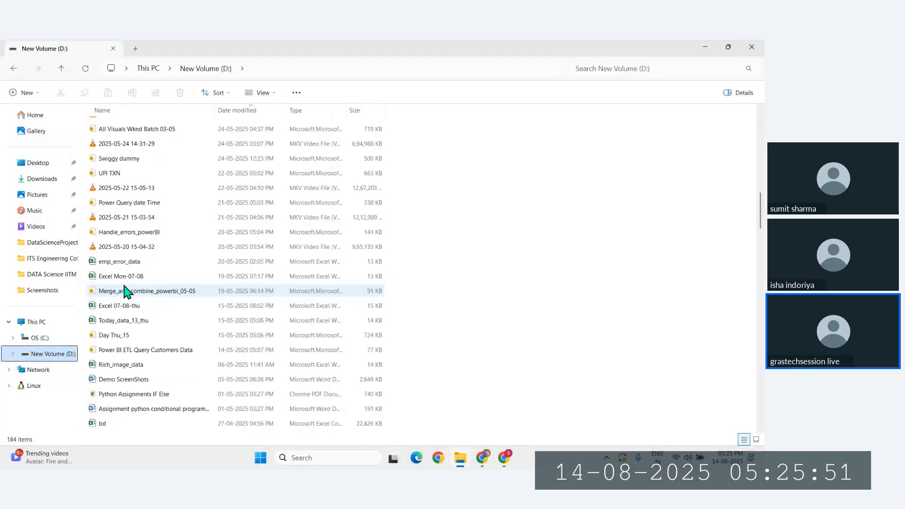
# Look through the files and folders on New Volume (D:) for the Power BI report
pyautogui.scroll(20, 127, 290)
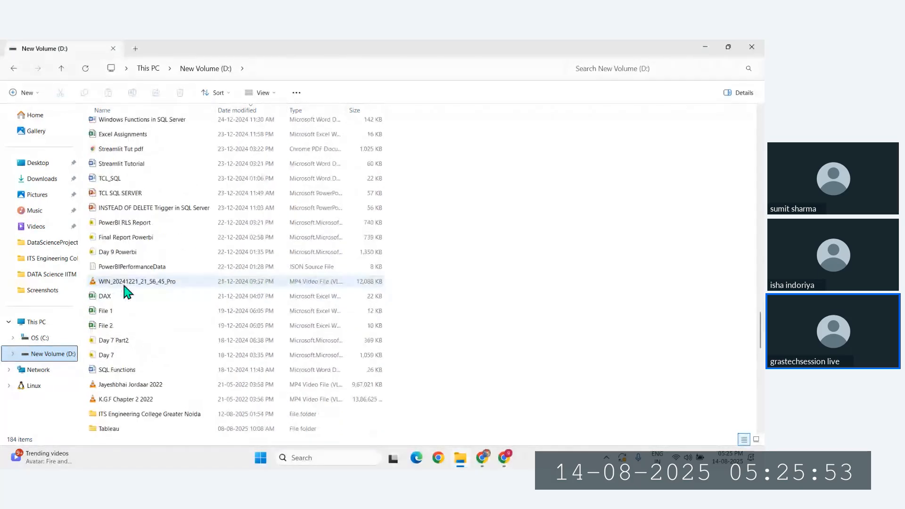
pyautogui.scroll(3, 126, 290)
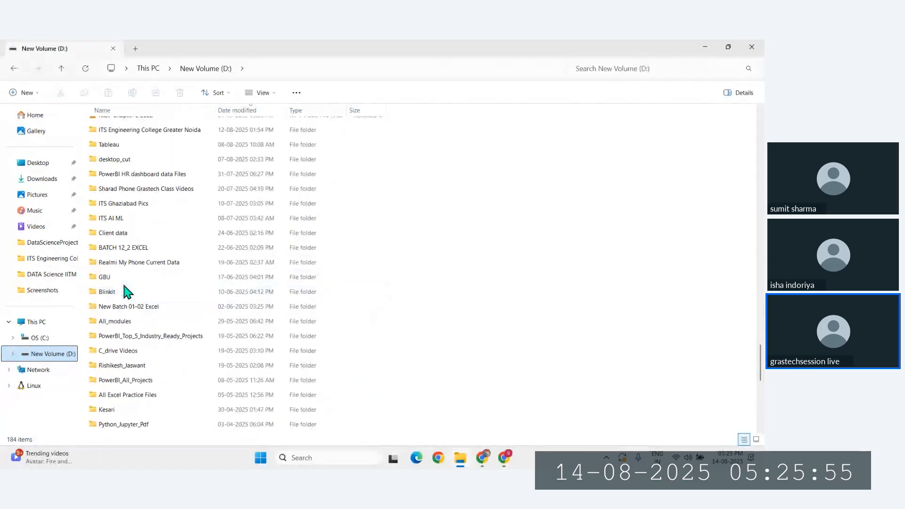
pyautogui.scroll(-4, 126, 290)
pyautogui.scroll(-5, 126, 290)
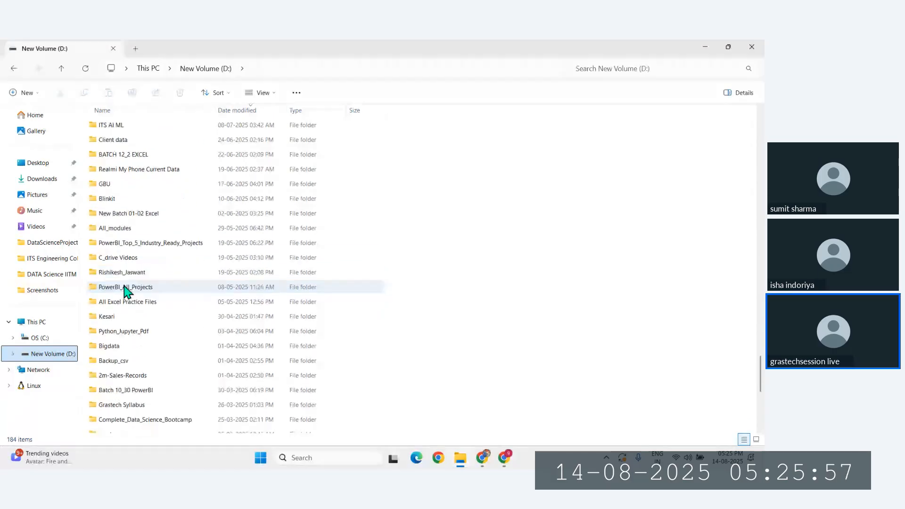
pyautogui.scroll(-2, 140, 383)
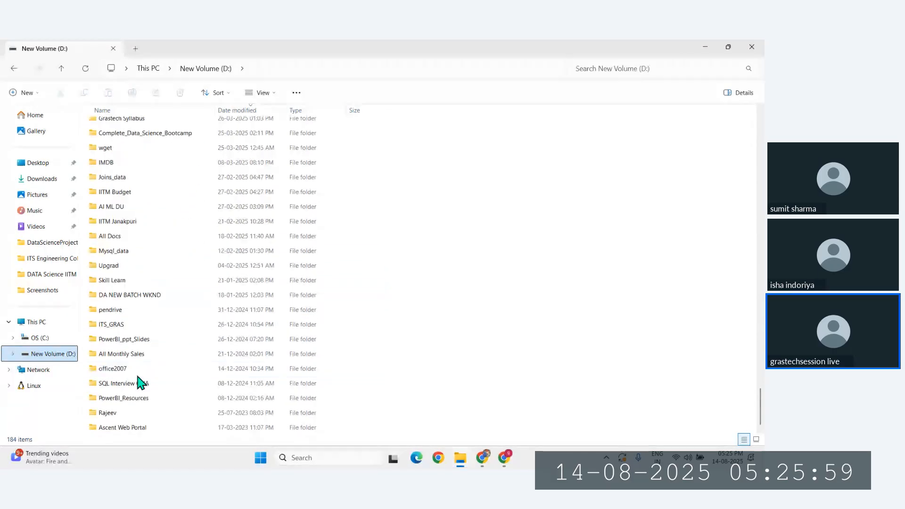
pyautogui.scroll(5, 140, 354)
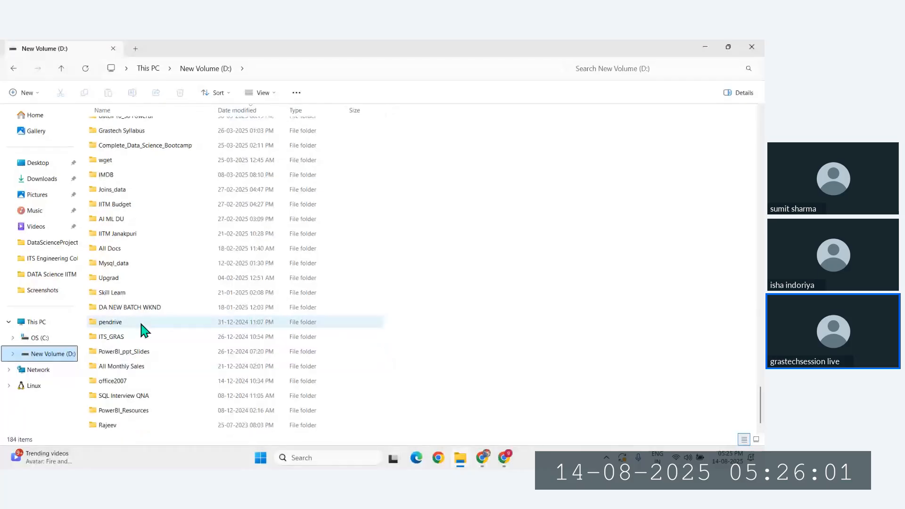
pyautogui.scroll(5, 127, 207)
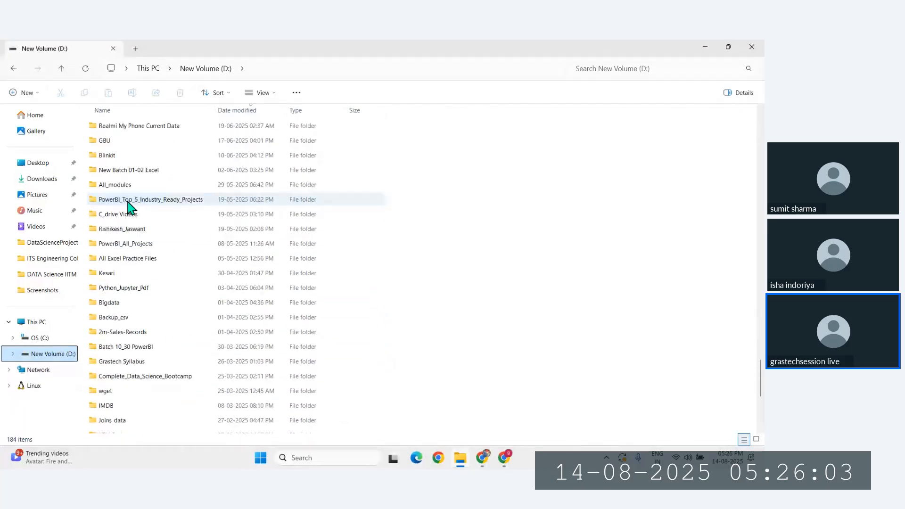
pyautogui.scroll(15, 141, 284)
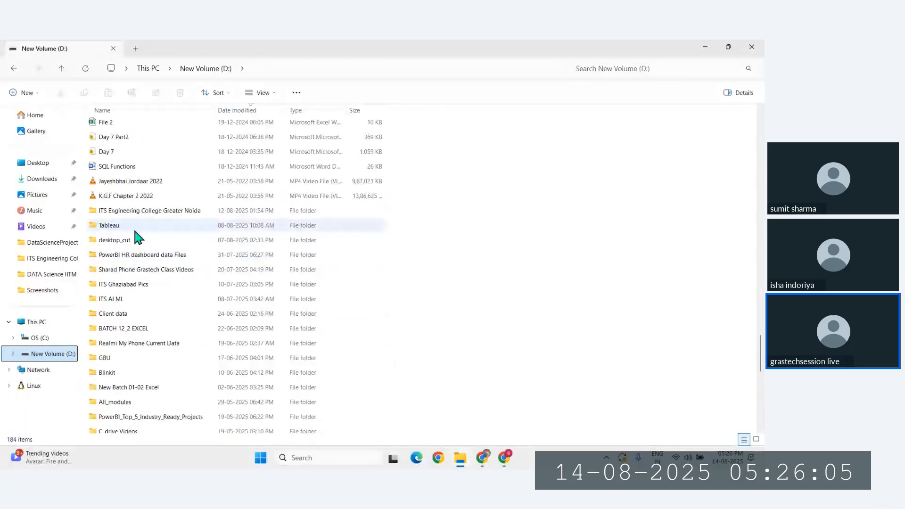
pyautogui.scroll(10, 118, 245)
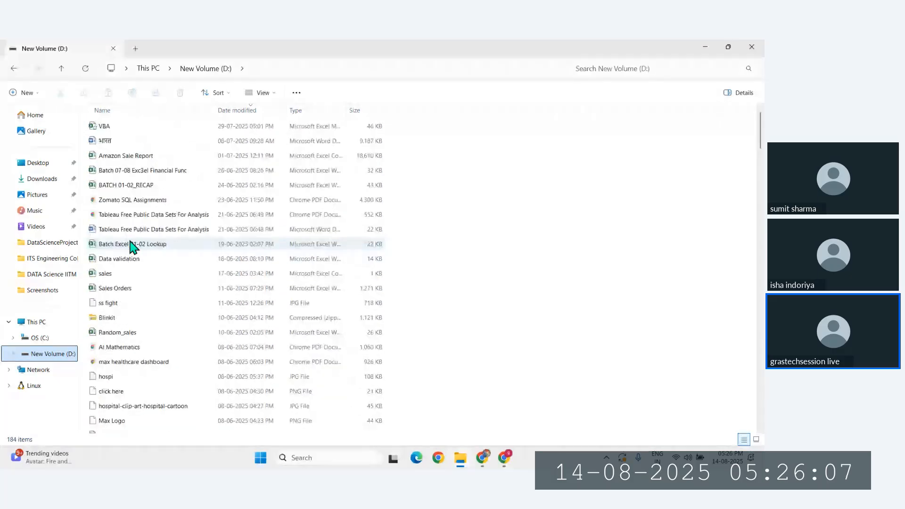
# Open the Provana PowerBI data folder in Downloads
pyautogui.click(42, 179)
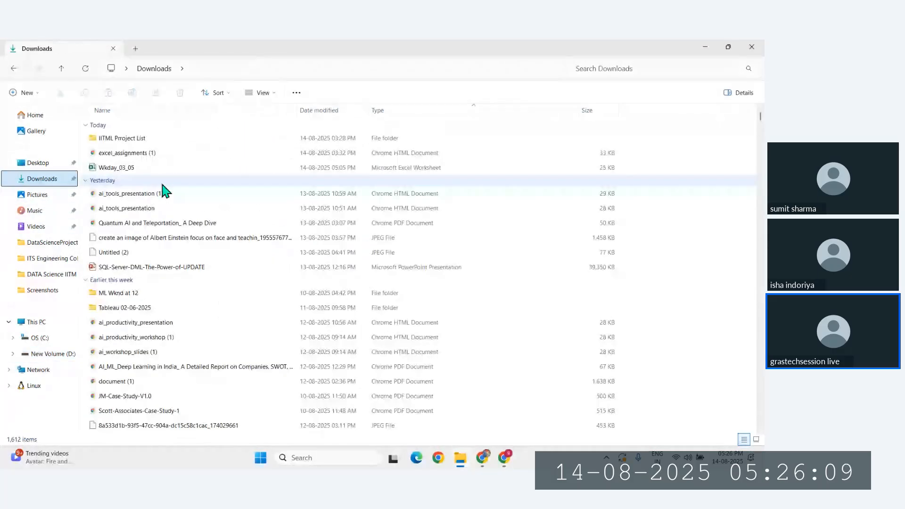
pyautogui.scroll(-6, 162, 293)
pyautogui.scroll(-1, 163, 292)
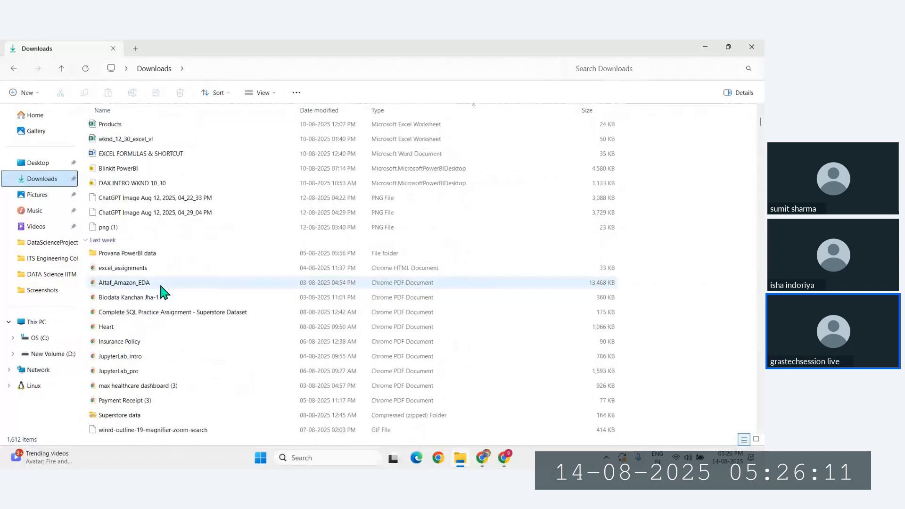
pyautogui.doubleClick(139, 255)
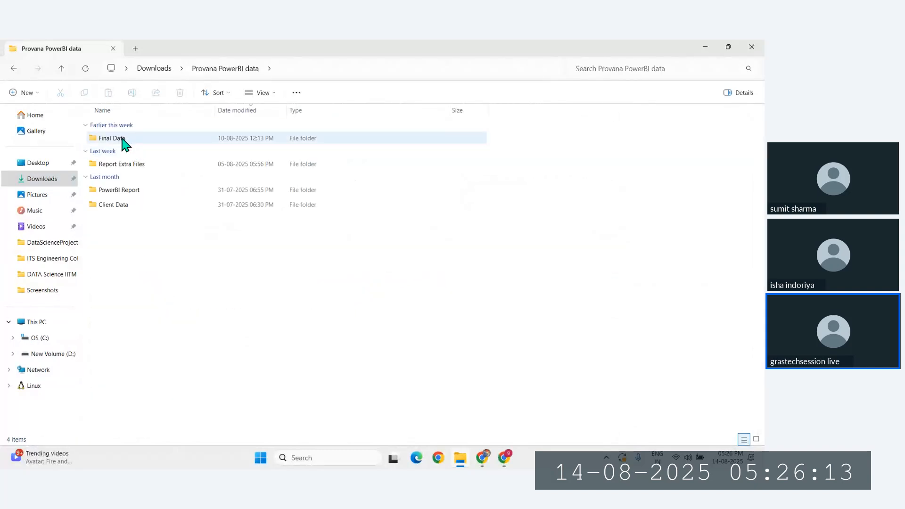
# Check the contents of the Final Data, PowerBI Report and Report Extra Files subfolders
pyautogui.doubleClick(114, 138)
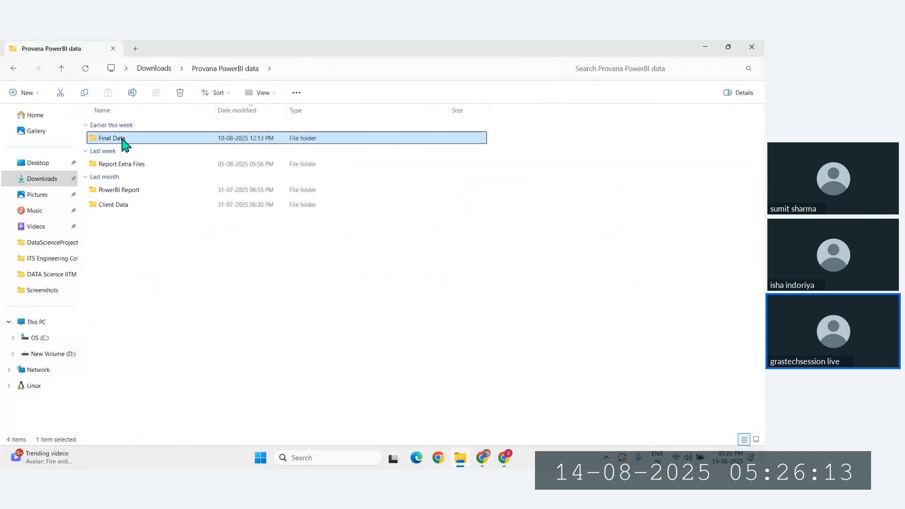
pyautogui.click(61, 68)
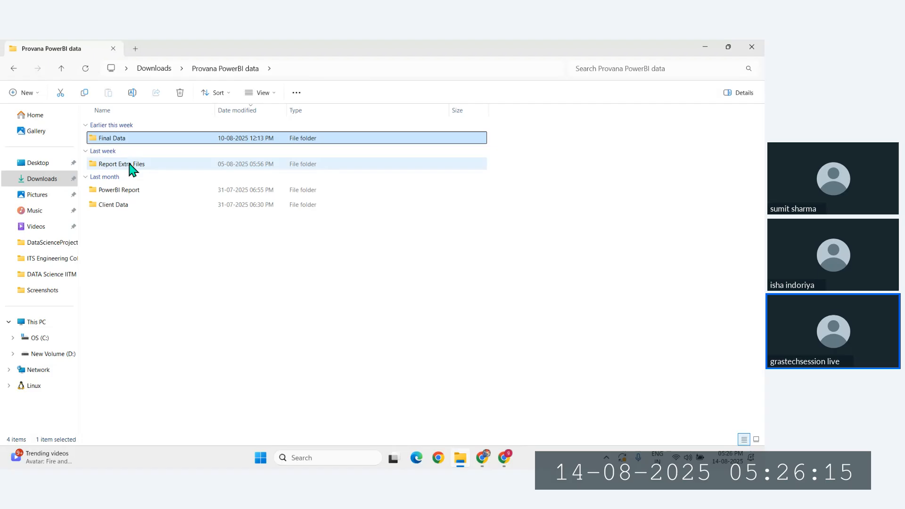
pyautogui.doubleClick(122, 190)
pyautogui.click(61, 68)
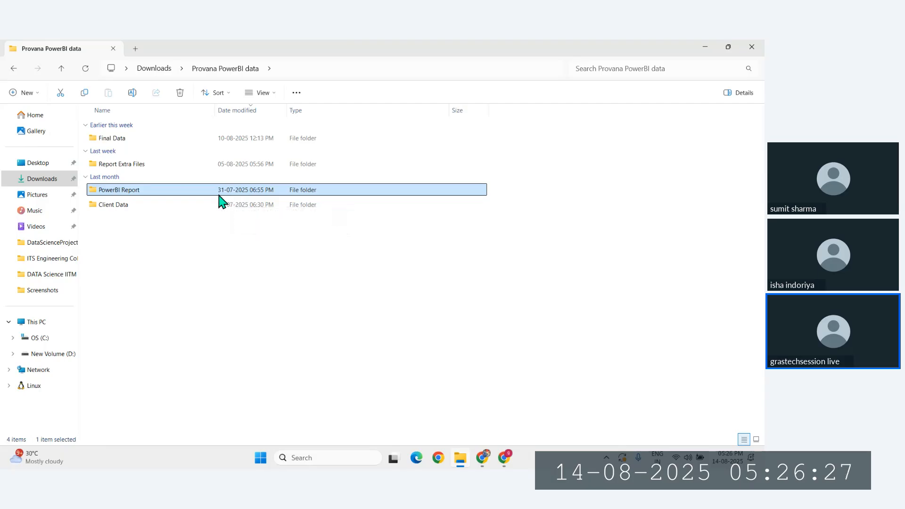
pyautogui.doubleClick(124, 165)
pyautogui.click(66, 69)
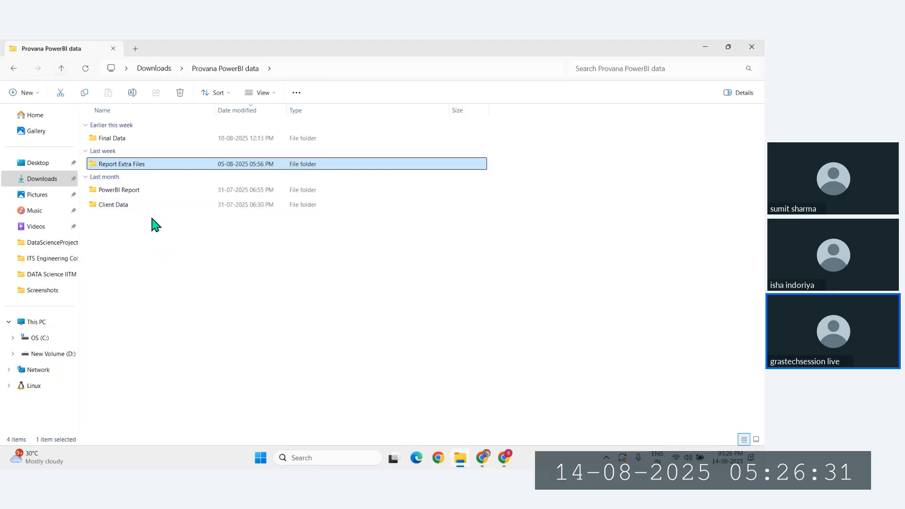
# Open Vishal Mega Mart Dashboard_Report from the PowerBI Report folder in Power BI Desktop and show its index page
pyautogui.doubleClick(136, 191)
pyautogui.click(131, 140)
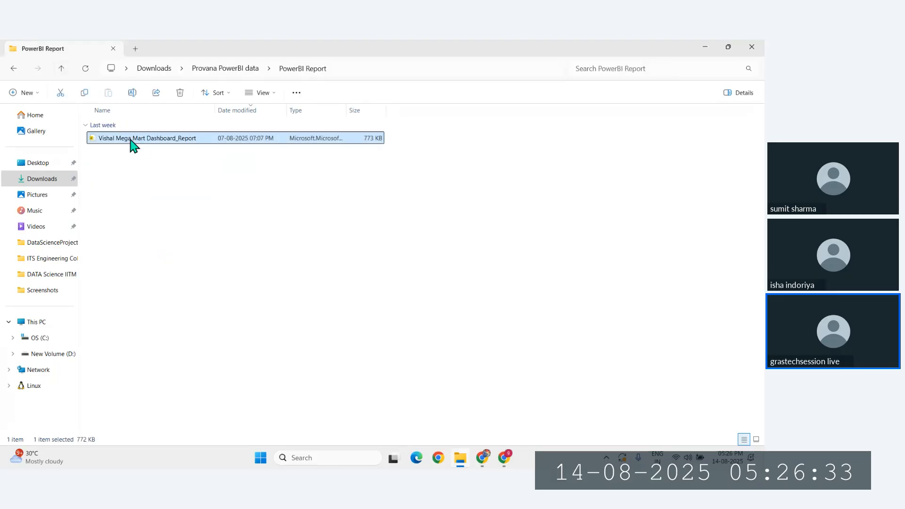
pyautogui.doubleClick(131, 140)
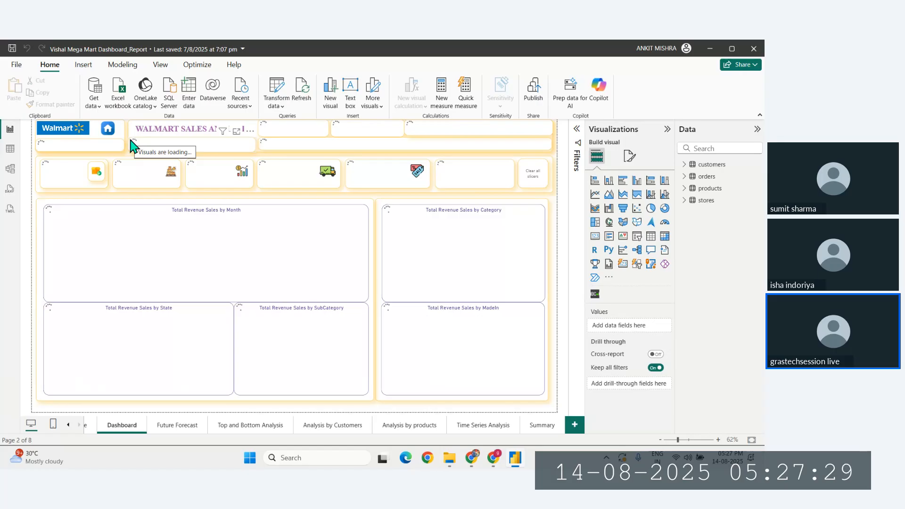
pyautogui.click(88, 426)
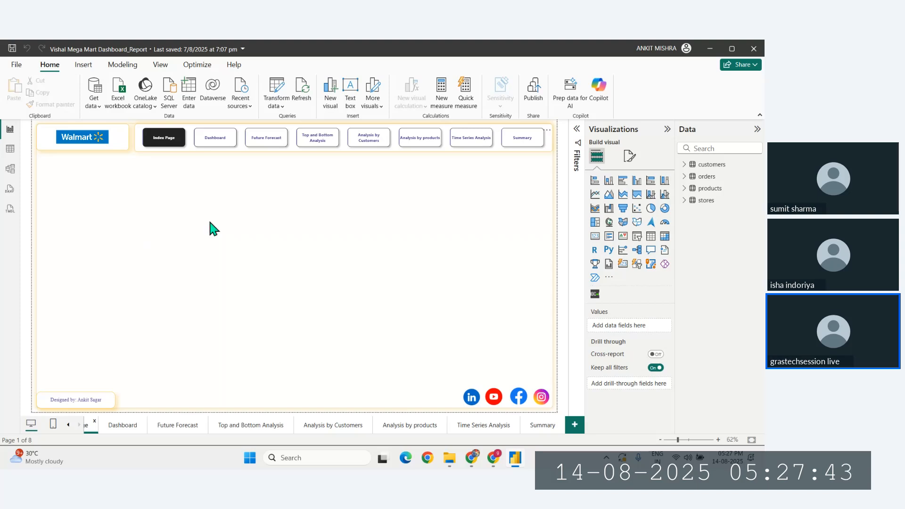
# Insert a text box on the index page with the text "Walmart Sales Analysis Report"
pyautogui.click(499, 158)
pyautogui.click(352, 95)
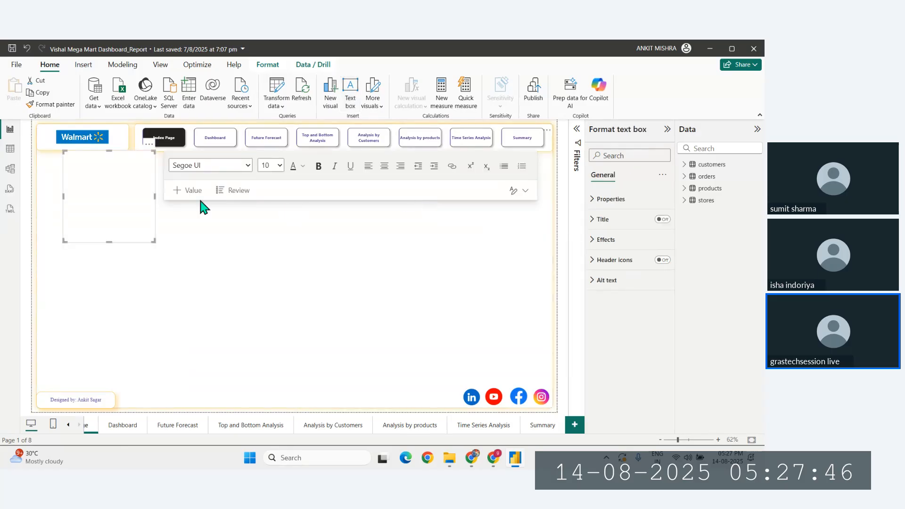
pyautogui.click(104, 176)
pyautogui.write('Wal')
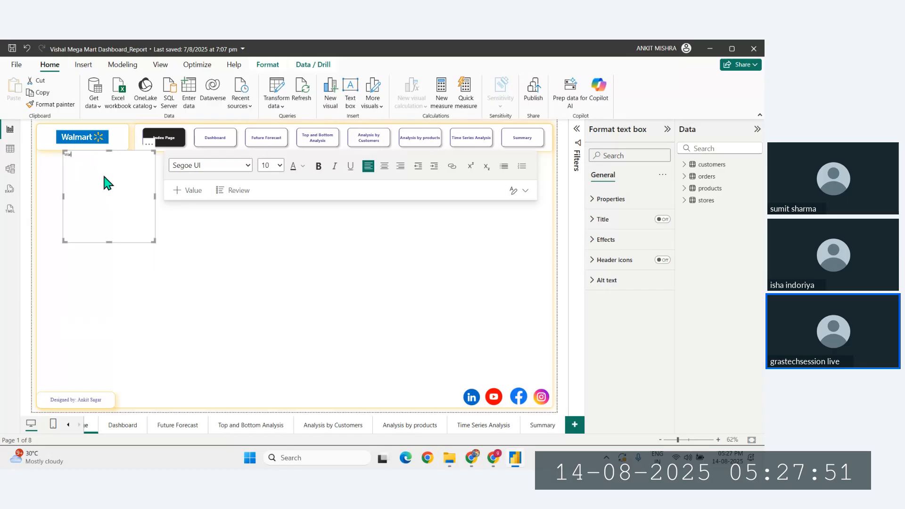
pyautogui.write('mart Sales Analysis Das')
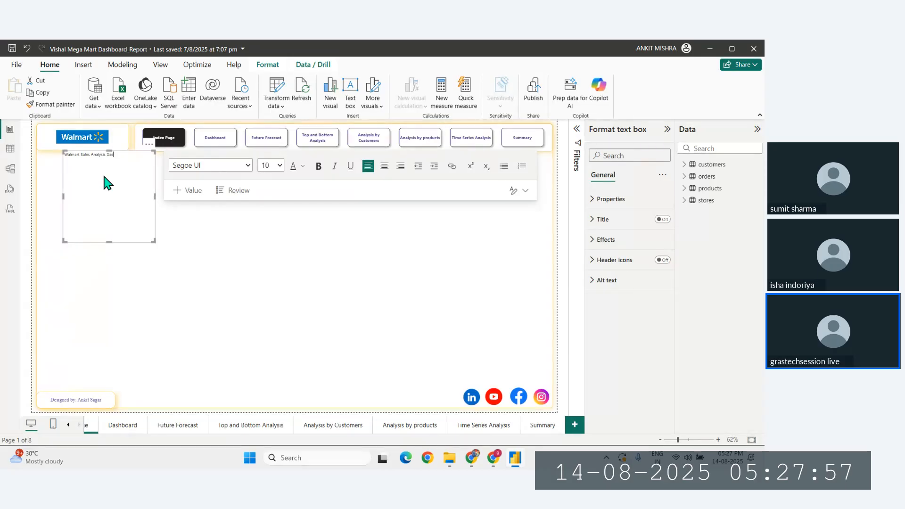
pyautogui.write('hb')
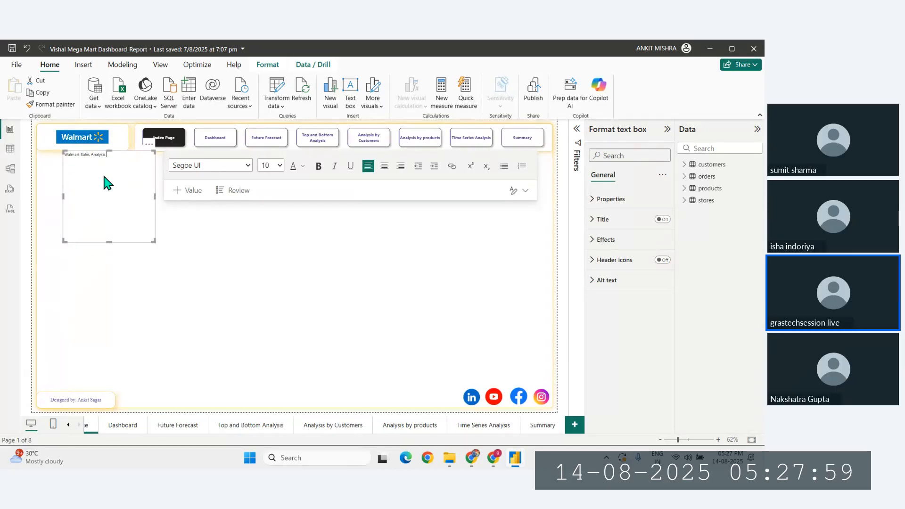
pyautogui.write('Rep')
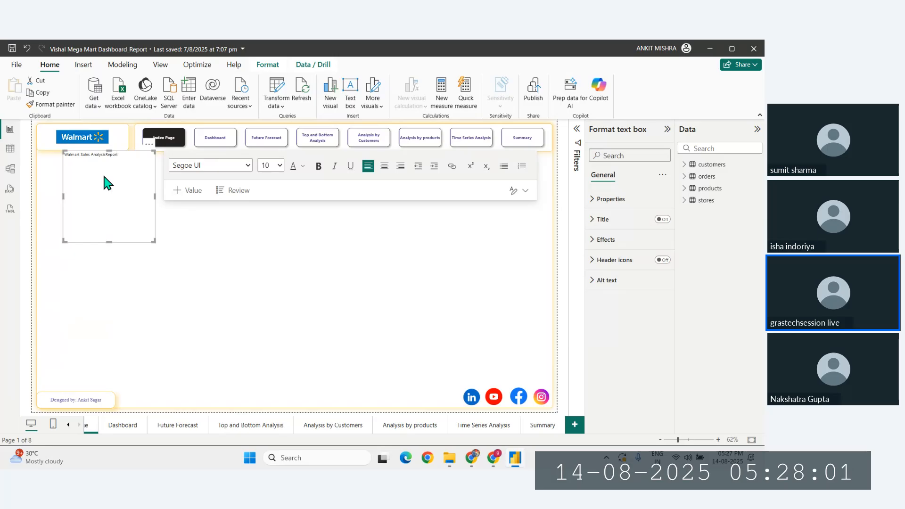
pyautogui.write('ort')
# Format the whole title text at size 42, centred, in dark blue
pyautogui.hotkey('ctrl', 'a')
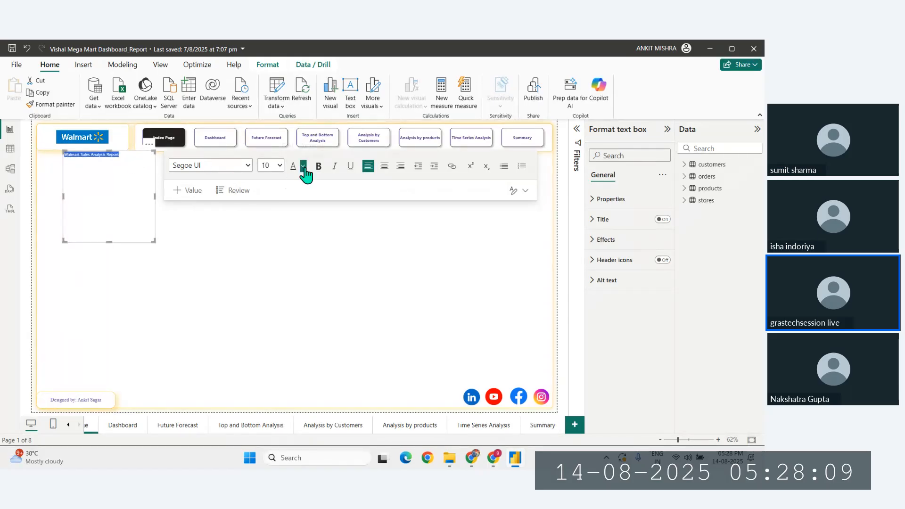
pyautogui.click(278, 166)
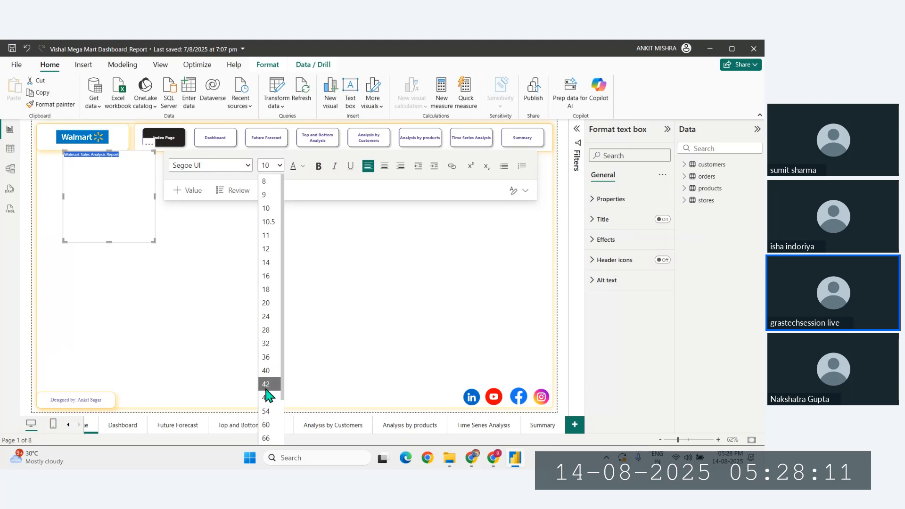
pyautogui.click(267, 384)
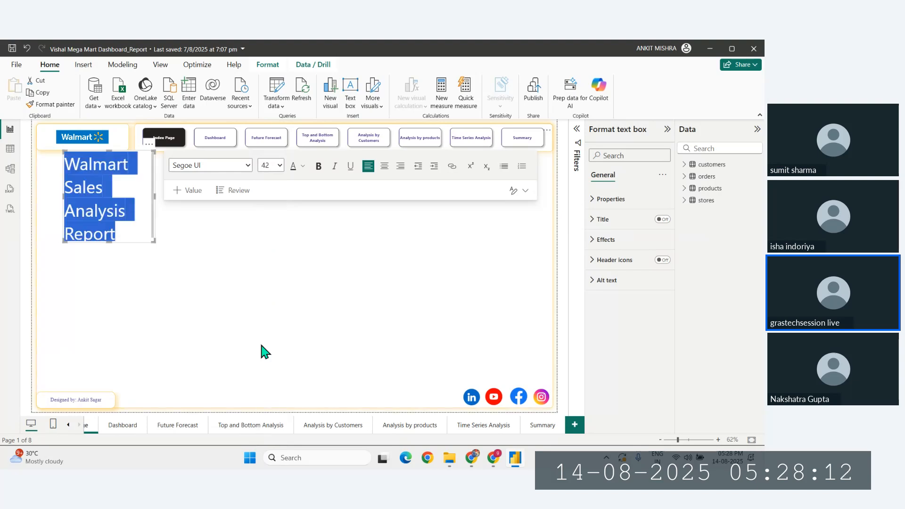
pyautogui.click(384, 166)
pyautogui.click(303, 166)
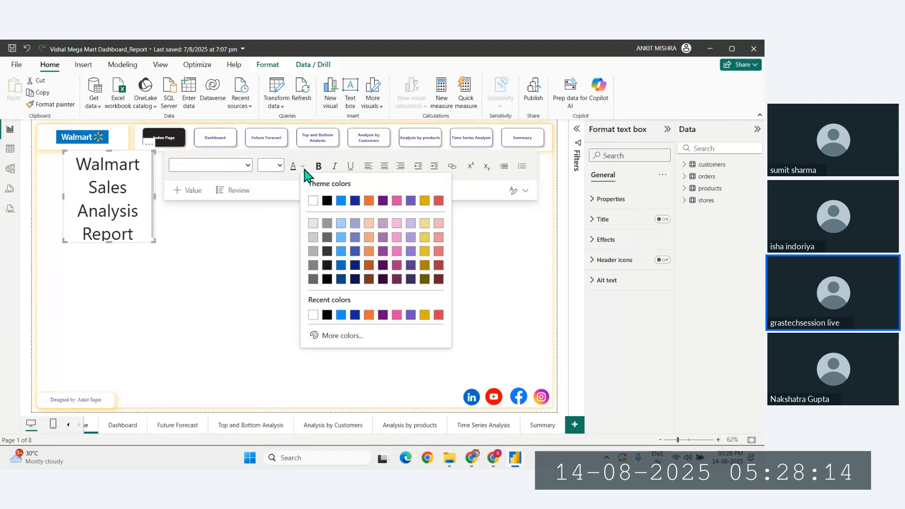
pyautogui.click(355, 266)
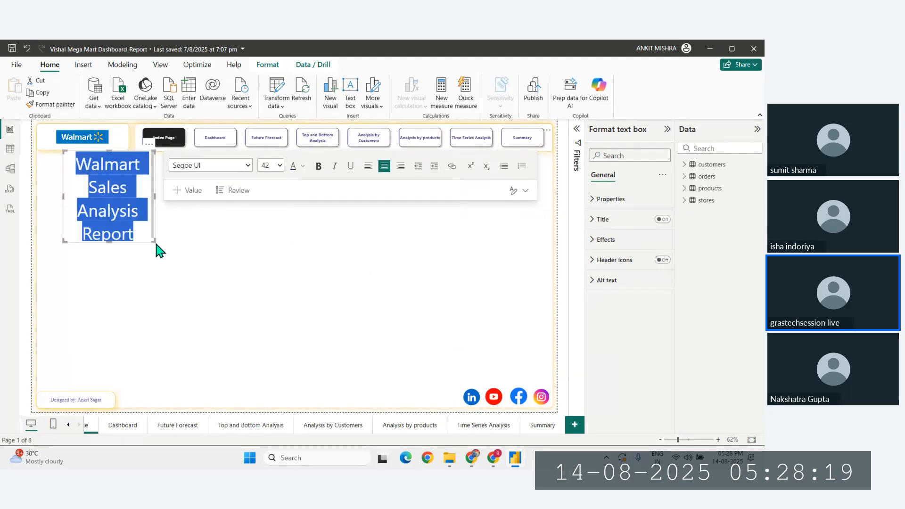
# Widen the title text box to fit the title on two lines and move it to the page's right side below the navigation buttons
pyautogui.moveTo(156, 240); pyautogui.dragTo(253, 265)
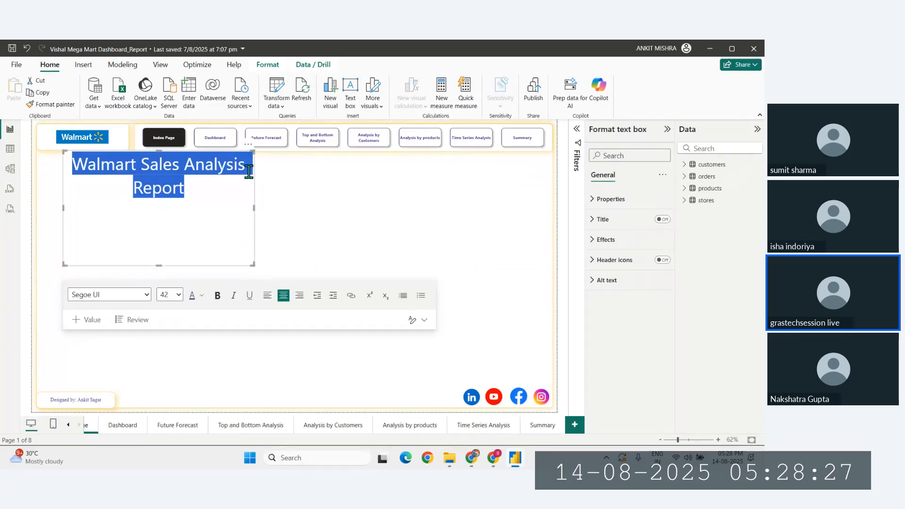
pyautogui.moveTo(246, 151); pyautogui.dragTo(545, 203)
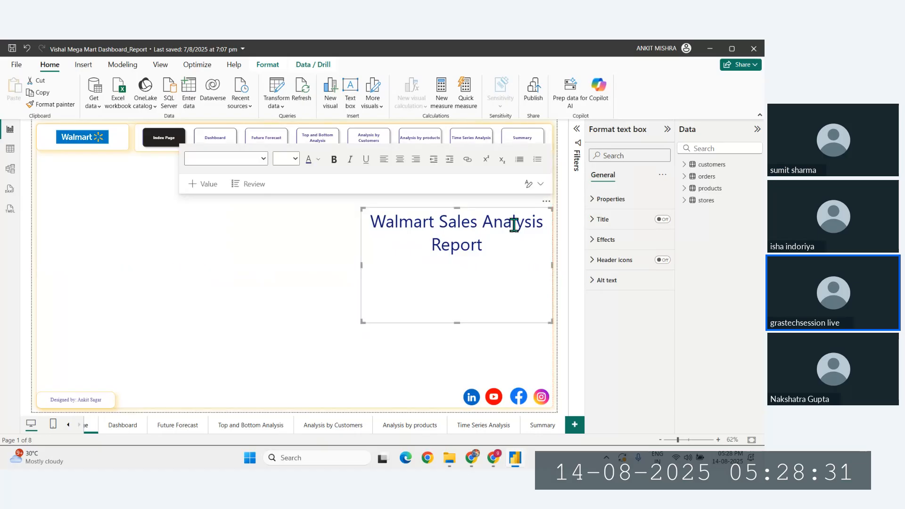
# Change the font colour of the whole title text to dark purple
pyautogui.click(415, 234)
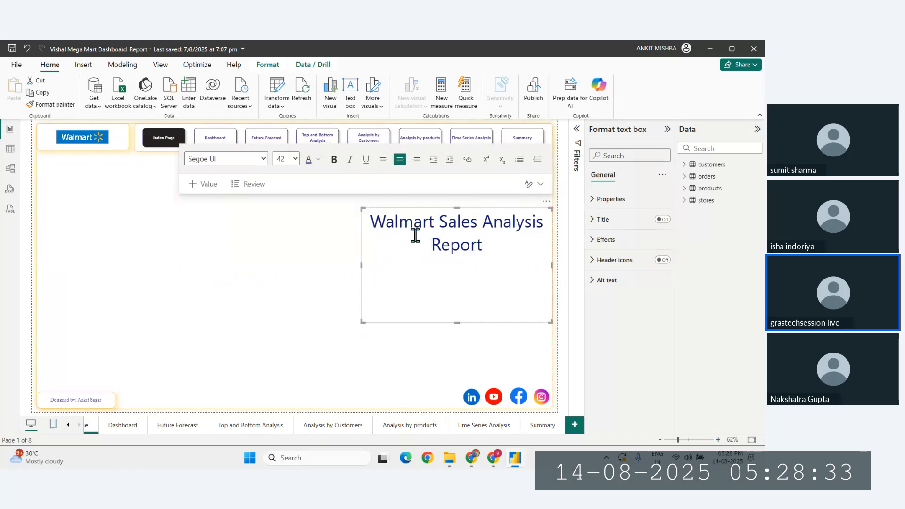
pyautogui.hotkey('ctrl', 'a')
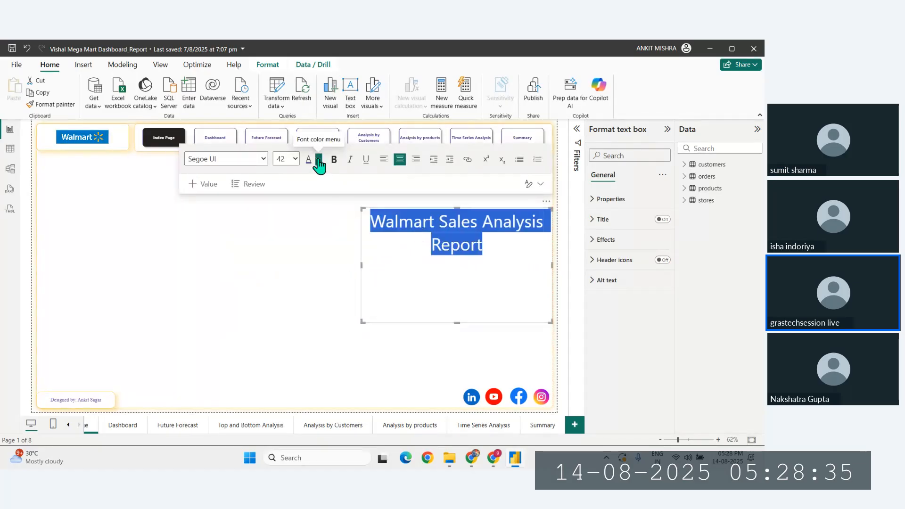
pyautogui.click(318, 159)
pyautogui.click(427, 258)
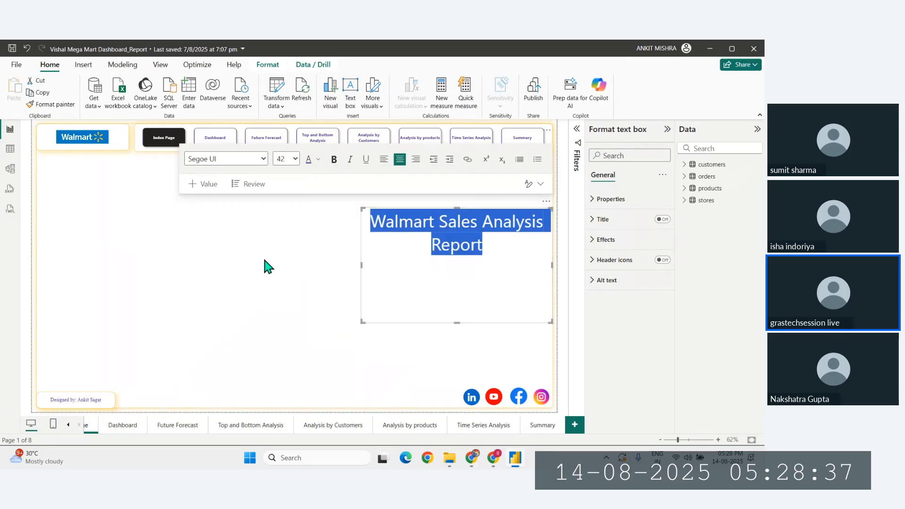
pyautogui.click(282, 265)
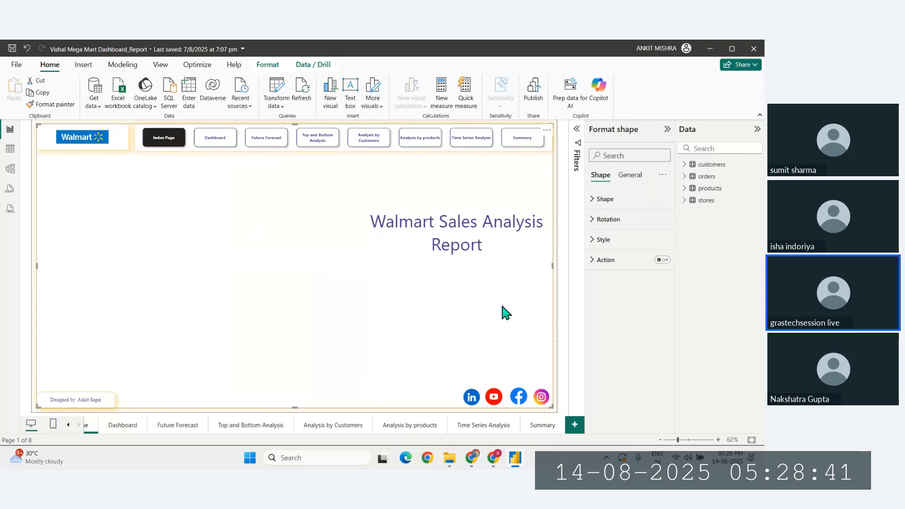
# Change the font of the whole "Walmart Sales Analysis Report" title to Times New Roman
pyautogui.click(29, 291)
pyautogui.tripleClick(433, 234)
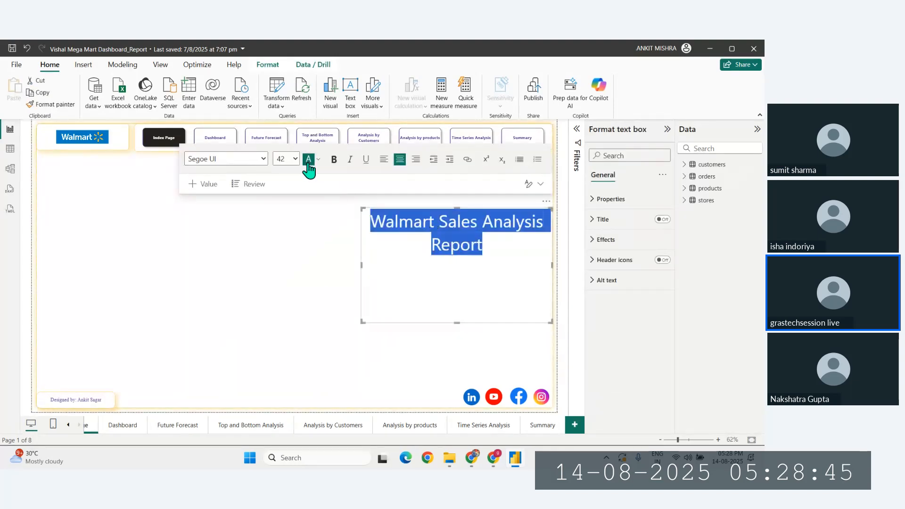
pyautogui.click(265, 160)
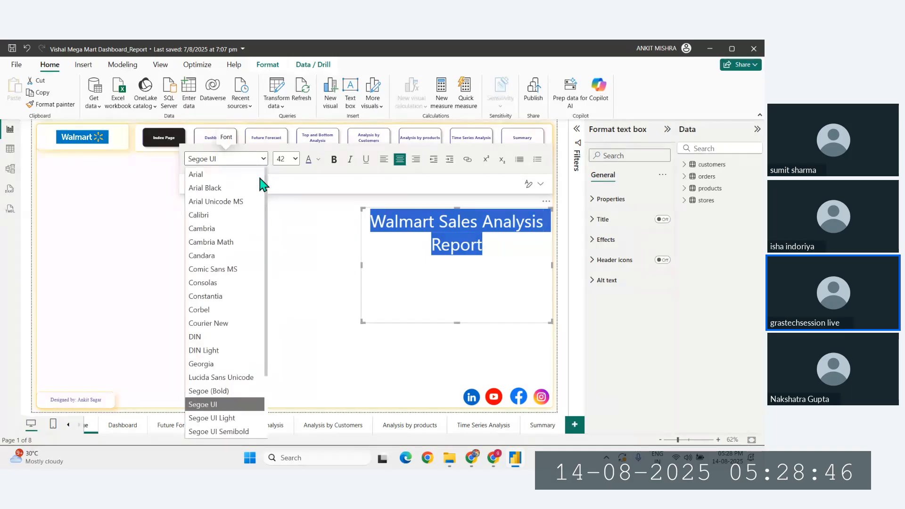
pyautogui.scroll(-2, 216, 404)
pyautogui.click(215, 391)
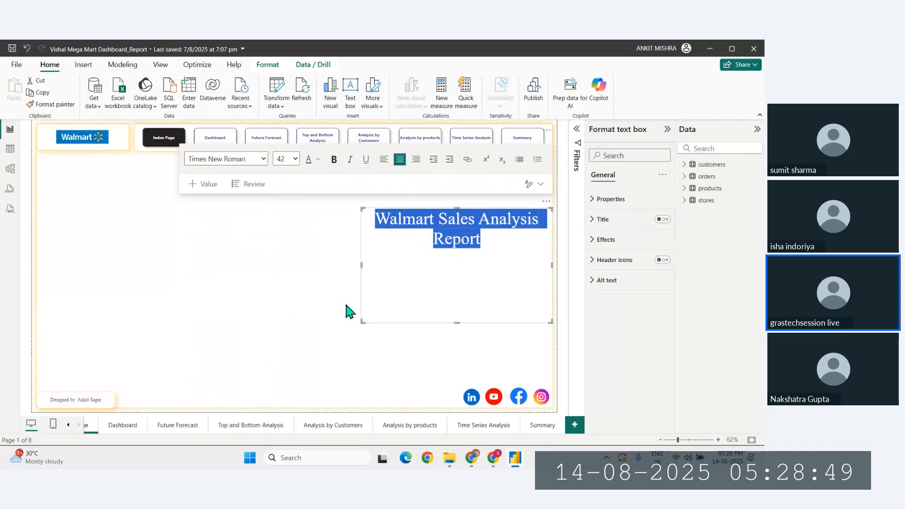
# Enlarge the title text to size 54 and widen its text box so the title fits on two lines
pyautogui.click(296, 160)
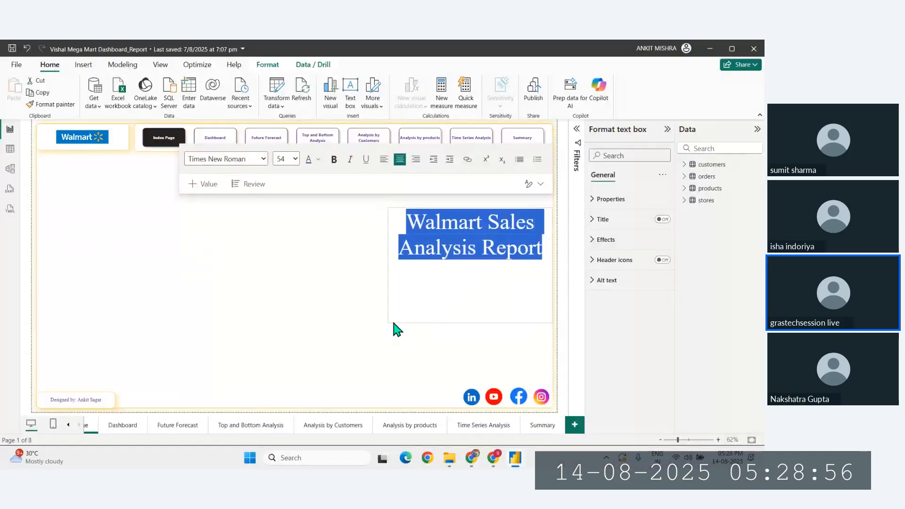
pyautogui.moveTo(396, 327); pyautogui.dragTo(325, 330)
pyautogui.click(250, 300)
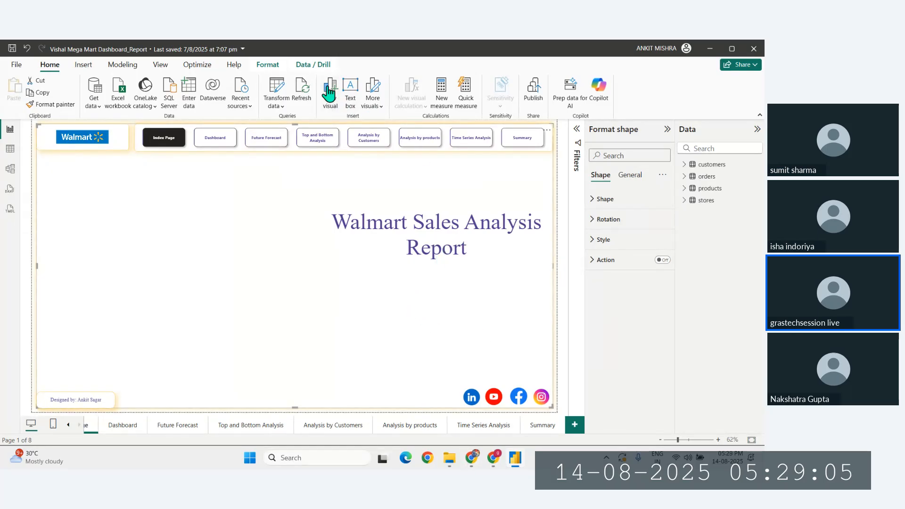
# Switch to the Chrome window and reopen the earlier Google image search for "click here logo png" from the browsing history
pyautogui.moveTo(490, 466)
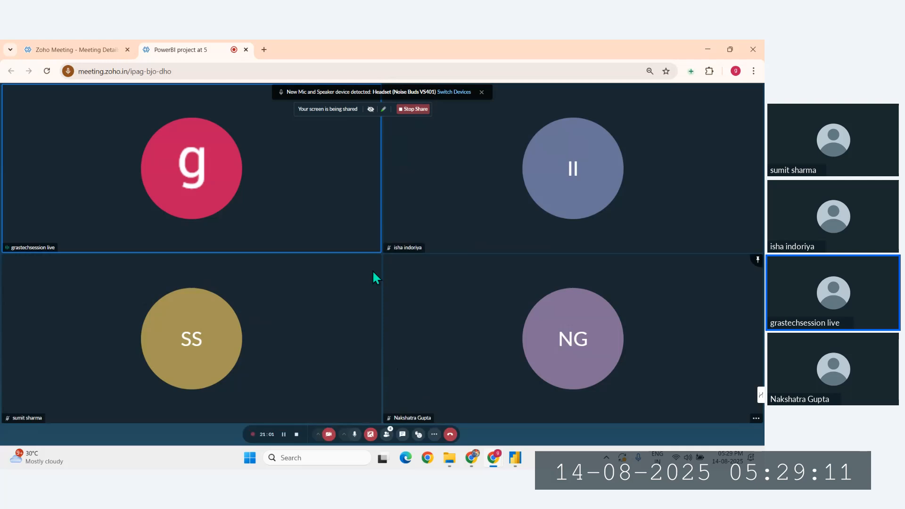
pyautogui.click(473, 459)
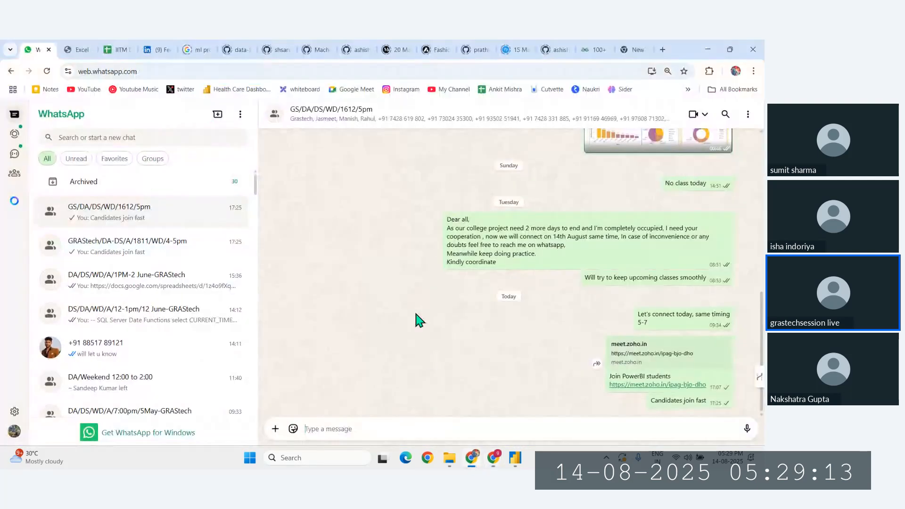
pyautogui.click(636, 50)
pyautogui.write('click here')
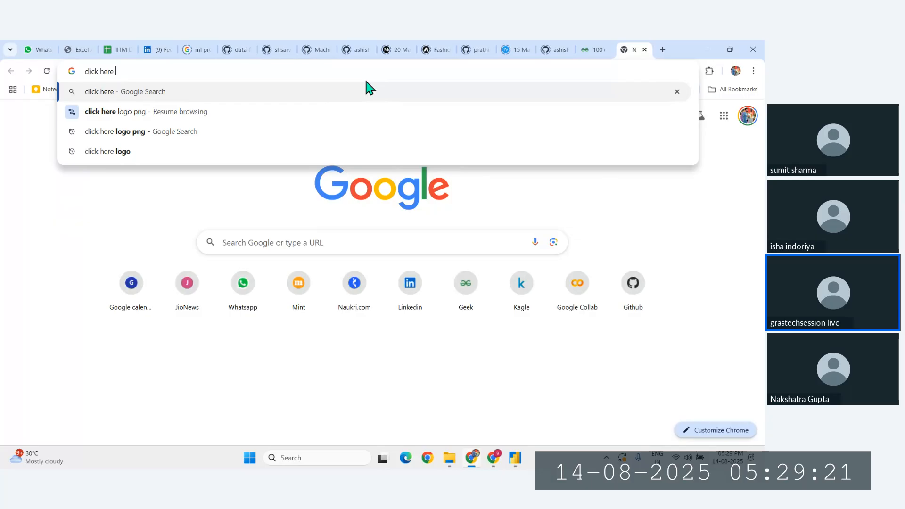
pyautogui.click(170, 114)
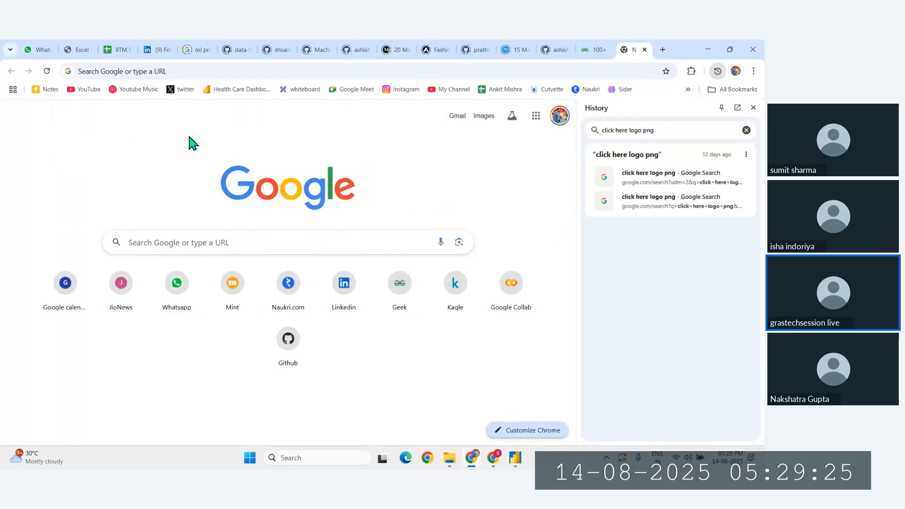
pyautogui.click(661, 177)
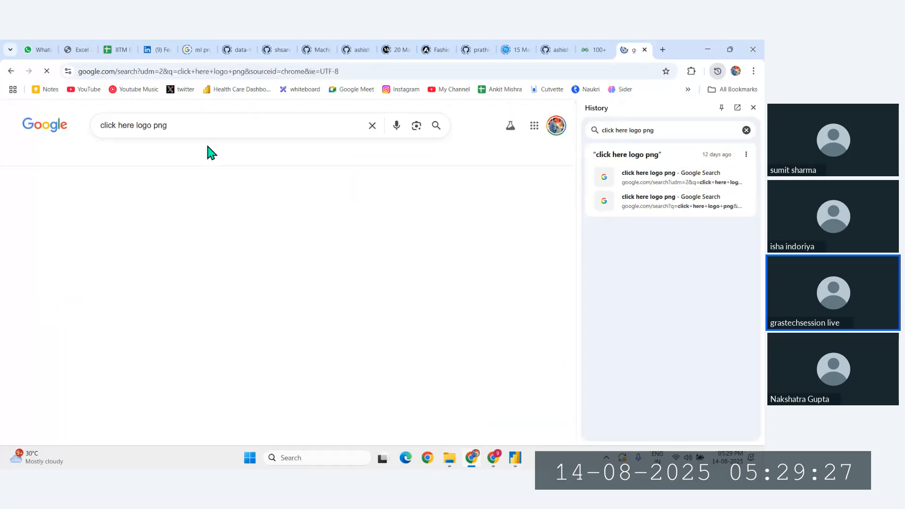
pyautogui.click(755, 108)
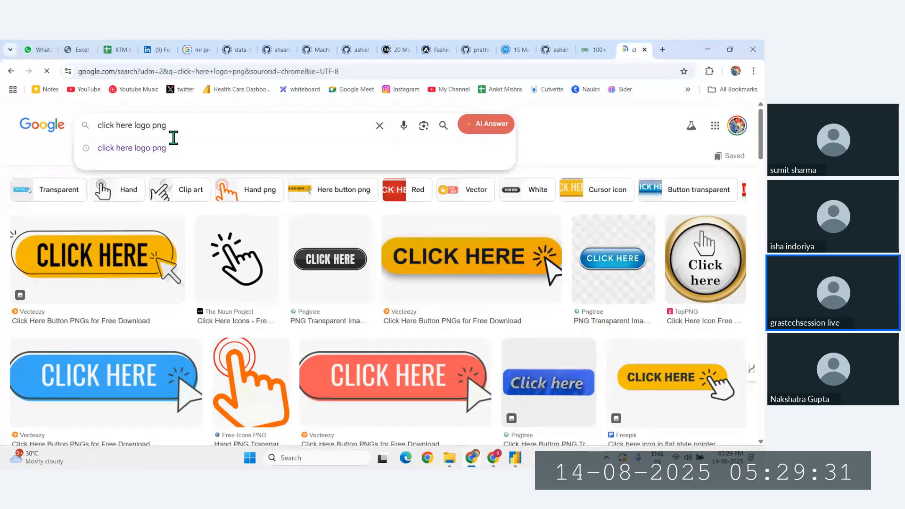
# Refine the image search to "click here logo png download"
pyautogui.write('down')
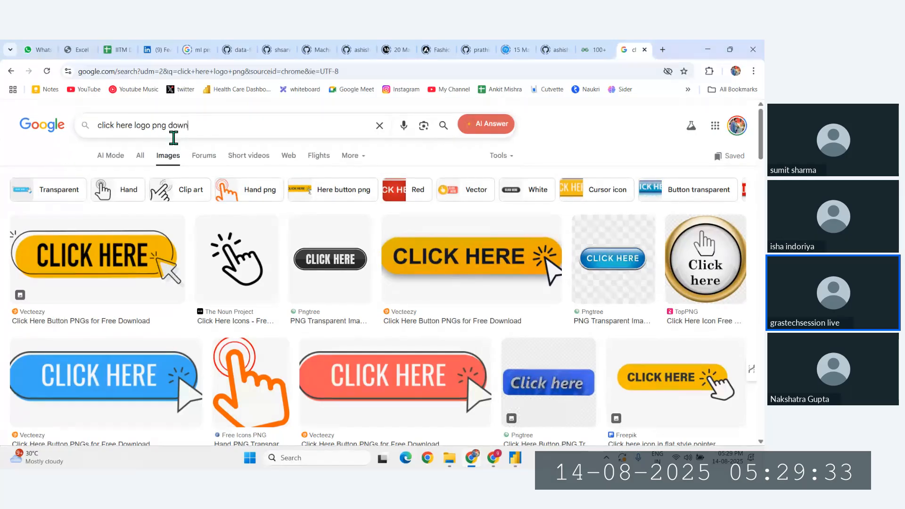
pyautogui.write('load')
pyautogui.press('Return')
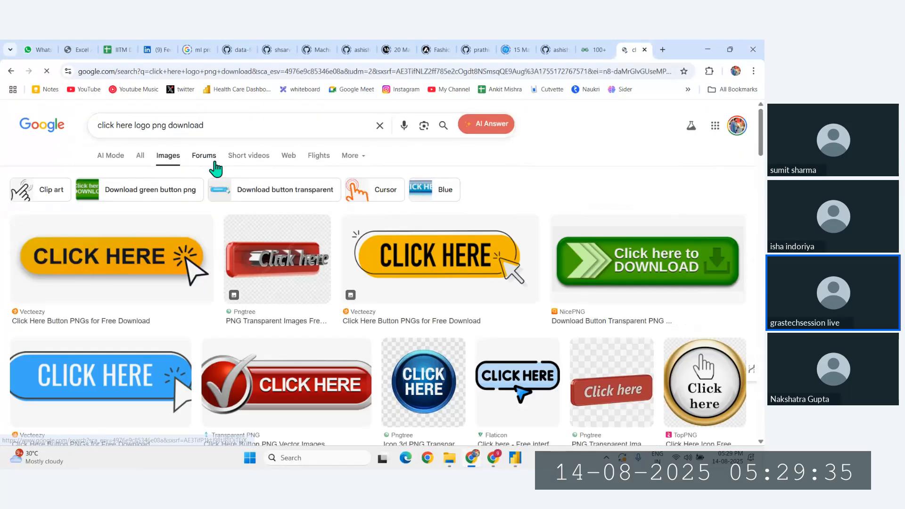
# Open the round blue Pngtree and the glossy blue Pinterest "Click Here" images in separate browser tabs and inspect their backgrounds
pyautogui.scroll(-1, 333, 317)
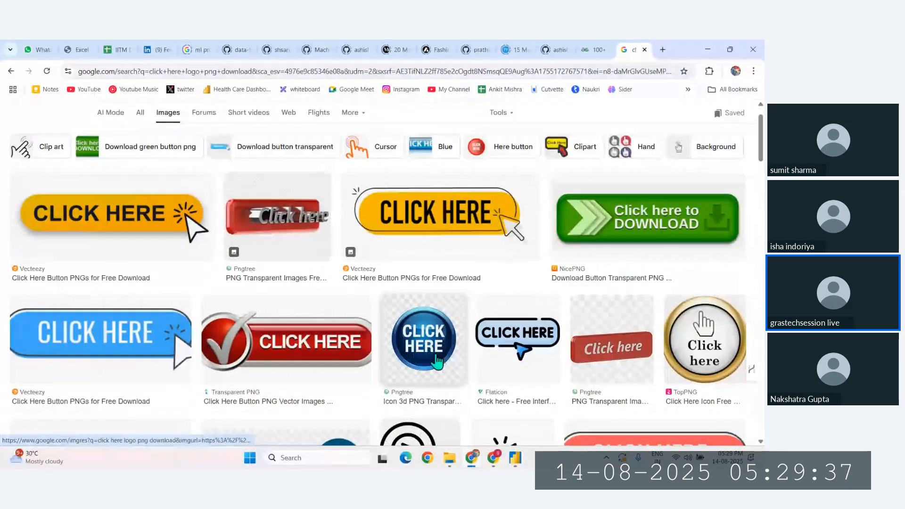
pyautogui.click(434, 364)
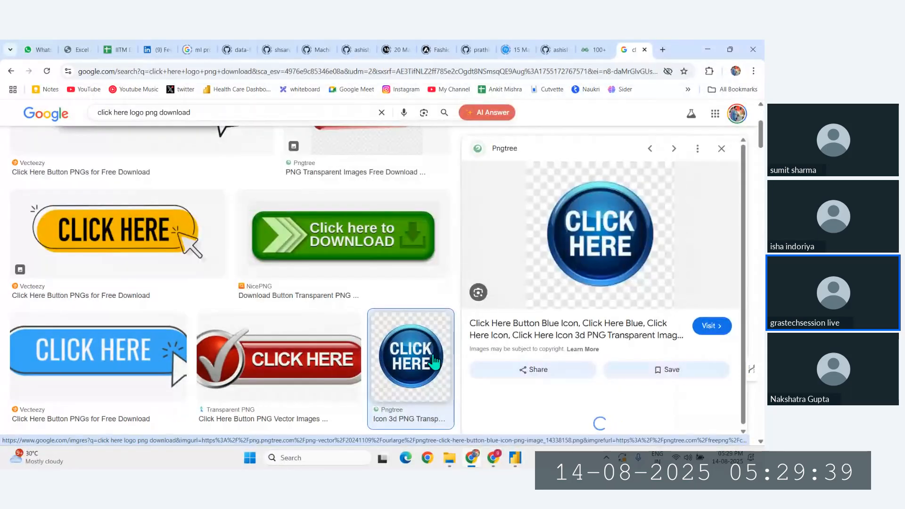
pyautogui.rightClick(584, 255)
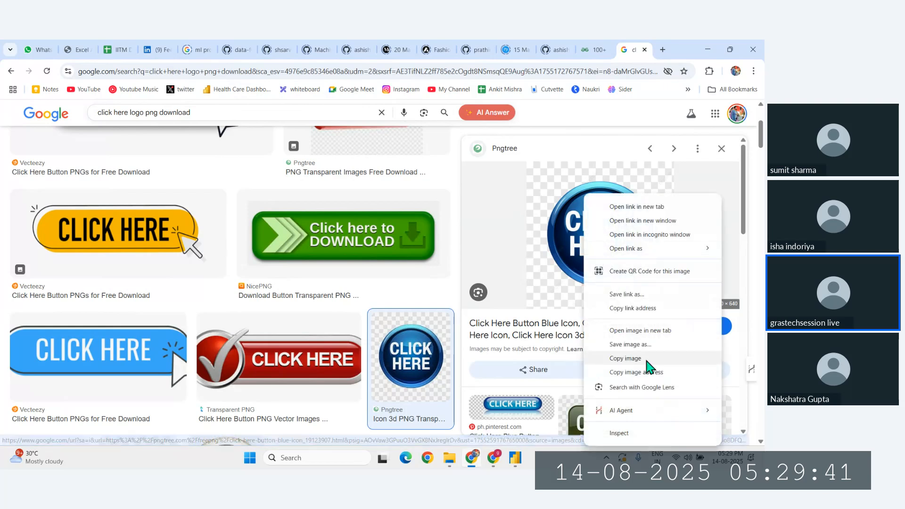
pyautogui.click(643, 332)
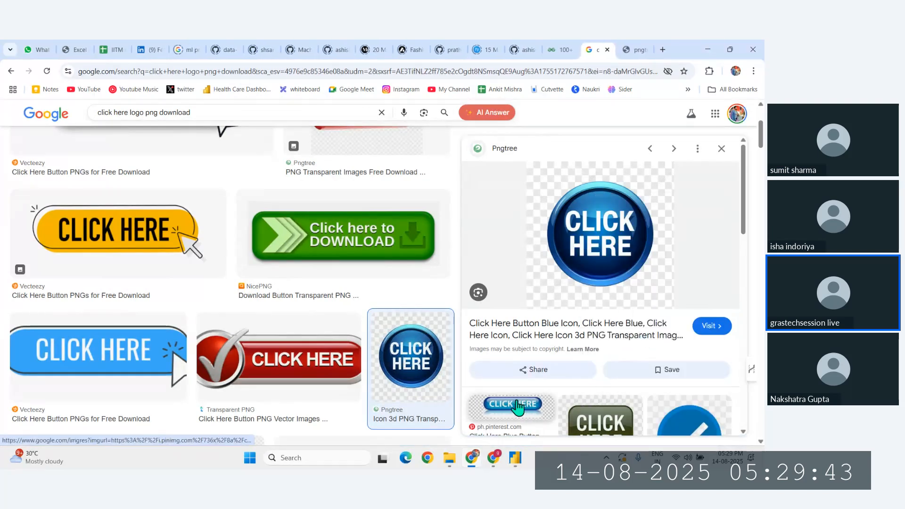
pyautogui.click(516, 406)
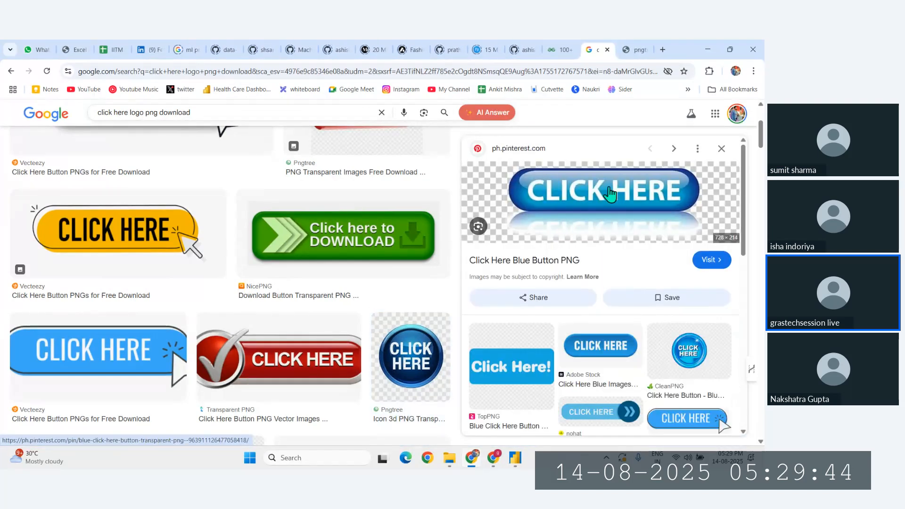
pyautogui.rightClick(576, 197)
pyautogui.click(630, 333)
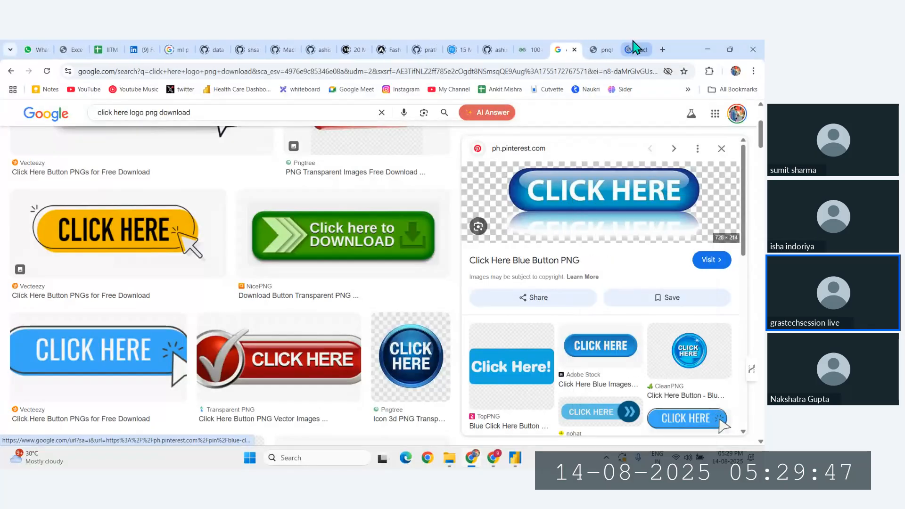
pyautogui.click(634, 48)
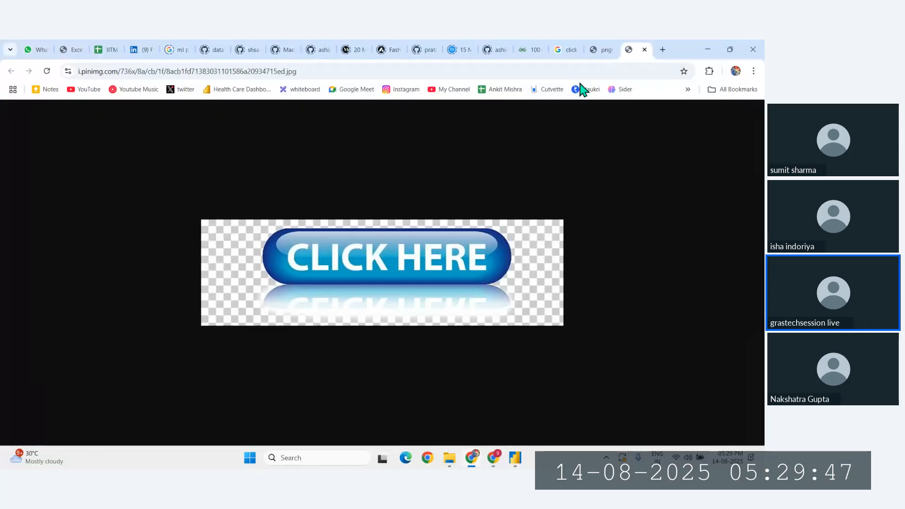
pyautogui.click(595, 51)
pyautogui.click(568, 48)
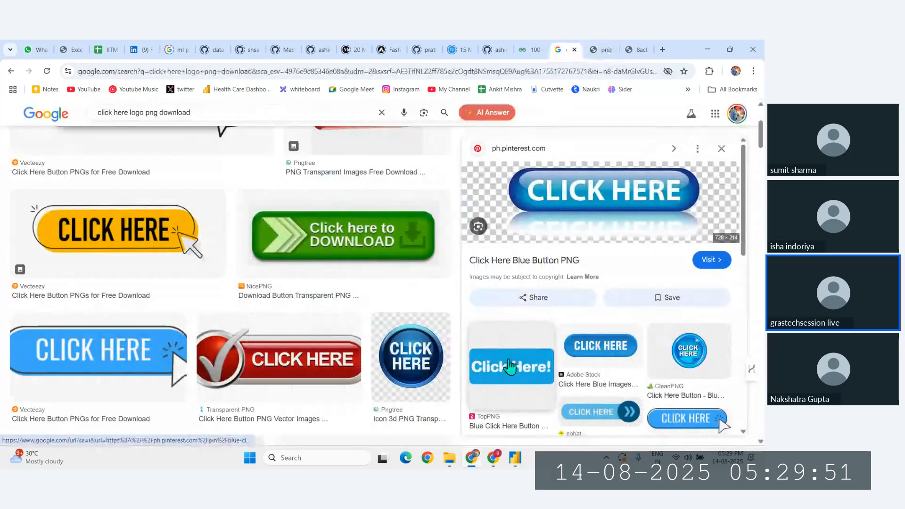
# Find the plain blue "Click Here" button image from Adobe Stock among the related images and open it in its own browser tab
pyautogui.scroll(-5, 516, 368)
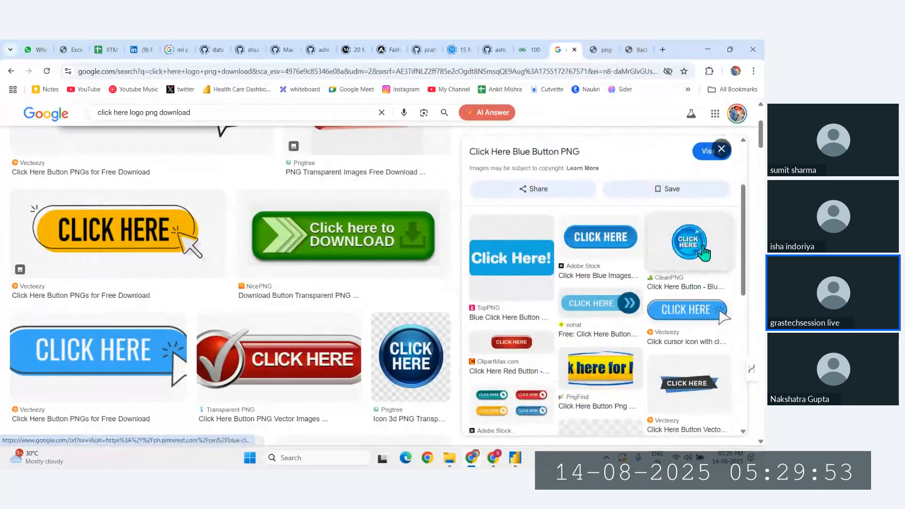
pyautogui.click(608, 245)
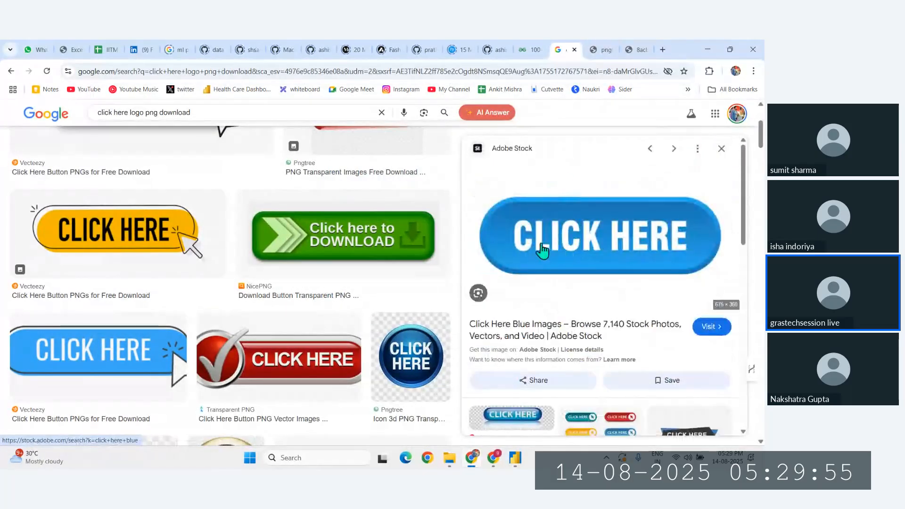
pyautogui.rightClick(535, 245)
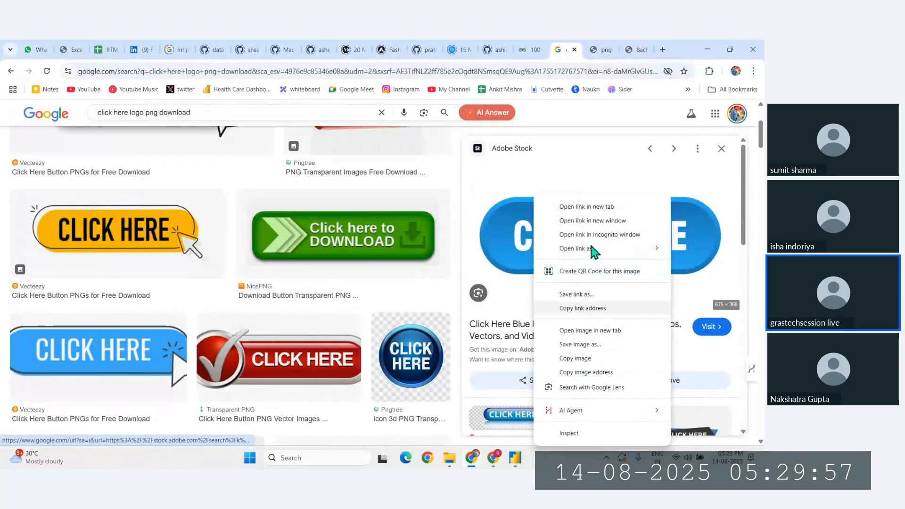
pyautogui.click(588, 330)
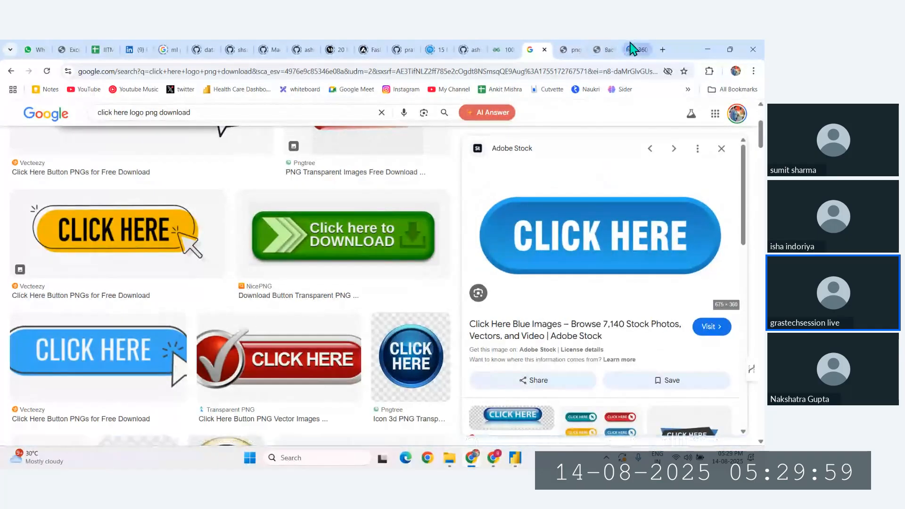
pyautogui.click(630, 49)
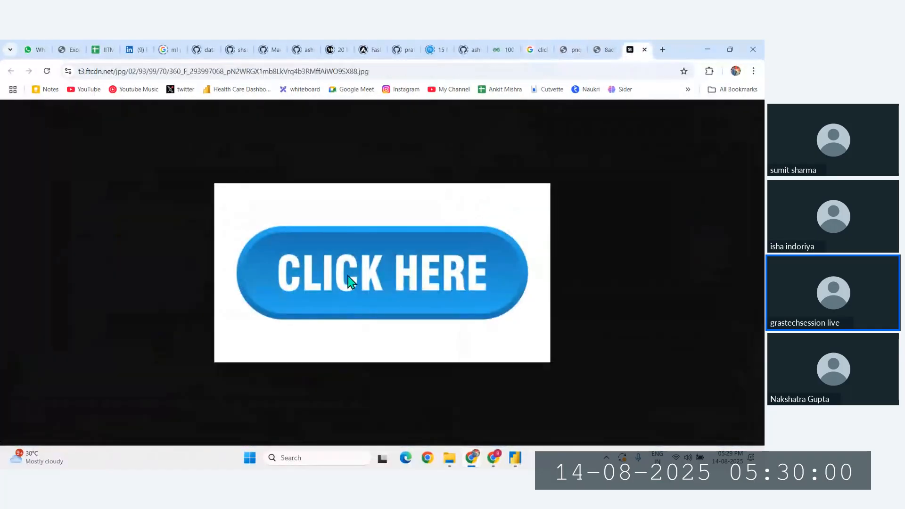
pyautogui.rightClick(424, 275)
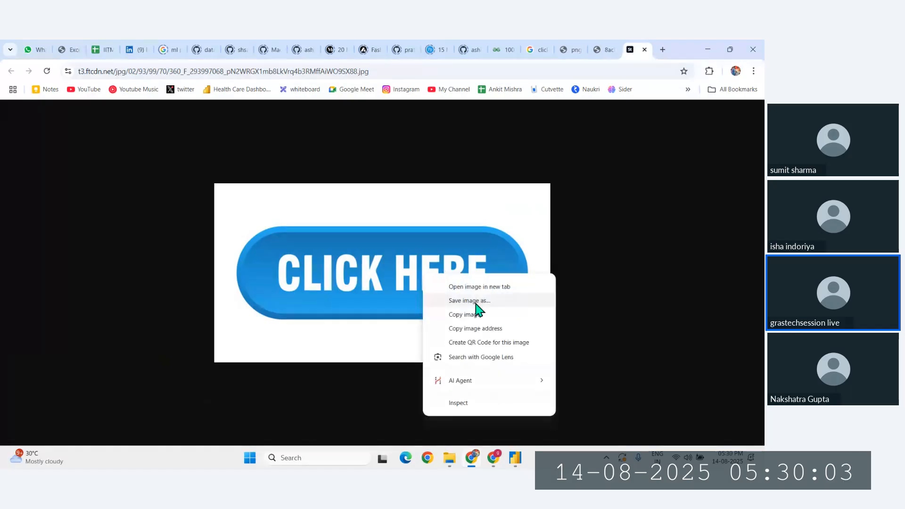
# Search Google for "remove bg" in a new browser tab and open the remove.bg image upload page
pyautogui.click(663, 49)
pyautogui.click(663, 49)
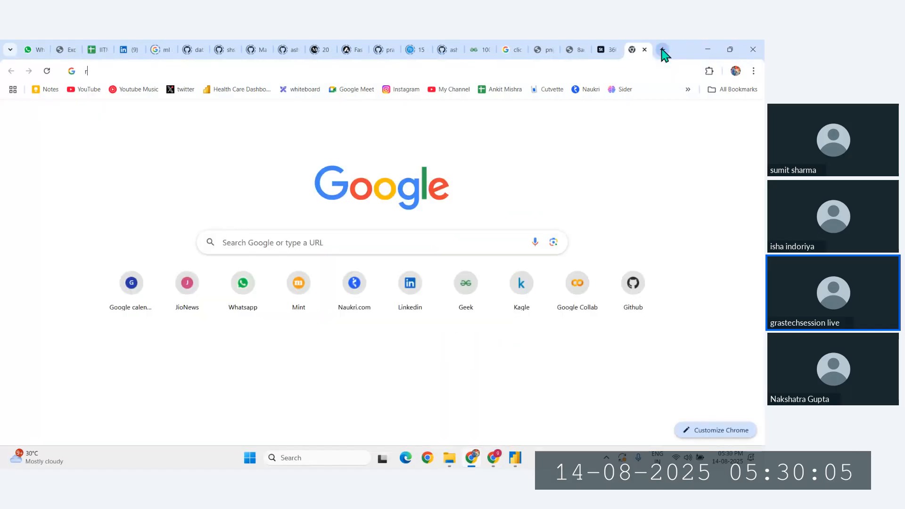
pyautogui.write('remove bg')
pyautogui.press('Return')
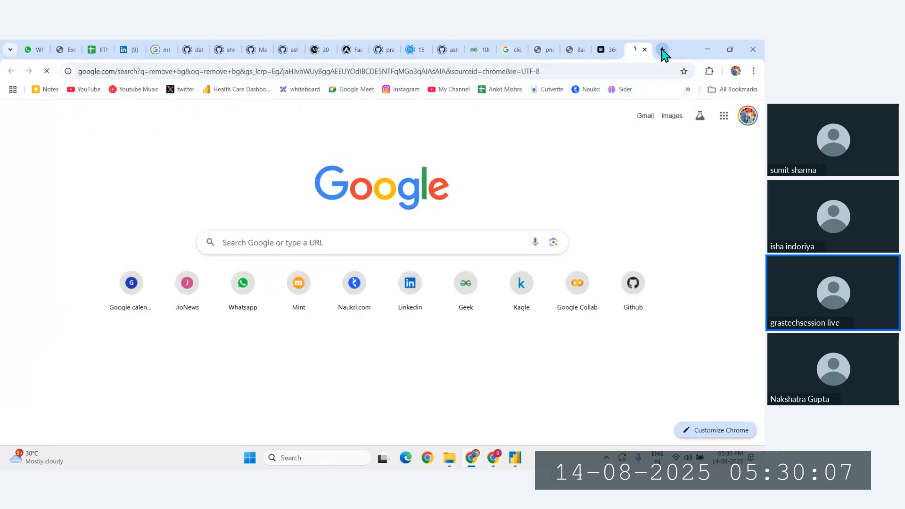
pyautogui.click(198, 211)
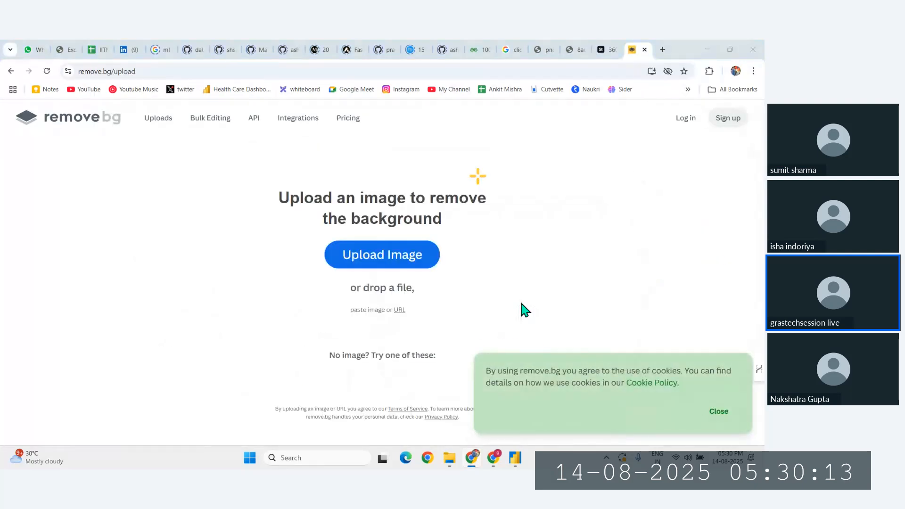
# Upload the blue "Click Here" button image from its browser tab to remove.bg and close the cookie notice
pyautogui.click(392, 259)
pyautogui.click(467, 299)
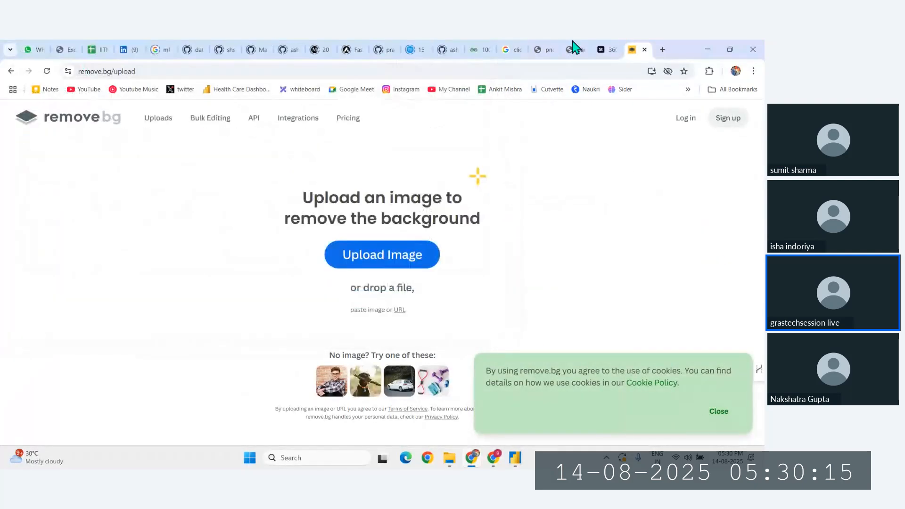
pyautogui.click(606, 50)
pyautogui.moveTo(390, 286); pyautogui.dragTo(427, 230)
pyautogui.click(726, 414)
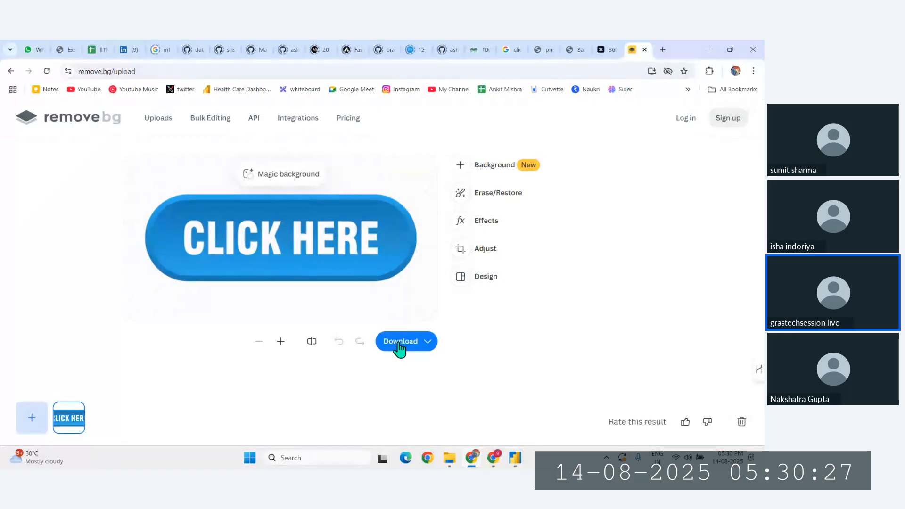
# Download the free 675 x 360 preview of the background-free button image and switch back to Power BI
pyautogui.moveTo(400, 349)
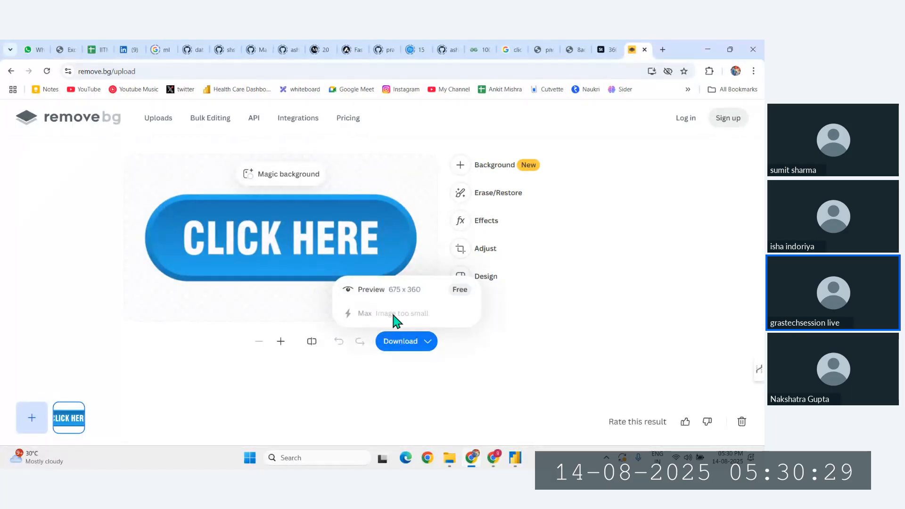
pyautogui.click(402, 294)
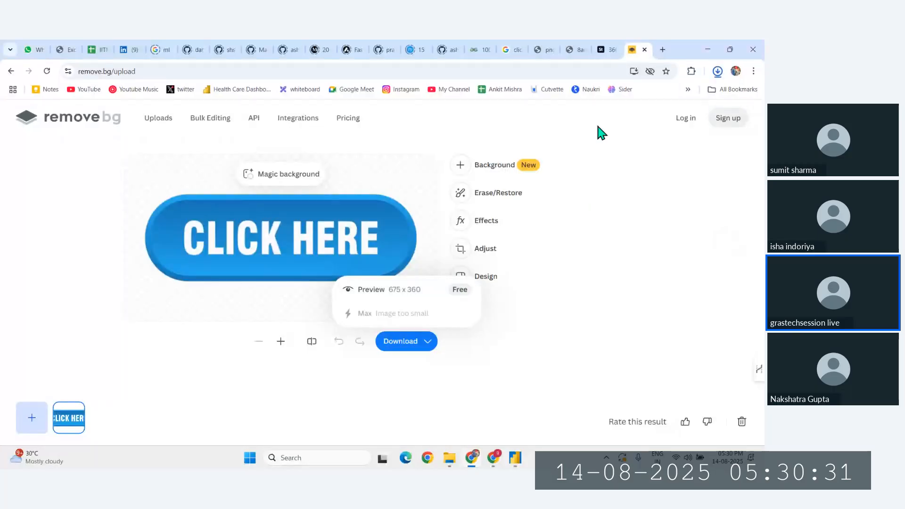
pyautogui.click(515, 458)
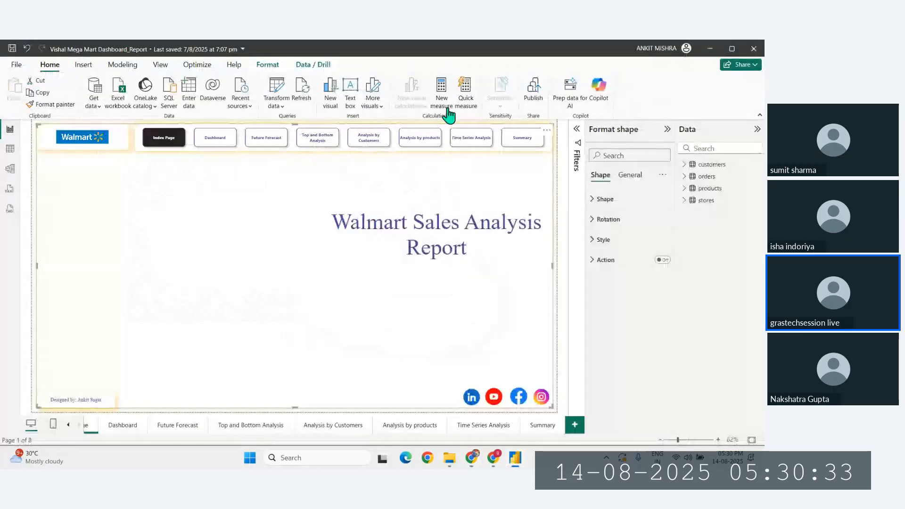
# Insert the background-free "Click Here" removebg-preview image from the Downloads folder onto the index page
pyautogui.click(84, 65)
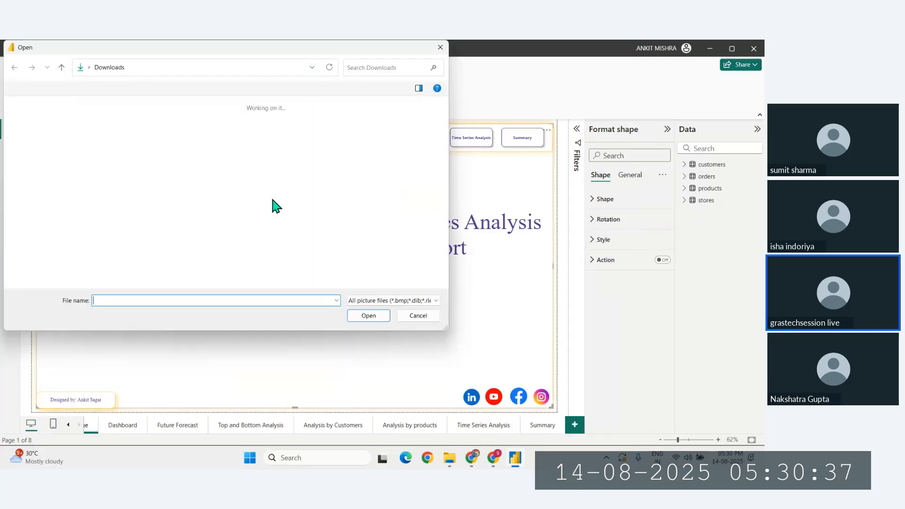
pyautogui.click(122, 134)
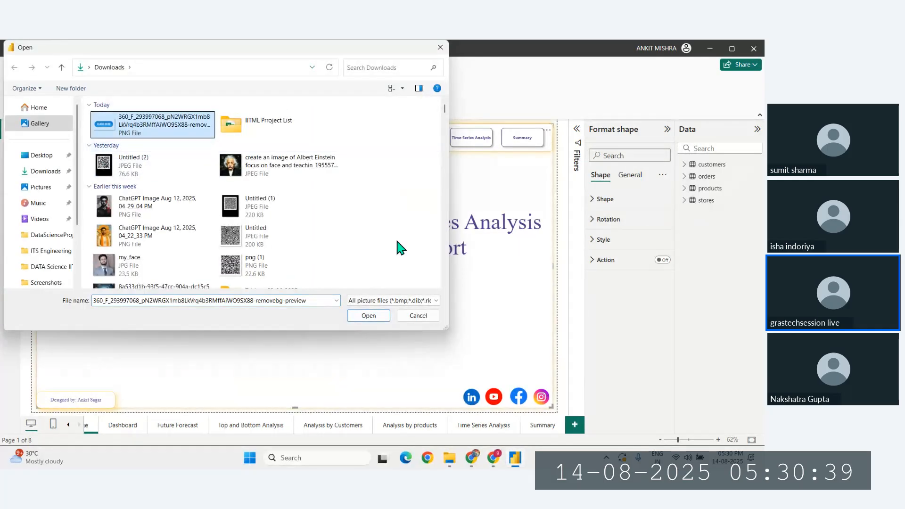
pyautogui.click(369, 316)
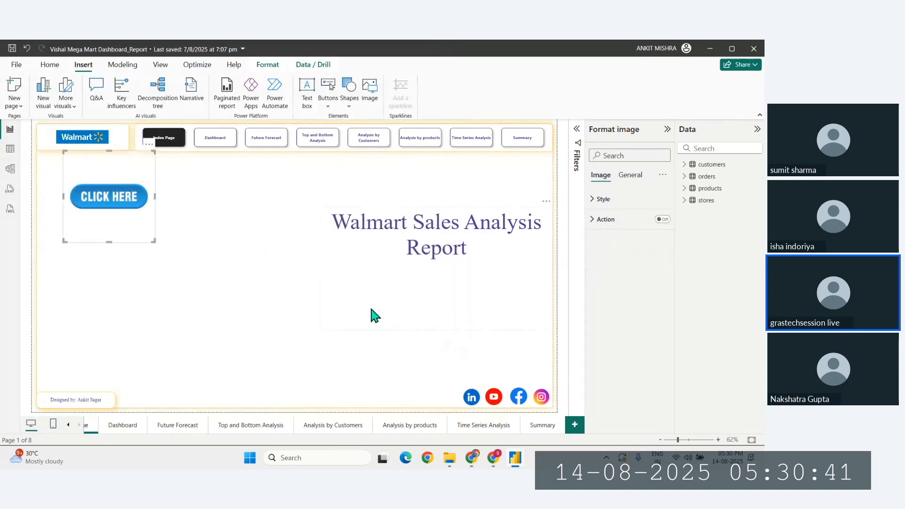
# Set the scaling style of the inserted "Click Here" image to Fill
pyautogui.click(596, 199)
pyautogui.click(613, 233)
pyautogui.click(608, 258)
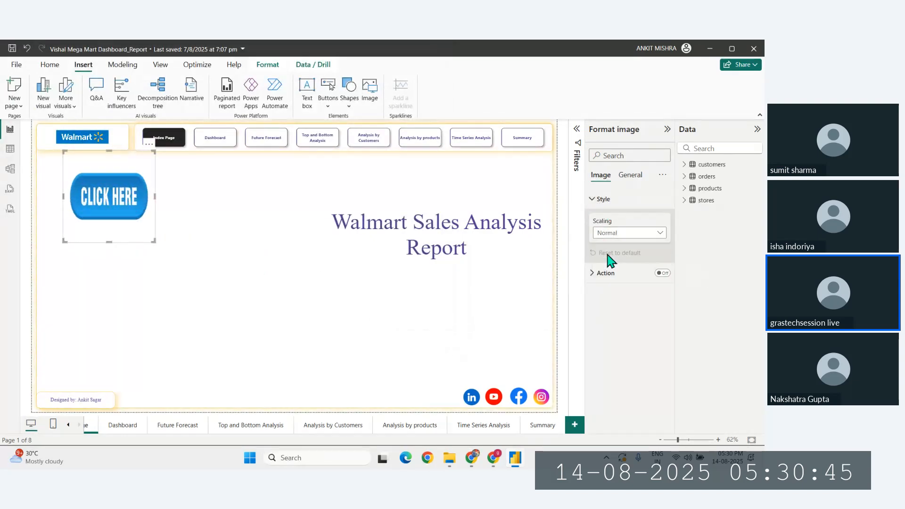
pyautogui.click(613, 234)
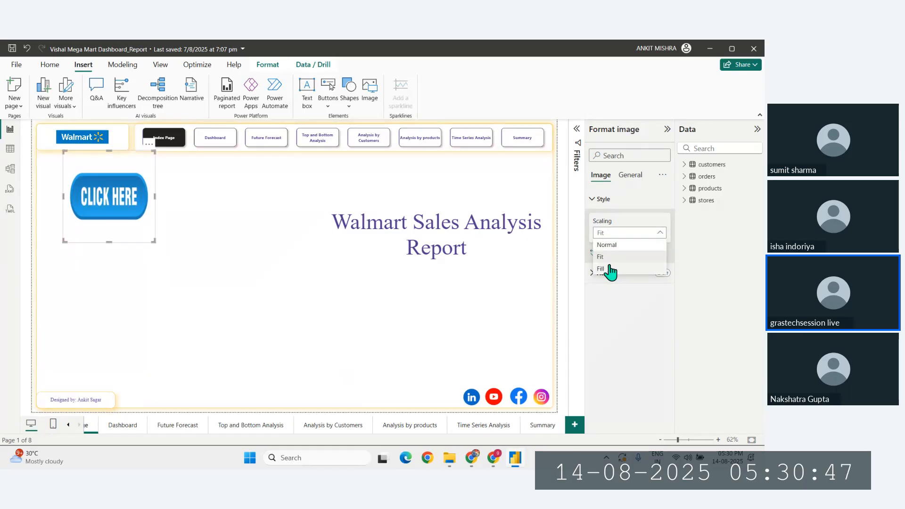
pyautogui.click(602, 268)
# Resize the "Click Here" image to a small wide button and place it centred below the report title
pyautogui.moveTo(150, 247); pyautogui.dragTo(168, 255)
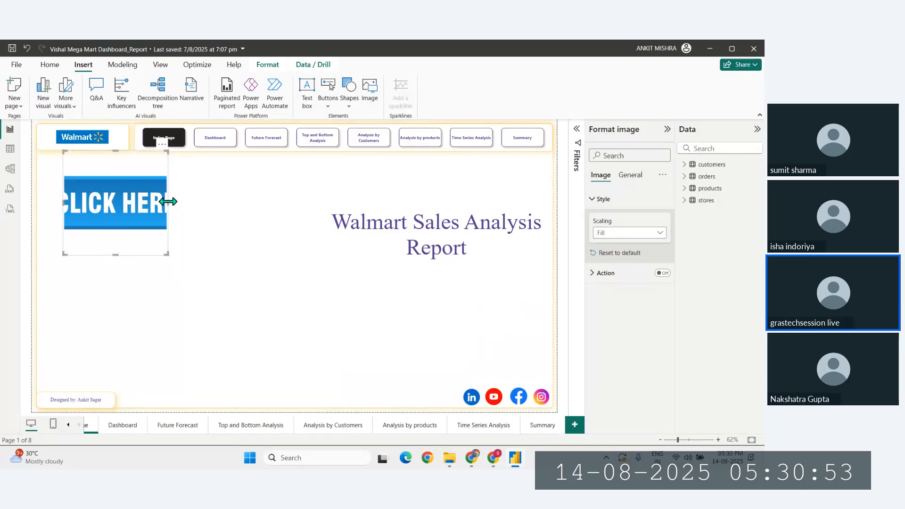
pyautogui.moveTo(168, 201); pyautogui.dragTo(250, 202)
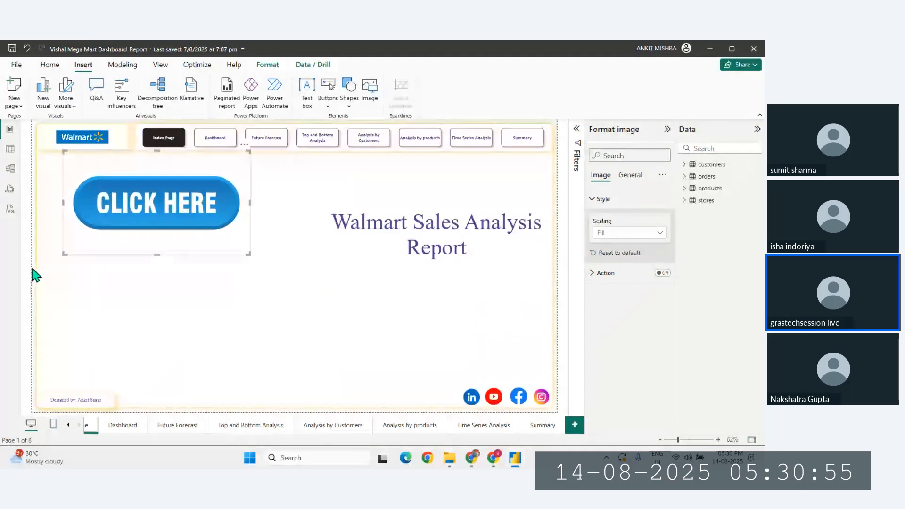
pyautogui.moveTo(62, 253); pyautogui.dragTo(172, 196)
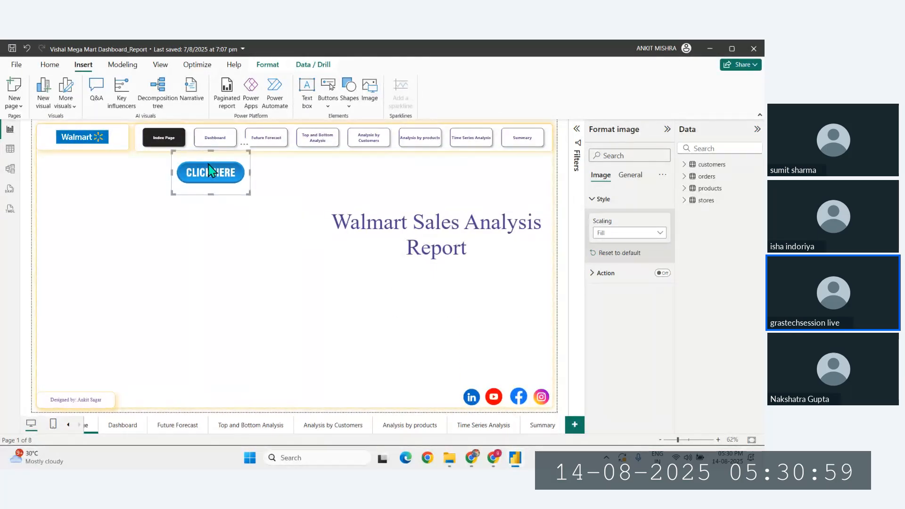
pyautogui.moveTo(211, 171); pyautogui.dragTo(433, 291)
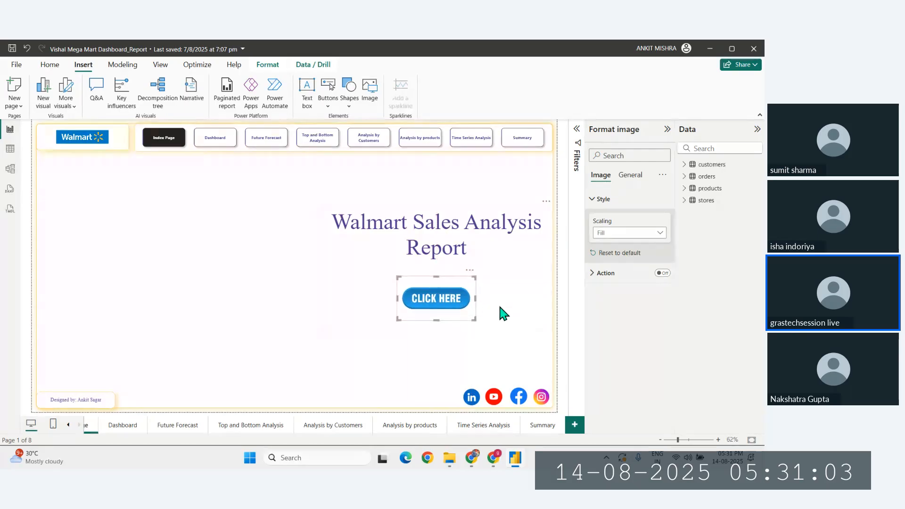
# Enable the "Click Here" image's action as Page navigation with Dashboard as the destination, and deselect the image
pyautogui.click(662, 273)
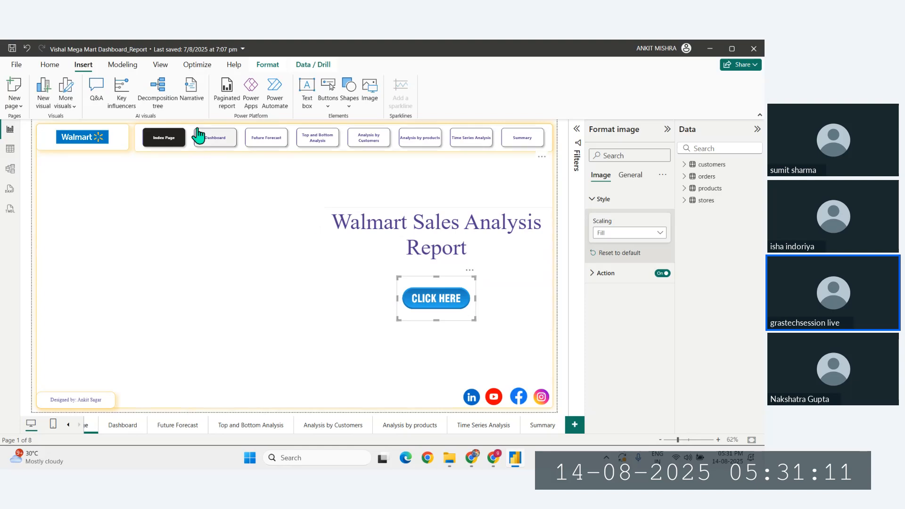
pyautogui.click(603, 273)
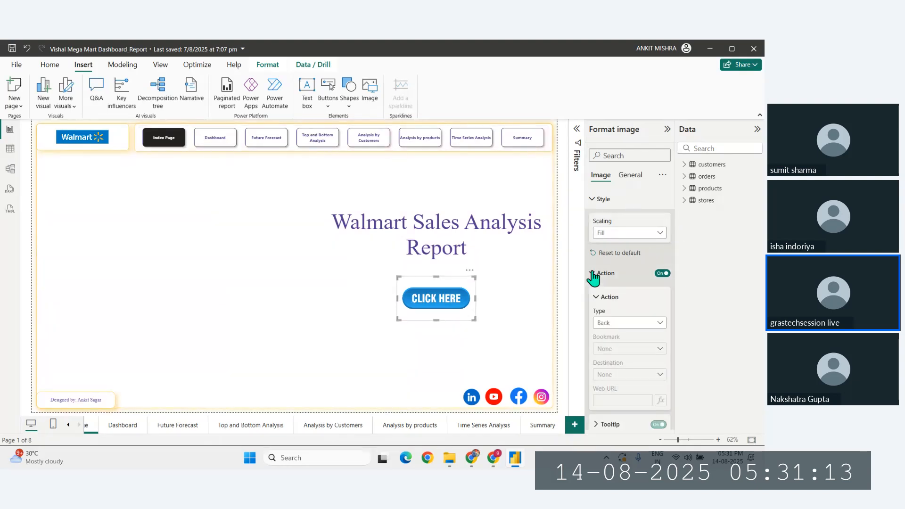
pyautogui.click(617, 323)
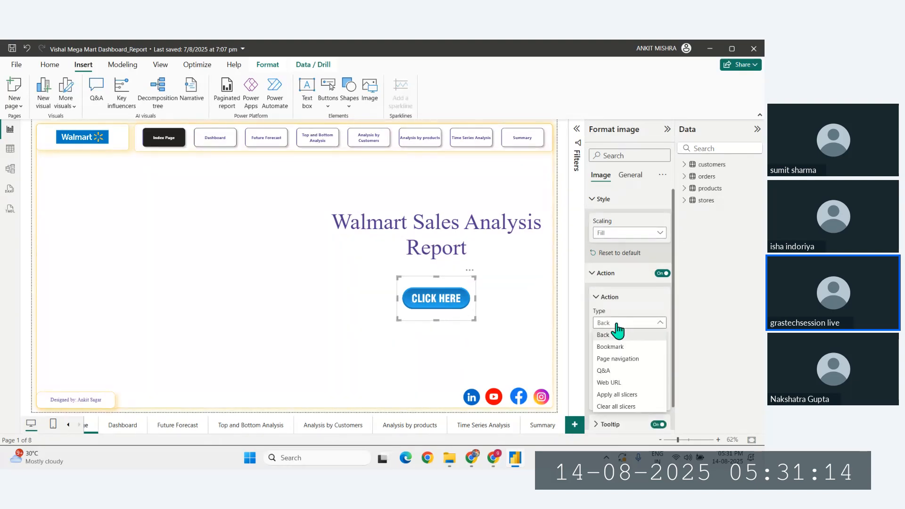
pyautogui.click(618, 359)
pyautogui.click(618, 375)
pyautogui.click(612, 292)
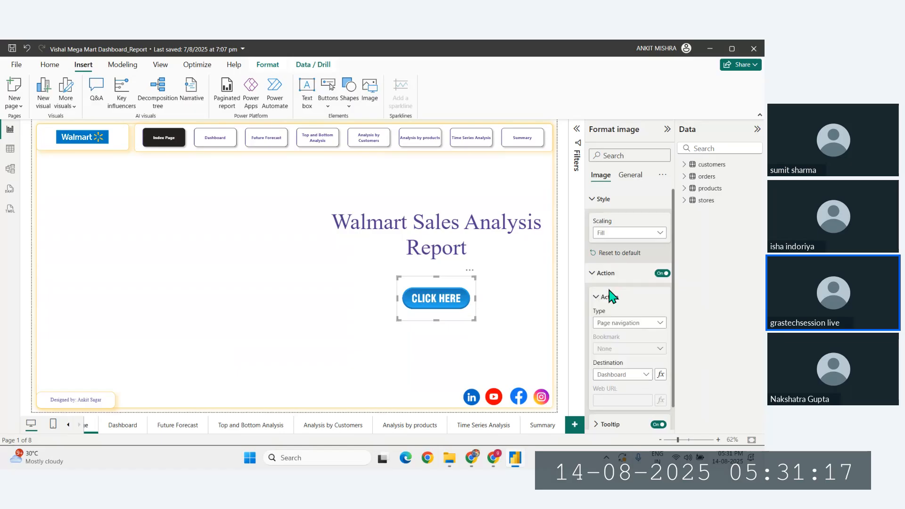
pyautogui.click(559, 338)
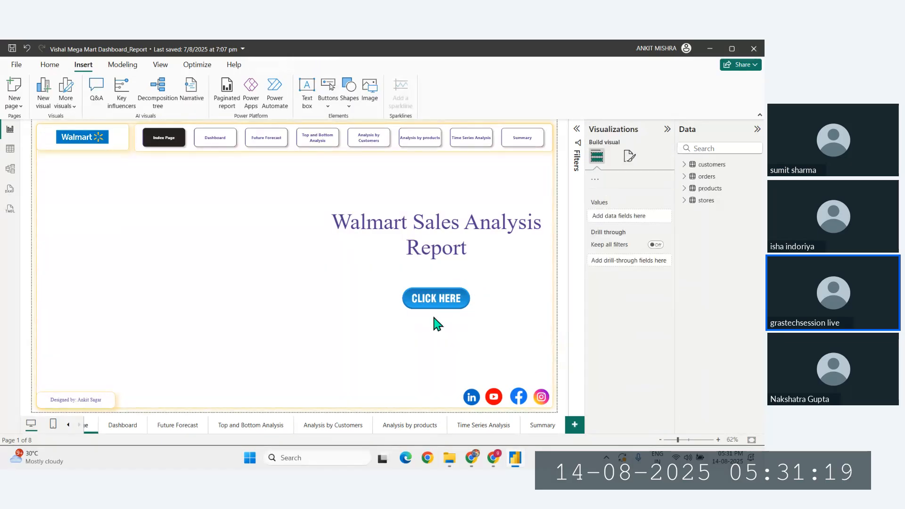
pyautogui.click(445, 291)
pyautogui.click(597, 199)
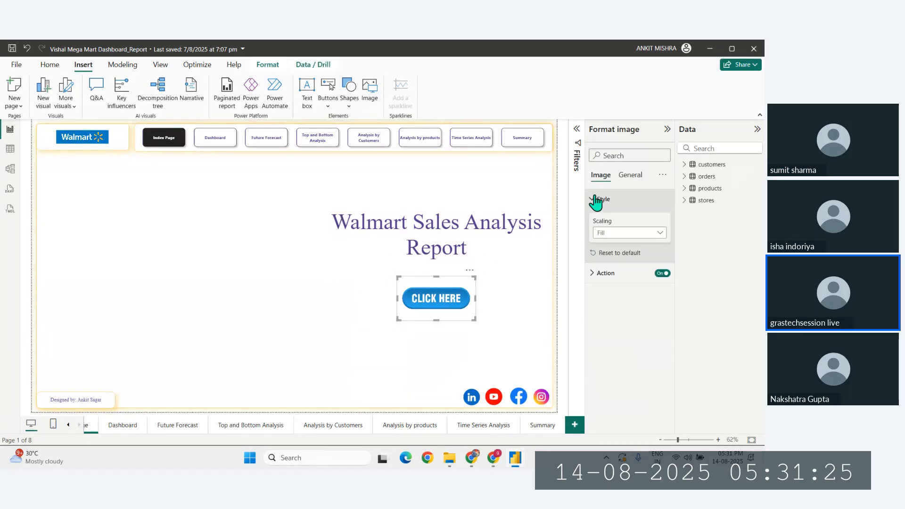
pyautogui.click(630, 175)
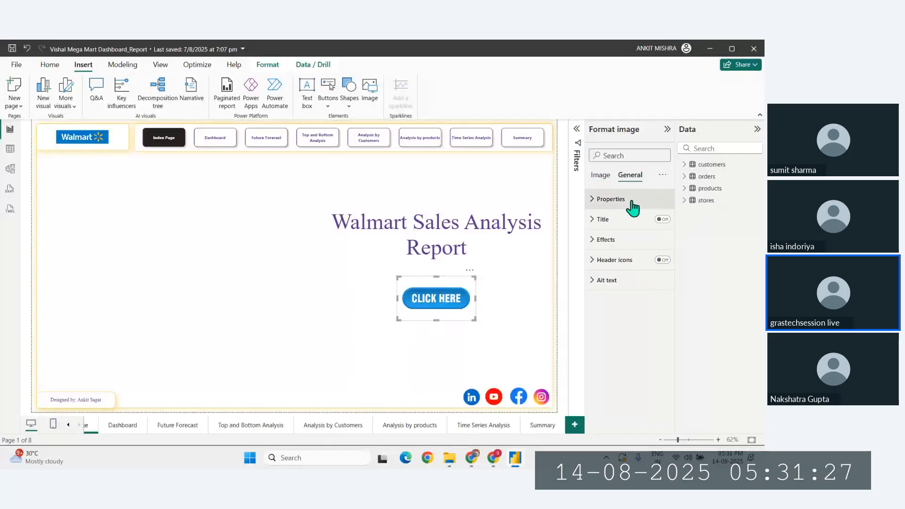
pyautogui.click(603, 240)
pyautogui.click(604, 241)
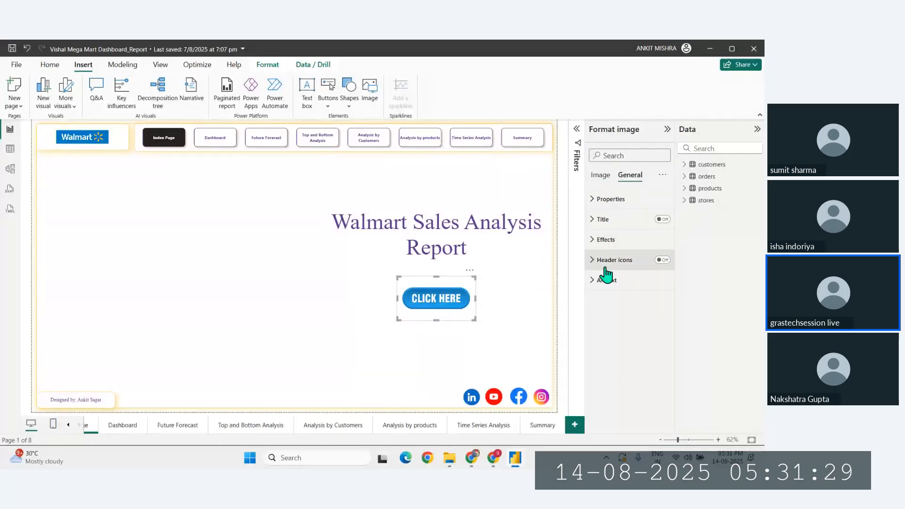
# Deselect the "Click Here" image and save the report
pyautogui.click(26, 363)
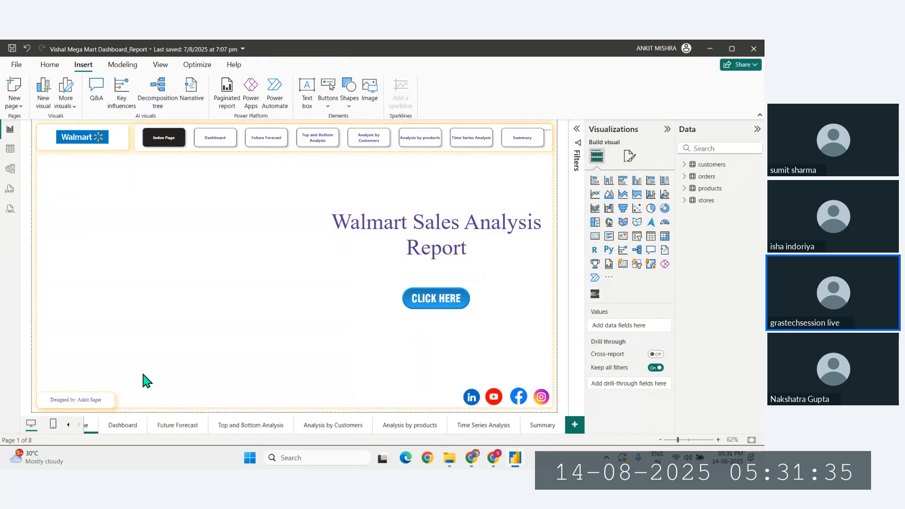
pyautogui.hotkey('ctrl', 's')
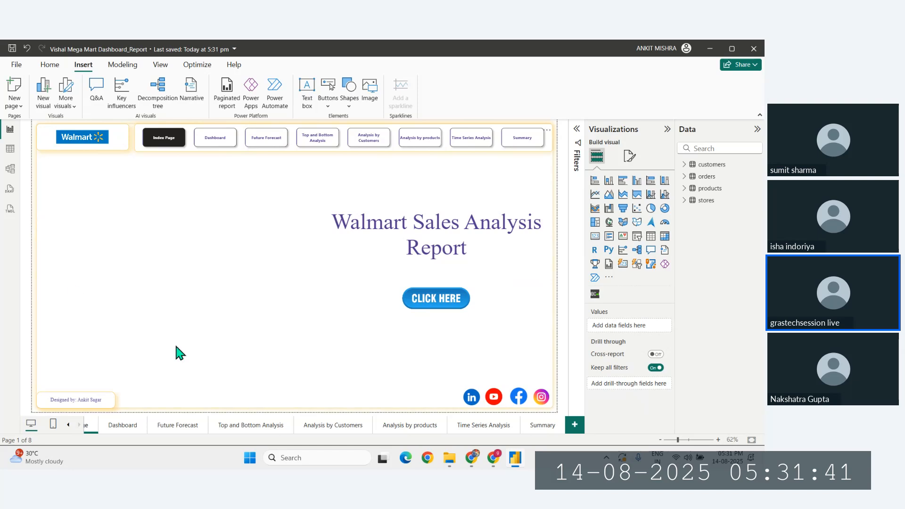
# Switch to Chrome, search for "chatgpt" in a new incognito window, open ChatGPT through OpenAI's introduction page and dismiss its login prompt
pyautogui.click(473, 463)
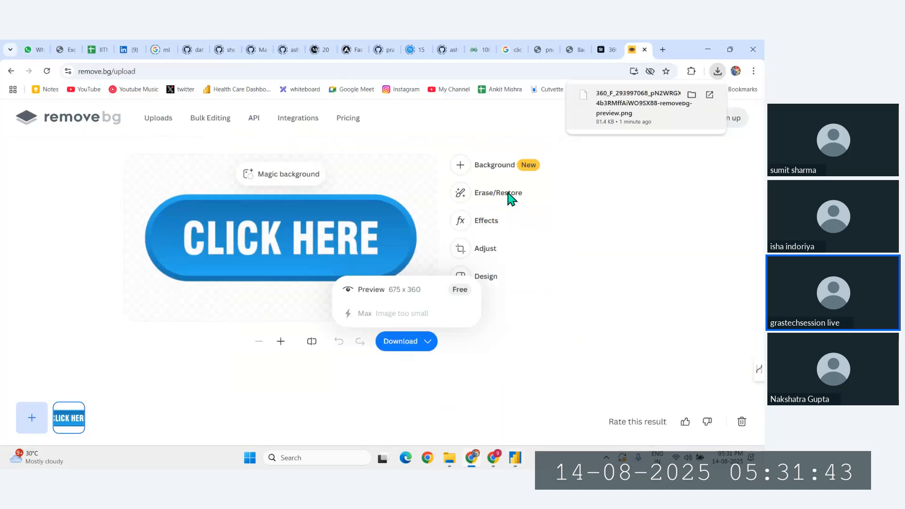
pyautogui.hotkey('ctrl', 'shift', 'n')
pyautogui.write('cha')
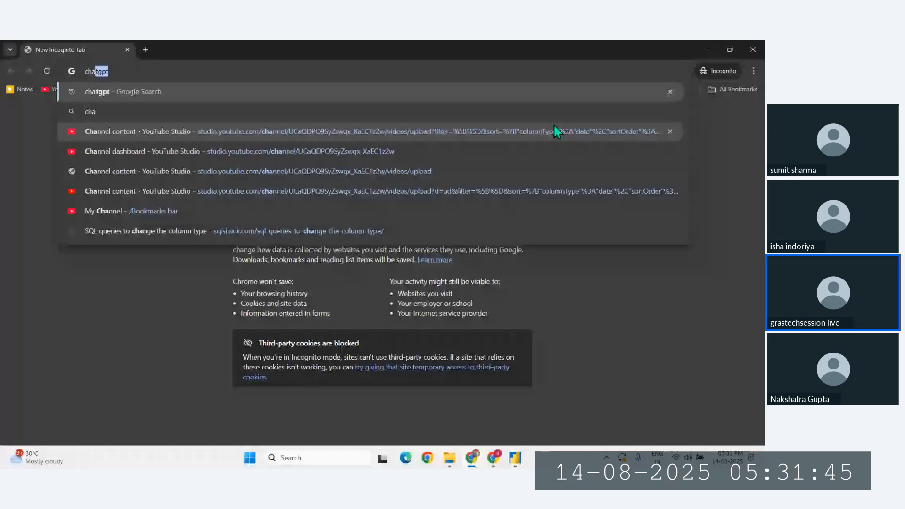
pyautogui.press('Return')
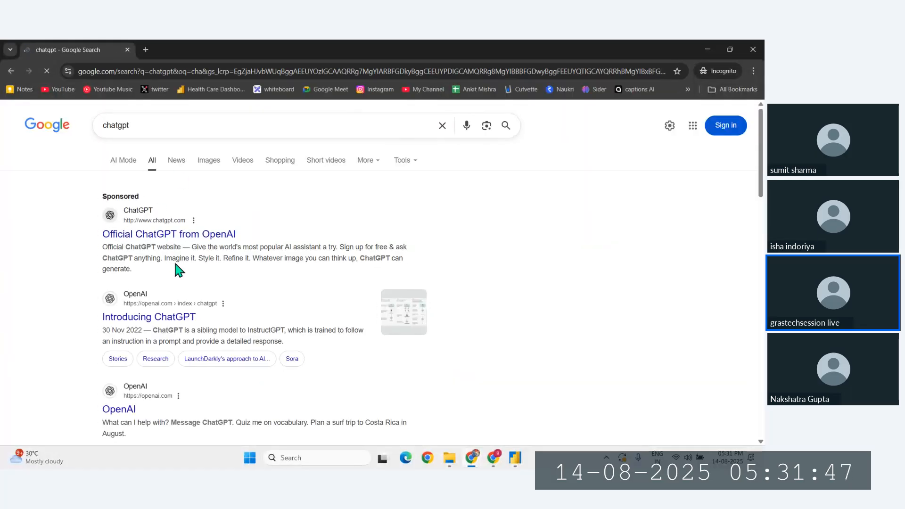
pyautogui.click(156, 317)
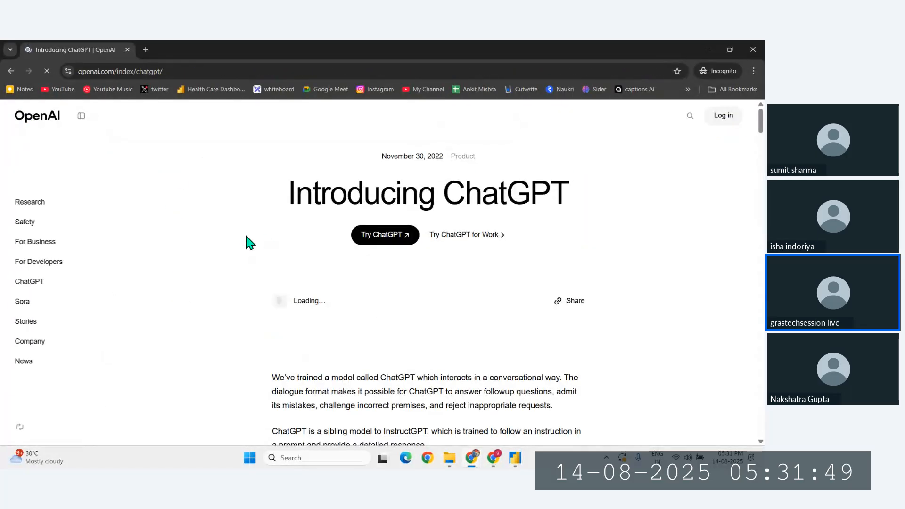
pyautogui.click(403, 243)
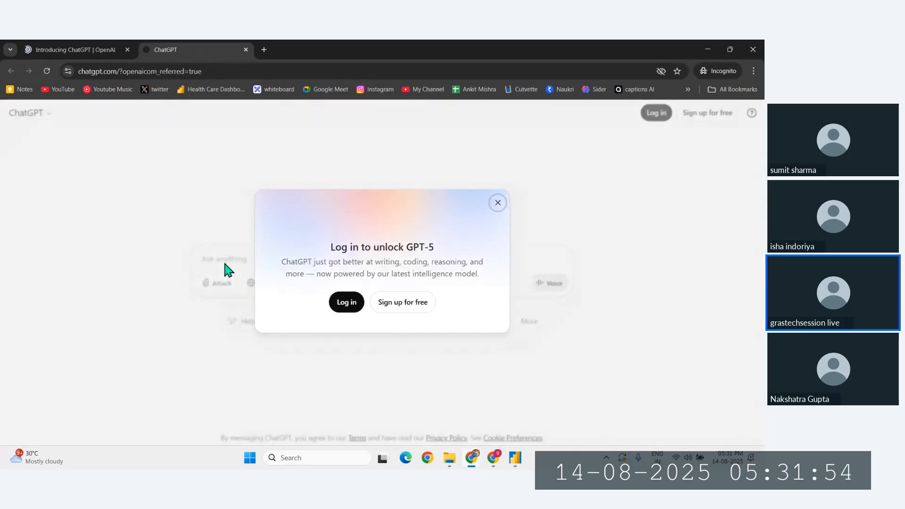
pyautogui.click(498, 203)
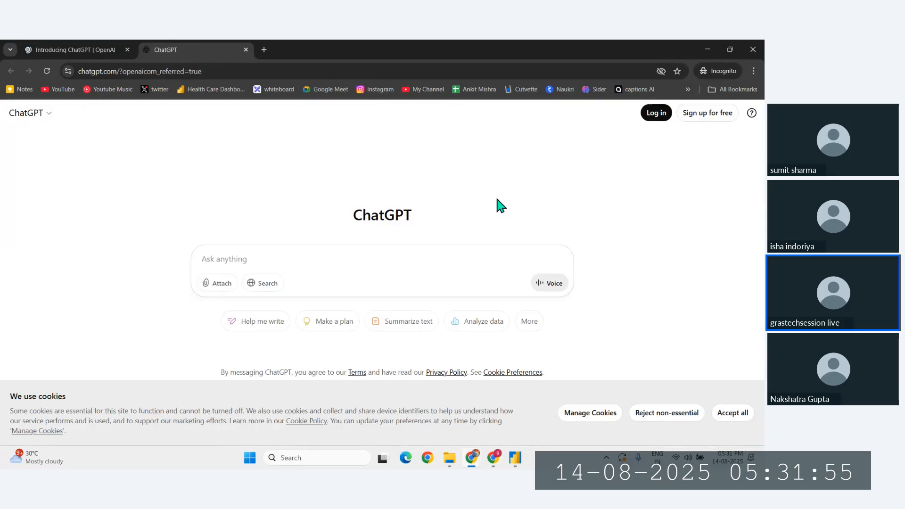
# Send ChatGPT the prompt "walmart sales analysis report about us"
pyautogui.click(265, 263)
pyautogui.write('walmart s')
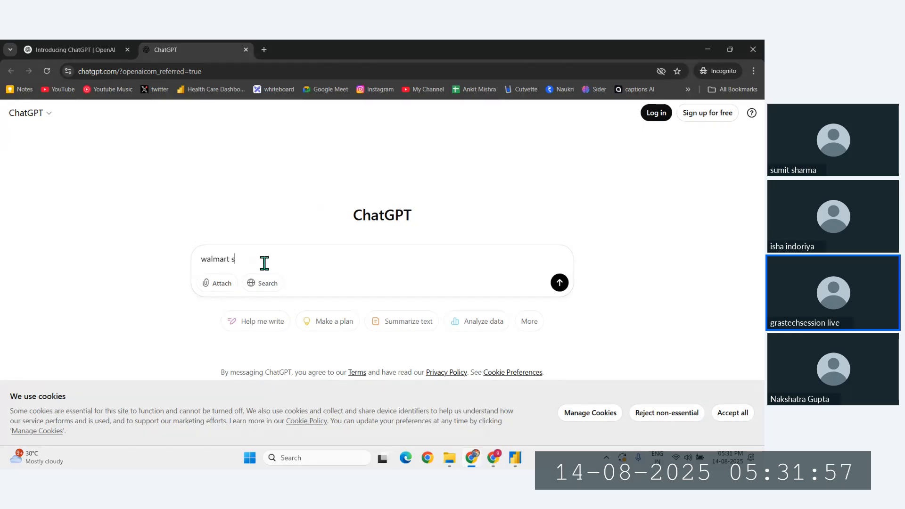
pyautogui.write('ales analysis da')
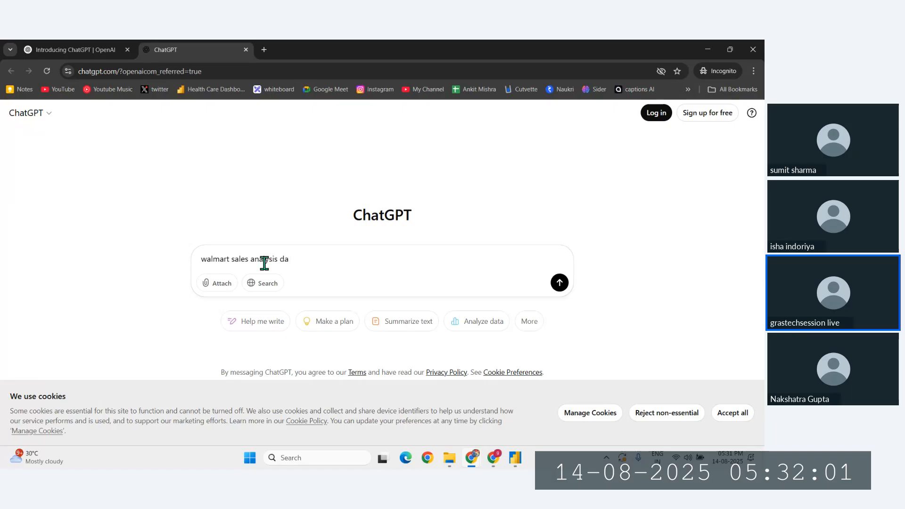
pyautogui.press('BackSpace')
pyautogui.press('BackSpace')
pyautogui.write('report about us')
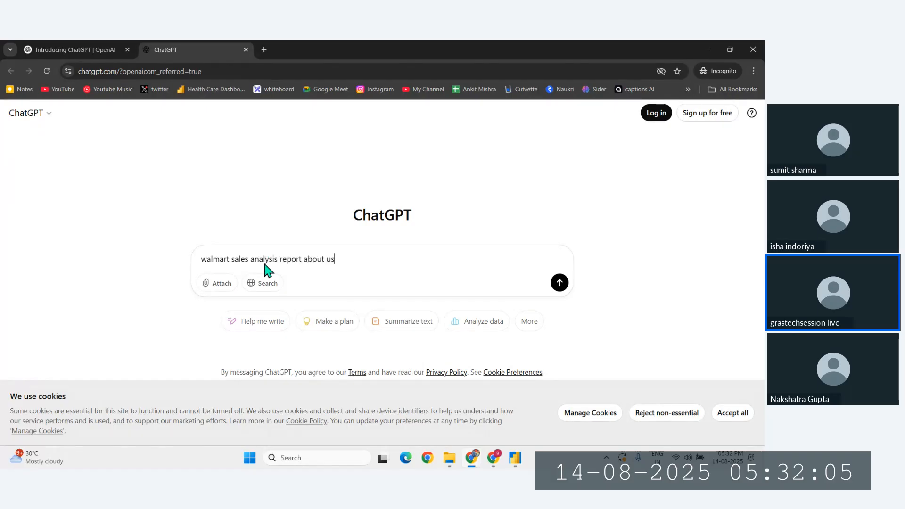
pyautogui.press('Return')
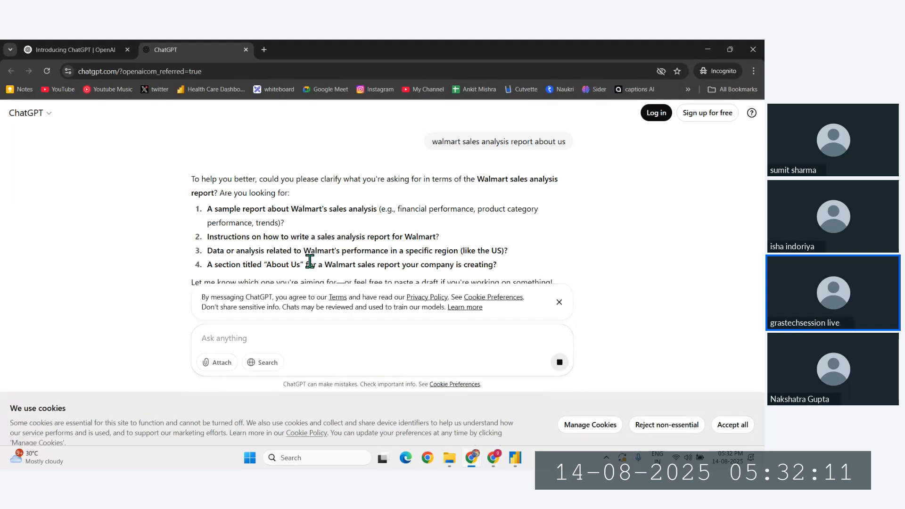
# Clarify the request to ChatGPT with "about company and report" and stop the long response while it is being generated
pyautogui.write('a')
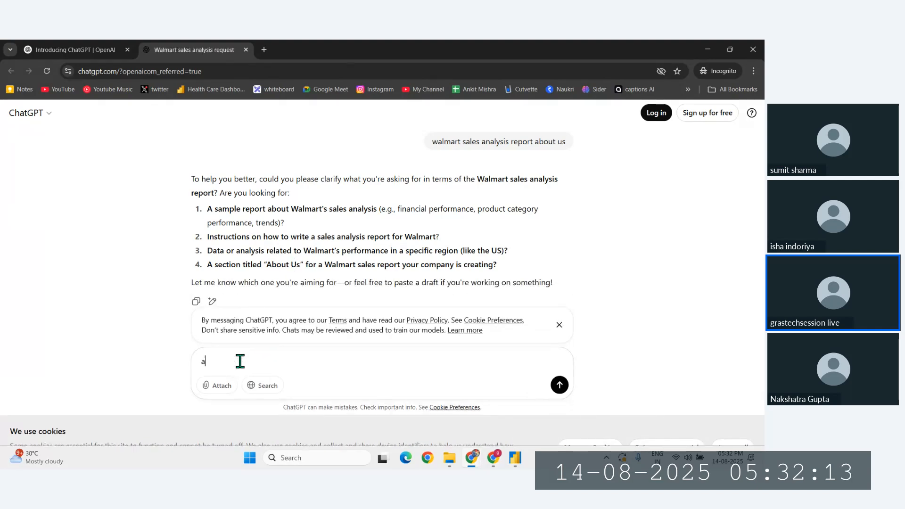
pyautogui.write('bout company and report')
pyautogui.press('Return')
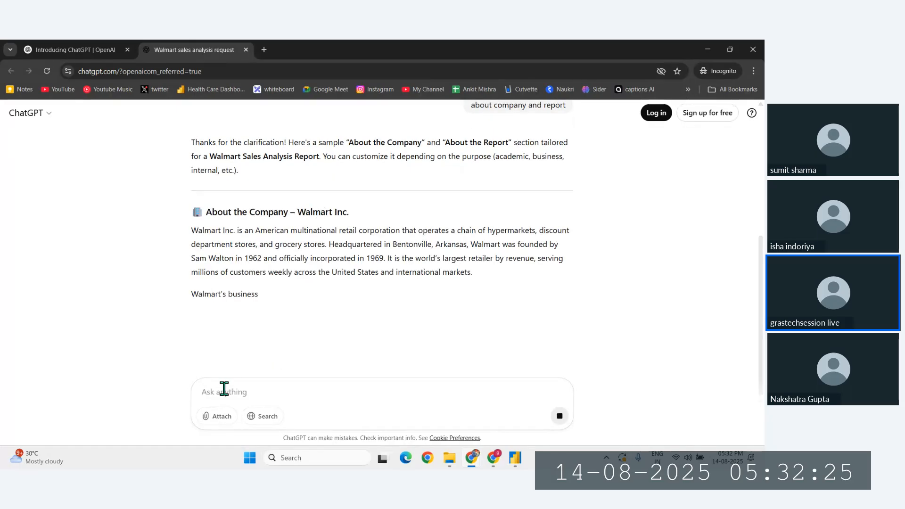
pyautogui.click(561, 417)
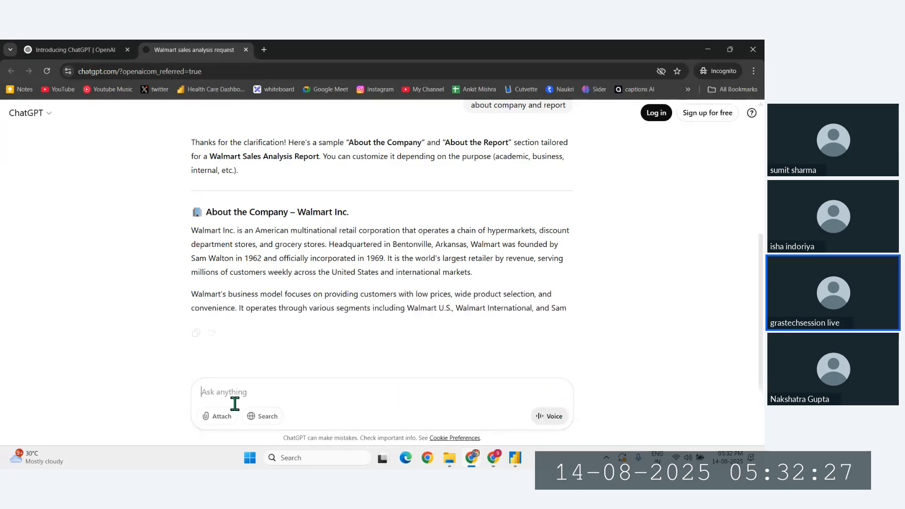
# Ask ChatGPT to shorten the company and report description with the prompts "make it short" and "concise"
pyautogui.click(230, 397)
pyautogui.write('ma')
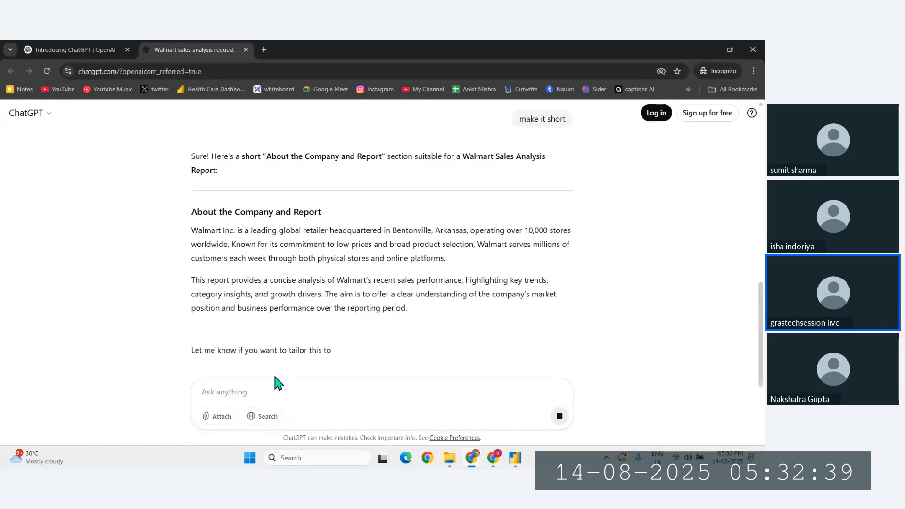
pyautogui.write('concise')
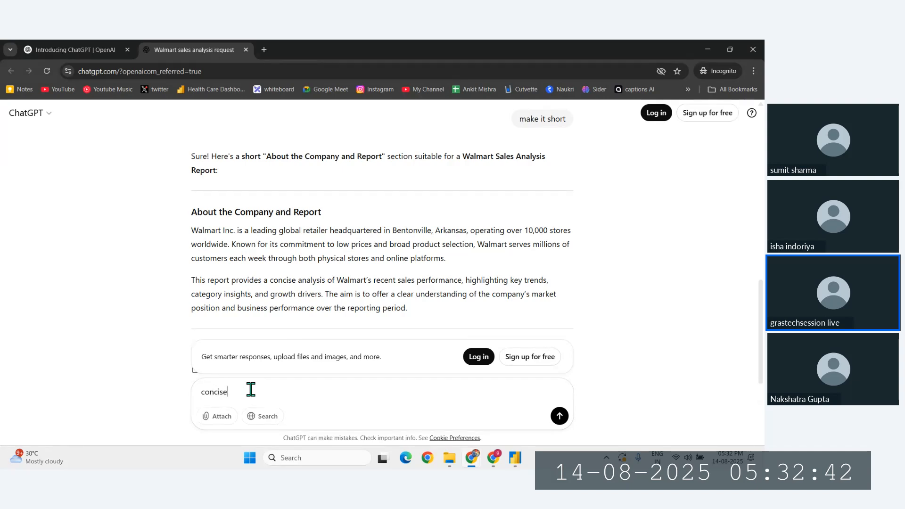
pyautogui.press('Return')
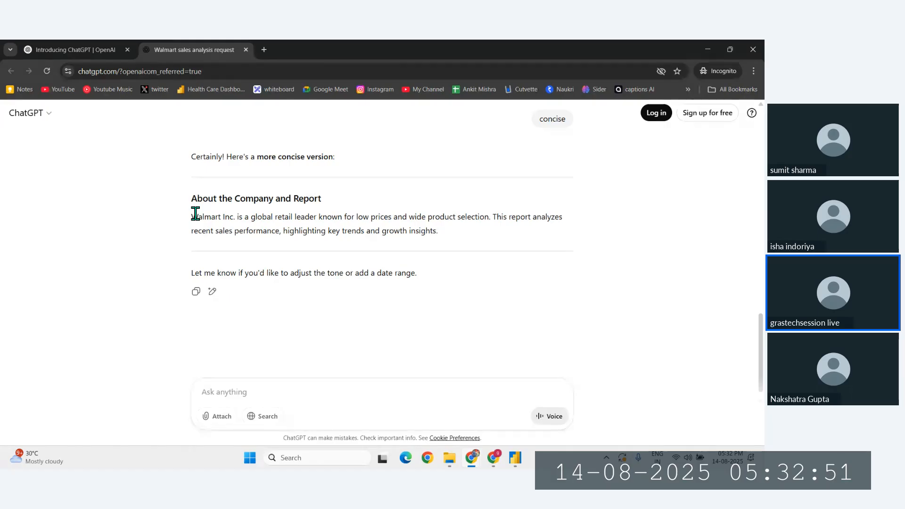
# Copy the heading "About the Company and Report" from ChatGPT's concise answer and switch to Power BI
pyautogui.moveTo(195, 214); pyautogui.dragTo(366, 231)
pyautogui.click(310, 229)
pyautogui.moveTo(191, 198); pyautogui.dragTo(335, 198)
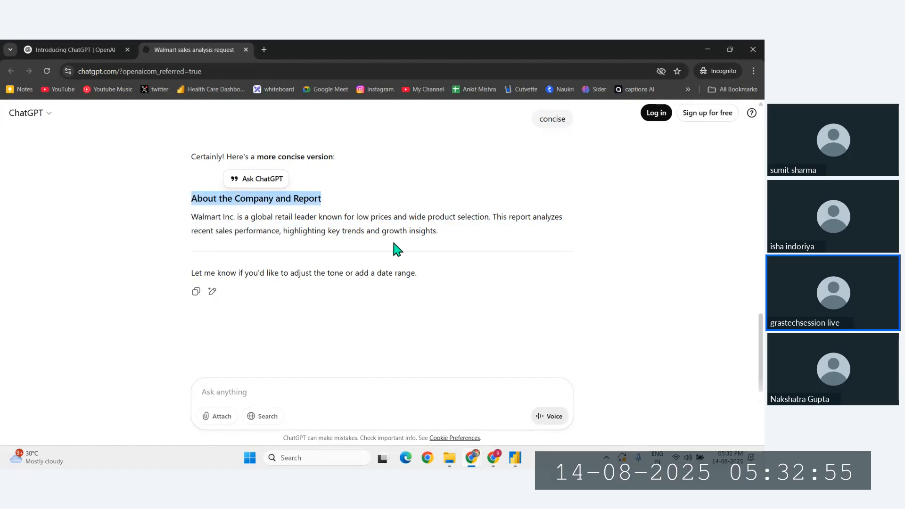
pyautogui.click(514, 465)
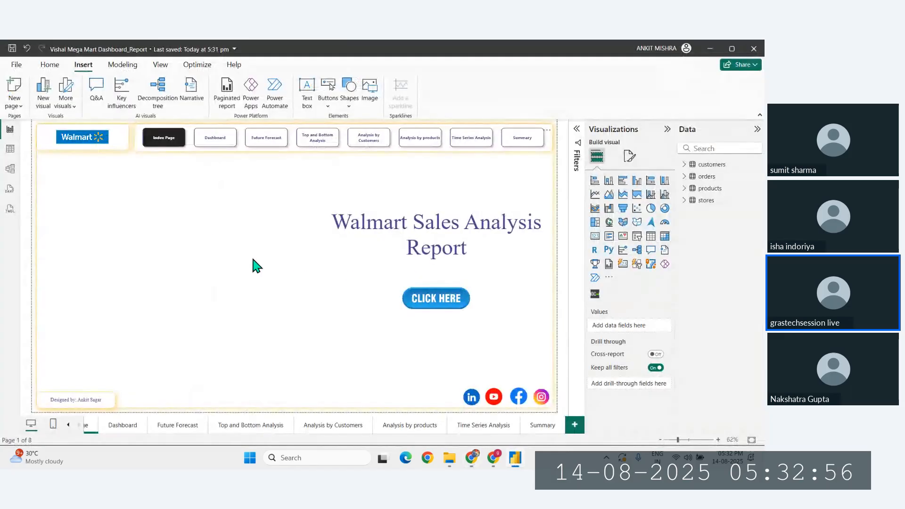
# Duplicate the "Walmart Sales Analysis Report" title text box and place the copy in the empty left half of the report page
pyautogui.click(414, 222)
pyautogui.click(180, 258)
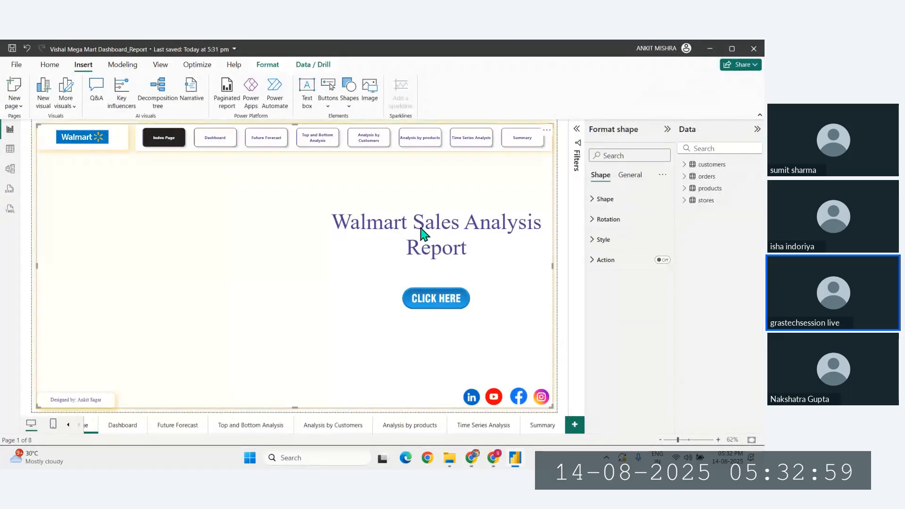
pyautogui.click(24, 301)
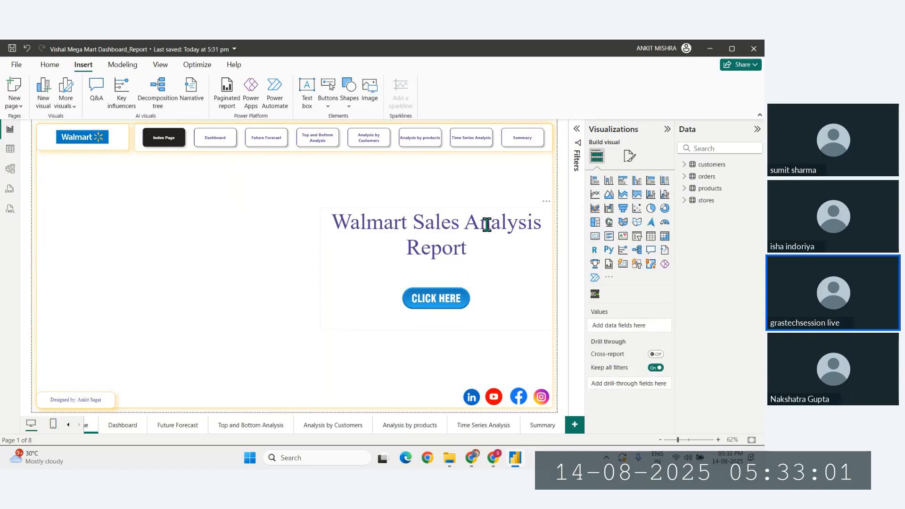
pyautogui.click(546, 202)
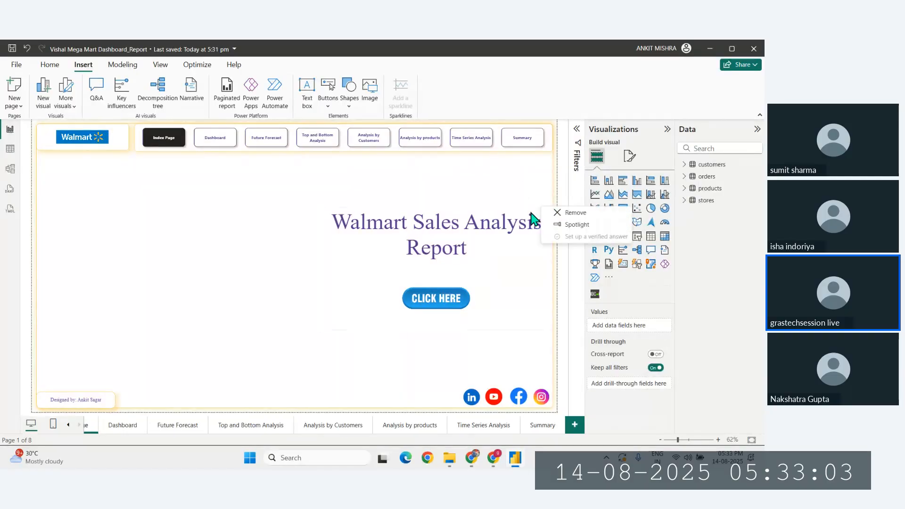
pyautogui.click(506, 232)
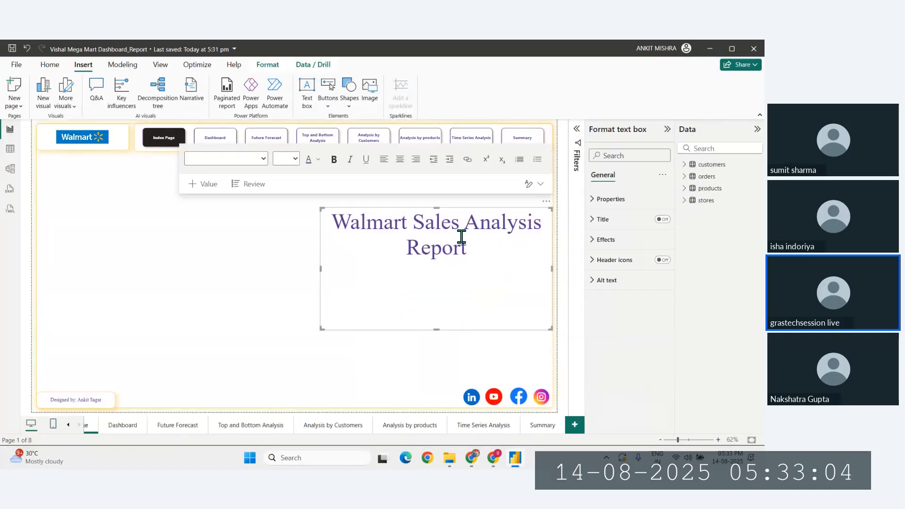
pyautogui.click(547, 202)
pyautogui.moveTo(547, 202); pyautogui.dragTo(551, 205)
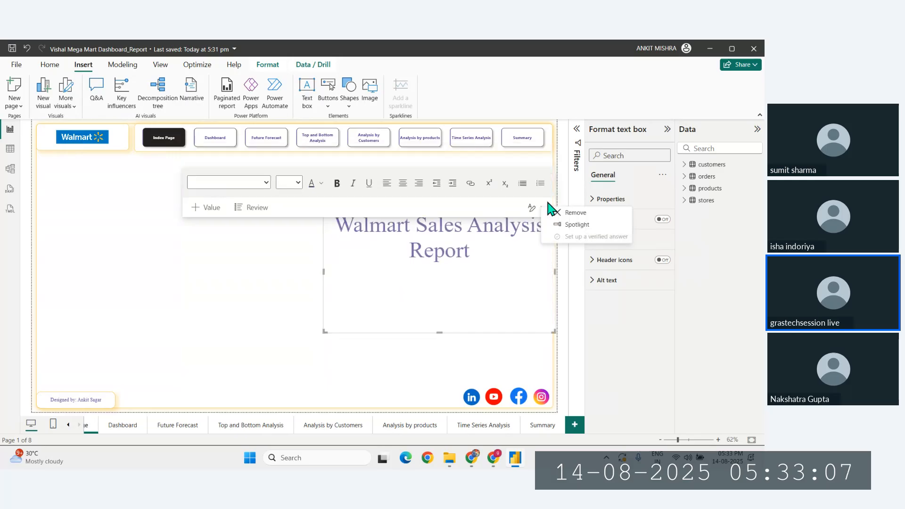
pyautogui.click(548, 206)
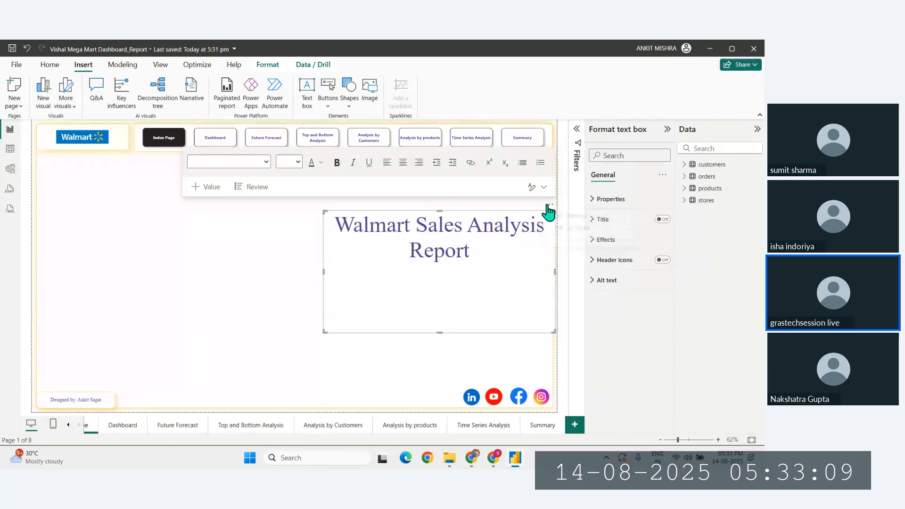
pyautogui.click(548, 206)
pyautogui.click(518, 231)
pyautogui.moveTo(550, 210); pyautogui.dragTo(255, 211)
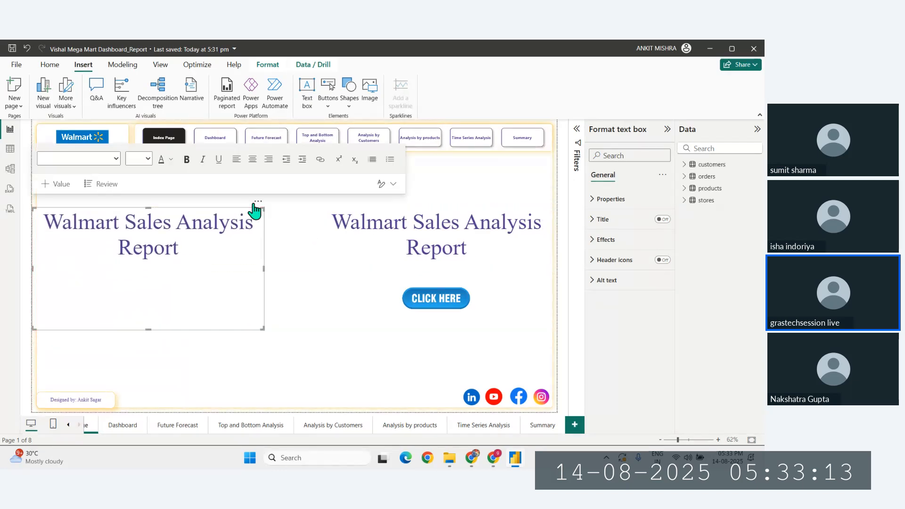
# Replace the text in the duplicated text box with the copied heading "About the Company and Report"
pyautogui.hotkey('ctrl', 'a')
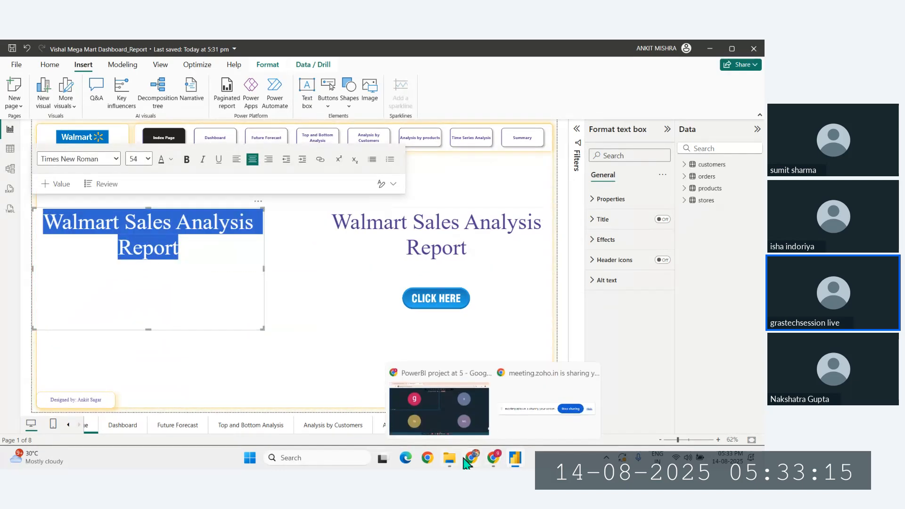
pyautogui.moveTo(473, 444)
pyautogui.click(502, 405)
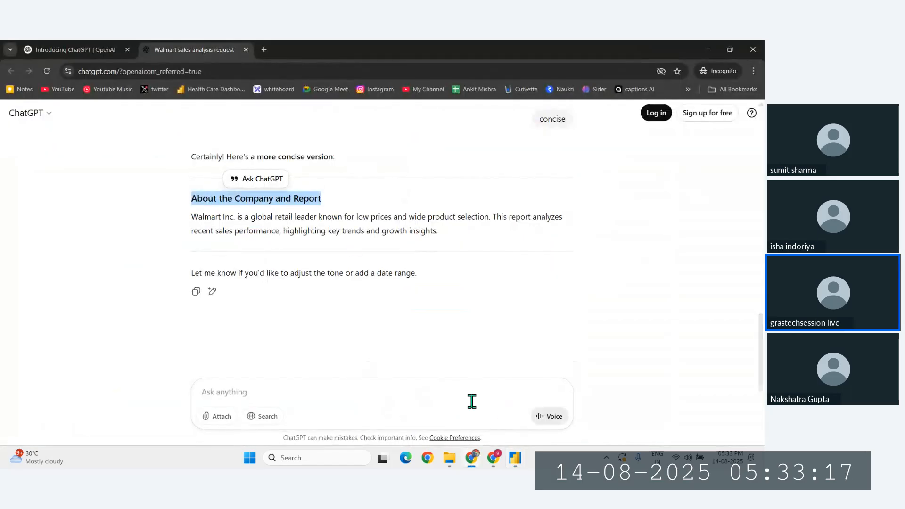
pyautogui.click(512, 456)
pyautogui.hotkey('ctrl', 'v')
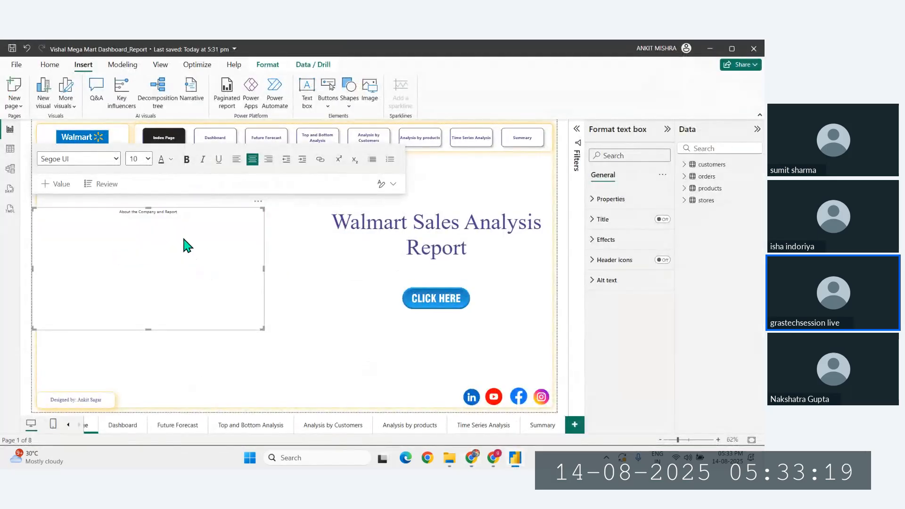
# Format the "About the Company and Report" heading in Times New Roman, size 24, with the purple theme color #9071ce
pyautogui.hotkey('ctrl', 'a')
pyautogui.click(149, 160)
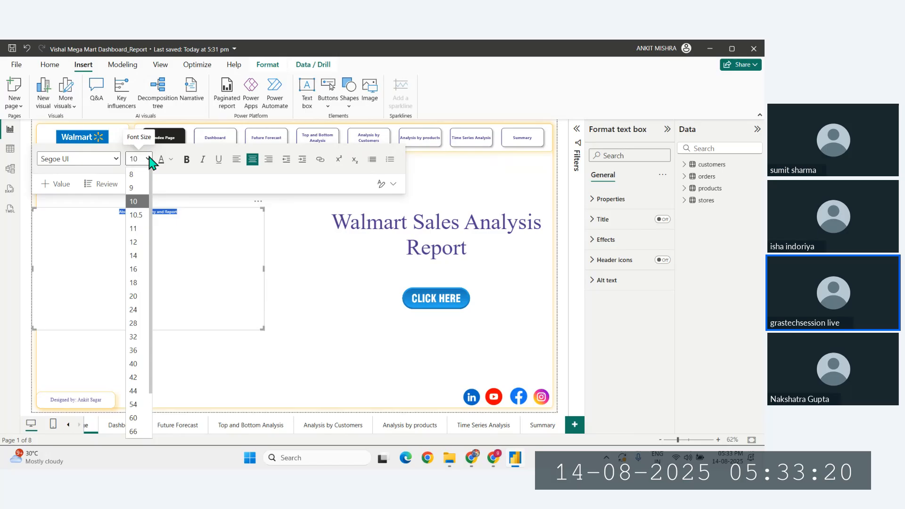
pyautogui.click(135, 310)
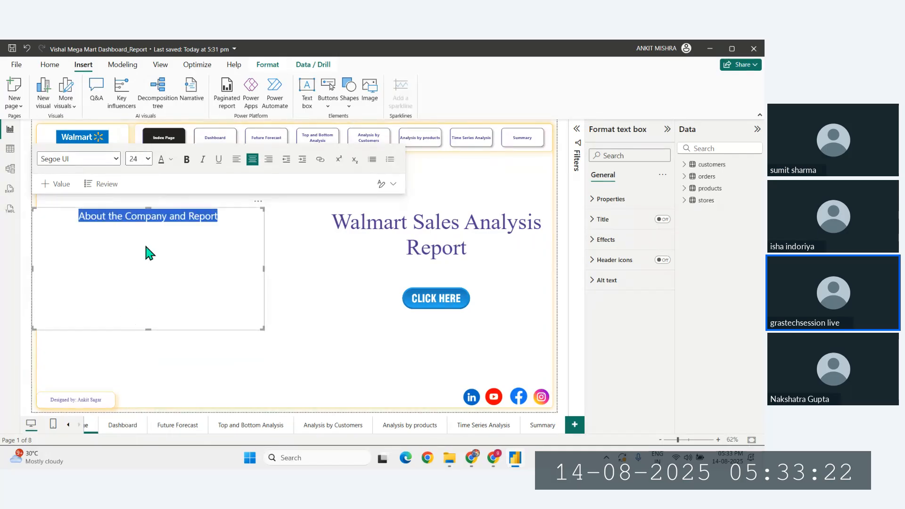
pyautogui.click(171, 160)
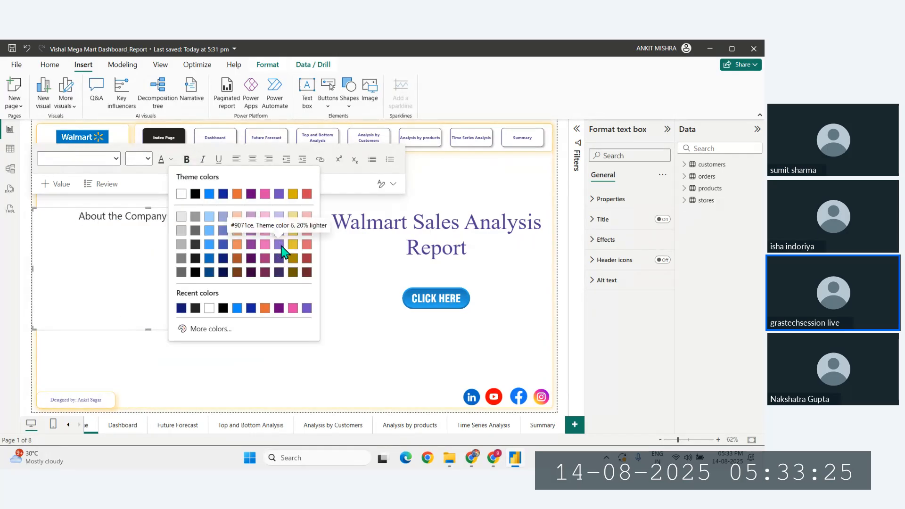
pyautogui.click(279, 245)
pyautogui.click(110, 161)
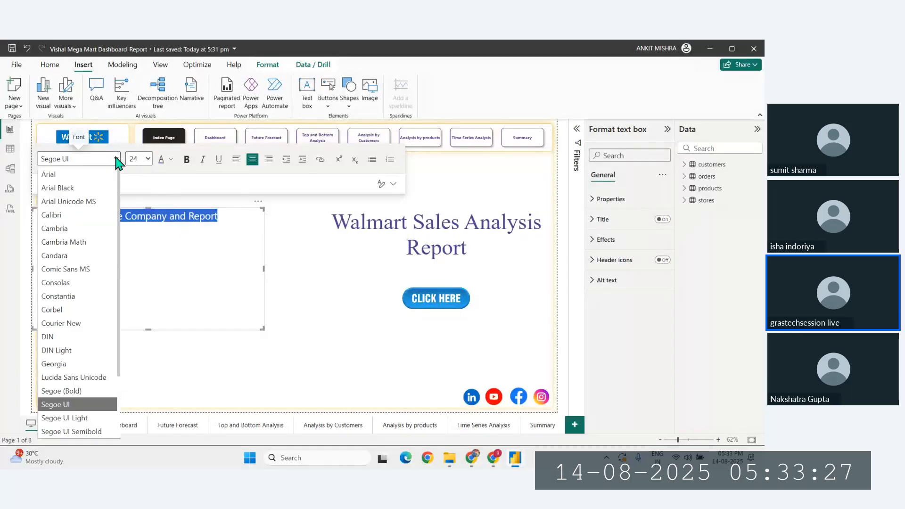
pyautogui.scroll(-2, 71, 387)
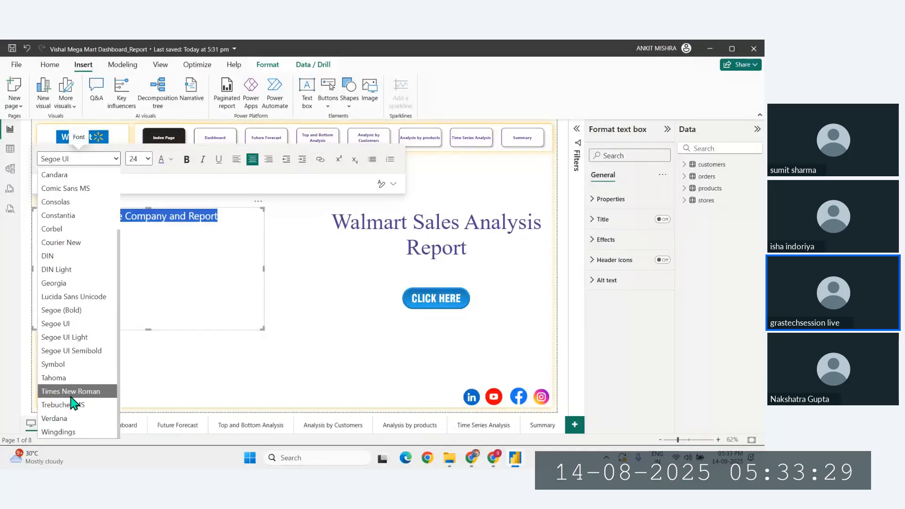
pyautogui.click(71, 392)
pyautogui.click(223, 216)
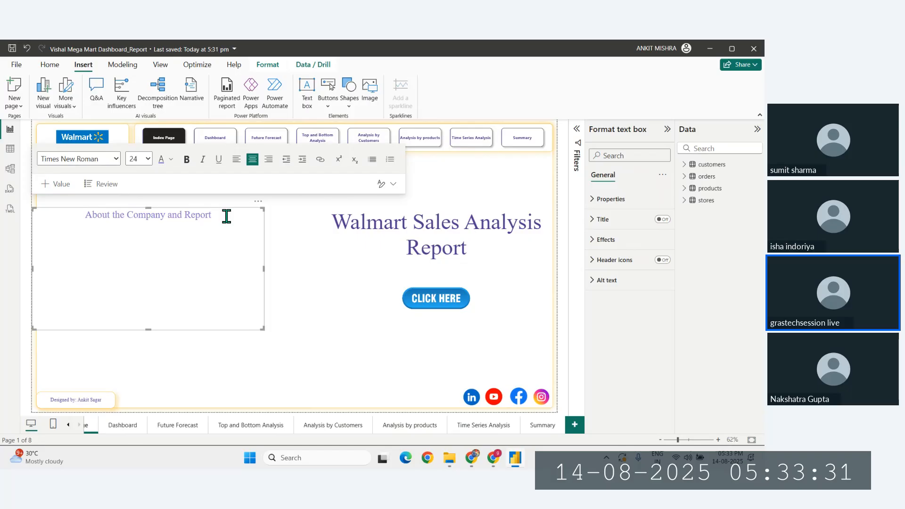
# Try bold on the heading, revert it to regular weight in the darker purple theme shade, and start a new line below
pyautogui.moveTo(227, 218); pyautogui.dragTo(83, 214)
pyautogui.hotkey('ctrl', 'b')
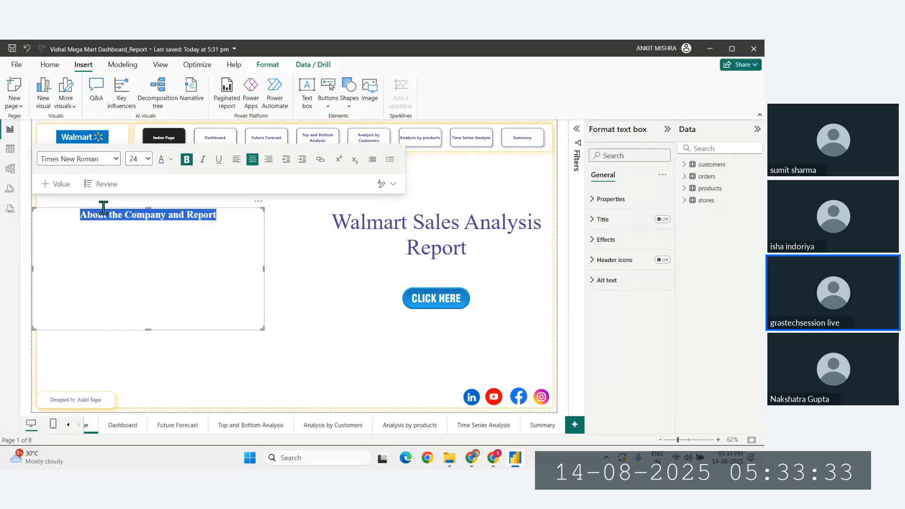
pyautogui.click(239, 251)
pyautogui.hotkey('ctrl', 'a')
pyautogui.click(171, 160)
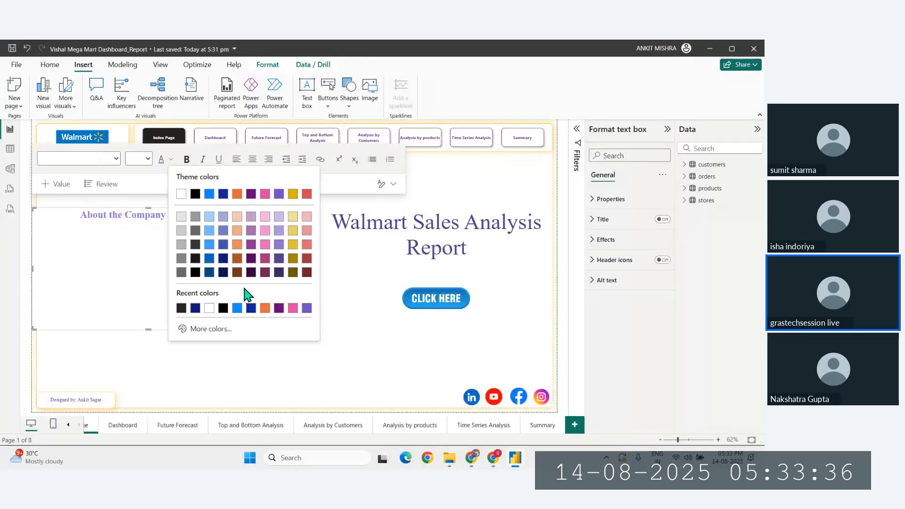
pyautogui.click(279, 258)
pyautogui.hotkey('ctrl', 'b')
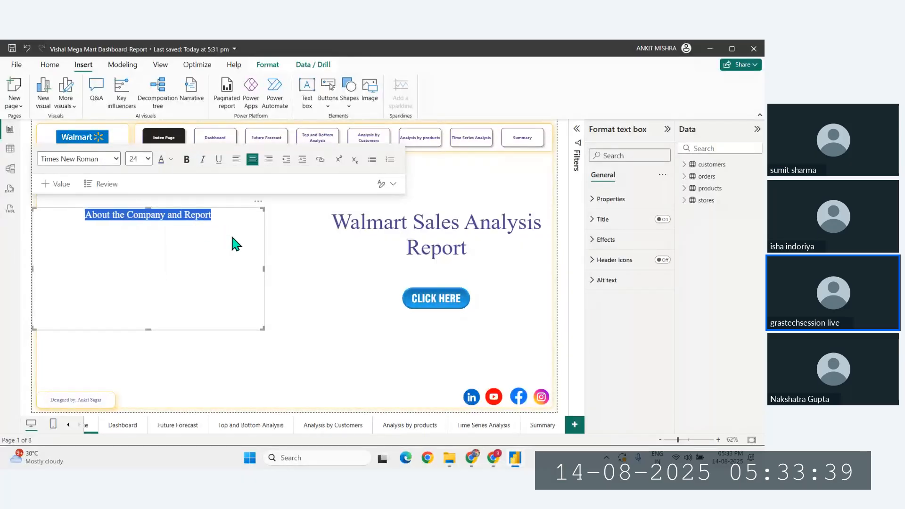
pyautogui.click(231, 232)
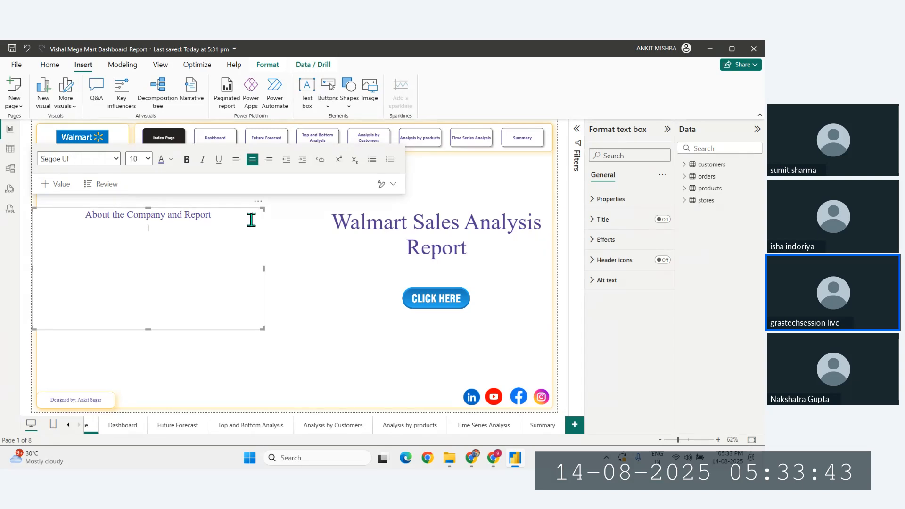
# Copy the concise Walmart description from ChatGPT in Chrome and paste it below the heading in the Power BI text box
pyautogui.moveTo(468, 463)
pyautogui.click(493, 433)
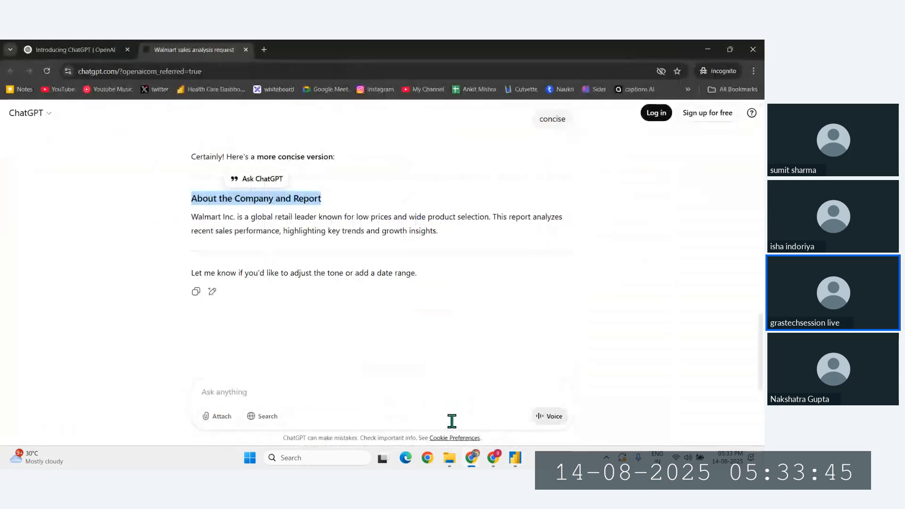
pyautogui.moveTo(192, 217); pyautogui.dragTo(454, 232)
pyautogui.hotkey('ctrl', 'c')
pyautogui.moveTo(515, 458)
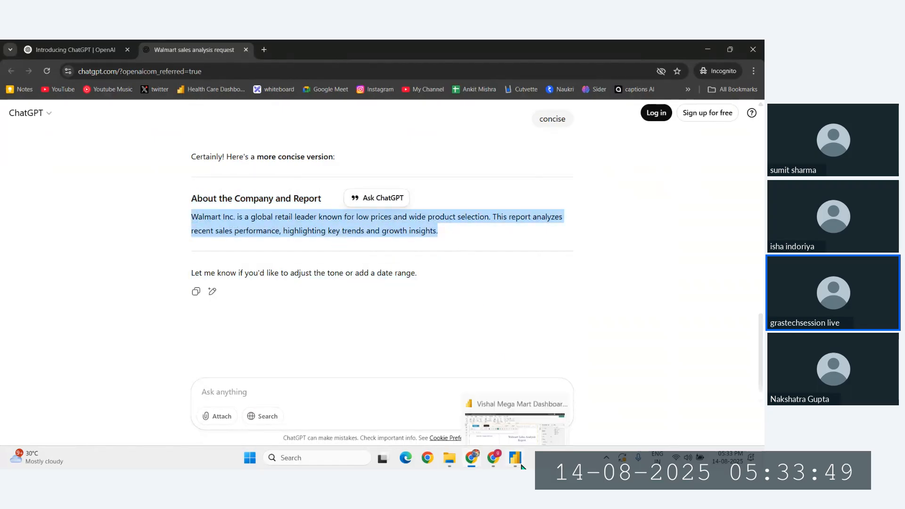
pyautogui.click(515, 420)
pyautogui.hotkey('ctrl', 'v')
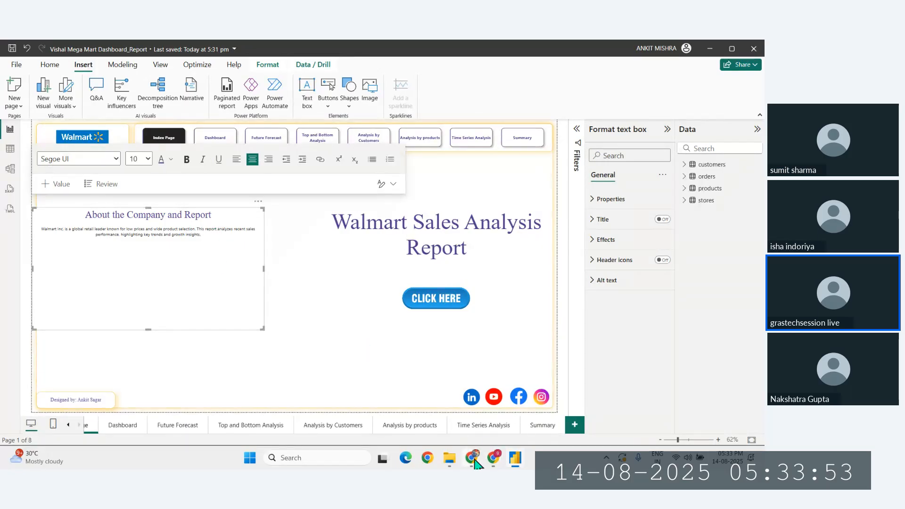
# Replace the pasted description with the company paragraph from ChatGPT's longer answer, beginning "Walmart Inc. is a leading global retailer"
pyautogui.moveTo(475, 460)
pyautogui.click(500, 401)
pyautogui.scroll(5, 400, 226)
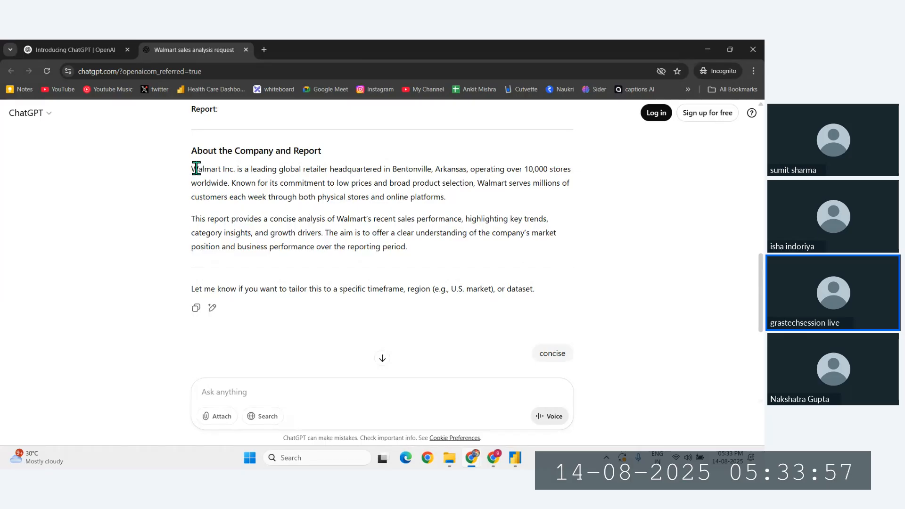
pyautogui.moveTo(191, 169); pyautogui.dragTo(447, 198)
pyautogui.hotkey('ctrl', 'c')
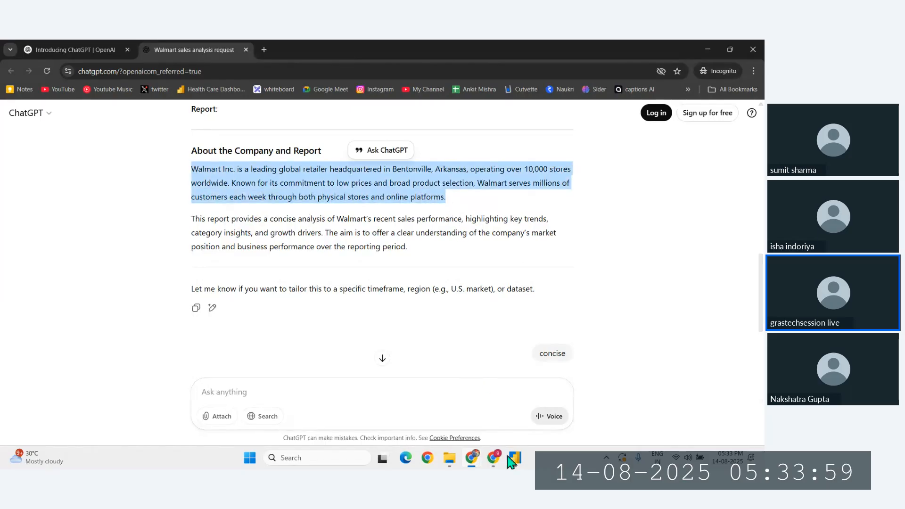
pyautogui.hotkey('alt', 'Tab')
pyautogui.moveTo(202, 235); pyautogui.dragTo(34, 230)
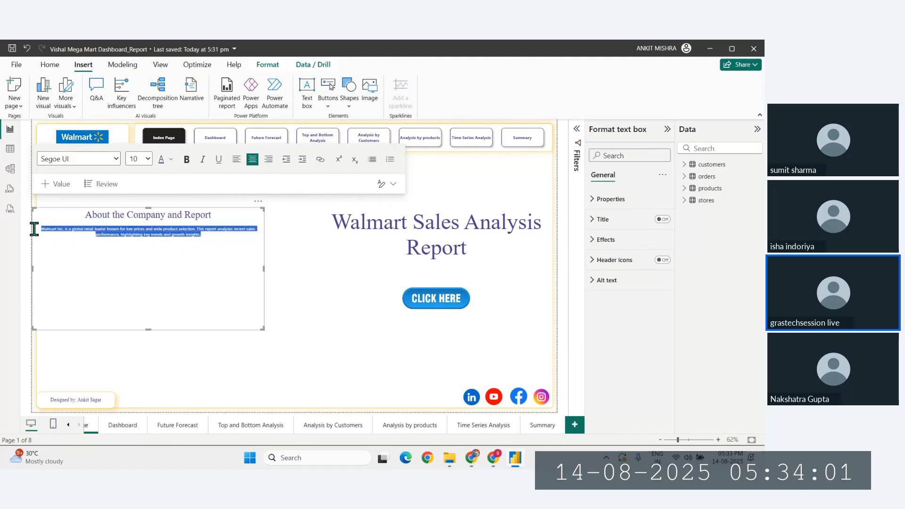
pyautogui.hotkey('ctrl', 'v')
pyautogui.hotkey('ctrl', 'v')
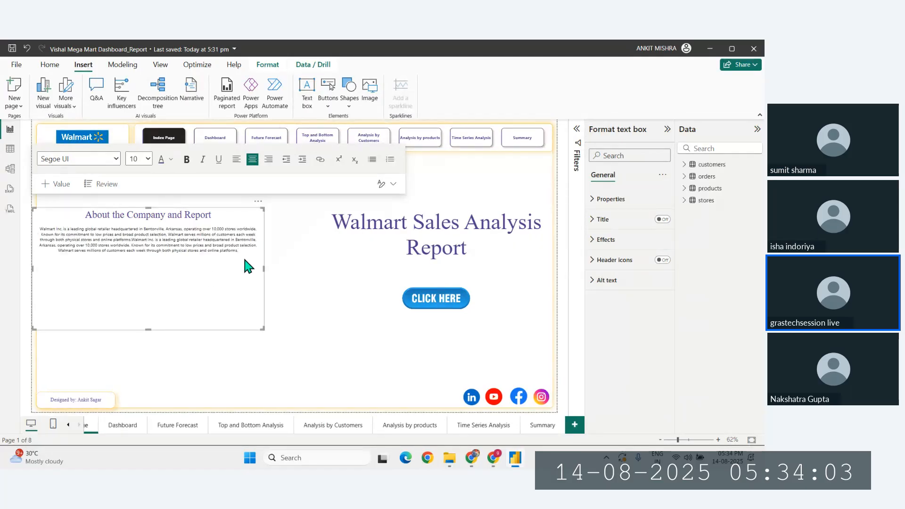
pyautogui.hotkey('ctrl', 'z')
pyautogui.hotkey('ctrl', 'v')
# Add ChatGPT's sentence "This report analyzes recent sales performance, highlighting key trends and growth insights." as a separate paragraph below the company description
pyautogui.press('Return')
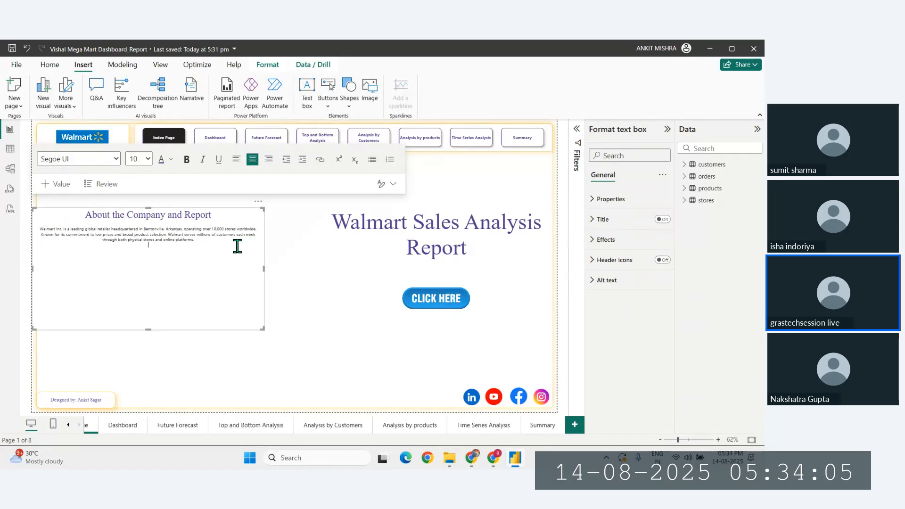
pyautogui.moveTo(493, 456)
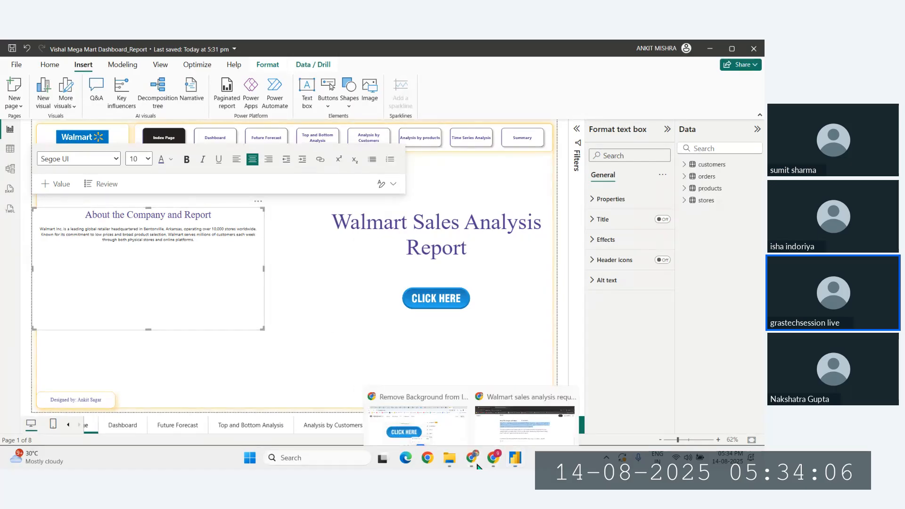
pyautogui.click(490, 431)
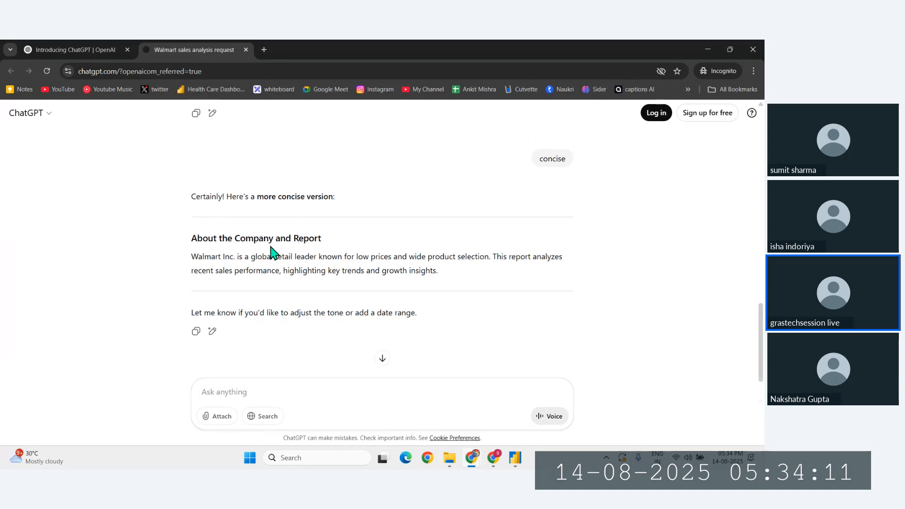
pyautogui.moveTo(494, 256); pyautogui.dragTo(448, 269)
pyautogui.hotkey('ctrl', 'c')
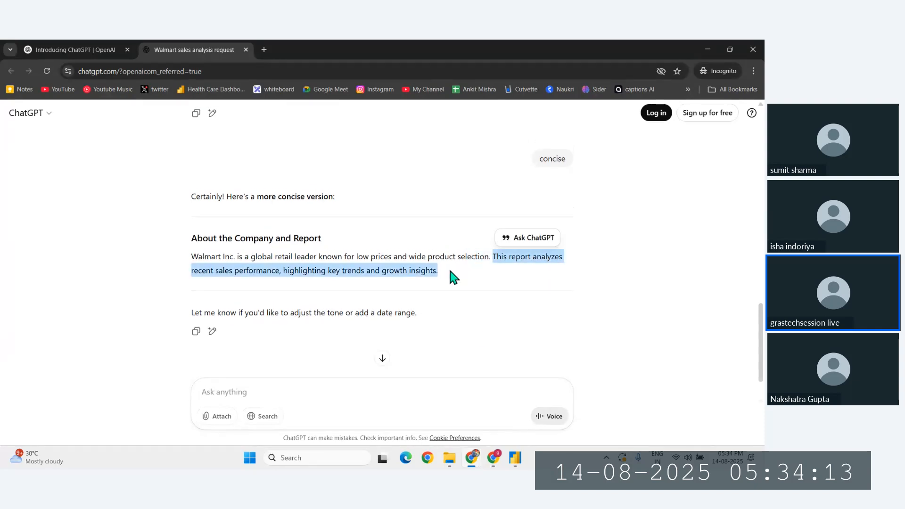
pyautogui.click(517, 460)
pyautogui.hotkey('ctrl', 'v')
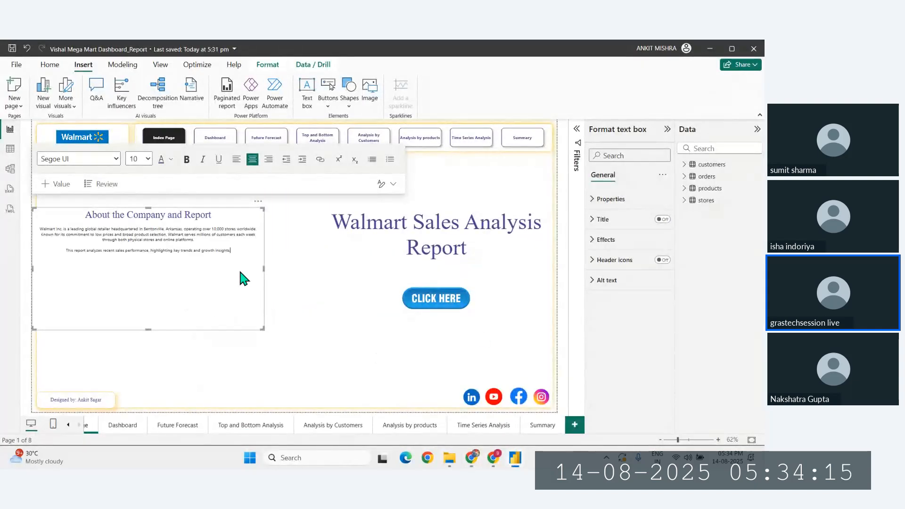
# Set the company and report description paragraphs to font size 20 after trying size 32
pyautogui.moveTo(242, 253); pyautogui.dragTo(37, 228)
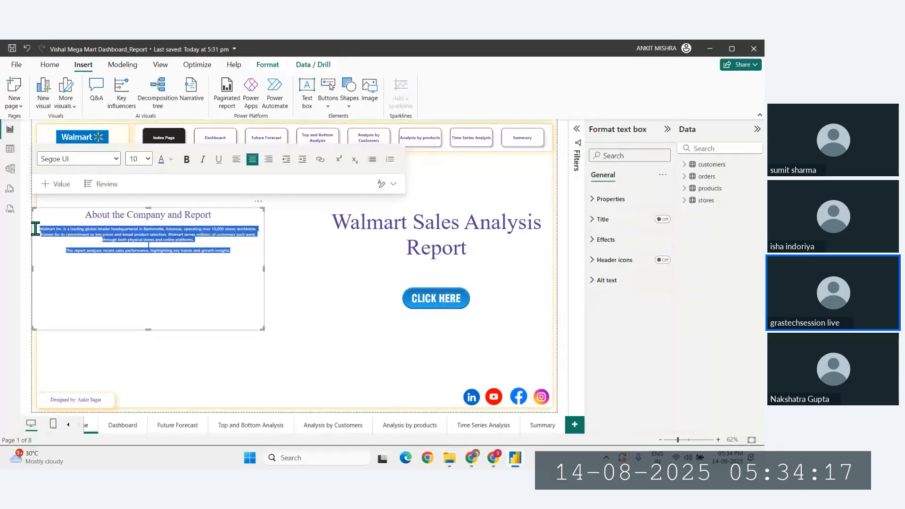
pyautogui.click(155, 159)
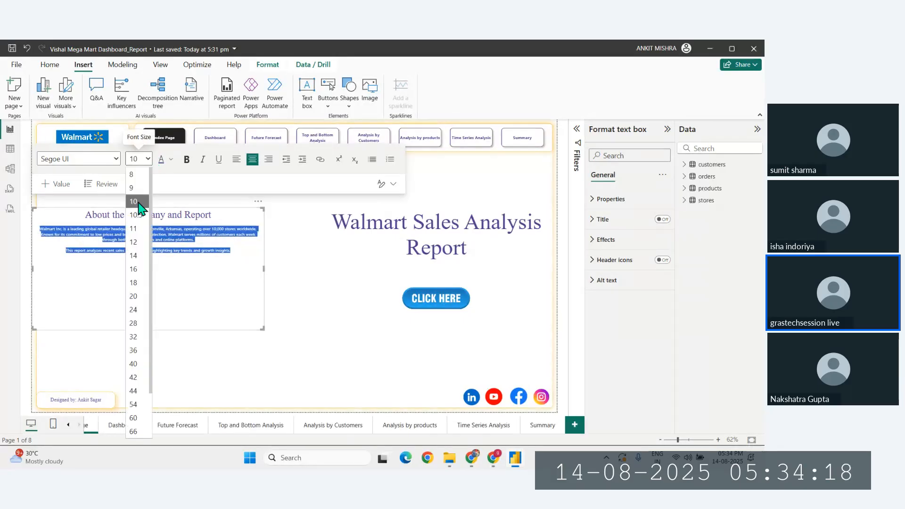
pyautogui.click(133, 336)
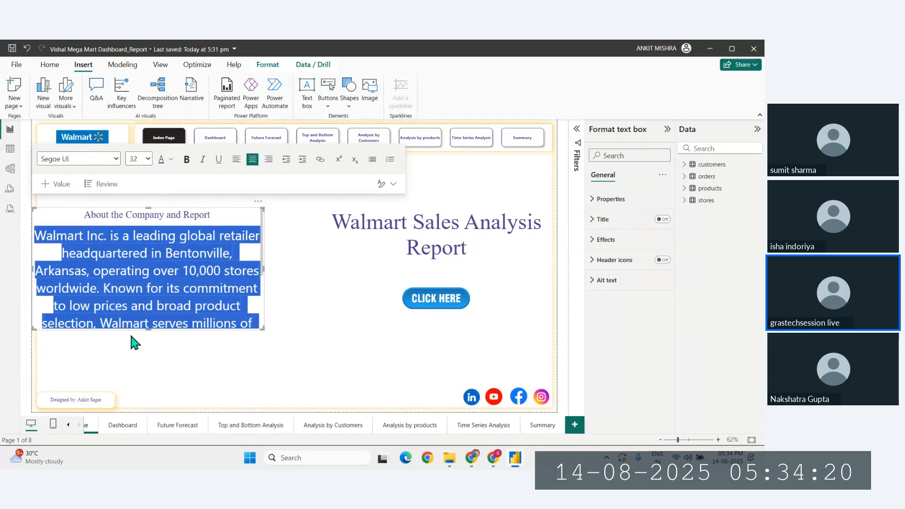
pyautogui.click(141, 159)
pyautogui.click(133, 296)
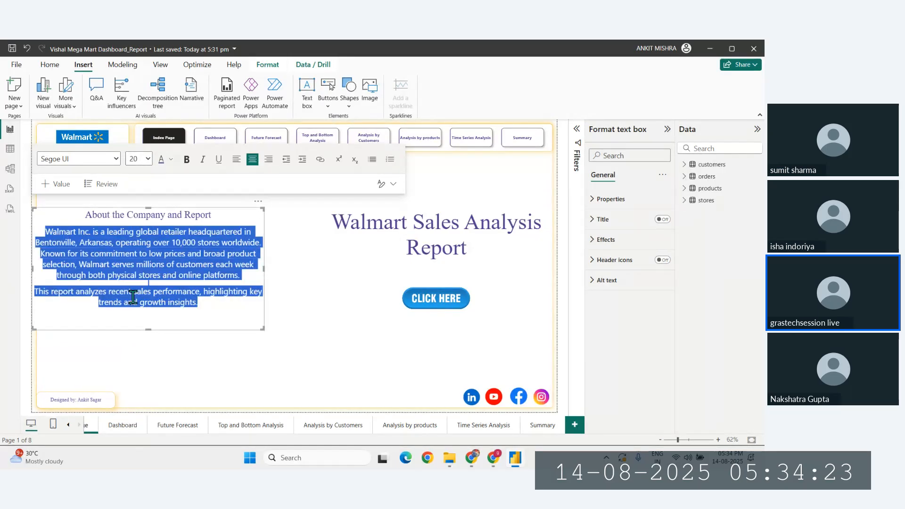
# Set the "About the Company and Report" heading to font size 32
pyautogui.moveTo(213, 220); pyautogui.dragTo(85, 215)
pyautogui.click(142, 159)
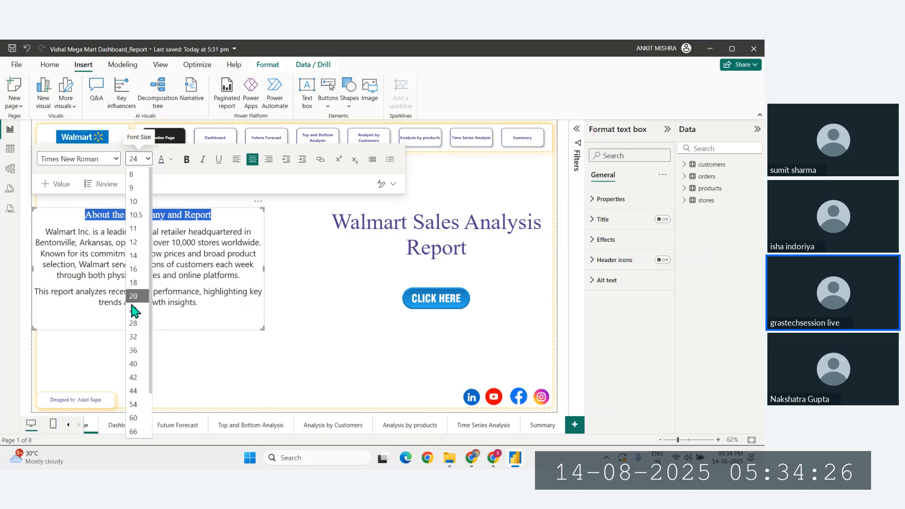
pyautogui.click(133, 336)
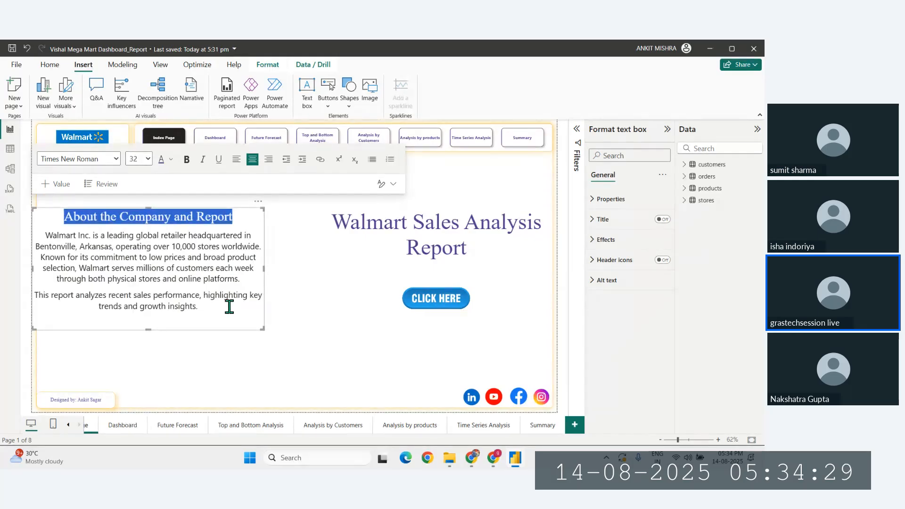
# Change the font of both description paragraphs below the heading to Cambria Math
pyautogui.moveTo(228, 307); pyautogui.dragTo(42, 234)
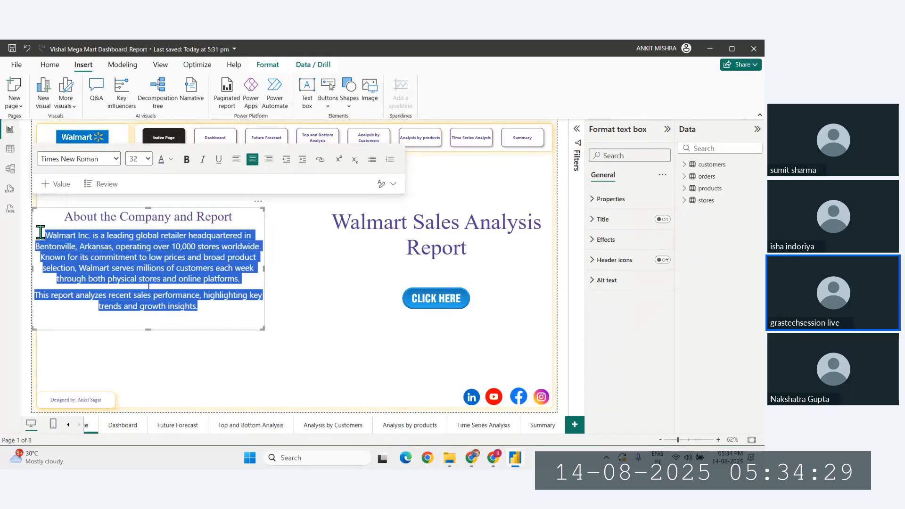
pyautogui.click(117, 160)
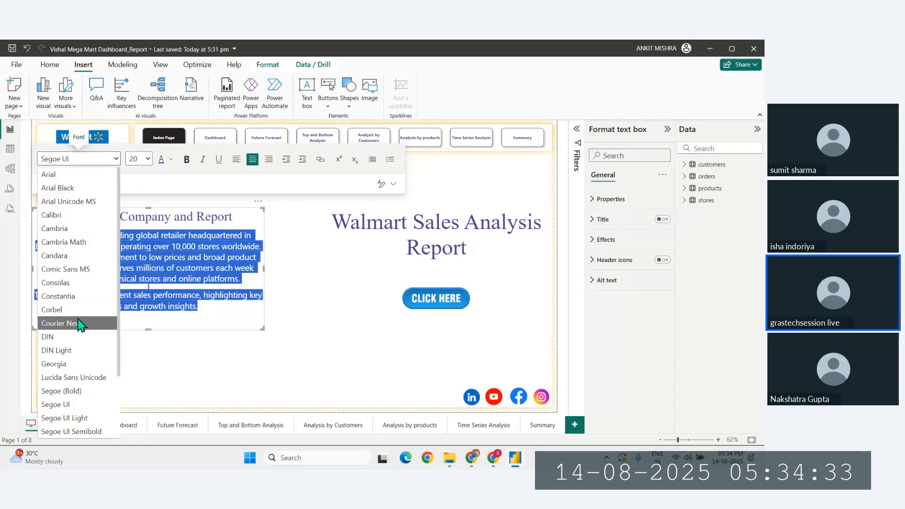
pyautogui.click(63, 242)
pyautogui.click(209, 283)
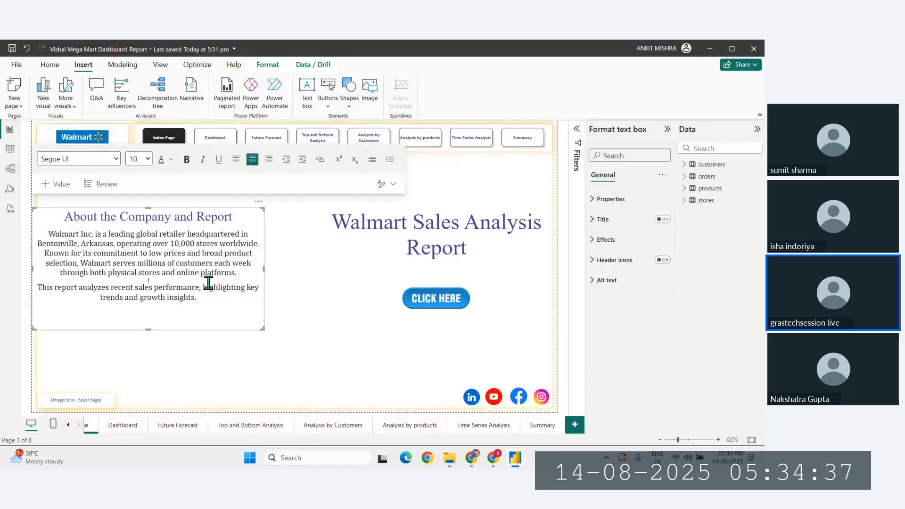
# Try a dark purple and then a light red font colour on the two description paragraphs
pyautogui.moveTo(208, 298); pyautogui.dragTo(36, 229)
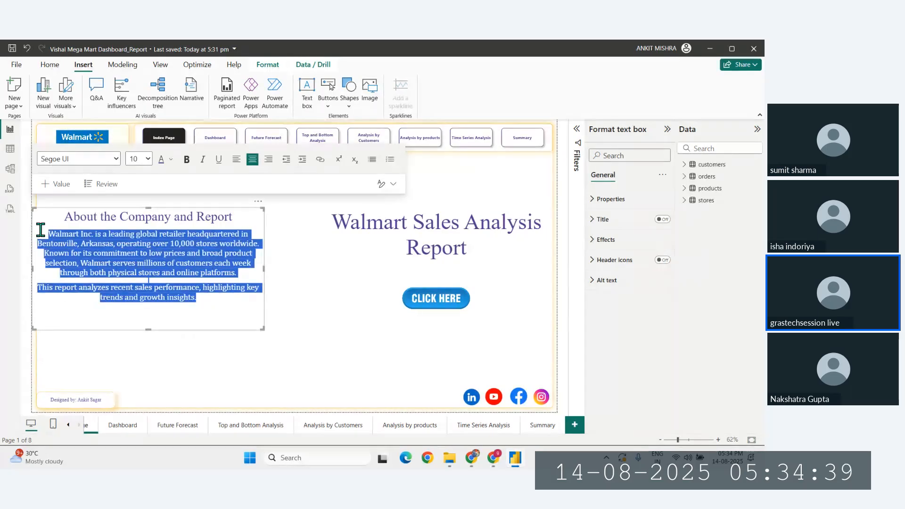
pyautogui.click(171, 159)
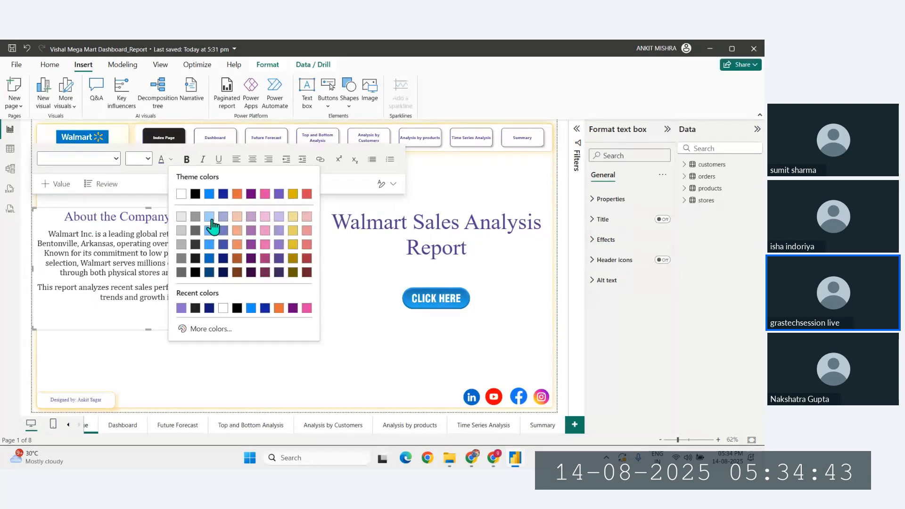
pyautogui.click(252, 267)
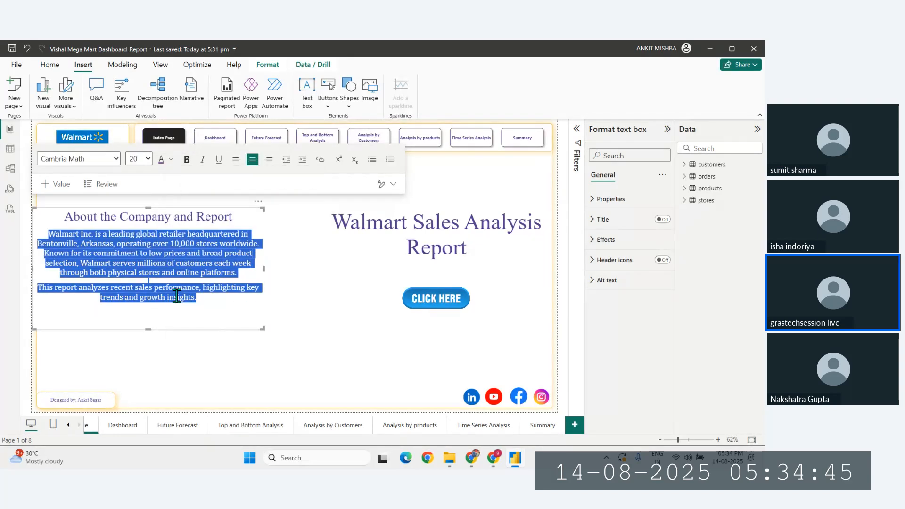
pyautogui.click(177, 297)
pyautogui.moveTo(213, 301); pyautogui.dragTo(37, 233)
pyautogui.click(171, 163)
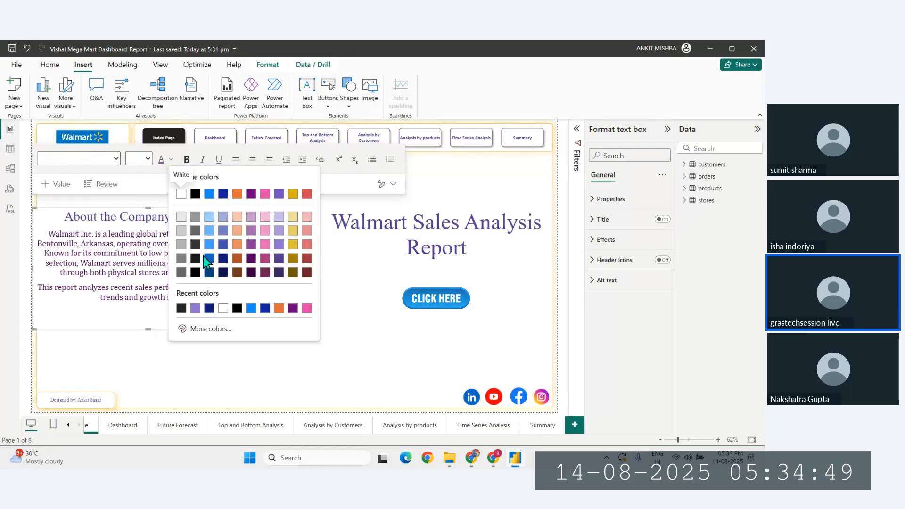
pyautogui.click(306, 245)
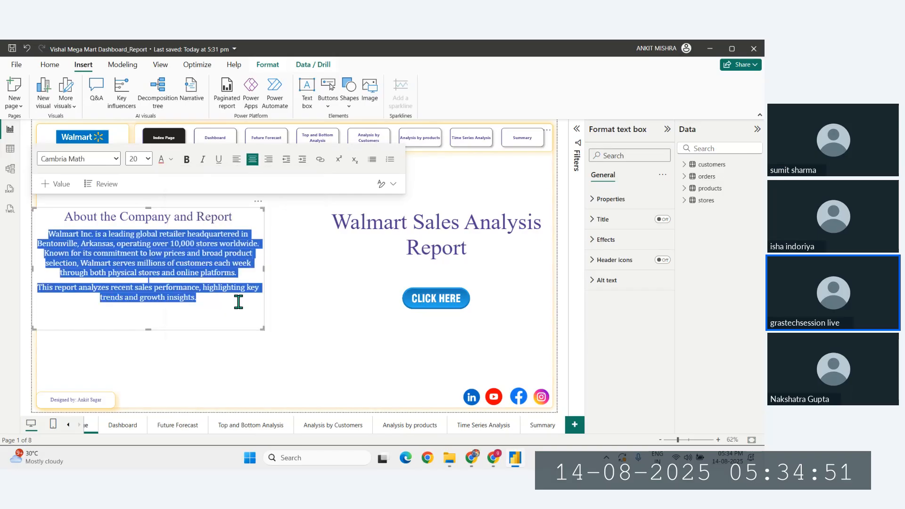
pyautogui.click(222, 312)
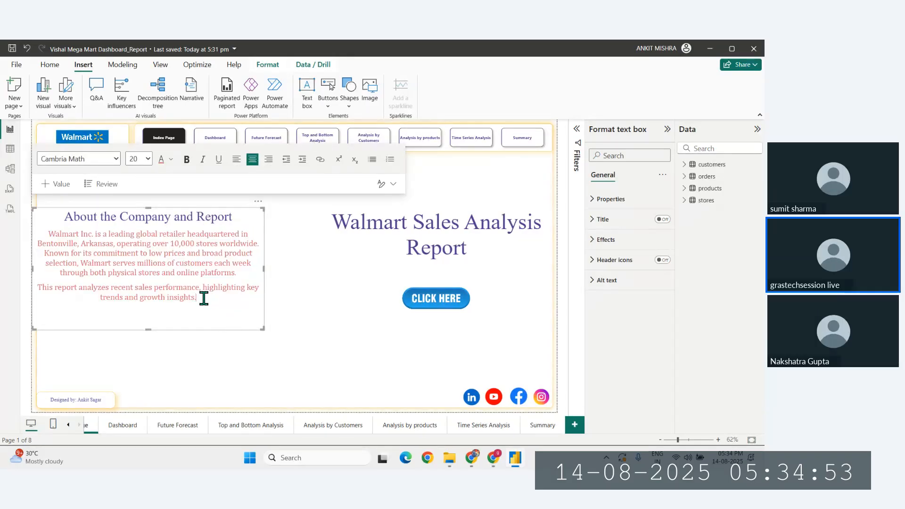
# Colour the two description paragraphs in the darker blue theme shade
pyautogui.moveTo(203, 298); pyautogui.dragTo(34, 237)
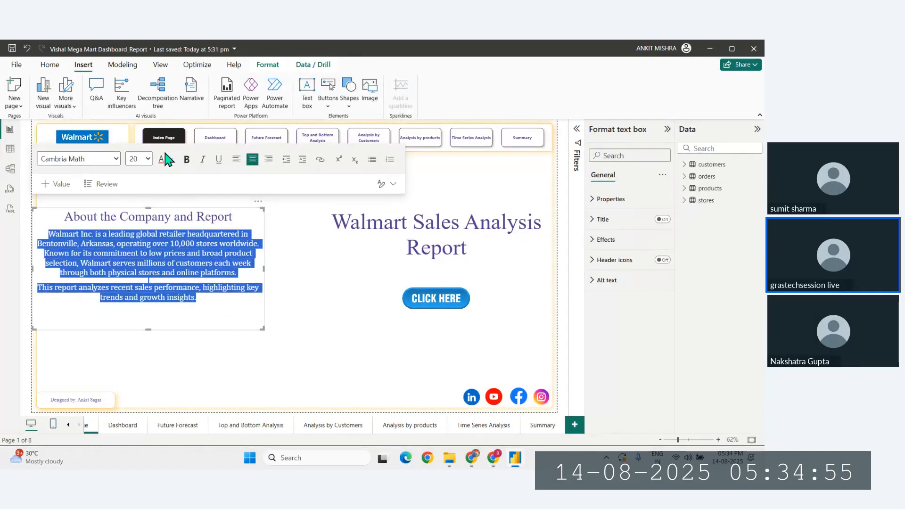
pyautogui.click(171, 160)
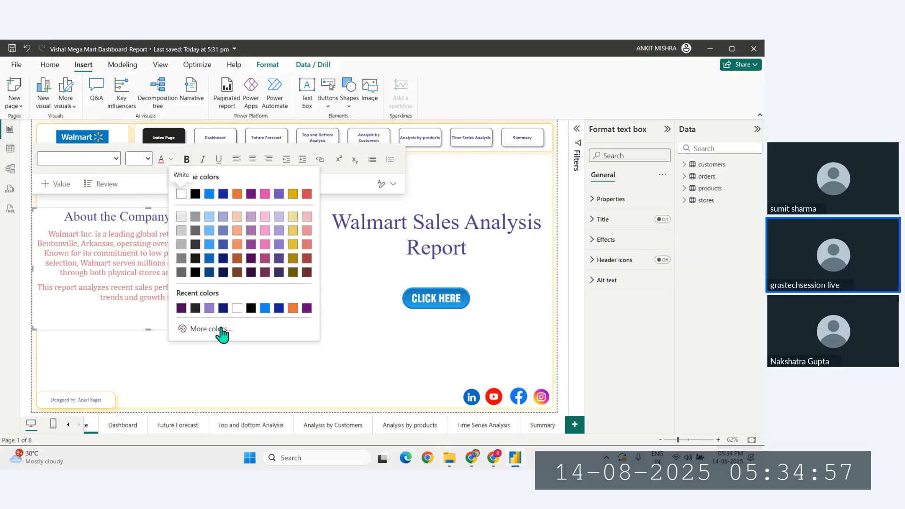
pyautogui.click(209, 258)
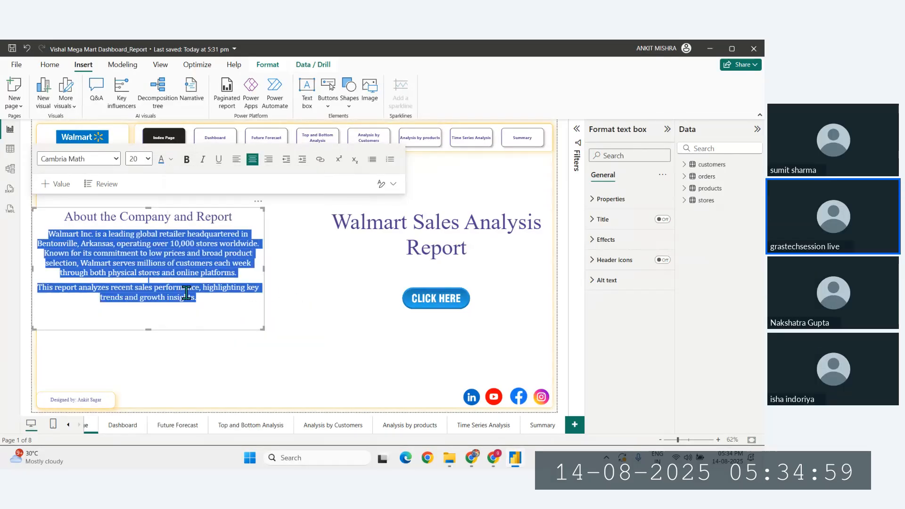
pyautogui.click(203, 312)
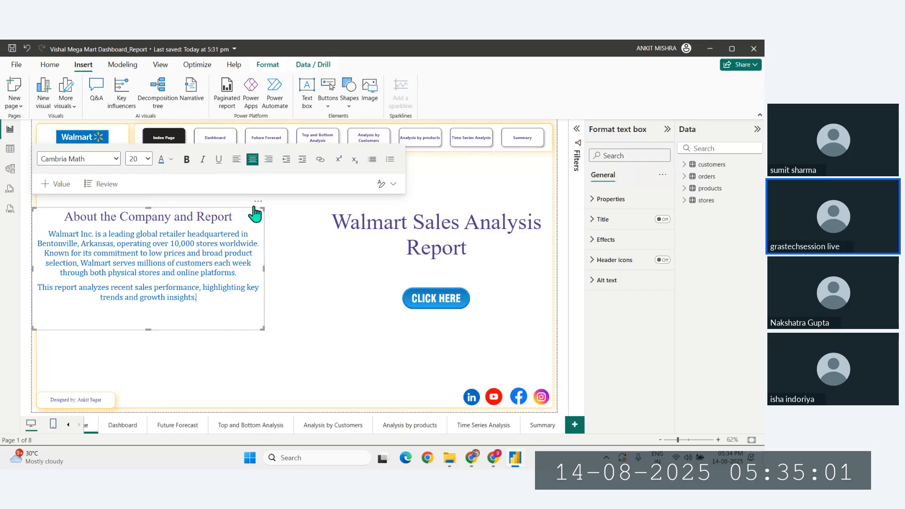
# Reshape the description text box into a tall, narrow column and place it just inside the page frame, above the "Designed by" label
pyautogui.moveTo(257, 203)
pyautogui.mouseDown()
pyautogui.moveTo(296, 202)
pyautogui.moveTo(247, 199)
pyautogui.mouseUp()
pyautogui.moveTo(264, 329); pyautogui.dragTo(193, 379)
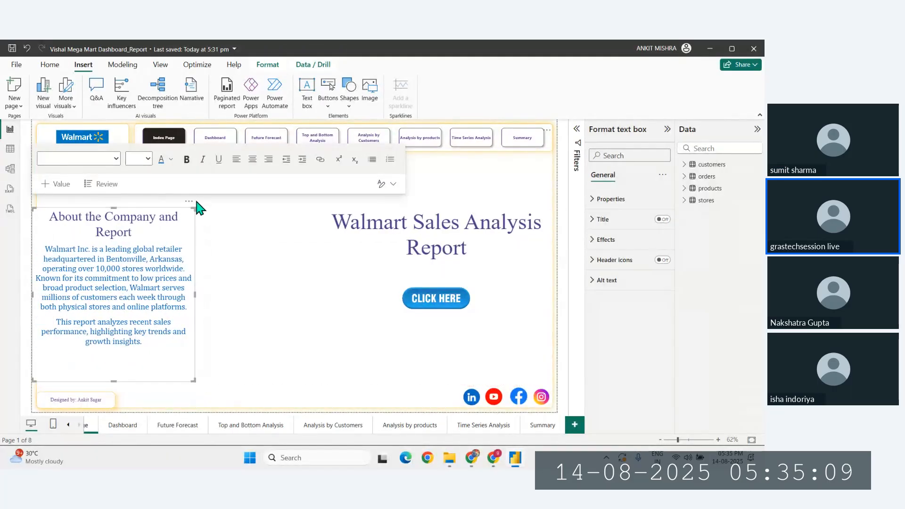
pyautogui.moveTo(191, 204)
pyautogui.mouseDown()
pyautogui.moveTo(191, 189)
pyautogui.moveTo(247, 194)
pyautogui.moveTo(188, 206)
pyautogui.mouseUp()
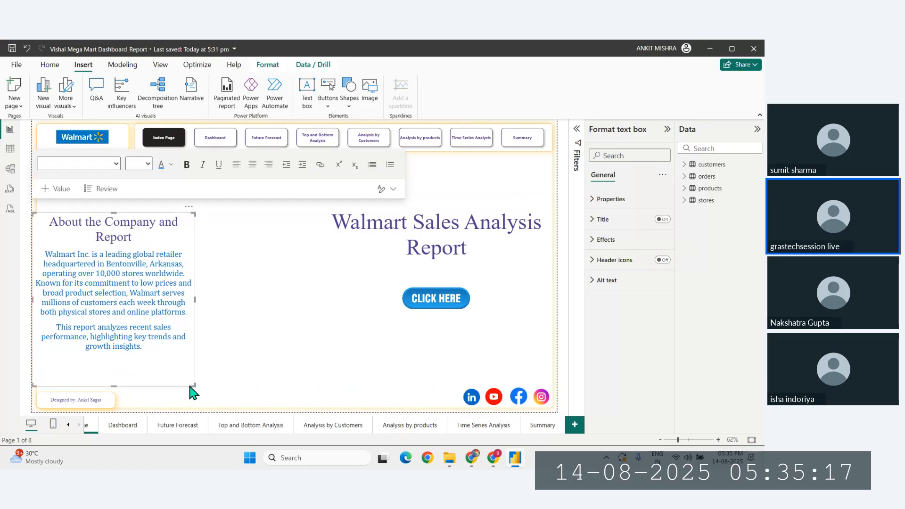
pyautogui.moveTo(194, 386); pyautogui.dragTo(171, 384)
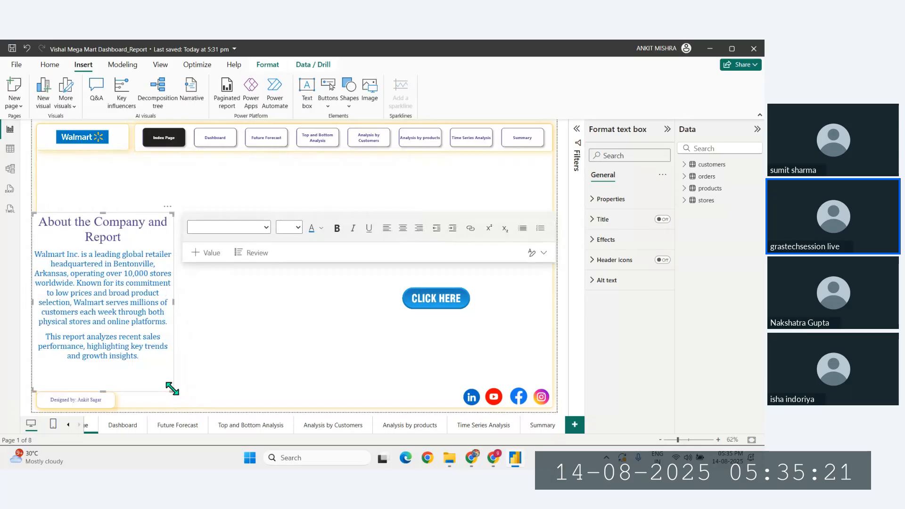
pyautogui.moveTo(172, 209); pyautogui.dragTo(177, 214)
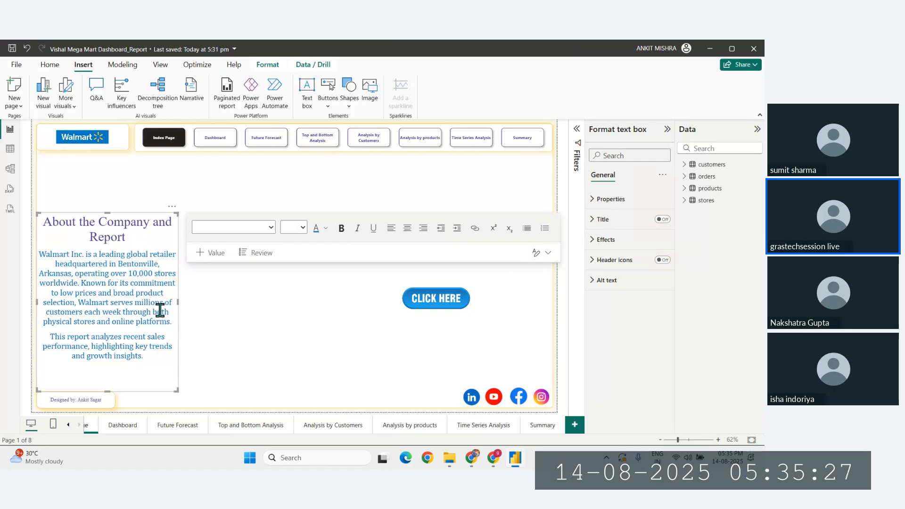
pyautogui.click(28, 260)
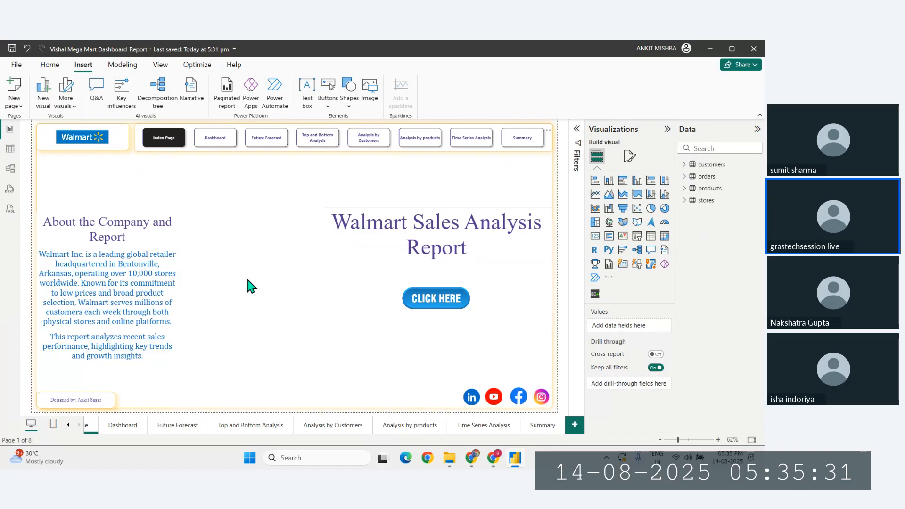
# Move the "Walmart Sales Analysis Report" title up toward the navigation bar and raise the "Click Here" button beneath it
pyautogui.click(420, 221)
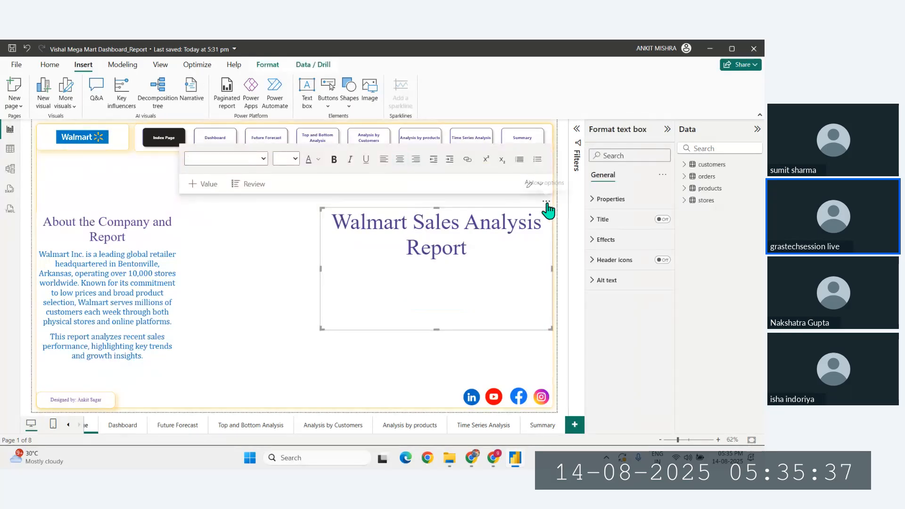
pyautogui.moveTo(547, 207); pyautogui.dragTo(550, 172)
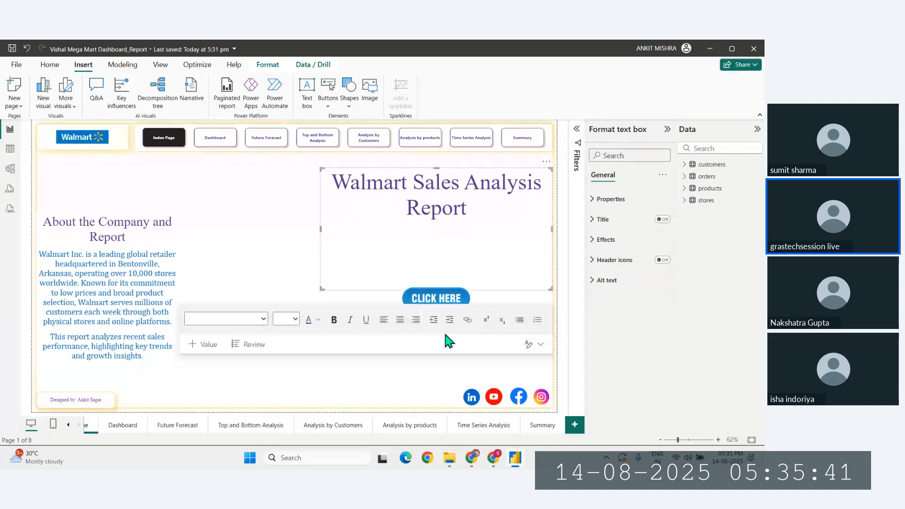
pyautogui.click(455, 300)
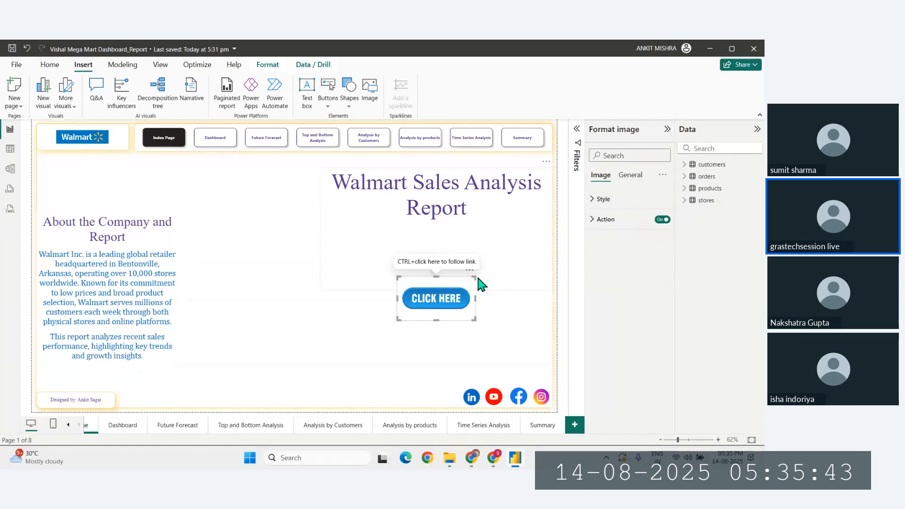
pyautogui.moveTo(471, 276); pyautogui.dragTo(472, 233)
pyautogui.click(28, 357)
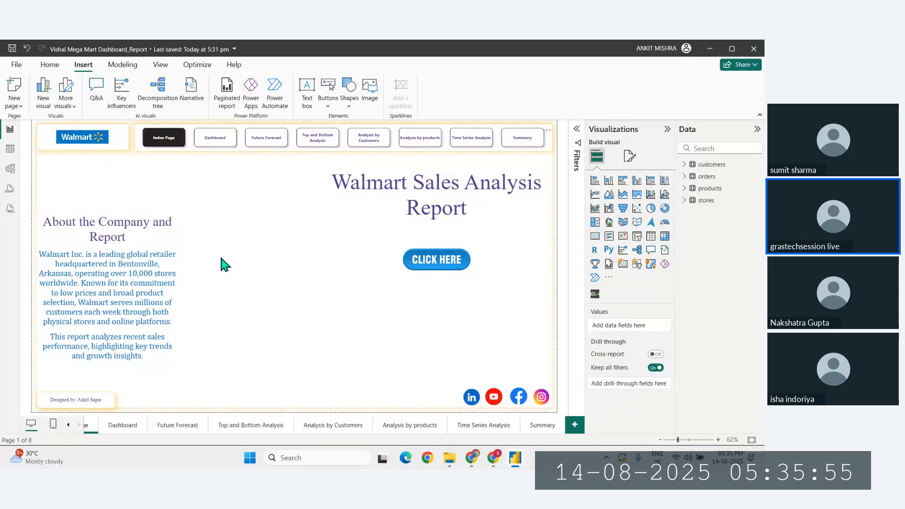
# Move the description text box beside the report title, align their tops, and extend the box down toward the page's lower edge
pyautogui.moveTo(172, 214); pyautogui.dragTo(310, 170)
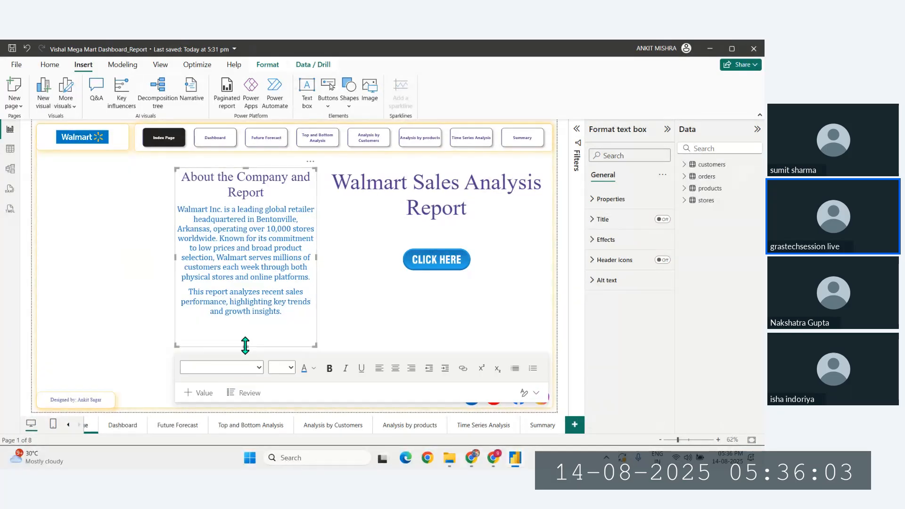
pyautogui.moveTo(245, 346); pyautogui.dragTo(244, 405)
pyautogui.click(326, 338)
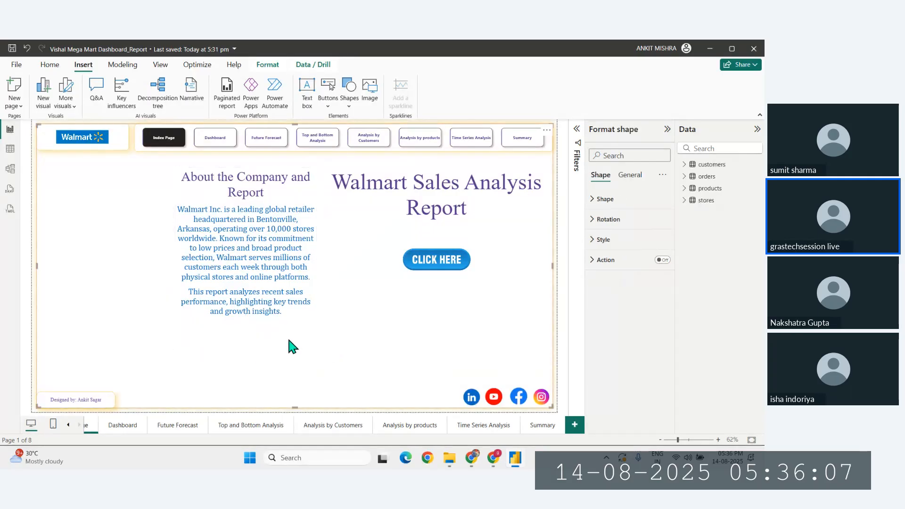
pyautogui.click(26, 340)
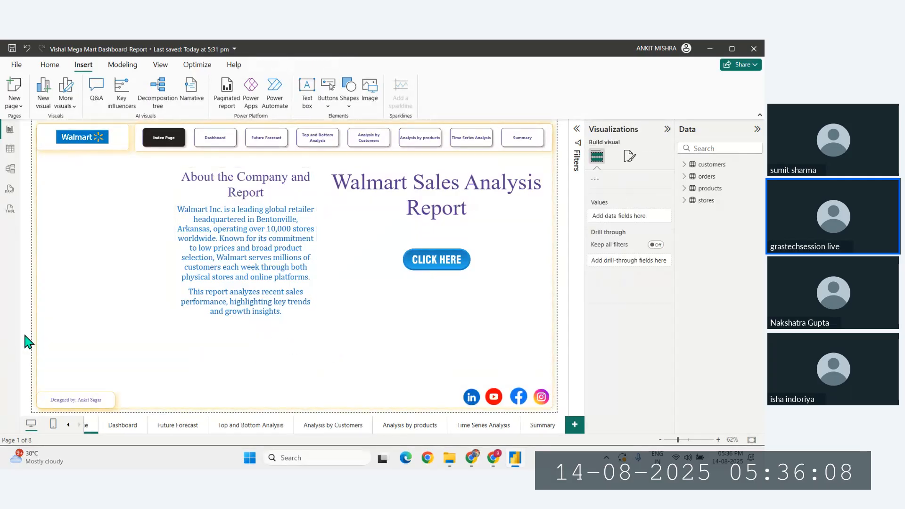
# Narrow the description text box further and shift it back against the report title
pyautogui.click(259, 315)
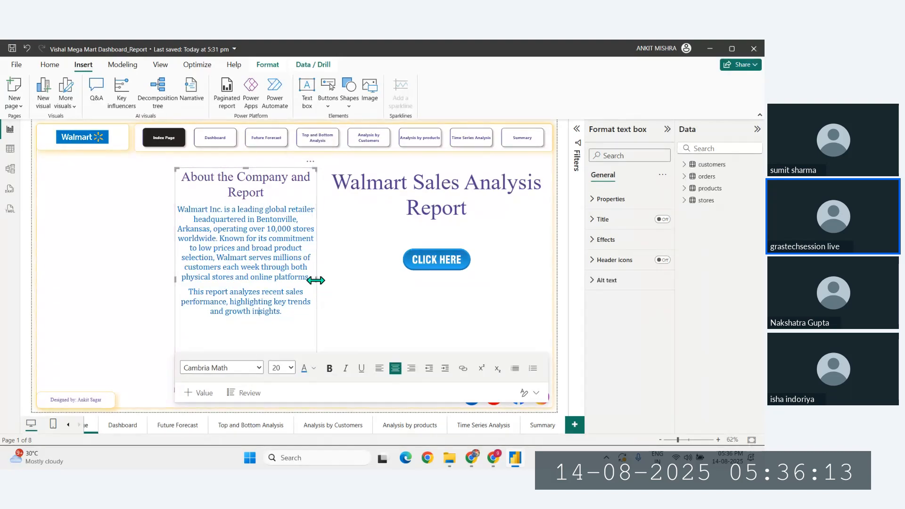
pyautogui.moveTo(316, 281); pyautogui.dragTo(283, 283)
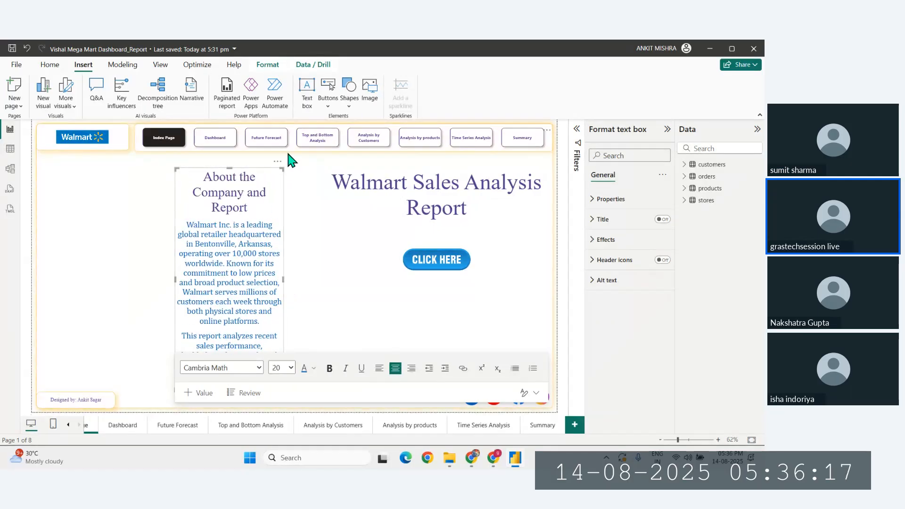
pyautogui.moveTo(277, 162); pyautogui.dragTo(311, 163)
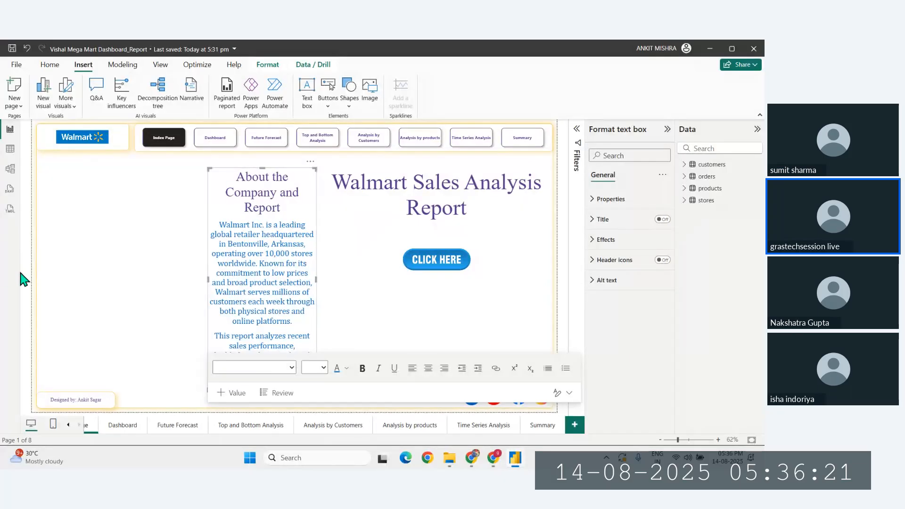
pyautogui.click(26, 280)
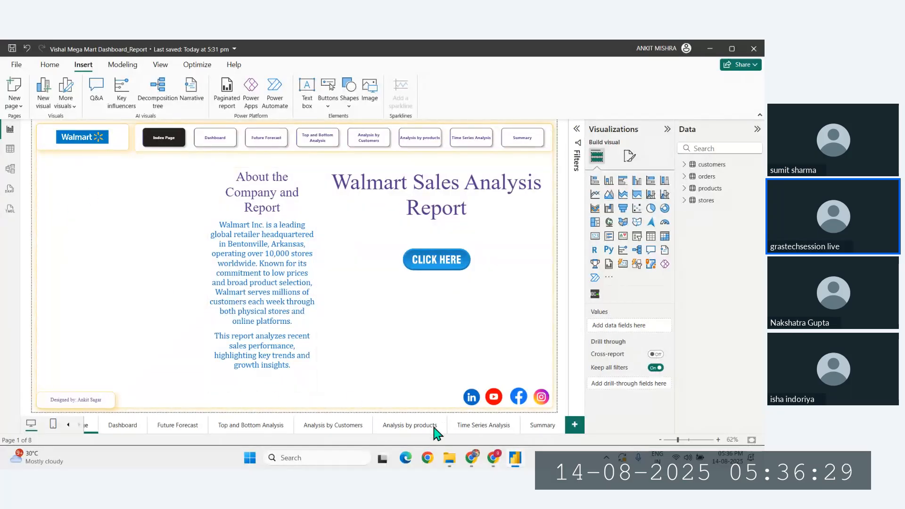
# Switch to Chrome and search Google Images for "walmart company factory bg"
pyautogui.moveTo(471, 457)
pyautogui.click(434, 386)
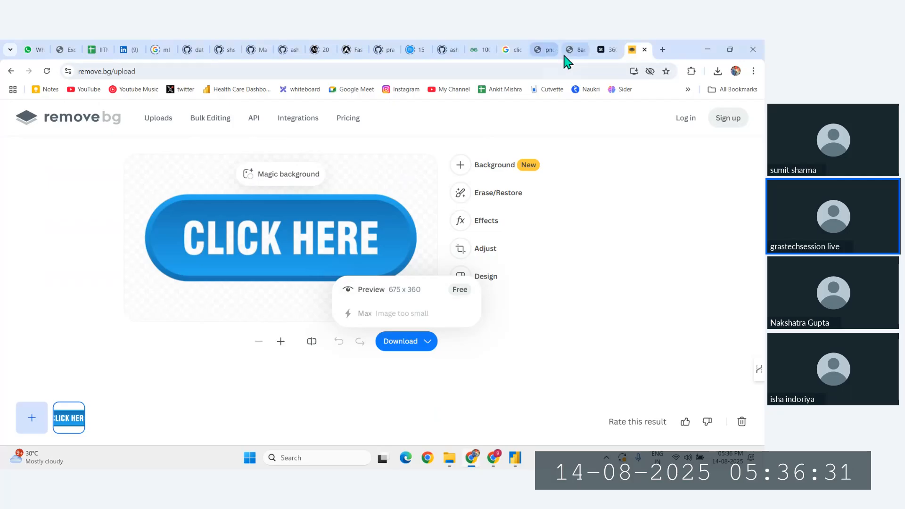
pyautogui.click(546, 75)
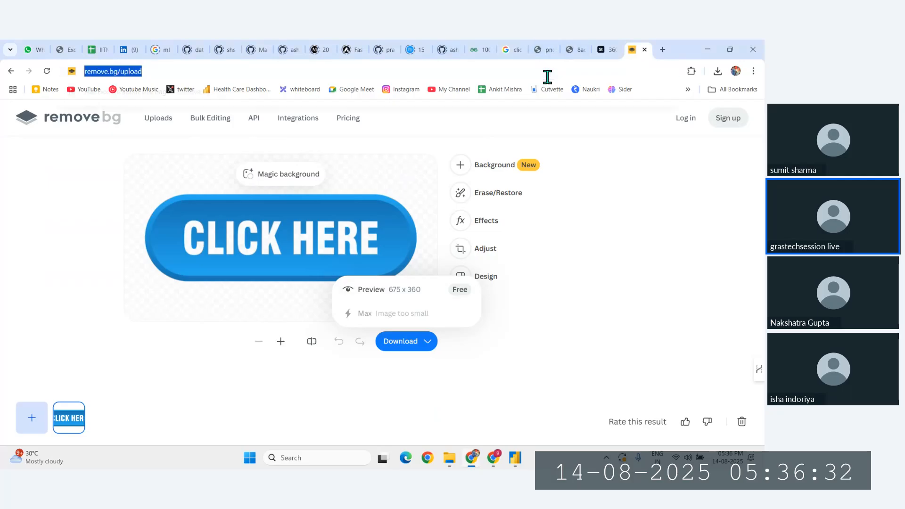
pyautogui.click(604, 47)
pyautogui.click(509, 72)
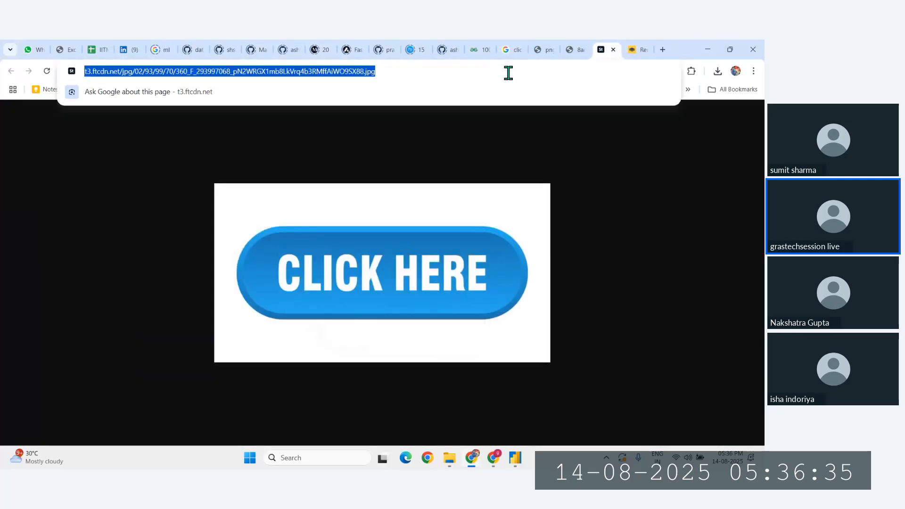
pyautogui.write('walmar')
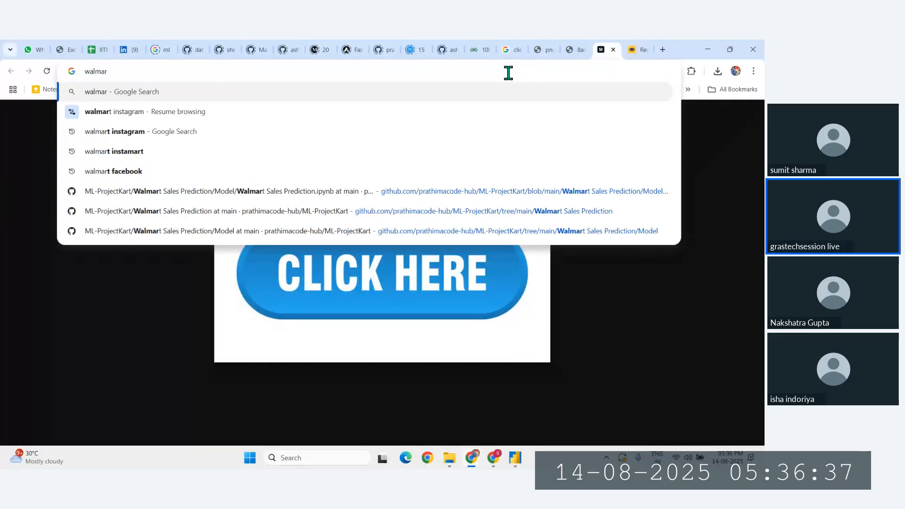
pyautogui.write('t compa')
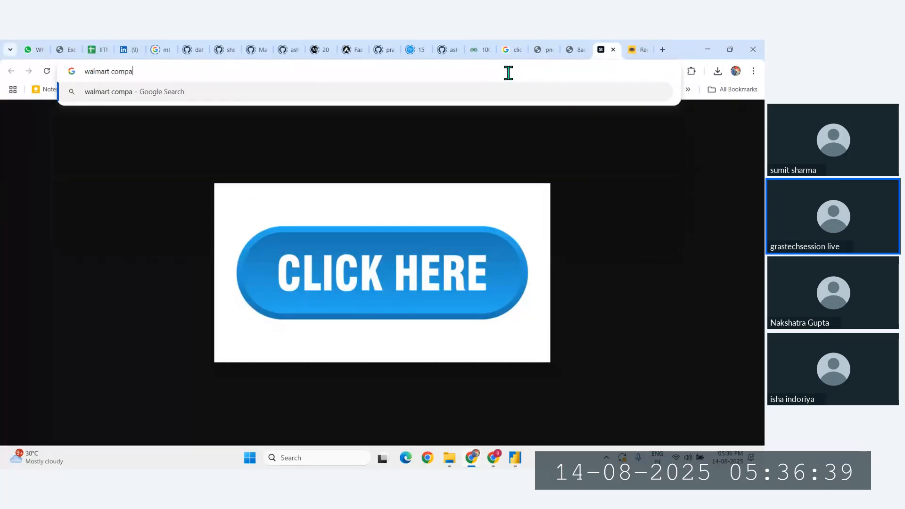
pyautogui.write('ny factory')
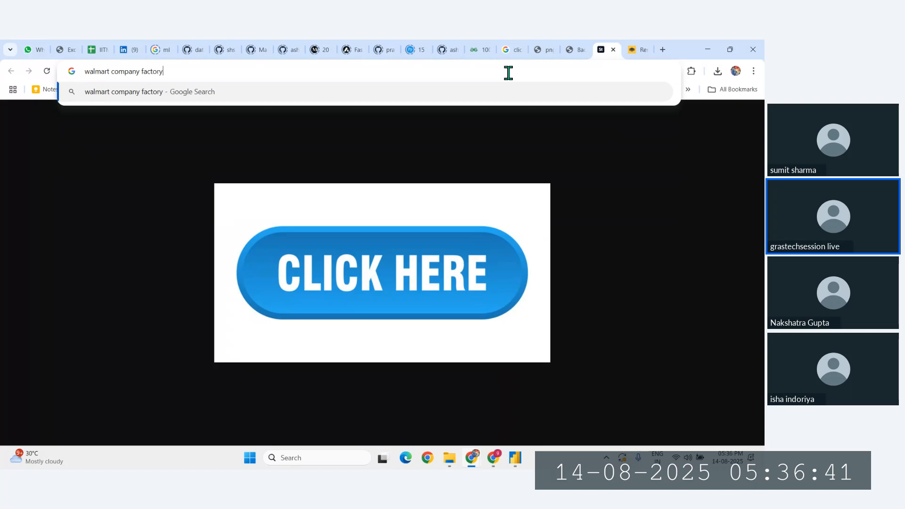
pyautogui.write(' bg')
pyautogui.press('Return')
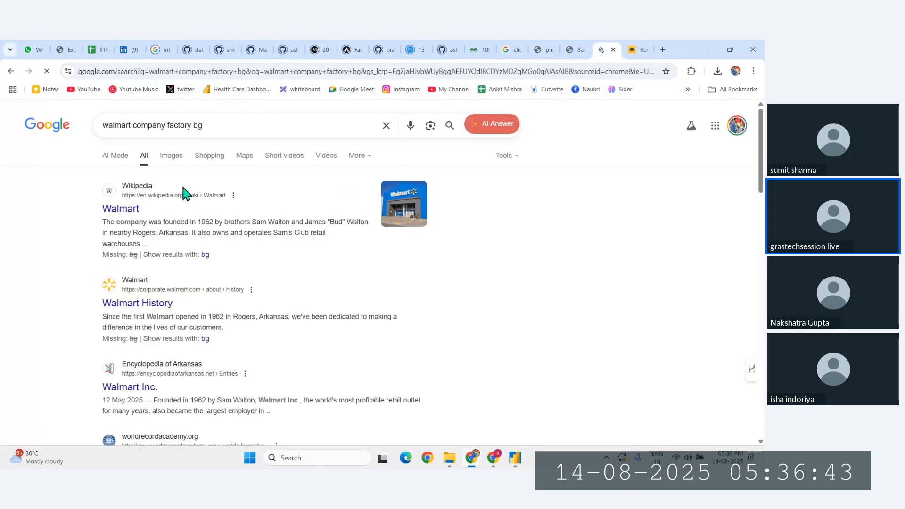
pyautogui.click(173, 156)
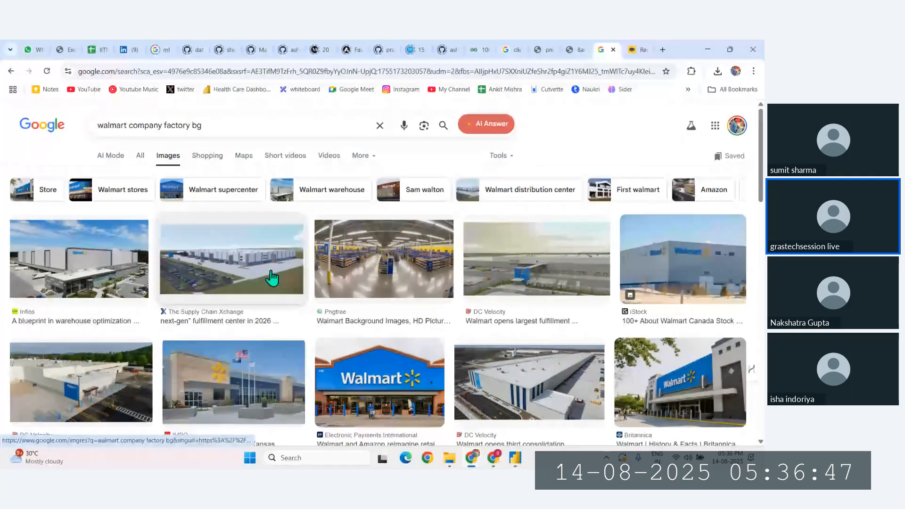
# Open the Electronic Payments International photo of the blue Walmart storefront full size in its own browser tab
pyautogui.scroll(-1, 360, 316)
pyautogui.click(372, 337)
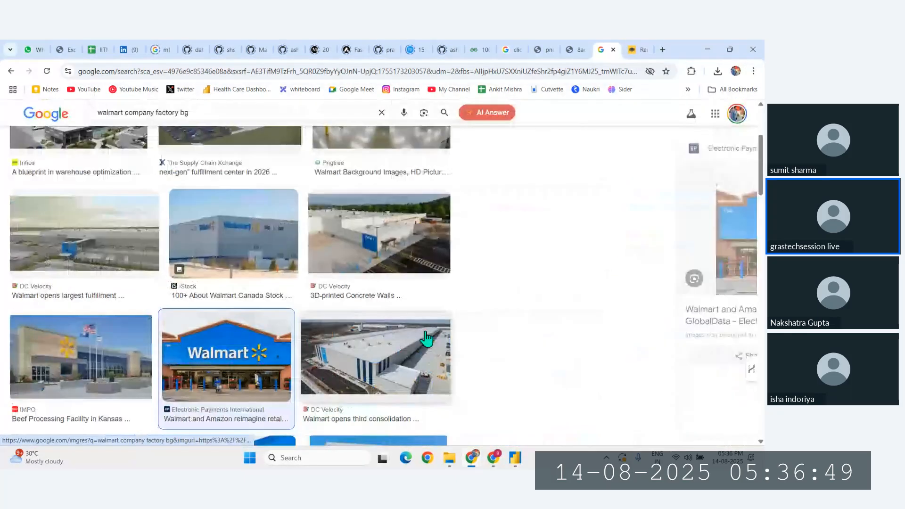
pyautogui.rightClick(567, 265)
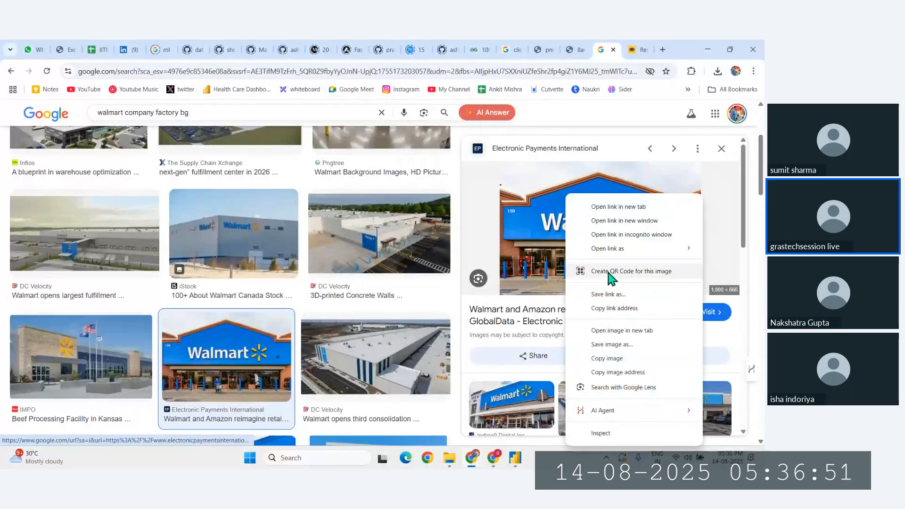
pyautogui.click(621, 341)
pyautogui.click(613, 49)
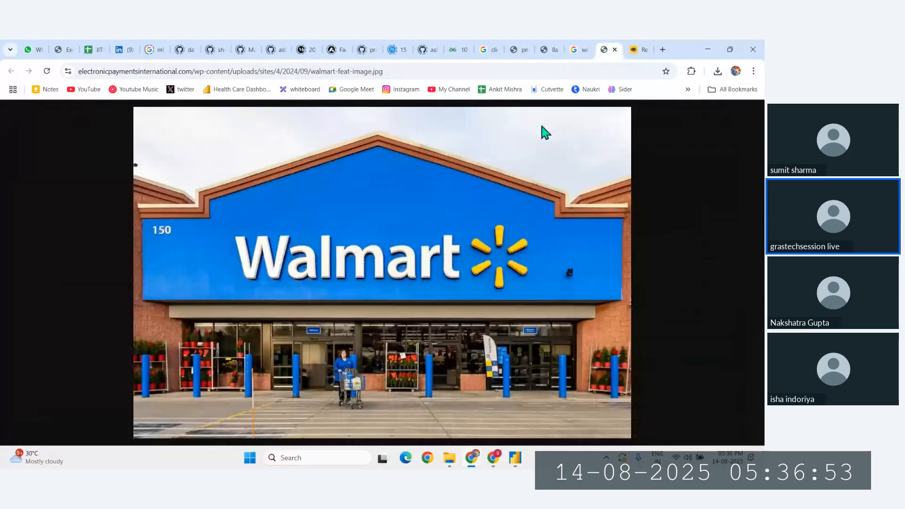
# Save the storefront photo to Downloads as walmart-feat-image in AVIF format
pyautogui.rightClick(395, 257)
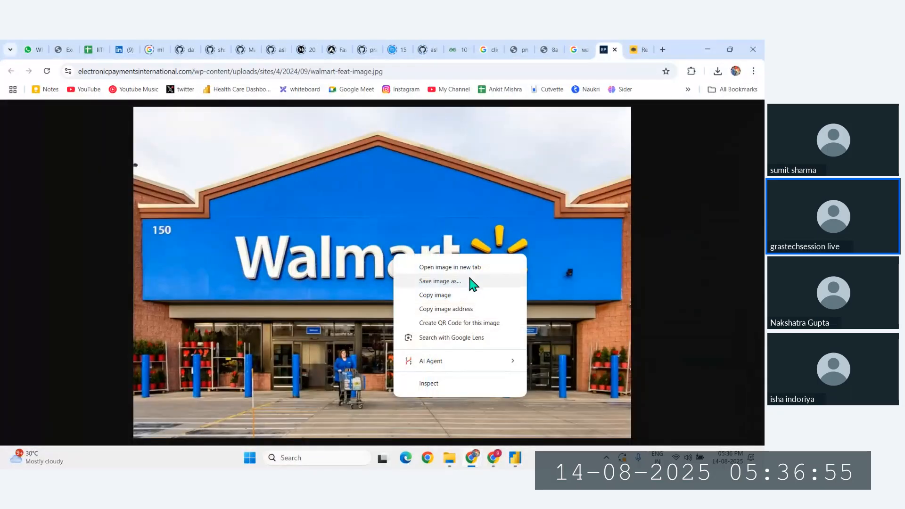
pyautogui.click(448, 282)
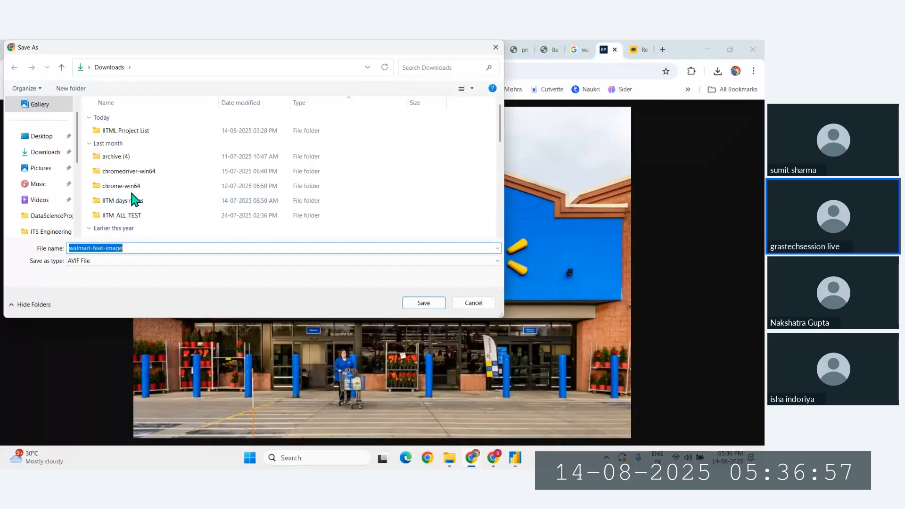
pyautogui.press('Return')
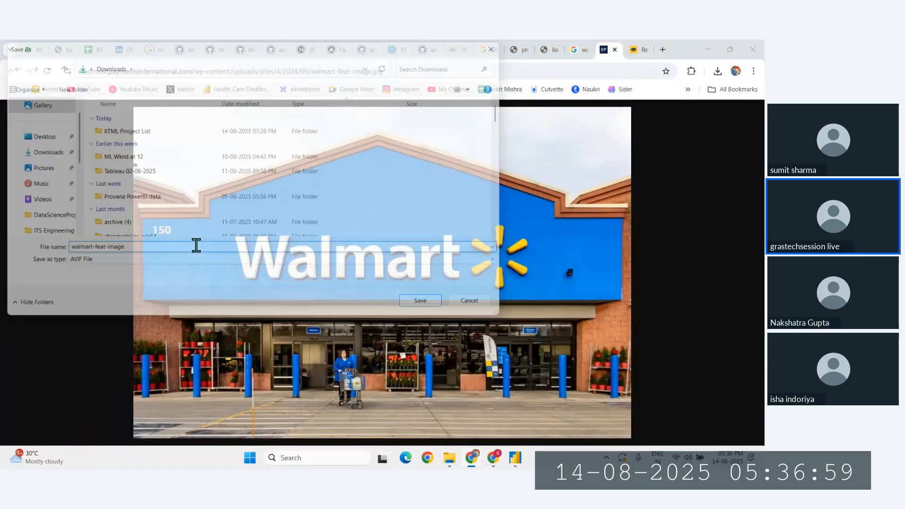
pyautogui.click(516, 460)
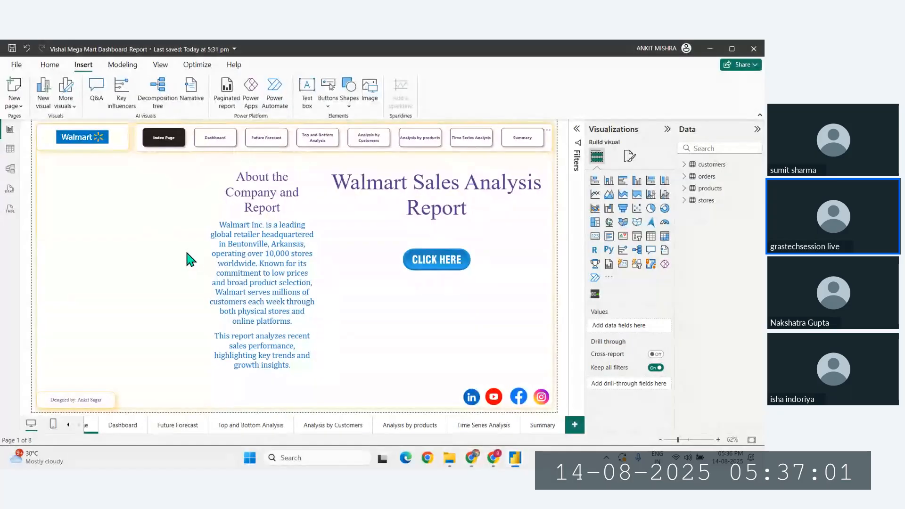
pyautogui.click(370, 88)
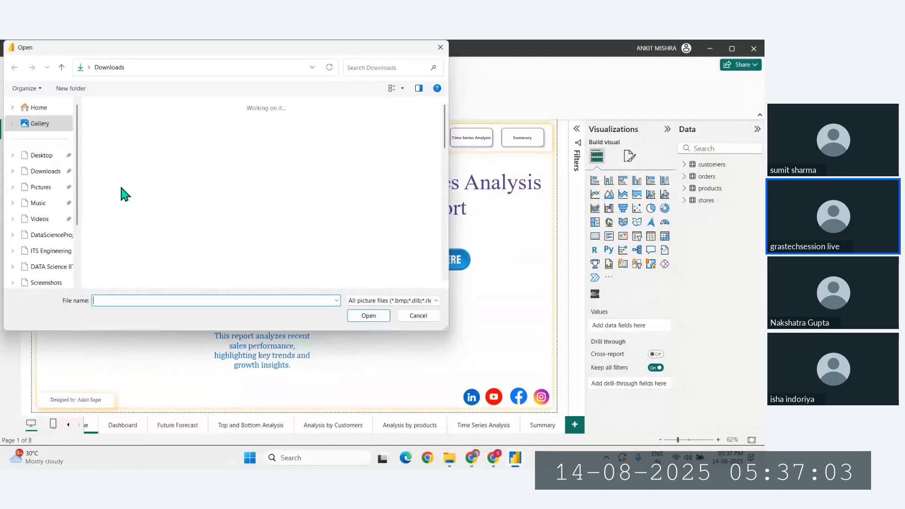
pyautogui.click(128, 126)
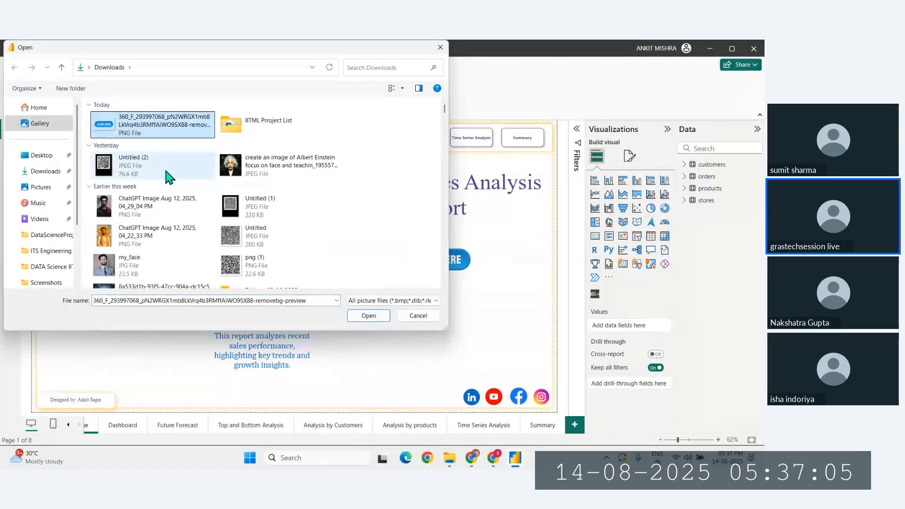
pyautogui.click(417, 316)
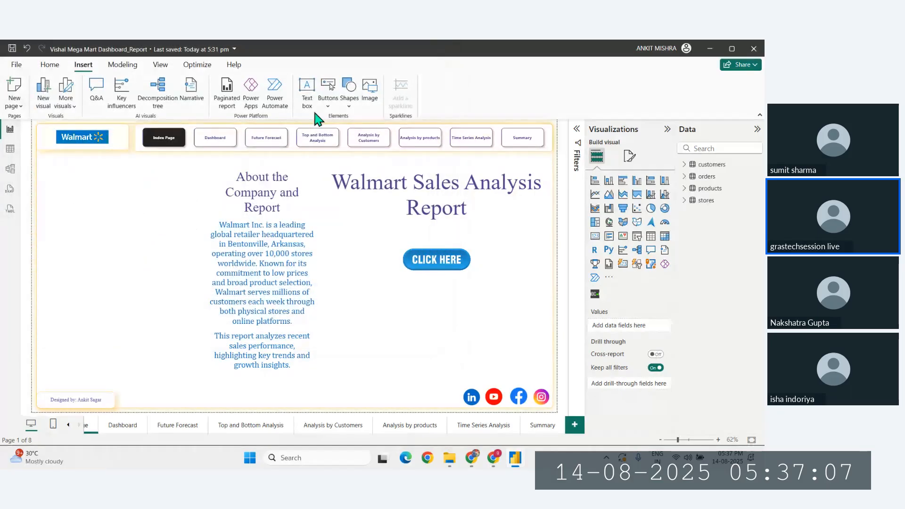
pyautogui.click(369, 89)
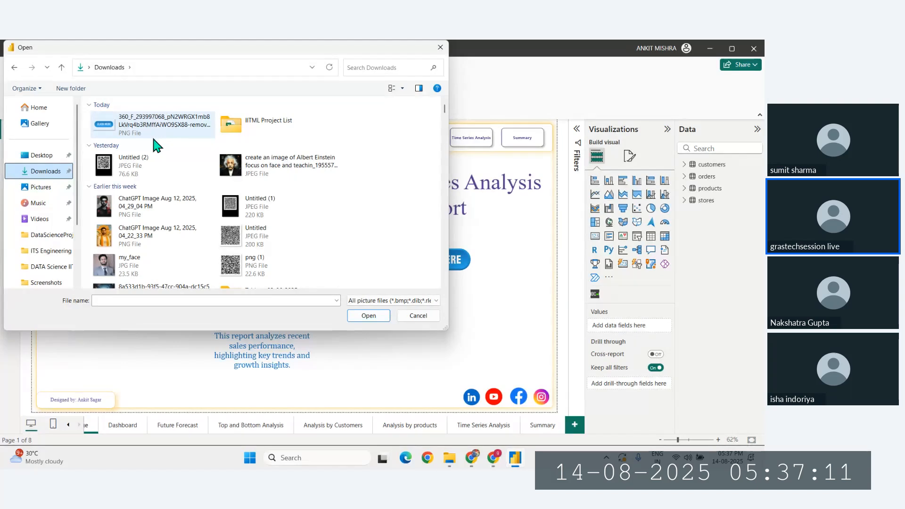
pyautogui.scroll(-1, 186, 203)
pyautogui.scroll(1, 186, 202)
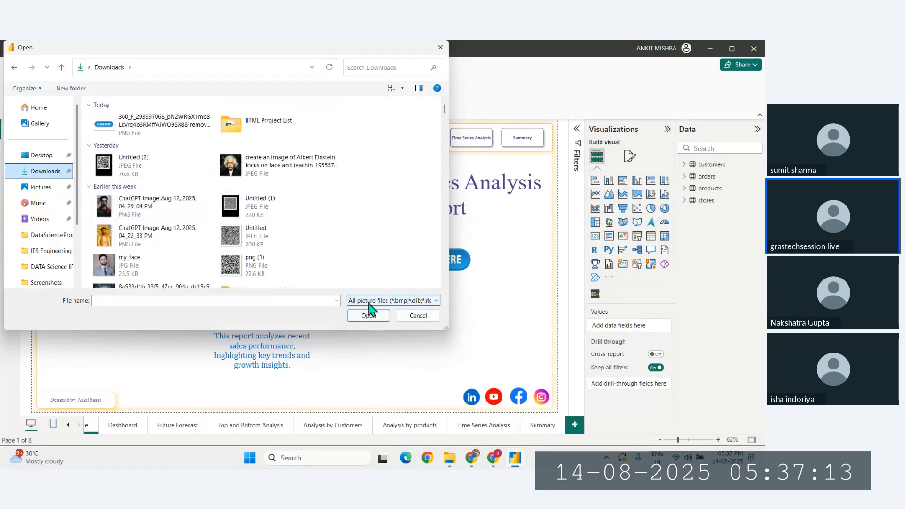
pyautogui.click(473, 457)
pyautogui.click(441, 418)
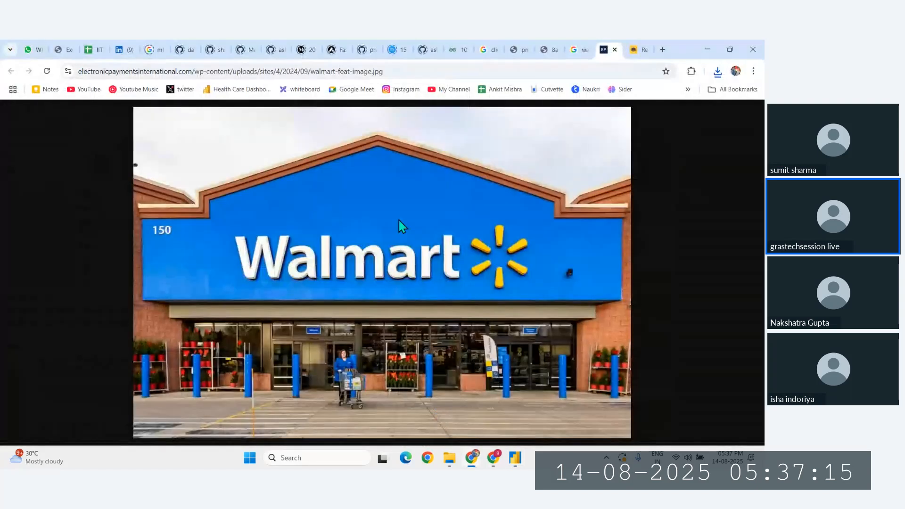
pyautogui.click(516, 458)
pyautogui.click(31, 108)
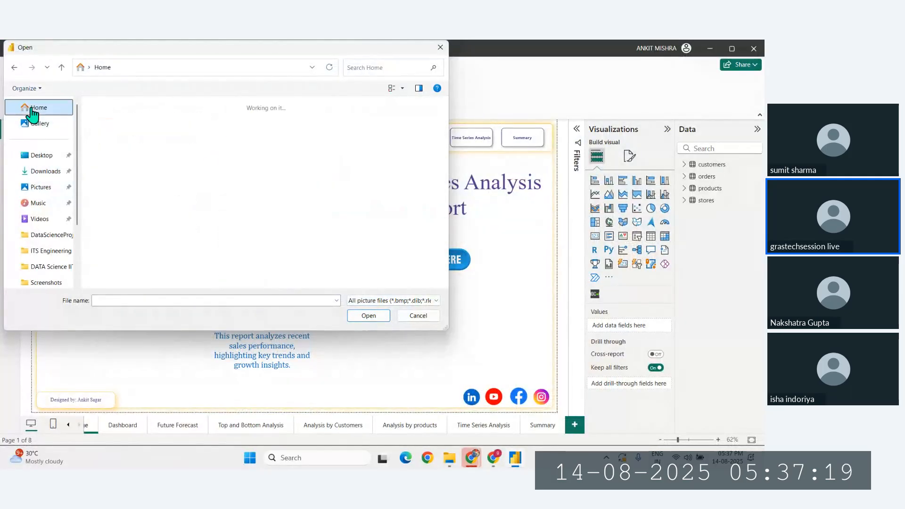
pyautogui.scroll(2, 147, 219)
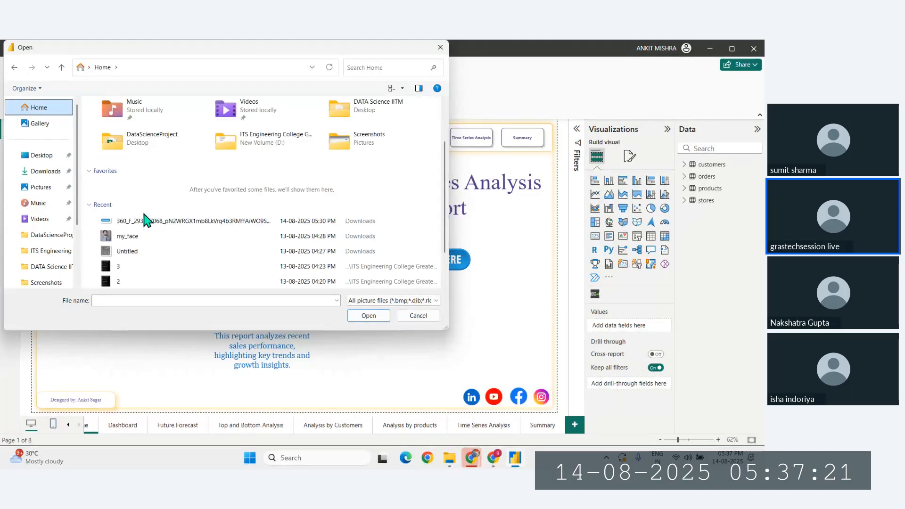
pyautogui.click(418, 316)
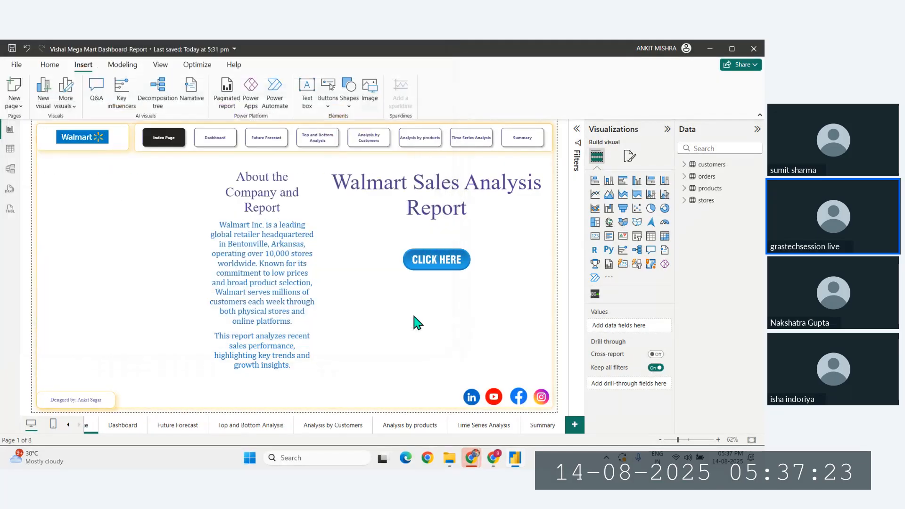
# Return to the storefront photo in Chrome and save it to Downloads as a JPEG image named walmart-feat-image
pyautogui.moveTo(471, 458)
pyautogui.click(513, 402)
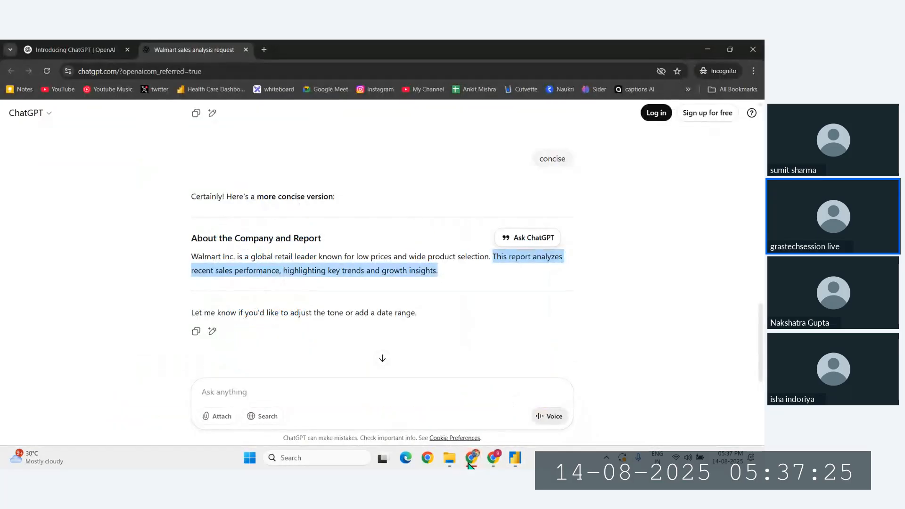
pyautogui.click(420, 406)
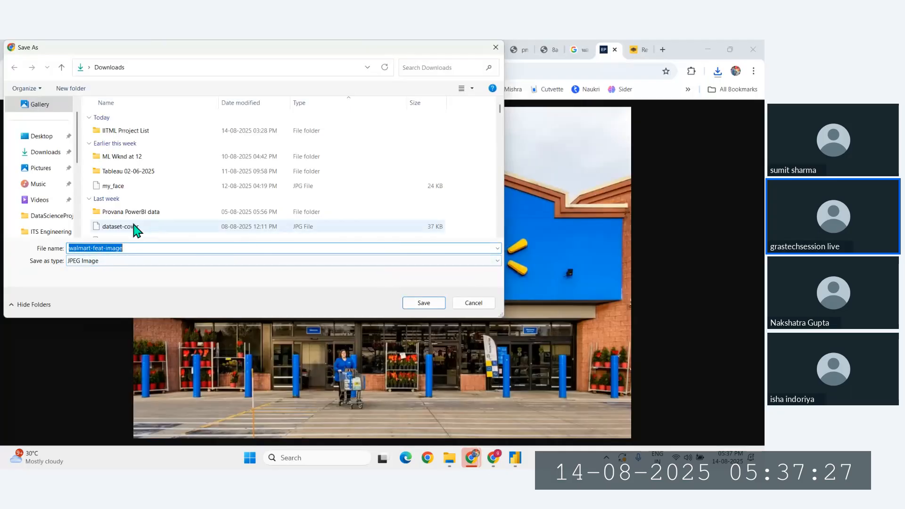
pyautogui.click(45, 155)
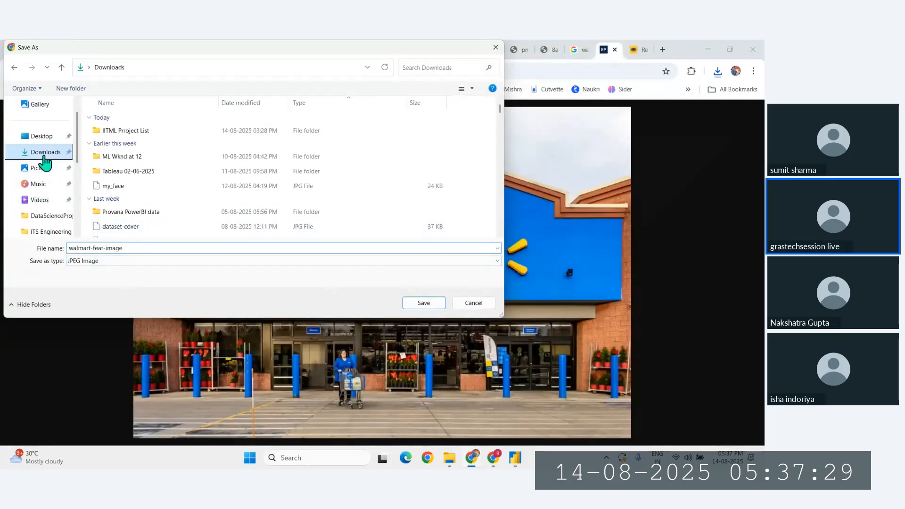
pyautogui.click(425, 303)
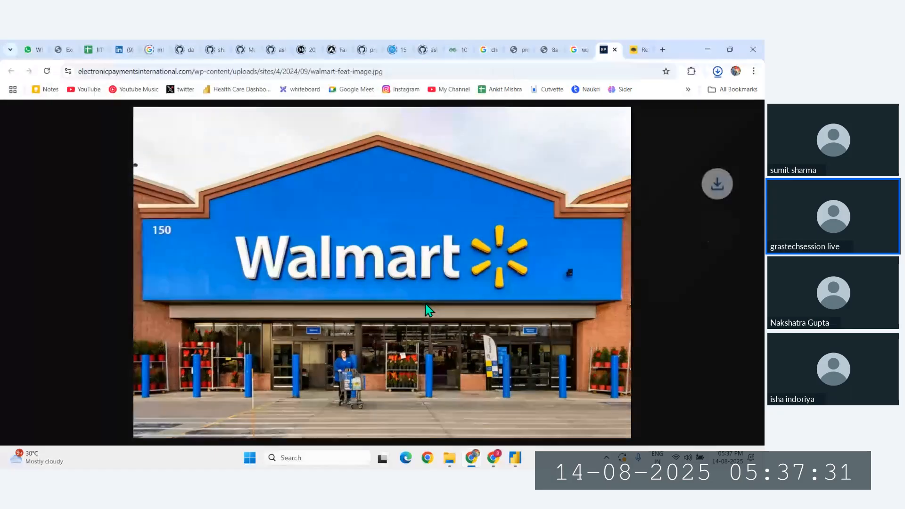
# Switch to Power BI and insert the walmart-feat-image JPG from Downloads on the index page
pyautogui.hotkey('alt', 'Tab')
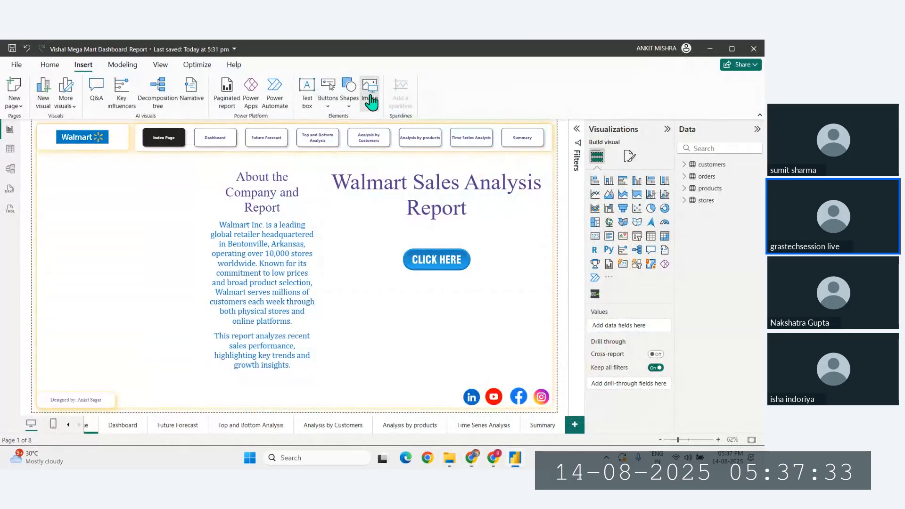
pyautogui.click(370, 100)
pyautogui.click(101, 124)
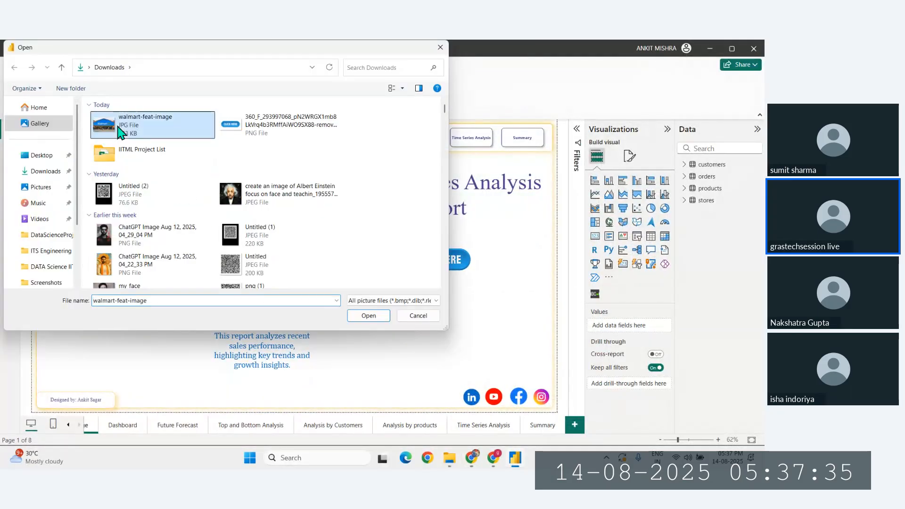
pyautogui.click(369, 316)
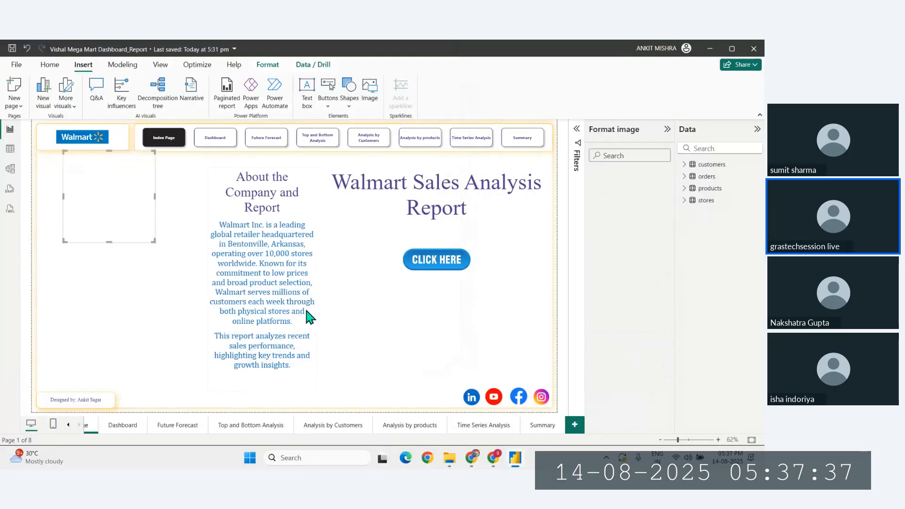
# Set the storefront image's scaling to Fill and enlarge it until it reaches the description text box
pyautogui.click(600, 199)
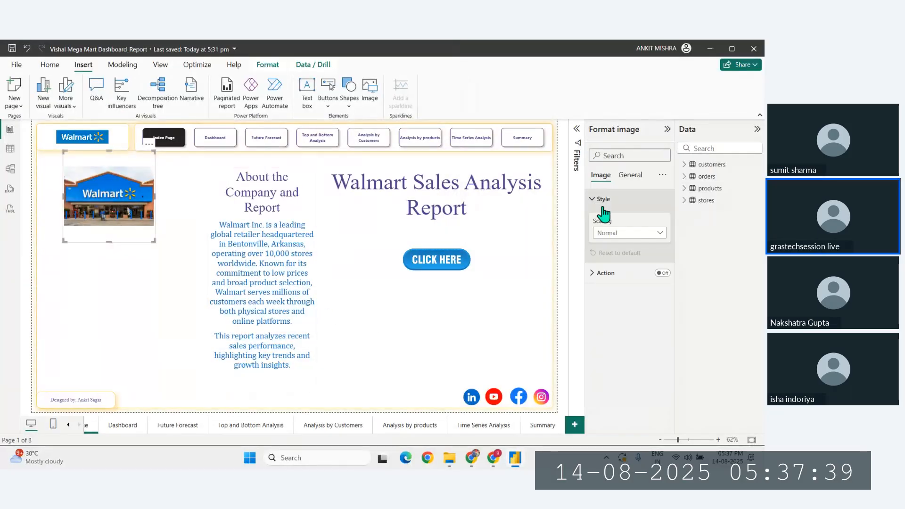
pyautogui.click(610, 233)
pyautogui.click(600, 264)
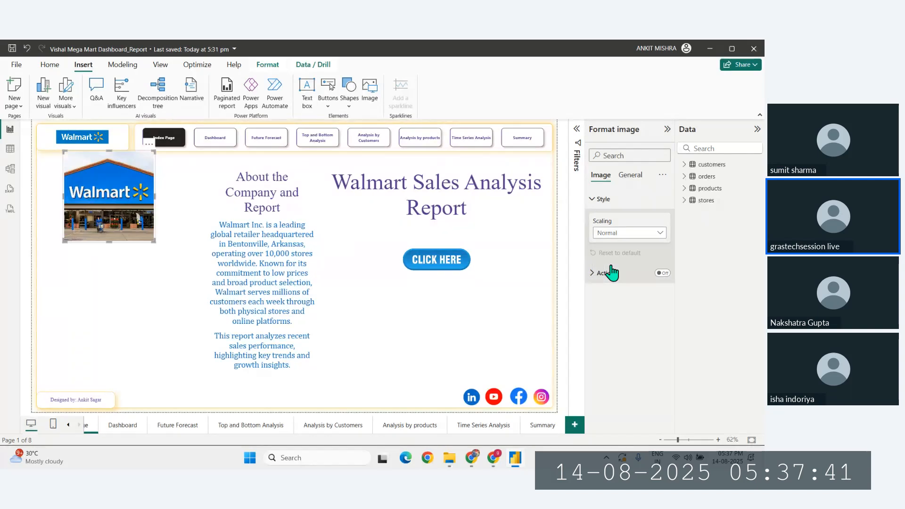
pyautogui.moveTo(154, 241); pyautogui.dragTo(206, 295)
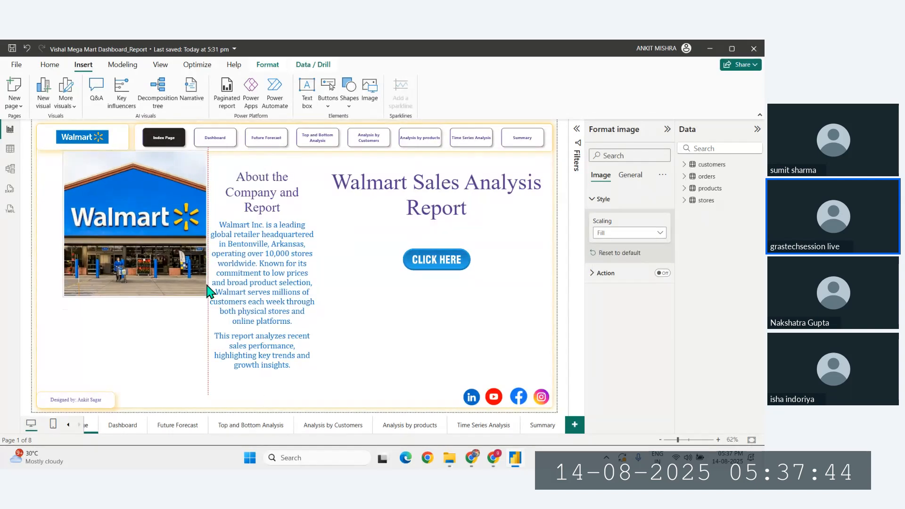
pyautogui.click(603, 234)
pyautogui.click(178, 203)
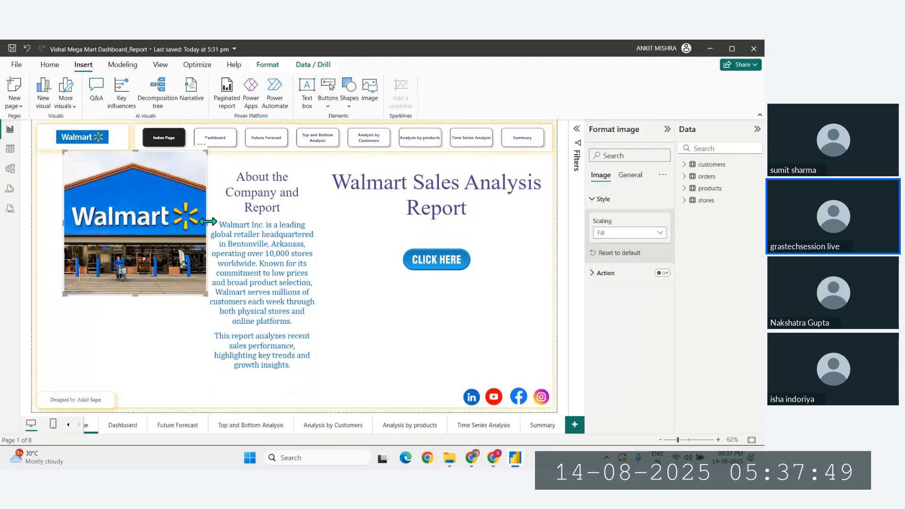
# Set the storefront image's scaling to Normal, shrink it, place it at the page edge beside the description and extend its frame downward
pyautogui.moveTo(208, 221); pyautogui.dragTo(324, 231)
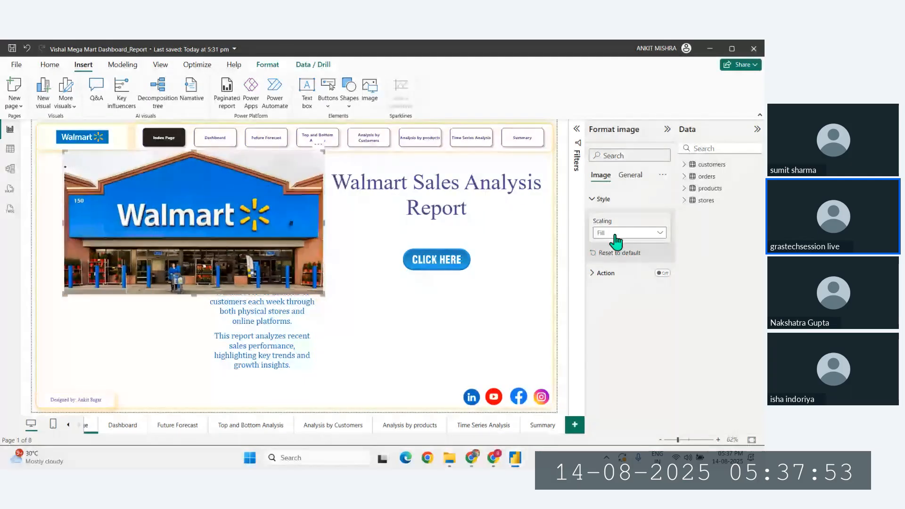
pyautogui.click(608, 233)
pyautogui.click(613, 245)
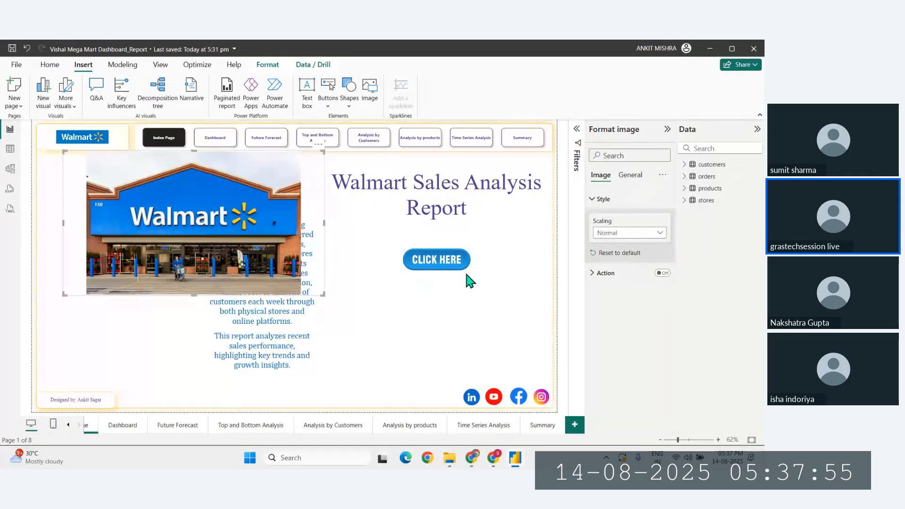
pyautogui.moveTo(321, 296); pyautogui.dragTo(173, 285)
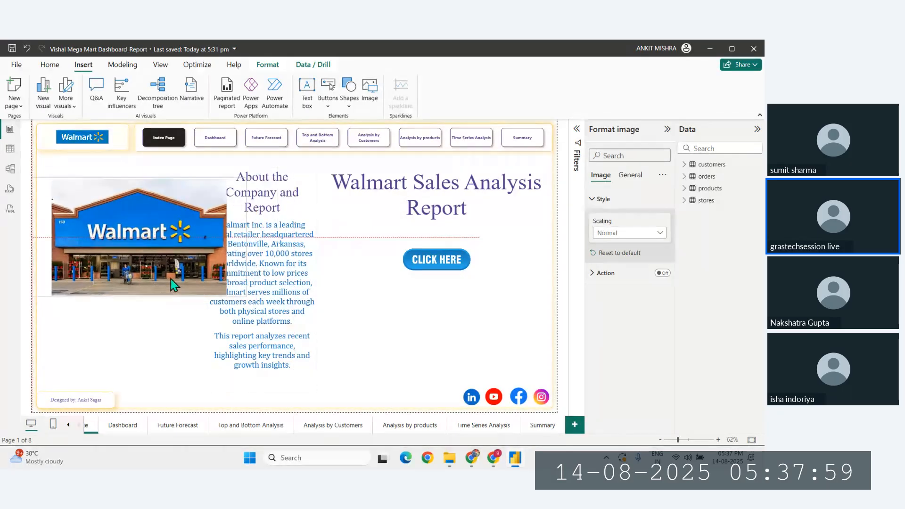
pyautogui.moveTo(246, 238); pyautogui.dragTo(200, 249)
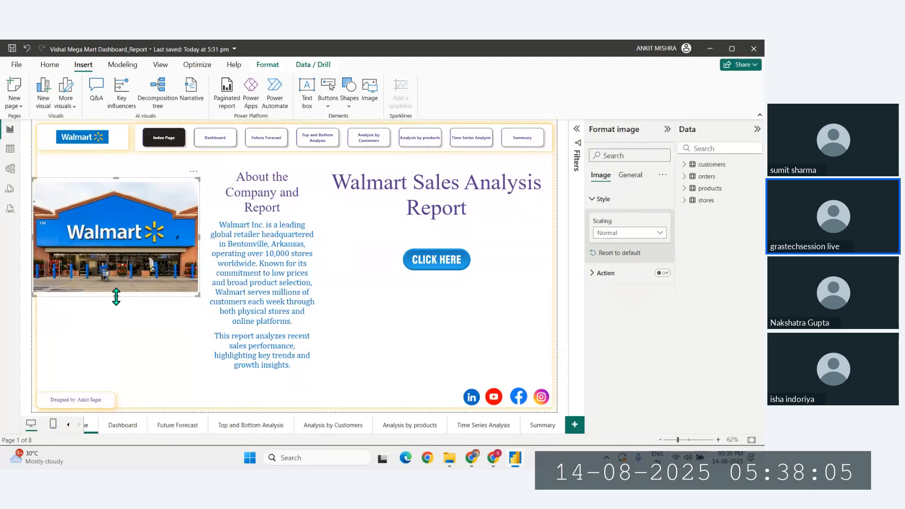
pyautogui.moveTo(115, 296); pyautogui.dragTo(124, 352)
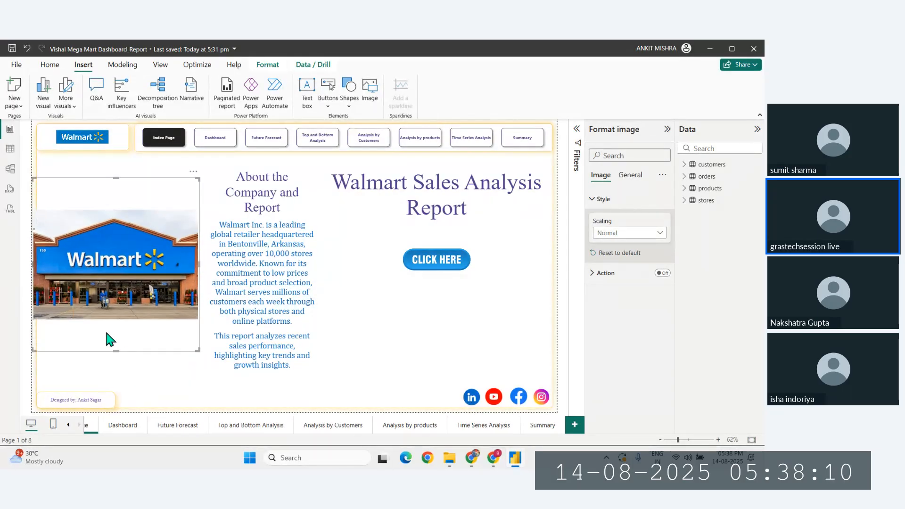
pyautogui.click(26, 355)
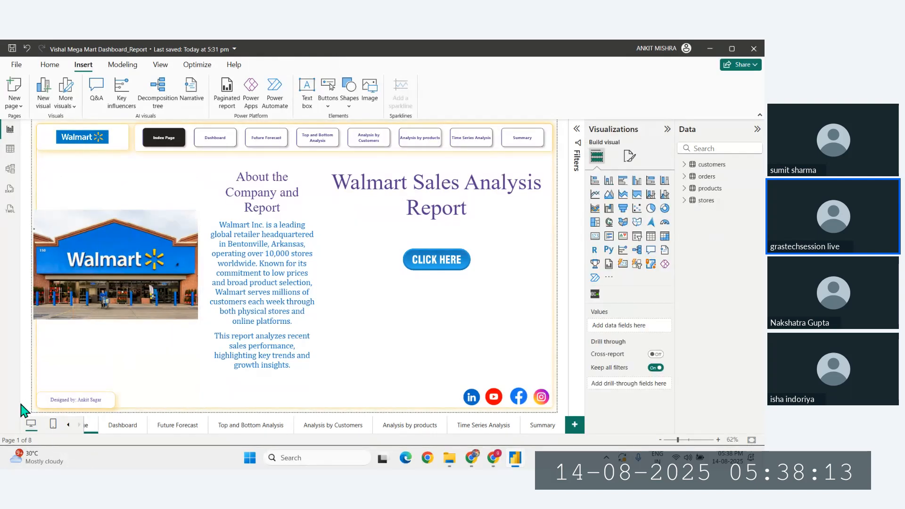
# Shift the description text box slightly toward the report title and enlarge the storefront image into the freed space
pyautogui.click(299, 206)
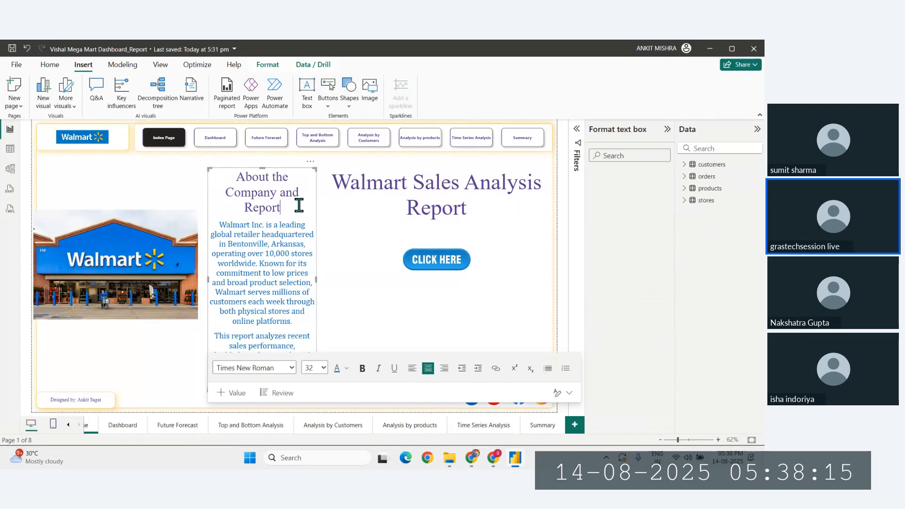
pyautogui.click(319, 168)
pyautogui.click(320, 170)
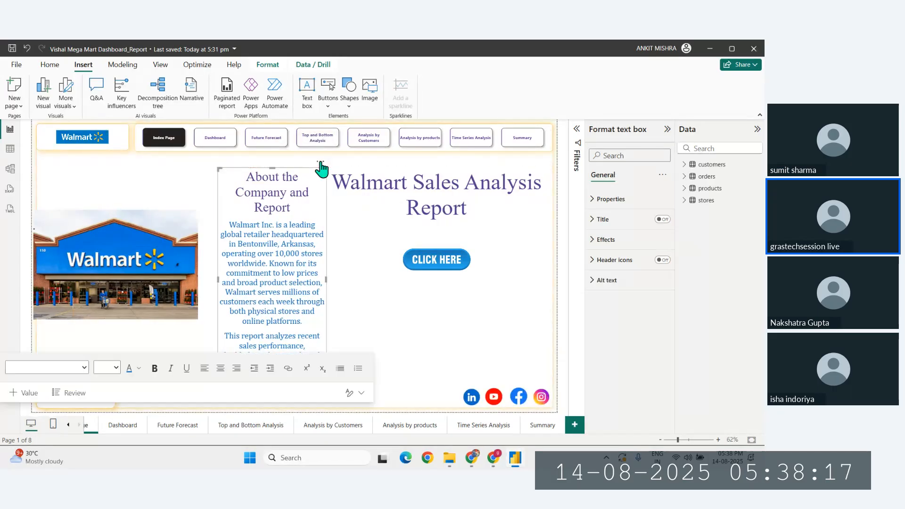
pyautogui.click(27, 259)
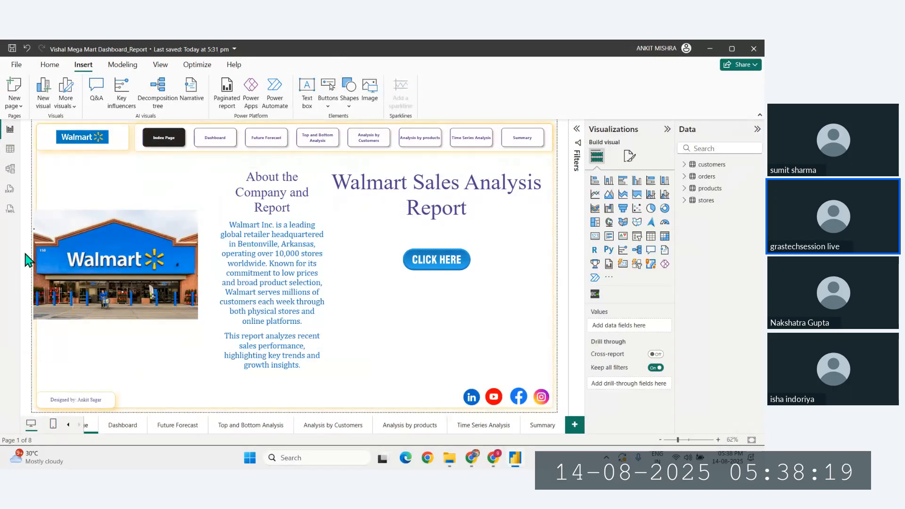
pyautogui.click(138, 262)
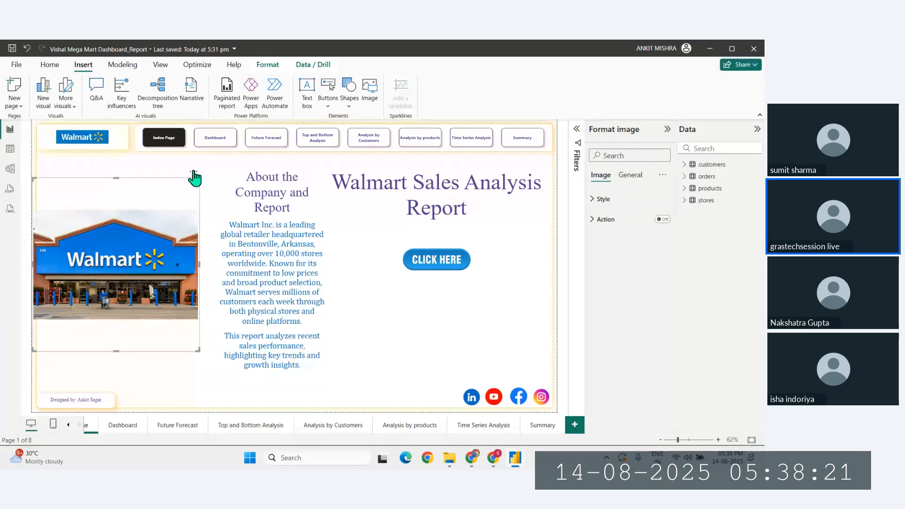
pyautogui.moveTo(199, 179); pyautogui.dragTo(211, 172)
# Switch to Chrome, search Google for "walmarft website" and open walmart.com
pyautogui.moveTo(474, 463)
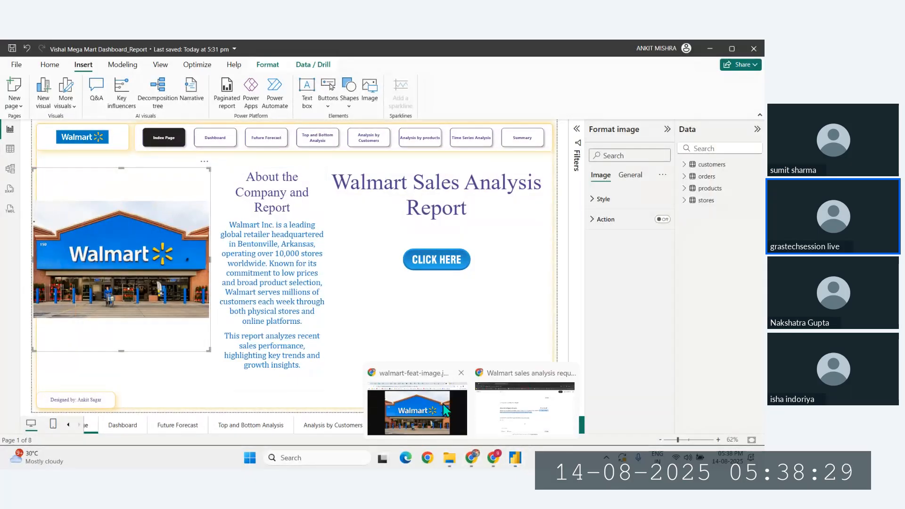
pyautogui.click(415, 408)
pyautogui.click(577, 49)
pyautogui.click(455, 70)
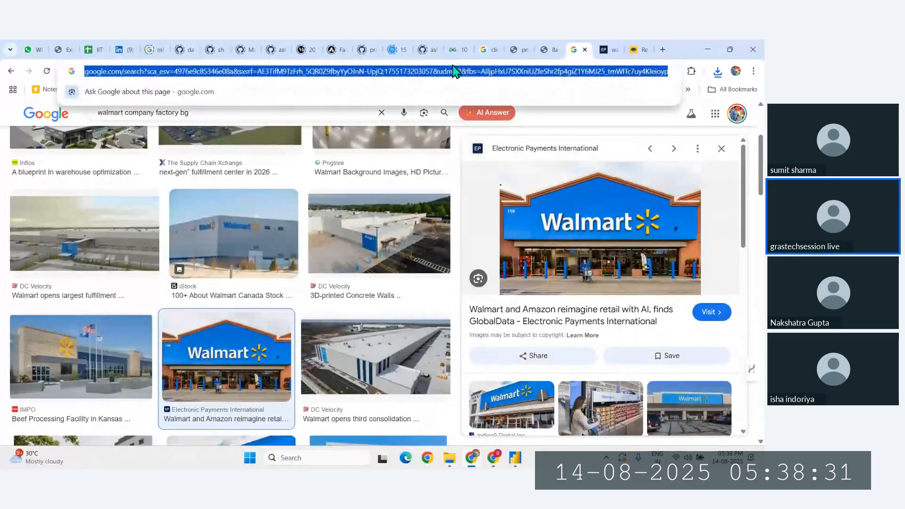
pyautogui.write('walmarft ')
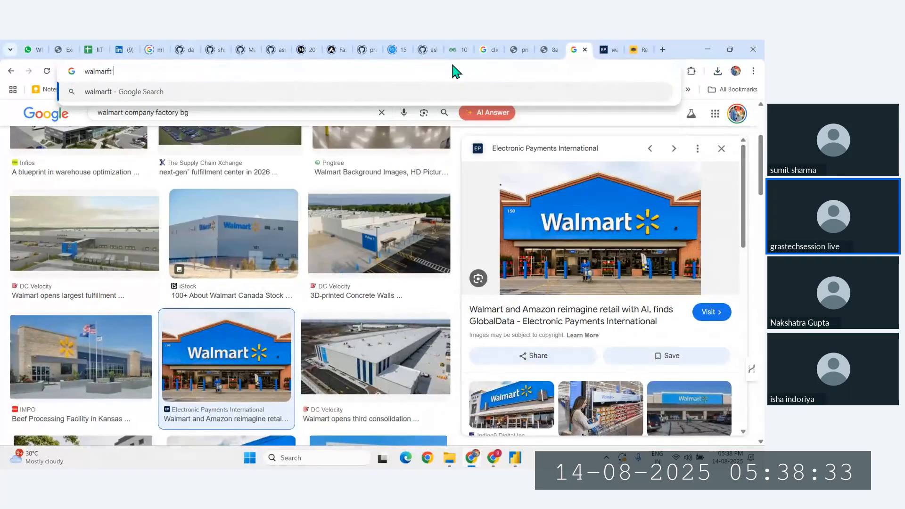
pyautogui.write('website')
pyautogui.press('Return')
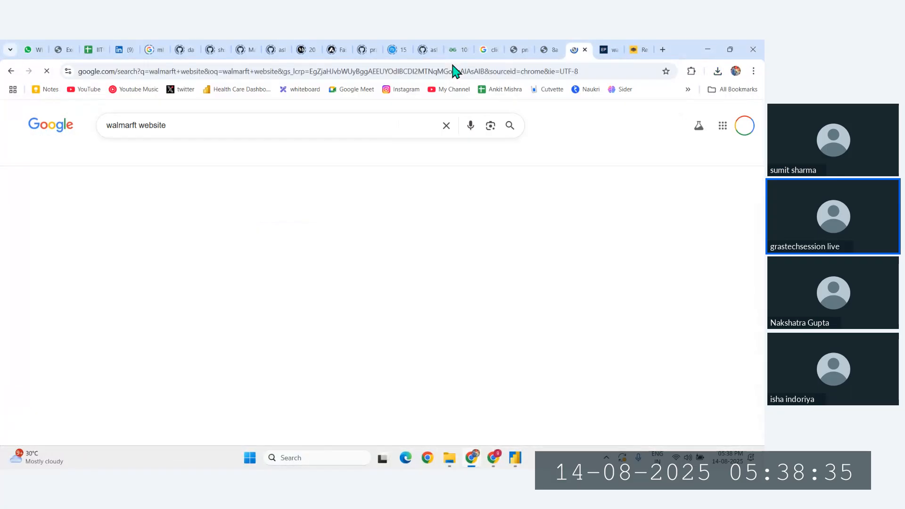
pyautogui.click(162, 279)
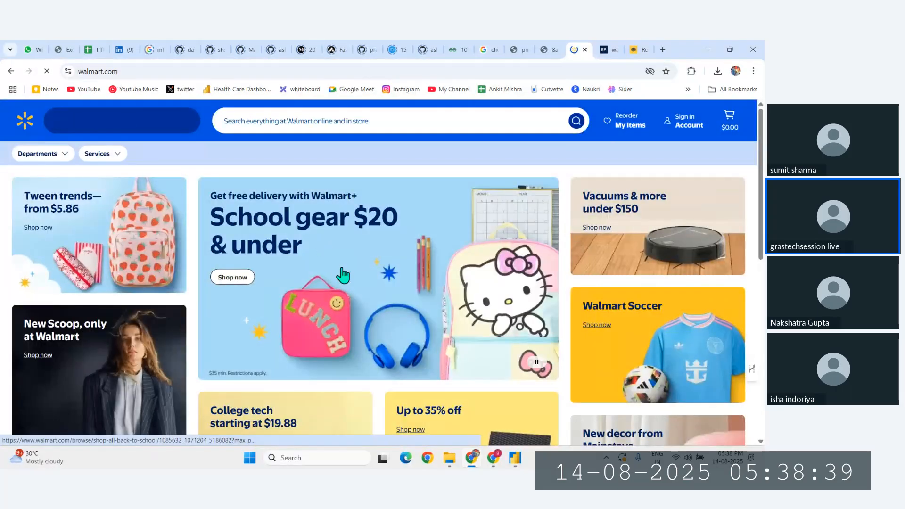
# Check the index page in Power BI, return to Chrome and look through the Walmart home page
pyautogui.click(516, 458)
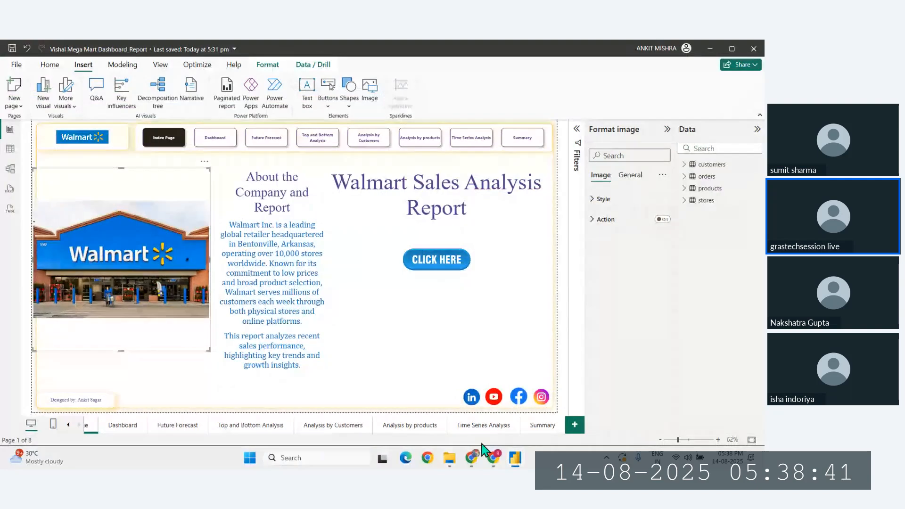
pyautogui.click(27, 368)
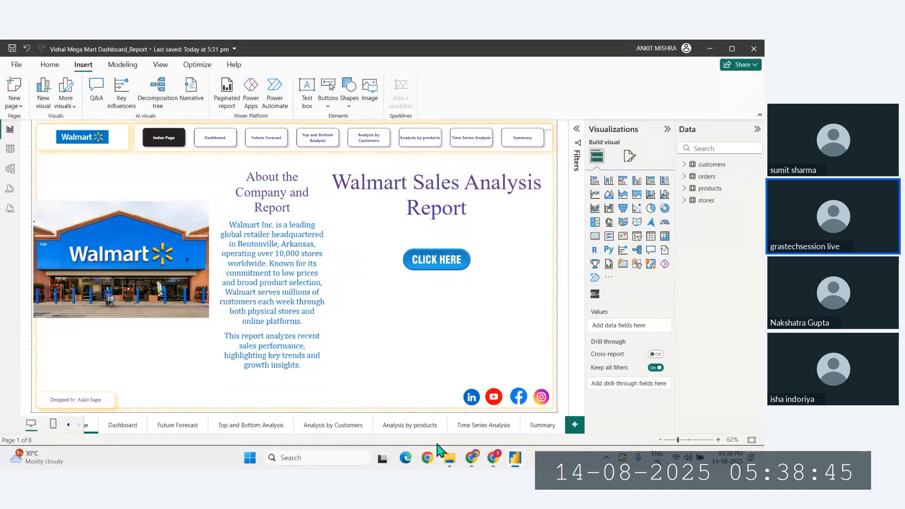
pyautogui.moveTo(471, 458)
pyautogui.click(499, 409)
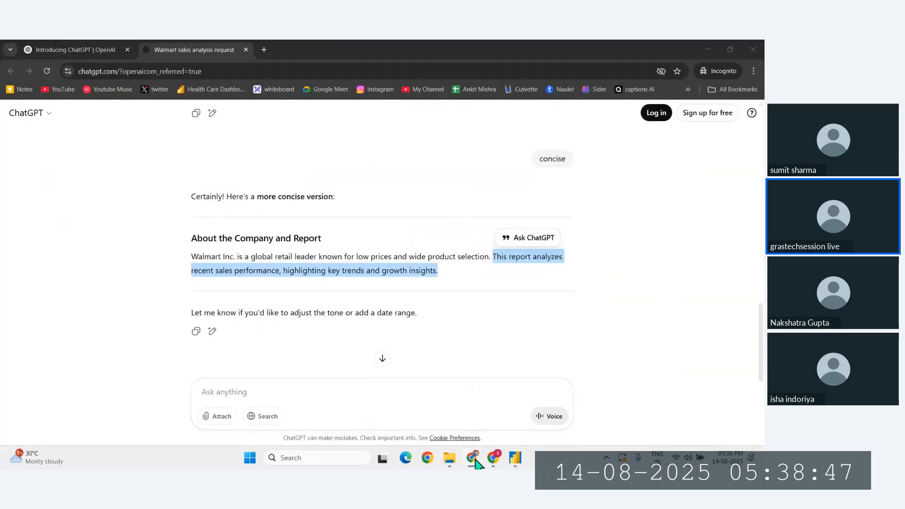
pyautogui.click(415, 406)
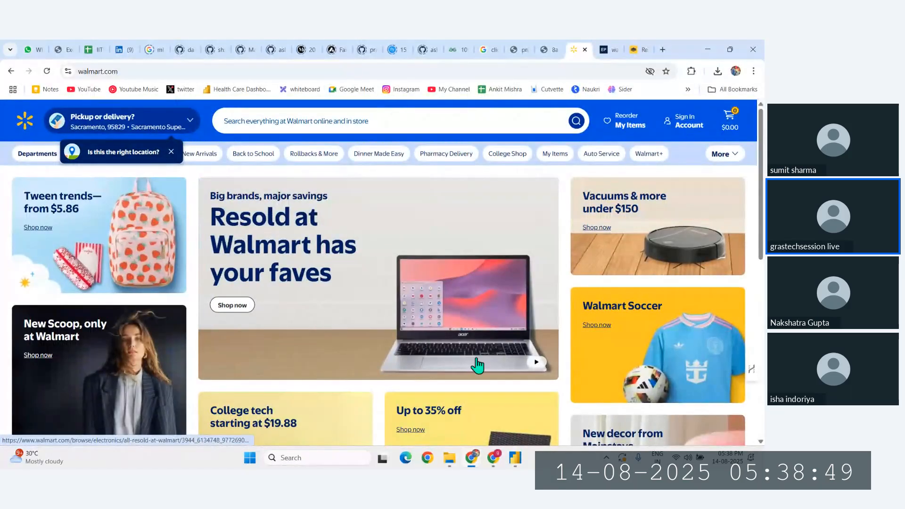
pyautogui.scroll(-10, 485, 374)
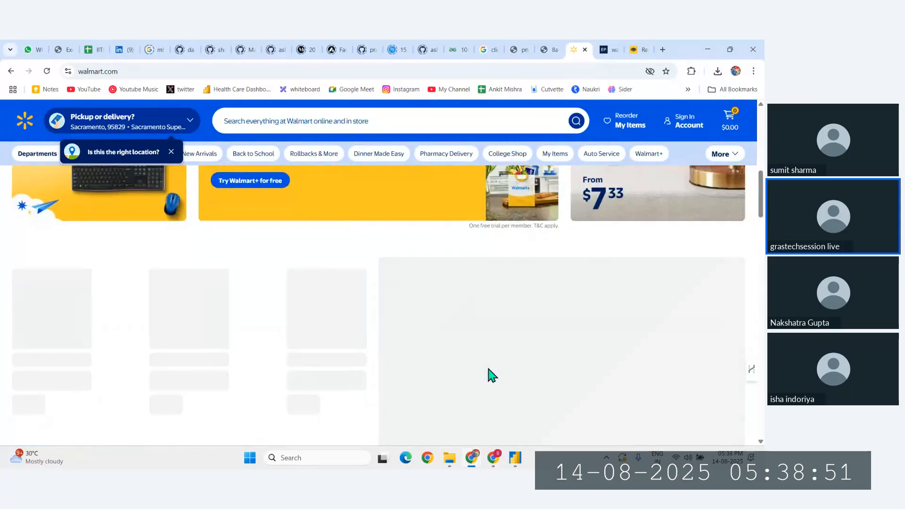
pyautogui.scroll(10, 491, 375)
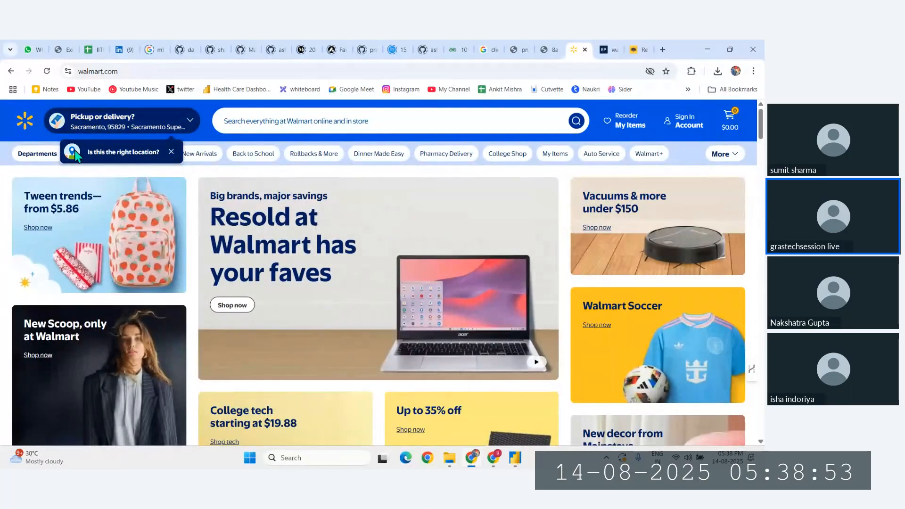
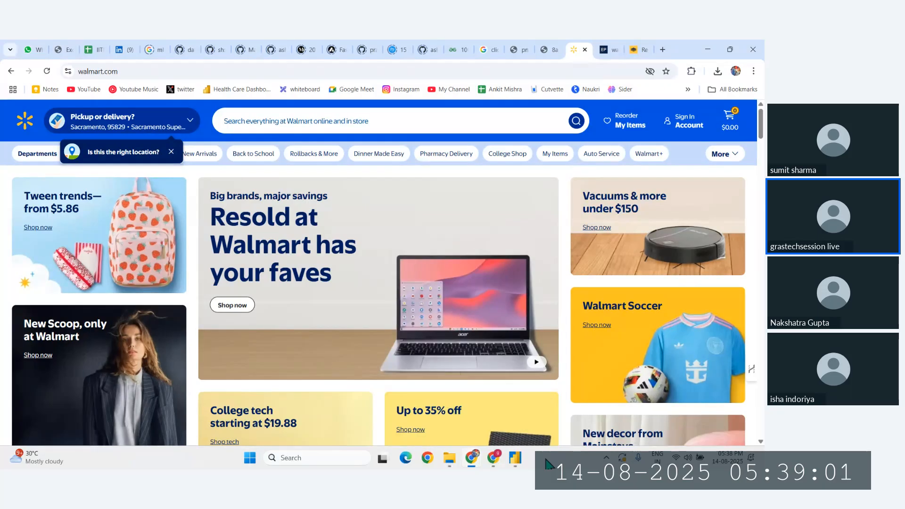
# Select the storefront image in Power BI, return to Chrome, open the Walmart Business page from the site footer and select its web address
pyautogui.click(516, 458)
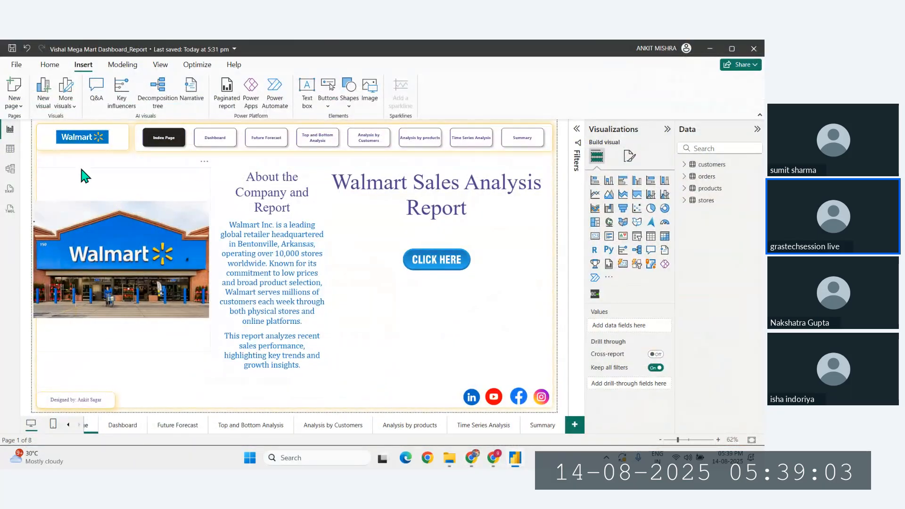
pyautogui.click(109, 334)
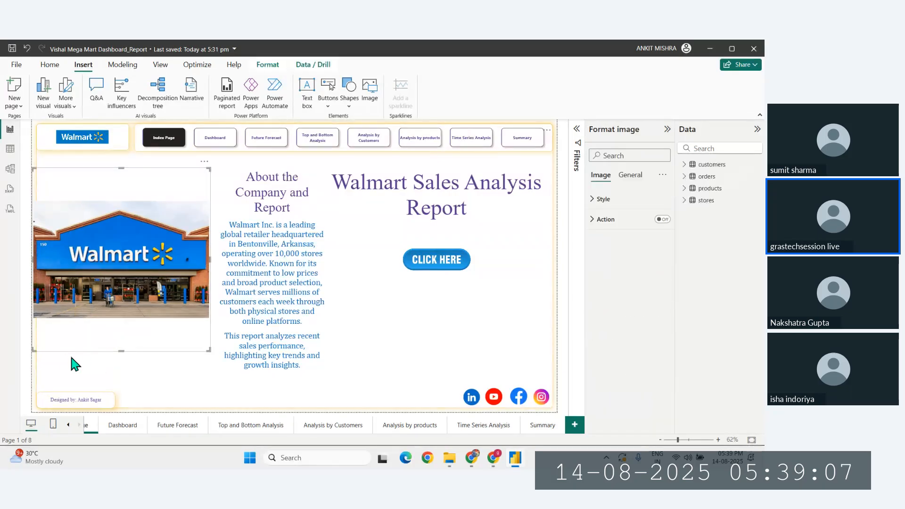
pyautogui.moveTo(496, 460)
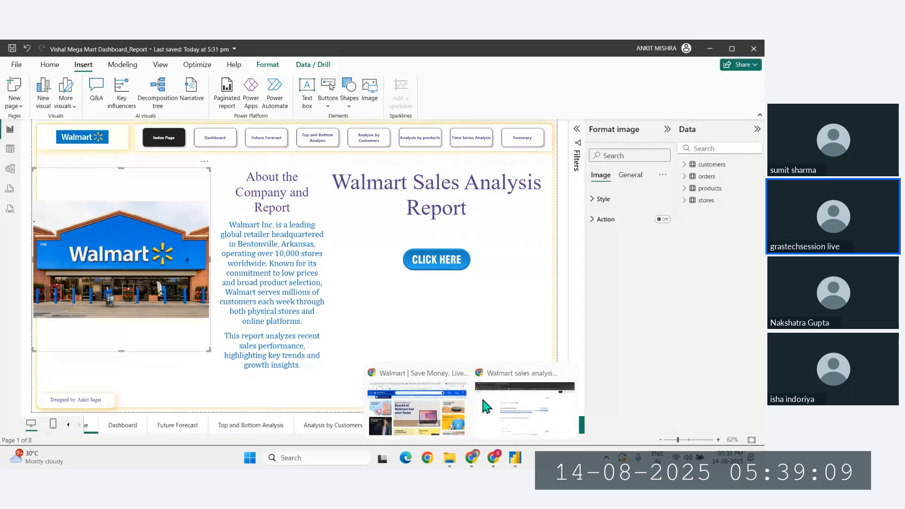
pyautogui.click(453, 400)
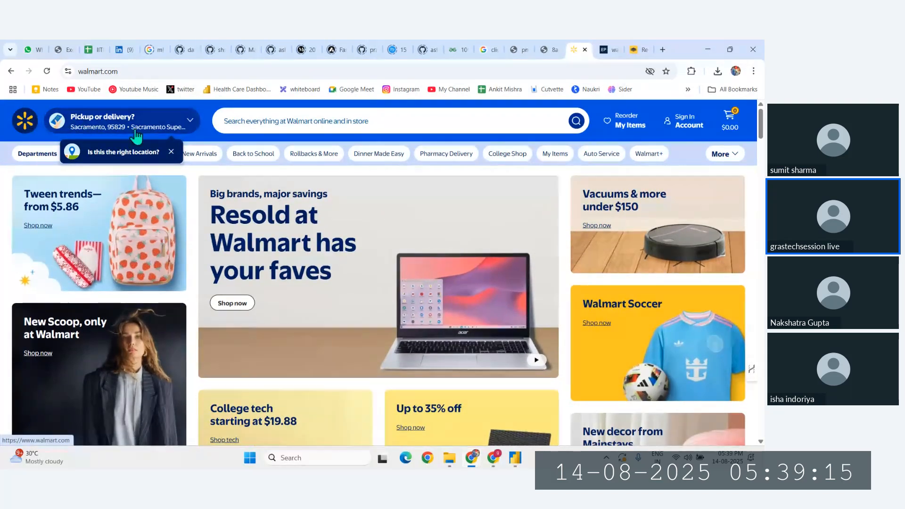
pyautogui.scroll(-15, 248, 291)
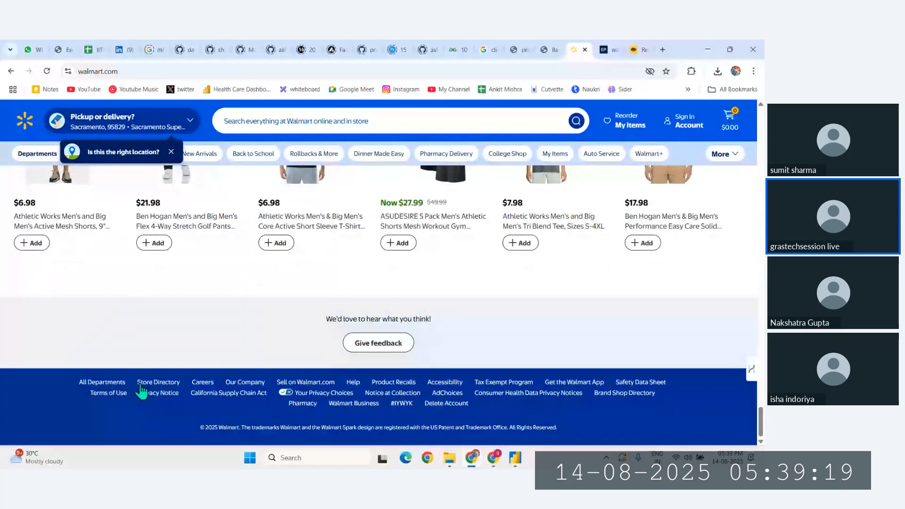
pyautogui.click(357, 405)
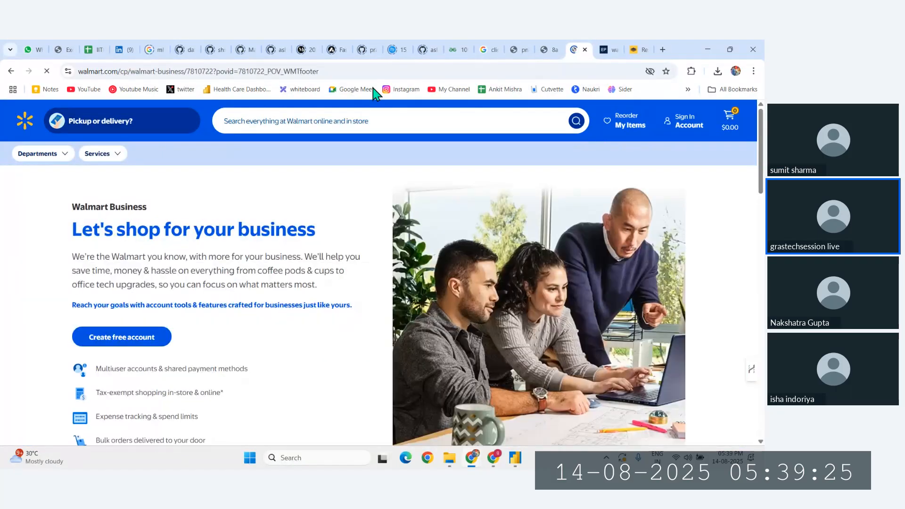
pyautogui.click(359, 71)
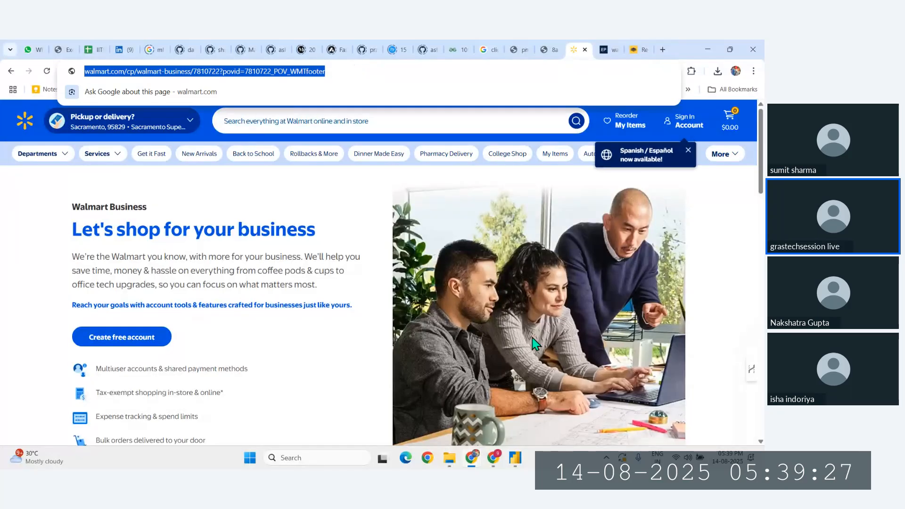
# Switch to Power BI, duplicate the report title text box and move the copy over the lower part of the storefront image and description
pyautogui.click(515, 457)
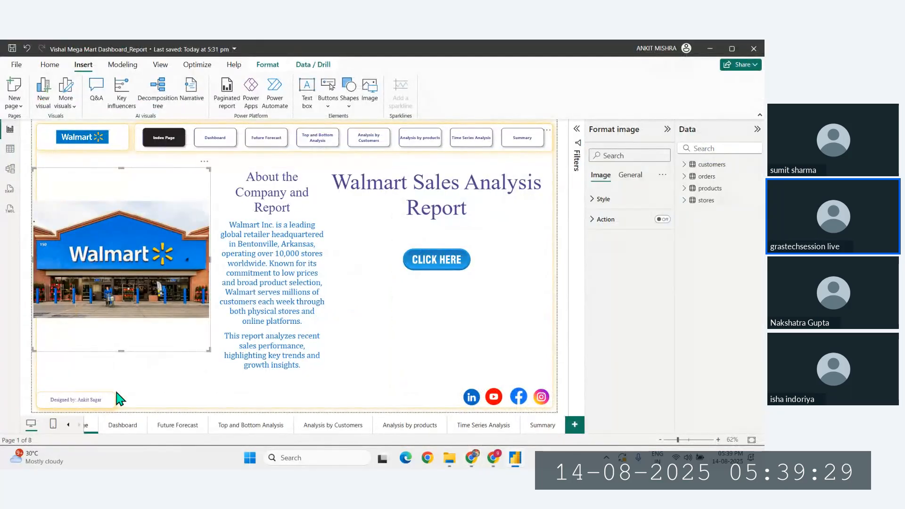
pyautogui.click(24, 375)
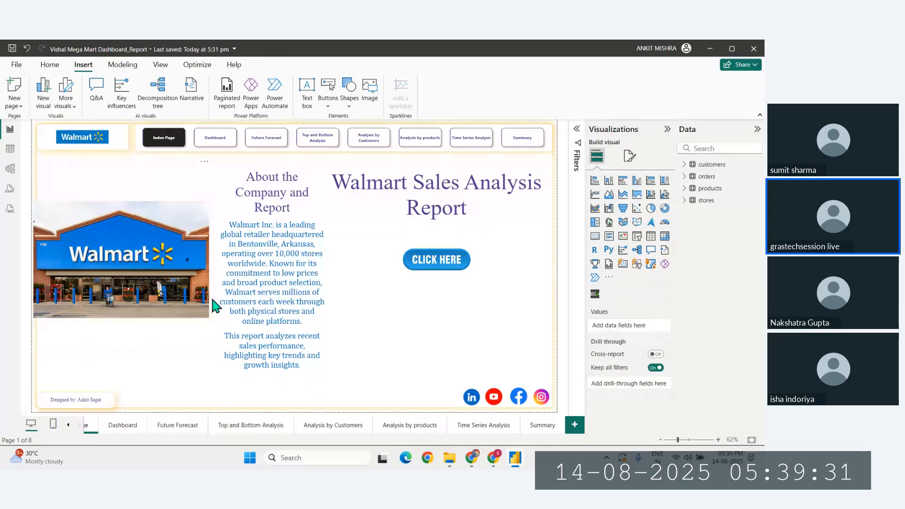
pyautogui.click(536, 179)
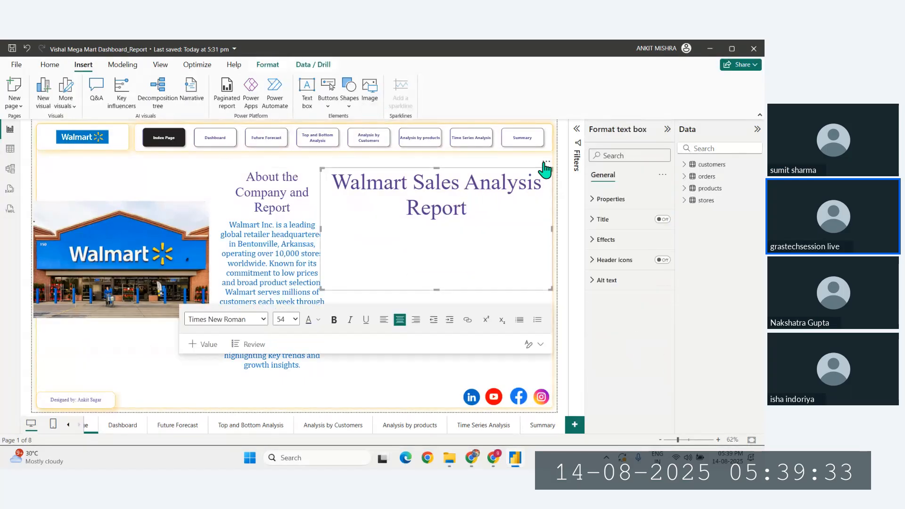
pyautogui.click(546, 164)
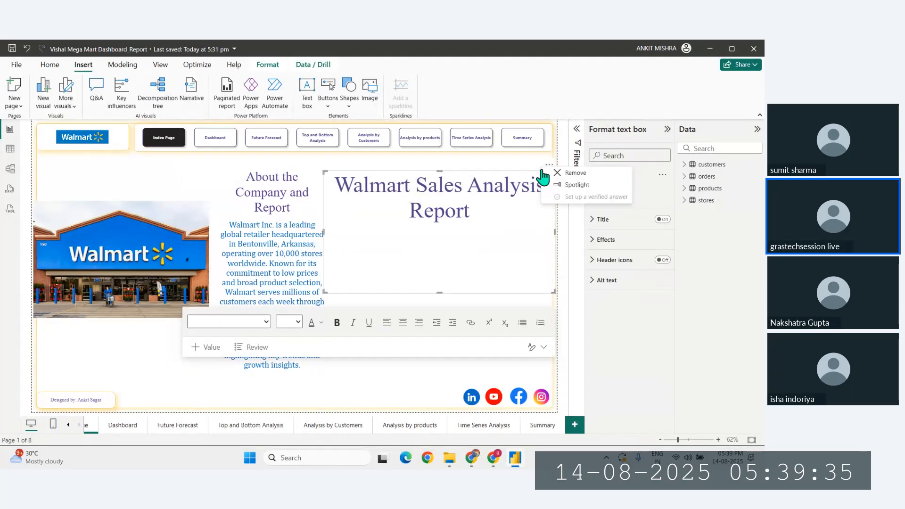
pyautogui.click(550, 172)
pyautogui.moveTo(503, 192); pyautogui.dragTo(288, 309)
# Replace the text in the duplicated text box with "About Us" and select all of it
pyautogui.doubleClick(237, 325)
pyautogui.press('Delete')
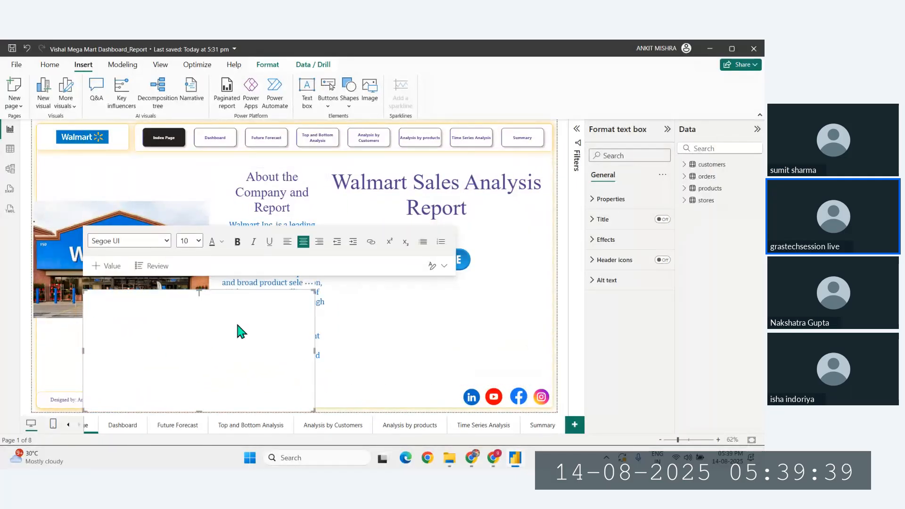
pyautogui.write('About Us')
pyautogui.hotkey('ctrl', 'a')
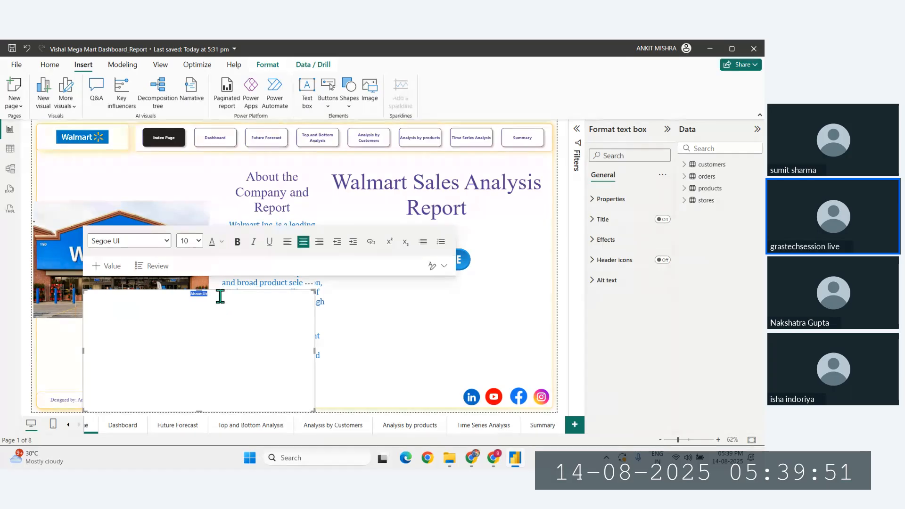
# Set the selected "About Us" text to size 24 in the Cambria Math font
pyautogui.click(198, 241)
pyautogui.click(191, 371)
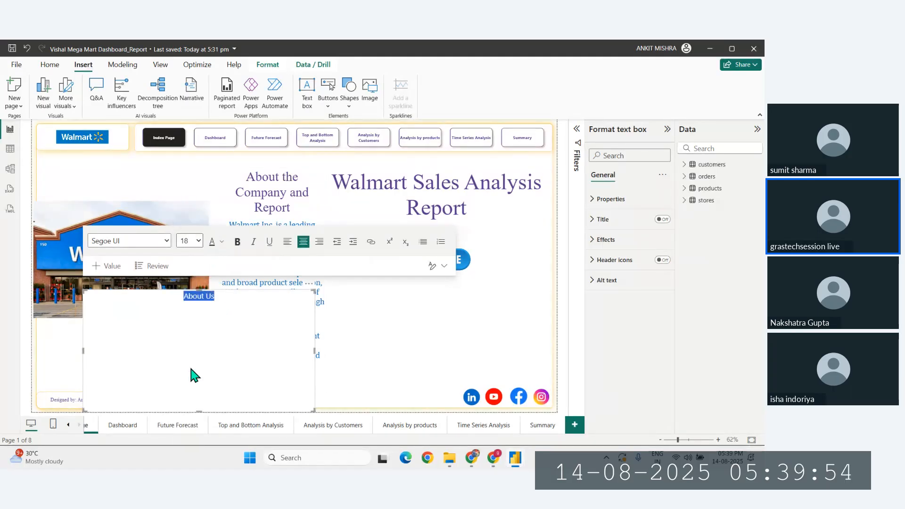
pyautogui.click(198, 241)
pyautogui.click(185, 392)
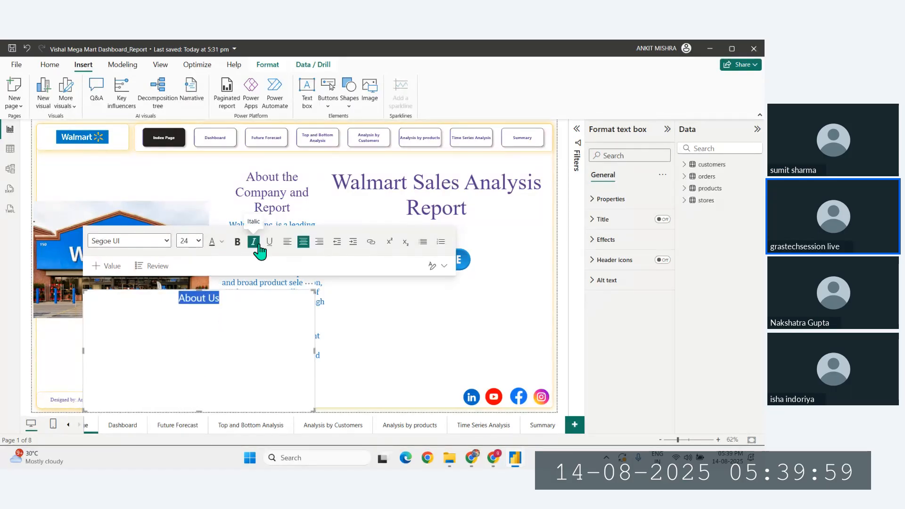
pyautogui.click(166, 242)
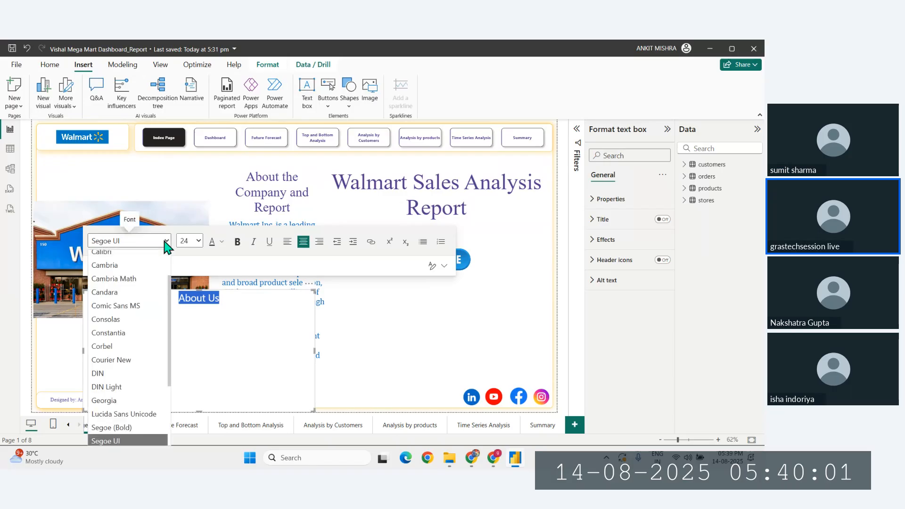
pyautogui.click(111, 286)
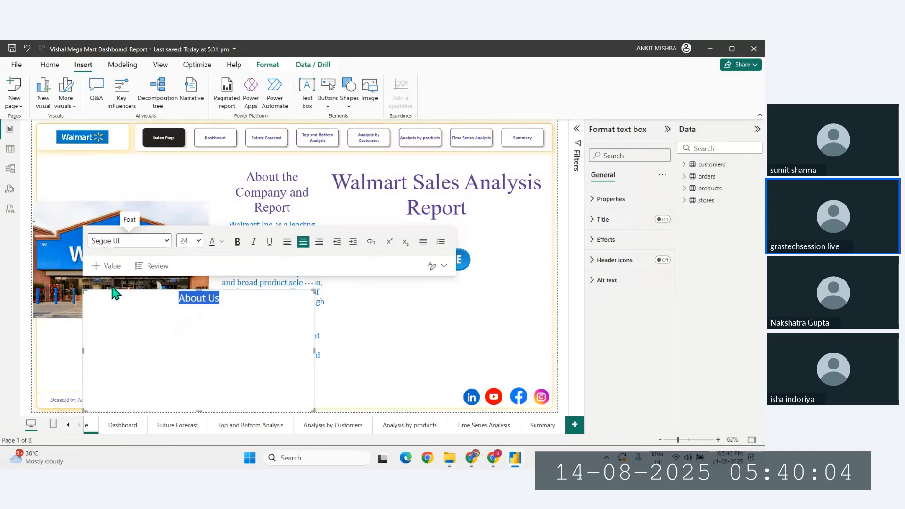
# Change the colour of the "About Us" text to a dark navy blue theme shade
pyautogui.click(222, 241)
pyautogui.click(331, 342)
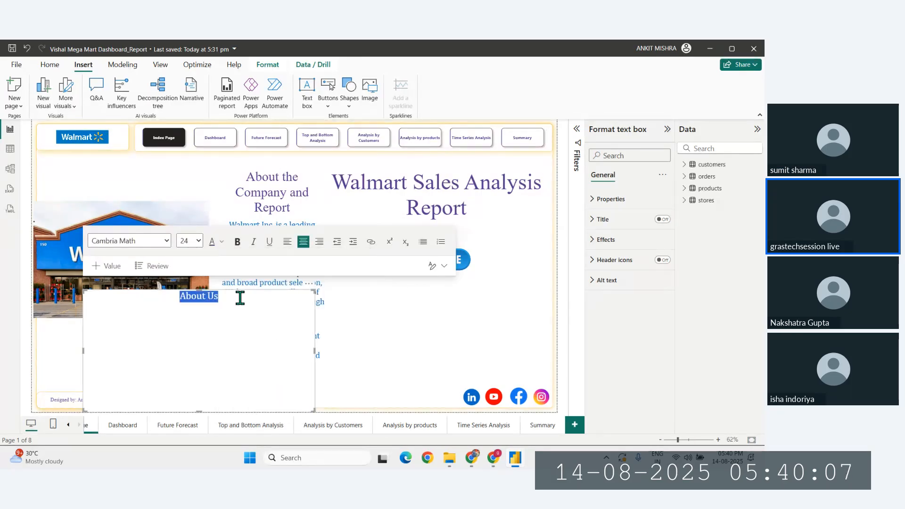
pyautogui.click(222, 242)
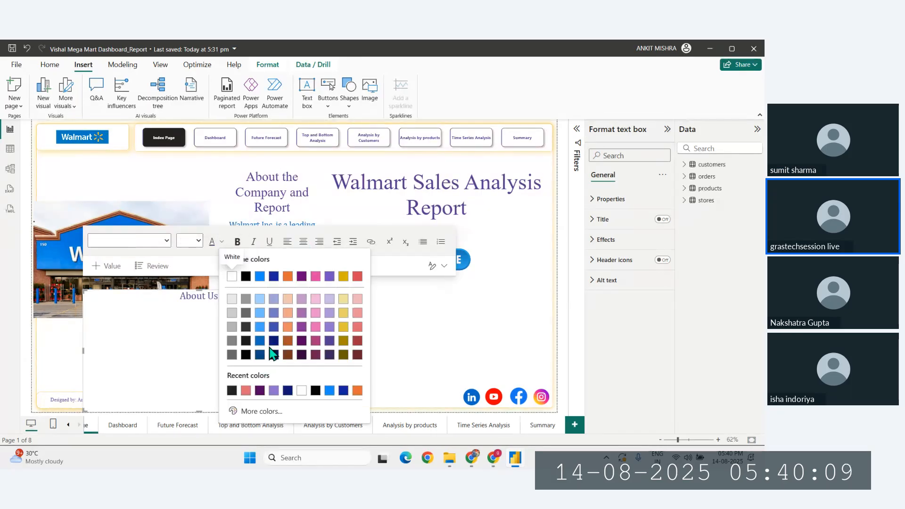
pyautogui.click(273, 342)
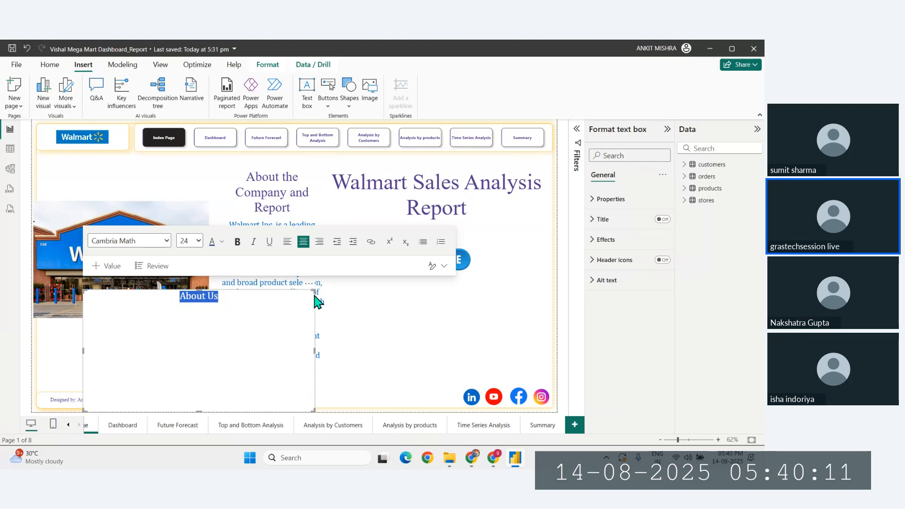
# Shrink the "About Us" text box to a narrow single-line strip and move it just below the storefront image
pyautogui.moveTo(308, 285); pyautogui.dragTo(215, 360)
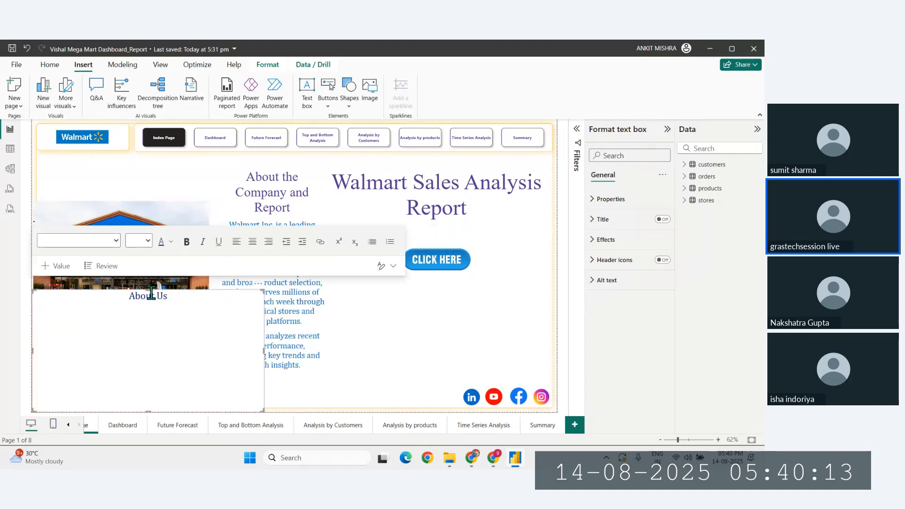
pyautogui.moveTo(151, 294); pyautogui.dragTo(240, 344)
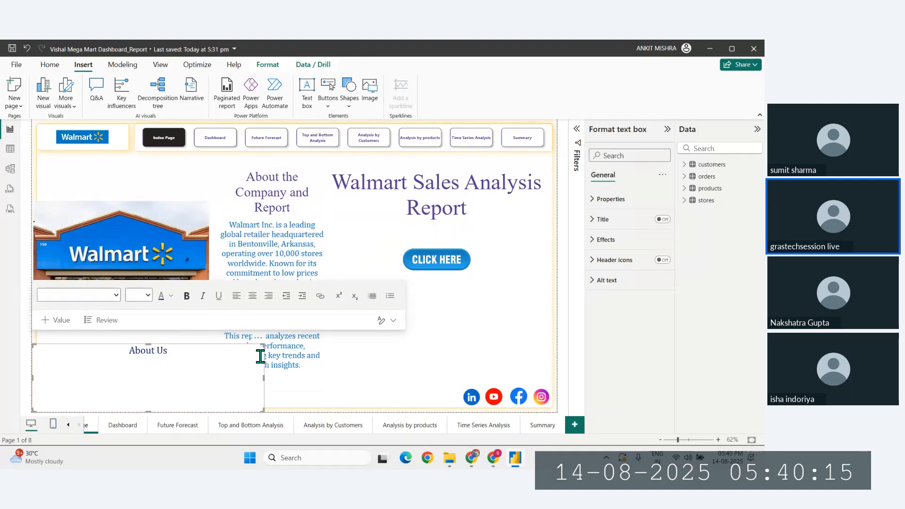
pyautogui.moveTo(265, 378); pyautogui.dragTo(177, 373)
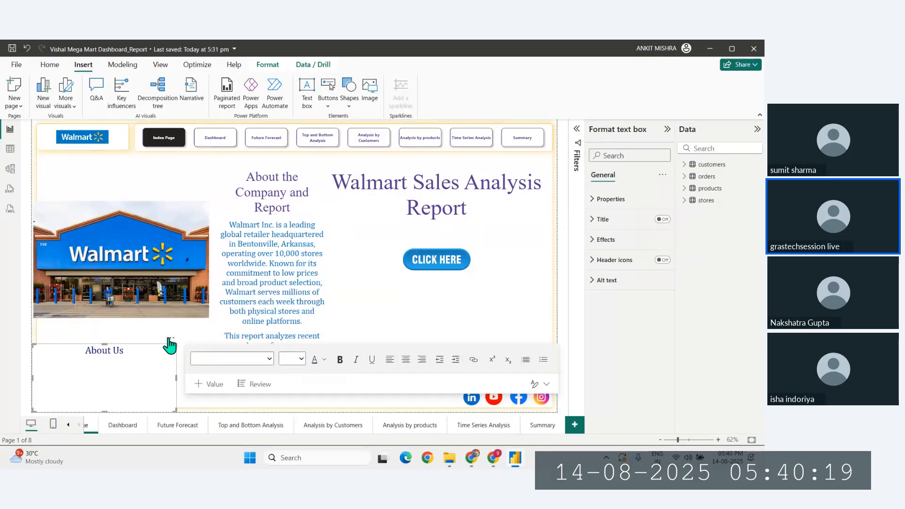
pyautogui.moveTo(170, 340); pyautogui.dragTo(177, 318)
pyautogui.moveTo(110, 381); pyautogui.dragTo(109, 342)
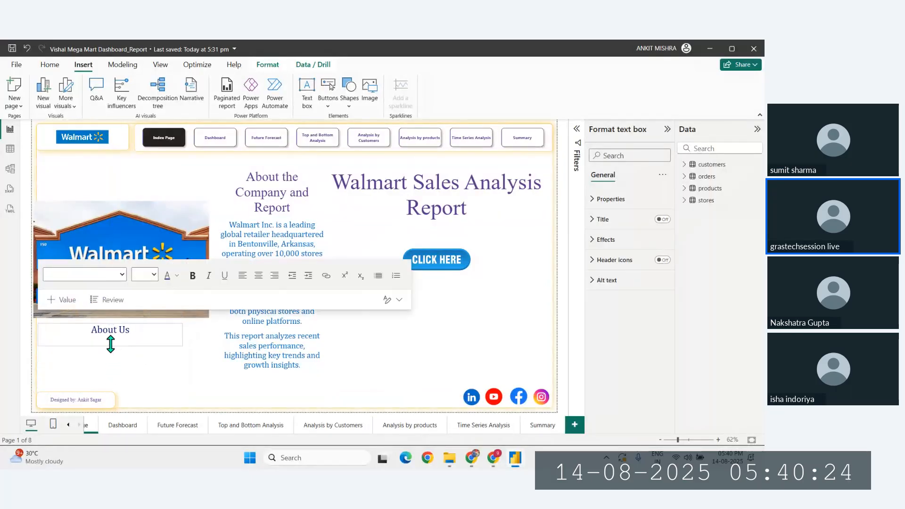
pyautogui.click(142, 380)
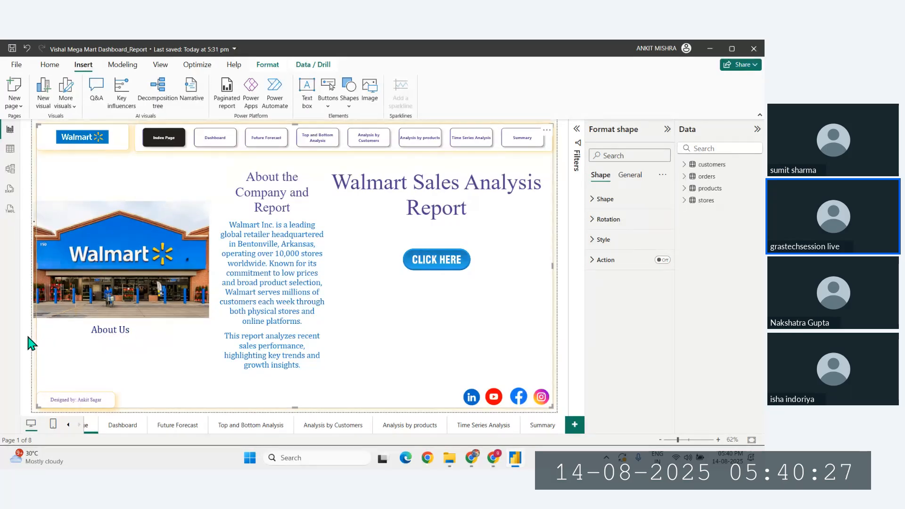
# Centre the "About Us" text box horizontally beneath the storefront image and deselect it
pyautogui.click(115, 332)
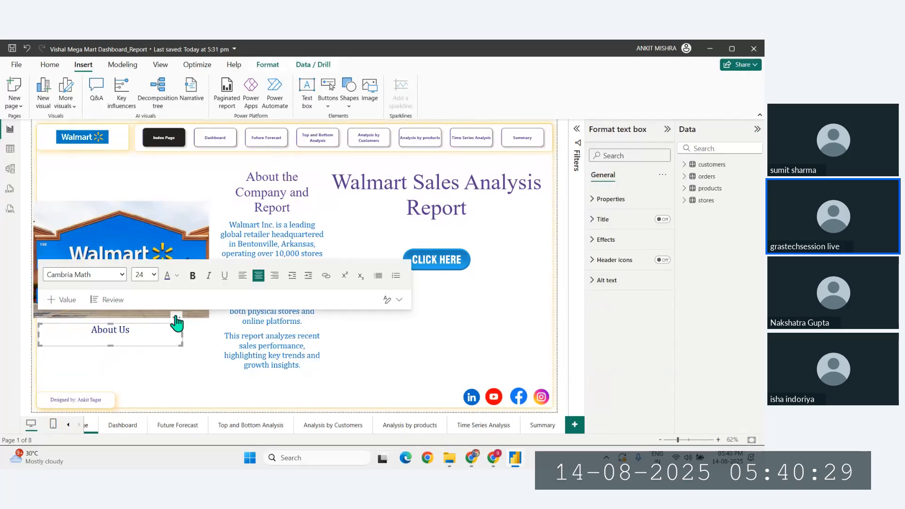
pyautogui.moveTo(177, 316); pyautogui.dragTo(190, 323)
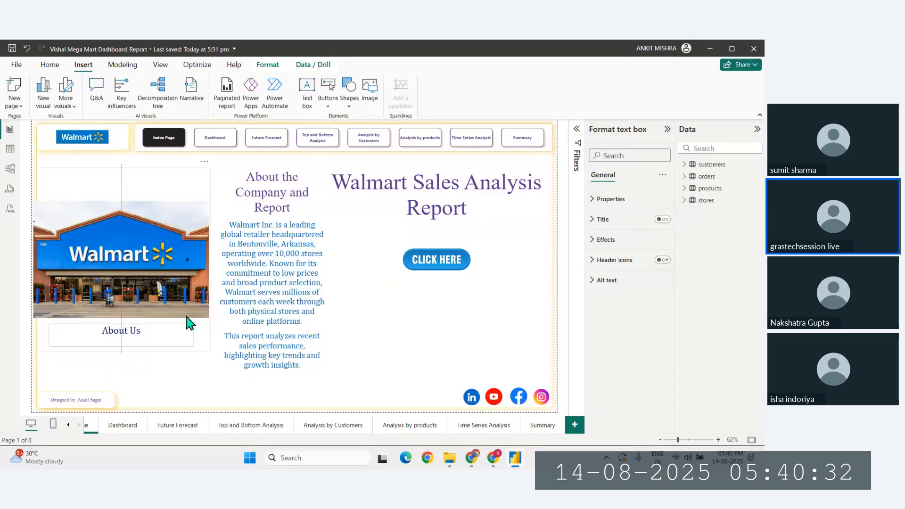
pyautogui.click(26, 349)
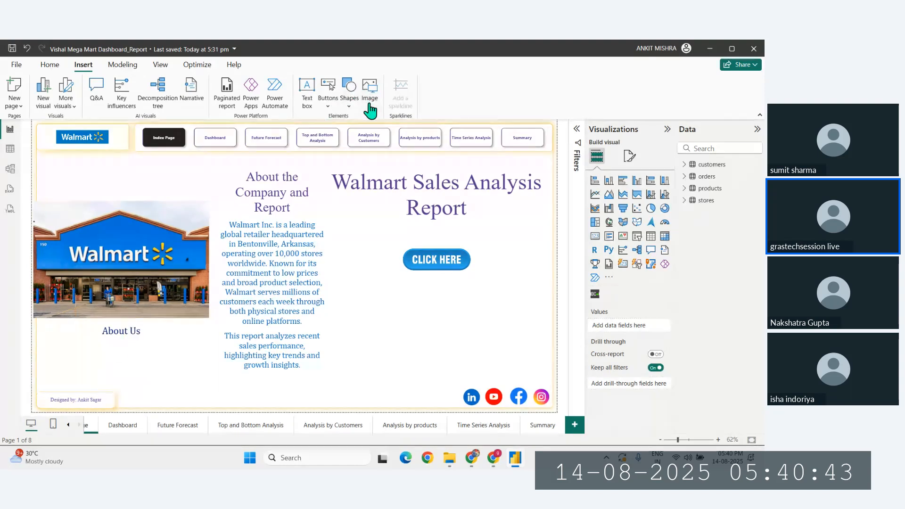
# Insert a blank button, place it over the "About Us" text and size it to fit tightly around the words
pyautogui.click(331, 107)
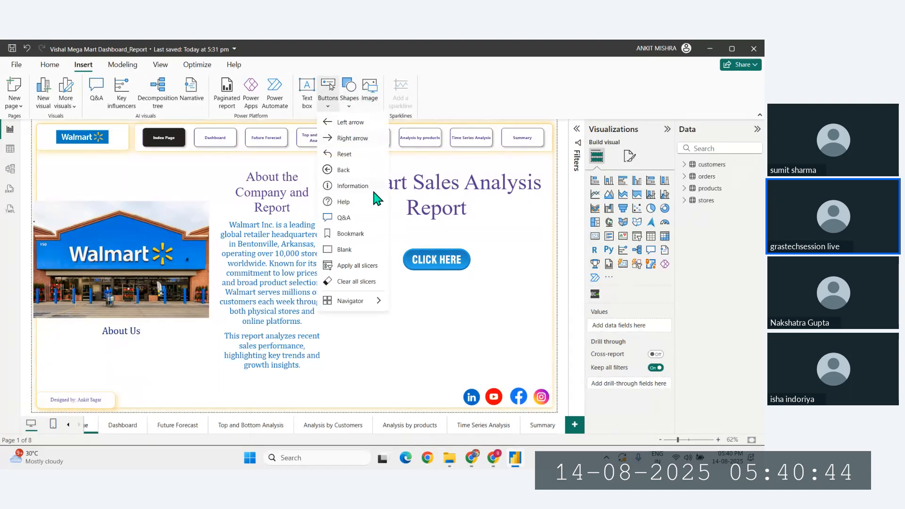
pyautogui.click(344, 250)
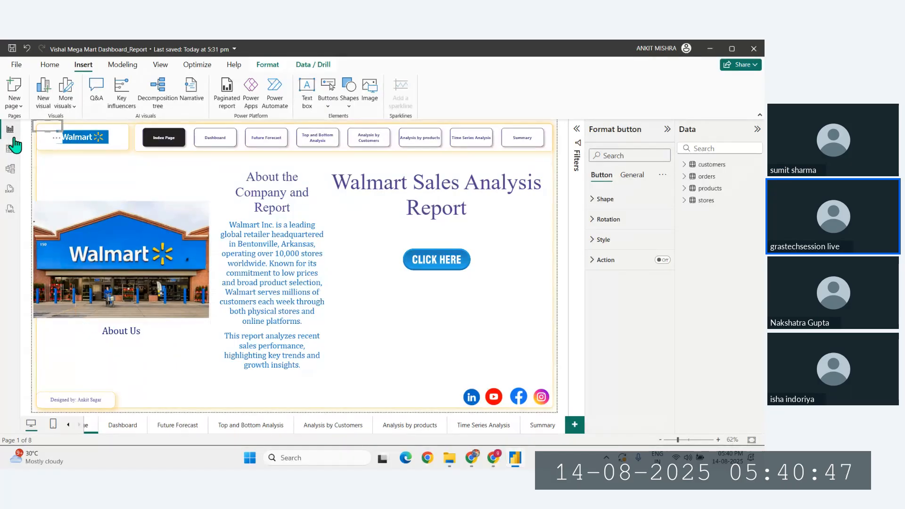
pyautogui.moveTo(45, 123); pyautogui.dragTo(96, 296)
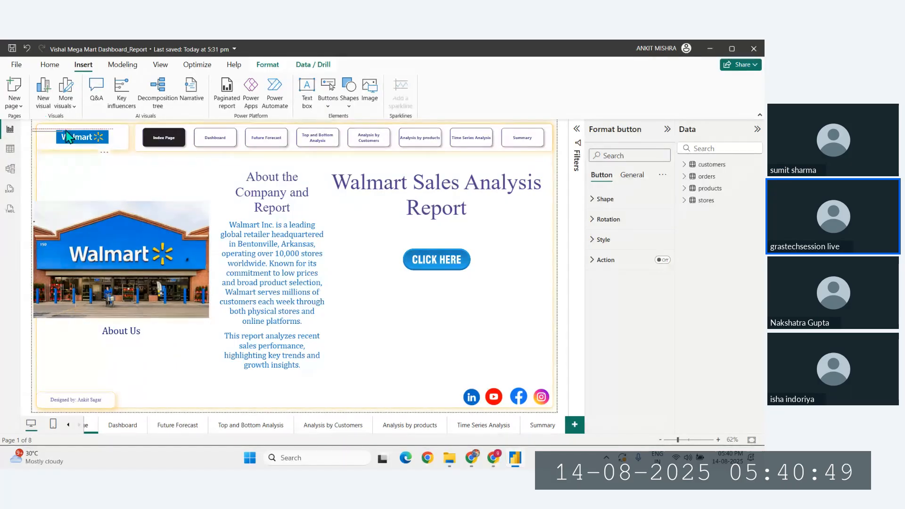
pyautogui.moveTo(66, 131); pyautogui.dragTo(142, 322)
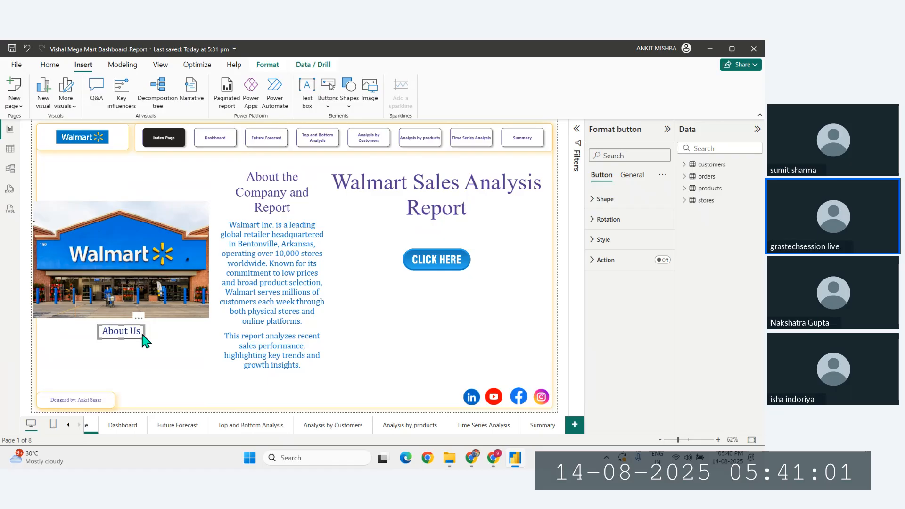
# Enable the blank button's action, set its type to Web URL and enter the Walmart Business page address copied from Chrome
pyautogui.click(653, 260)
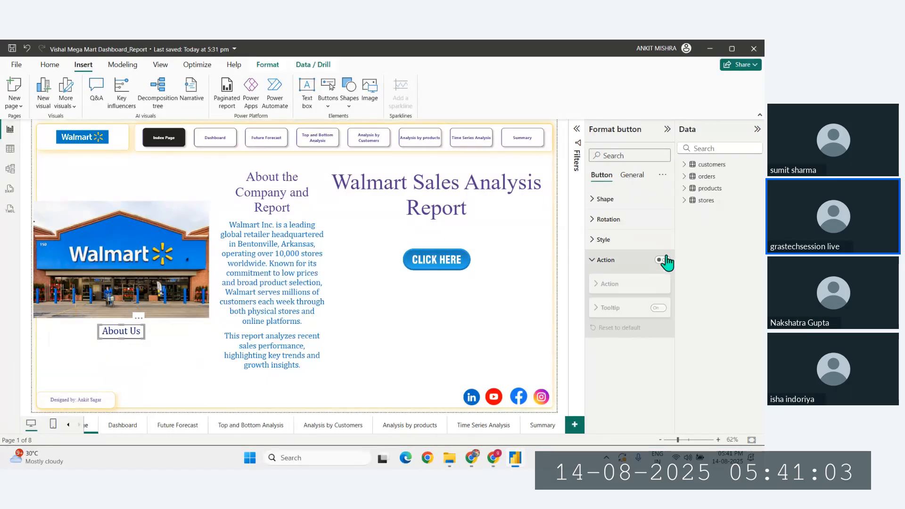
pyautogui.click(663, 260)
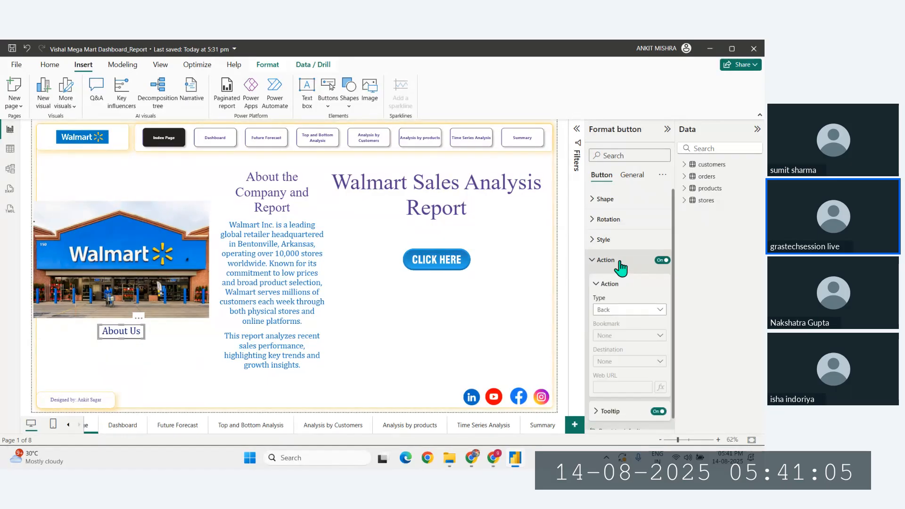
pyautogui.click(623, 310)
pyautogui.click(618, 384)
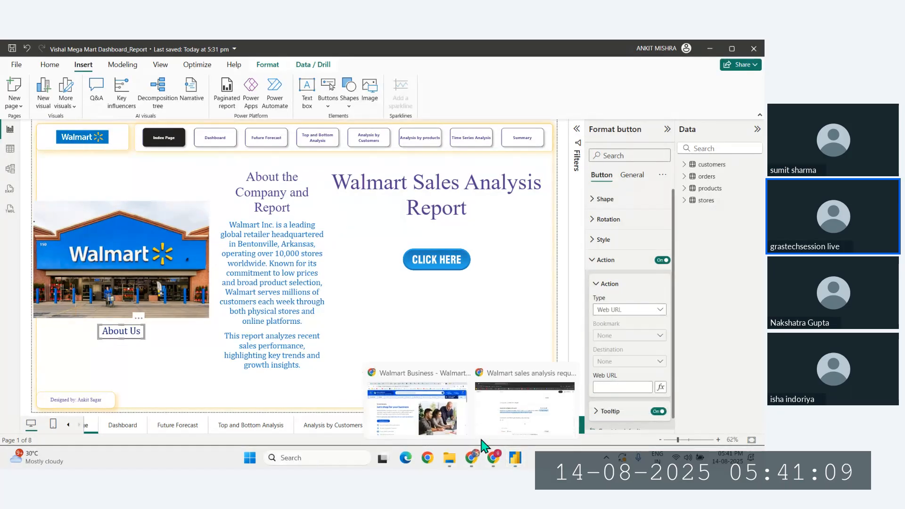
pyautogui.click(473, 458)
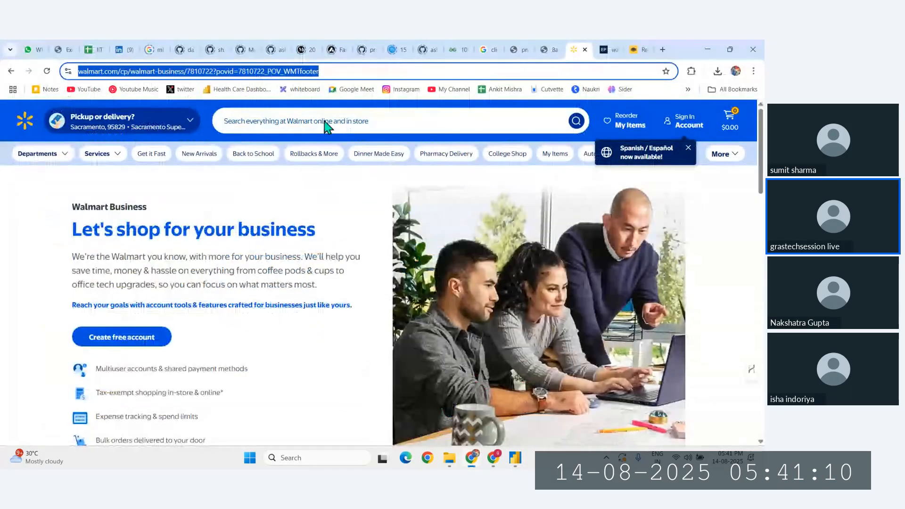
pyautogui.click(516, 458)
pyautogui.click(613, 386)
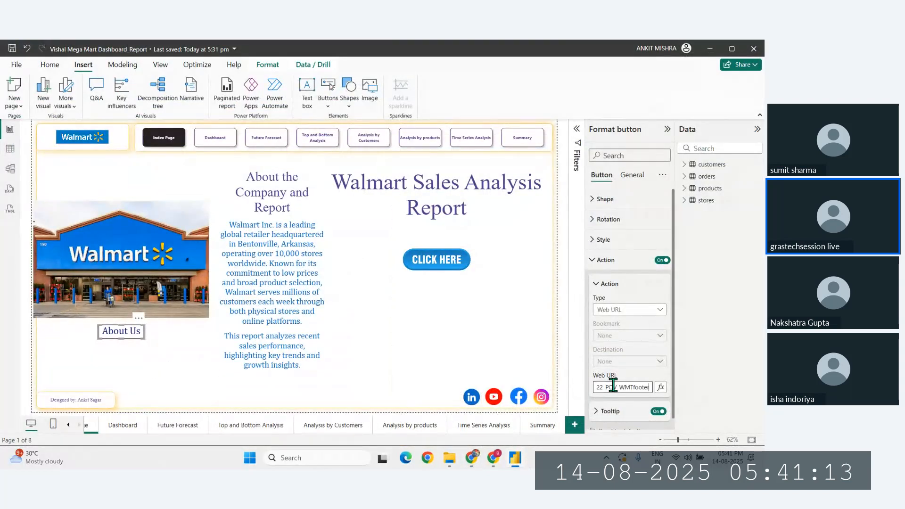
pyautogui.click(25, 372)
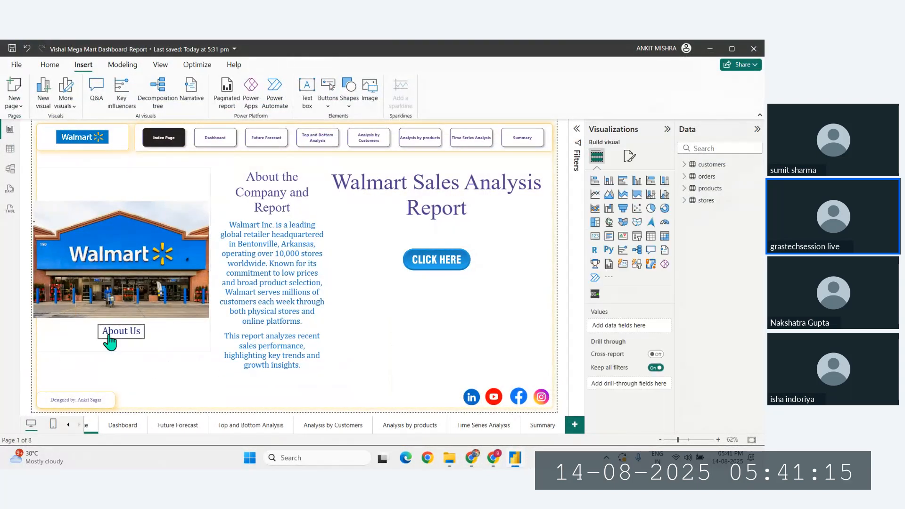
# Turn off the border and the icon in the style of the blank button over the "About Us" text
pyautogui.click(124, 341)
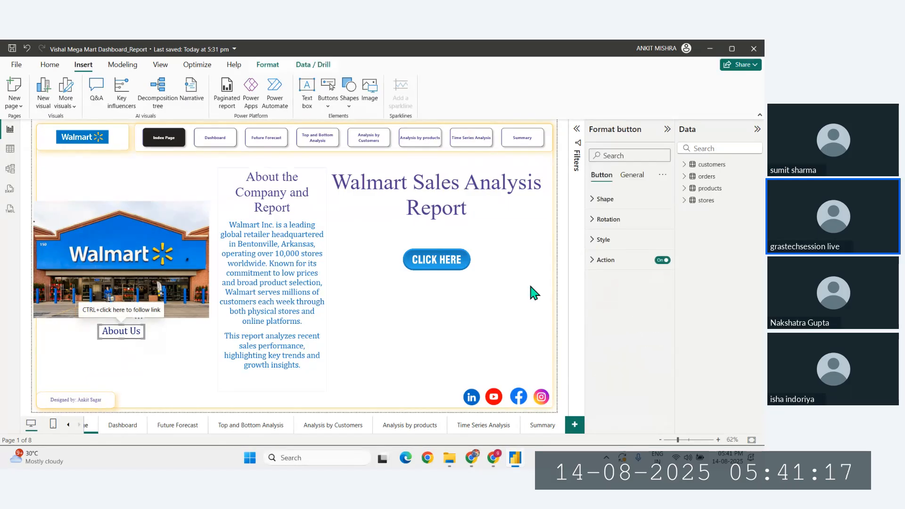
pyautogui.click(605, 206)
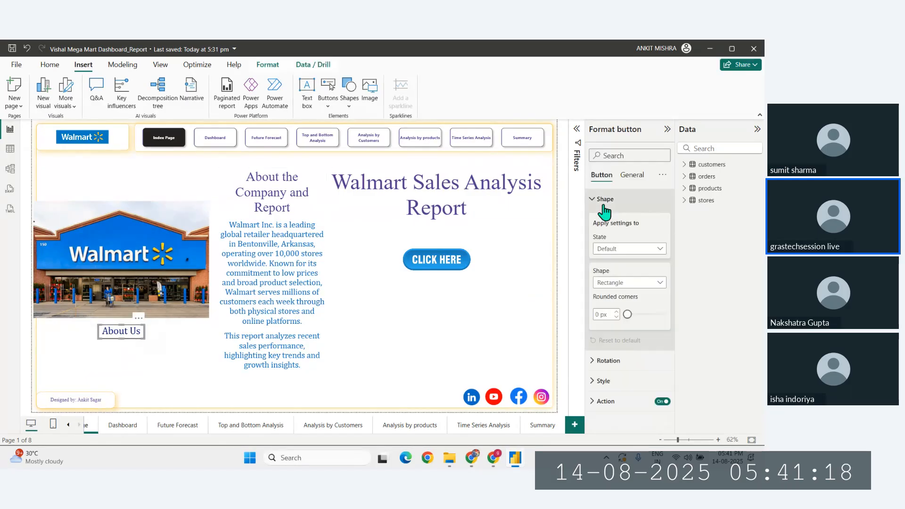
pyautogui.click(606, 361)
pyautogui.scroll(-5, 606, 365)
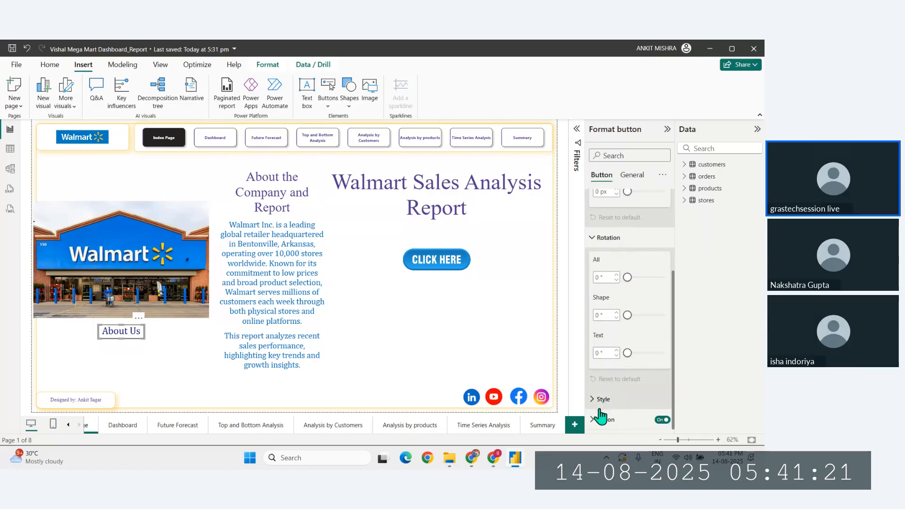
pyautogui.scroll(-5, 613, 373)
pyautogui.scroll(-6, 647, 267)
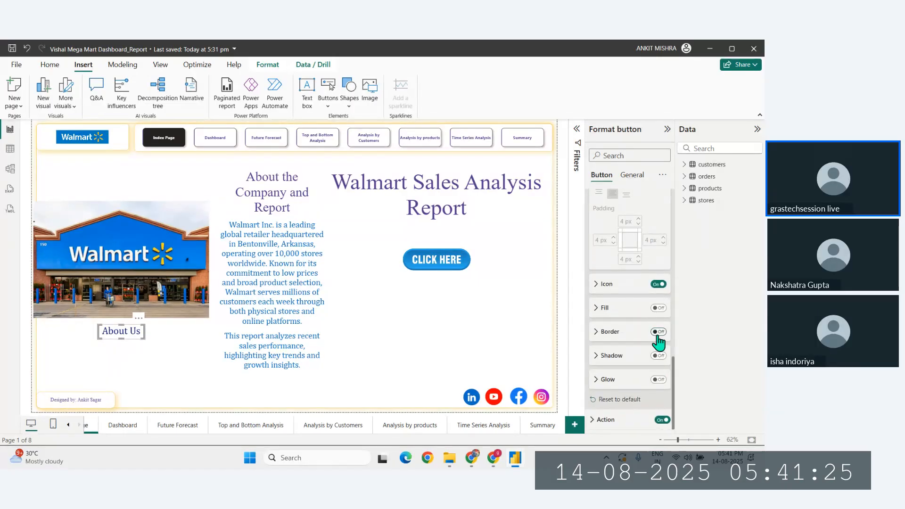
pyautogui.click(660, 286)
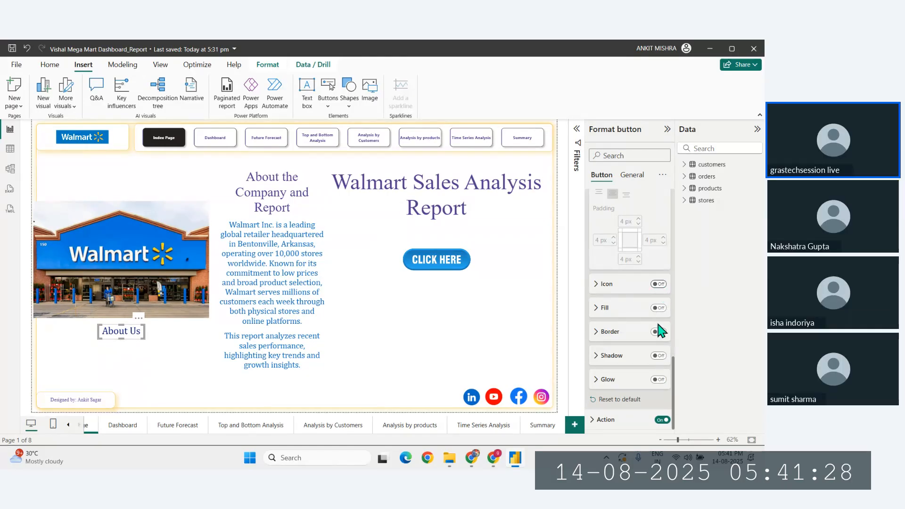
pyautogui.click(28, 330)
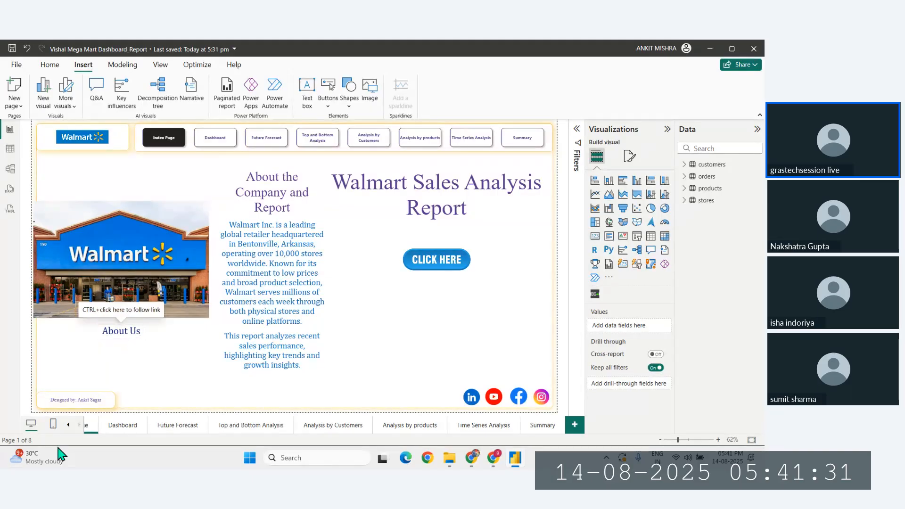
pyautogui.click(71, 456)
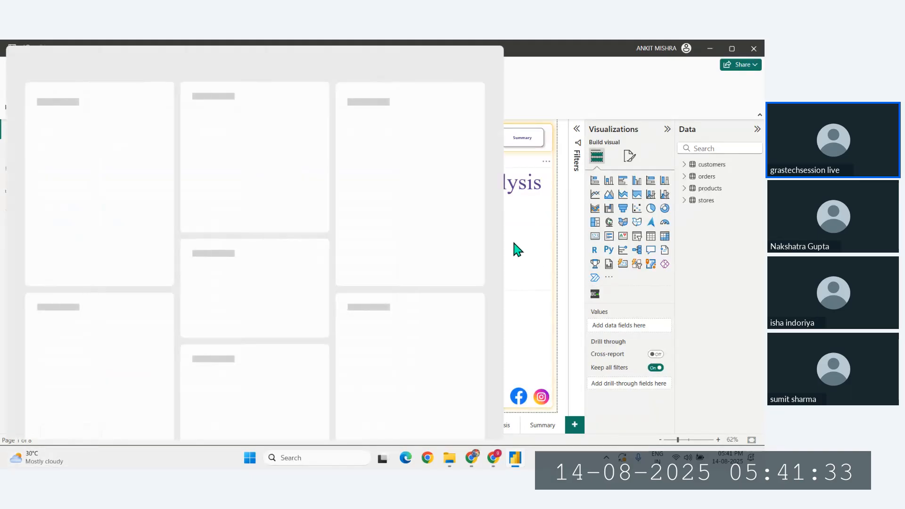
pyautogui.click(542, 204)
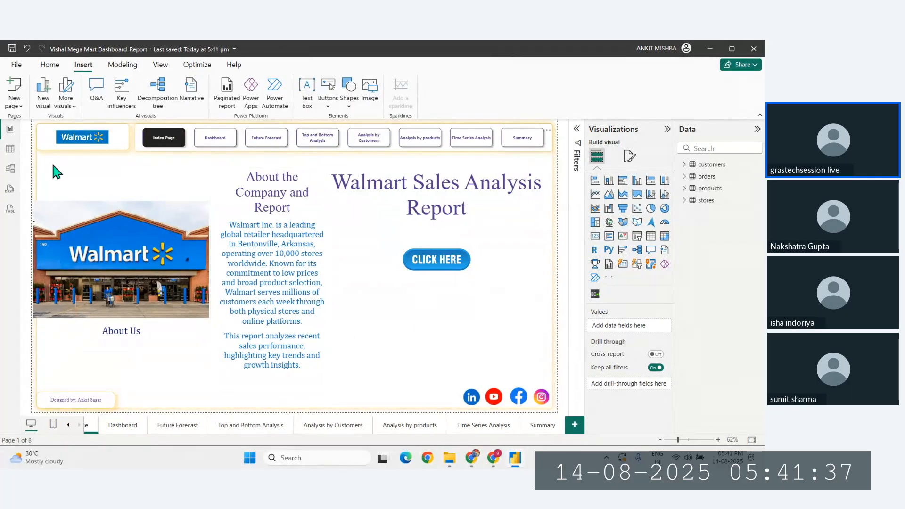
# Lower the storefront image's top edge slightly to free space above it, and deselect the image
pyautogui.click(162, 178)
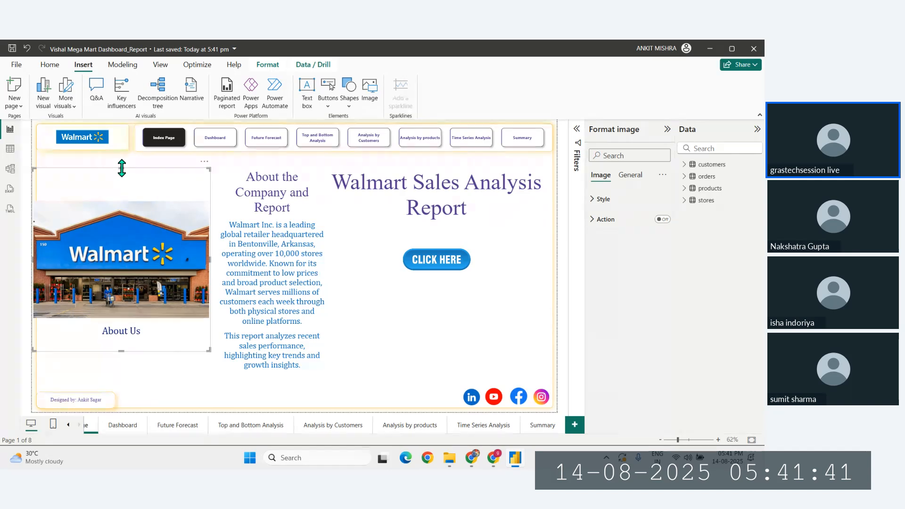
pyautogui.moveTo(121, 168)
pyautogui.mouseDown()
pyautogui.moveTo(127, 202)
pyautogui.moveTo(126, 177)
pyautogui.mouseUp()
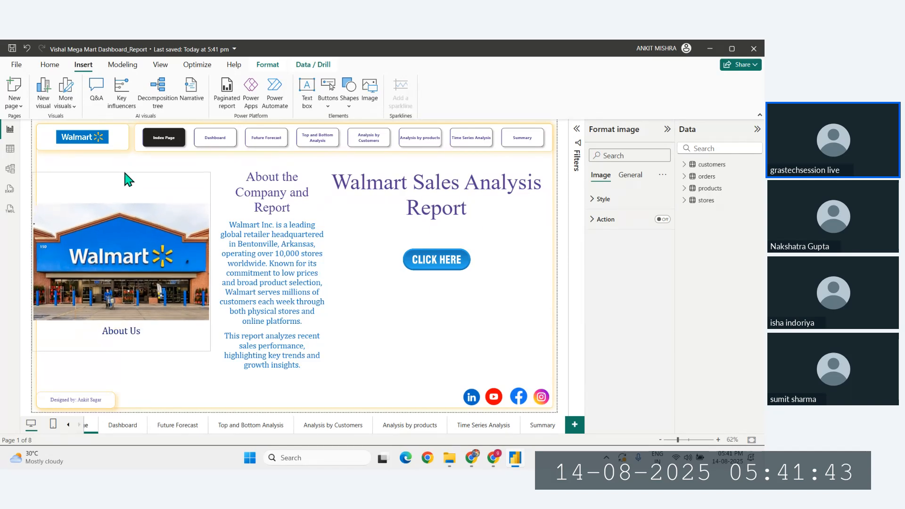
pyautogui.click(27, 213)
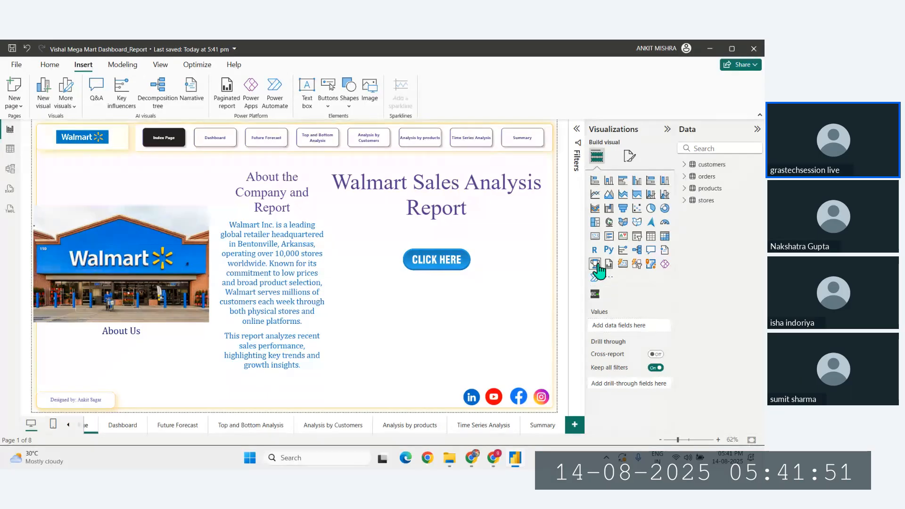
# Insert a Q&A visual above the storefront image and shape it into a slim bar as wide as the image
pyautogui.click(650, 251)
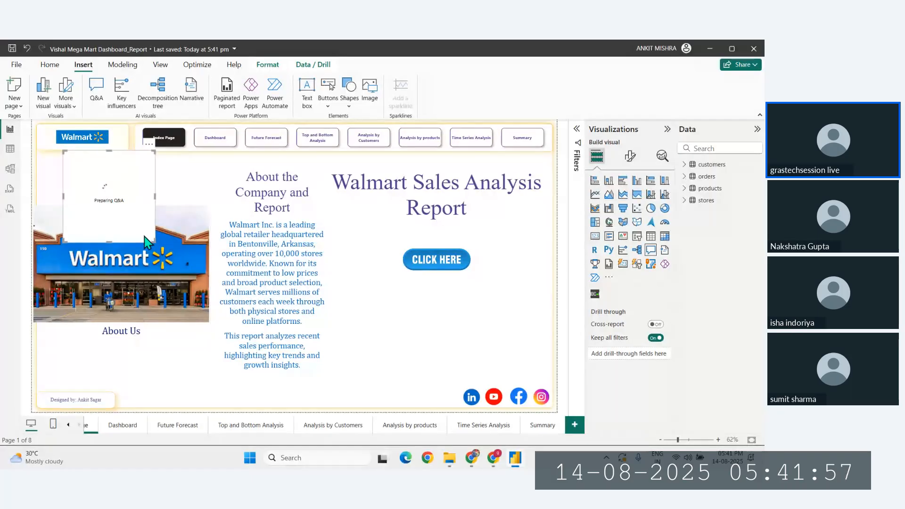
pyautogui.moveTo(147, 242); pyautogui.dragTo(244, 194)
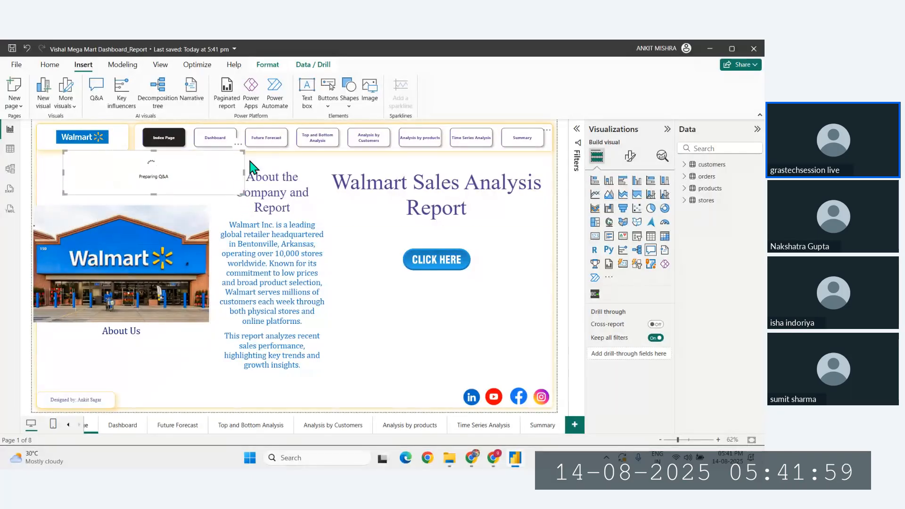
pyautogui.moveTo(238, 151); pyautogui.dragTo(213, 150)
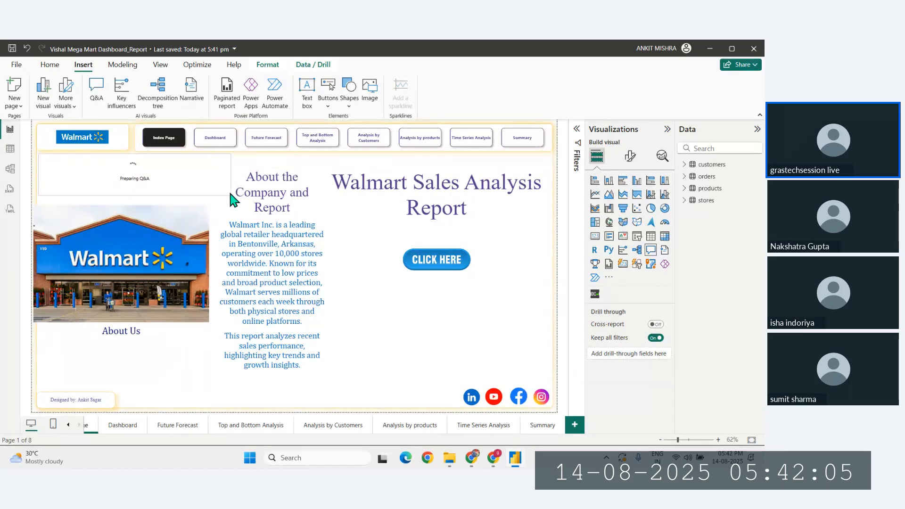
pyautogui.moveTo(219, 197); pyautogui.dragTo(208, 166)
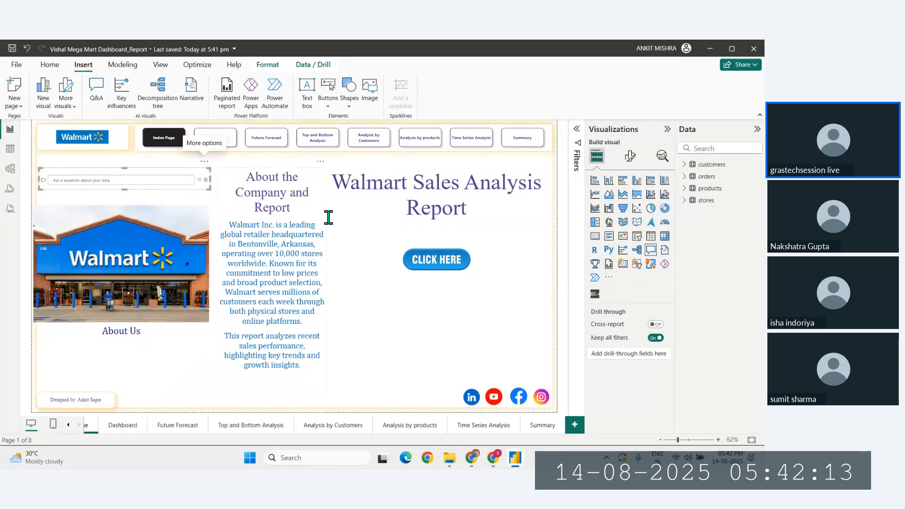
# Try to copy the page navigator's formatting onto the Q&A visual with the format painter, and undo the change
pyautogui.click(291, 140)
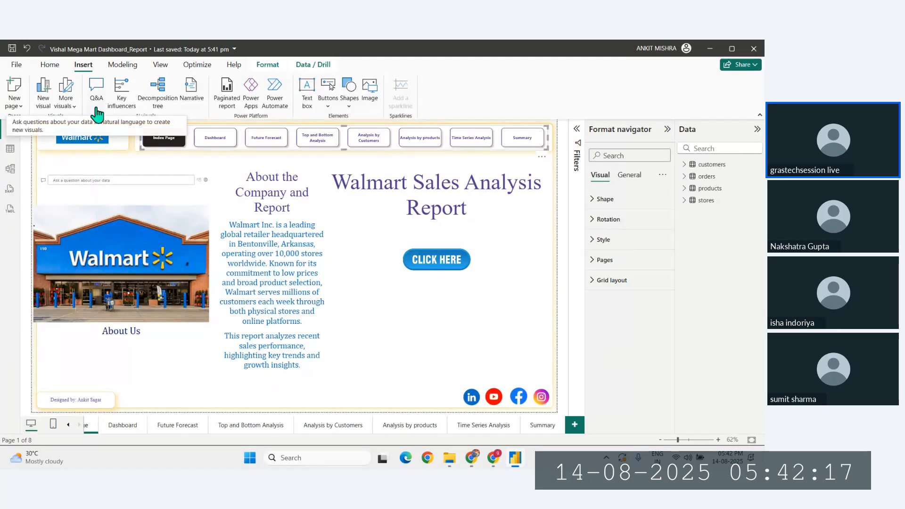
pyautogui.click(51, 65)
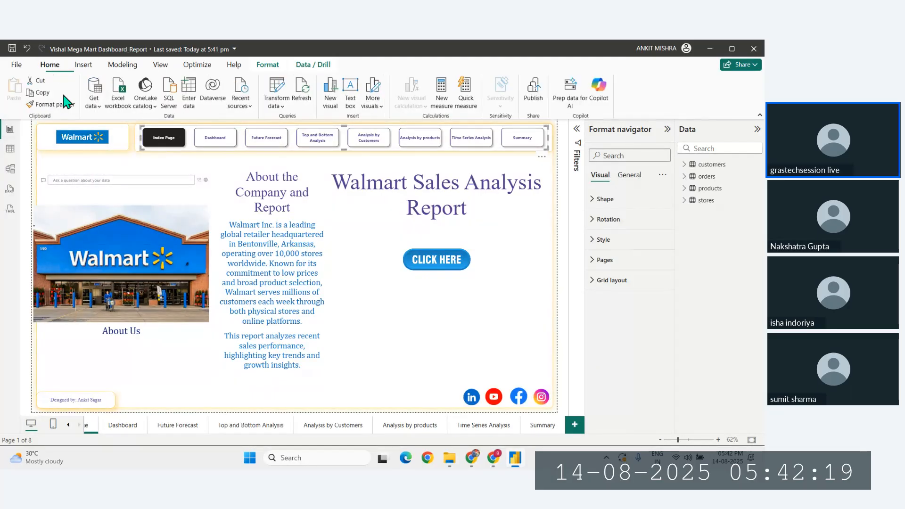
pyautogui.click(66, 105)
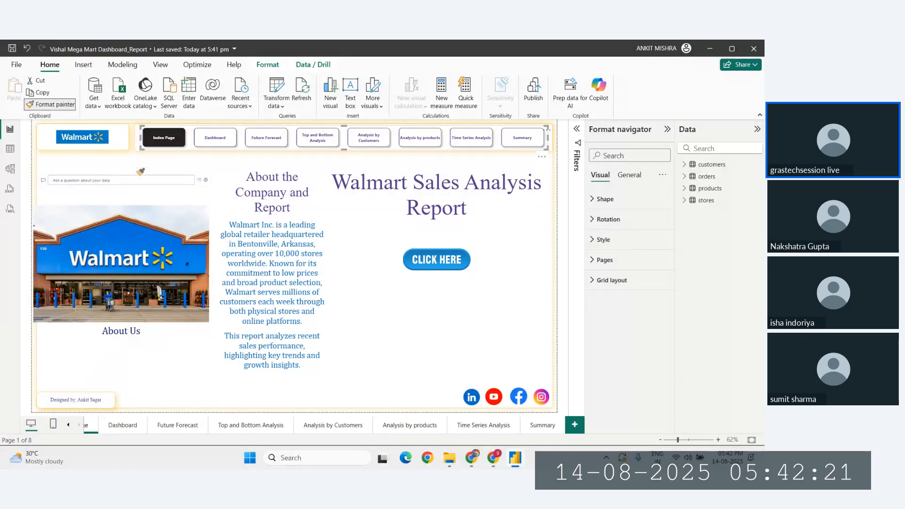
pyautogui.click(139, 175)
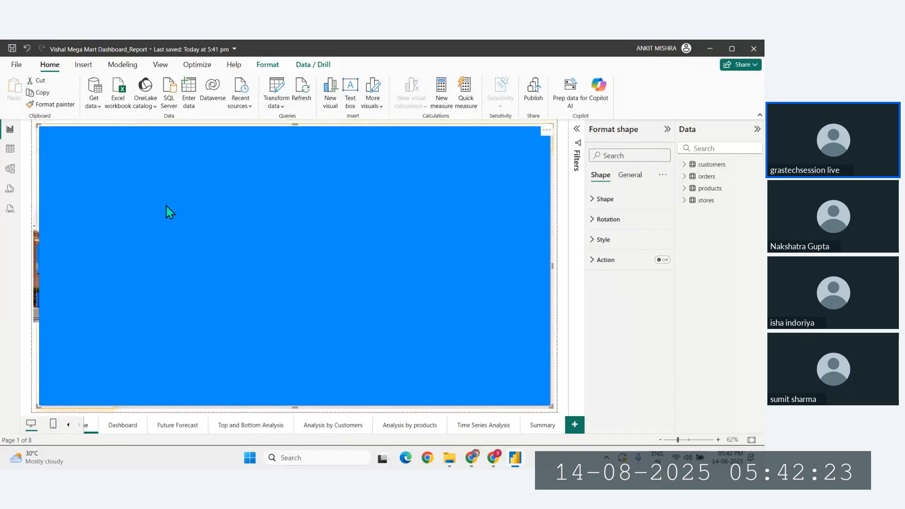
pyautogui.hotkey('ctrl', 'z')
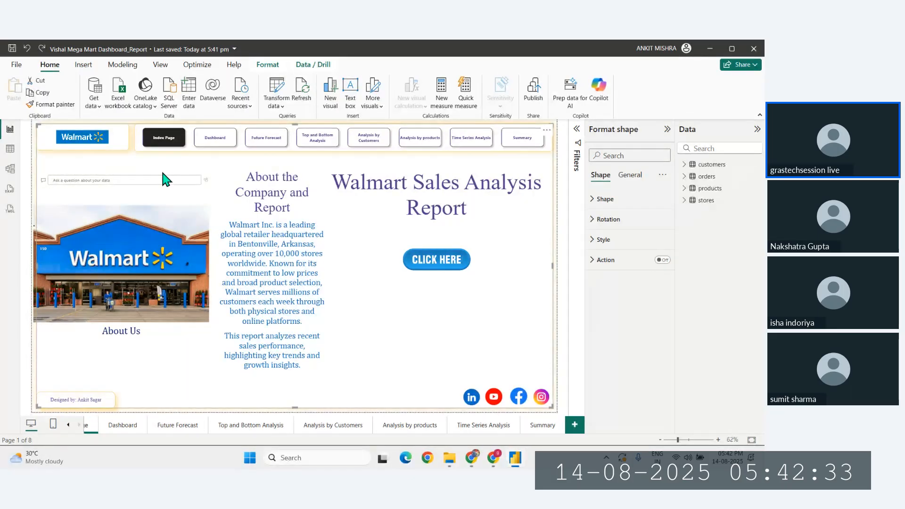
pyautogui.click(24, 263)
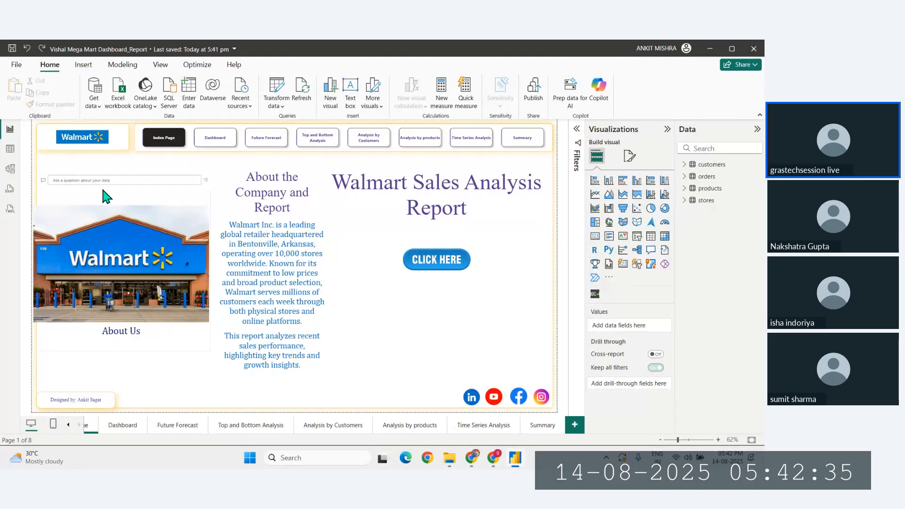
# Try to copy the formatting of the shape behind the Walmart logo onto the Q&A visual
pyautogui.click(128, 172)
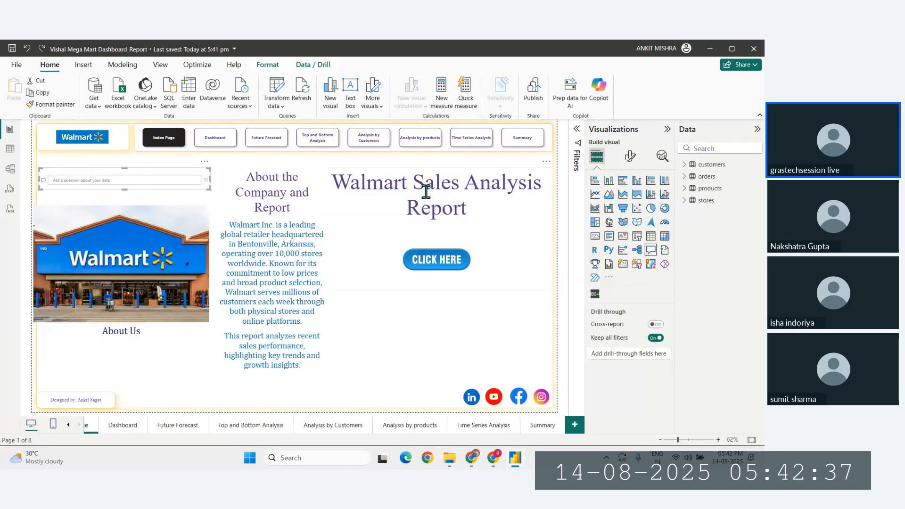
pyautogui.click(127, 146)
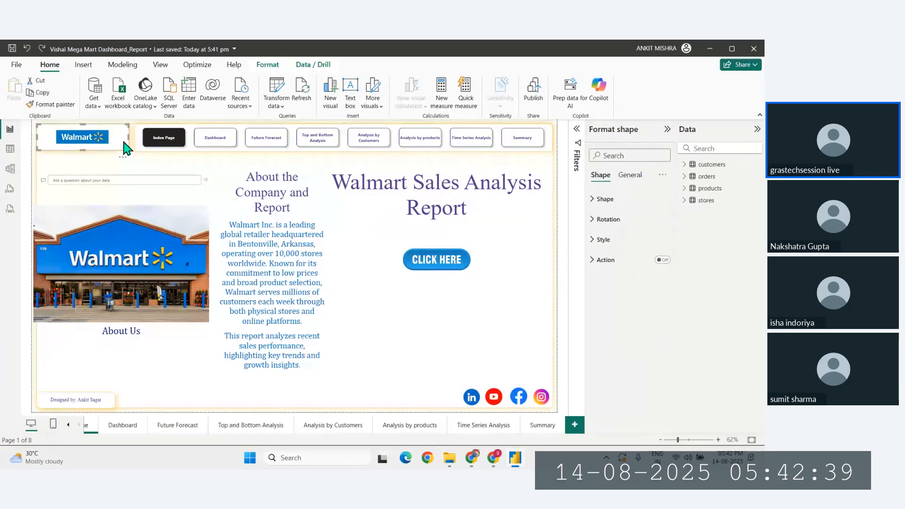
pyautogui.click(50, 104)
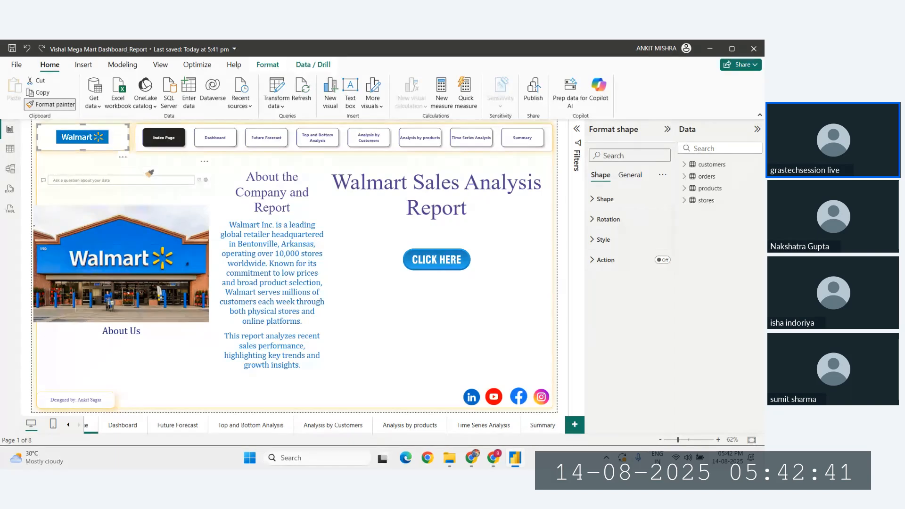
pyautogui.click(146, 172)
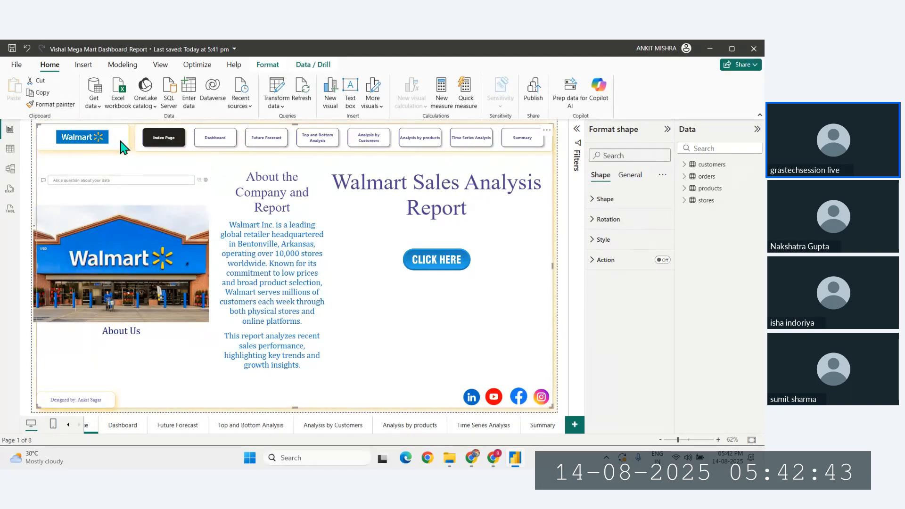
pyautogui.press('Escape')
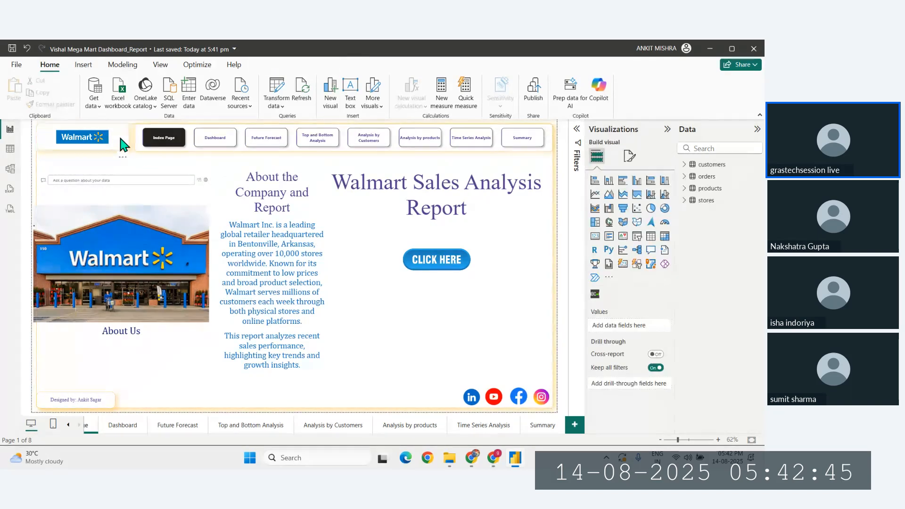
# Apply the logo background shape's formatting to the Q&A visual with the format painter and deselect it
pyautogui.click(120, 139)
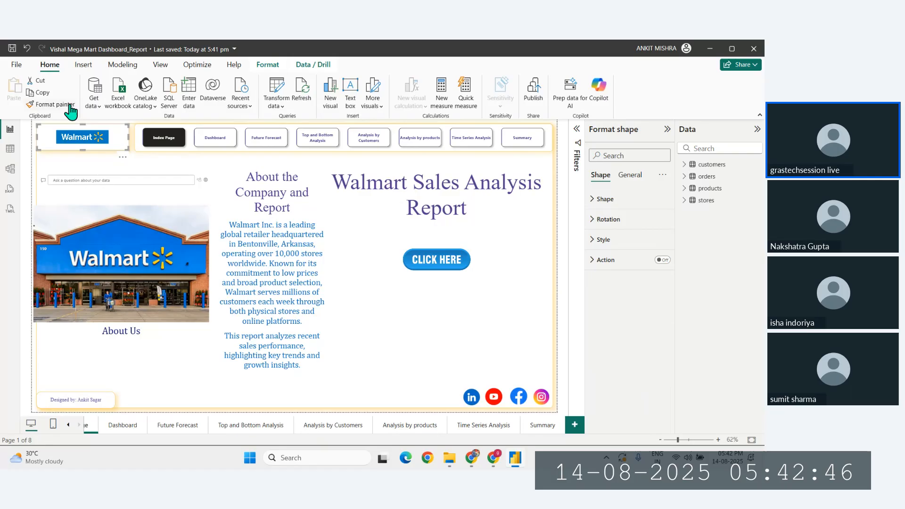
pyautogui.click(138, 179)
pyautogui.press('Escape')
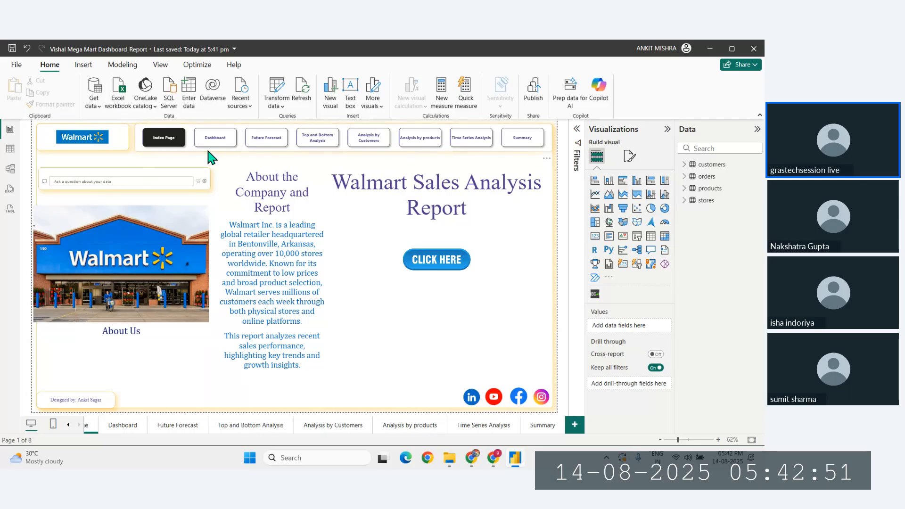
pyautogui.click(206, 188)
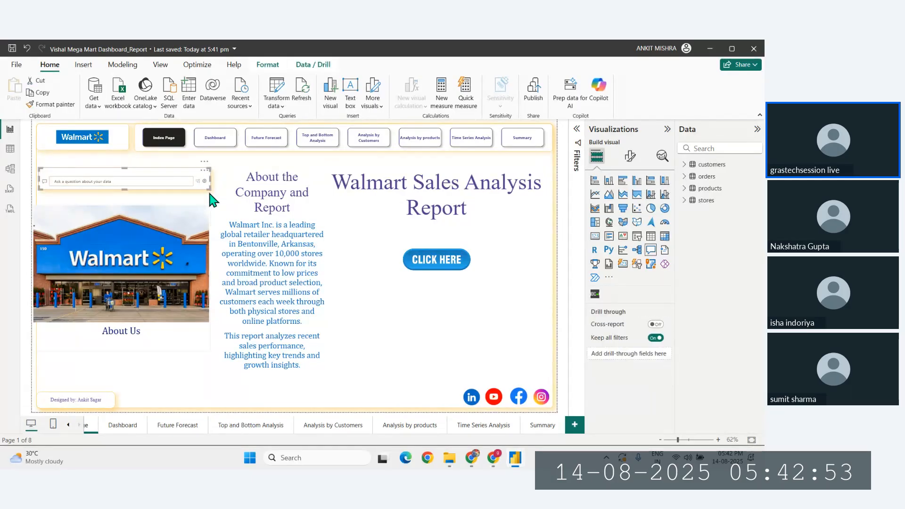
pyautogui.click(212, 201)
pyautogui.click(31, 218)
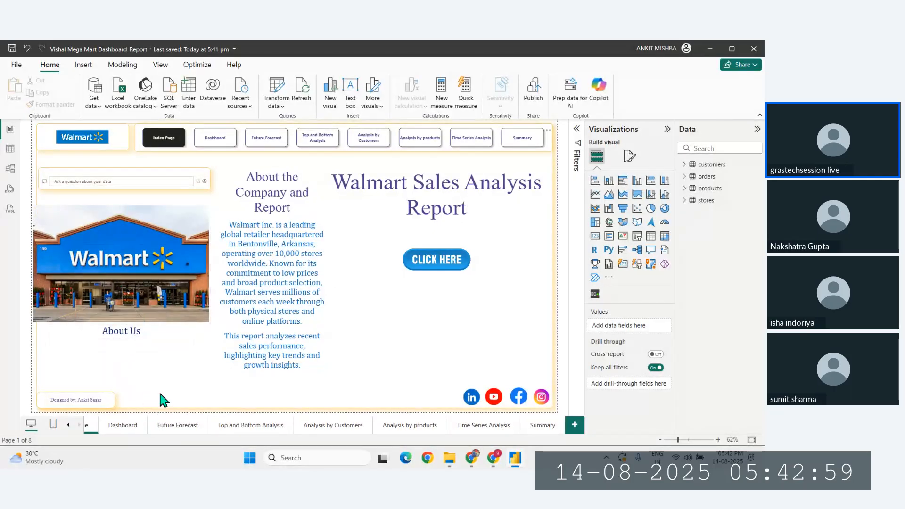
# Move the "About Us" text box slightly lower beneath the storefront image and realign its blank link button over the words
pyautogui.click(142, 336)
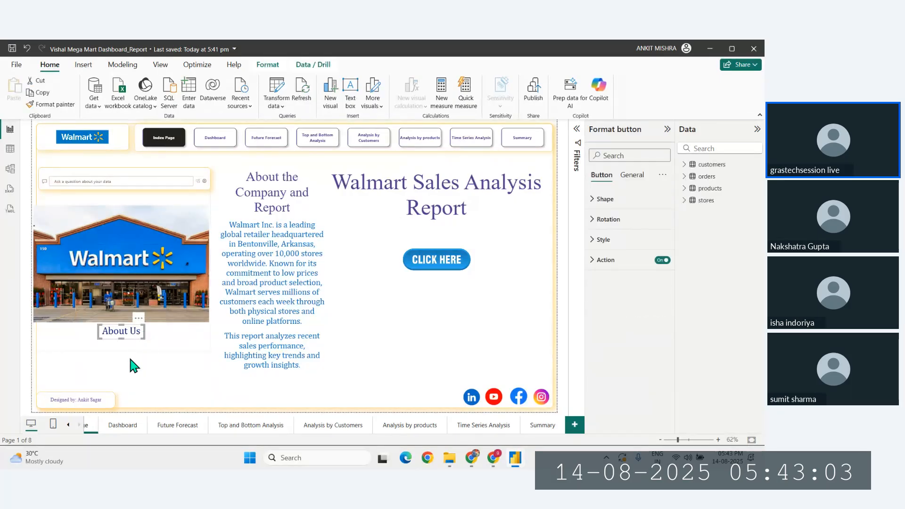
pyautogui.click(27, 357)
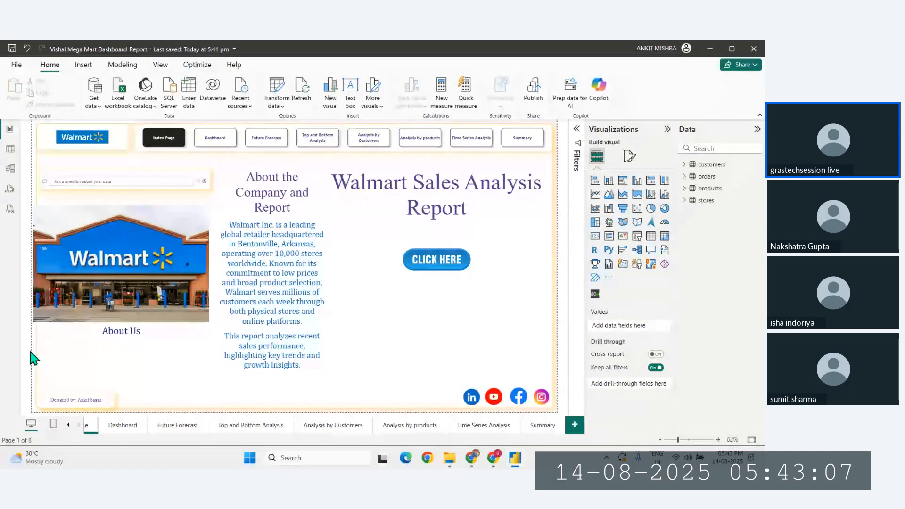
pyautogui.click(142, 334)
pyautogui.click(163, 333)
pyautogui.moveTo(189, 321); pyautogui.dragTo(189, 331)
pyautogui.click(132, 333)
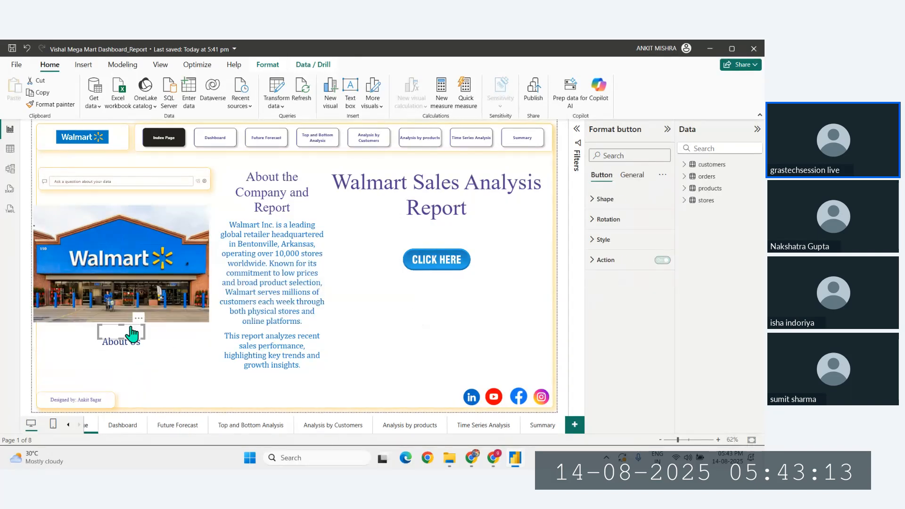
pyautogui.moveTo(135, 335); pyautogui.dragTo(135, 344)
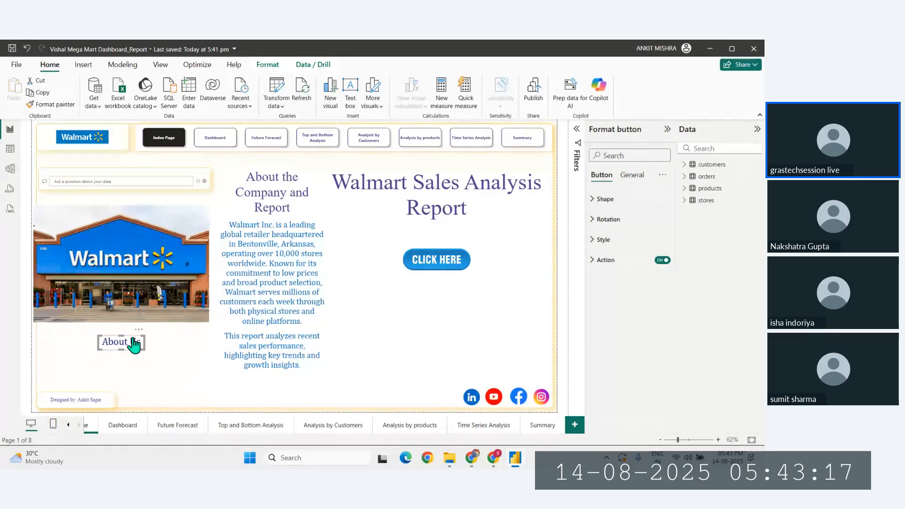
# Group the "About Us" text box with the blank button covering it, and deselect the group
pyautogui.click(161, 348)
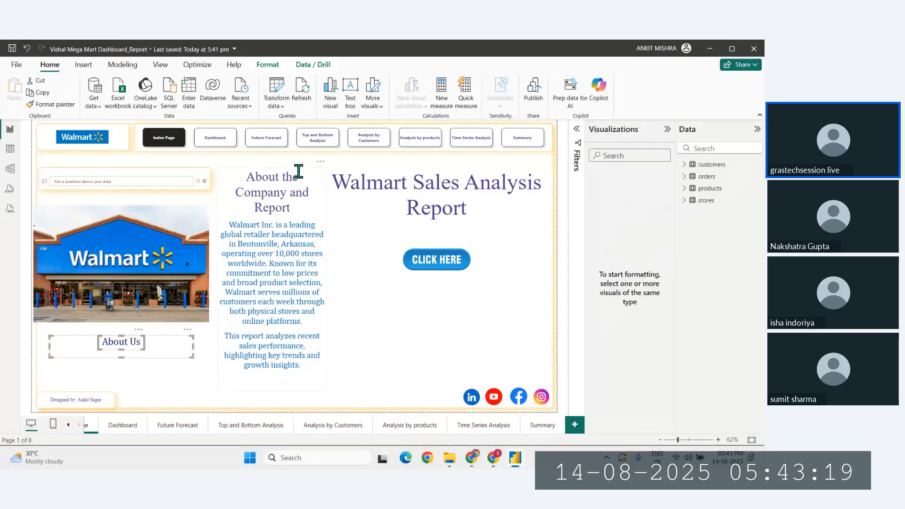
pyautogui.click(303, 64)
pyautogui.click(268, 66)
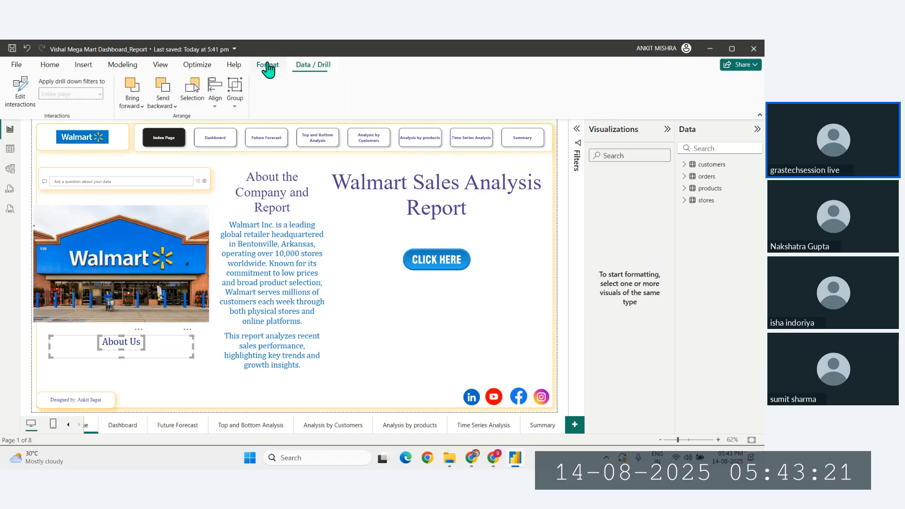
pyautogui.click(235, 105)
pyautogui.click(248, 121)
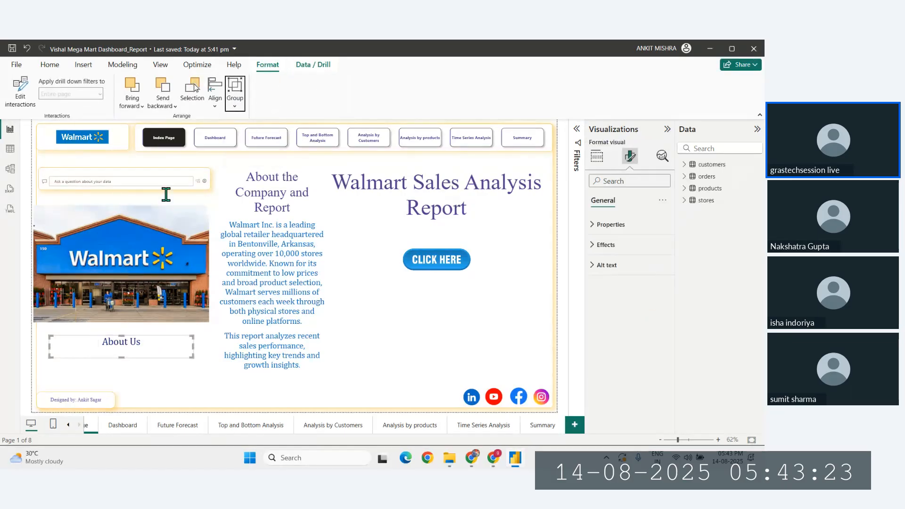
pyautogui.click(28, 340)
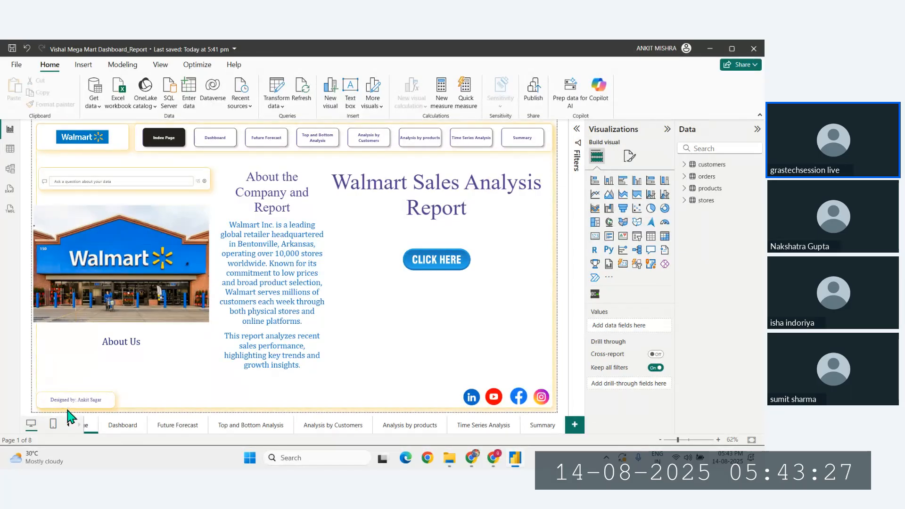
# Make the Q&A visual slightly taller while keeping its width aligned with the storefront image
pyautogui.click(198, 186)
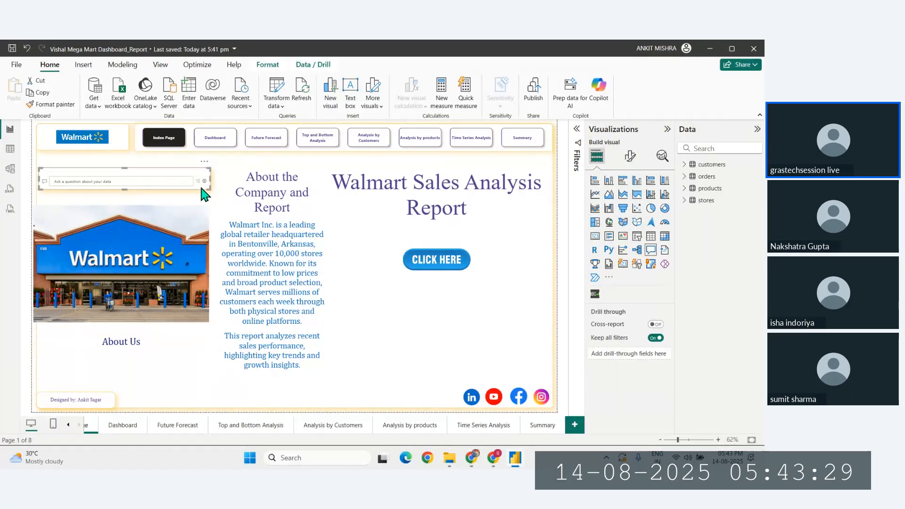
pyautogui.moveTo(209, 189); pyautogui.dragTo(209, 192)
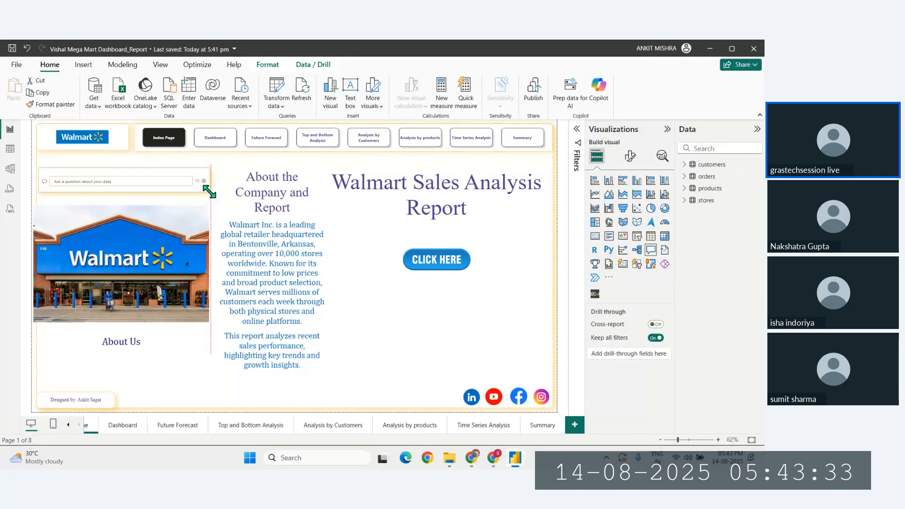
pyautogui.click(26, 273)
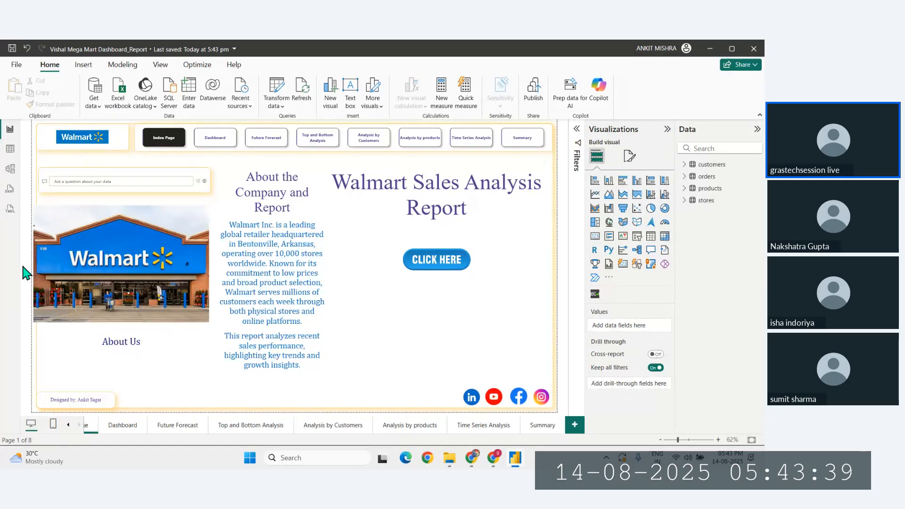
# Ask the Q&A visual for "total sales", then shrink the enlarged visual back to a slim bar
pyautogui.click(92, 183)
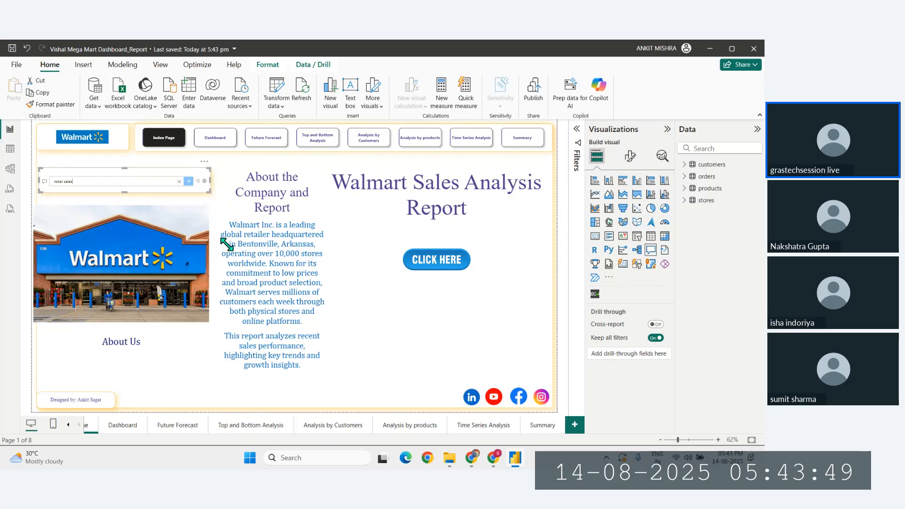
pyautogui.moveTo(231, 263); pyautogui.dragTo(209, 193)
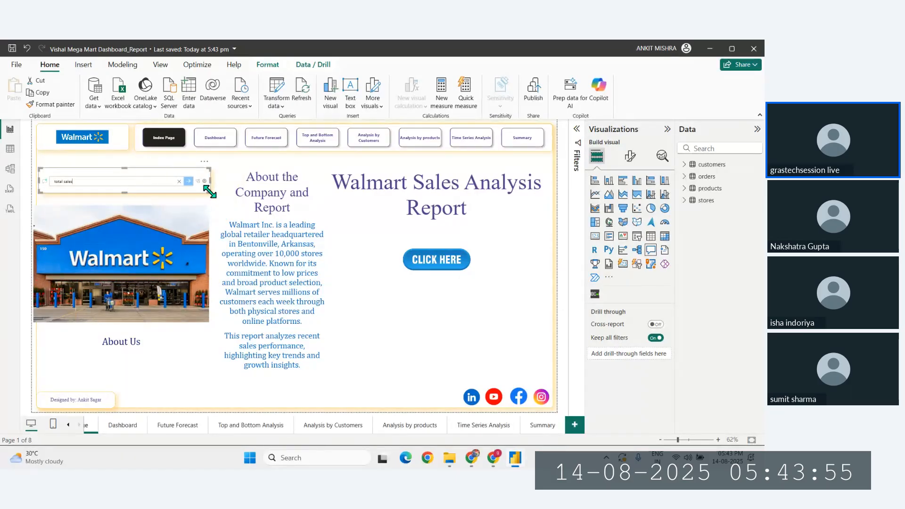
# Try enlarging the Q&A visual to display the "total sales" answer, then undo the resize
pyautogui.moveTo(212, 196); pyautogui.dragTo(244, 258)
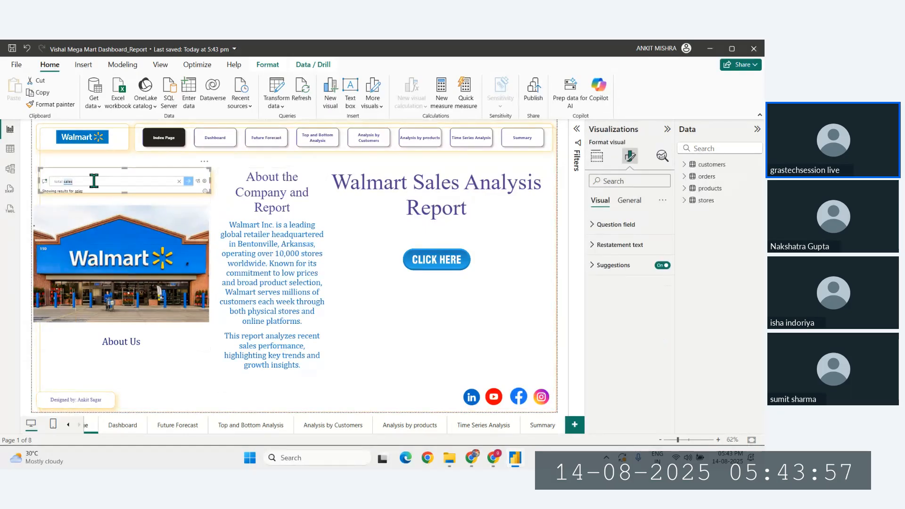
pyautogui.moveTo(210, 193); pyautogui.dragTo(235, 241)
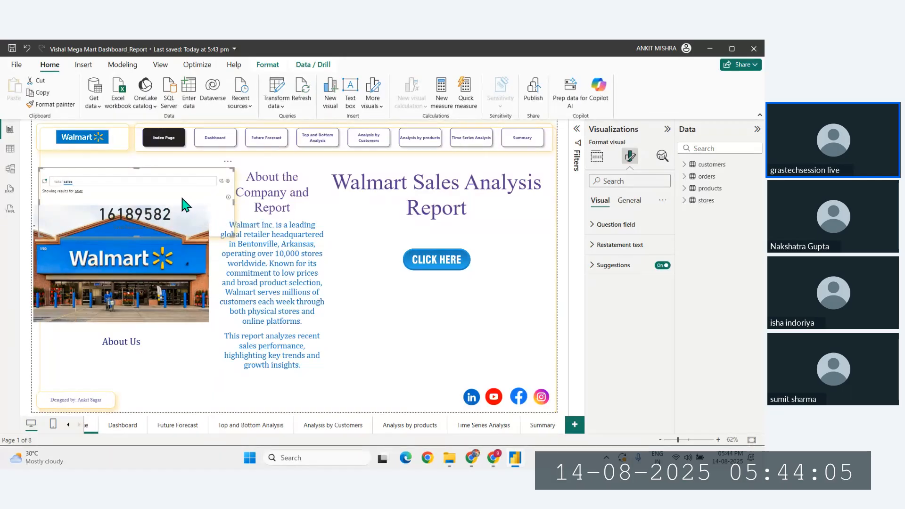
pyautogui.hotkey('ctrl', 'z')
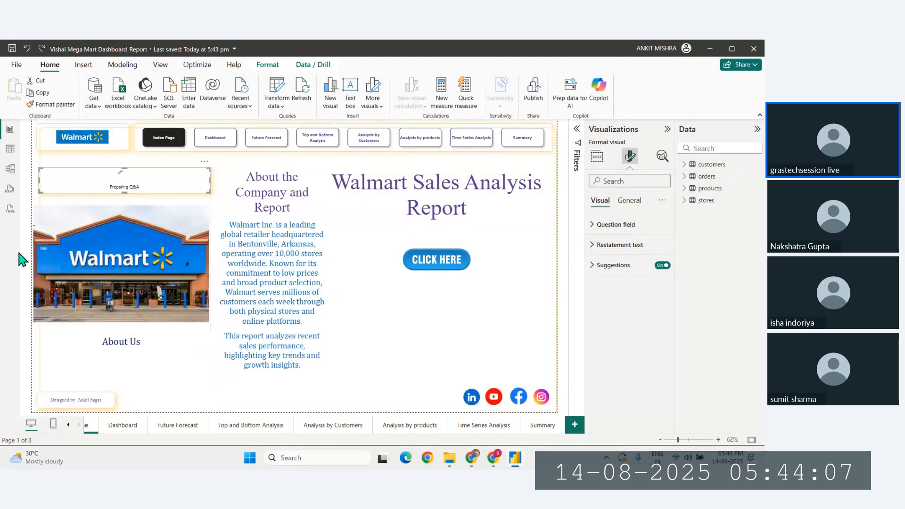
pyautogui.click(24, 254)
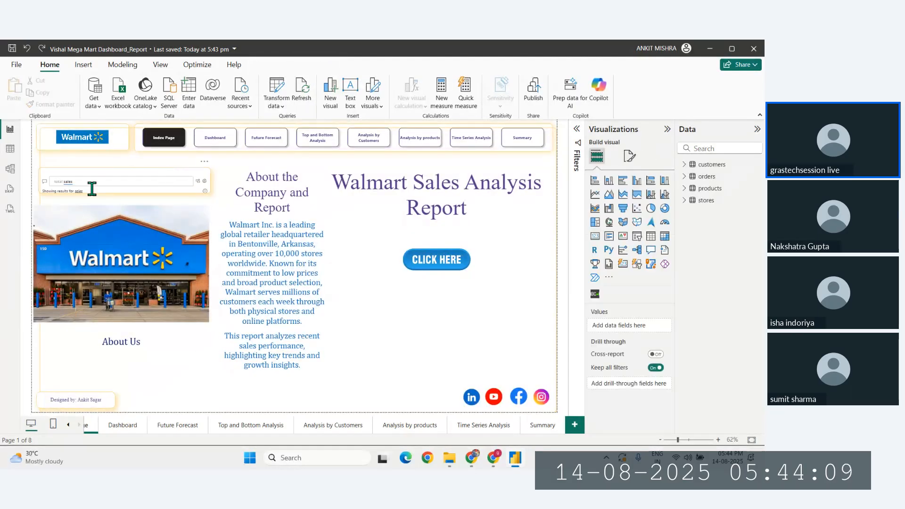
# Clear the question from the Q&A visual and deselect it
pyautogui.click(179, 182)
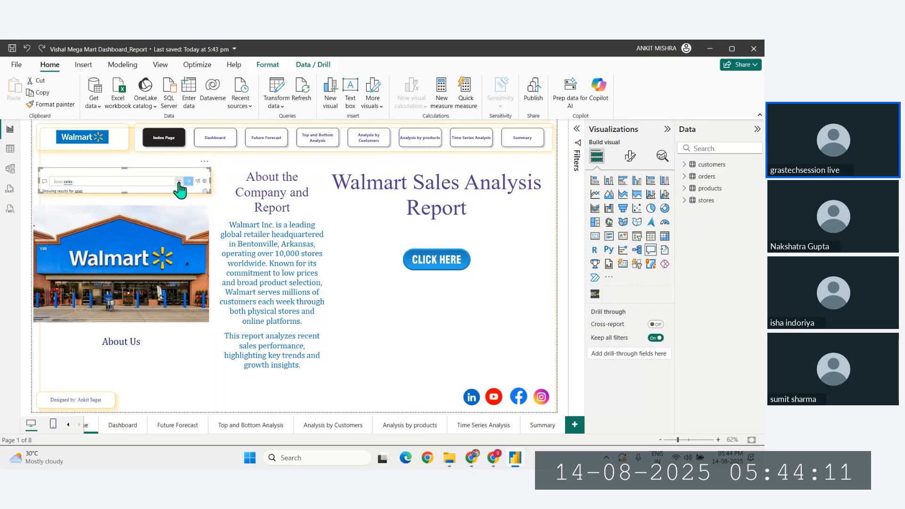
pyautogui.click(179, 182)
pyautogui.click(28, 246)
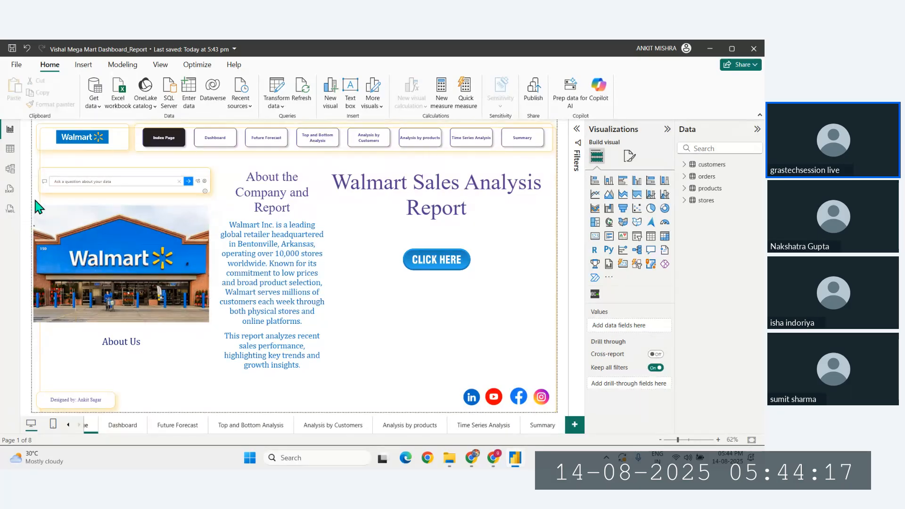
# Undo the Q&A visual's shift and the preceding edits back through the grouping and repositioning of "About Us"
pyautogui.click(206, 180)
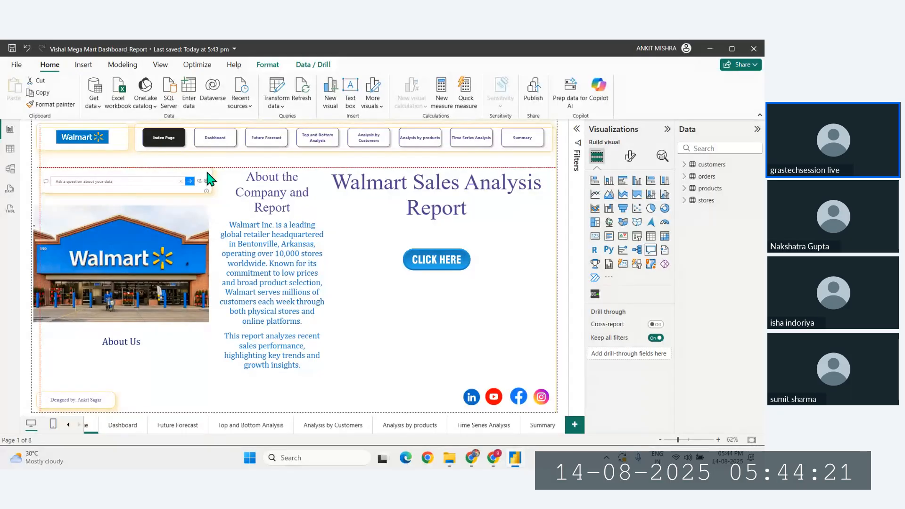
pyautogui.click(26, 375)
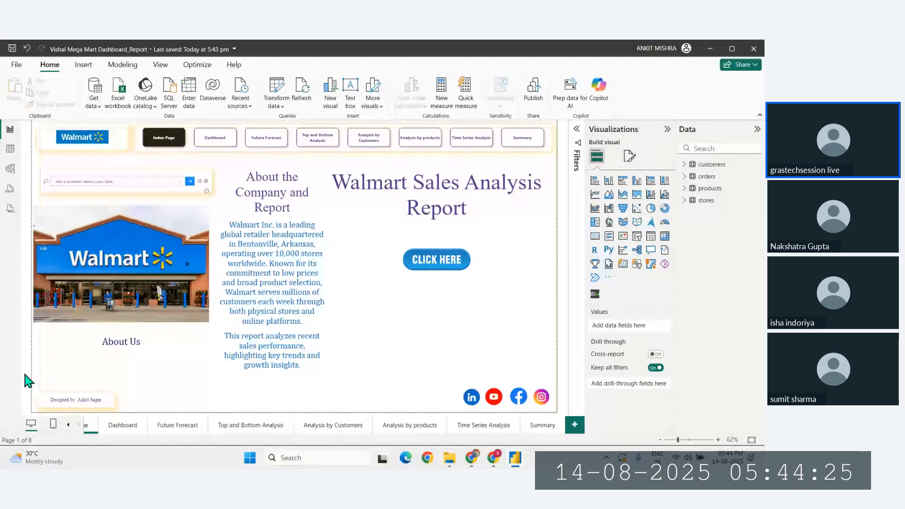
pyautogui.hotkey('ctrl', 'z')
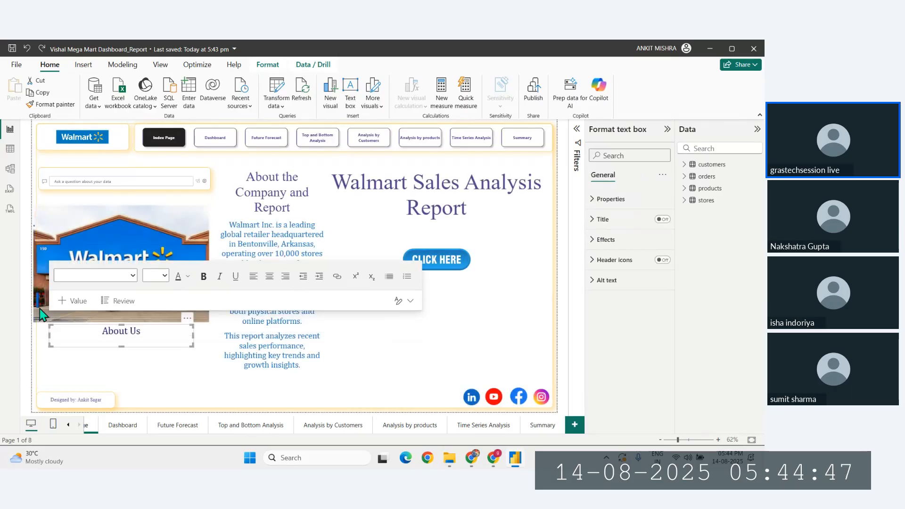
# Narrow the storefront image so its left edge aligns with the Q&A visual, and deselect it
pyautogui.click(103, 247)
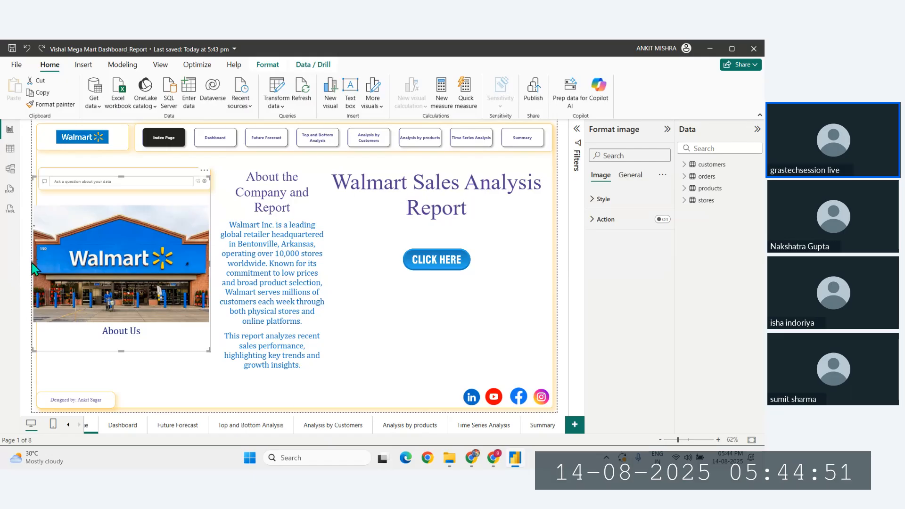
pyautogui.moveTo(32, 264); pyautogui.dragTo(38, 262)
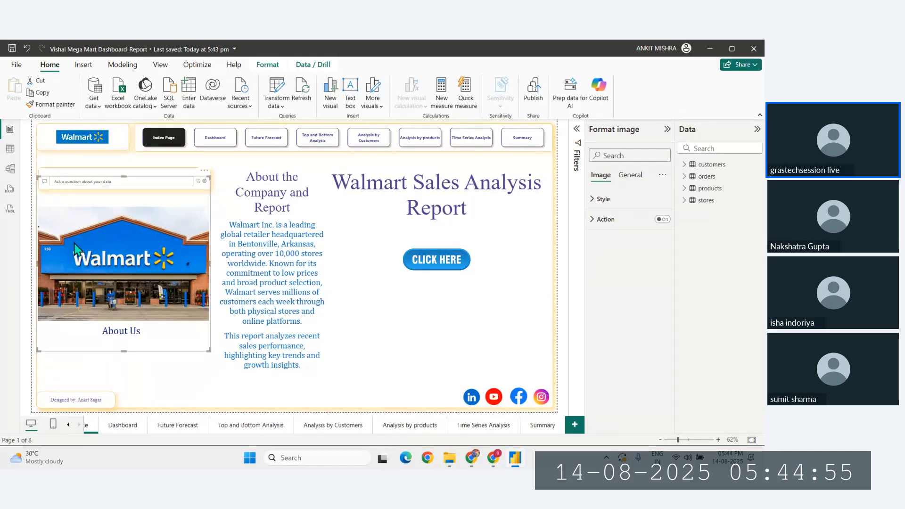
pyautogui.click(128, 342)
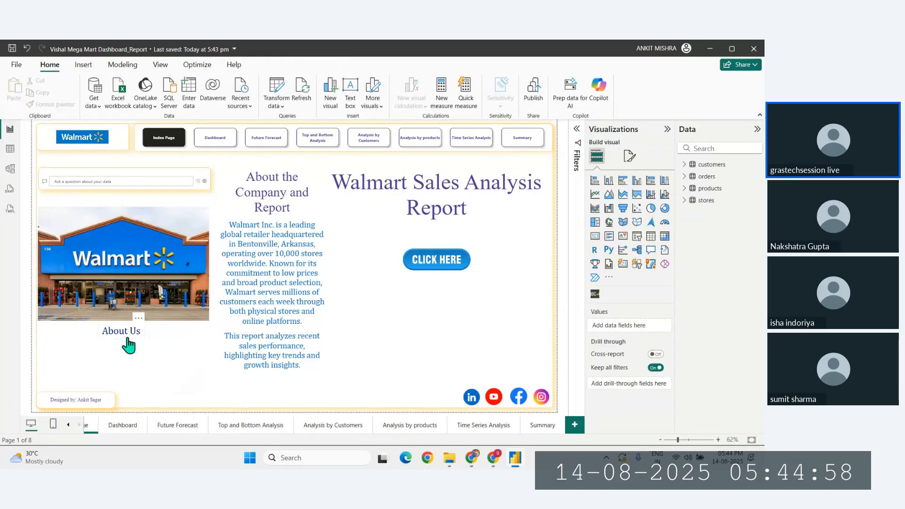
# Move the "About Us" text box slightly lower below the image and realign the blank link button over its words
pyautogui.click(152, 338)
pyautogui.moveTo(190, 321); pyautogui.dragTo(191, 328)
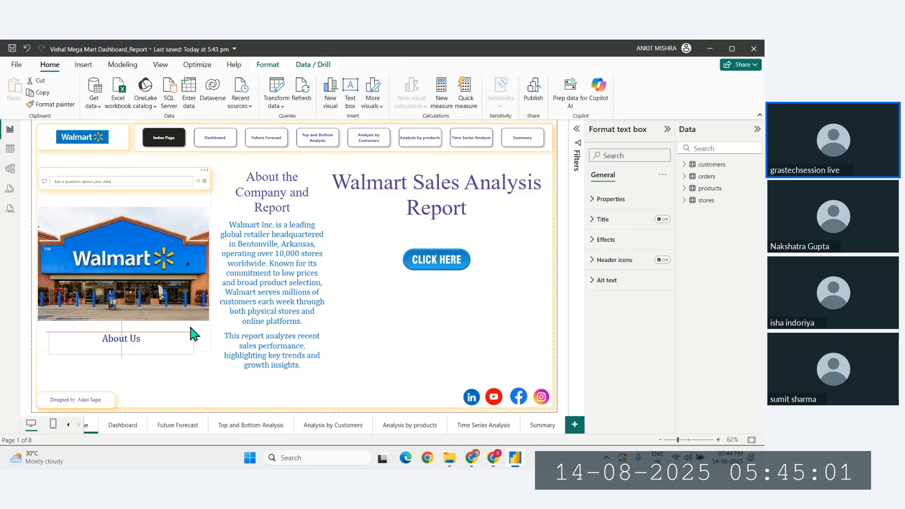
pyautogui.click(131, 338)
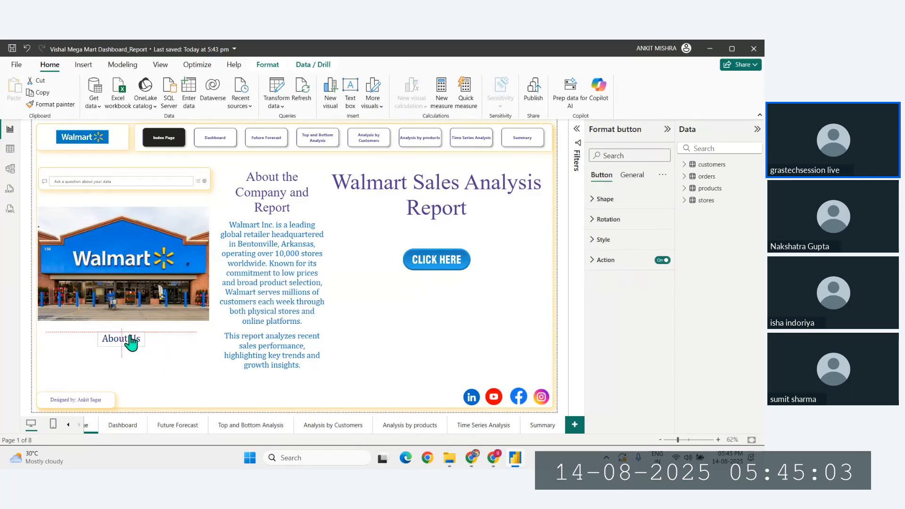
# Group the blank link button with the "About Us" text box and clear the selection
pyautogui.keyDown('ctrl'); pyautogui.click(171, 343); pyautogui.keyUp('ctrl')
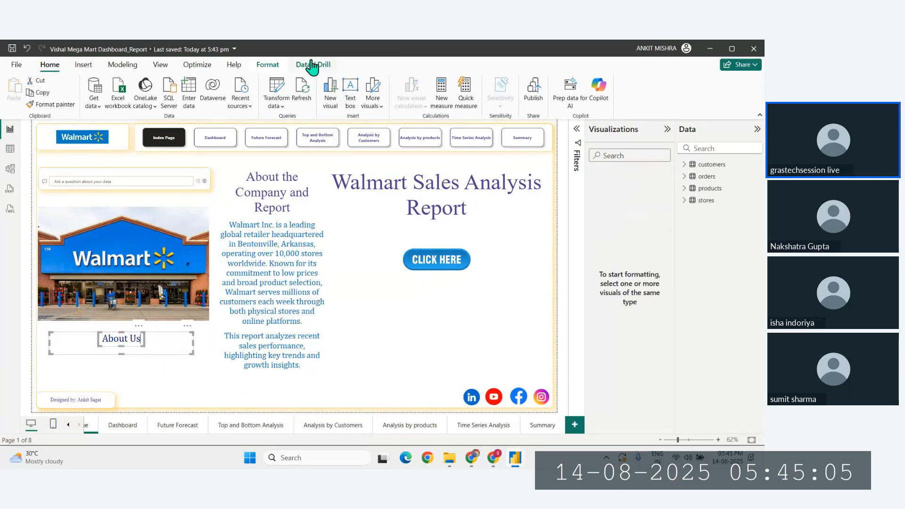
pyautogui.click(268, 65)
pyautogui.click(235, 92)
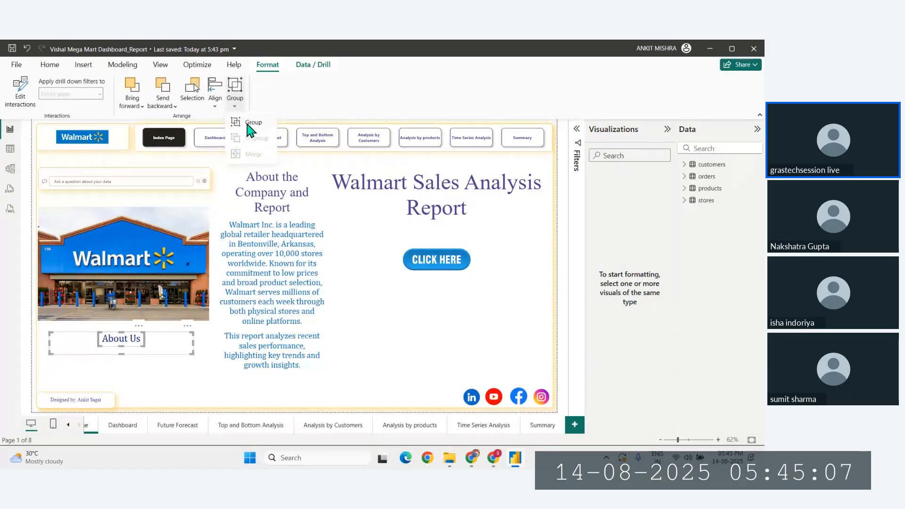
pyautogui.click(248, 125)
pyautogui.click(27, 325)
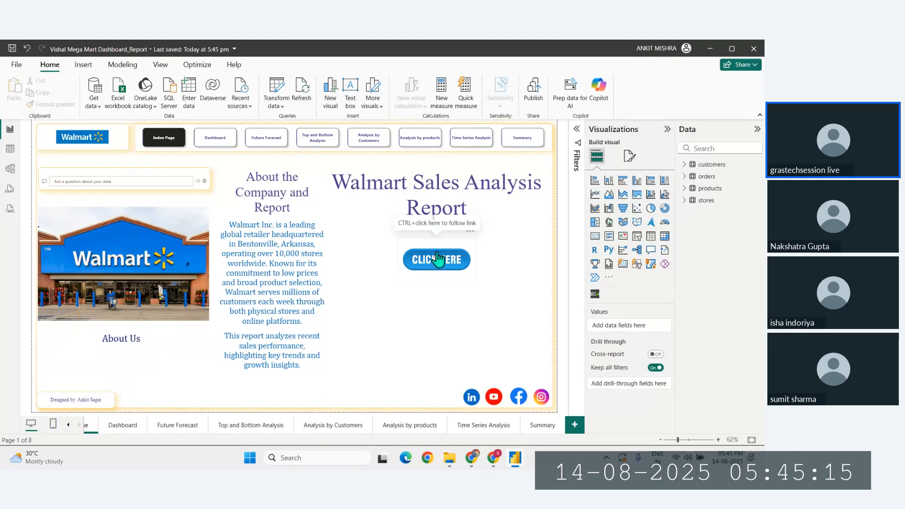
# Move the "CLICK HERE" button image from below the report title to just above the social media icons
pyautogui.moveTo(443, 285); pyautogui.dragTo(527, 348)
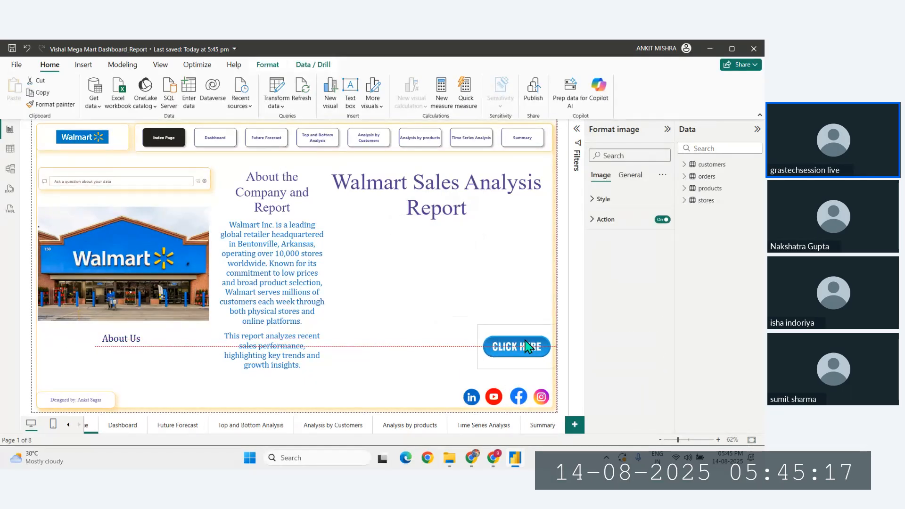
pyautogui.click(27, 357)
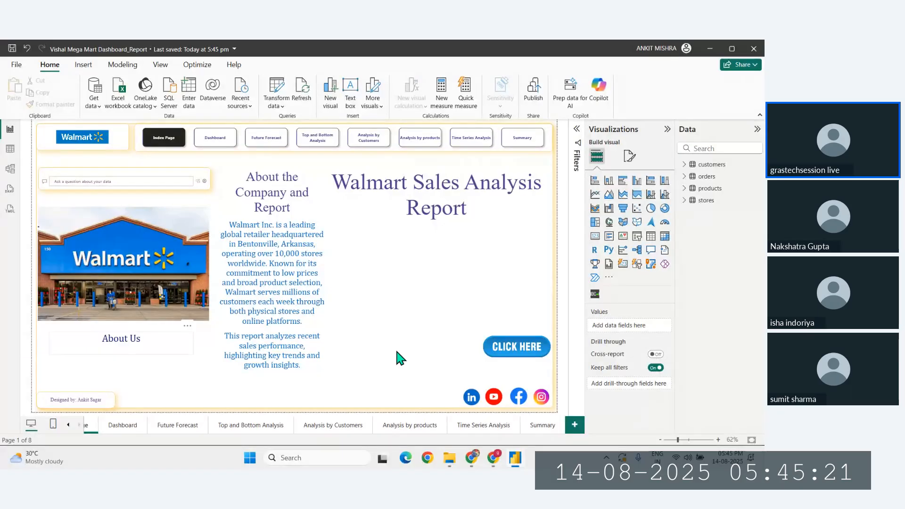
pyautogui.moveTo(534, 349); pyautogui.dragTo(525, 358)
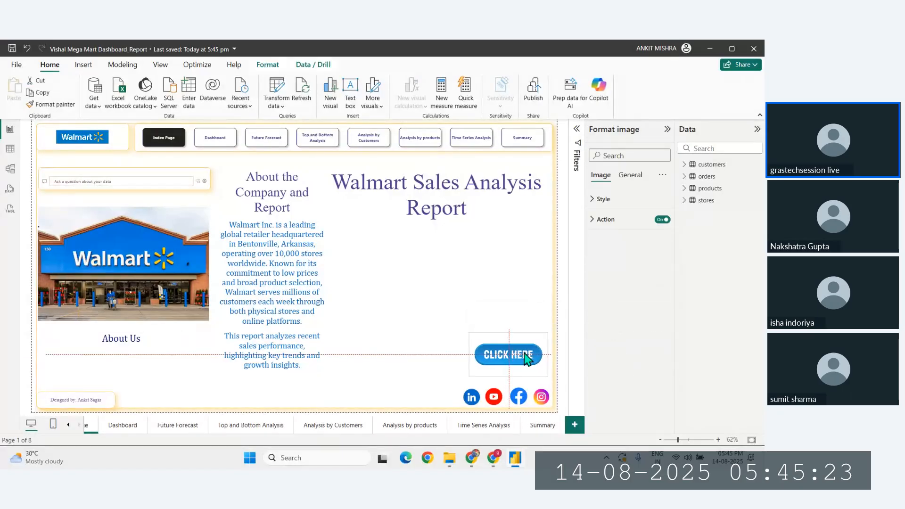
pyautogui.click(31, 363)
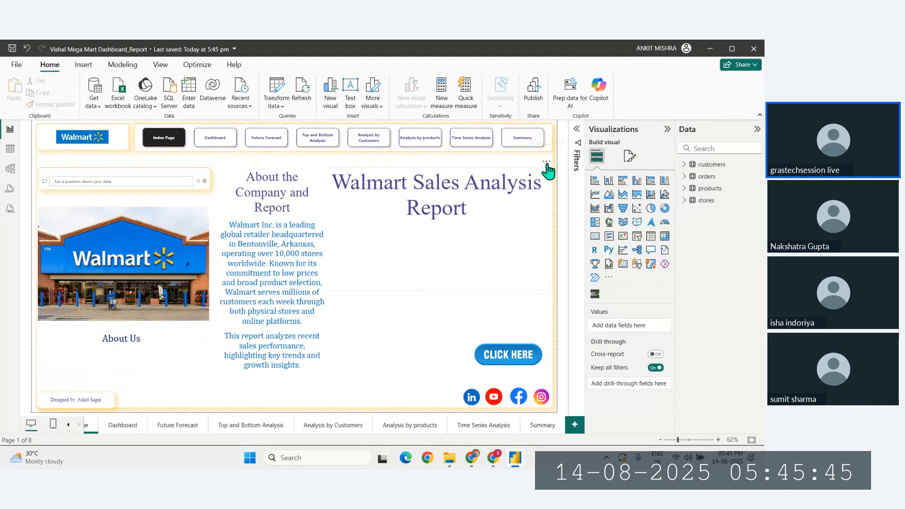
# Shift the "Walmart Sales Analysis Report" title text box lower beneath the navigation bar
pyautogui.moveTo(546, 170); pyautogui.dragTo(555, 203)
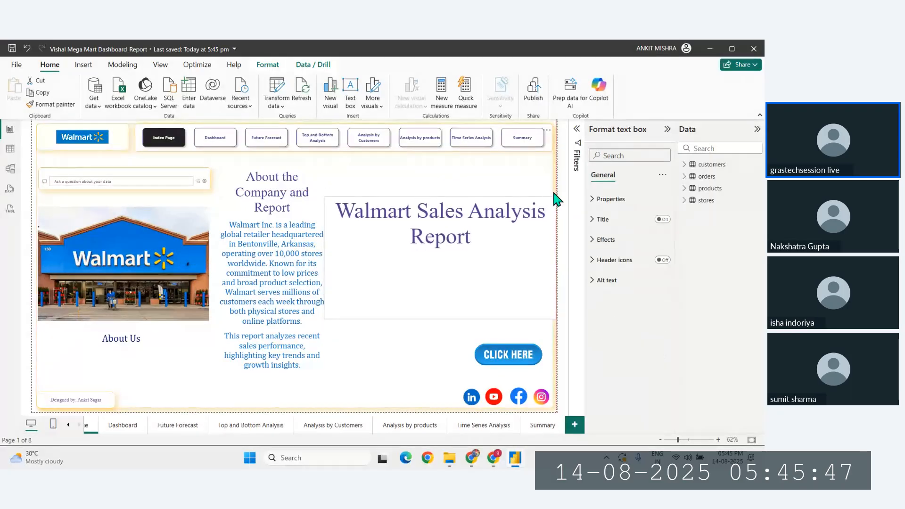
# Try narrowing the title text box to wrap one word per line, making it taller and repositioning it above "CLICK HERE"
pyautogui.click(349, 249)
pyautogui.moveTo(325, 256); pyautogui.dragTo(352, 253)
pyautogui.moveTo(406, 261); pyautogui.dragTo(438, 263)
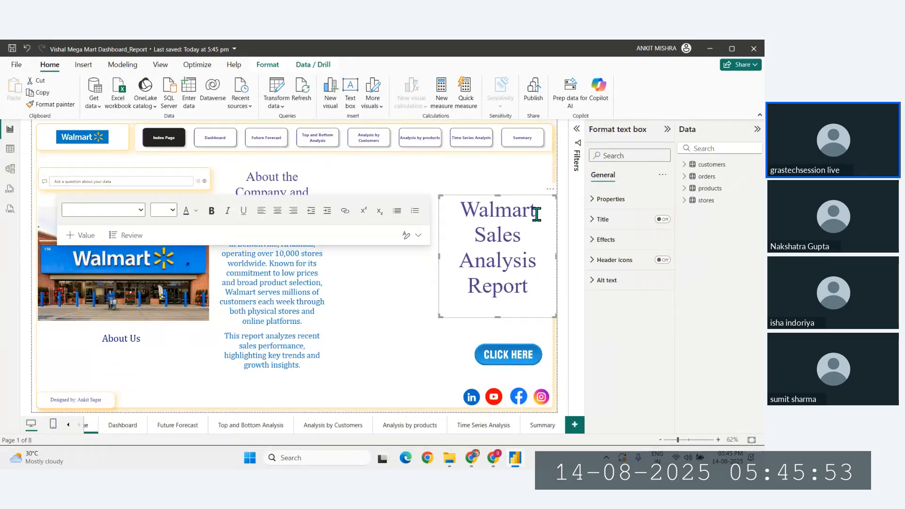
pyautogui.moveTo(553, 198); pyautogui.dragTo(540, 164)
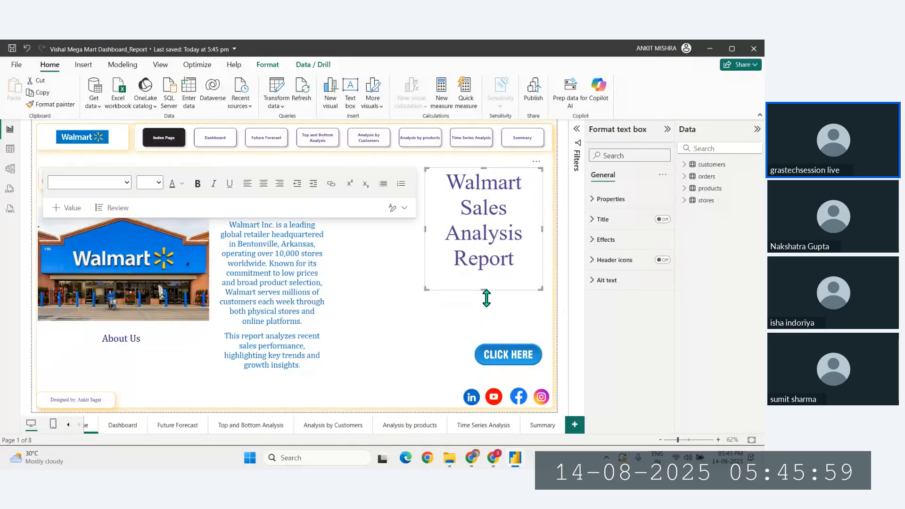
pyautogui.moveTo(487, 298); pyautogui.dragTo(491, 328)
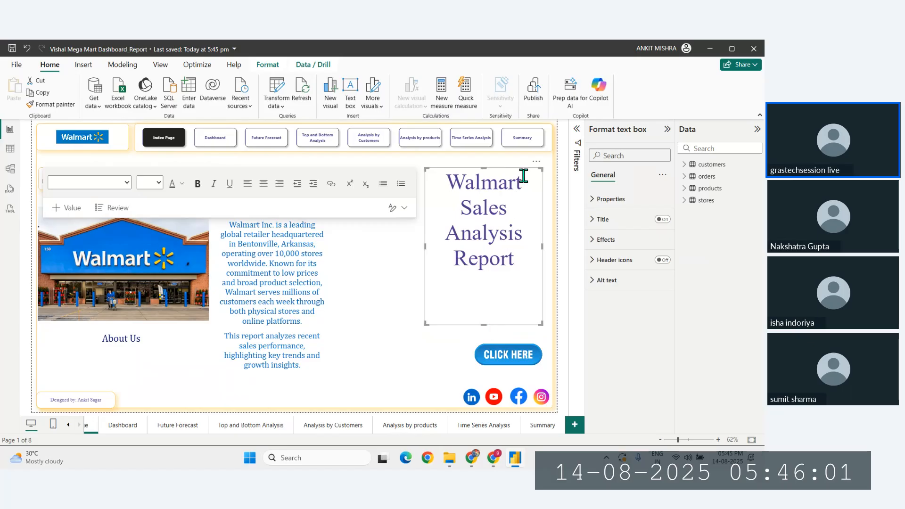
pyautogui.moveTo(538, 170)
pyautogui.mouseDown()
pyautogui.moveTo(542, 184)
pyautogui.moveTo(540, 177)
pyautogui.mouseUp()
pyautogui.click(24, 310)
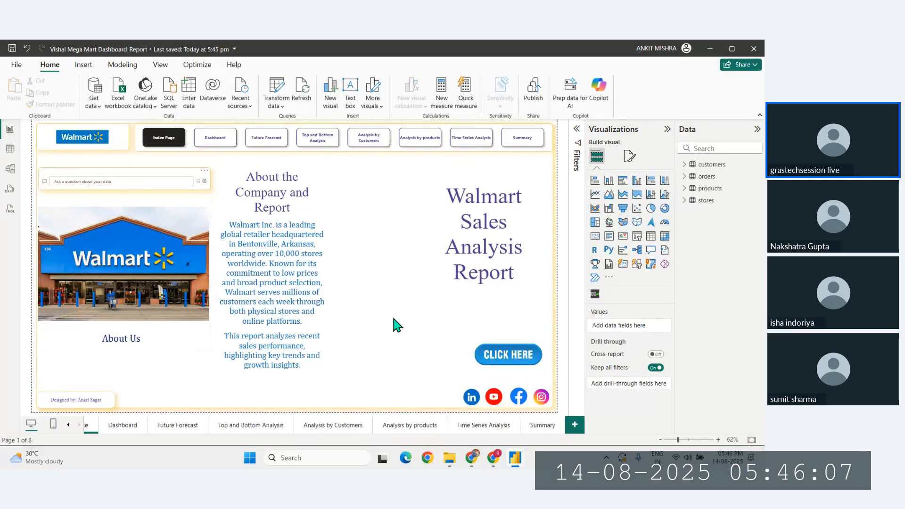
# Undo the title text box's narrowing, height increase and repositioning so it is wide again
pyautogui.click(465, 291)
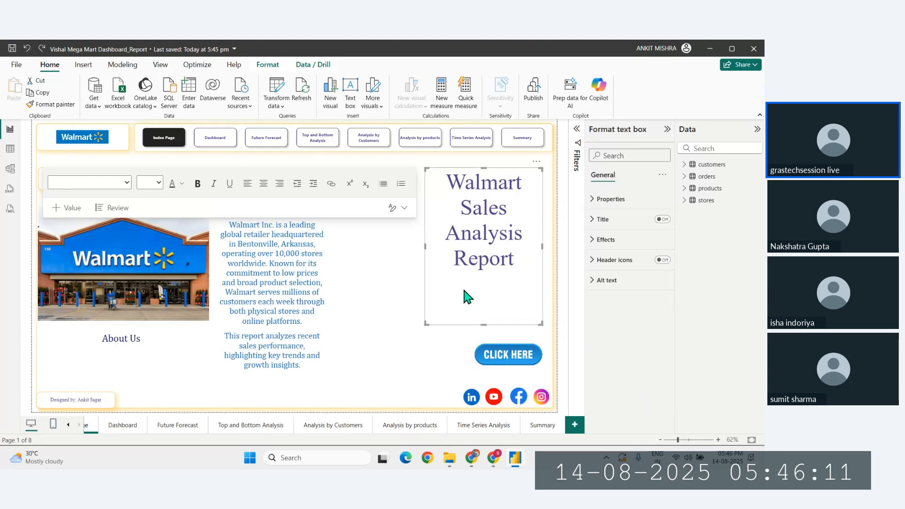
pyautogui.hotkey('ctrl', 'z')
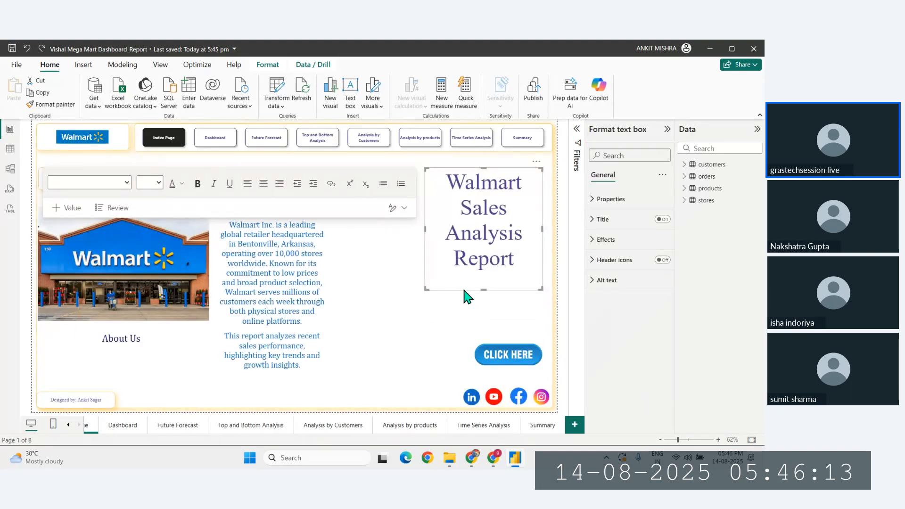
pyautogui.hotkey('ctrl', 'z')
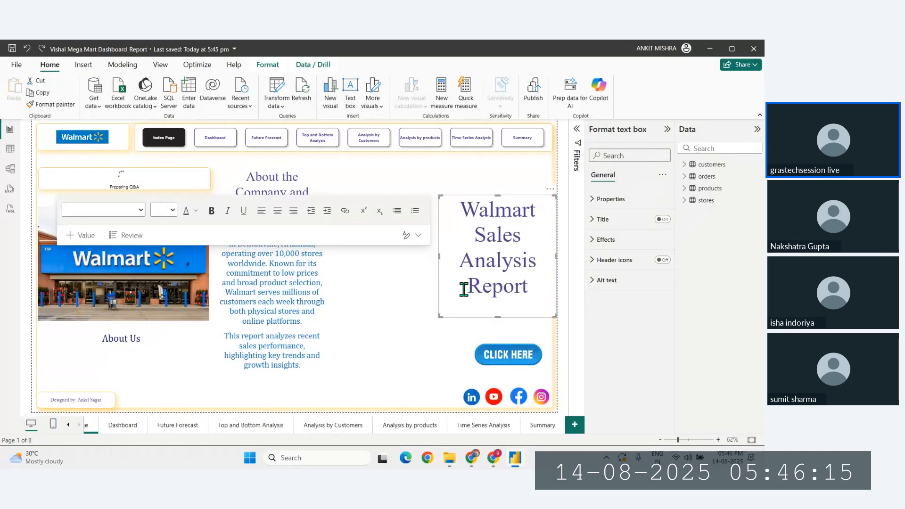
pyautogui.hotkey('ctrl', 'z')
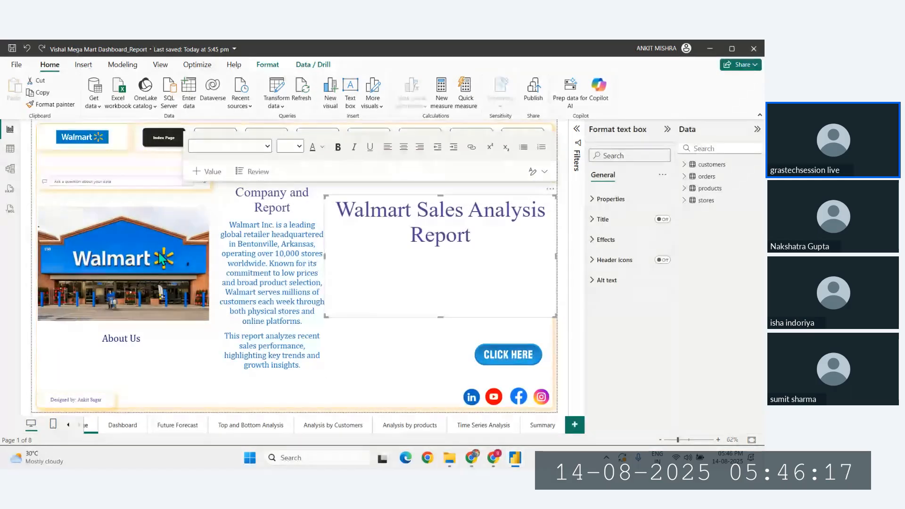
# Narrow the title text box slightly on both sides to fit between the description and the page border
pyautogui.click(30, 283)
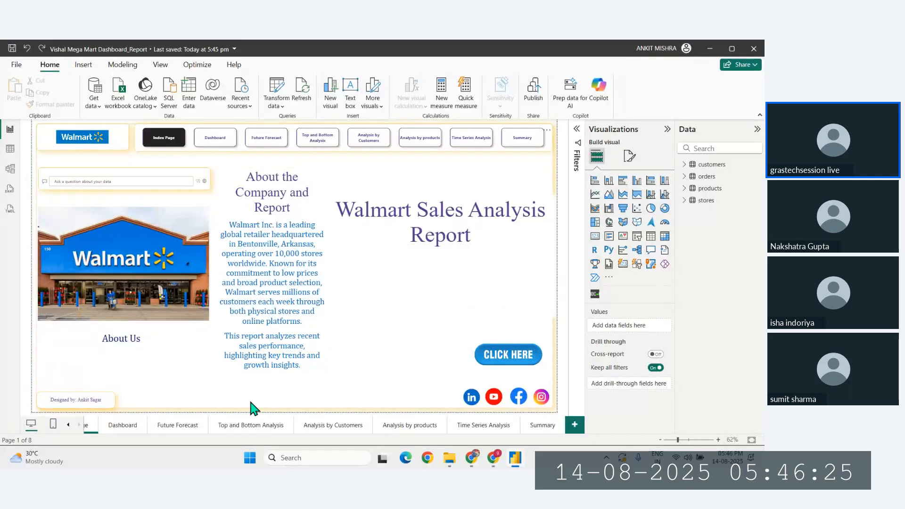
pyautogui.click(527, 250)
pyautogui.moveTo(558, 259); pyautogui.dragTo(554, 262)
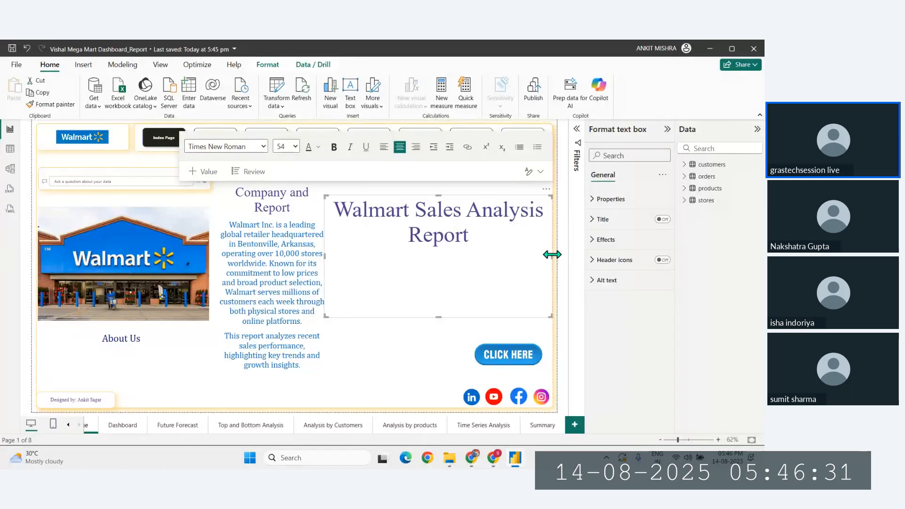
pyautogui.click(551, 255)
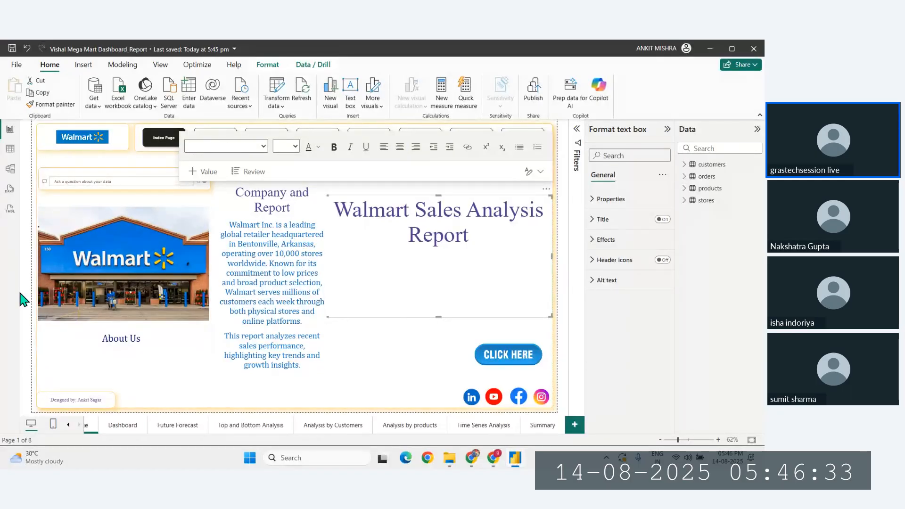
pyautogui.click(31, 300)
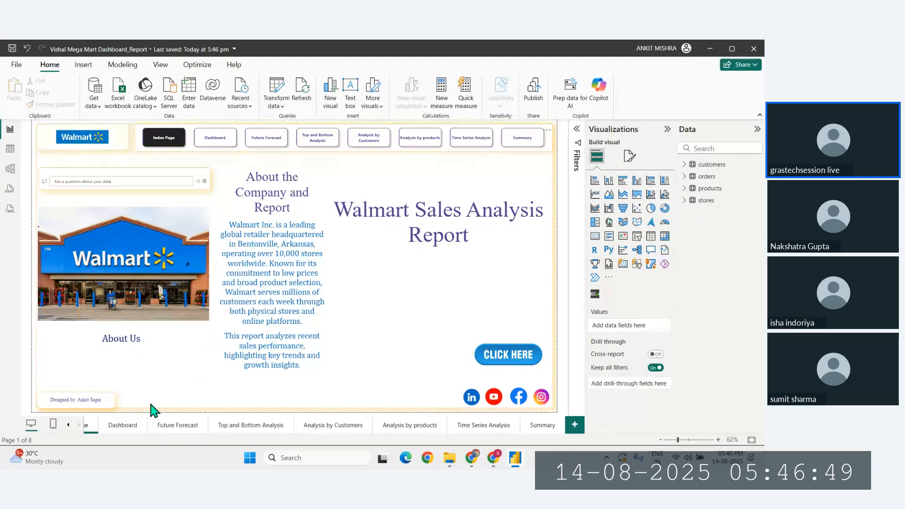
# Look through the Dashboard, Future Forecast, Top and Bottom Analysis and Analysis by Customers pages
pyautogui.click(122, 426)
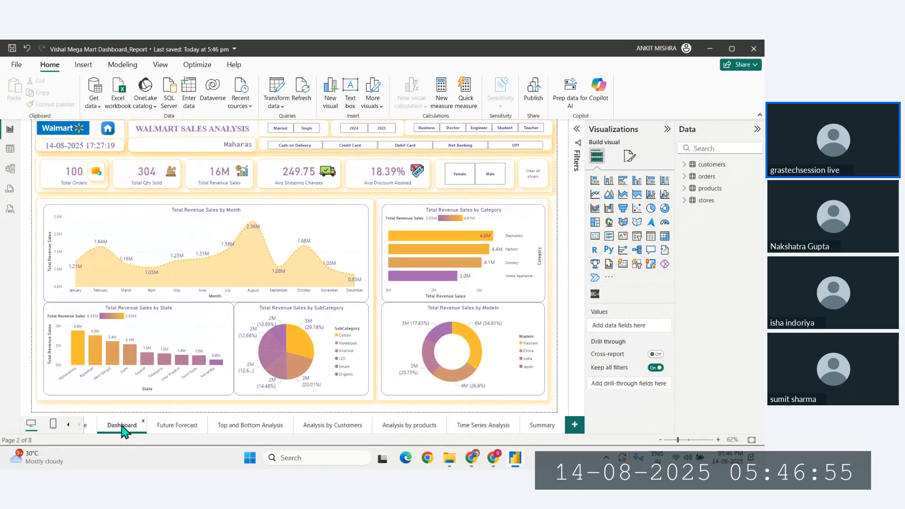
pyautogui.click(178, 426)
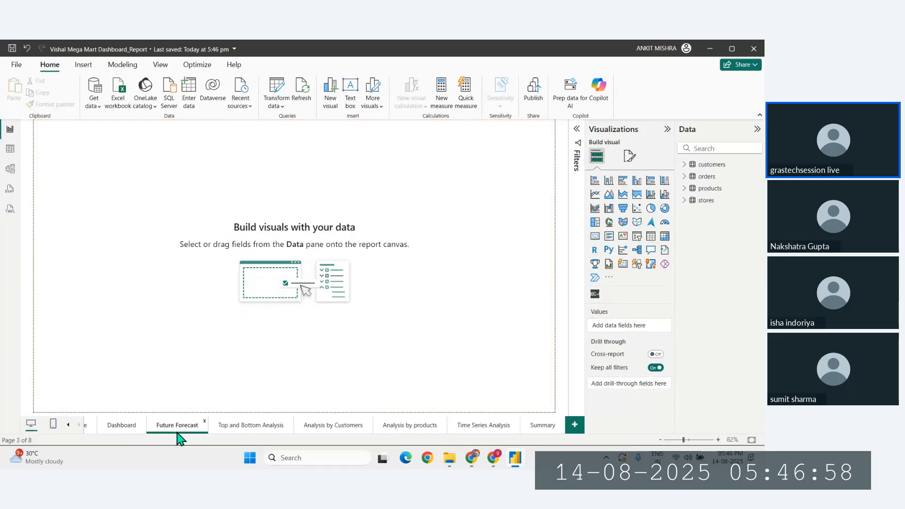
pyautogui.click(224, 429)
pyautogui.click(344, 427)
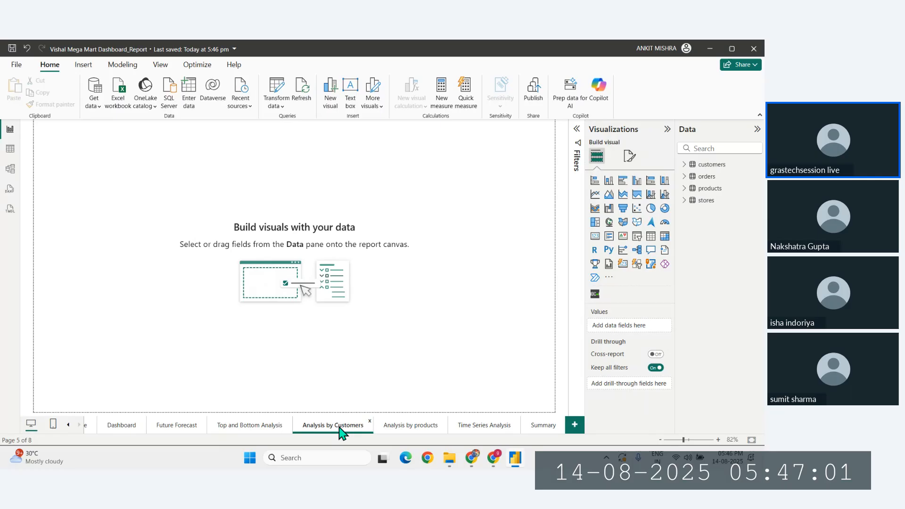
pyautogui.click(236, 429)
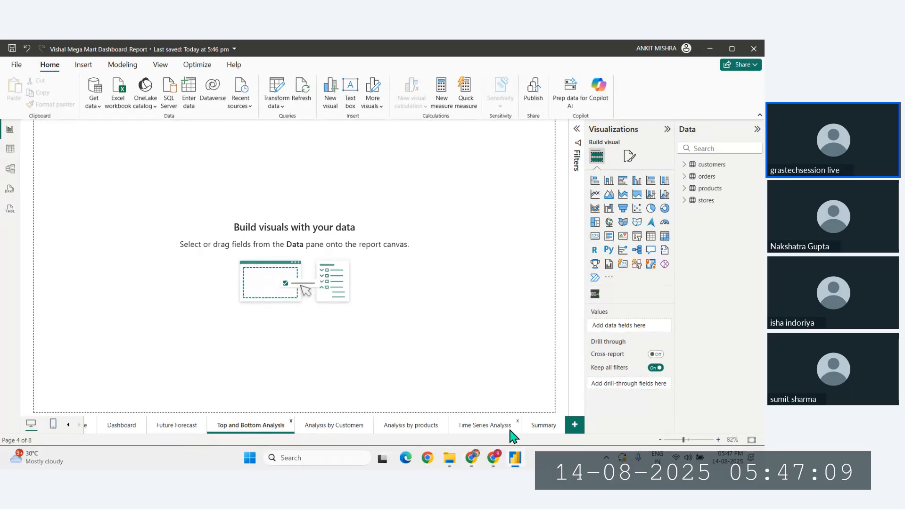
# Move the Future Forecast page between Time Series Analysis and Summary, and check the page order against the Index Page navigation
pyautogui.moveTo(173, 427); pyautogui.dragTo(507, 432)
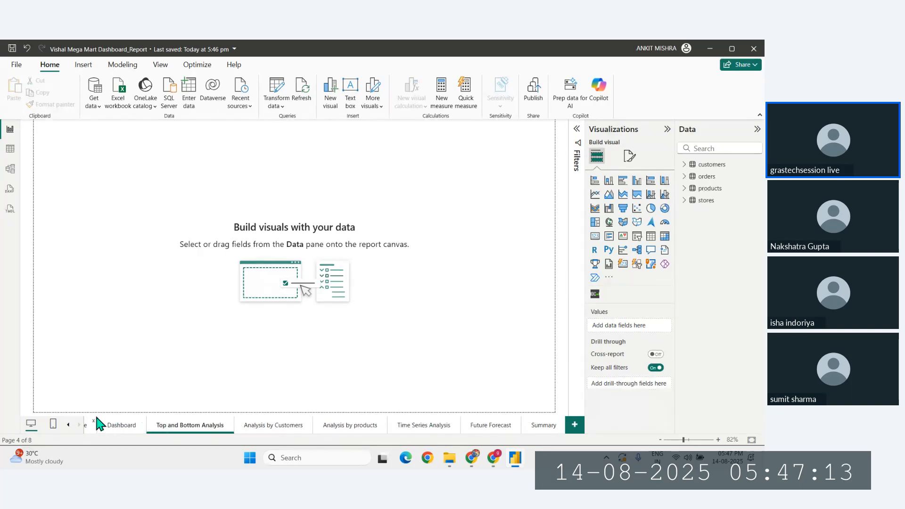
pyautogui.click(88, 430)
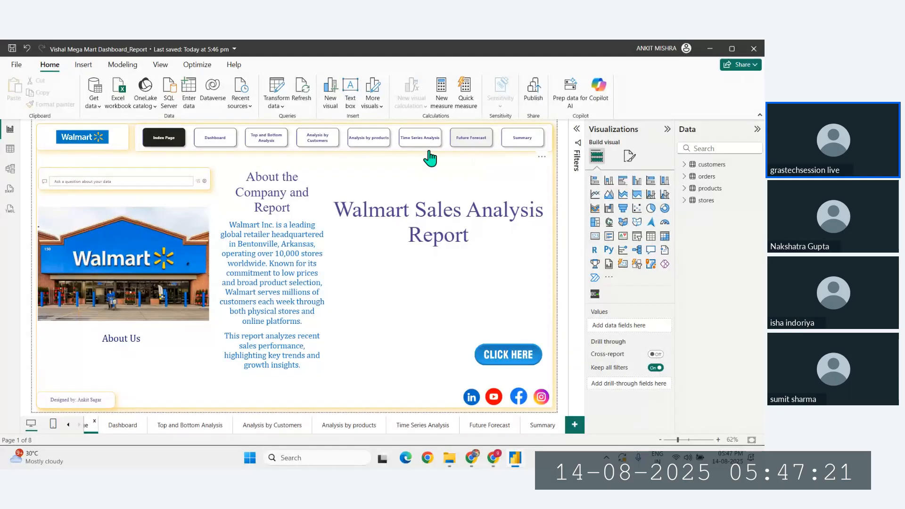
pyautogui.click(182, 425)
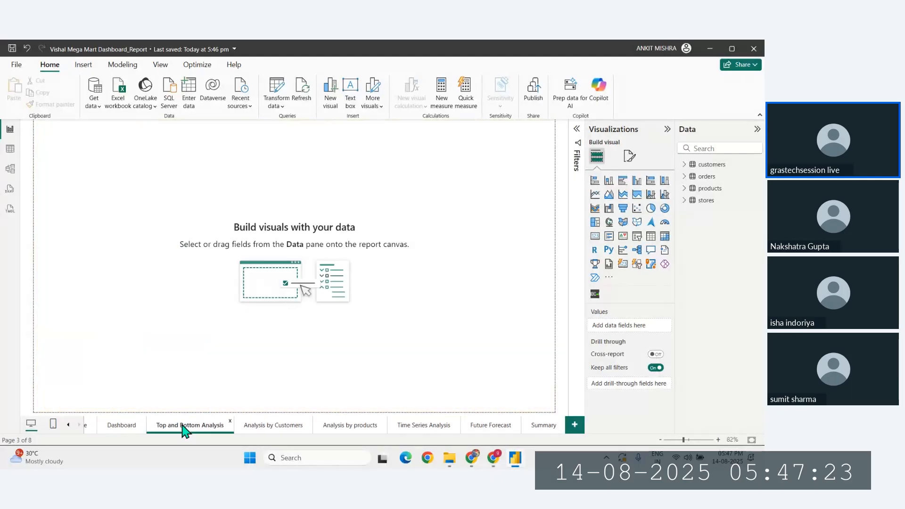
# Try to copy all visuals from the Dashboard page to the Top and Bottom Analysis page without syncing them
pyautogui.click(122, 427)
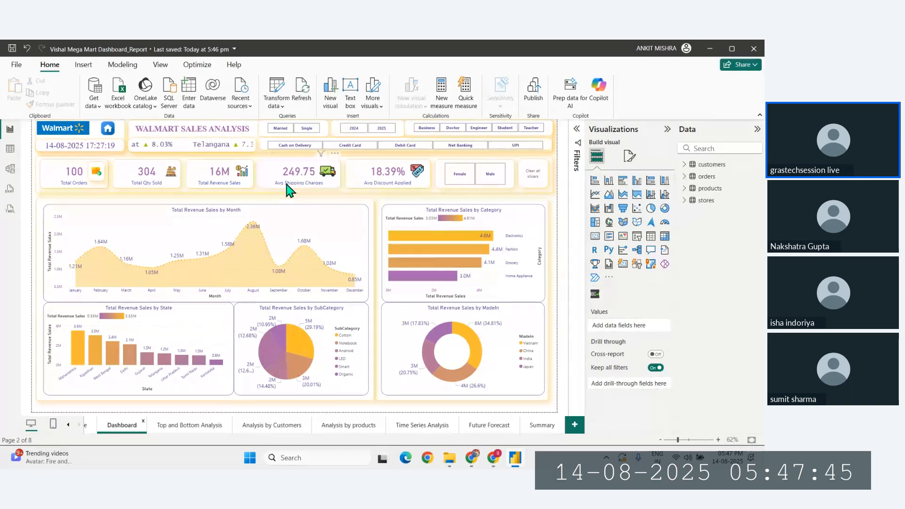
pyautogui.hotkey('ctrl', 'a')
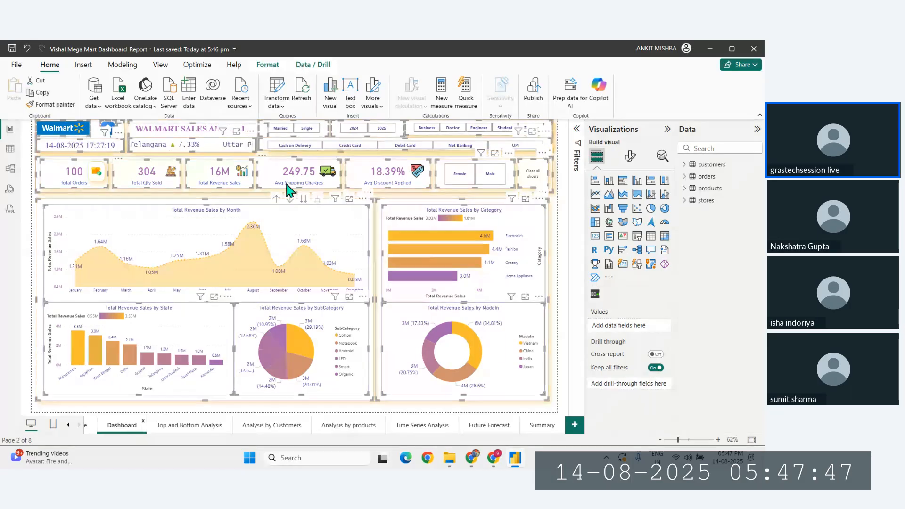
pyautogui.click(190, 426)
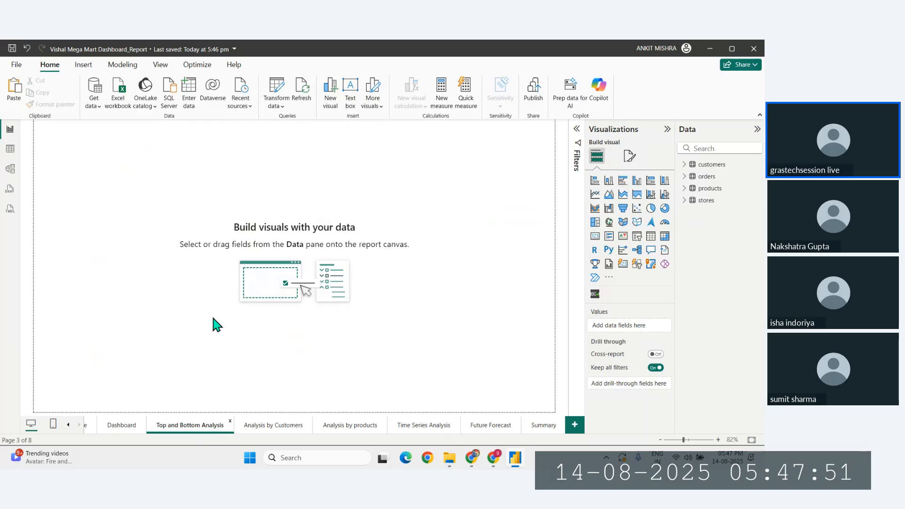
pyautogui.hotkey('ctrl', 'v')
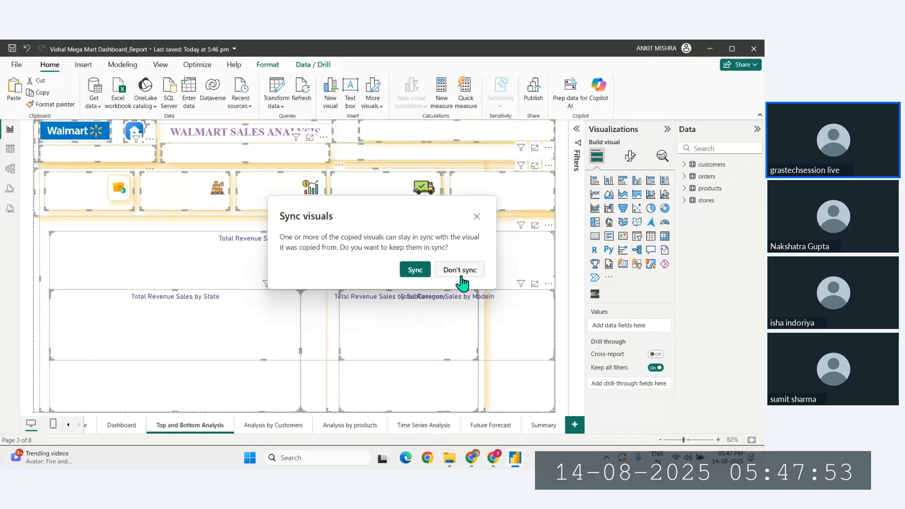
pyautogui.click(460, 270)
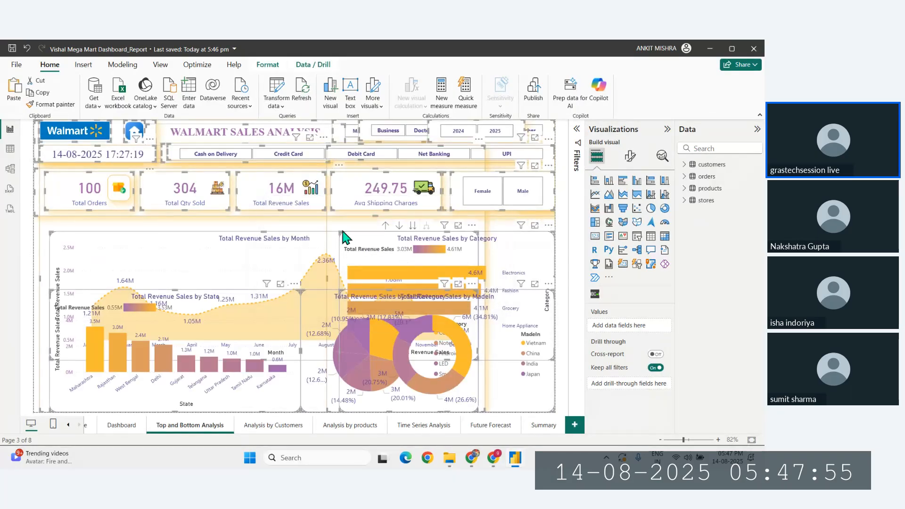
pyautogui.click(34, 250)
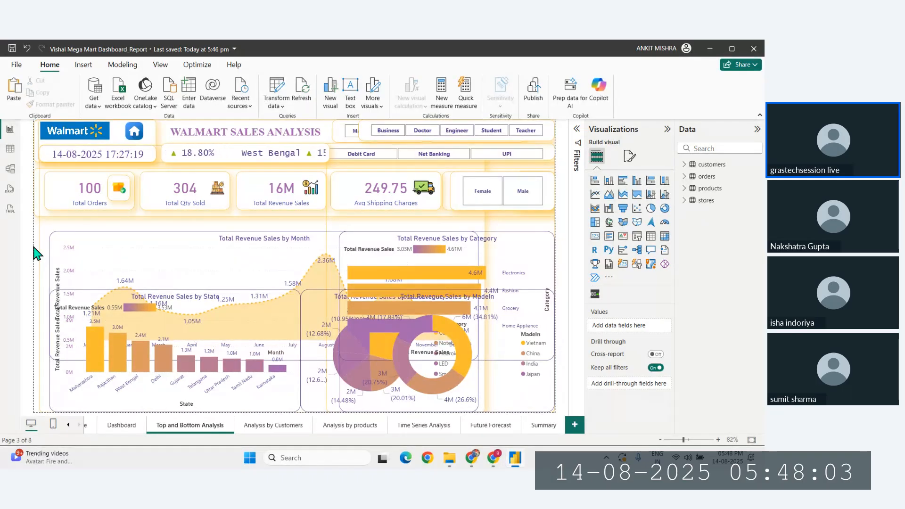
# Delete the Top and Bottom Analysis page and duplicate the Dashboard page
pyautogui.click(230, 422)
pyautogui.press('Return')
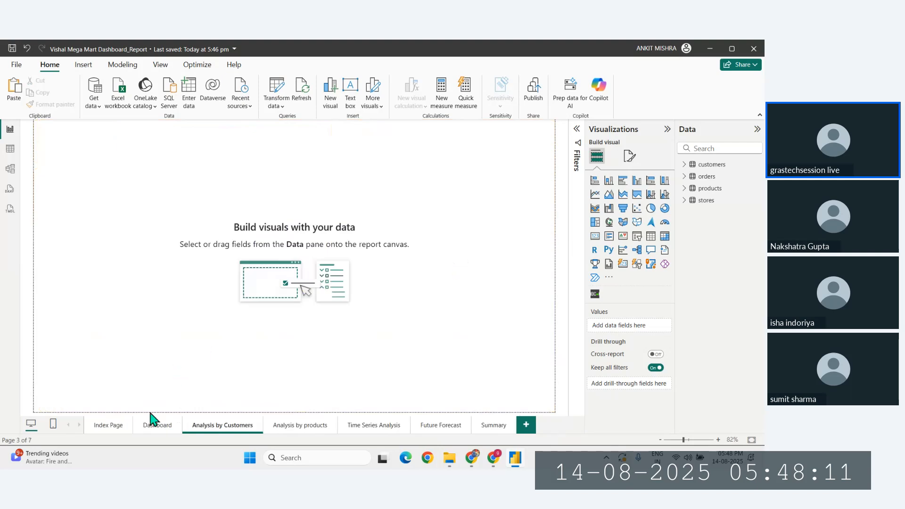
pyautogui.click(157, 427)
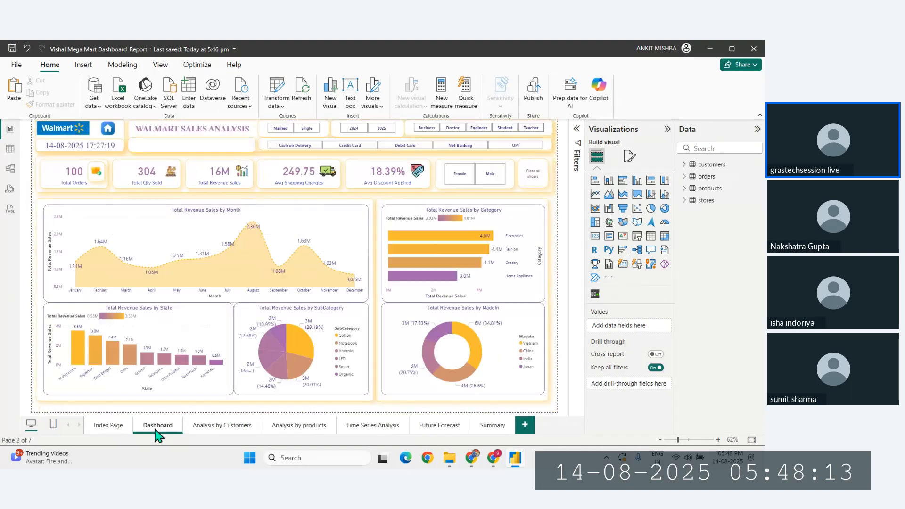
pyautogui.rightClick(156, 427)
pyautogui.click(180, 374)
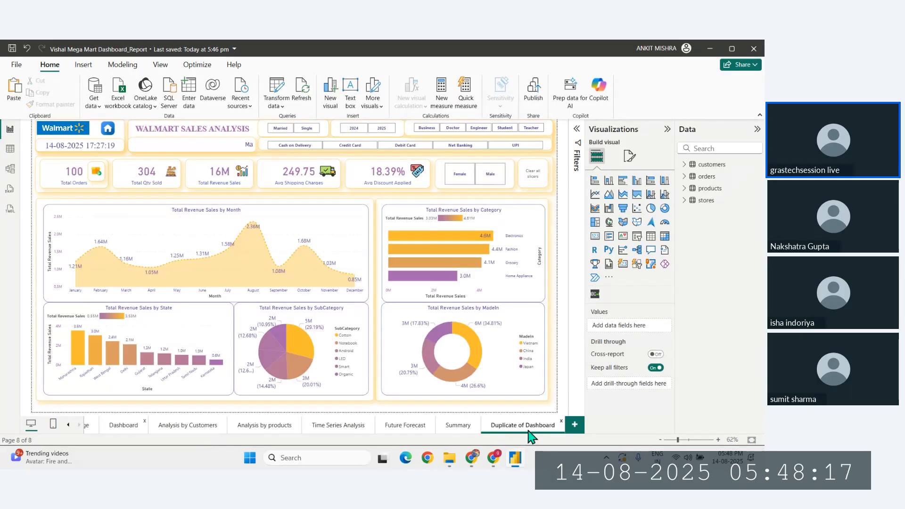
# Place the duplicated page directly after Dashboard and rename it "Top and Bottom Analysis"
pyautogui.moveTo(529, 431); pyautogui.dragTo(172, 428)
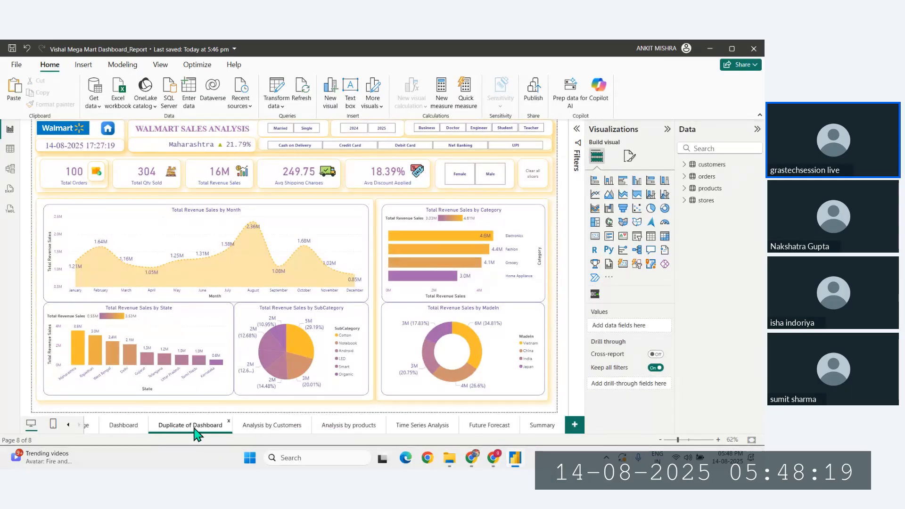
pyautogui.doubleClick(194, 429)
pyautogui.press('BackSpace')
pyautogui.press('BackSpace')
pyautogui.press('BackSpace')
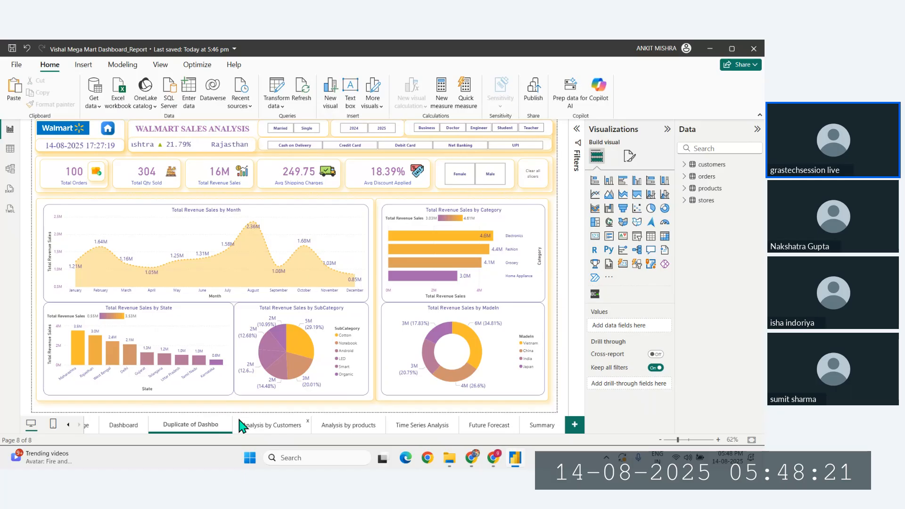
pyautogui.press('BackSpace')
pyautogui.press('BackSpace')
pyautogui.press('BackSpace')
pyautogui.press('BackSpace')
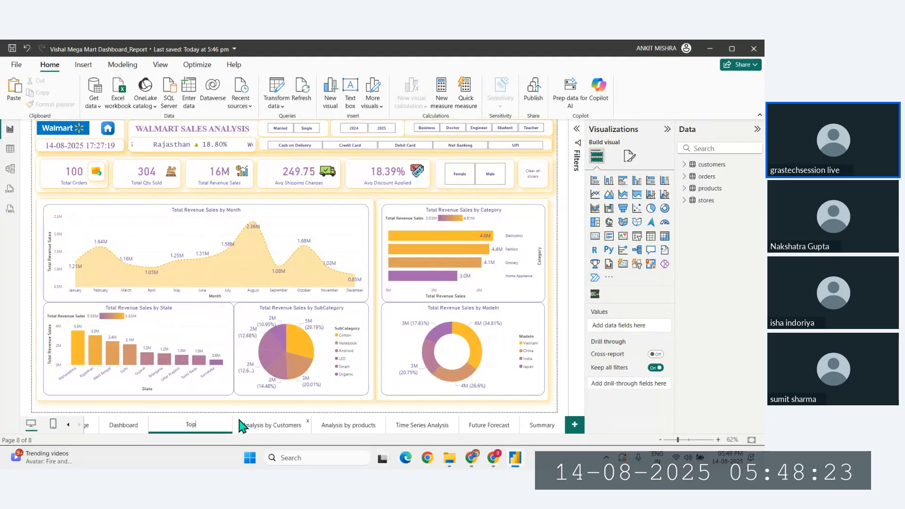
pyautogui.write('Top and Bottom')
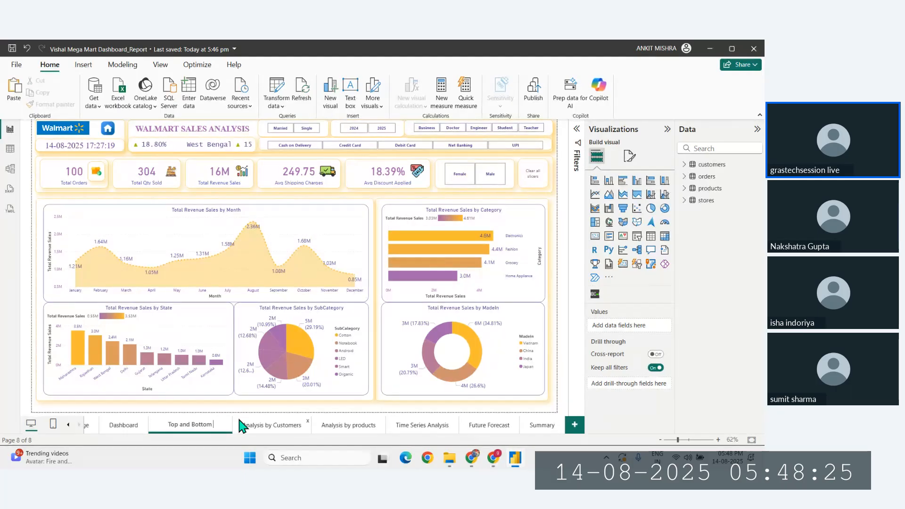
pyautogui.write(' Analysis')
pyautogui.press('Return')
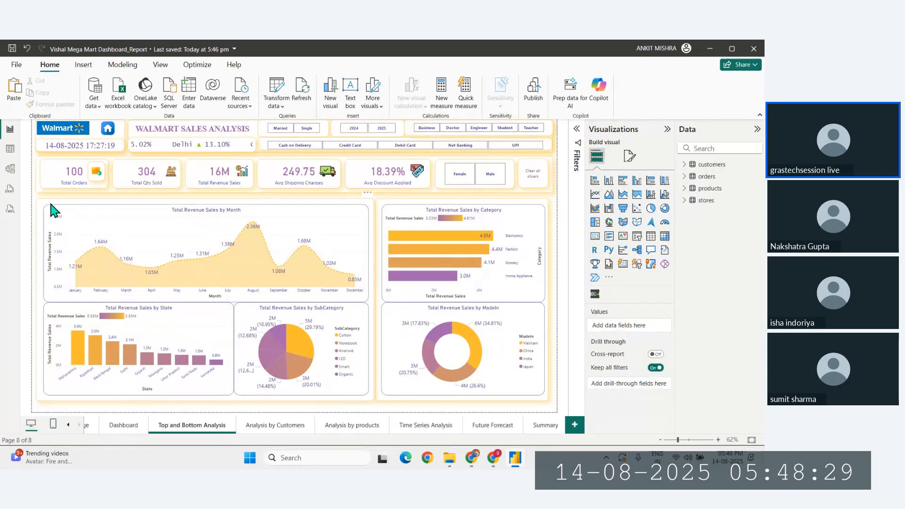
# Delete the Total Revenue Sales charts by Month, State, SubCategory and MadeIn, keeping only the Category chart
pyautogui.click(63, 209)
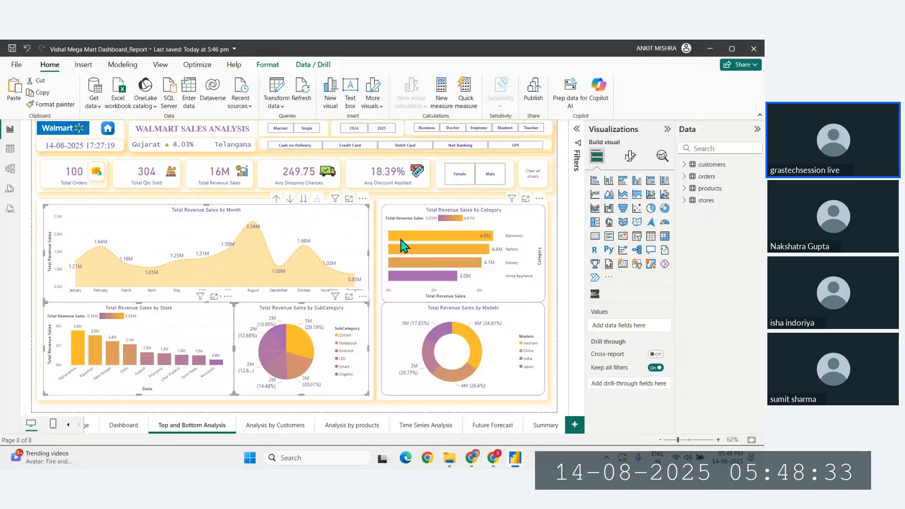
pyautogui.press('Delete')
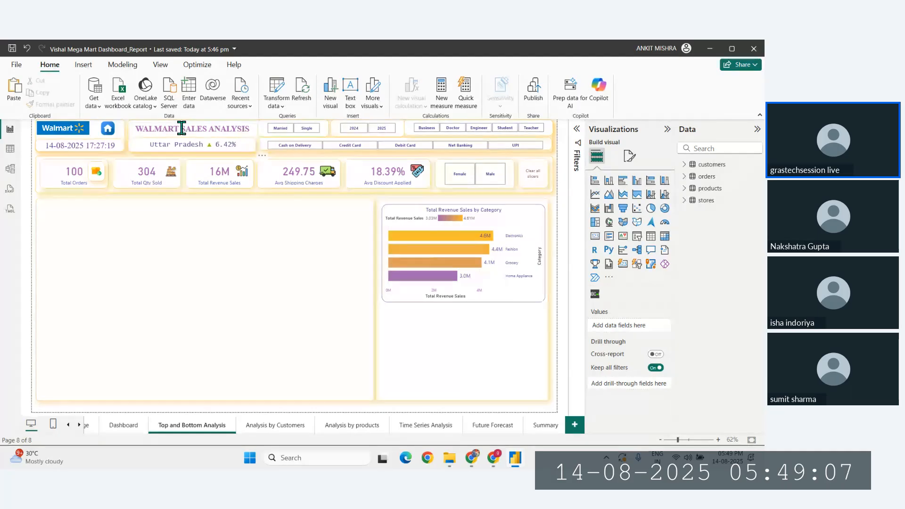
# Replace WALMART in the page title so that it reads "TOP & BOTTOM SALES ANALYSIS"
pyautogui.moveTo(182, 128); pyautogui.dragTo(132, 132)
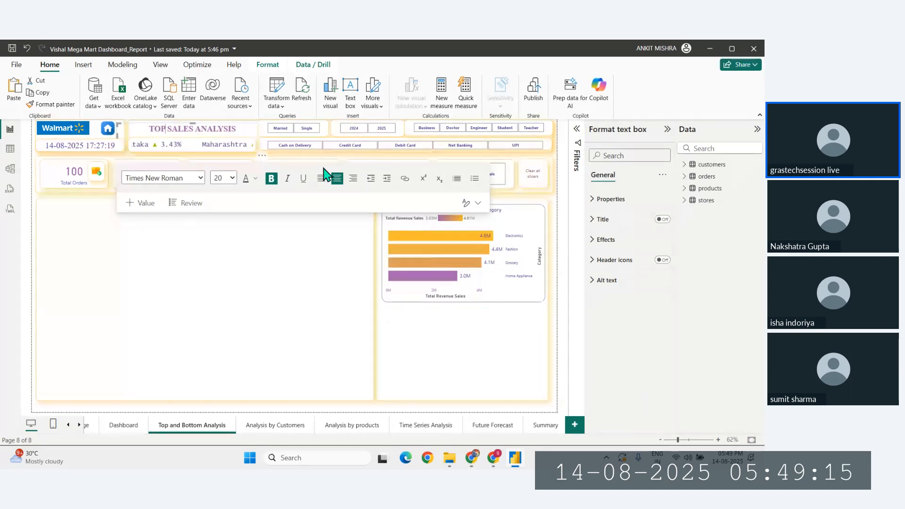
pyautogui.write('and B')
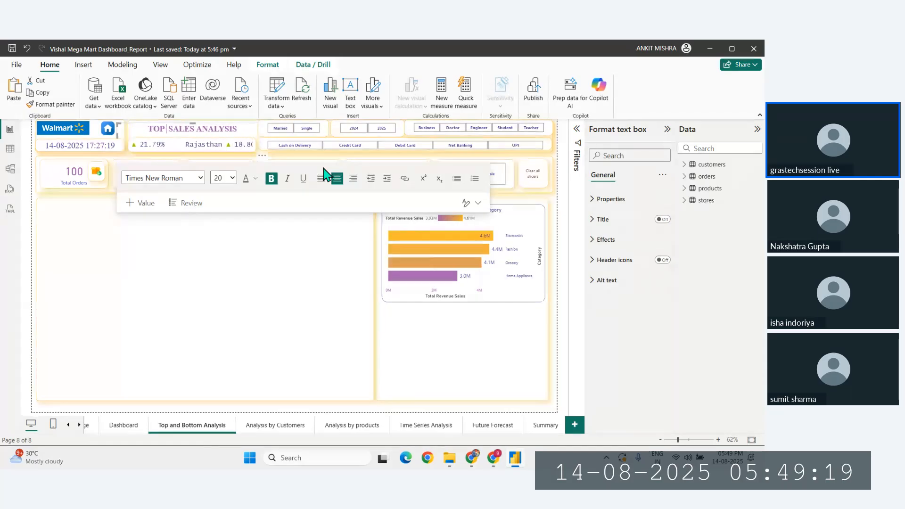
pyautogui.write('OT')
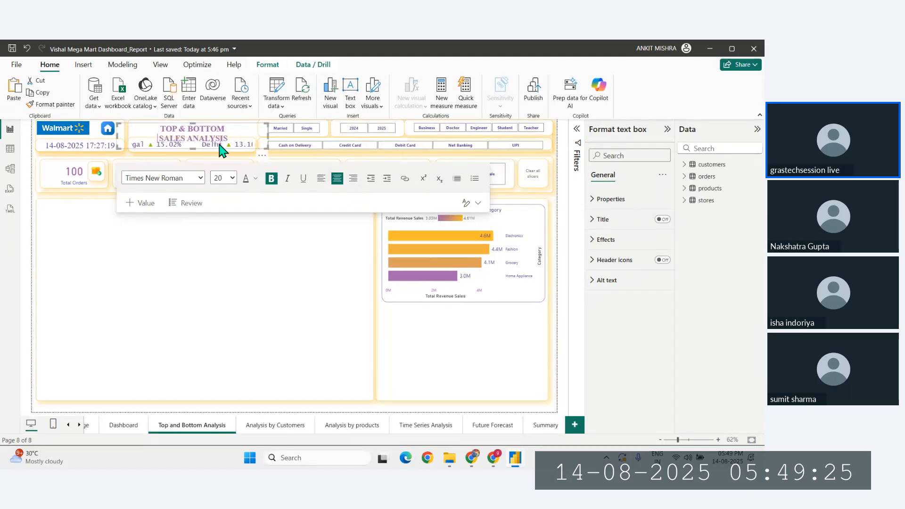
# Remove the scrolling ticker of state percentages that overlaps the title
pyautogui.click(252, 153)
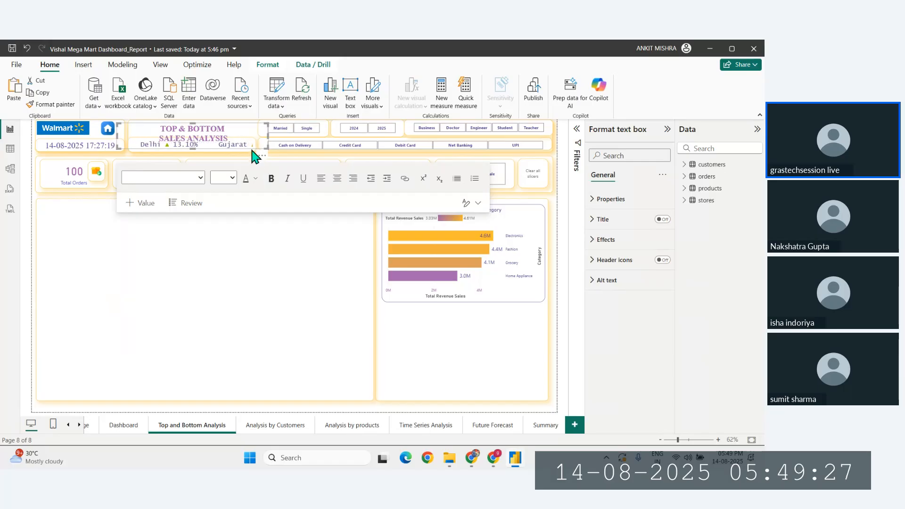
pyautogui.click(261, 156)
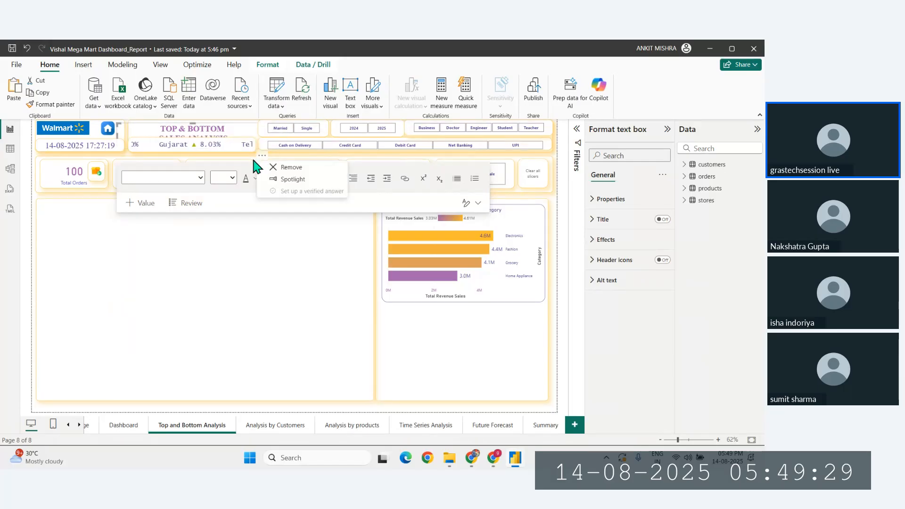
pyautogui.click(191, 147)
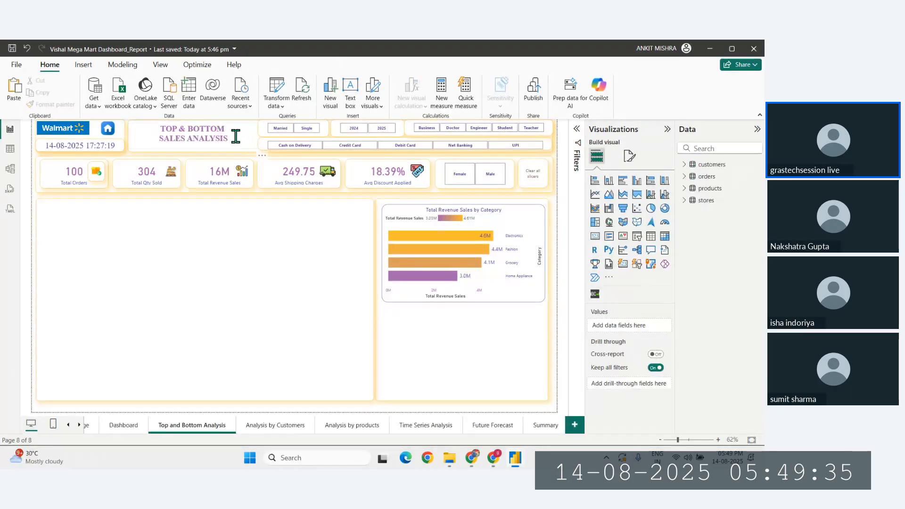
# Narrow the title text box from both sides so that it fits inside its header frame
pyautogui.click(217, 137)
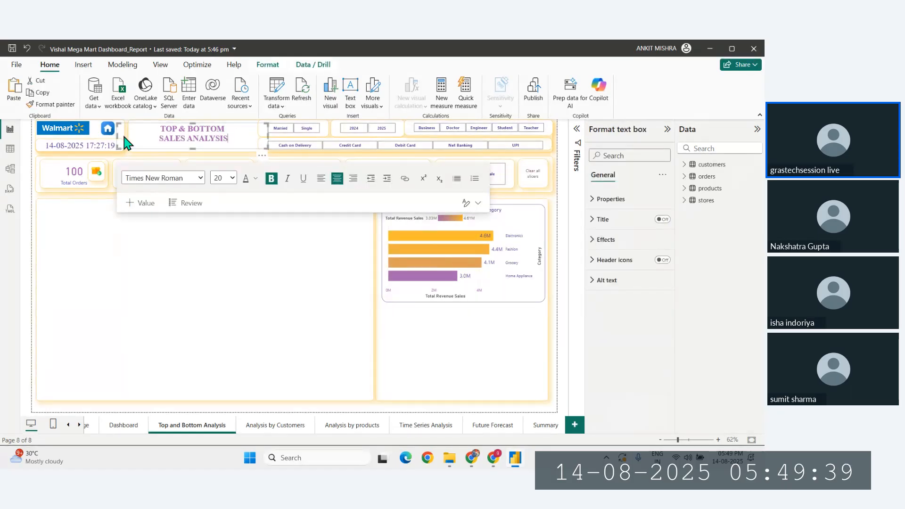
pyautogui.moveTo(124, 137); pyautogui.dragTo(133, 137)
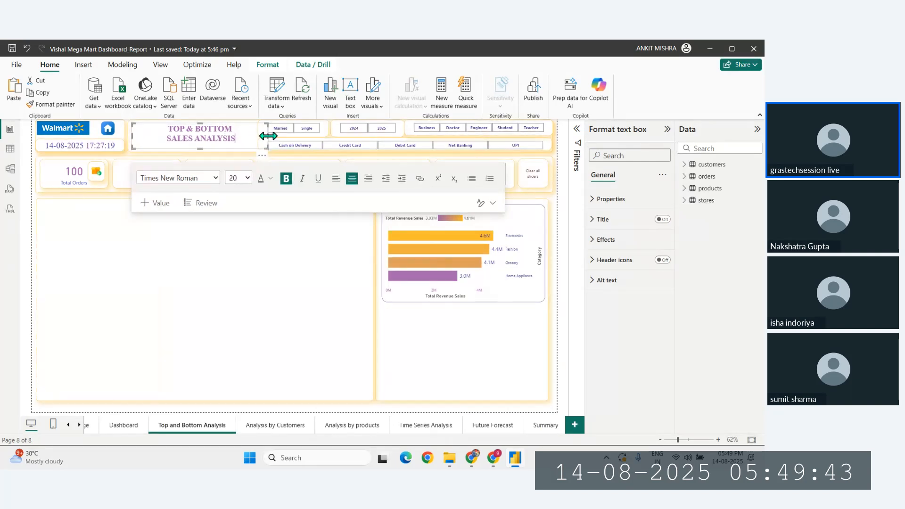
pyautogui.moveTo(268, 142); pyautogui.dragTo(251, 143)
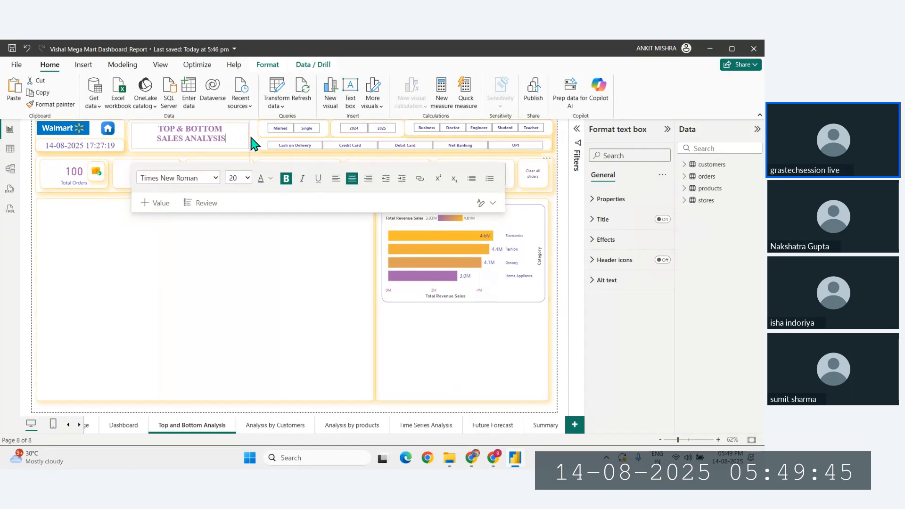
pyautogui.click(26, 230)
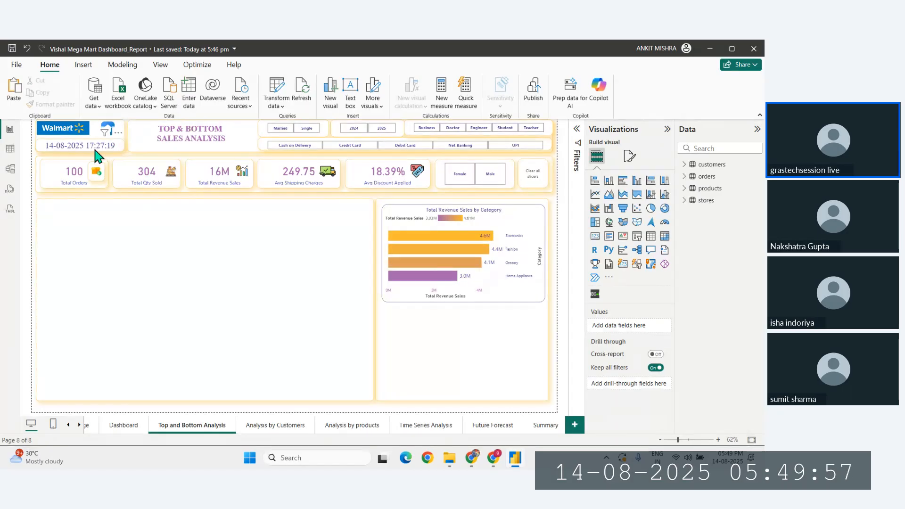
pyautogui.click(58, 149)
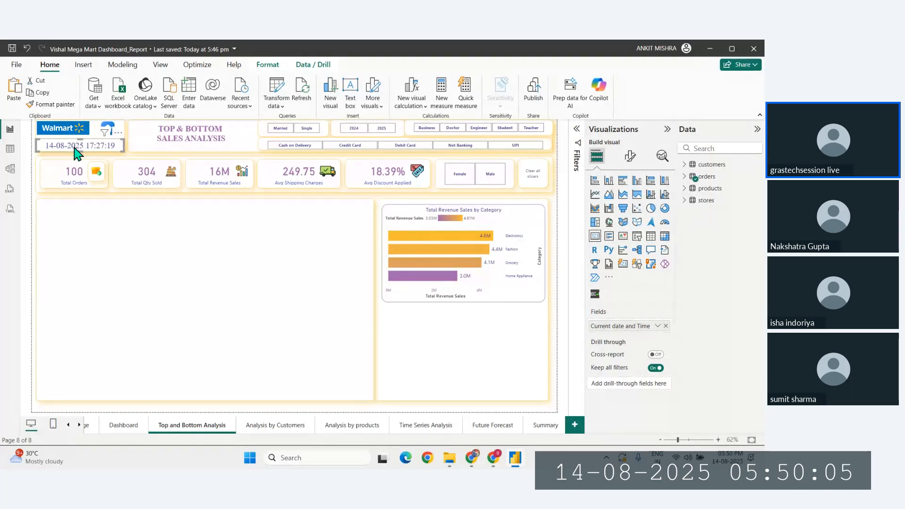
pyautogui.press('Delete')
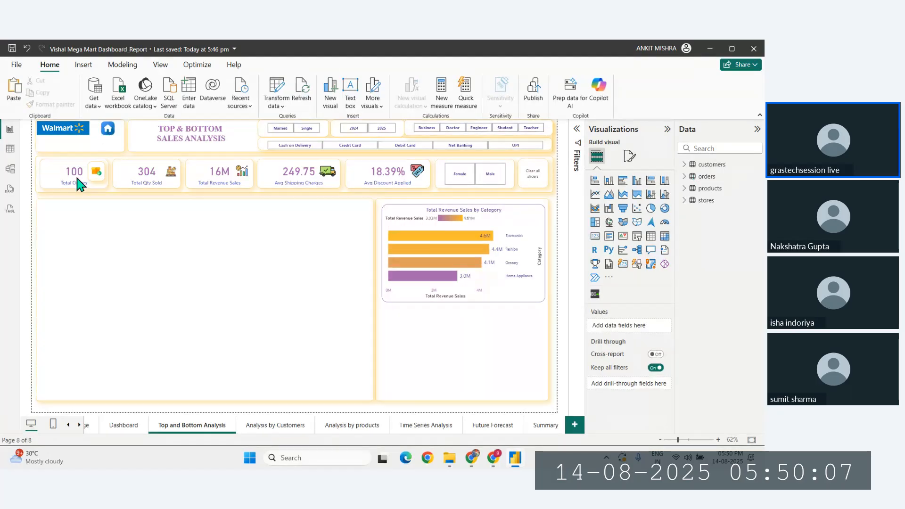
pyautogui.hotkey('ctrl', 'z')
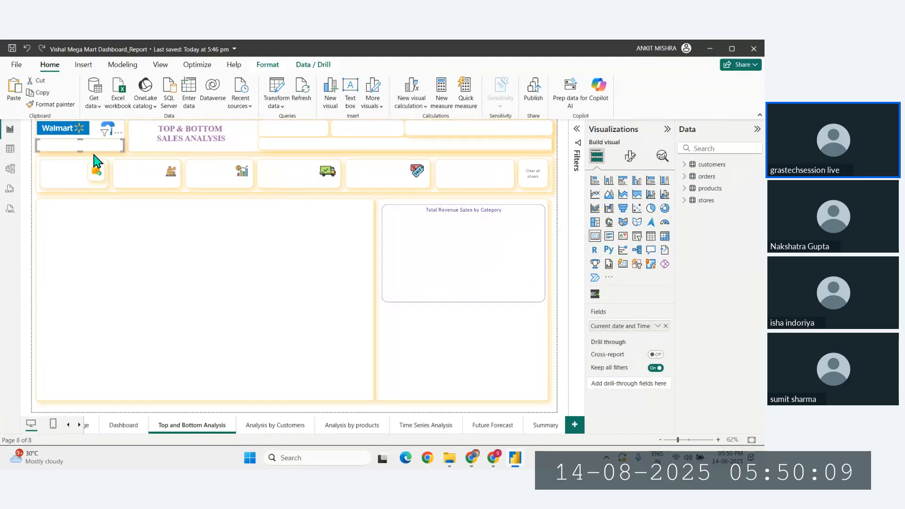
pyautogui.click(10, 209)
pyautogui.click(11, 132)
# Delete the home icon image beside the Walmart logo in the page header
pyautogui.click(108, 128)
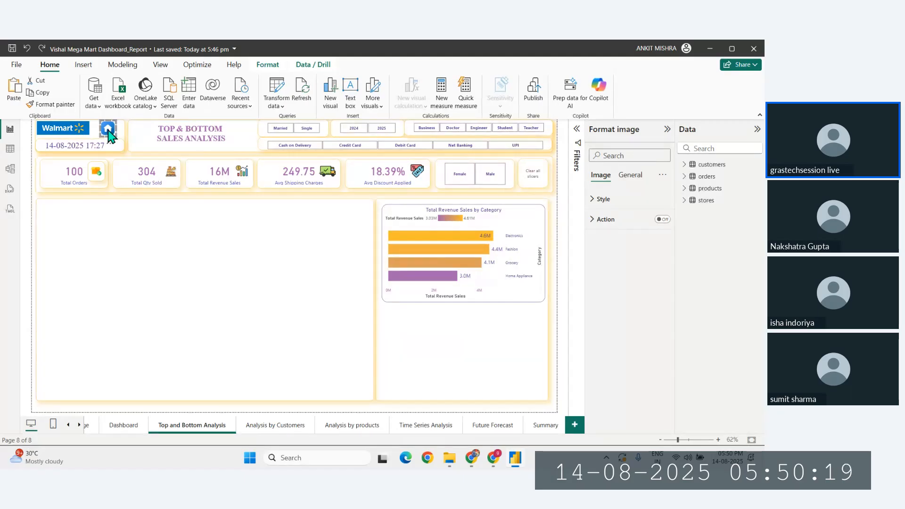
pyautogui.press('Delete')
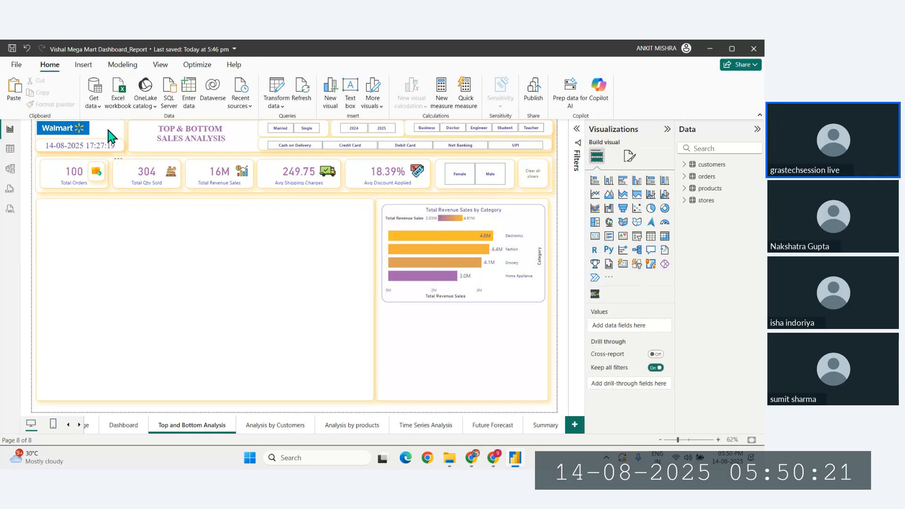
pyautogui.click(85, 66)
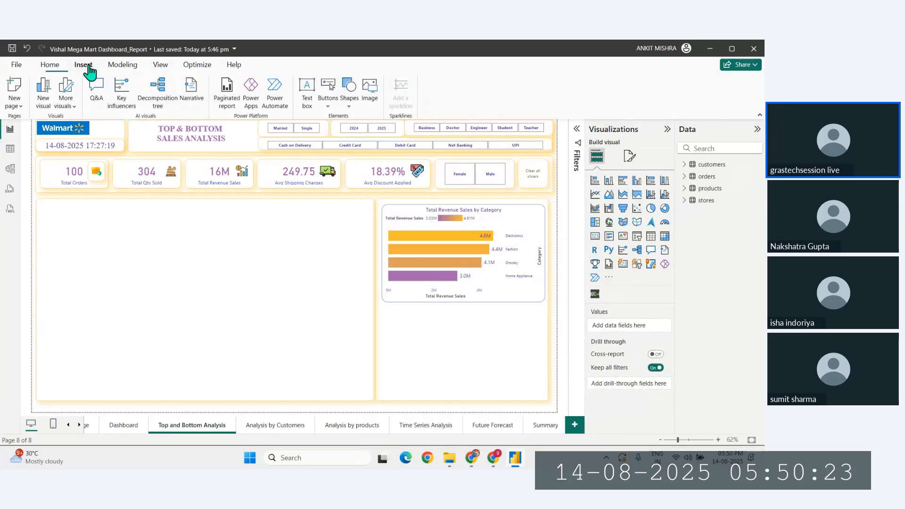
pyautogui.click(351, 109)
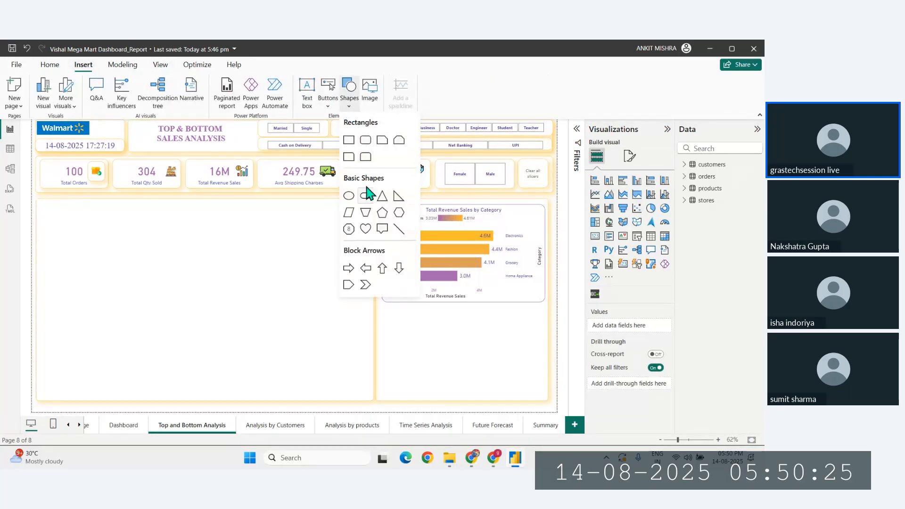
pyautogui.click(324, 105)
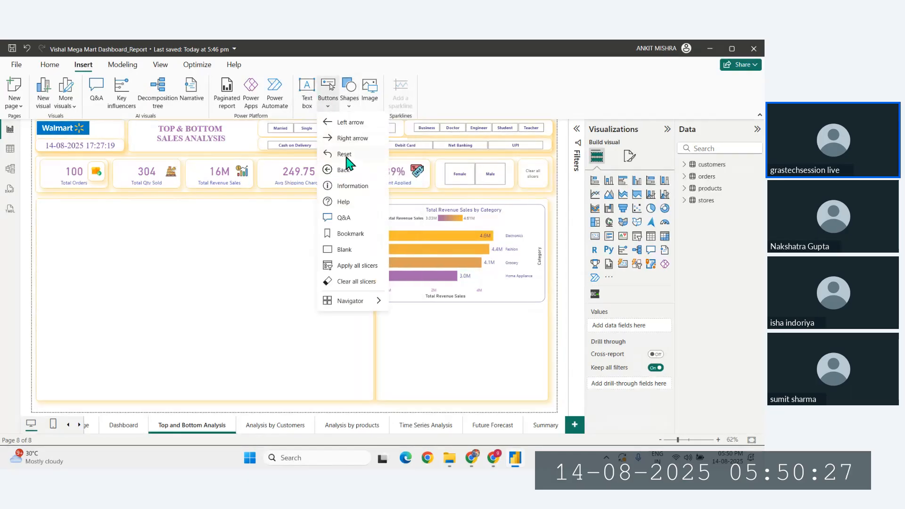
pyautogui.click(346, 124)
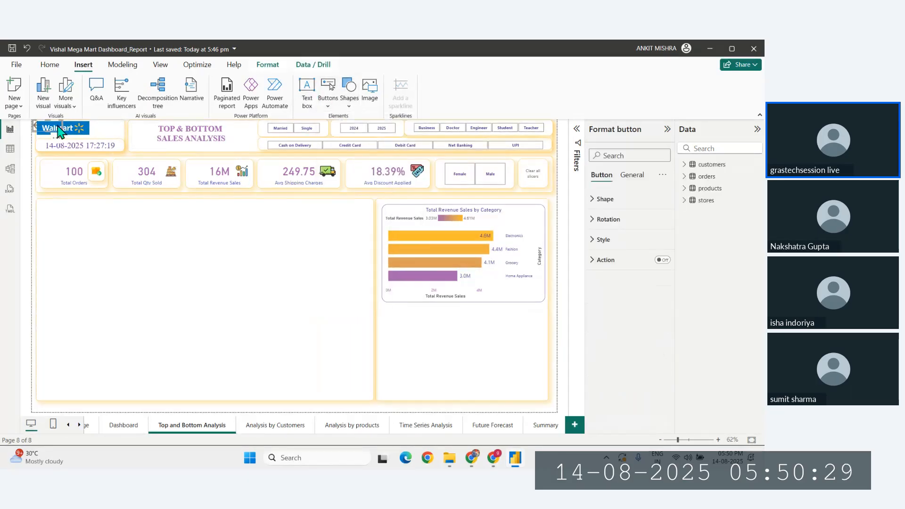
pyautogui.moveTo(97, 133); pyautogui.dragTo(110, 133)
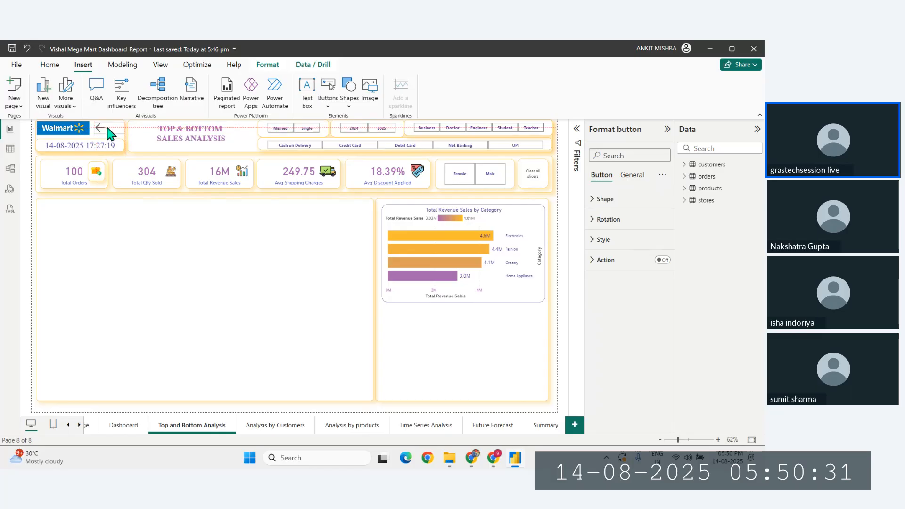
pyautogui.press('Delete')
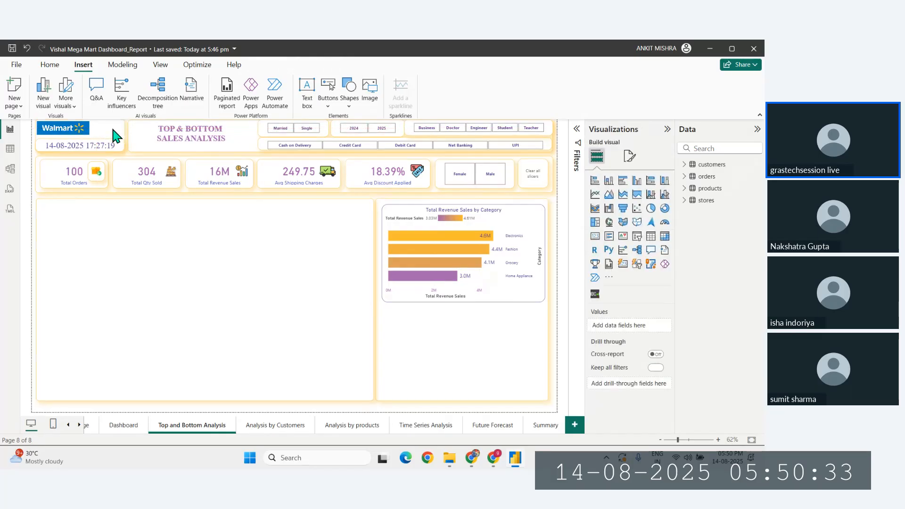
# Switch to Chrome and run a Google image search for "back button png"
pyautogui.moveTo(471, 464)
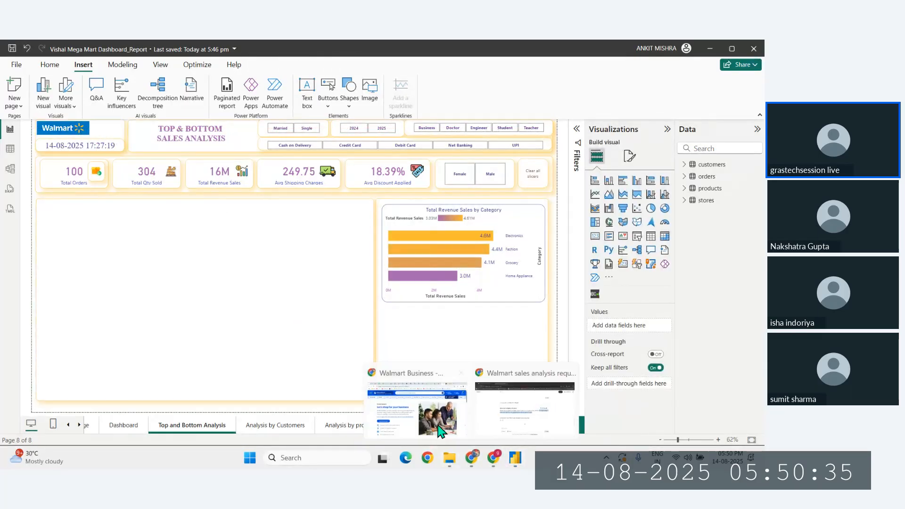
pyautogui.click(423, 408)
pyautogui.write('back button')
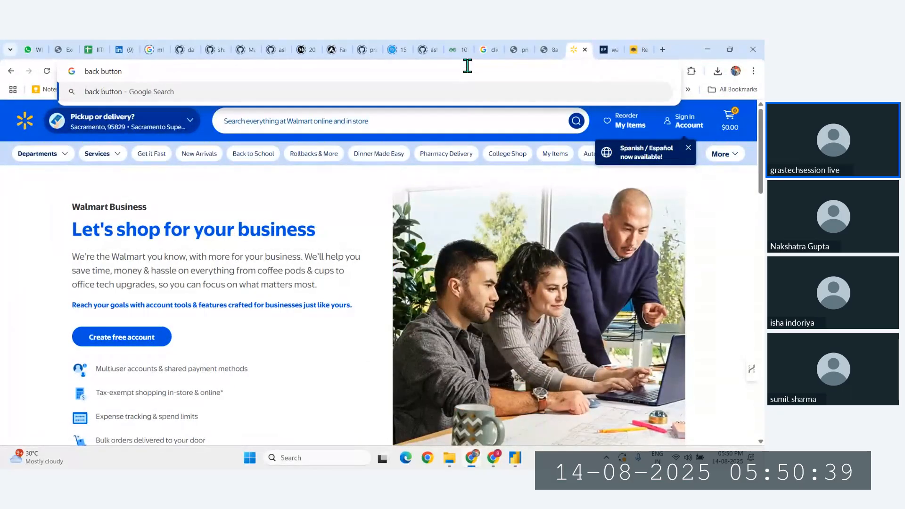
pyautogui.write(' png')
pyautogui.press('Return')
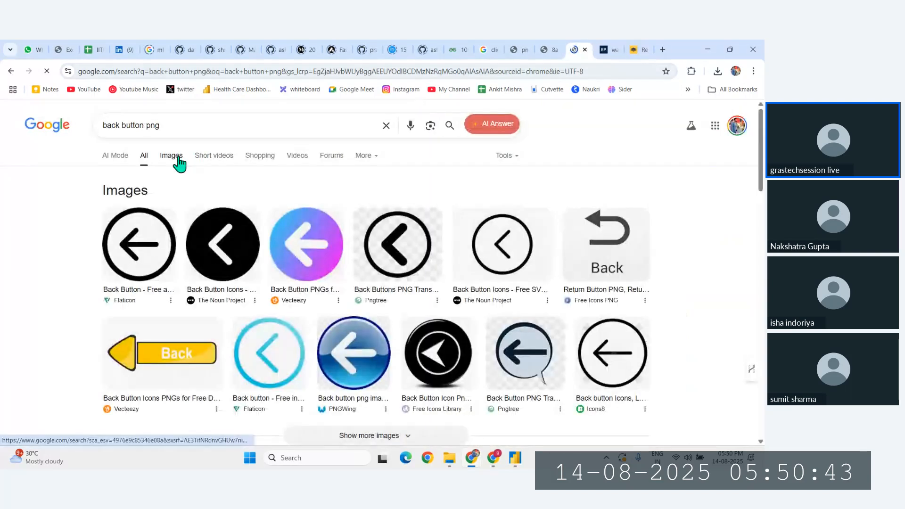
pyautogui.click(179, 163)
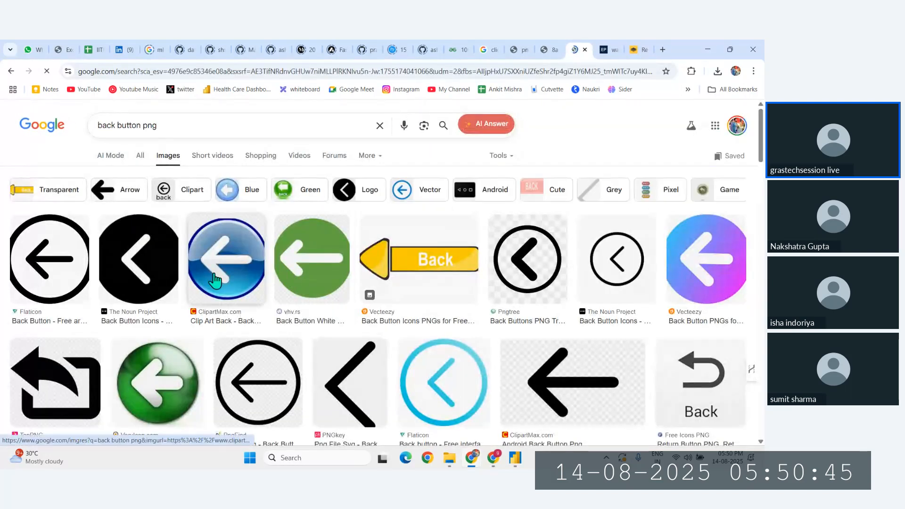
# Open the blue circular back-arrow image from ClipartMax at full size in its own browser tab
pyautogui.click(216, 281)
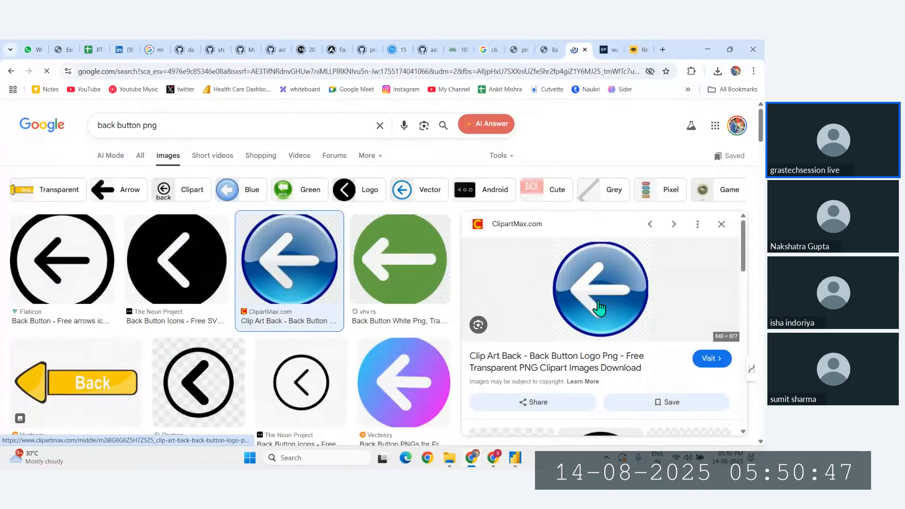
pyautogui.scroll(-3, 424, 326)
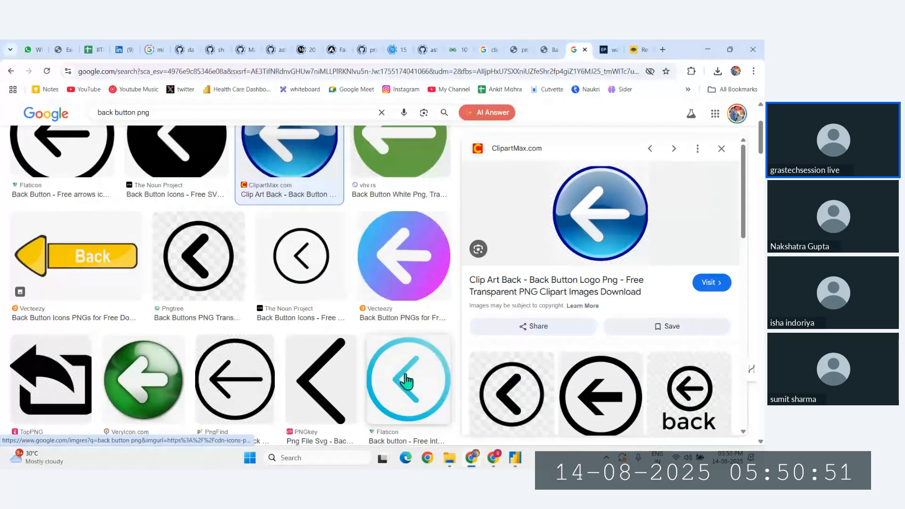
pyautogui.scroll(3, 407, 381)
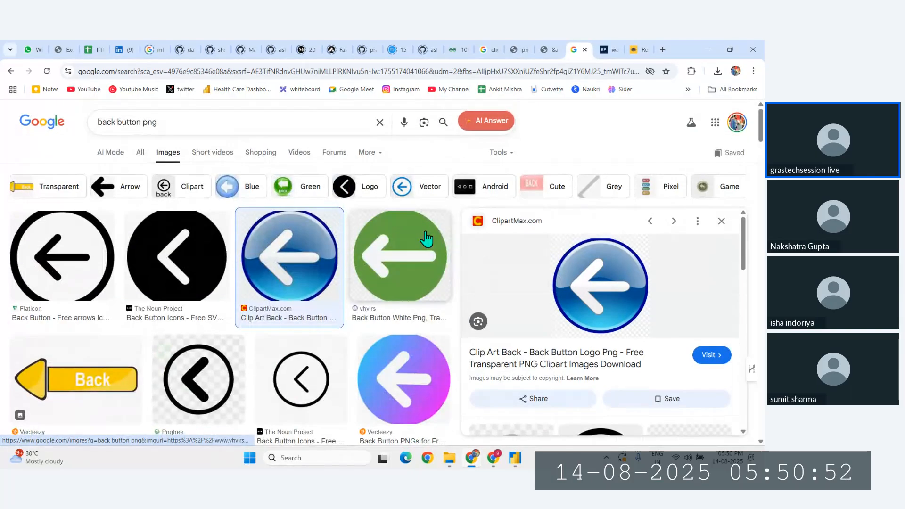
pyautogui.rightClick(589, 269)
pyautogui.click(639, 330)
pyautogui.click(582, 47)
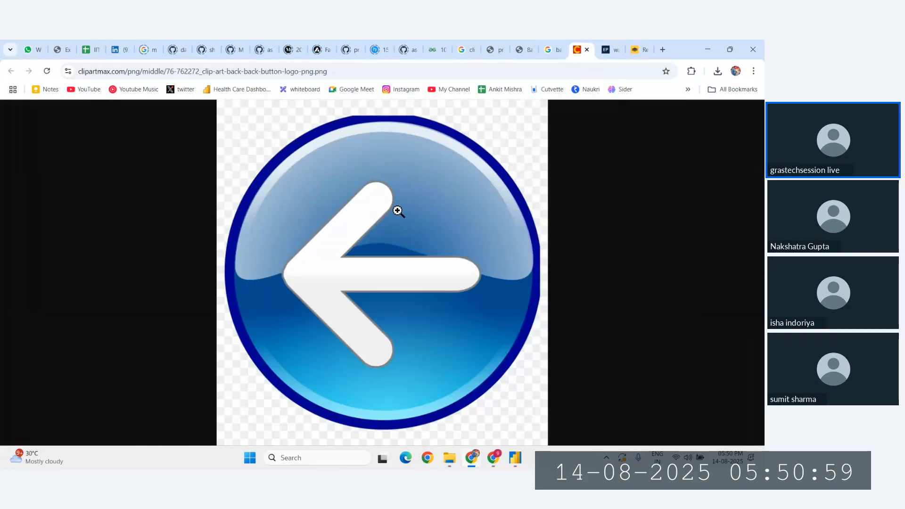
pyautogui.click(398, 211)
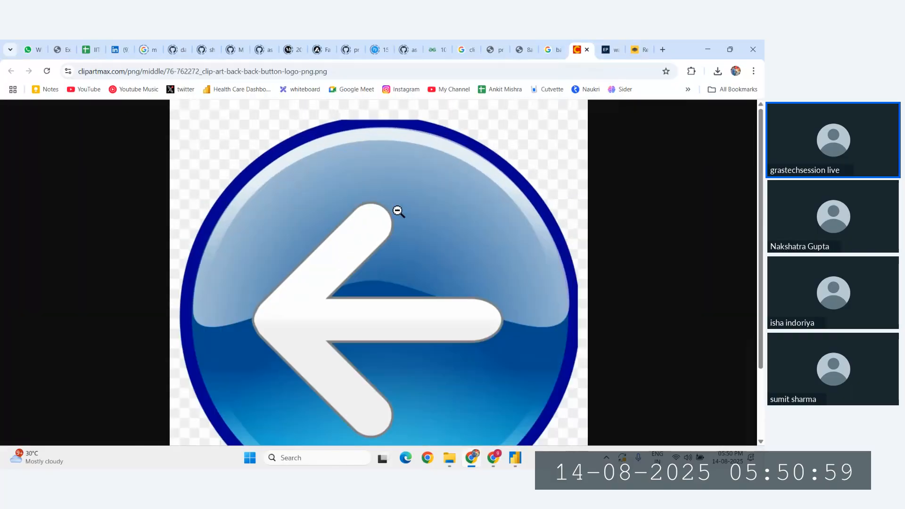
pyautogui.click(397, 210)
# Remove the background of the blue back-arrow image with remove.bg and download the free preview version
pyautogui.click(371, 70)
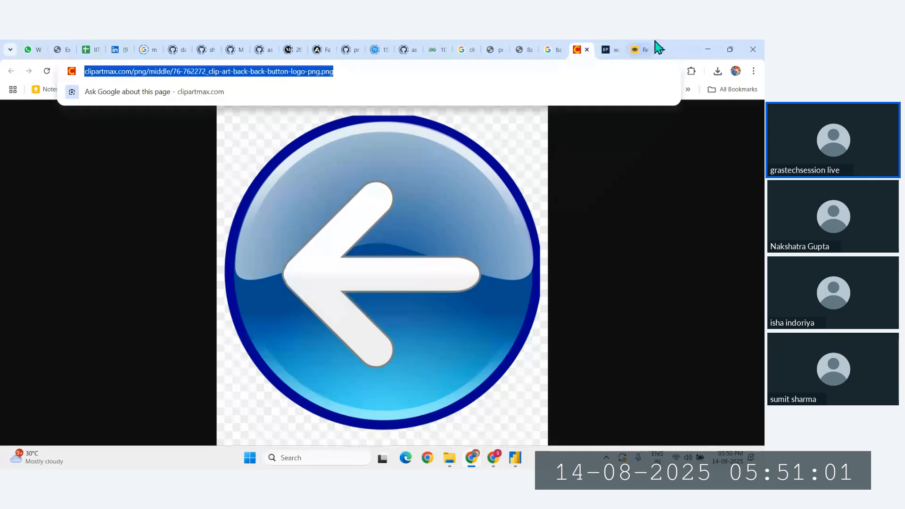
pyautogui.click(639, 48)
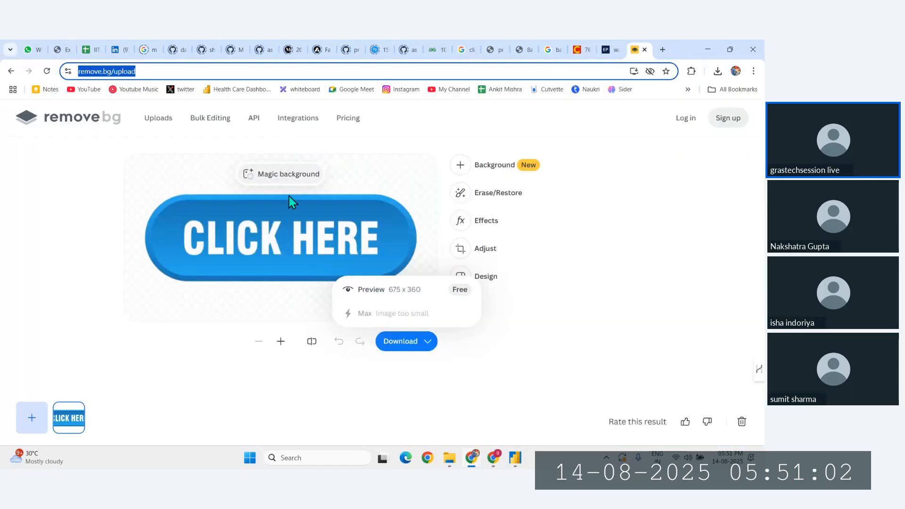
pyautogui.click(613, 48)
pyautogui.click(536, 49)
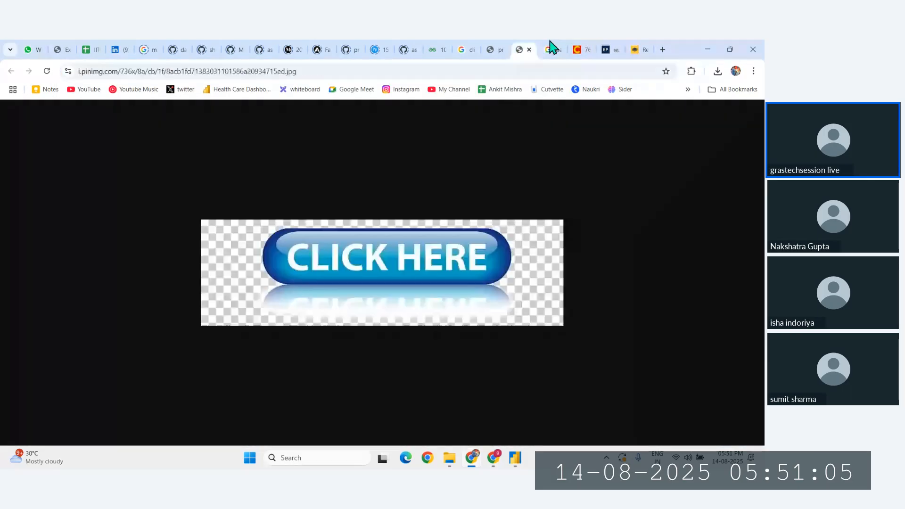
pyautogui.click(554, 47)
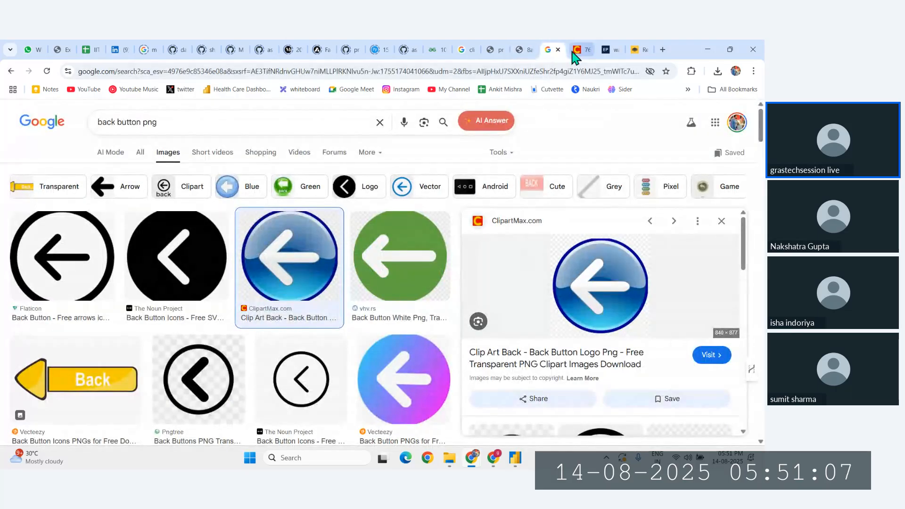
pyautogui.moveTo(575, 56); pyautogui.dragTo(375, 182)
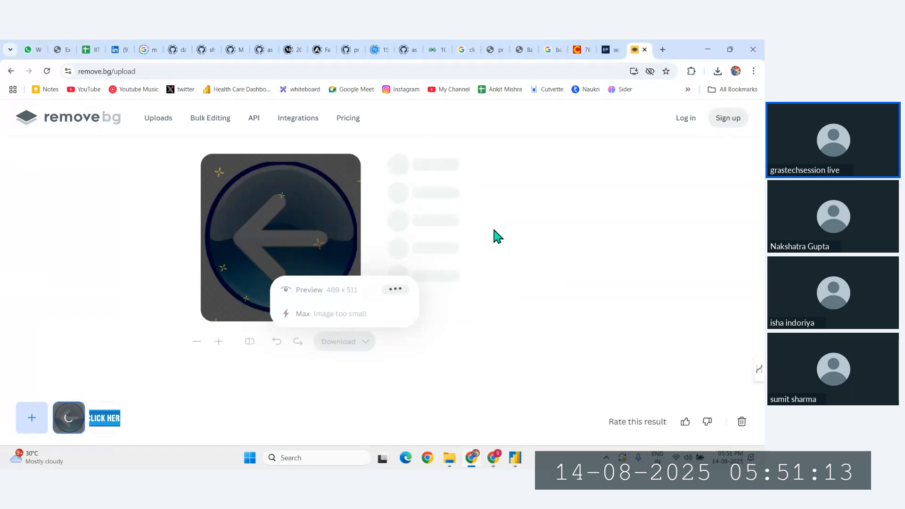
pyautogui.click(360, 293)
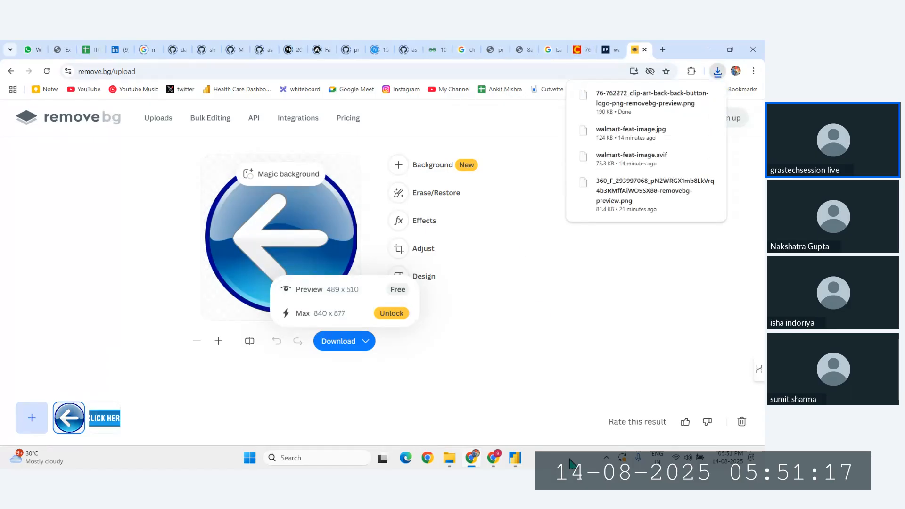
# Switch to Power BI, insert the downloaded back-arrow PNG, and shrink it to fit beside the Walmart logo in the header
pyautogui.click(516, 460)
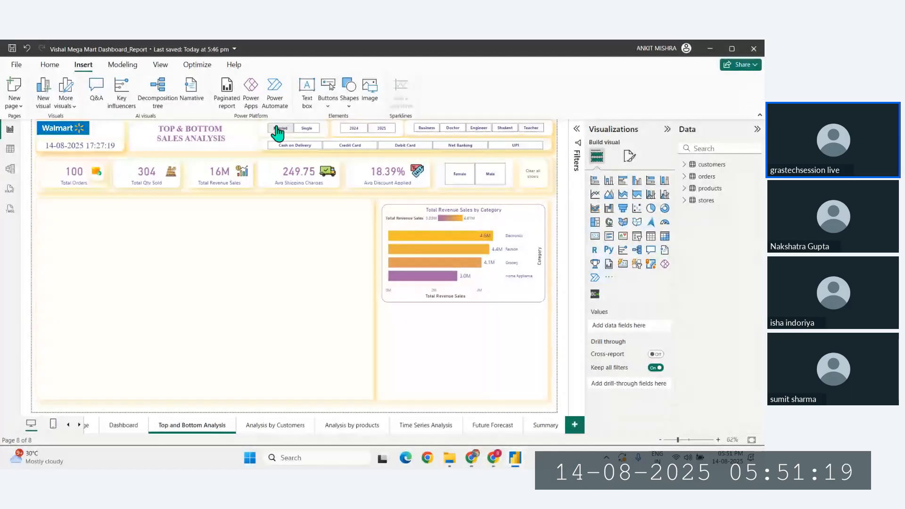
pyautogui.click(370, 94)
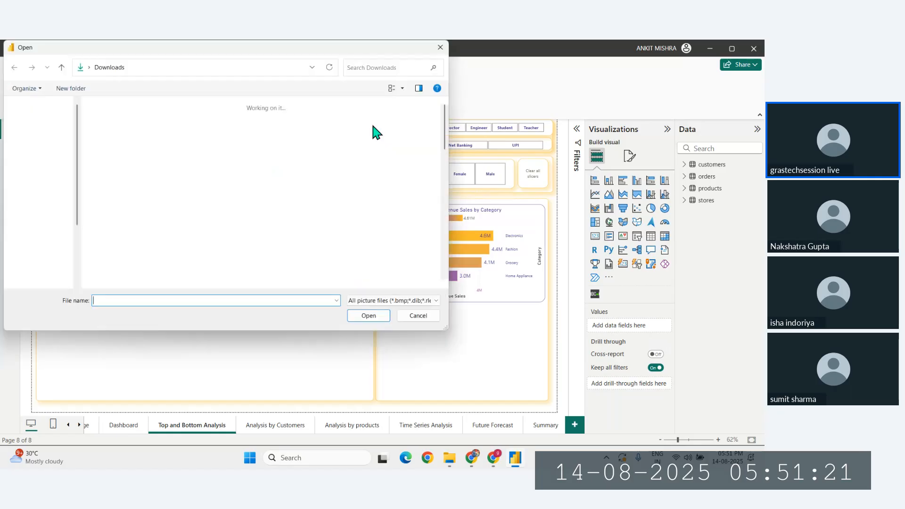
pyautogui.click(127, 136)
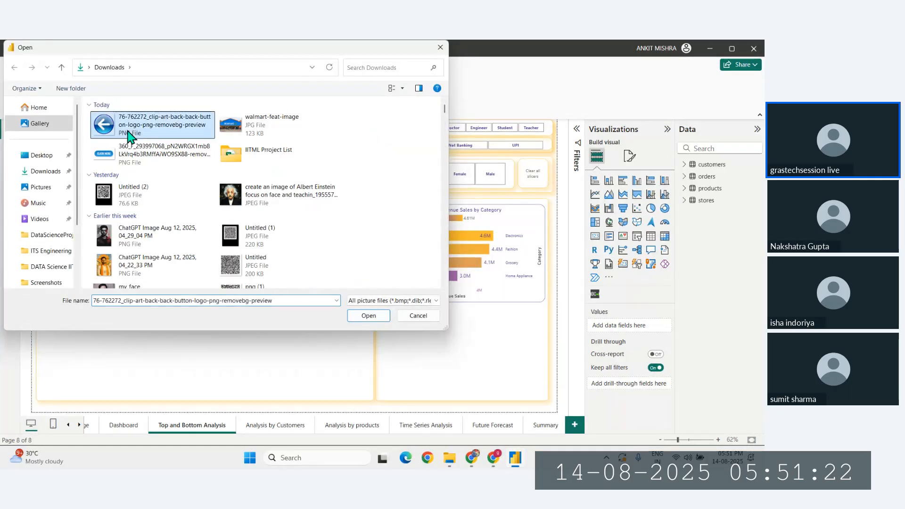
pyautogui.click(369, 316)
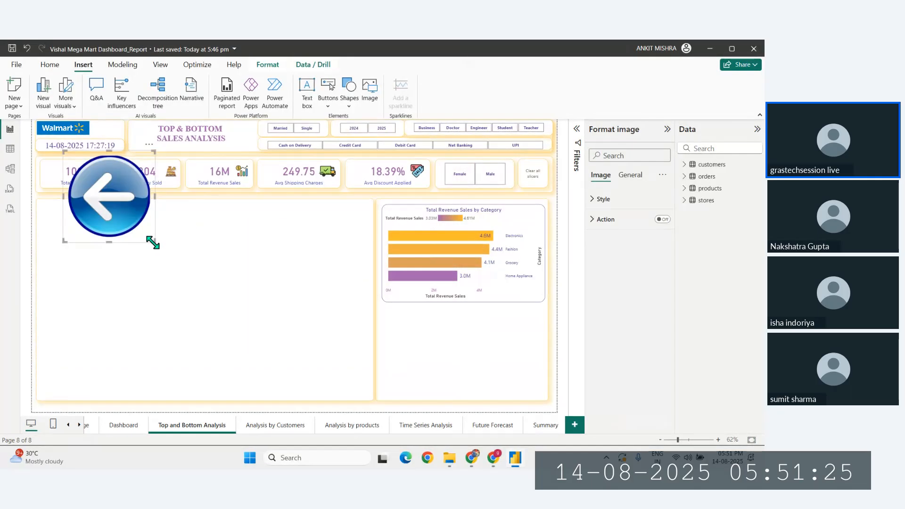
pyautogui.moveTo(152, 240); pyautogui.dragTo(109, 139)
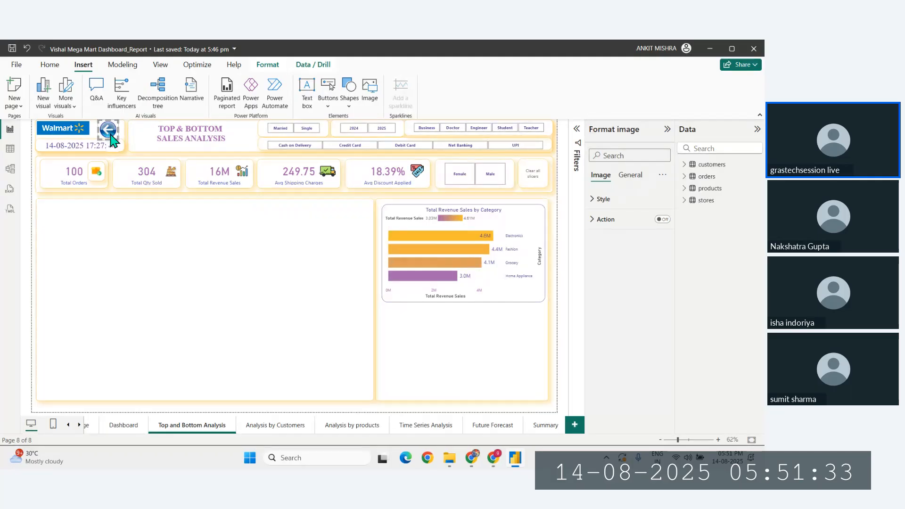
pyautogui.moveTo(111, 136); pyautogui.dragTo(111, 135)
pyautogui.click(24, 231)
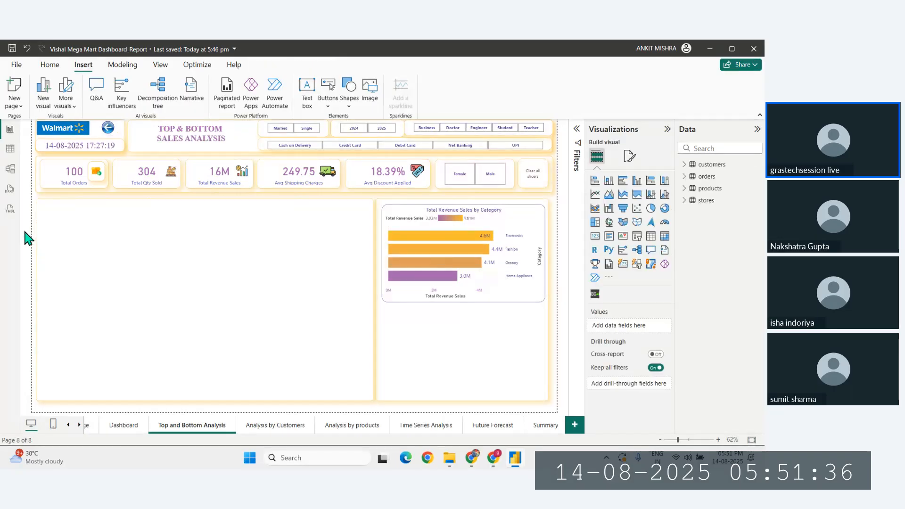
# Turn on the back-arrow image's action and set it to Page navigation with Dashboard as the destination
pyautogui.click(114, 135)
pyautogui.click(664, 222)
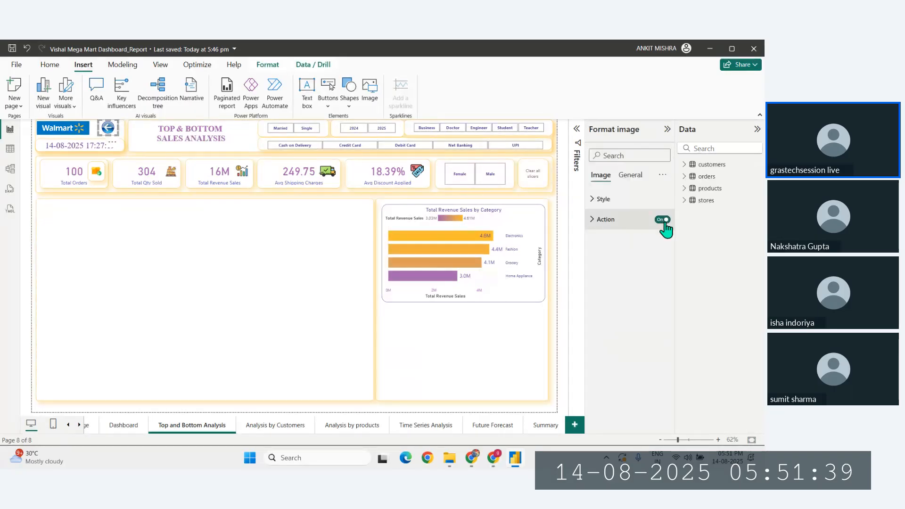
pyautogui.click(662, 220)
pyautogui.click(618, 269)
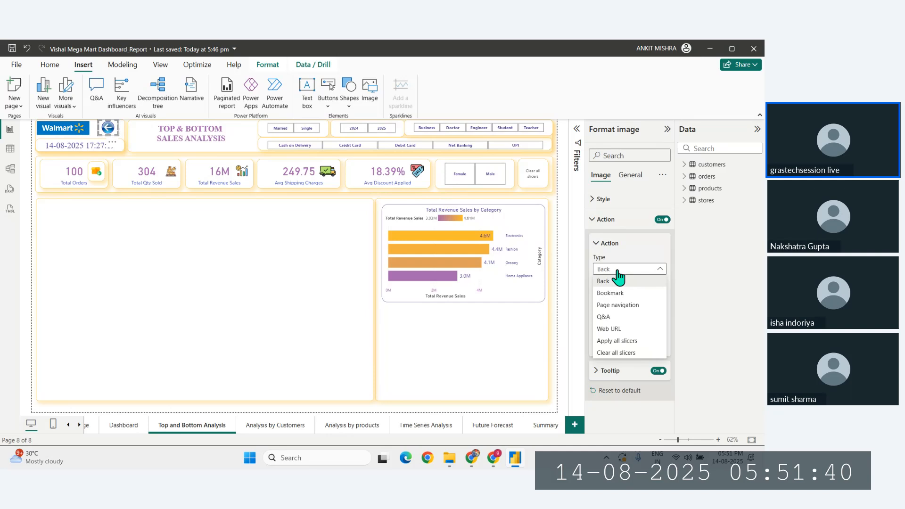
pyautogui.click(621, 306)
pyautogui.click(618, 323)
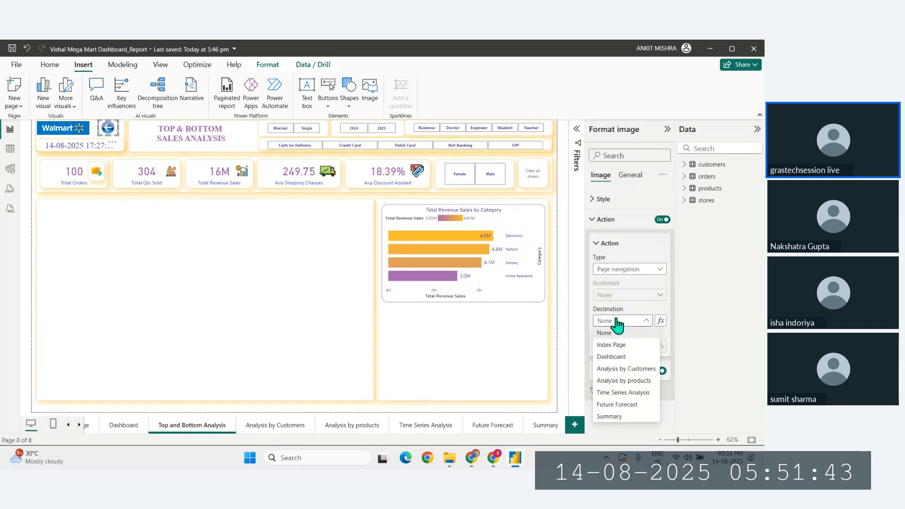
pyautogui.click(616, 358)
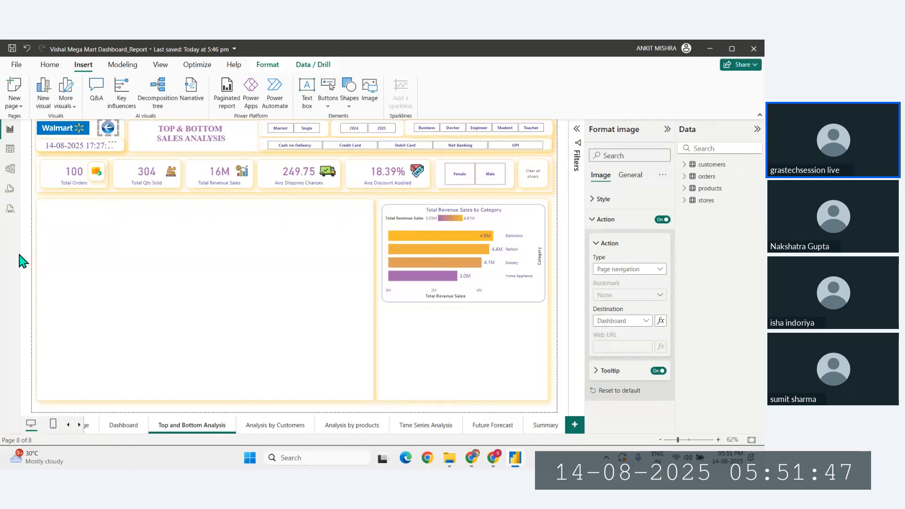
pyautogui.click(28, 245)
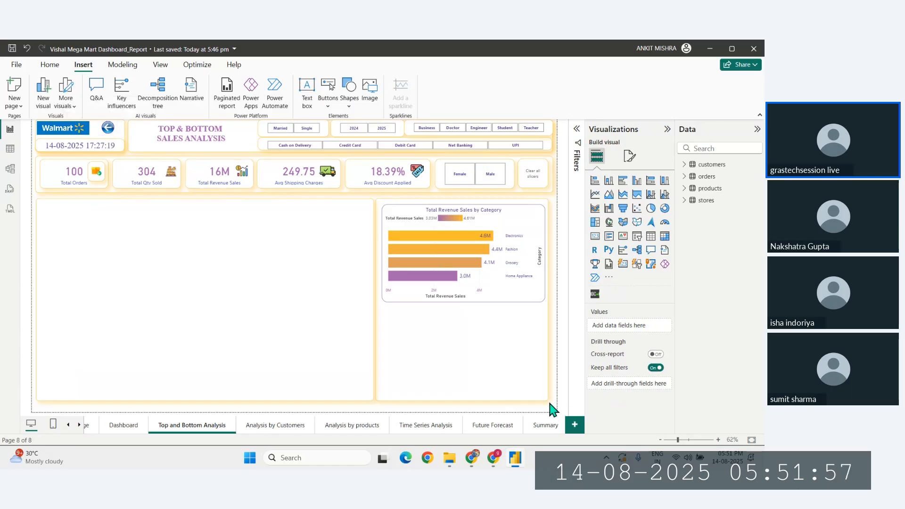
# Switch to the Chrome window with the image searches and search Google Images for "next button png"
pyautogui.moveTo(472, 458)
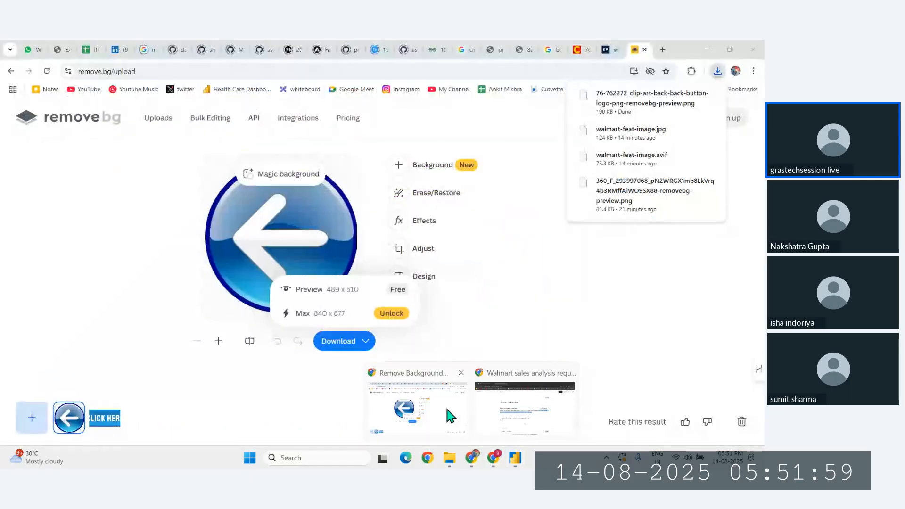
pyautogui.click(445, 406)
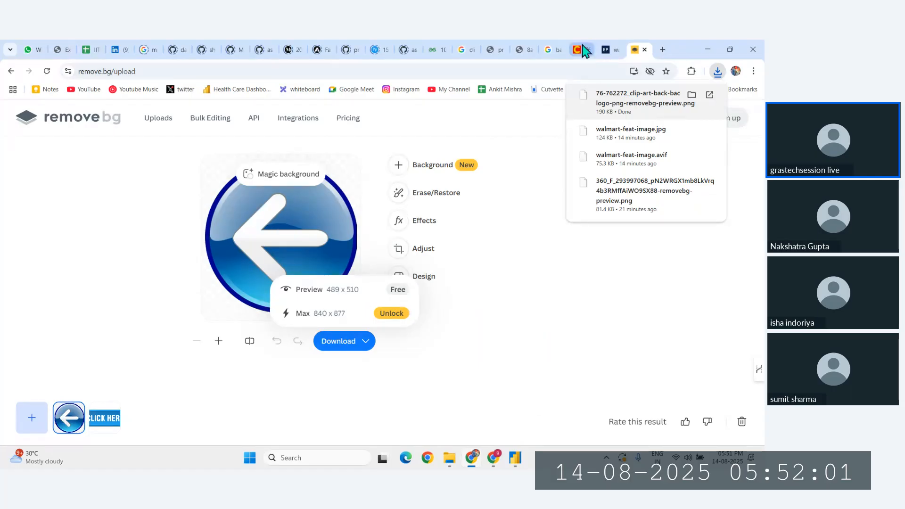
pyautogui.click(548, 50)
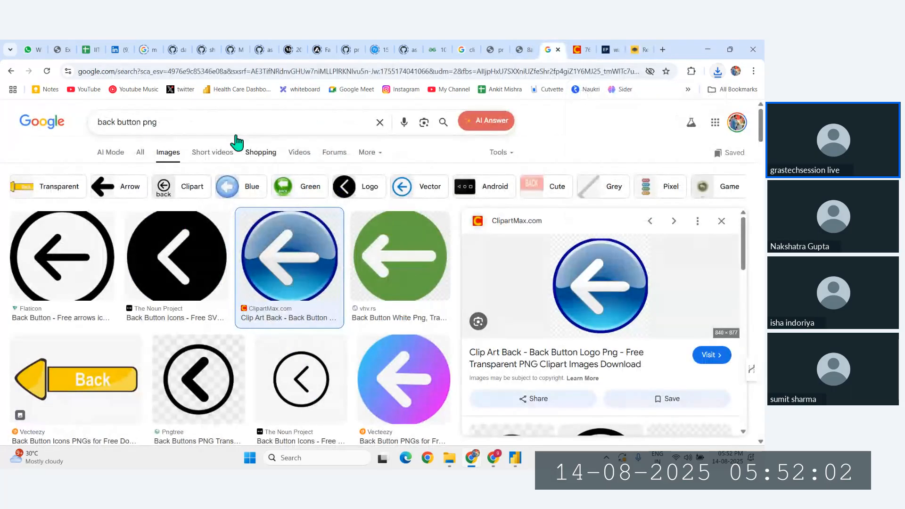
pyautogui.click(118, 124)
pyautogui.hotkey('ctrl', 'BackSpace')
pyautogui.write('n')
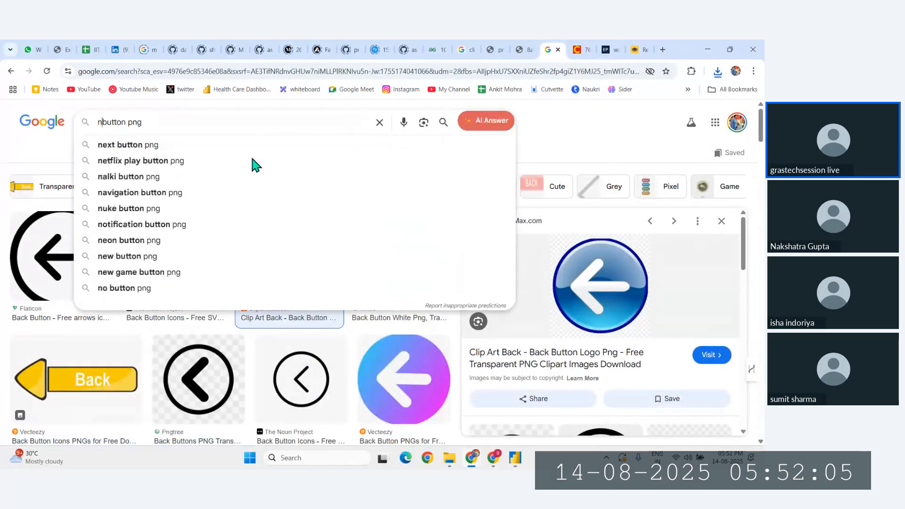
pyautogui.write('ext')
pyautogui.press('Return')
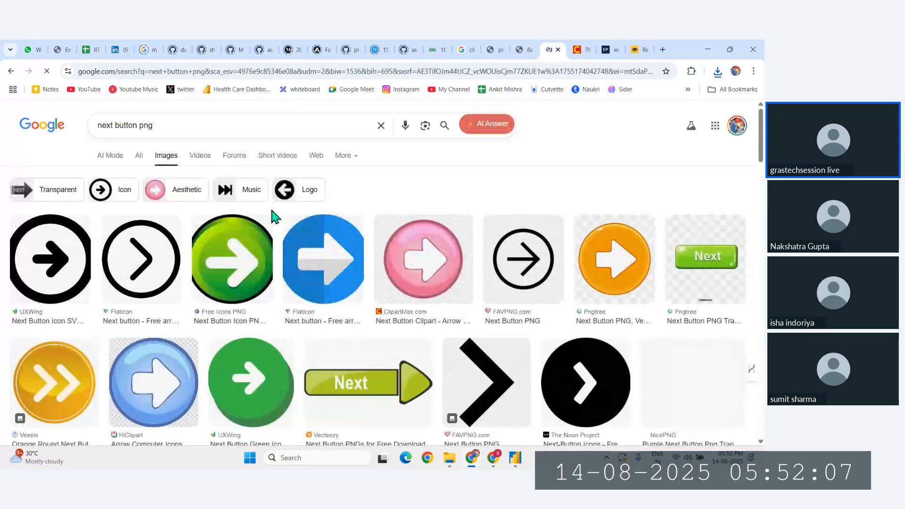
# Open the blue circular next-arrow image from HiClipart at full size in its own browser tab
pyautogui.click(171, 377)
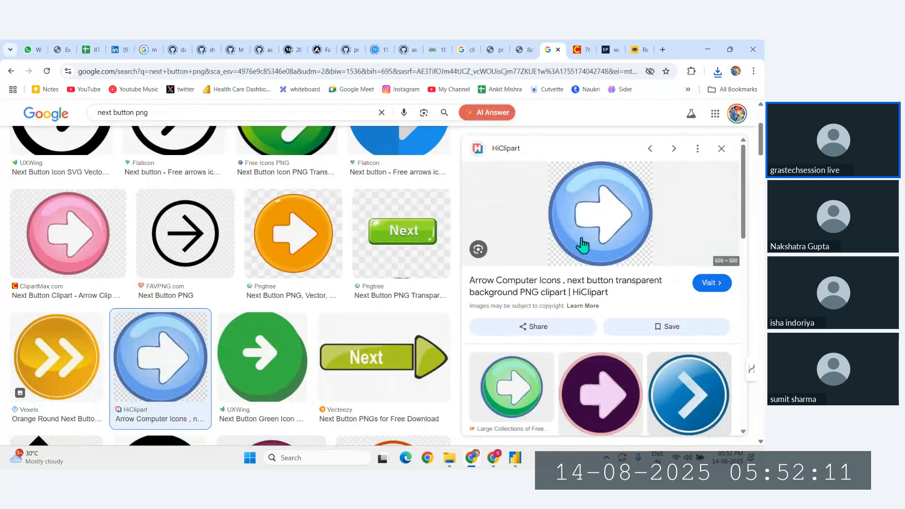
pyautogui.scroll(-4, 585, 307)
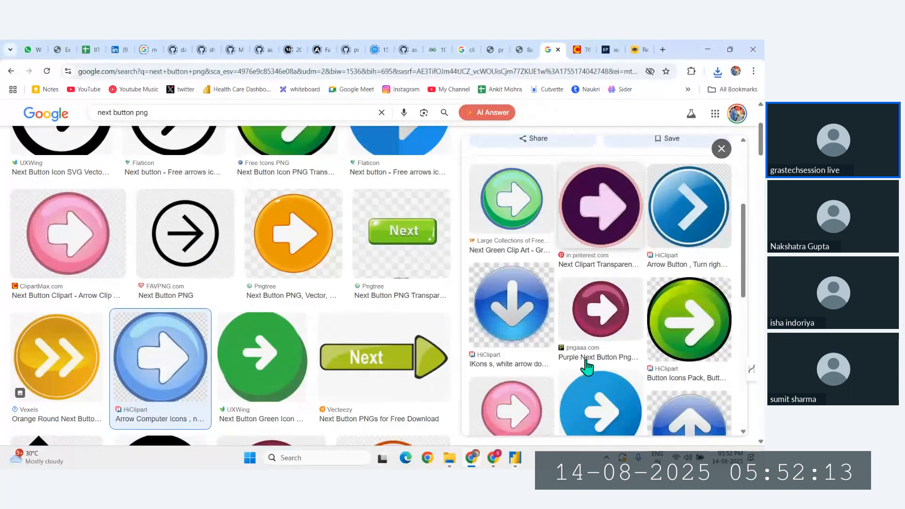
pyautogui.scroll(-5, 588, 366)
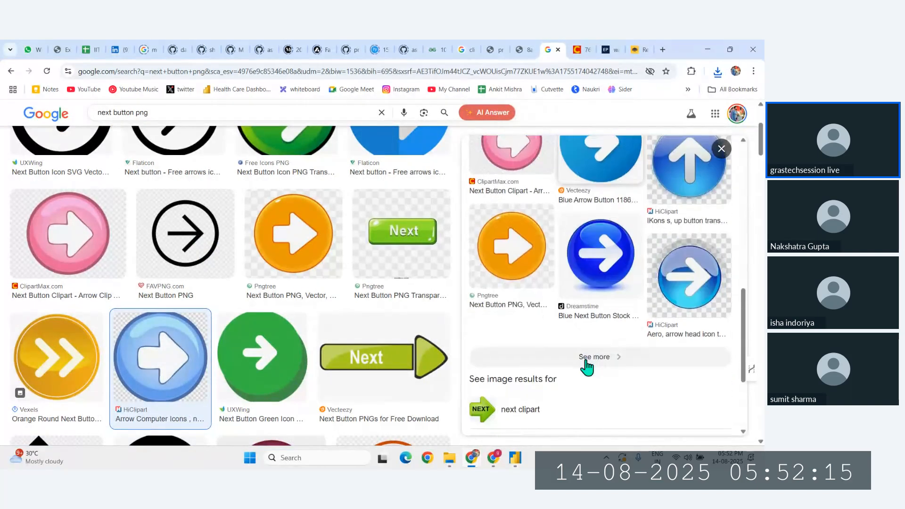
pyautogui.scroll(8, 587, 367)
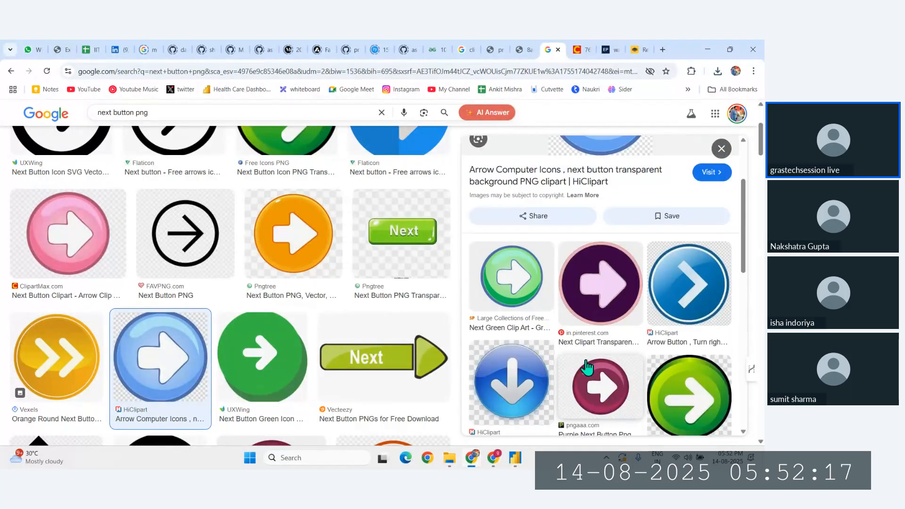
pyautogui.scroll(3, 588, 367)
pyautogui.click(597, 234)
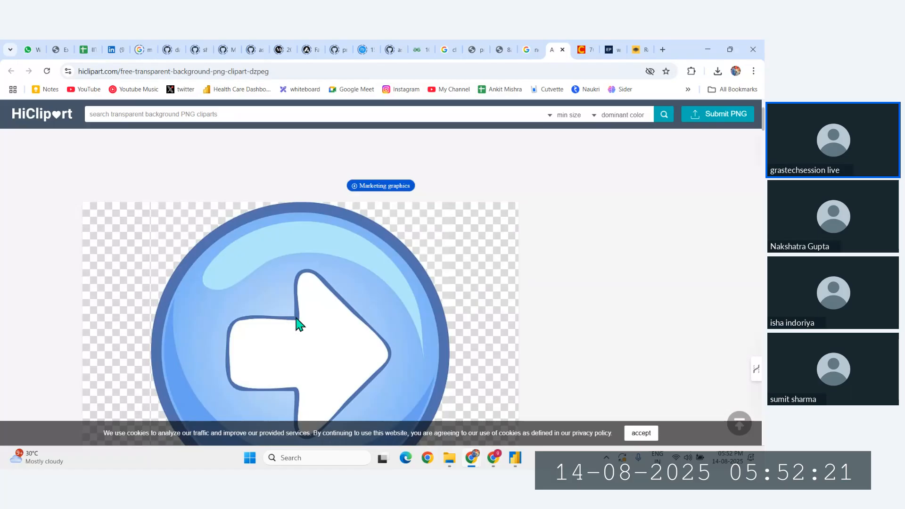
pyautogui.click(535, 49)
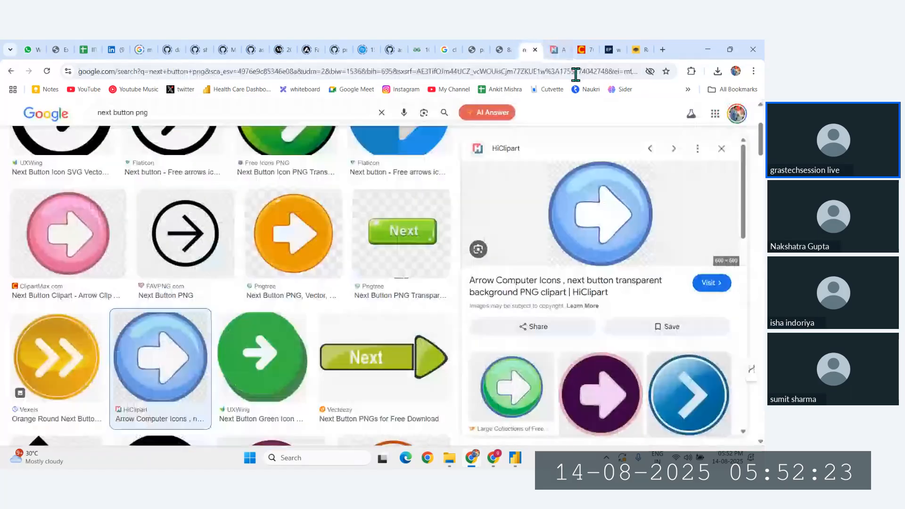
pyautogui.rightClick(612, 256)
pyautogui.click(671, 389)
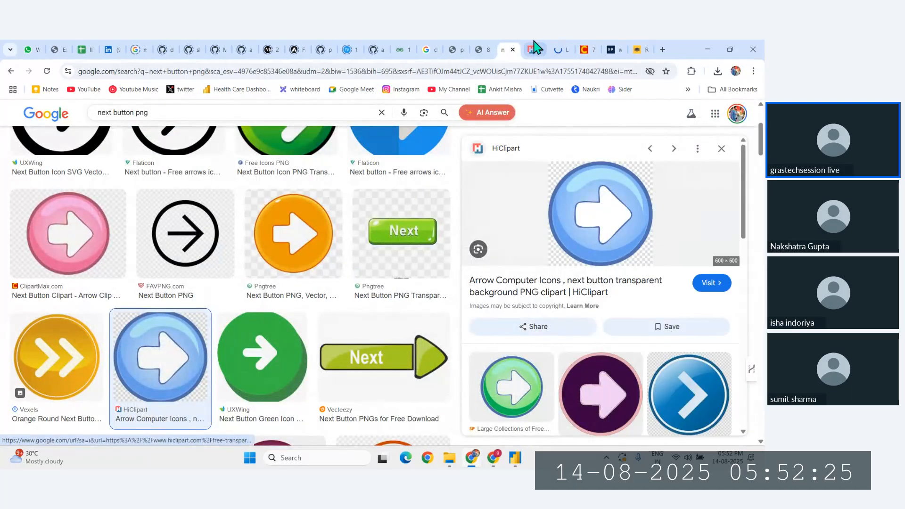
pyautogui.click(564, 49)
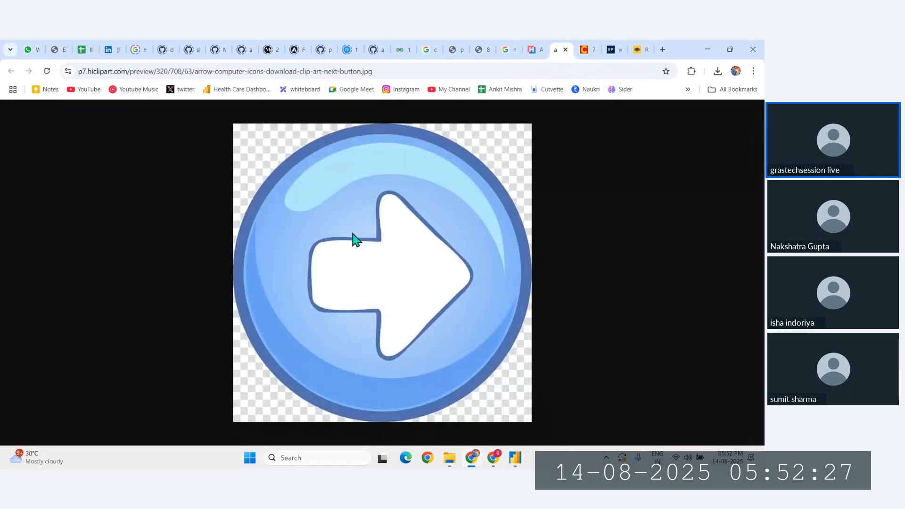
# Close the ClipartMax back-arrow image tab and the unneeded website tab beside it, keeping remove.bg open
pyautogui.click(637, 49)
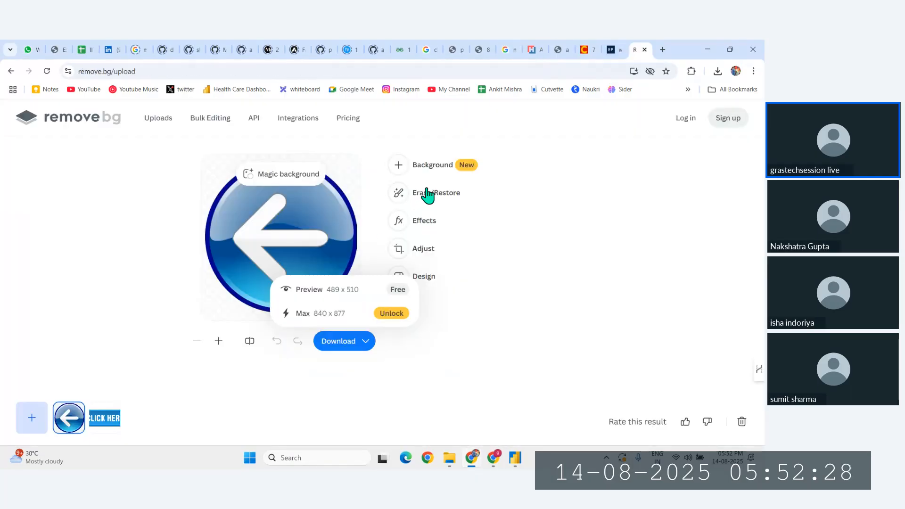
pyautogui.click(612, 49)
pyautogui.click(618, 50)
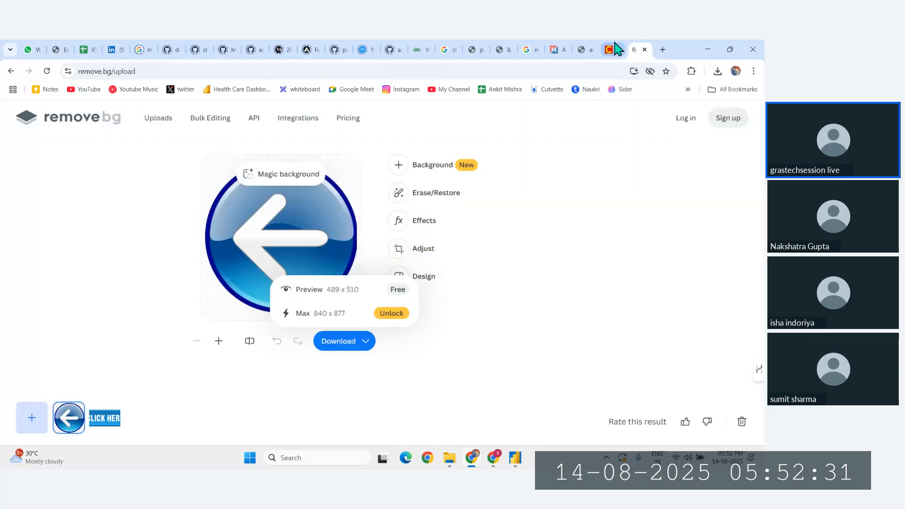
pyautogui.click(599, 49)
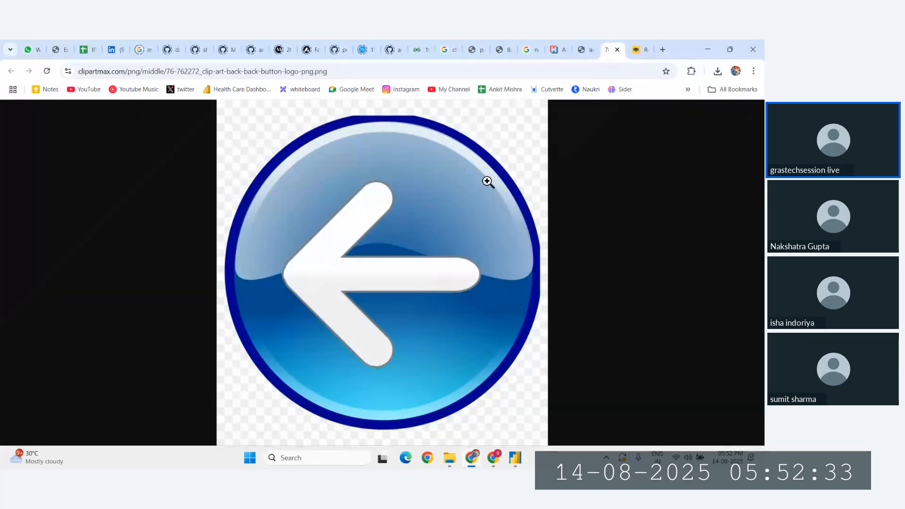
pyautogui.click(618, 50)
pyautogui.click(607, 49)
pyautogui.moveTo(395, 240); pyautogui.dragTo(327, 207)
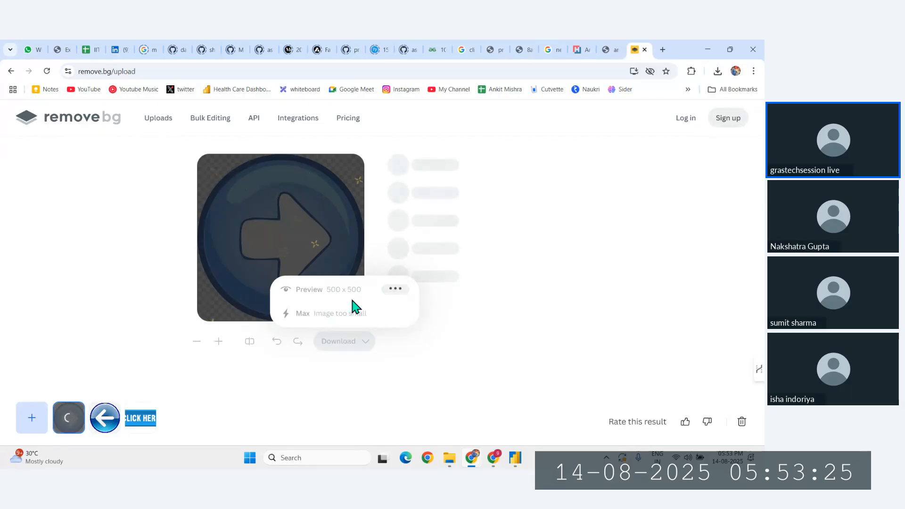
pyautogui.click(46, 71)
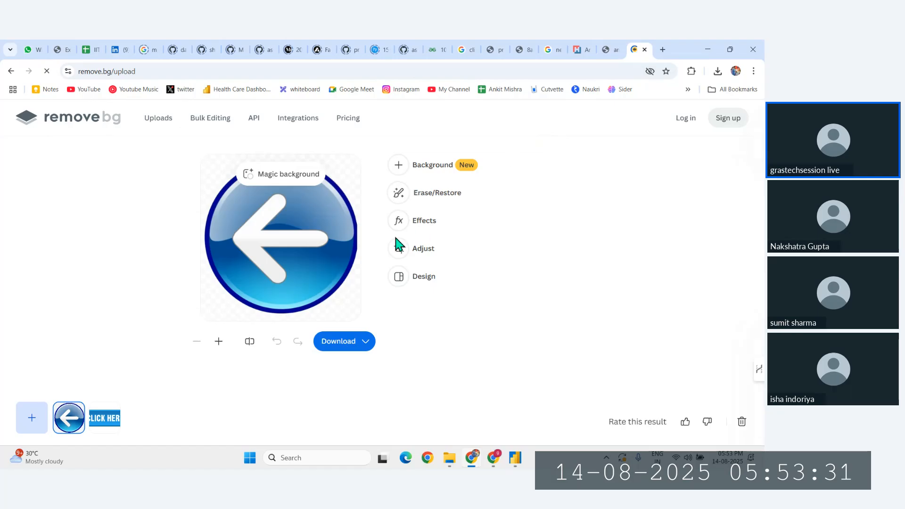
# Remove the background of the blue next-arrow image with remove.bg and download the free preview version
pyautogui.click(611, 49)
pyautogui.moveTo(407, 237); pyautogui.dragTo(367, 217)
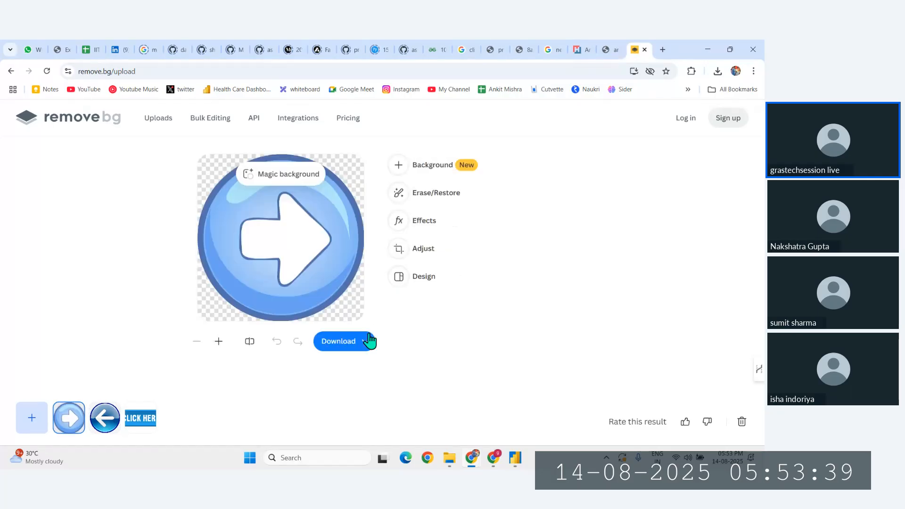
pyautogui.click(349, 344)
pyautogui.click(349, 294)
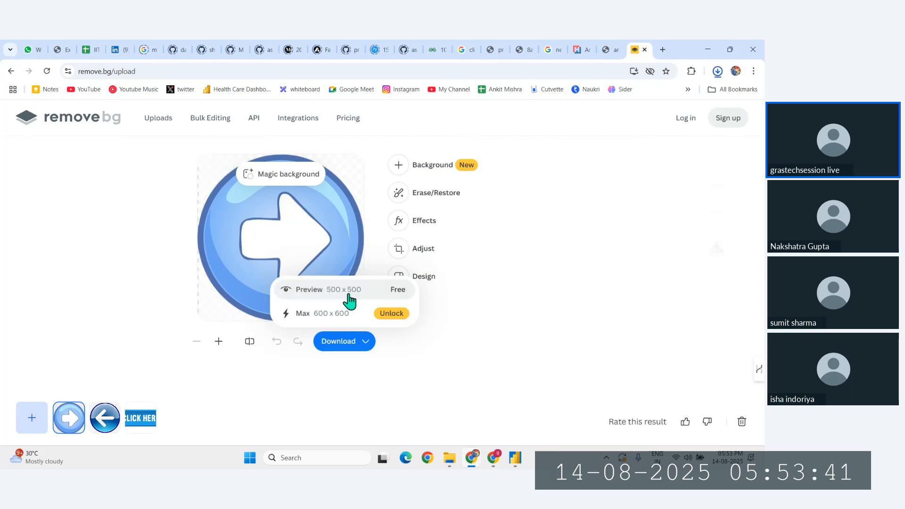
# Switch to Power BI, insert the downloaded next-arrow PNG on the Top and Bottom Analysis page, and shrink it to icon size
pyautogui.click(518, 460)
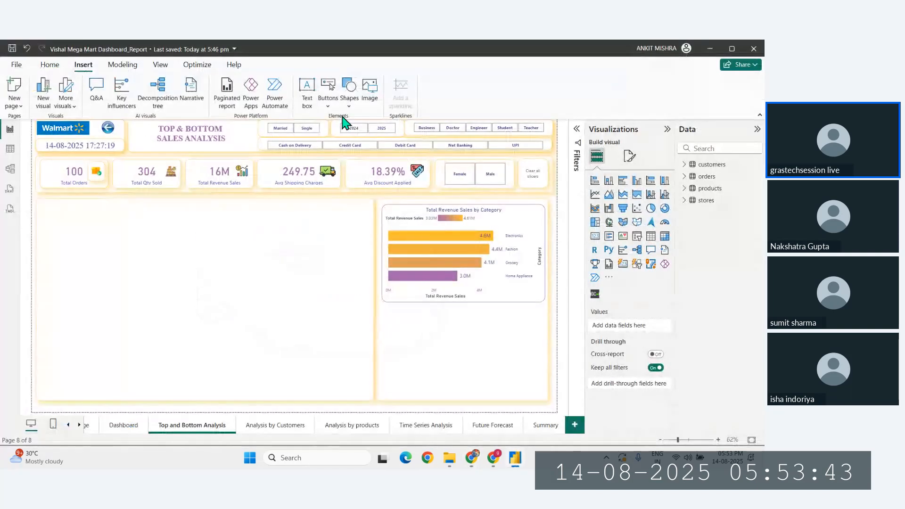
pyautogui.click(370, 99)
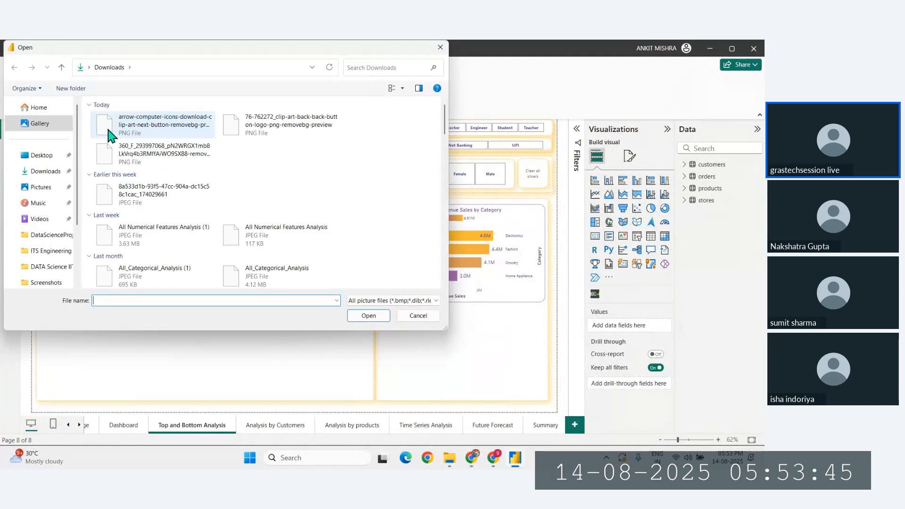
pyautogui.click(130, 126)
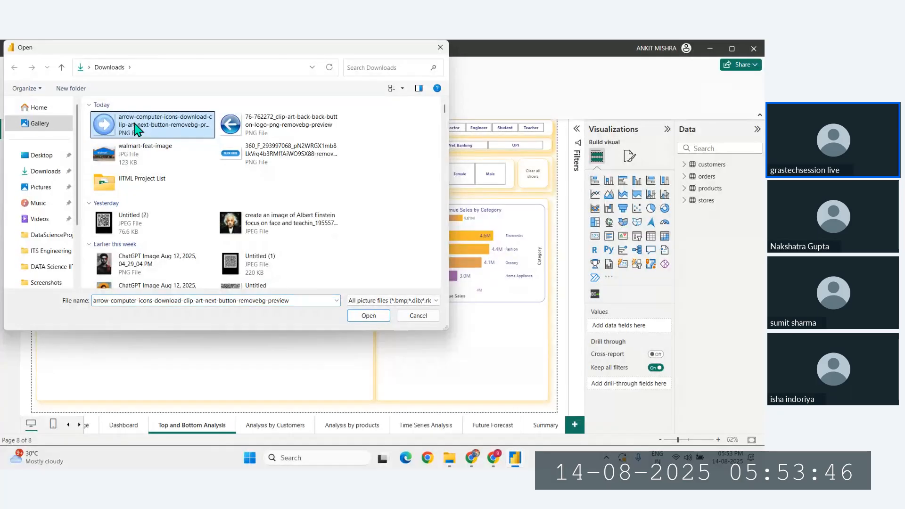
pyautogui.click(369, 316)
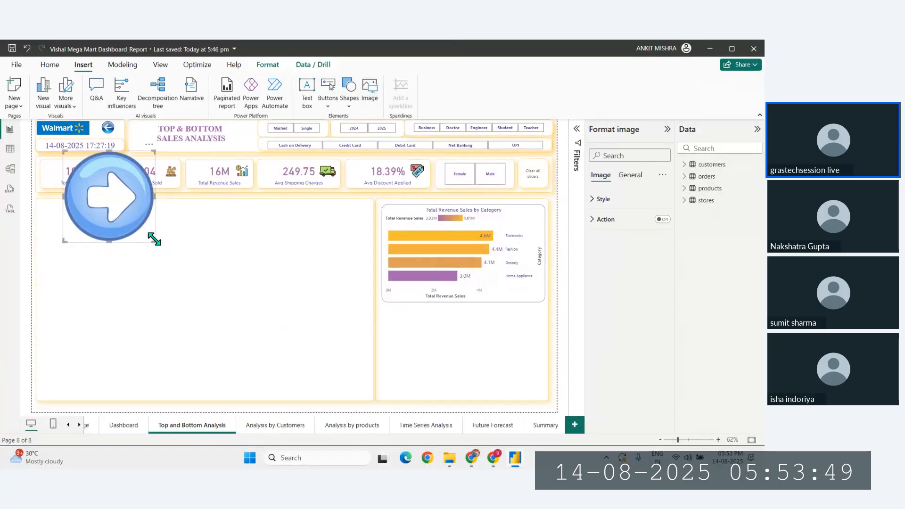
pyautogui.moveTo(155, 240); pyautogui.dragTo(81, 169)
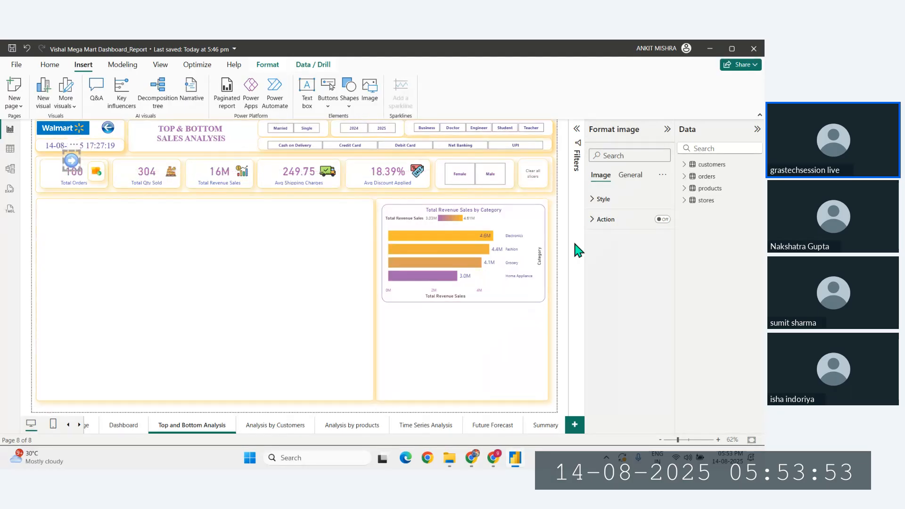
# Turn on the next-arrow image's action with type Page navigation and place the image in the report page's lower-right corner
pyautogui.click(663, 219)
pyautogui.click(611, 221)
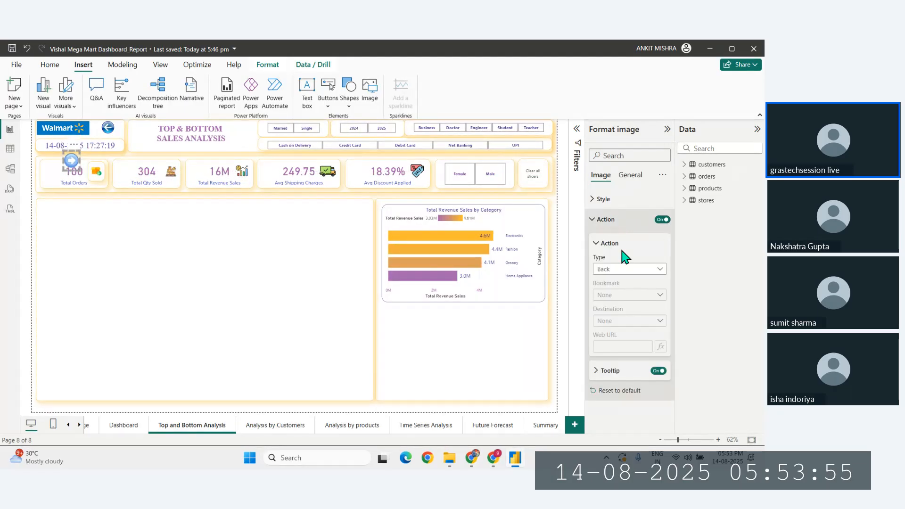
pyautogui.click(622, 271)
pyautogui.click(618, 304)
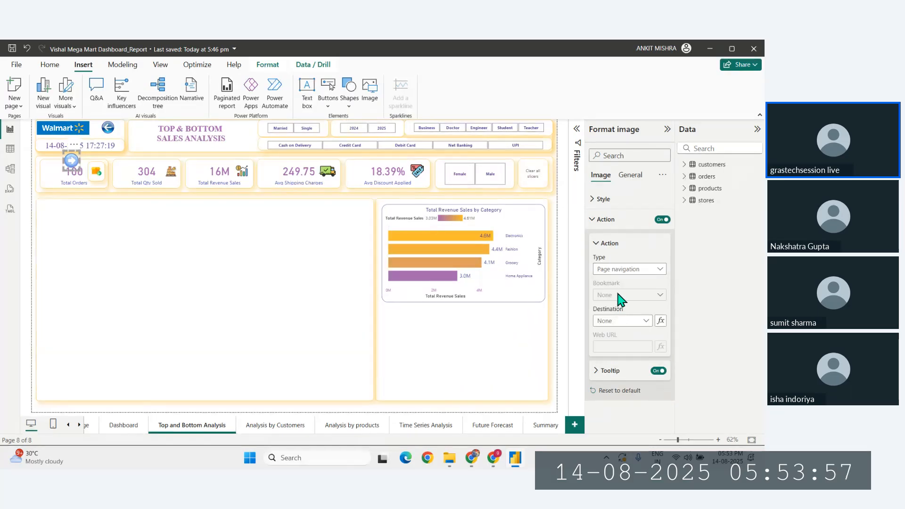
pyautogui.click(616, 322)
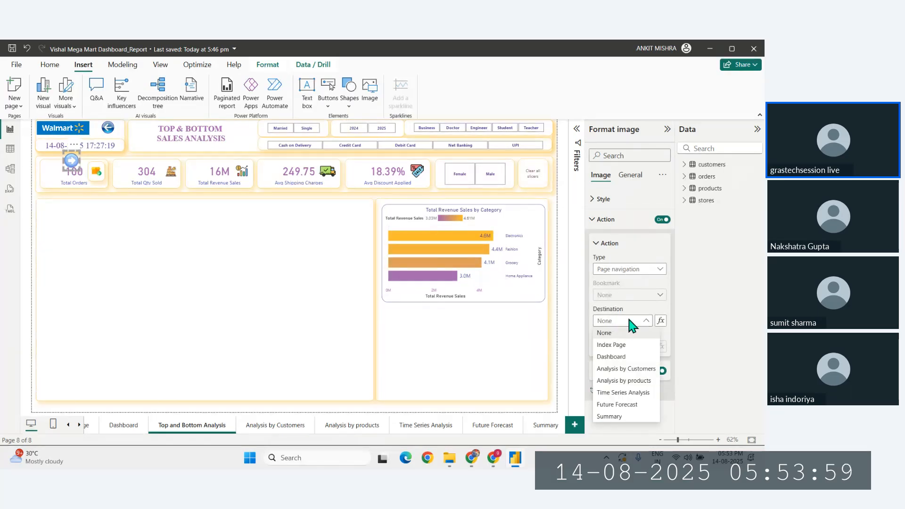
pyautogui.click(634, 318)
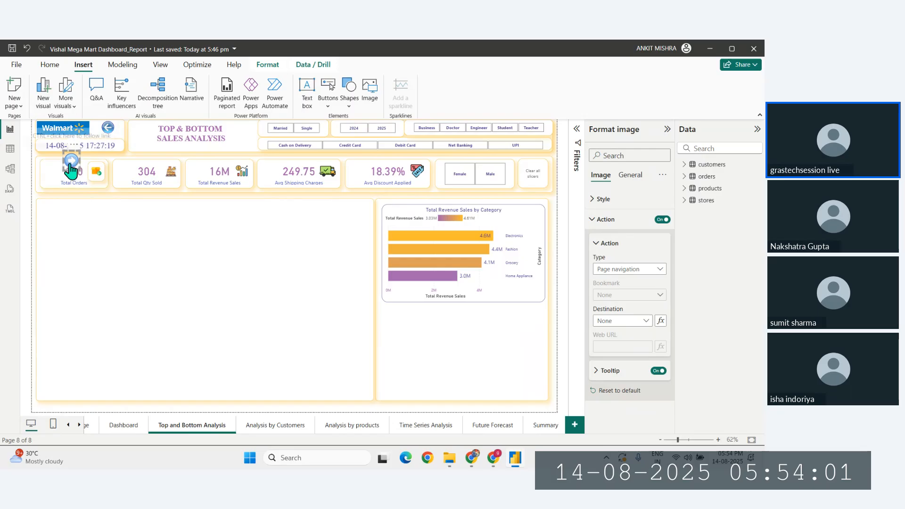
pyautogui.moveTo(71, 166); pyautogui.dragTo(540, 399)
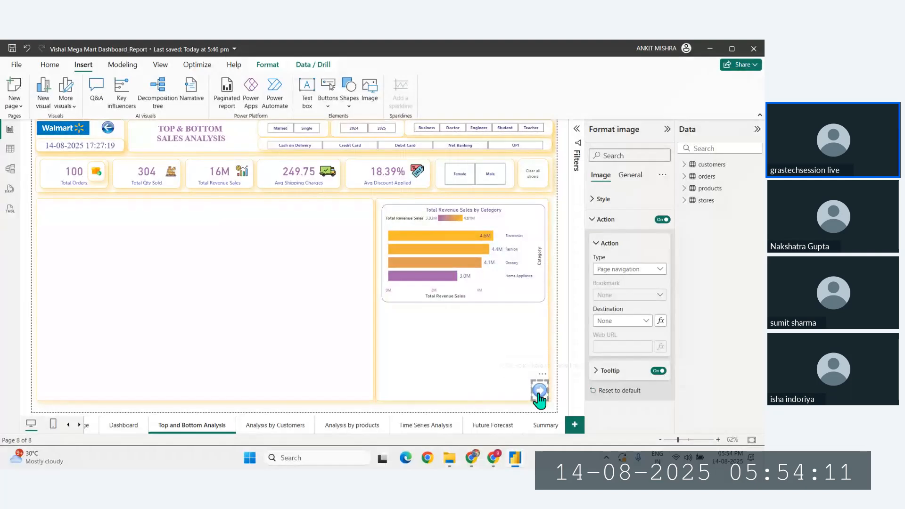
pyautogui.click(25, 366)
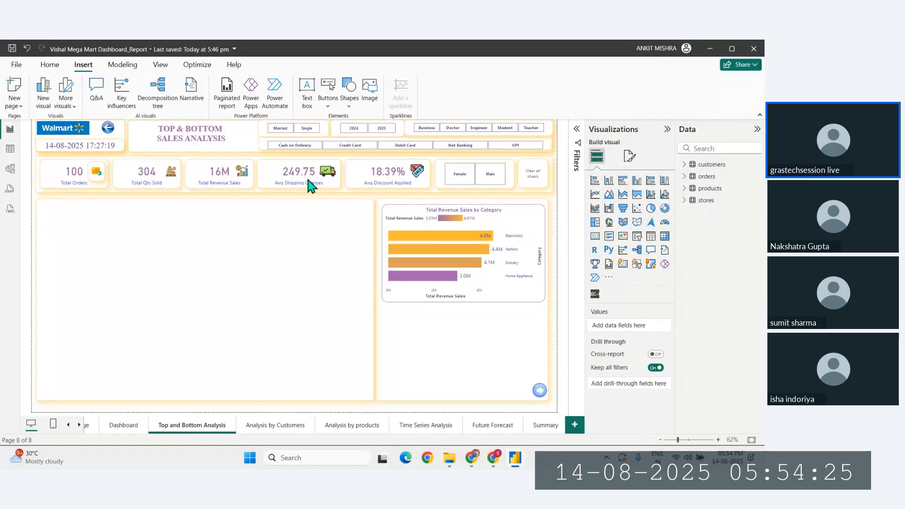
# Delete the Married/Single marital status slicer and the Female/Male gender slicer from the report page
pyautogui.click(509, 229)
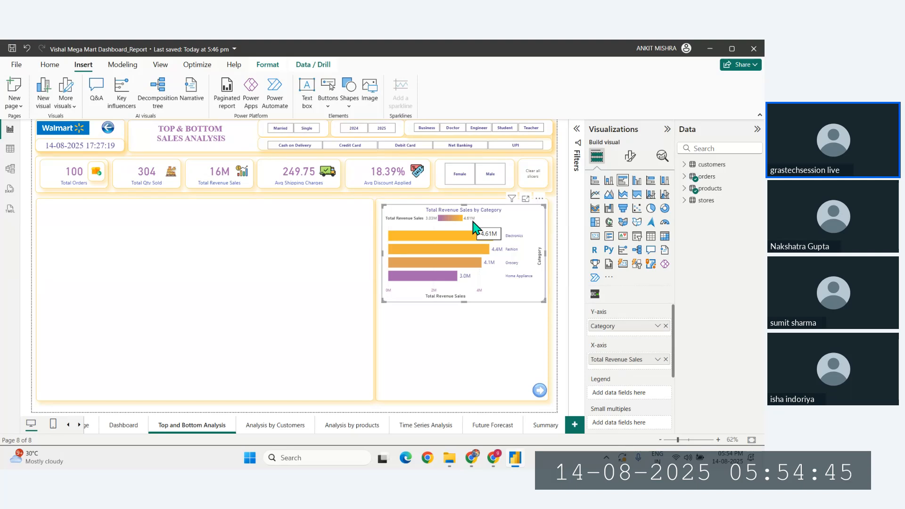
pyautogui.click(325, 134)
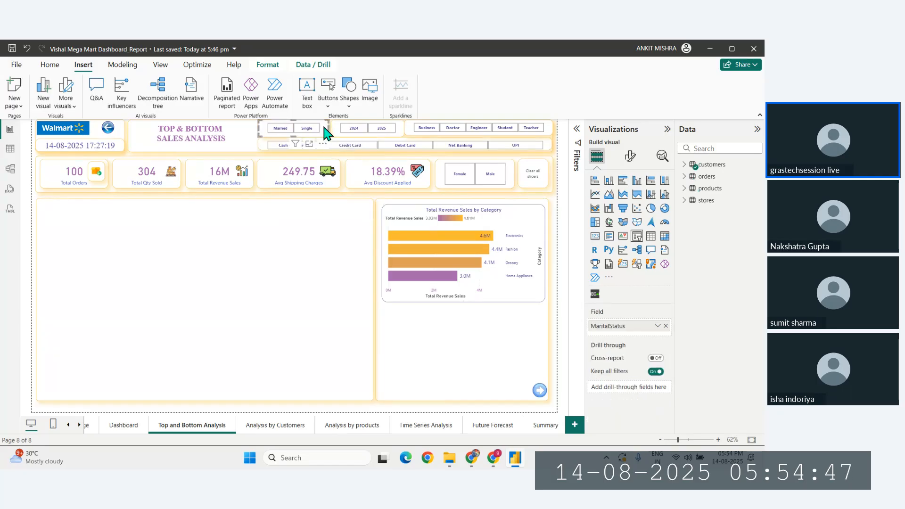
pyautogui.press('Delete')
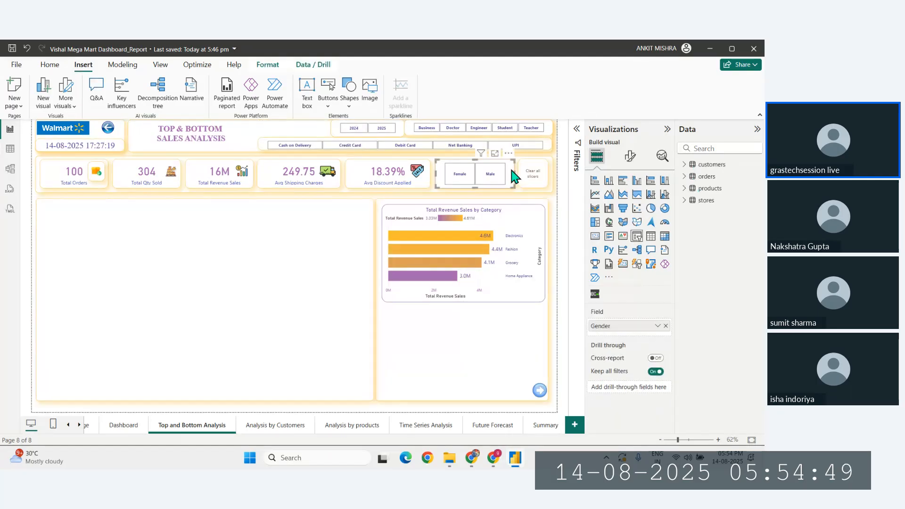
pyautogui.click(513, 175)
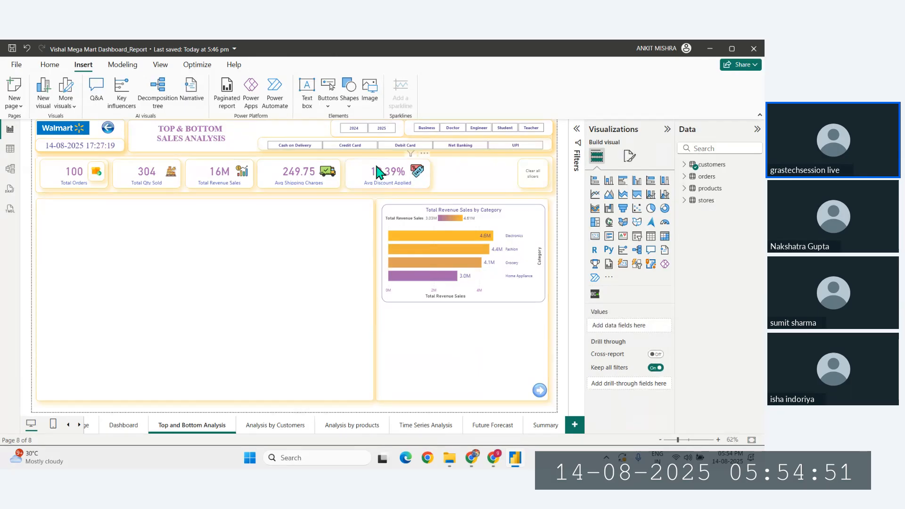
# Restore the Female/Male gender slicer and move it into the empty header slot beside the 2024/2025 year slicer
pyautogui.moveTo(515, 175)
pyautogui.mouseDown()
pyautogui.moveTo(478, 174)
pyautogui.moveTo(496, 170)
pyautogui.moveTo(522, 192)
pyautogui.moveTo(514, 190)
pyautogui.mouseUp()
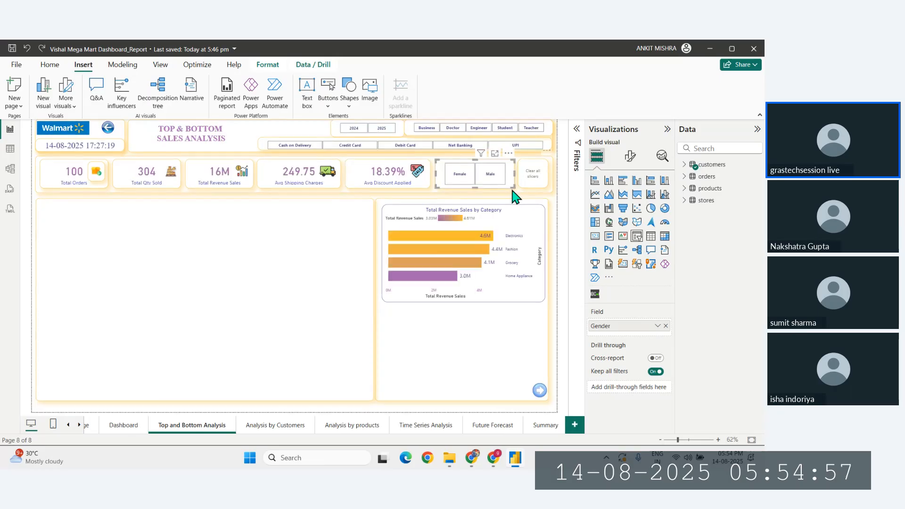
pyautogui.press('Delete')
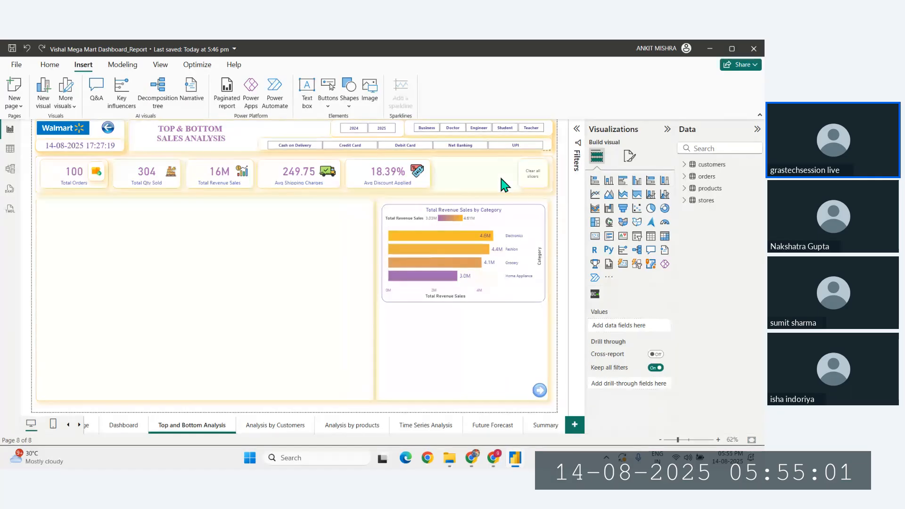
pyautogui.hotkey('ctrl', 'z')
pyautogui.moveTo(508, 180); pyautogui.dragTo(259, 127)
pyautogui.click(23, 238)
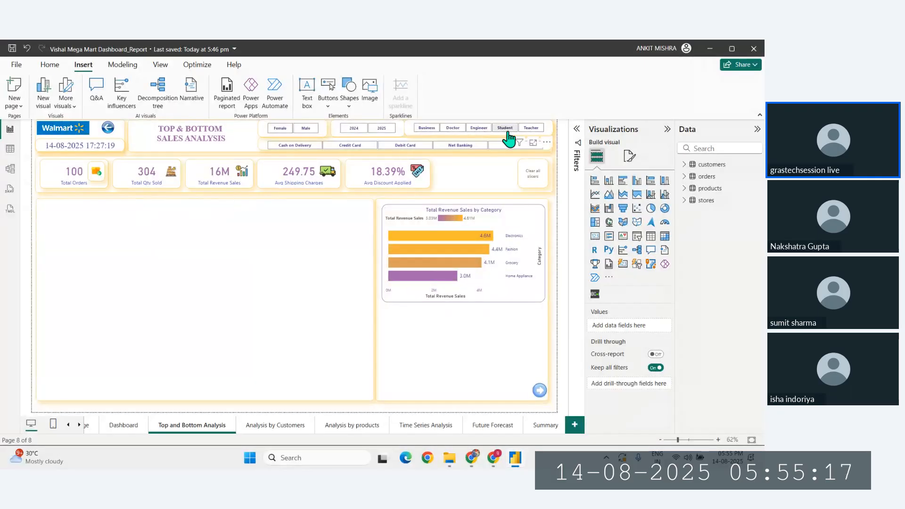
# Delete the five KPI cards for orders, quantity sold, revenue, shipping charges and discount from the Top and Bottom Analysis page
pyautogui.click(364, 187)
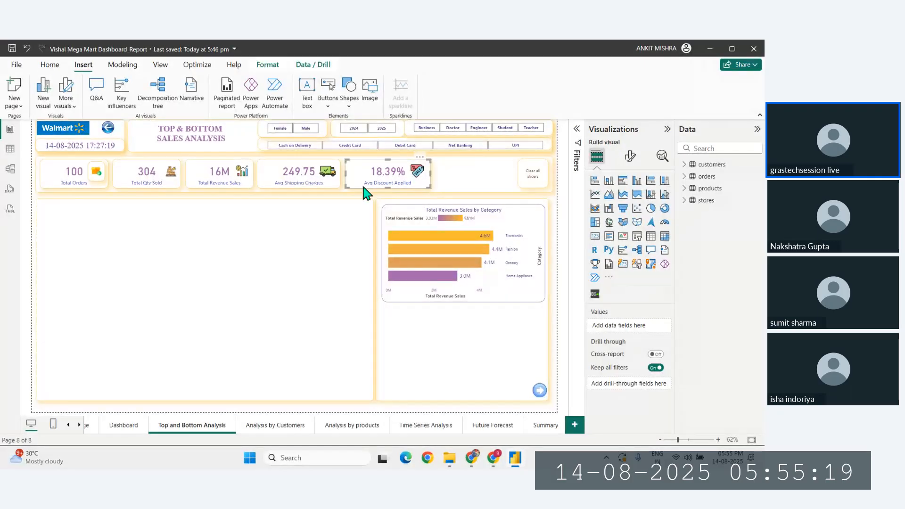
pyautogui.keyDown('ctrl'); pyautogui.click(316, 187); pyautogui.keyUp('ctrl')
pyautogui.keyDown('ctrl'); pyautogui.click(204, 185); pyautogui.keyUp('ctrl')
pyautogui.keyDown('ctrl'); pyautogui.click(144, 184); pyautogui.keyUp('ctrl')
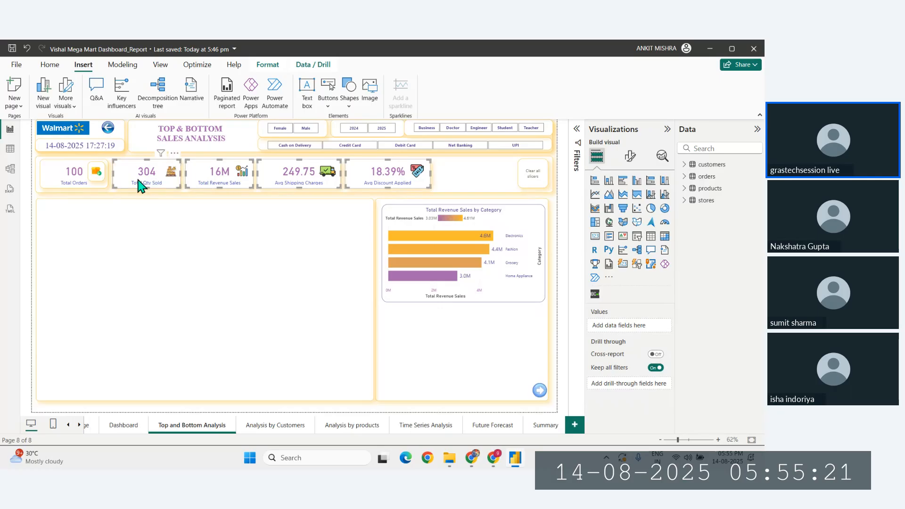
pyautogui.keyDown('ctrl'); pyautogui.click(70, 183); pyautogui.keyUp('ctrl')
pyautogui.press('Delete')
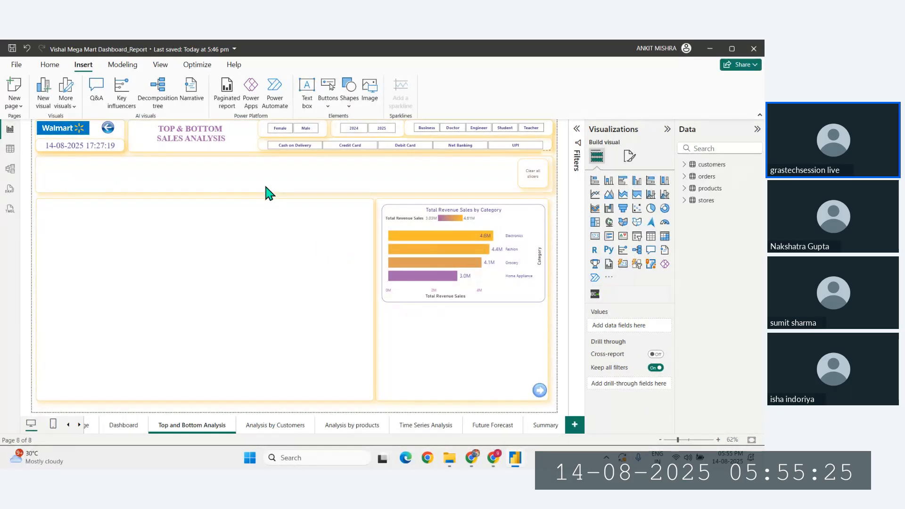
# Delete the wide background shape that held the KPI cards, keeping the Clear all slicers button
pyautogui.click(544, 185)
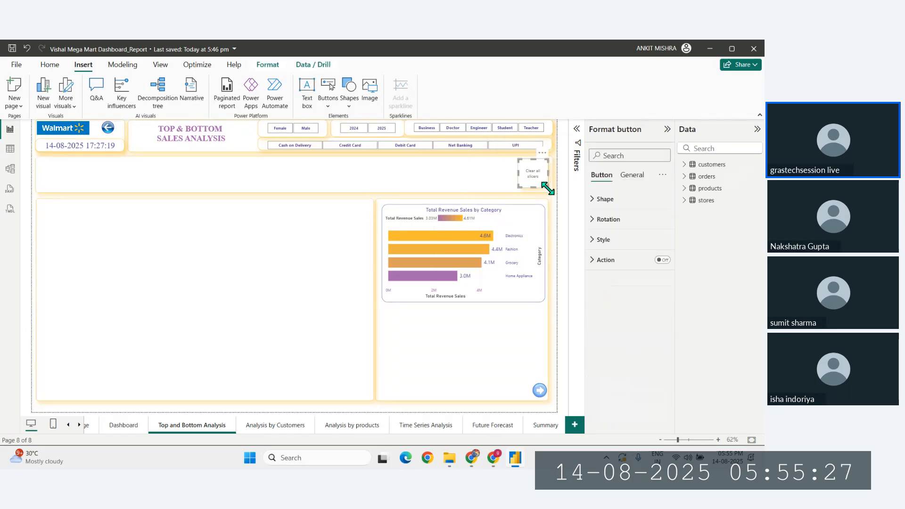
pyautogui.click(550, 193)
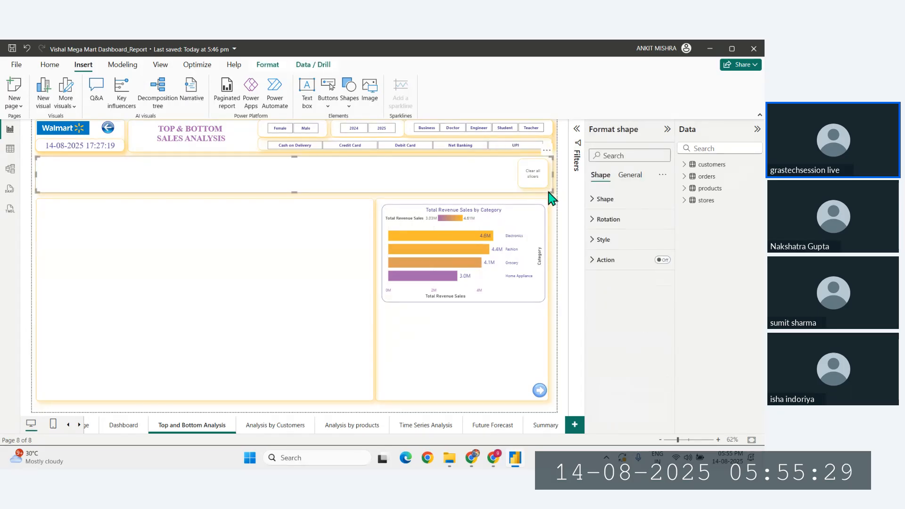
pyautogui.click(551, 197)
# Stretch the two large background panels upward to just below the header and undo the accidental move of the right panel
pyautogui.click(345, 229)
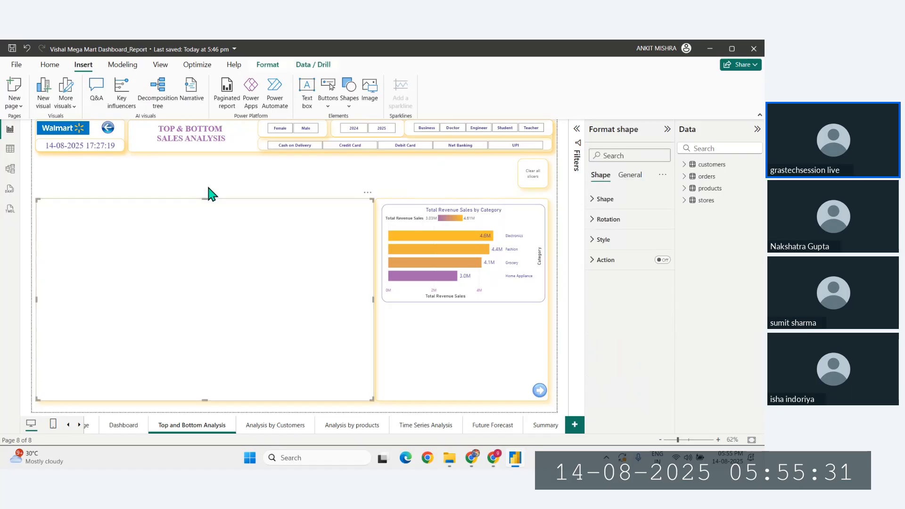
pyautogui.moveTo(202, 196); pyautogui.dragTo(203, 159)
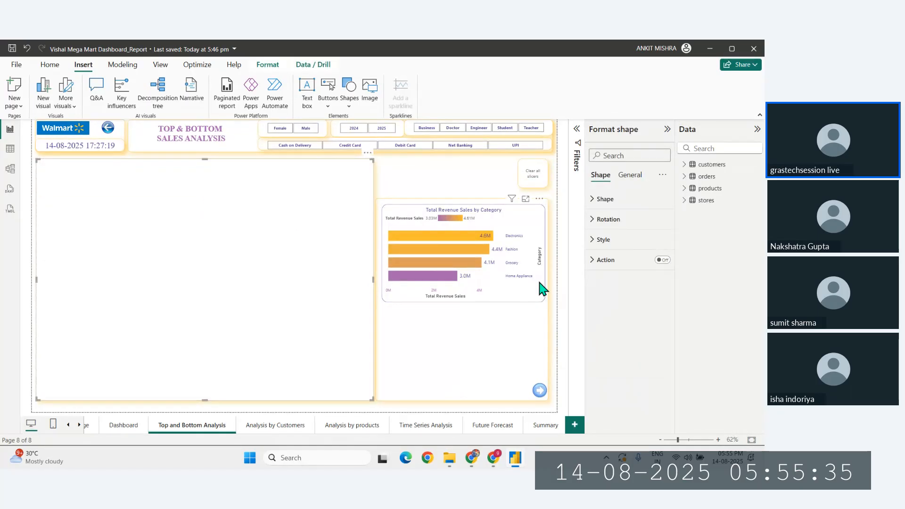
pyautogui.click(494, 330)
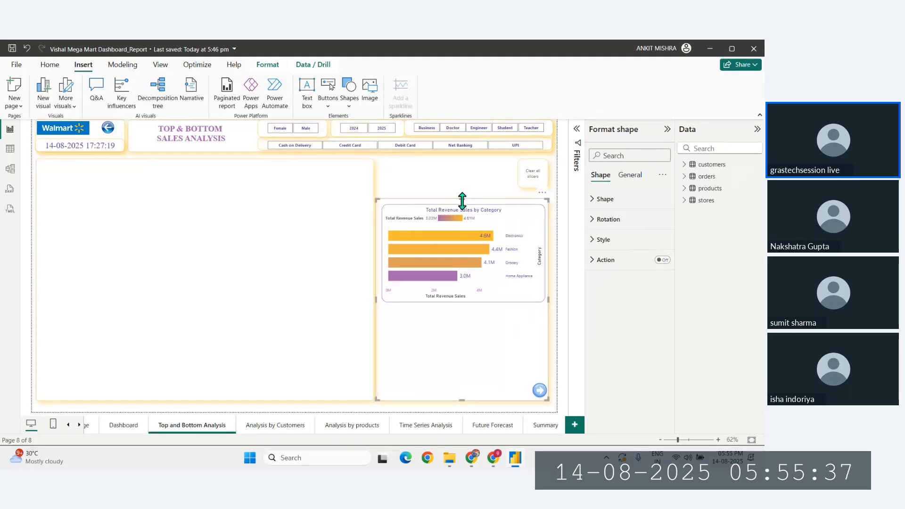
pyautogui.moveTo(462, 200); pyautogui.dragTo(461, 164)
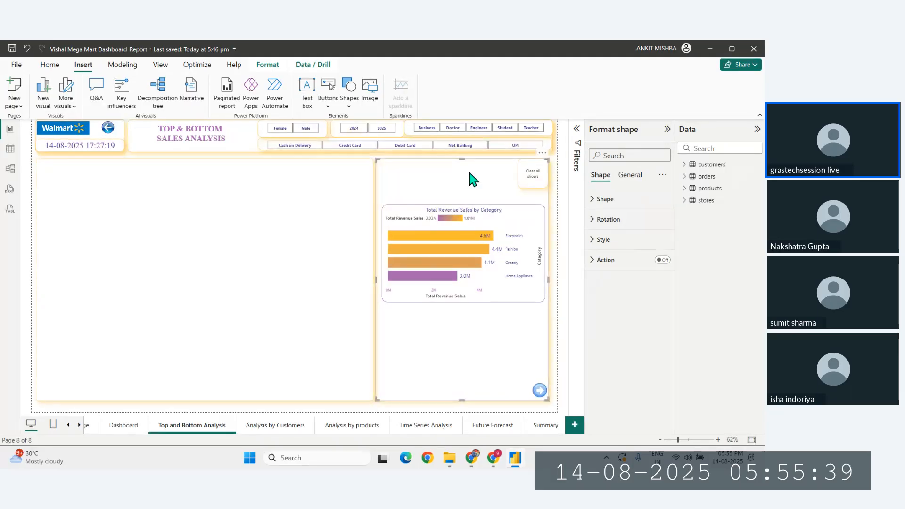
pyautogui.moveTo(508, 218); pyautogui.dragTo(502, 199)
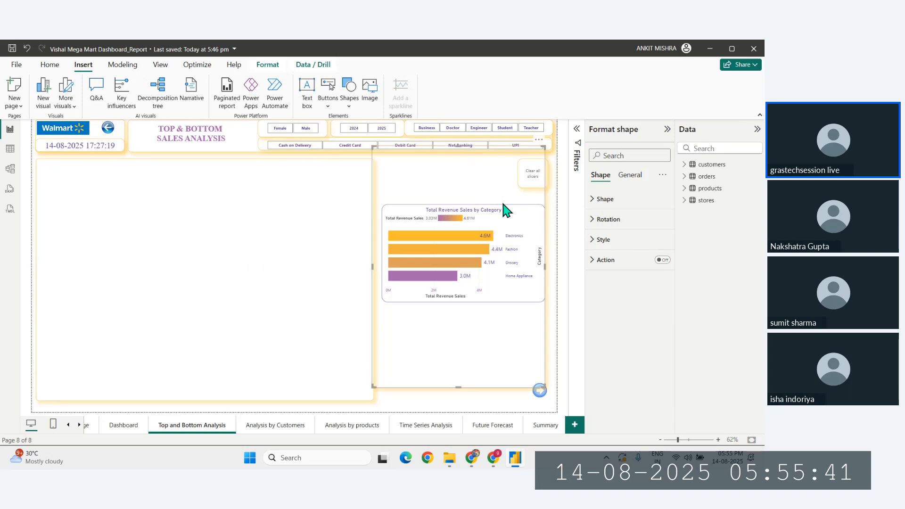
pyautogui.hotkey('ctrl', 'z')
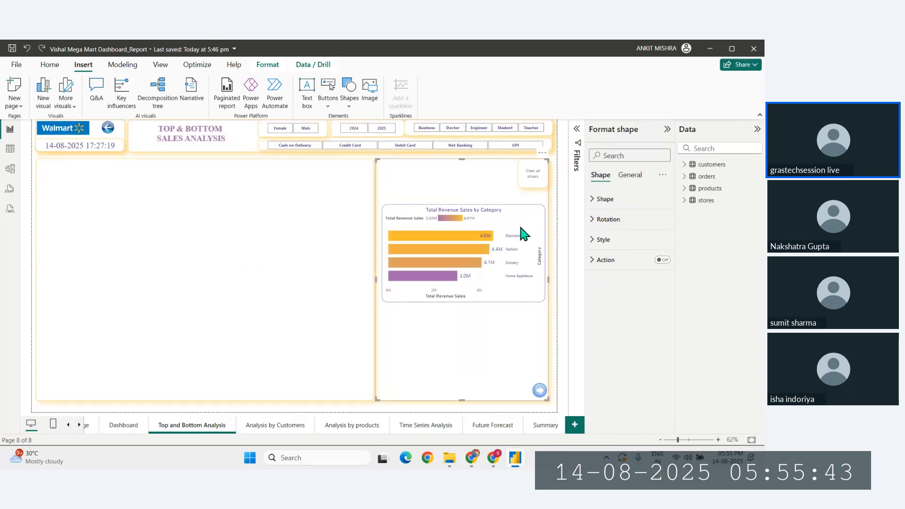
pyautogui.click(556, 234)
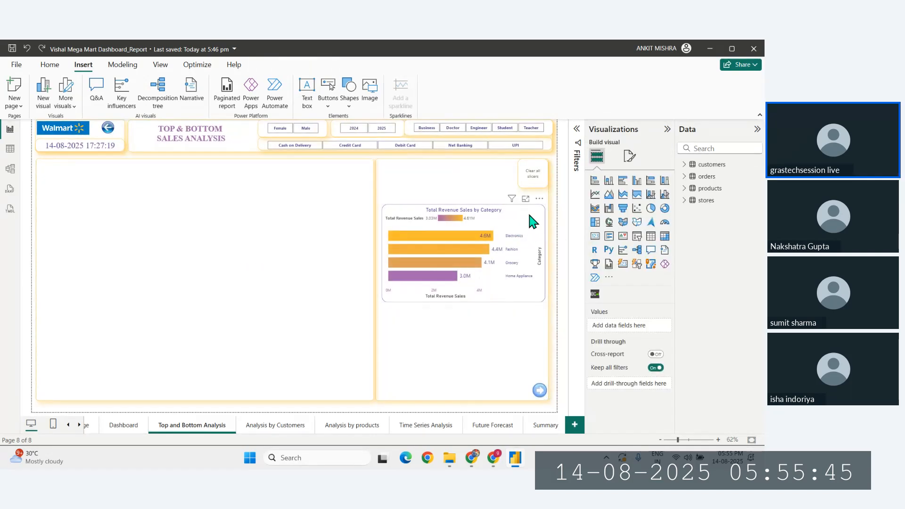
# Move the Total Revenue Sales by Category chart to the top of the right panel and shrink the Clear all slicers button
pyautogui.moveTo(532, 216); pyautogui.dragTo(528, 184)
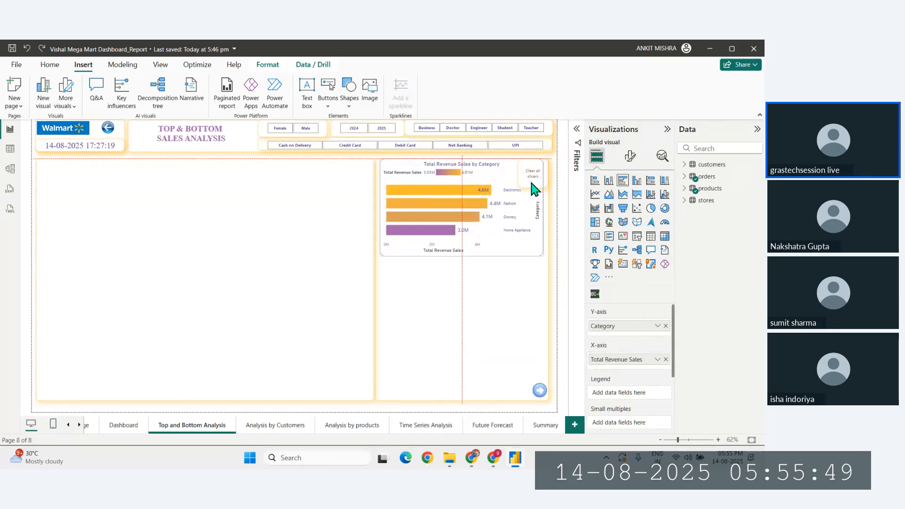
pyautogui.click(552, 254)
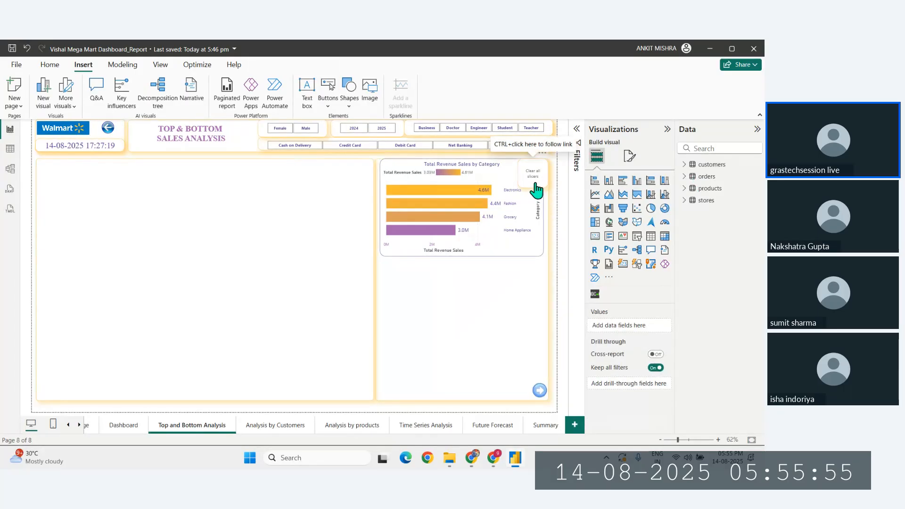
pyautogui.moveTo(538, 187); pyautogui.dragTo(536, 188)
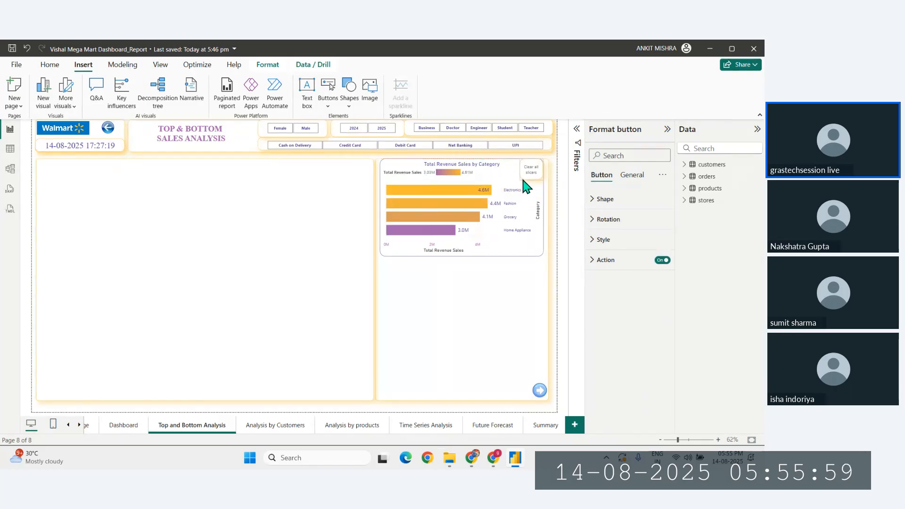
pyautogui.click(552, 211)
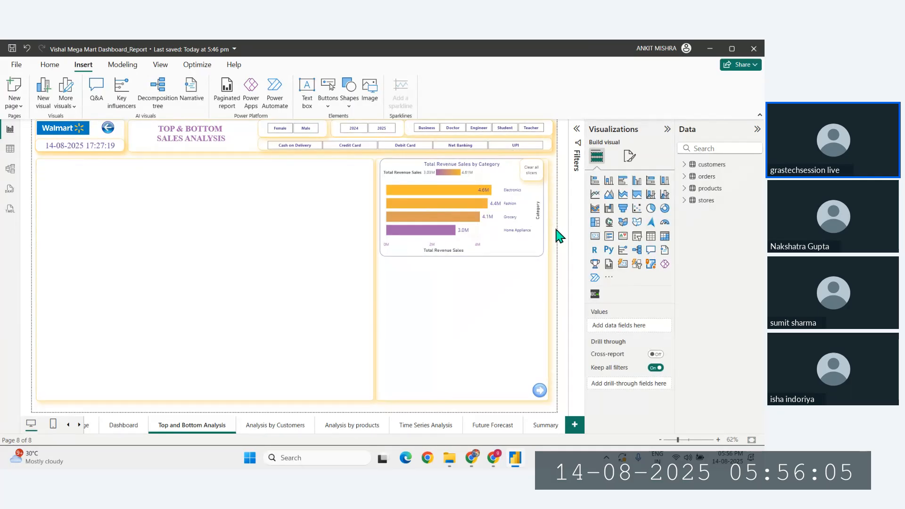
# Widen the Total Revenue Sales by Category chart and its background panel slightly toward the report page's right edge
pyautogui.click(537, 239)
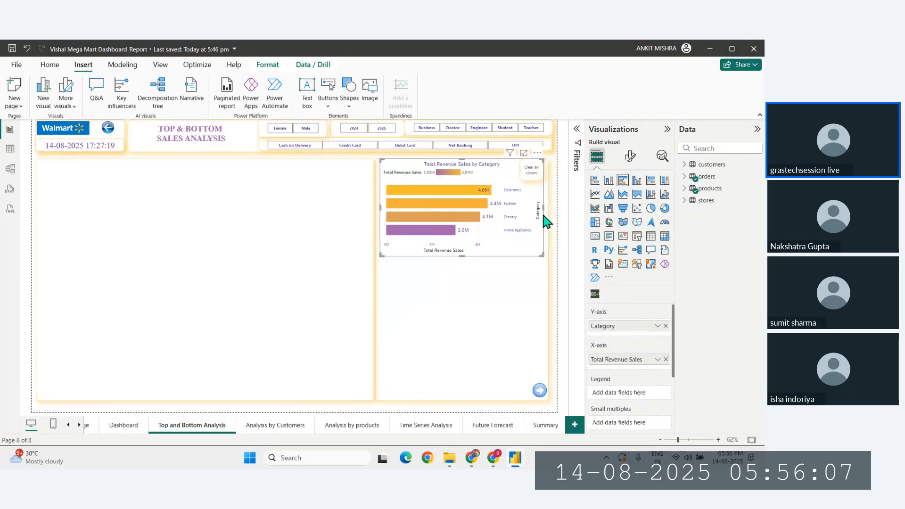
pyautogui.moveTo(545, 210); pyautogui.dragTo(548, 211)
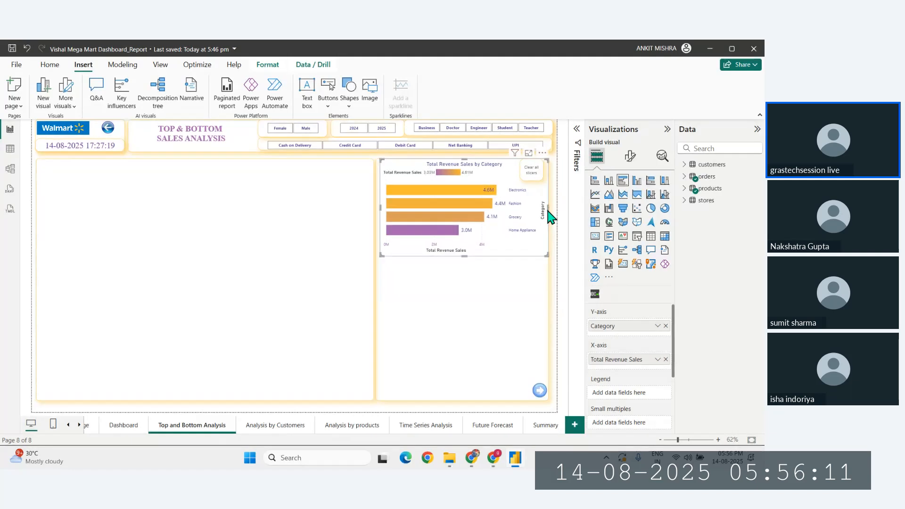
pyautogui.click(557, 232)
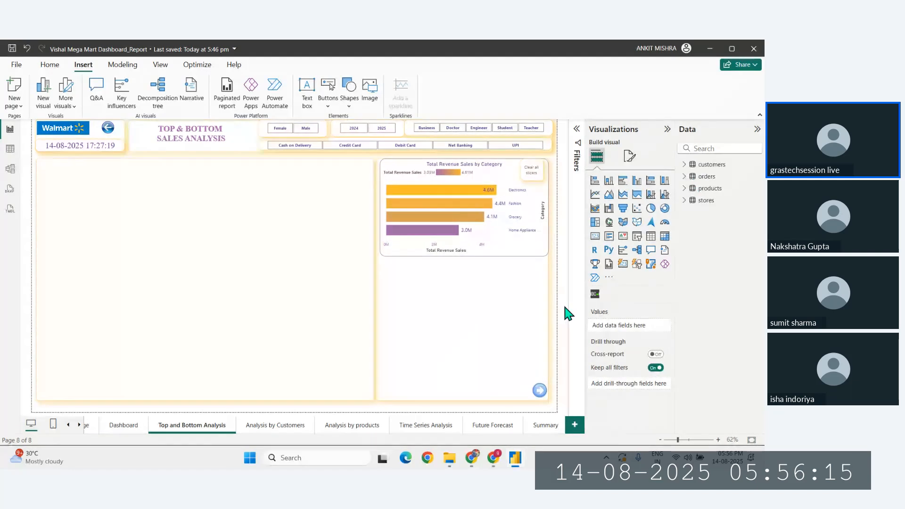
pyautogui.click(543, 330)
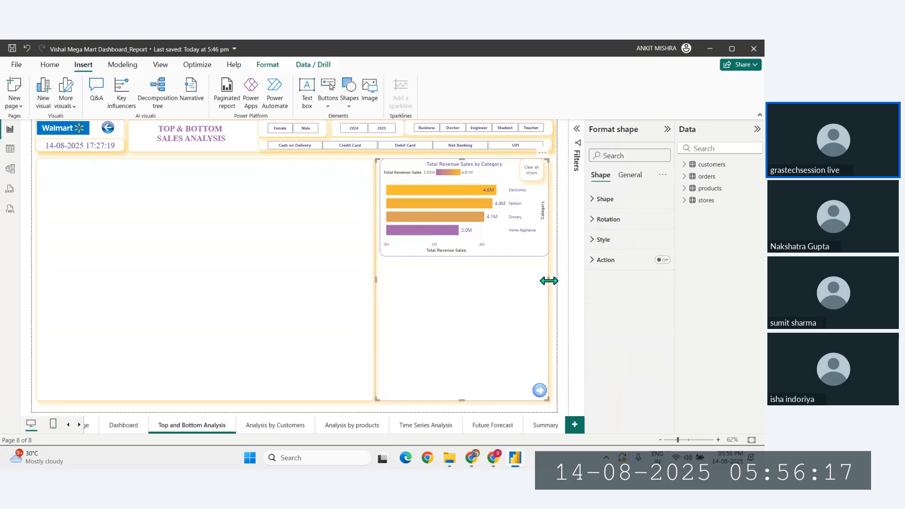
pyautogui.moveTo(549, 281); pyautogui.dragTo(554, 285)
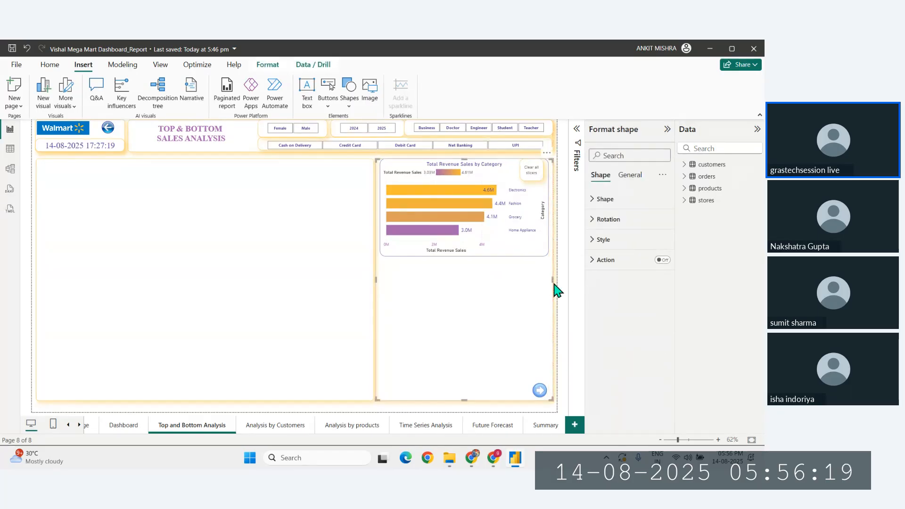
pyautogui.click(561, 293)
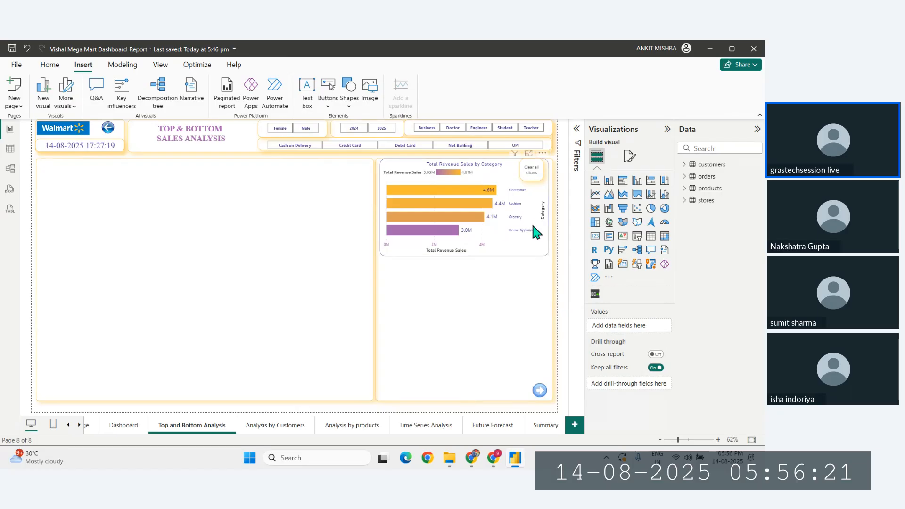
# Place the Clear all slicers button in the category chart's upper-right corner and nudge it slightly left
pyautogui.click(539, 183)
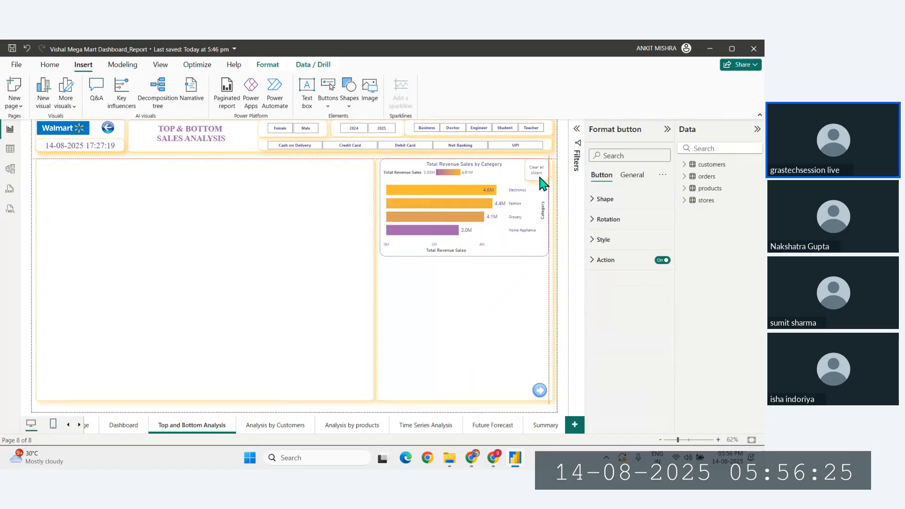
pyautogui.click(551, 207)
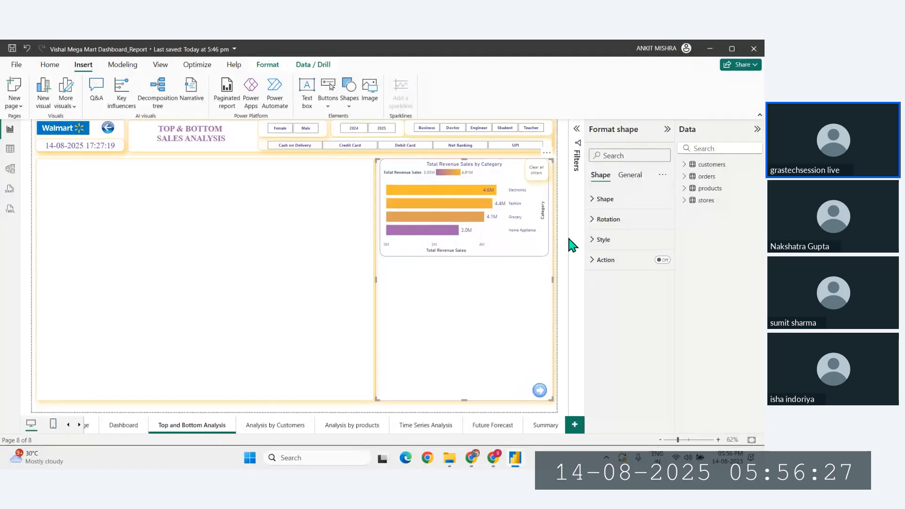
pyautogui.click(22, 262)
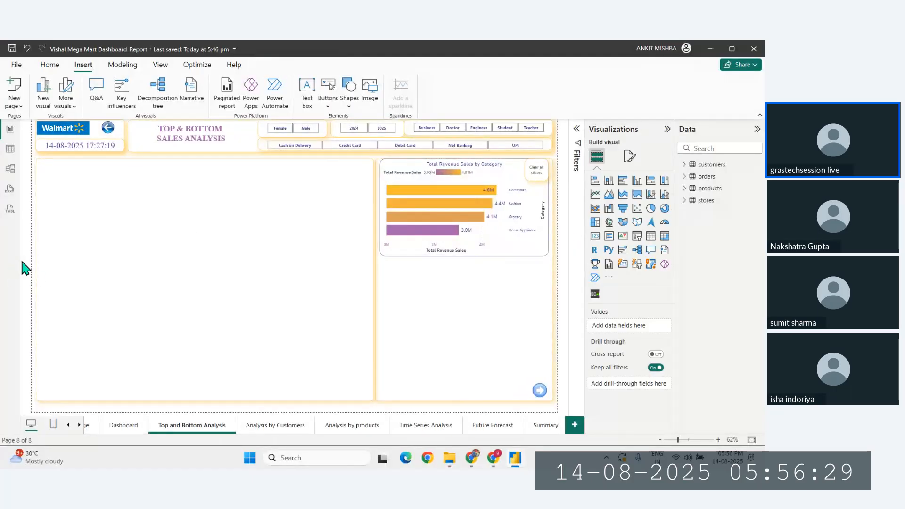
pyautogui.click(534, 179)
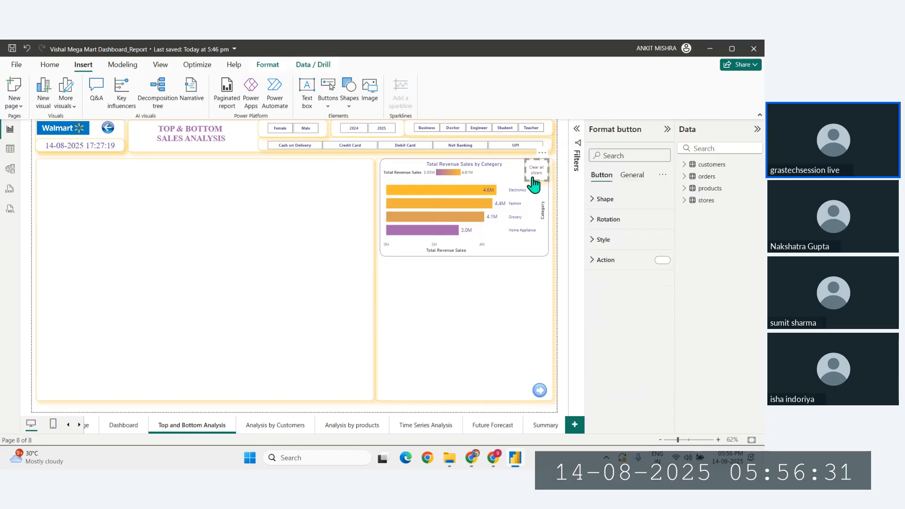
pyautogui.press('Left')
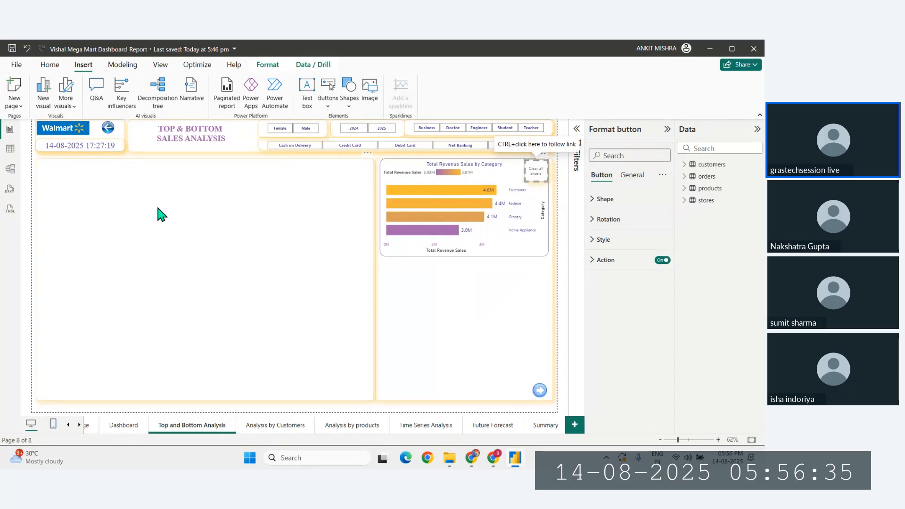
pyautogui.click(27, 232)
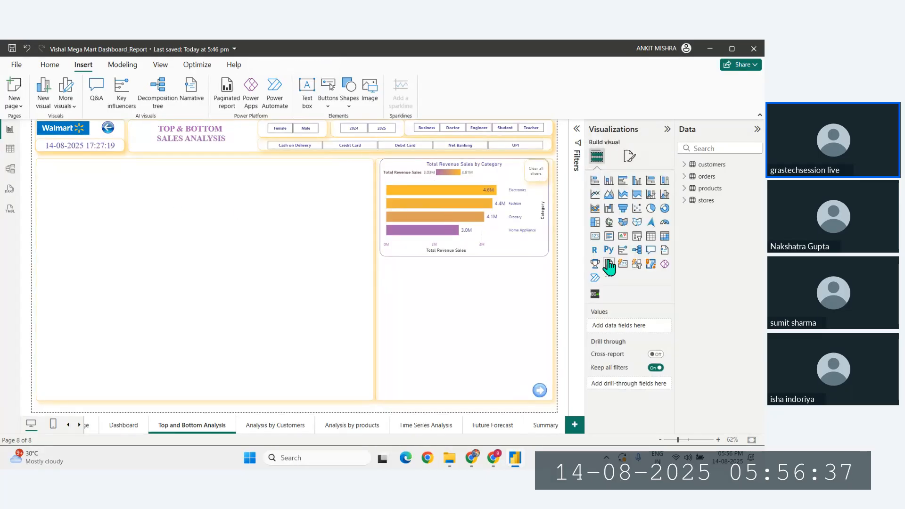
pyautogui.click(534, 183)
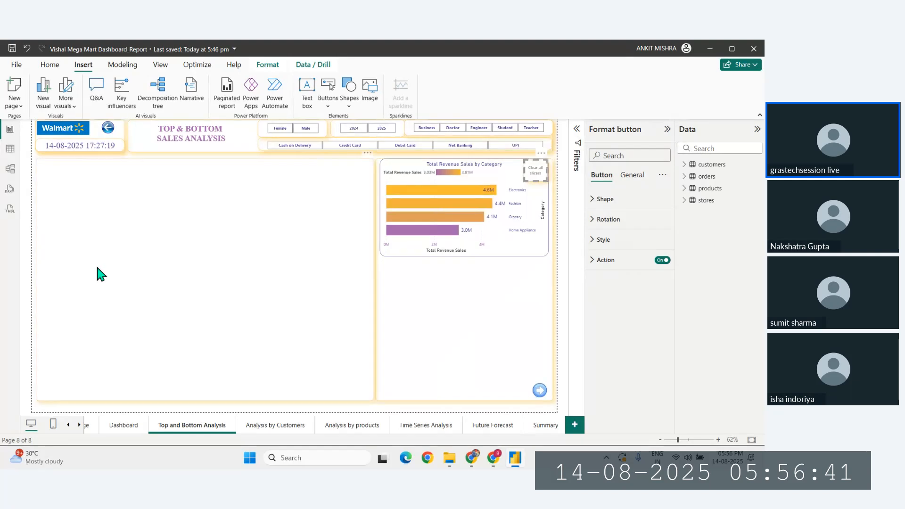
pyautogui.click(36, 313)
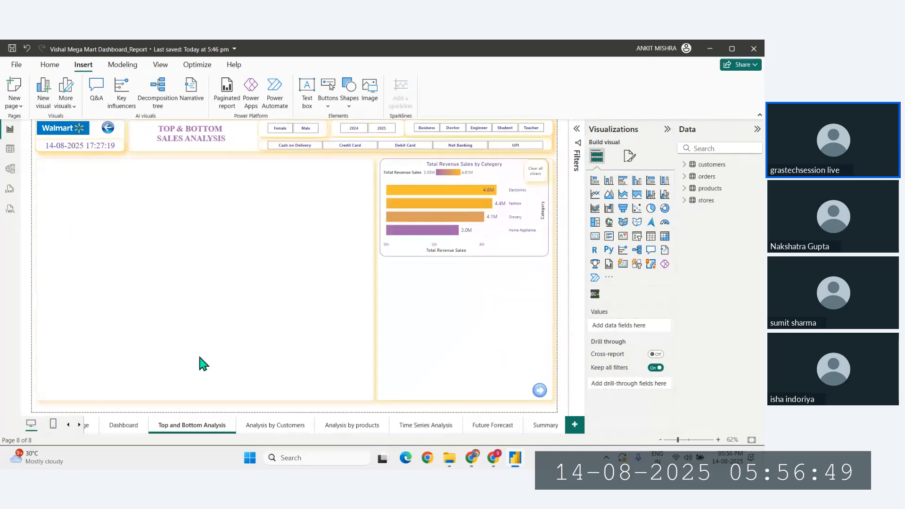
# On the Dashboard page, set the Total Revenue Sales by Month chart's shade area transparency to 82% and save the report
pyautogui.click(277, 426)
pyautogui.click(128, 425)
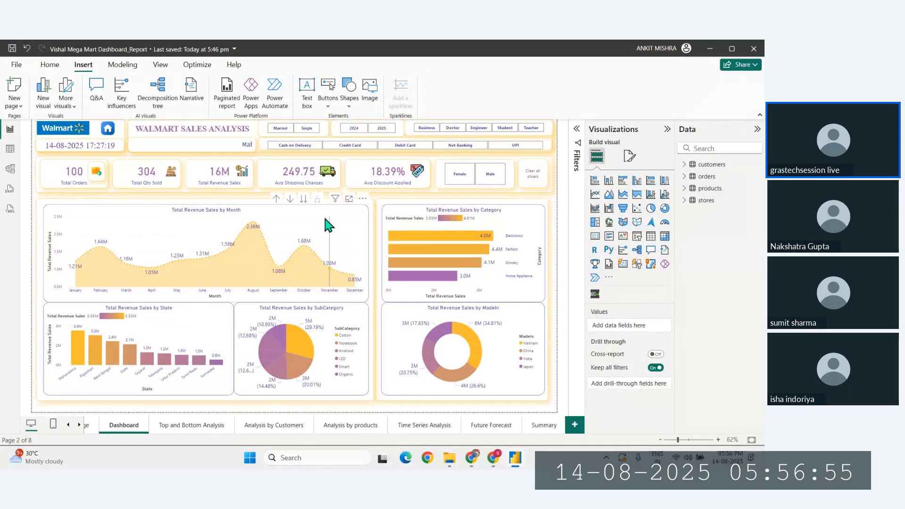
pyautogui.click(325, 220)
pyautogui.click(630, 157)
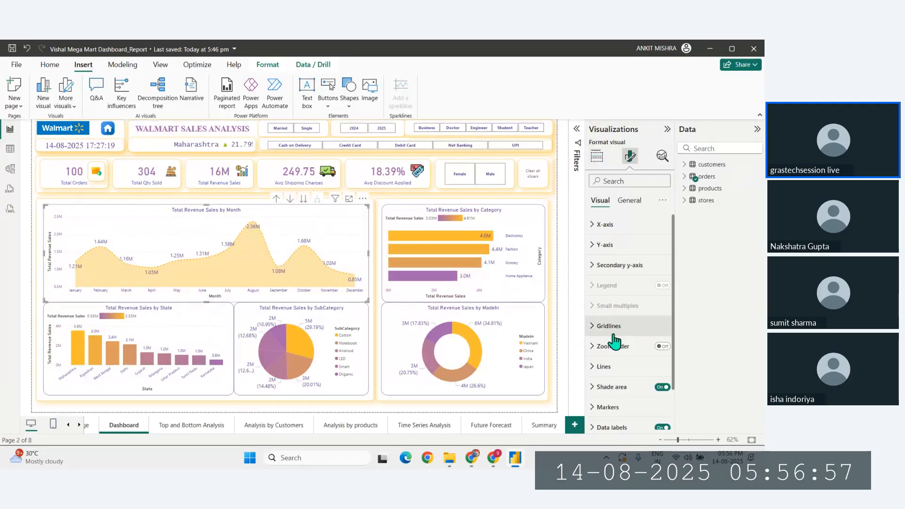
pyautogui.scroll(-2, 615, 341)
pyautogui.click(606, 344)
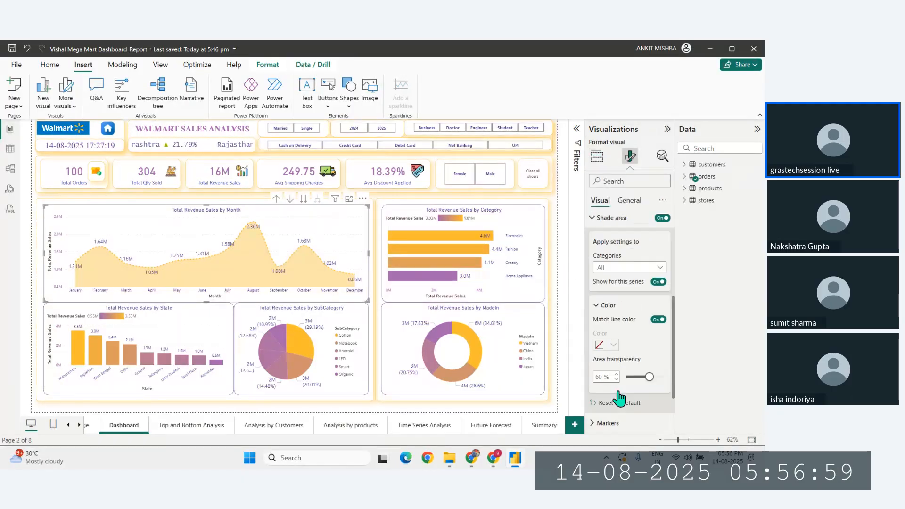
pyautogui.scroll(-1, 619, 399)
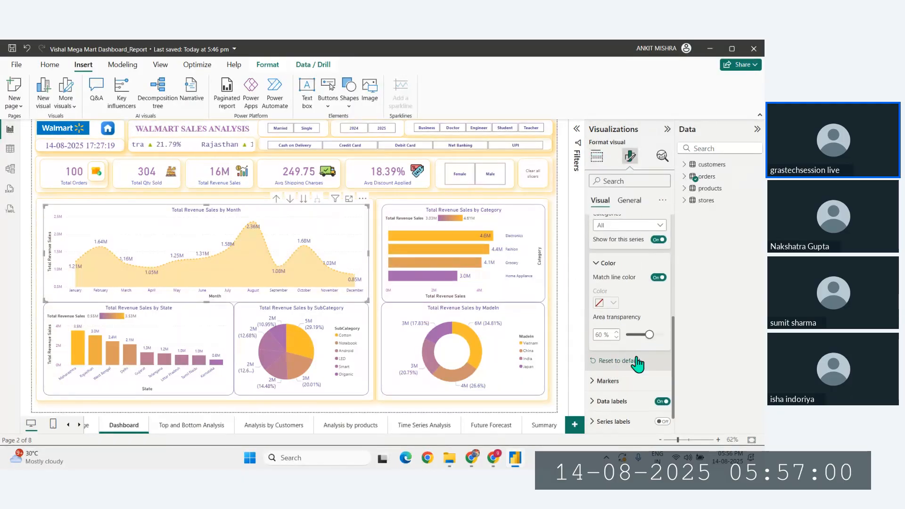
pyautogui.click(658, 334)
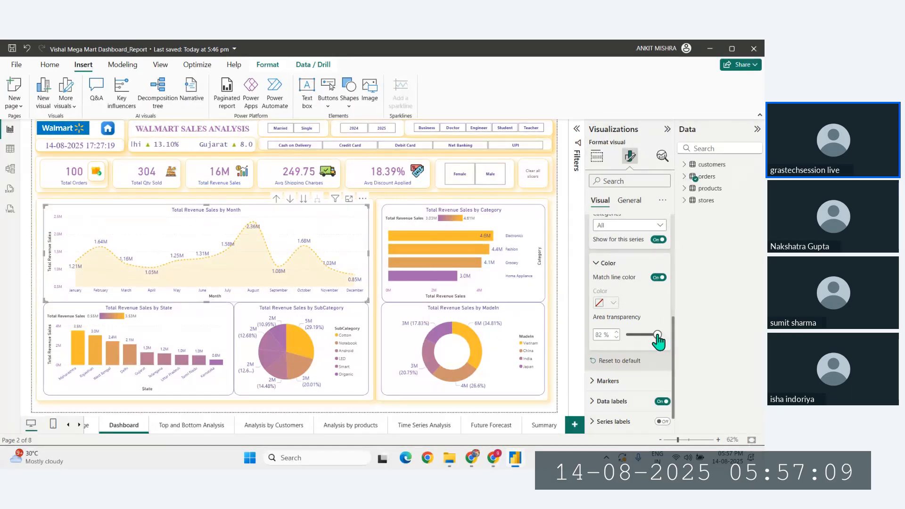
pyautogui.click(31, 296)
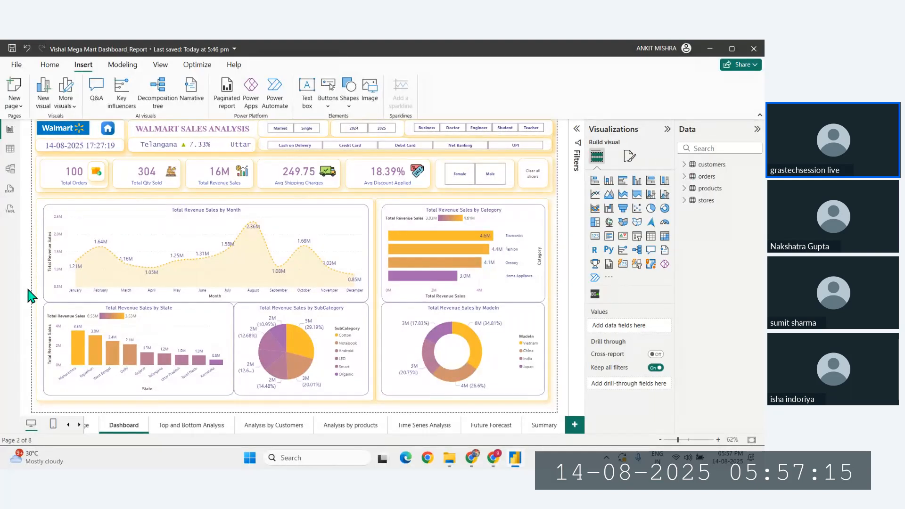
pyautogui.hotkey('ctrl', 's')
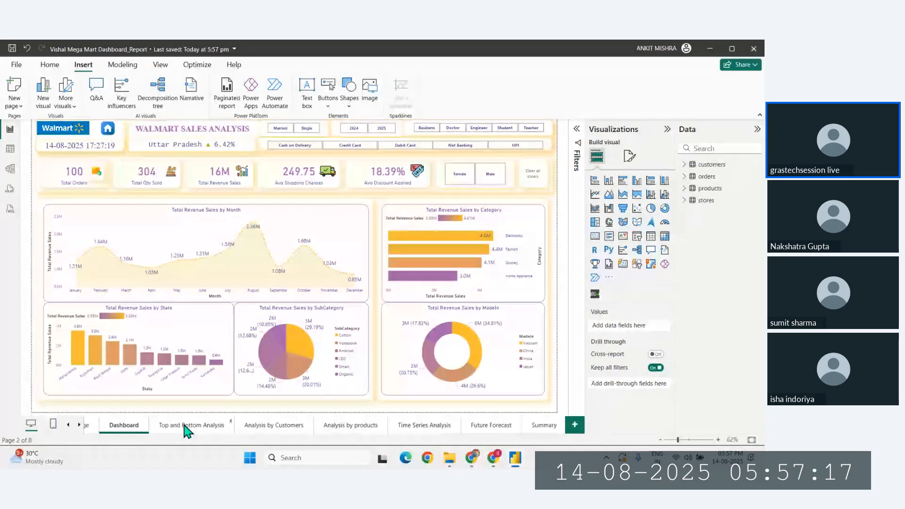
# On the Top and Bottom Analysis page, lower the category chart's top edge slightly and realign the Clear all slicers button with its upper-right corner
pyautogui.click(188, 427)
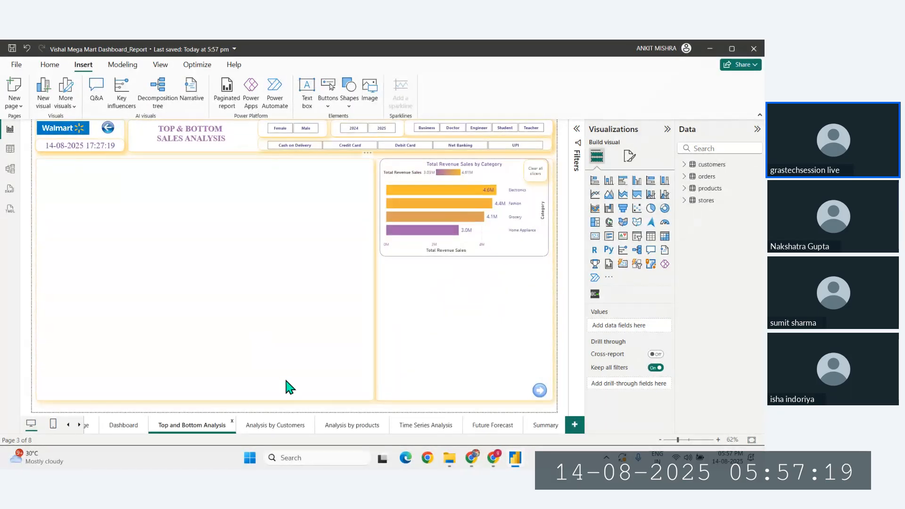
pyautogui.click(412, 248)
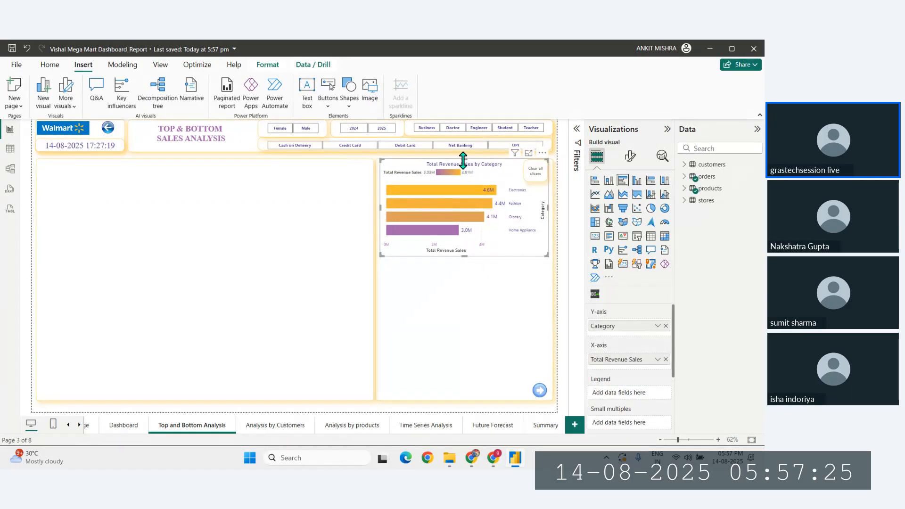
pyautogui.moveTo(464, 160); pyautogui.dragTo(464, 166)
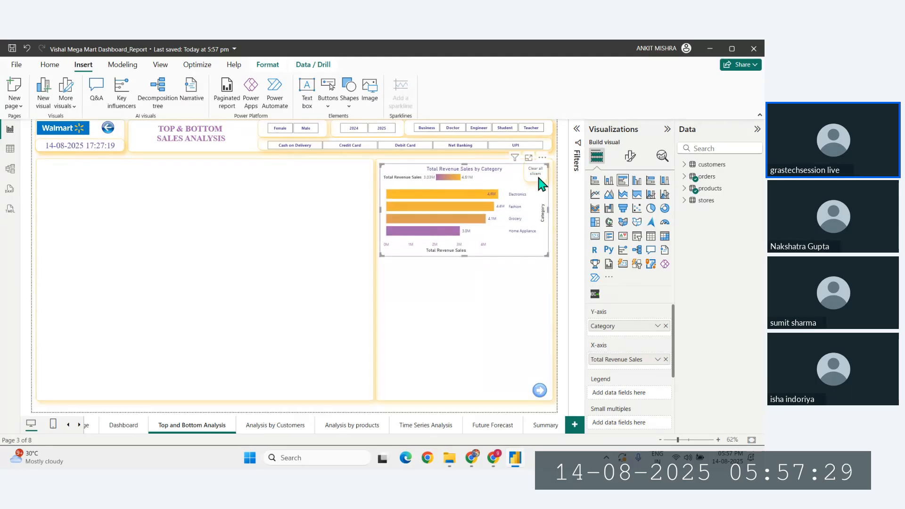
pyautogui.click(556, 205)
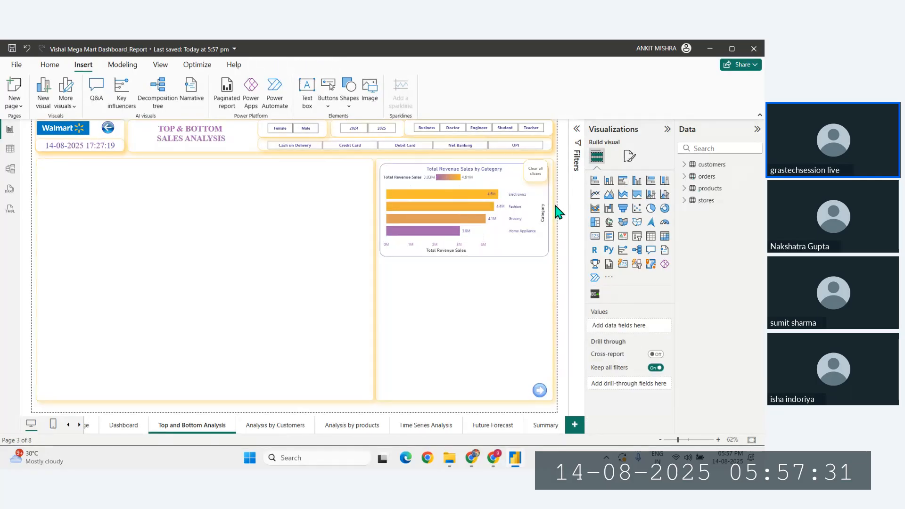
pyautogui.click(539, 185)
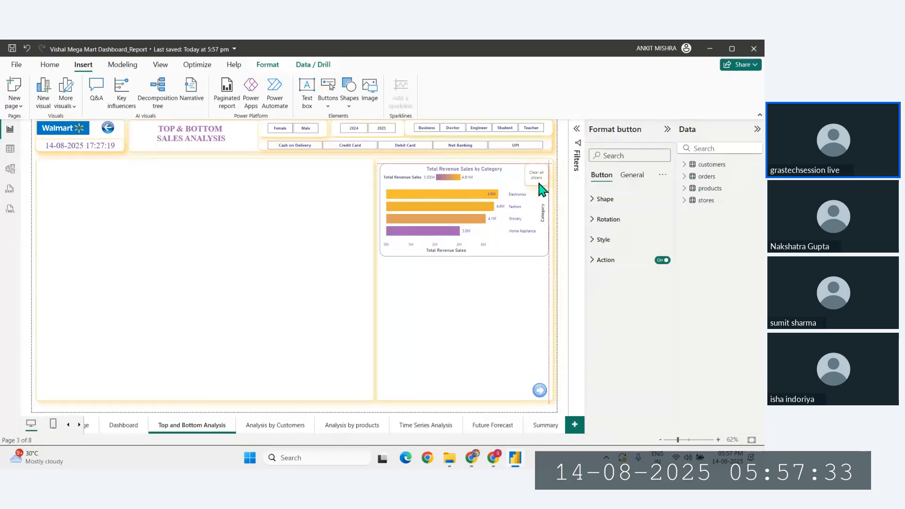
pyautogui.click(556, 217)
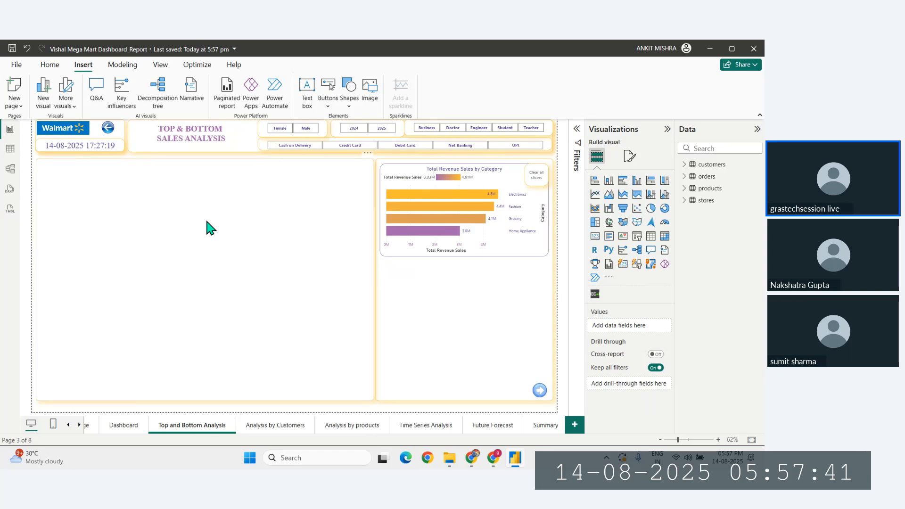
# Duplicate the Total Revenue Sales by Category chart and place the copy in the upper-left corner of the empty left background panel
pyautogui.click(492, 253)
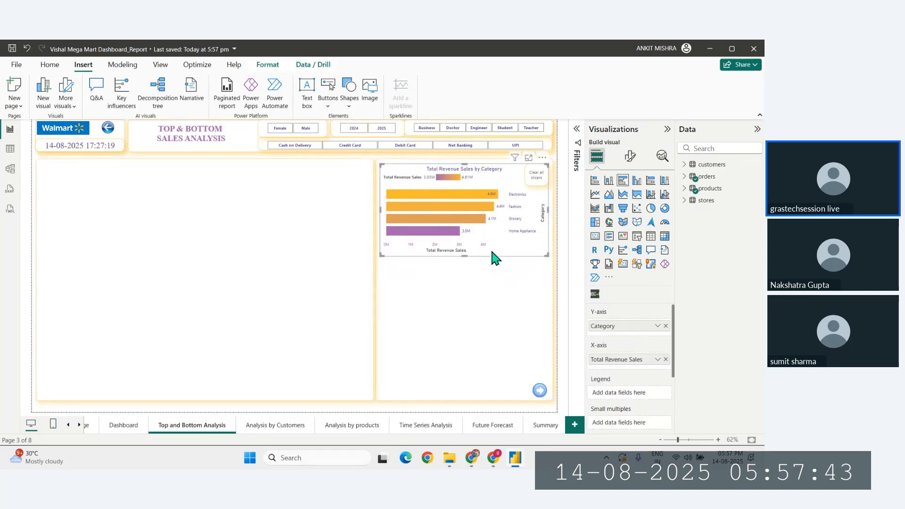
pyautogui.hotkey('ctrl', 'c')
pyautogui.hotkey('ctrl', 'v')
pyautogui.moveTo(491, 247); pyautogui.dragTo(147, 248)
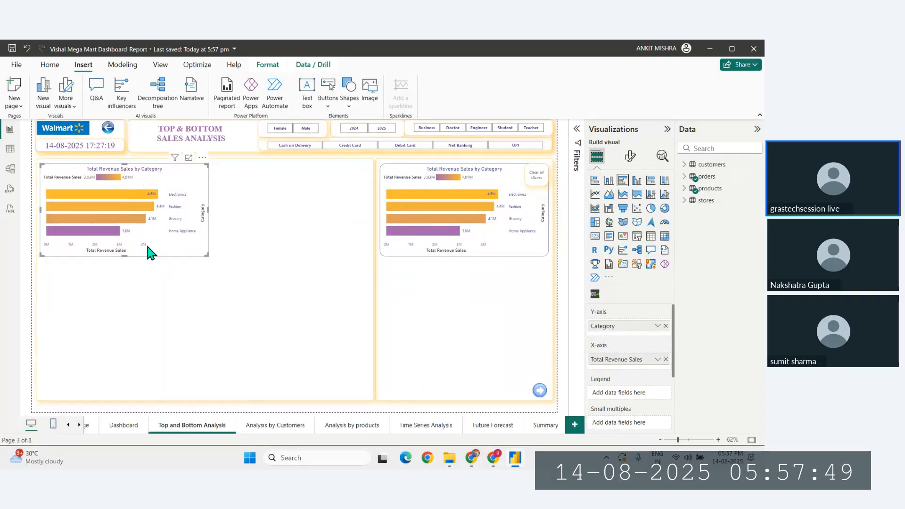
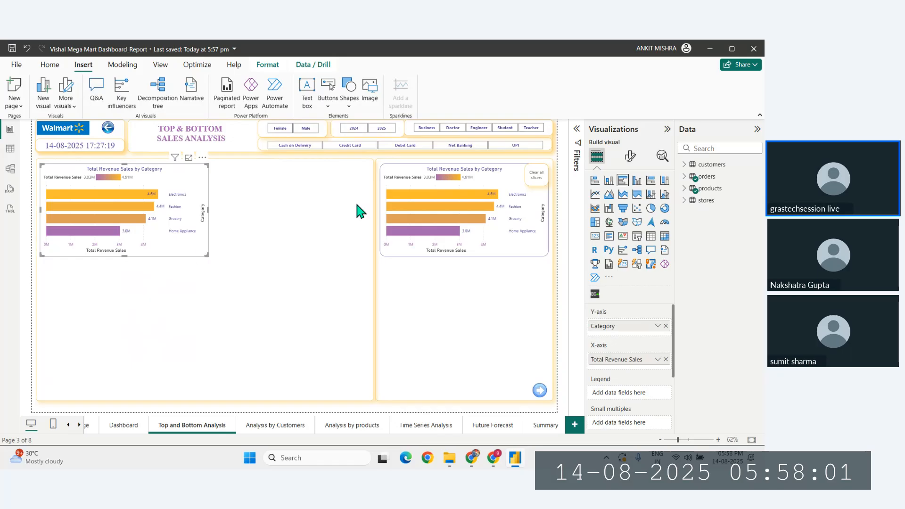
# Replace Category with the customers table's State field on the copied chart's Y-axis
pyautogui.click(685, 176)
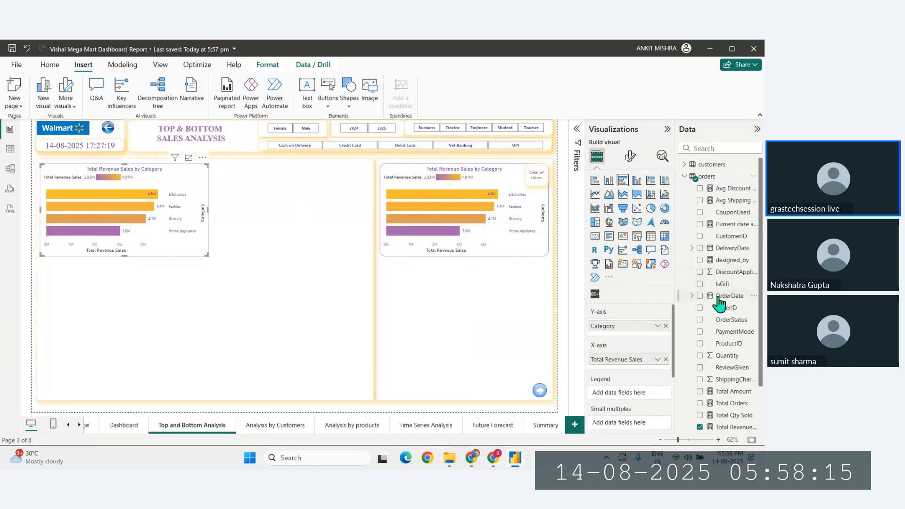
pyautogui.scroll(-3, 720, 304)
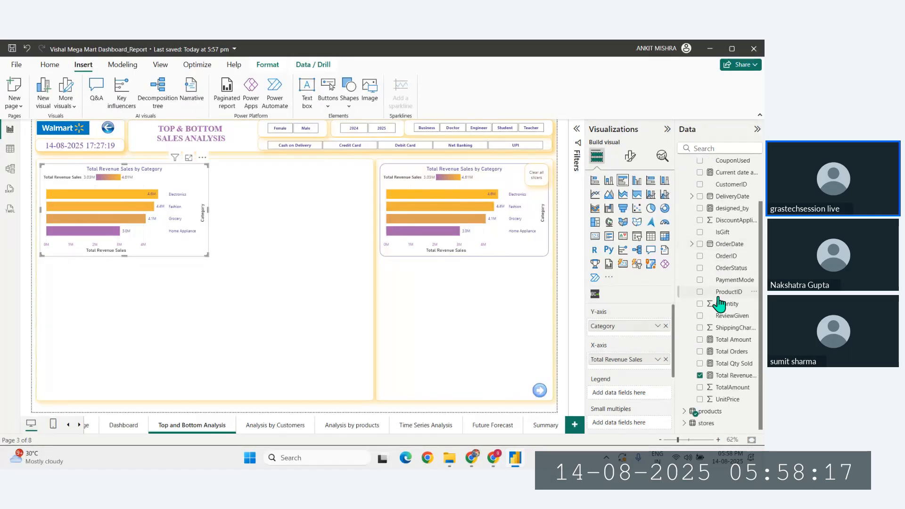
pyautogui.scroll(3, 718, 330)
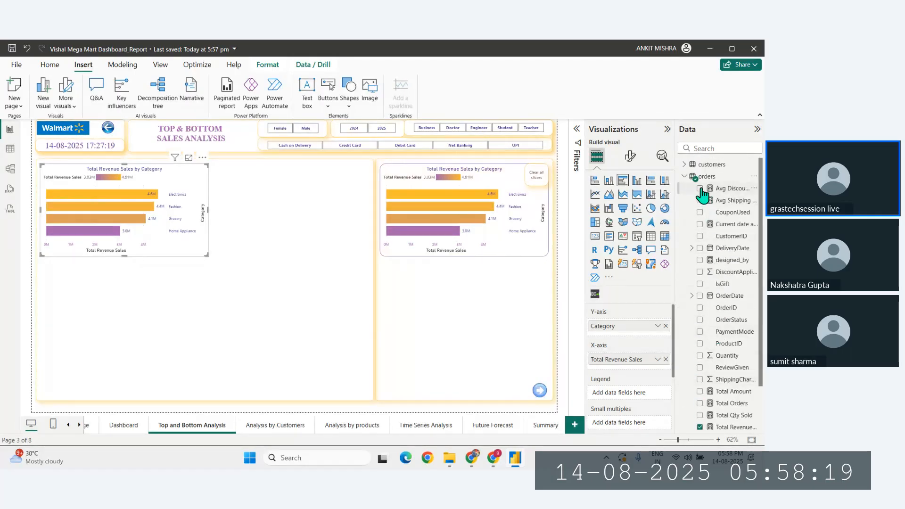
pyautogui.scroll(-3, 726, 291)
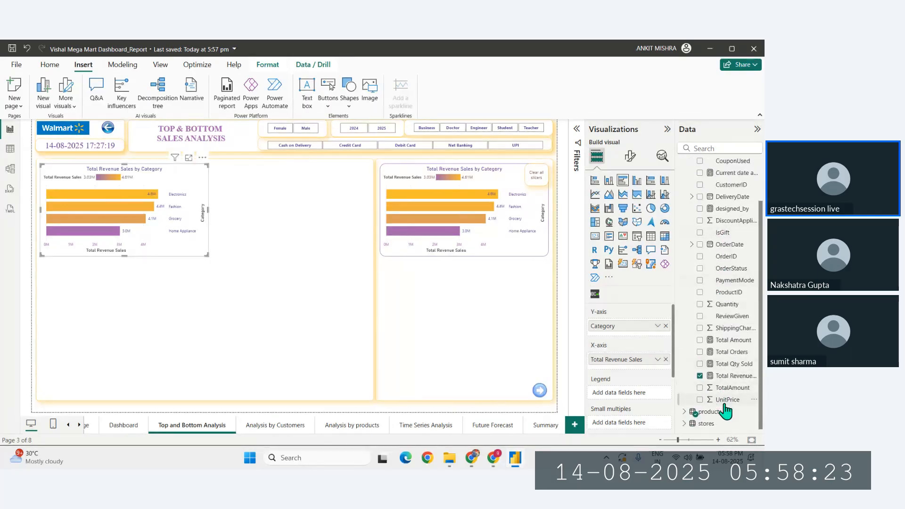
pyautogui.scroll(3, 739, 306)
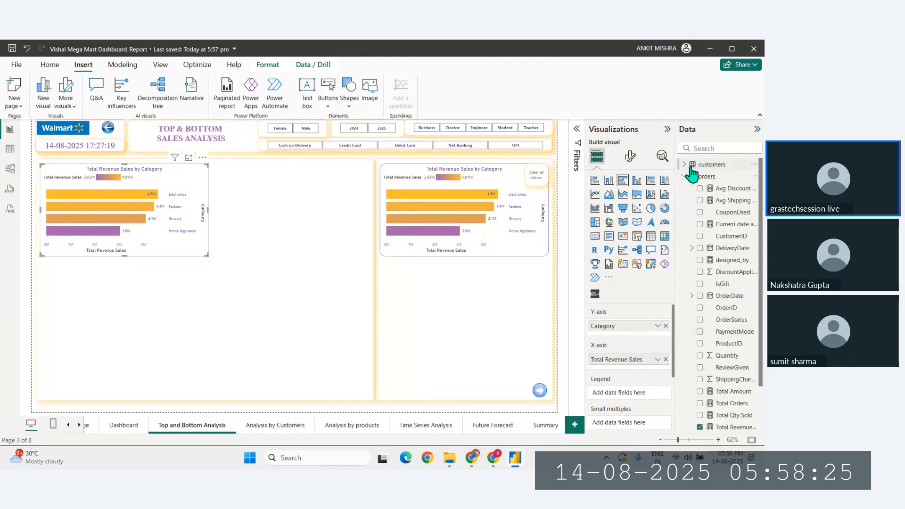
pyautogui.click(685, 165)
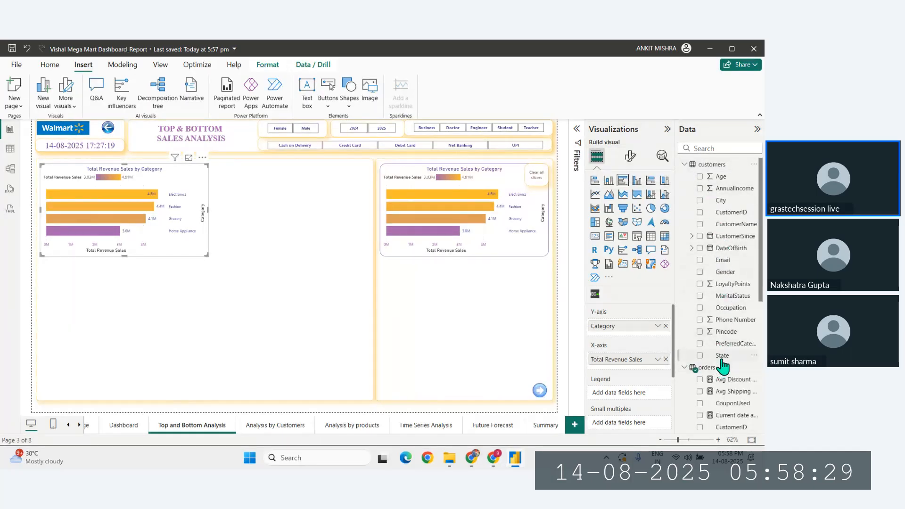
pyautogui.moveTo(721, 359); pyautogui.dragTo(628, 330)
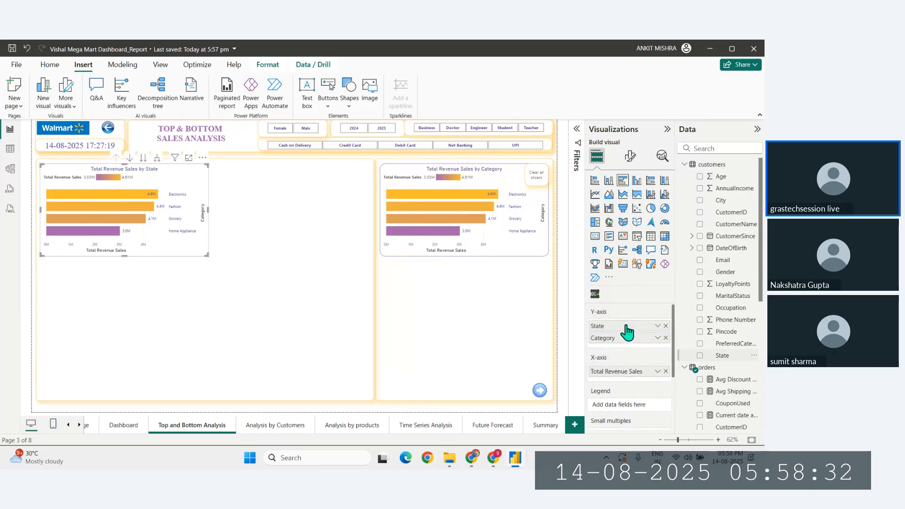
pyautogui.click(666, 338)
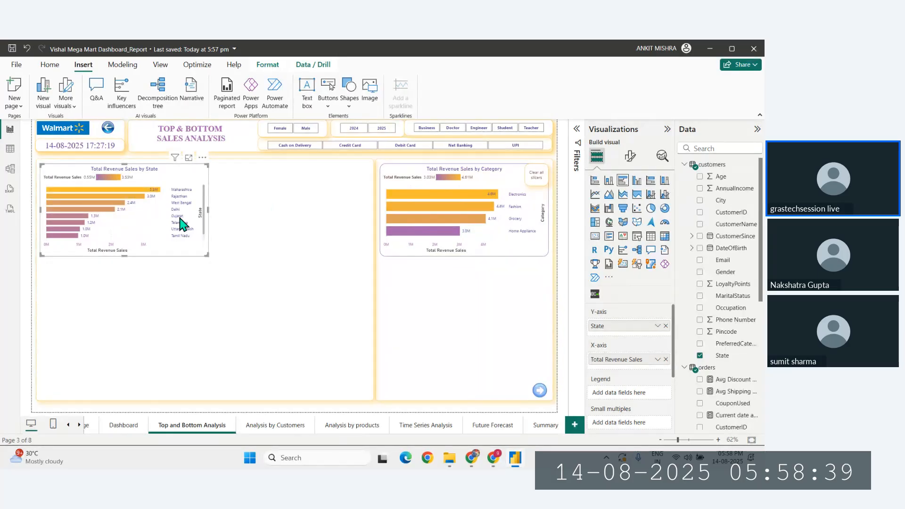
# Apply a Top N filter on State to the copied chart, showing the top 5 items by Total Revenue Sales
pyautogui.click(576, 130)
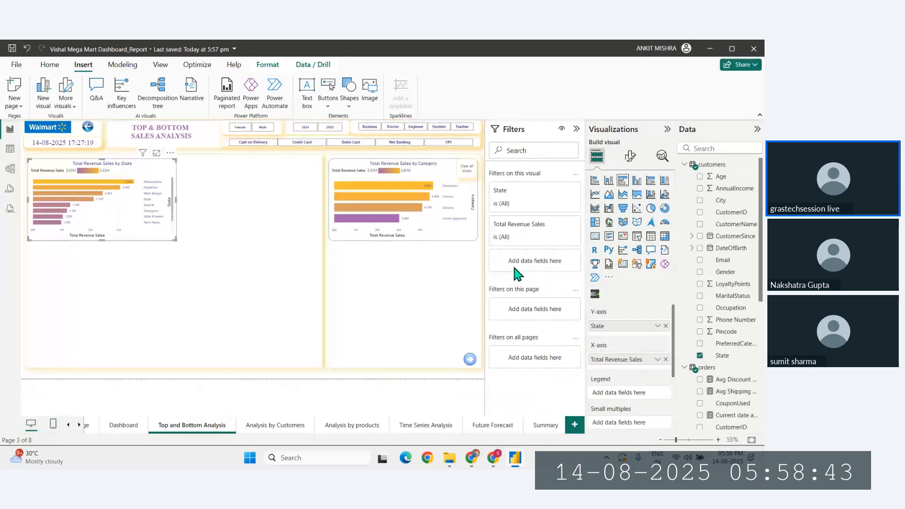
pyautogui.moveTo(731, 358); pyautogui.dragTo(541, 255)
pyautogui.click(538, 263)
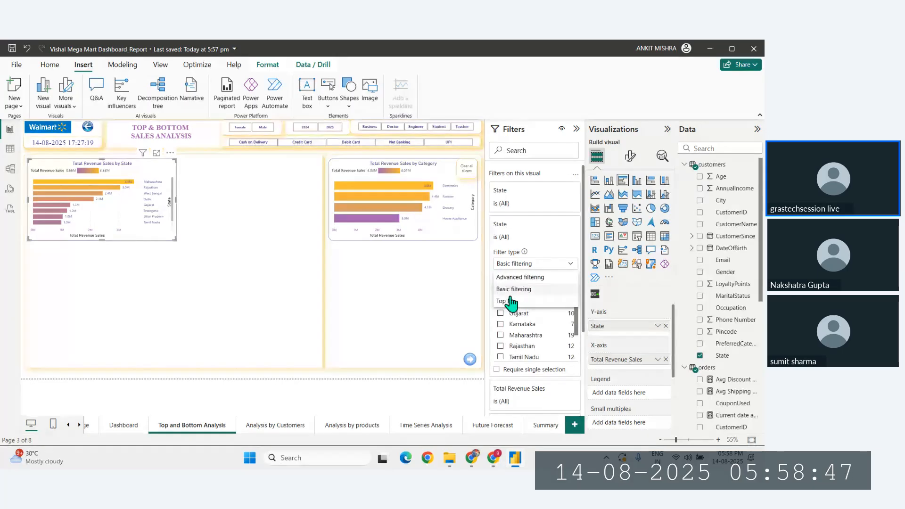
pyautogui.click(511, 302)
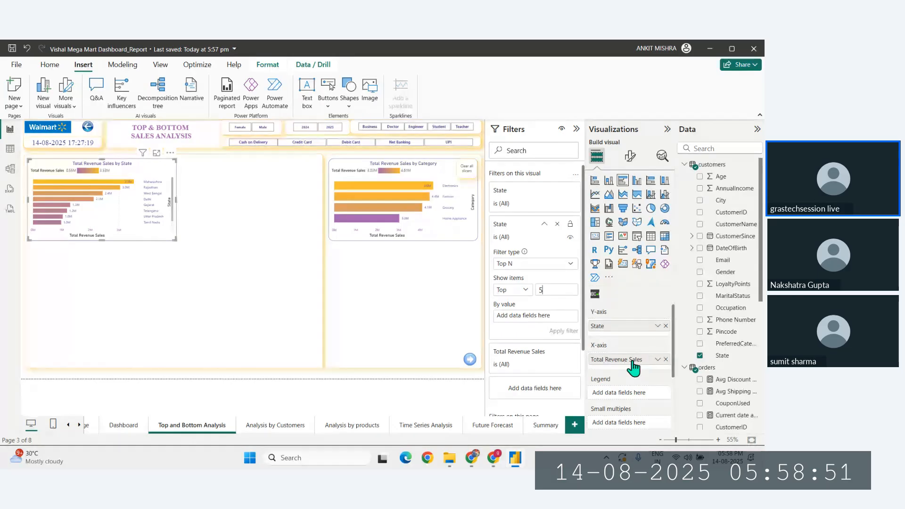
pyautogui.click(716, 148)
pyautogui.write('reven')
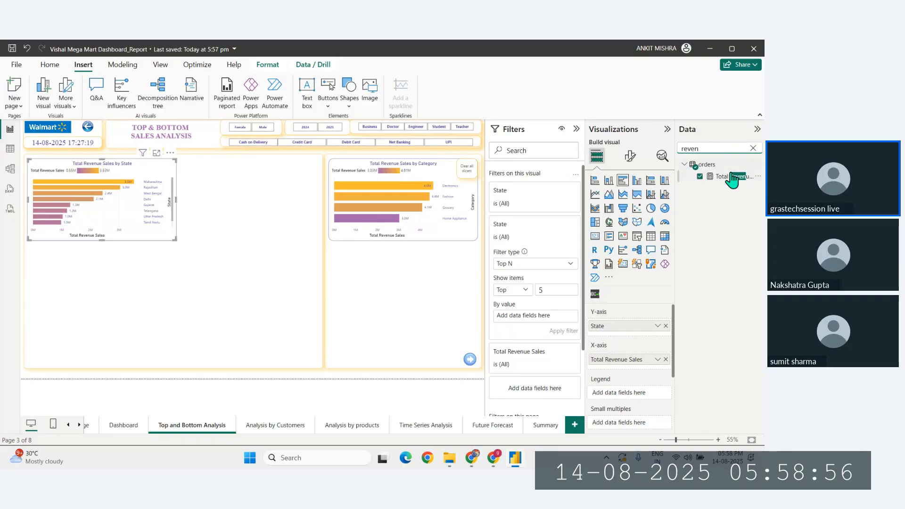
pyautogui.moveTo(729, 177); pyautogui.dragTo(545, 317)
pyautogui.click(564, 331)
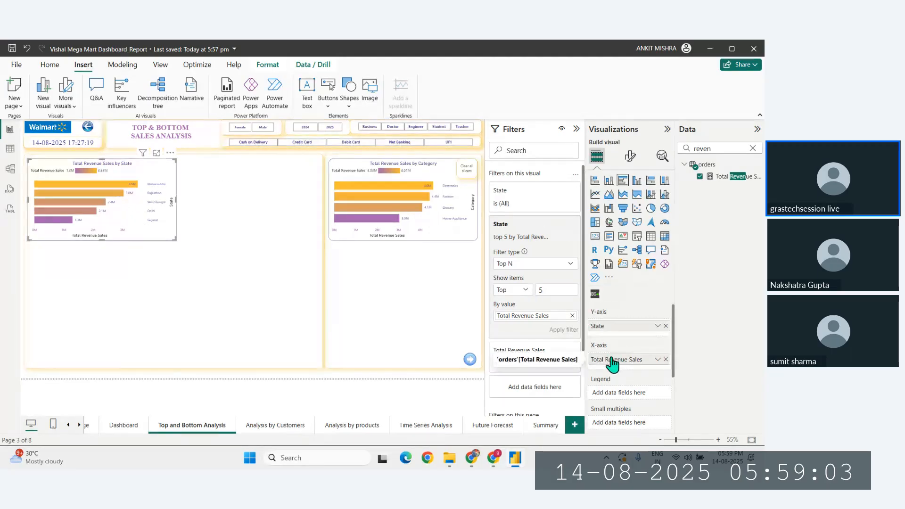
# Change the state chart's title to "Top 5 Revenue Sales by State"
pyautogui.click(630, 155)
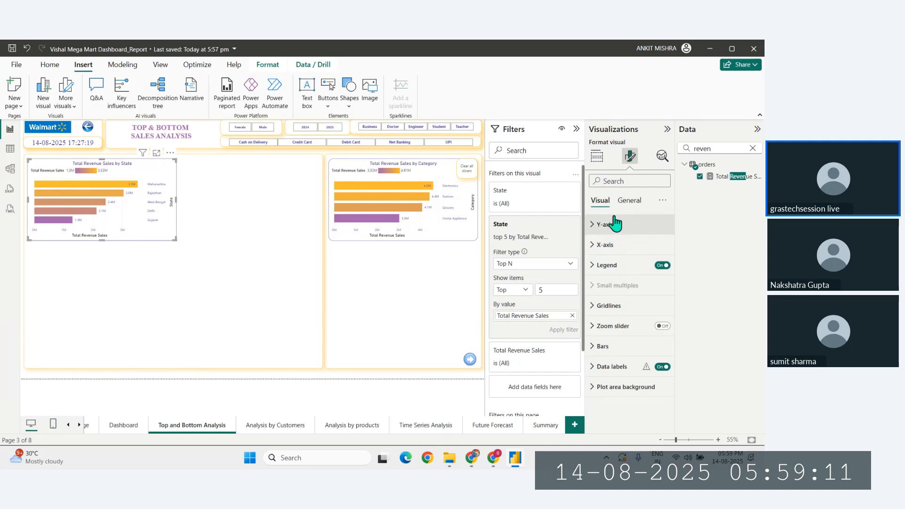
pyautogui.click(629, 201)
pyautogui.click(607, 245)
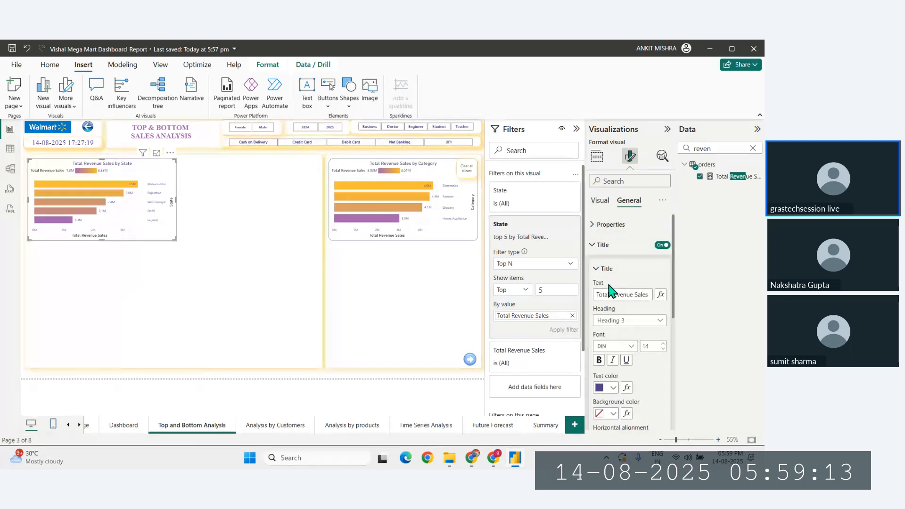
pyautogui.click(613, 295)
pyautogui.press('BackSpace')
pyautogui.press('BackSpace')
pyautogui.press('BackSpace')
pyautogui.press('BackSpace')
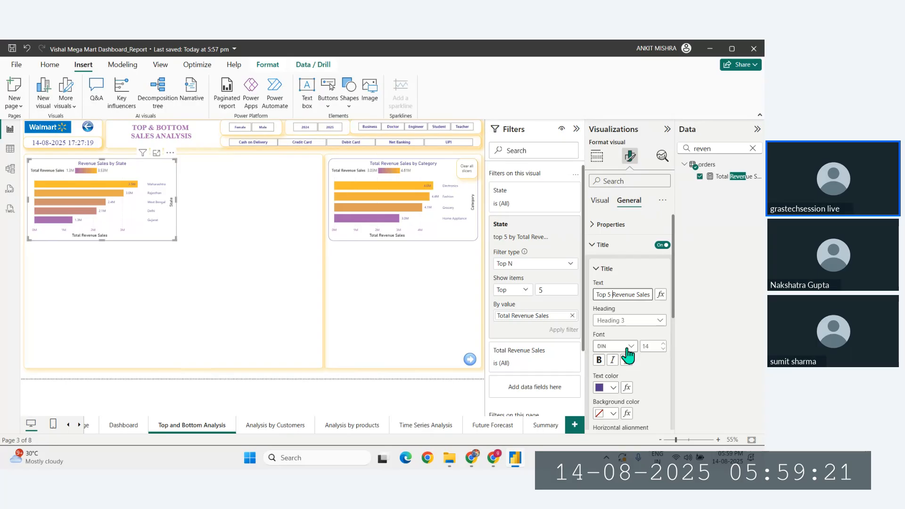
pyautogui.click(24, 242)
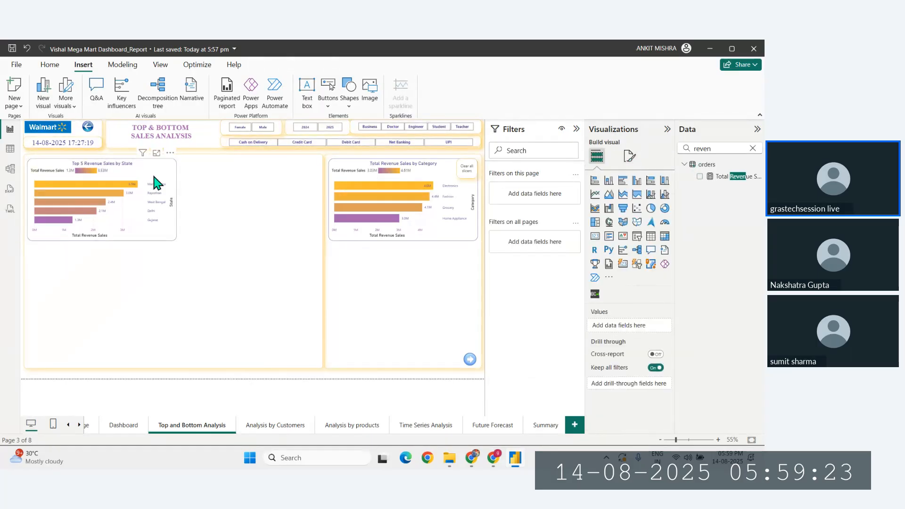
# Duplicate the Top 5 Revenue Sales by State chart and place the copy below the original in the left panel's lower-left corner
pyautogui.click(157, 182)
pyautogui.hotkey('ctrl', 'c')
pyautogui.hotkey('ctrl', 'v')
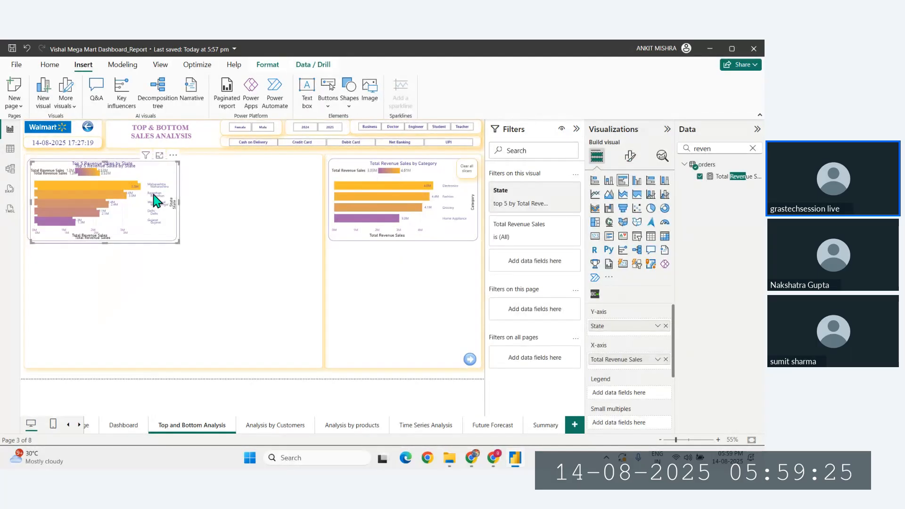
pyautogui.moveTo(173, 200); pyautogui.dragTo(150, 292)
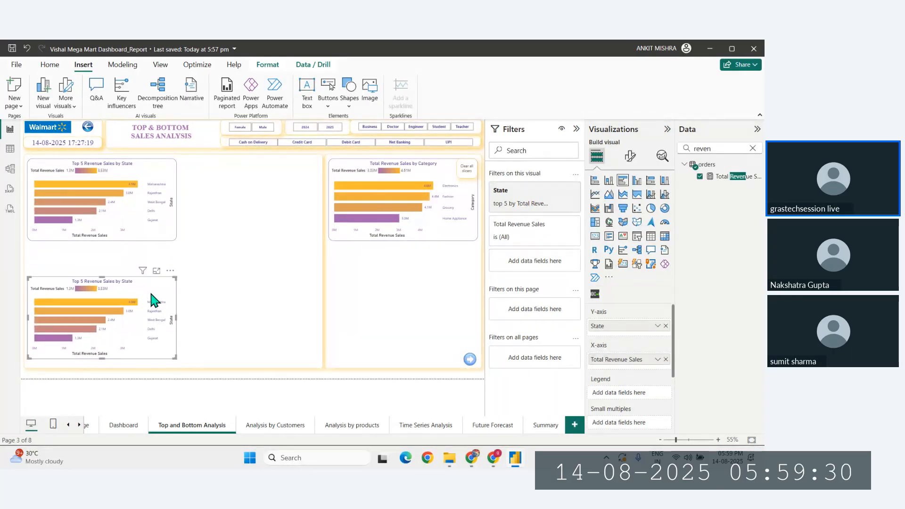
# Extend the upper Top 5 Revenue Sales by State chart downward and make its copy below taller in both directions within the left panel
pyautogui.click(135, 235)
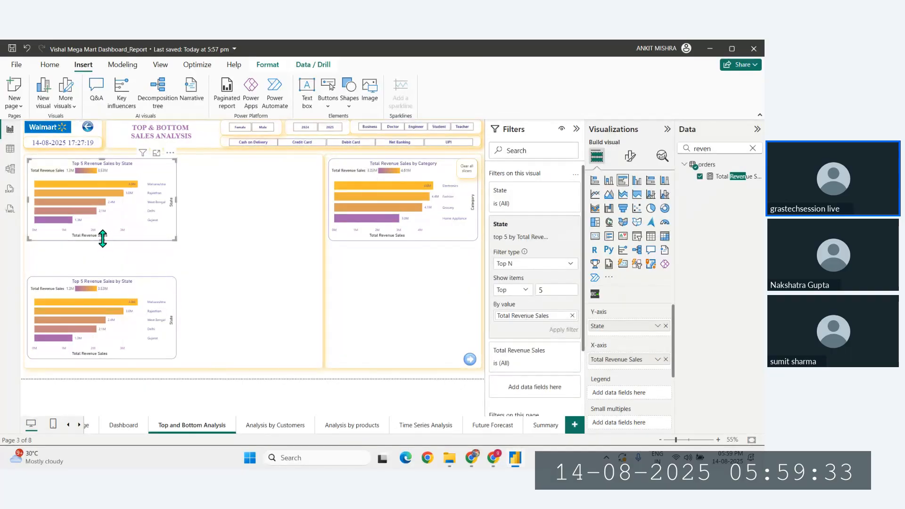
pyautogui.moveTo(102, 238); pyautogui.dragTo(103, 260)
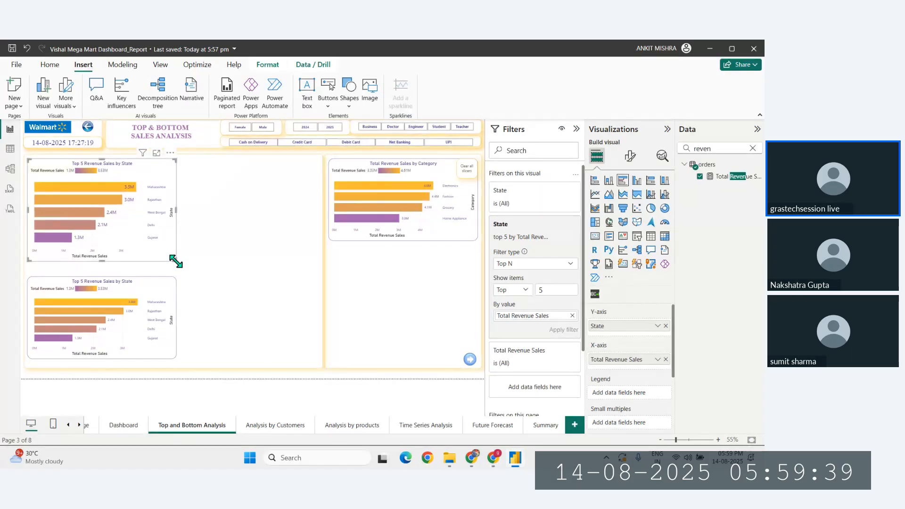
pyautogui.click(173, 306)
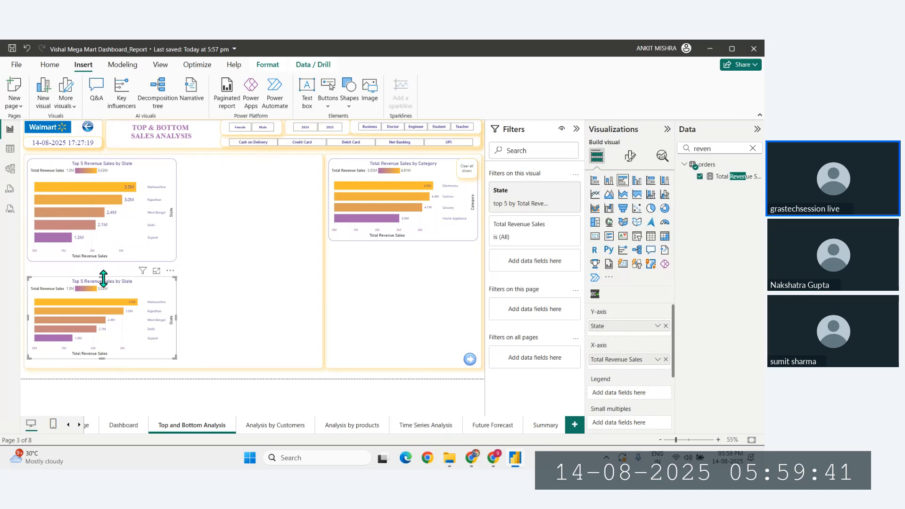
pyautogui.moveTo(105, 272); pyautogui.dragTo(106, 267)
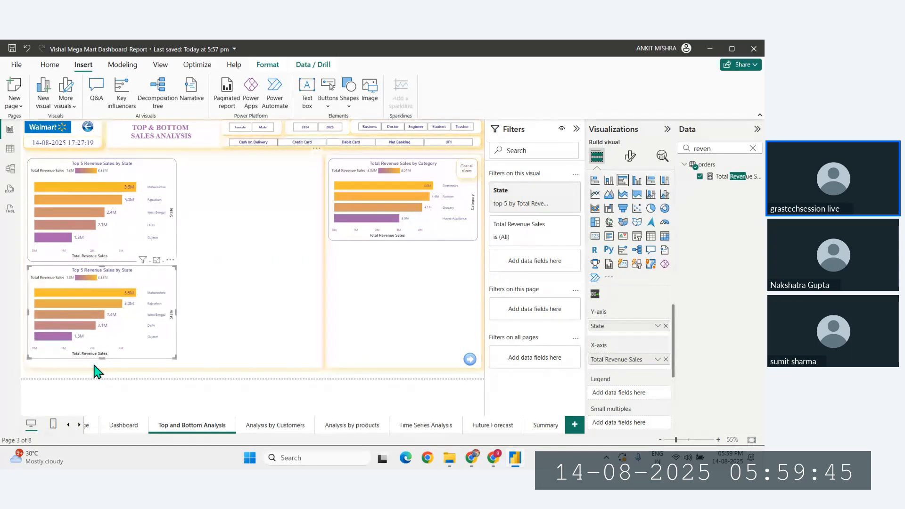
pyautogui.moveTo(103, 357); pyautogui.dragTo(108, 368)
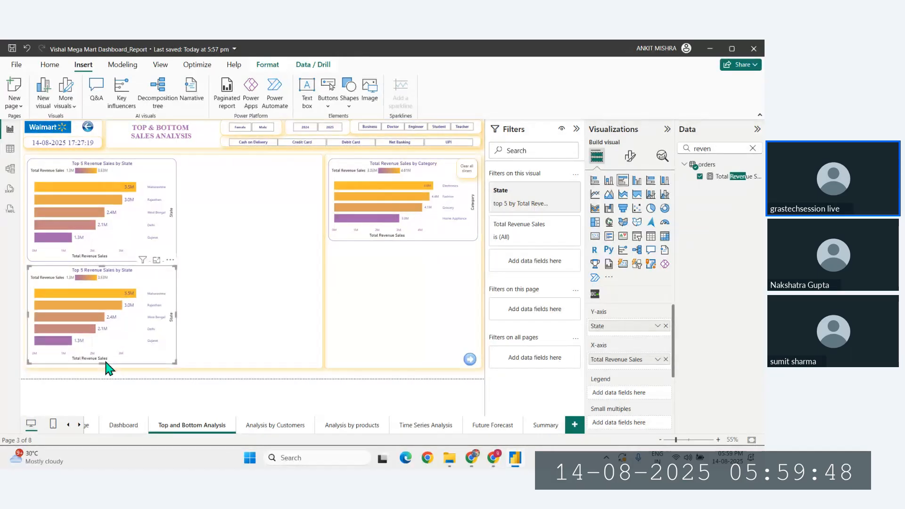
pyautogui.click(22, 338)
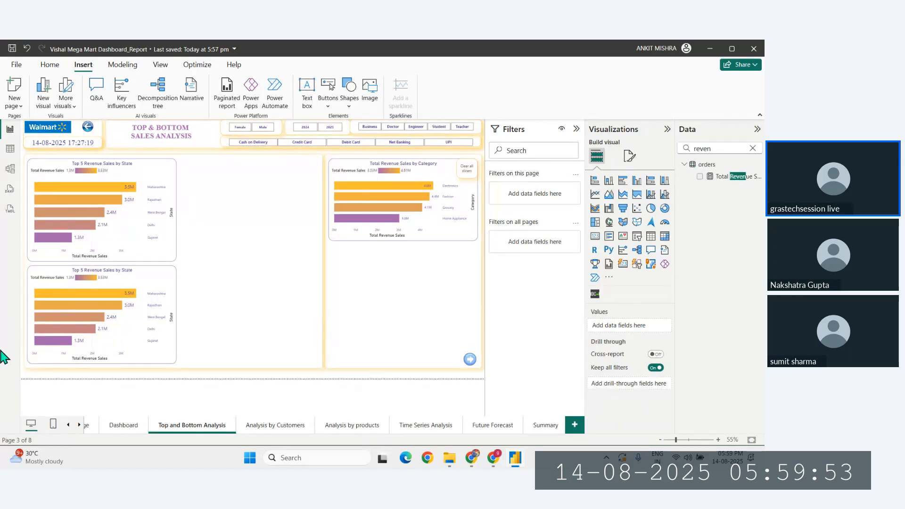
# Close the gap between the two stacked state charts by extending the lower chart's upper edge to the upper chart
pyautogui.click(121, 259)
pyautogui.moveTo(101, 259); pyautogui.dragTo(104, 258)
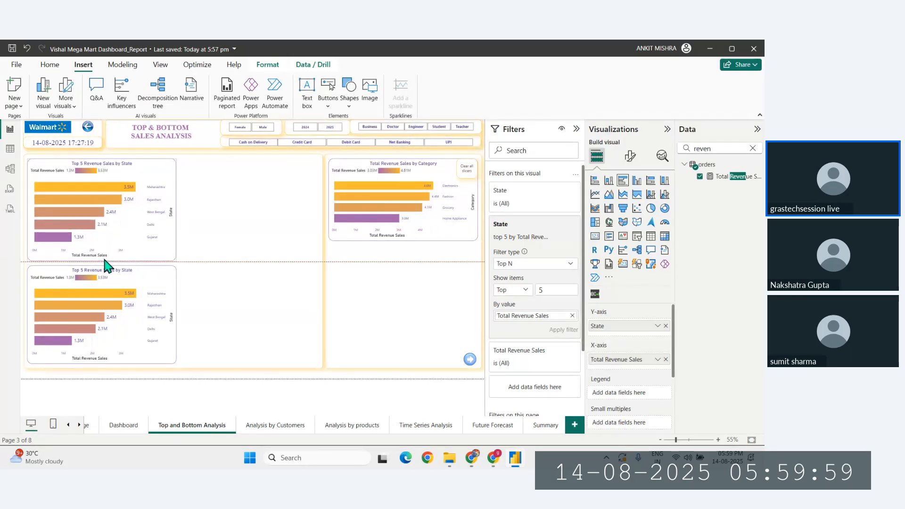
pyautogui.click(108, 268)
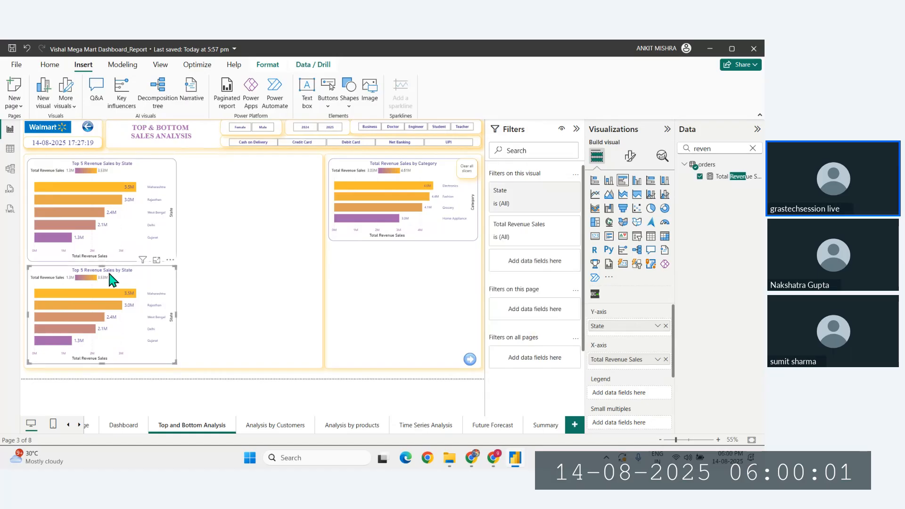
pyautogui.moveTo(105, 266); pyautogui.dragTo(105, 260)
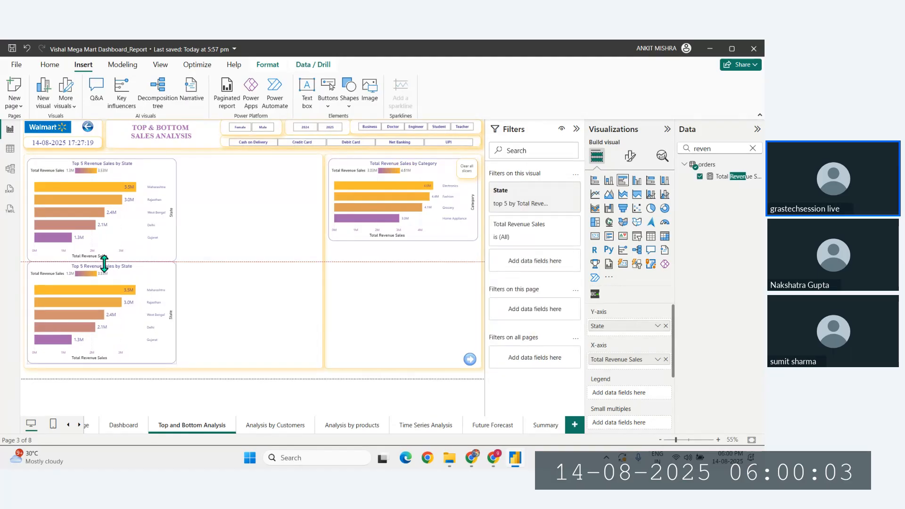
pyautogui.click(24, 290)
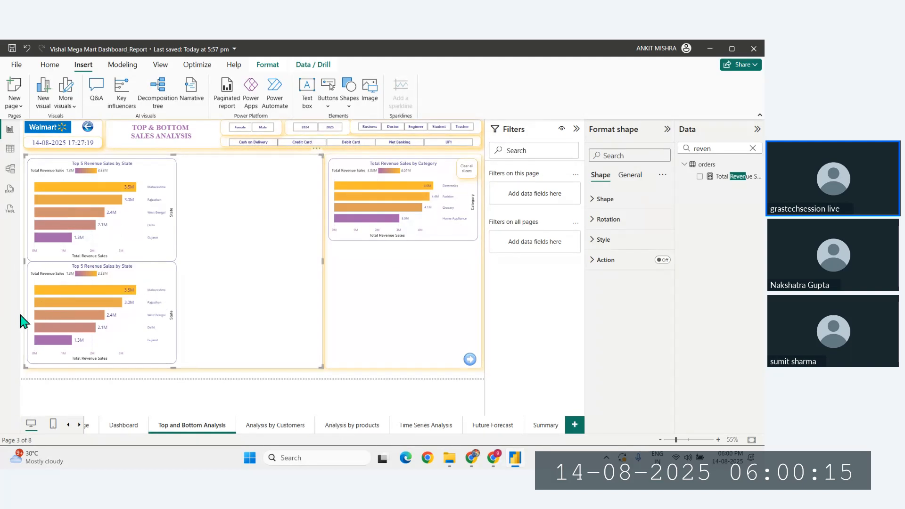
pyautogui.click(117, 372)
# Change the lower state chart's Top N filter on State to show the bottom 5 items by Total Revenue Sales
pyautogui.click(168, 297)
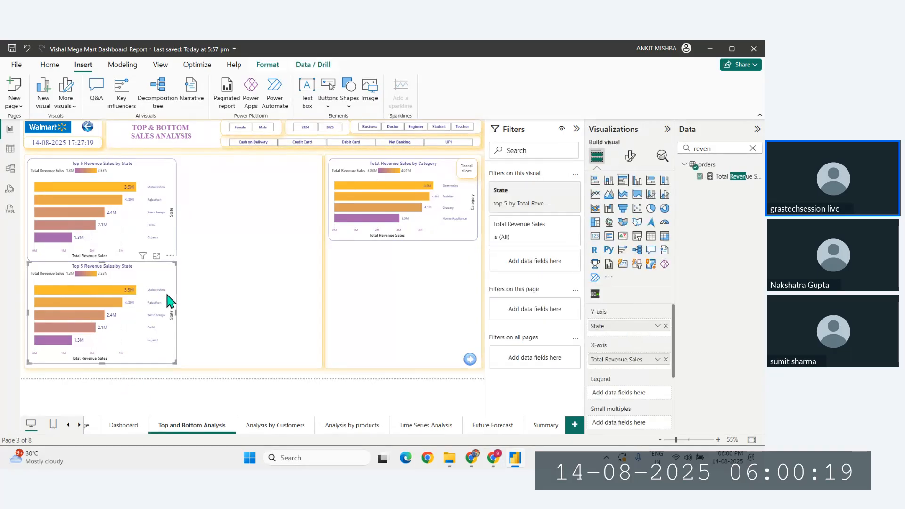
pyautogui.click(556, 191)
pyautogui.click(525, 256)
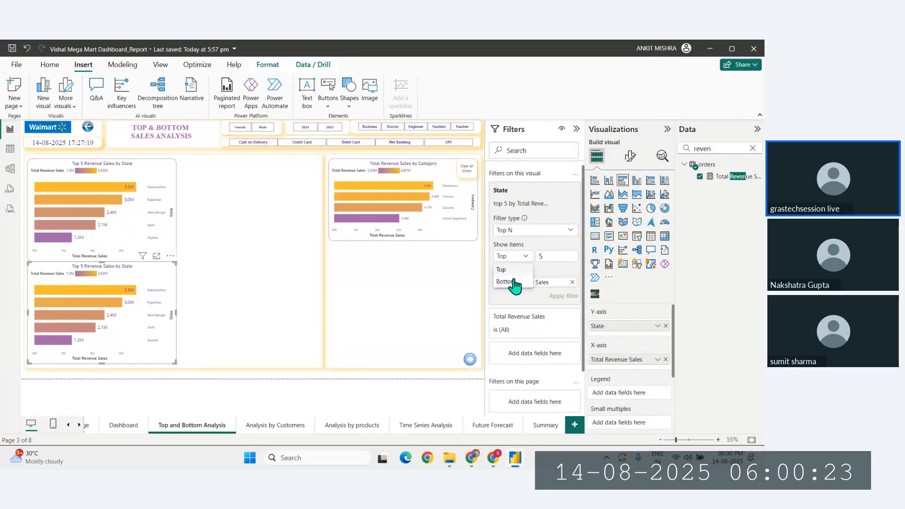
pyautogui.click(513, 282)
pyautogui.click(571, 297)
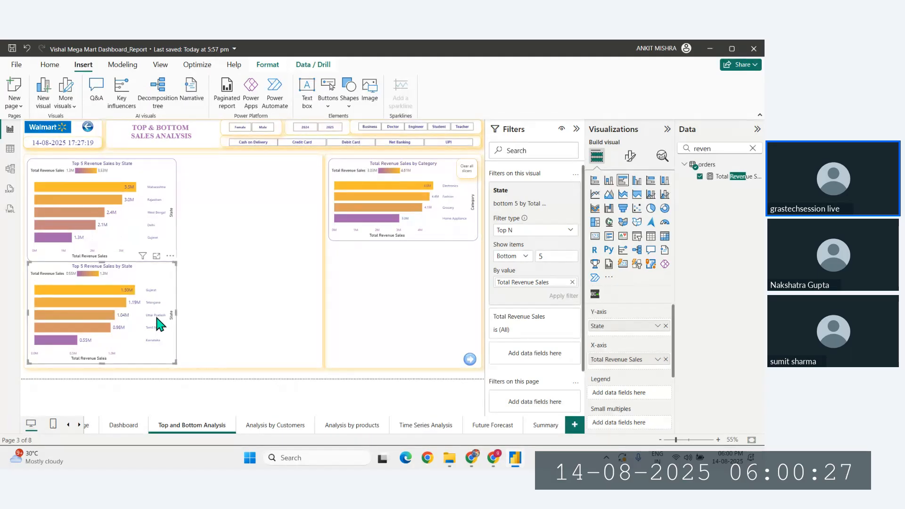
# Change the lower state chart's title to "Bottom 5 Revenue Sales by State"
pyautogui.click(631, 155)
pyautogui.click(630, 201)
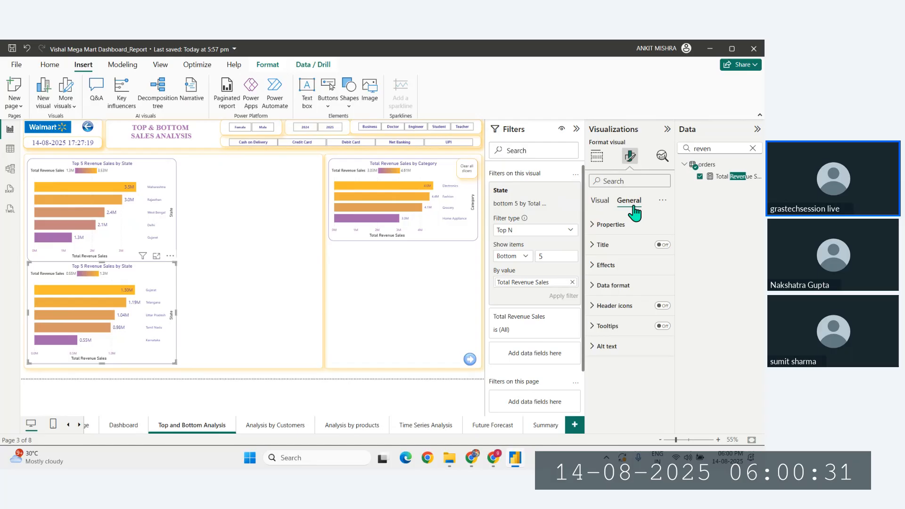
pyautogui.click(613, 245)
pyautogui.click(608, 296)
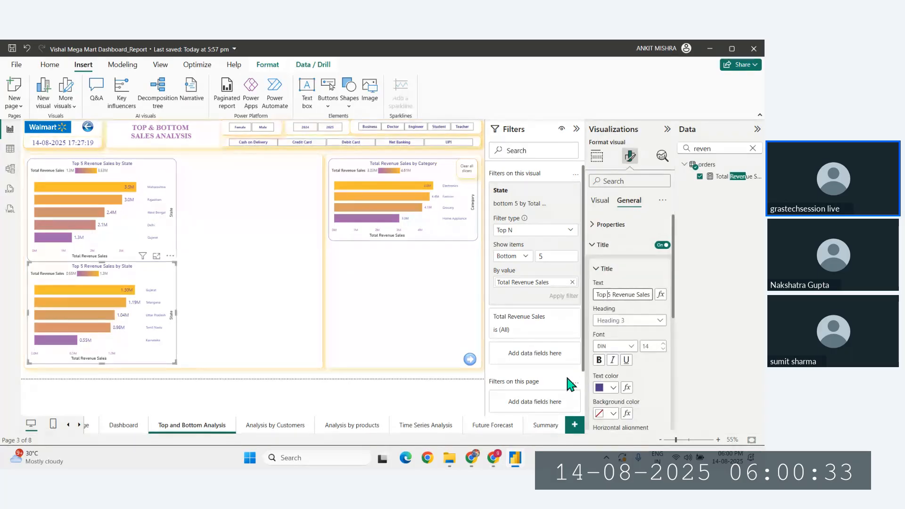
pyautogui.press('BackSpace')
pyautogui.press('BackSpace')
pyautogui.press('BackSpace')
pyautogui.press('BackSpace')
pyautogui.write('Bottom')
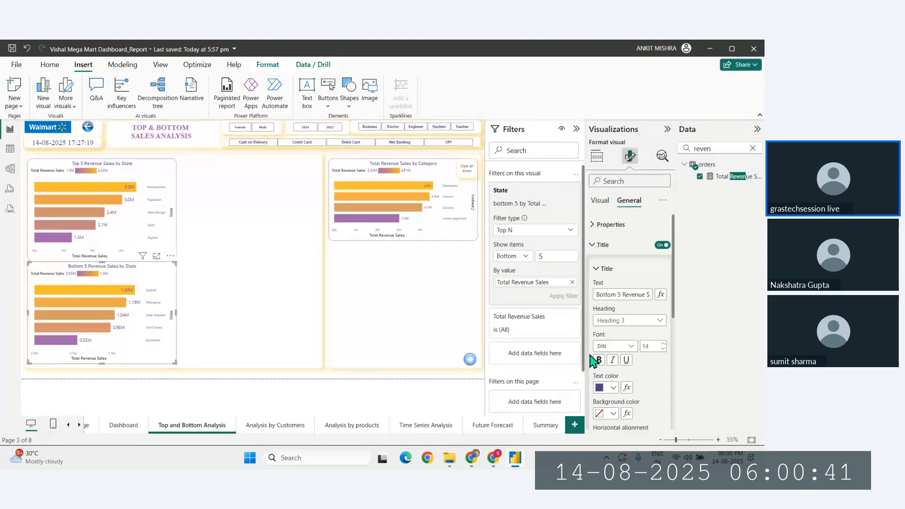
# Open the conditional formatting settings for the bar color of the Bottom 5 Revenue Sales by State chart
pyautogui.click(600, 200)
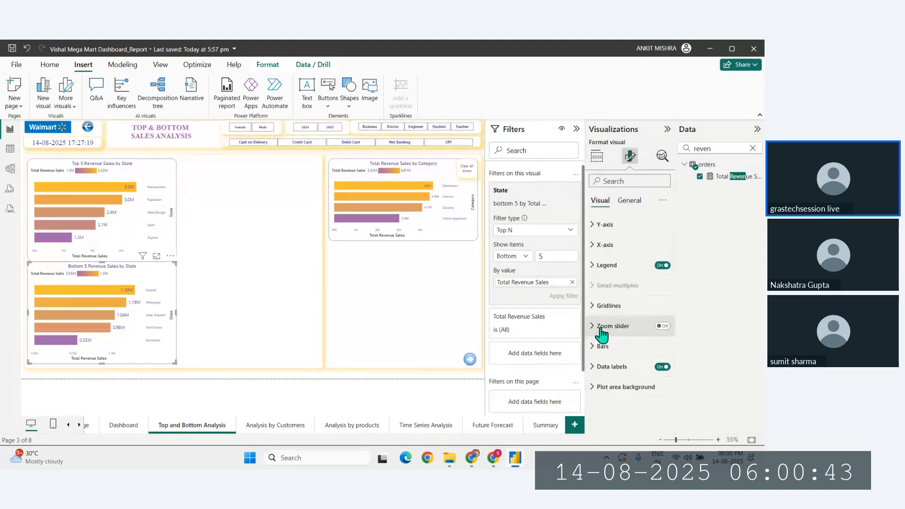
pyautogui.click(602, 366)
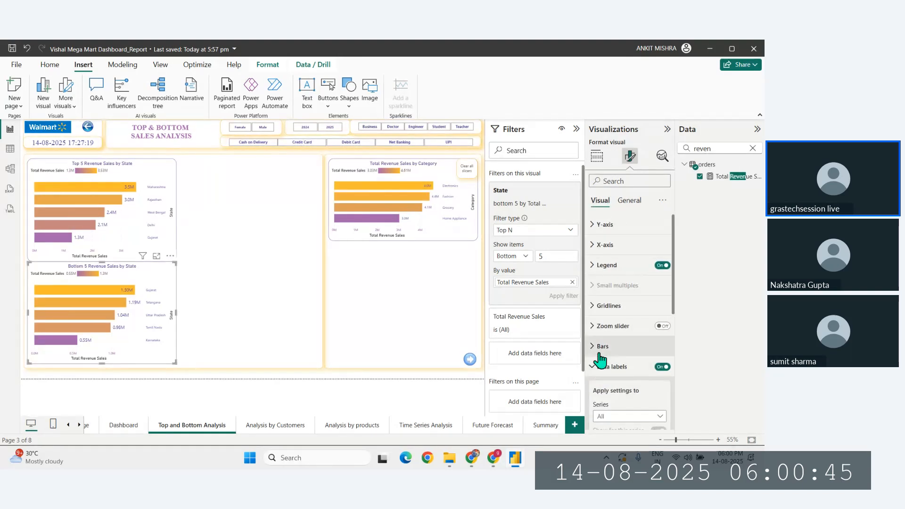
pyautogui.click(600, 352)
pyautogui.scroll(-3, 621, 376)
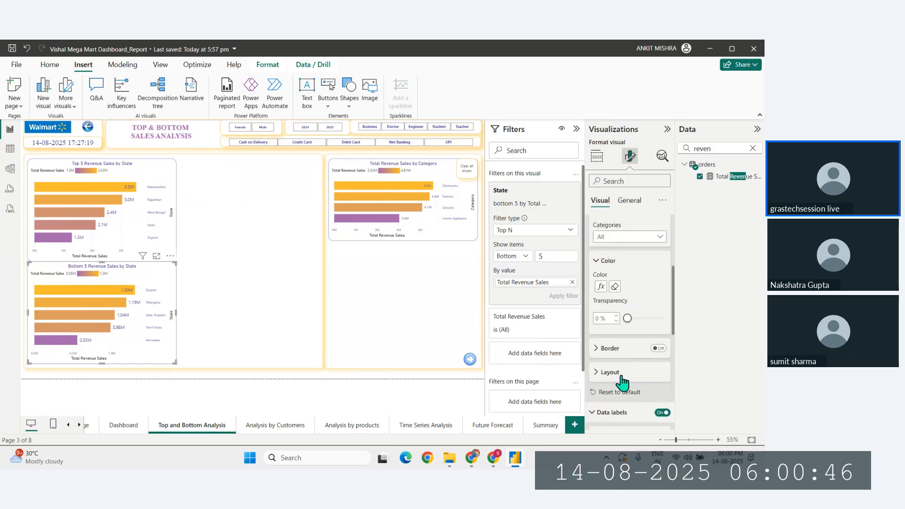
pyautogui.click(601, 286)
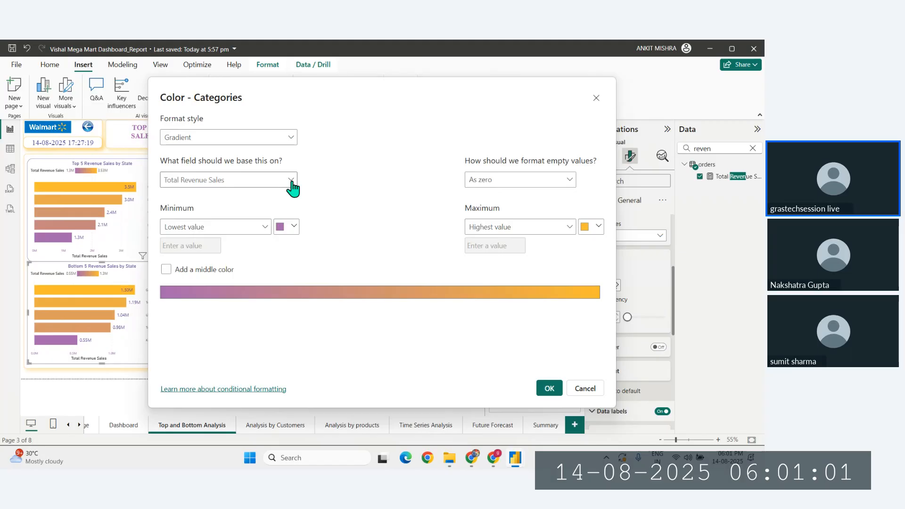
pyautogui.click(295, 229)
pyautogui.click(330, 192)
pyautogui.click(294, 227)
pyautogui.click(378, 178)
pyautogui.click(598, 226)
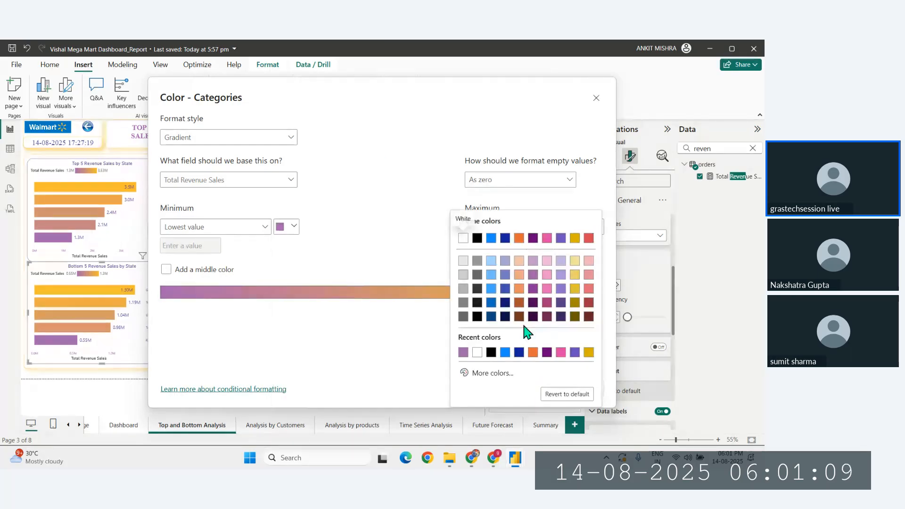
pyautogui.click(386, 242)
pyautogui.click(293, 226)
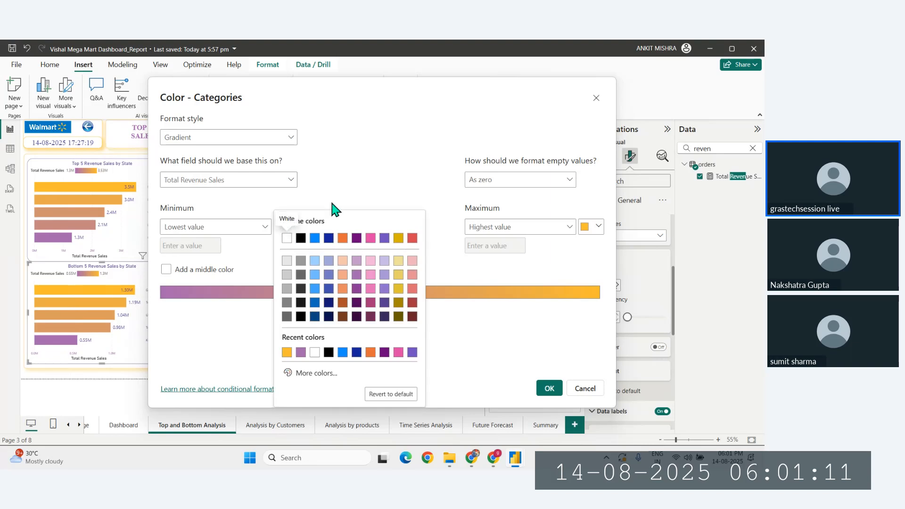
pyautogui.click(339, 198)
pyautogui.click(596, 228)
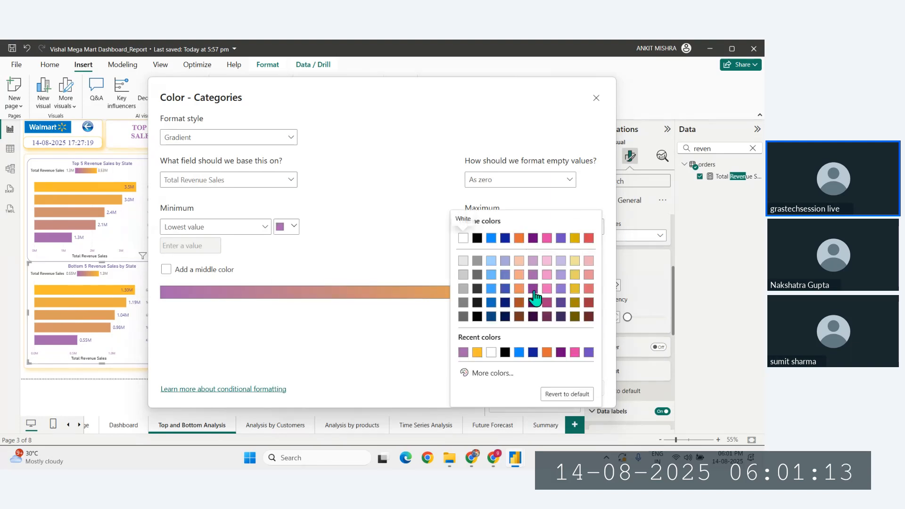
pyautogui.click(478, 353)
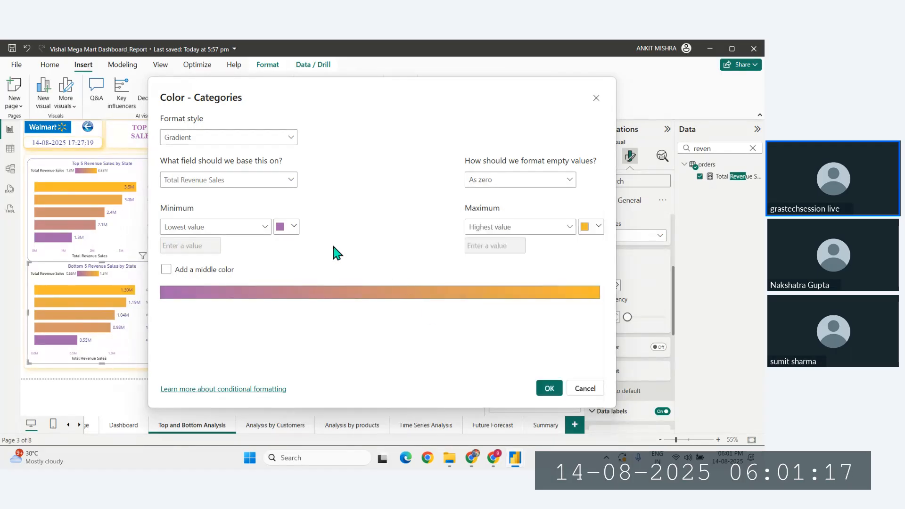
# Reverse the bars' gradient by setting the minimum color to yellow-orange and the maximum to purple, and apply it
pyautogui.click(294, 227)
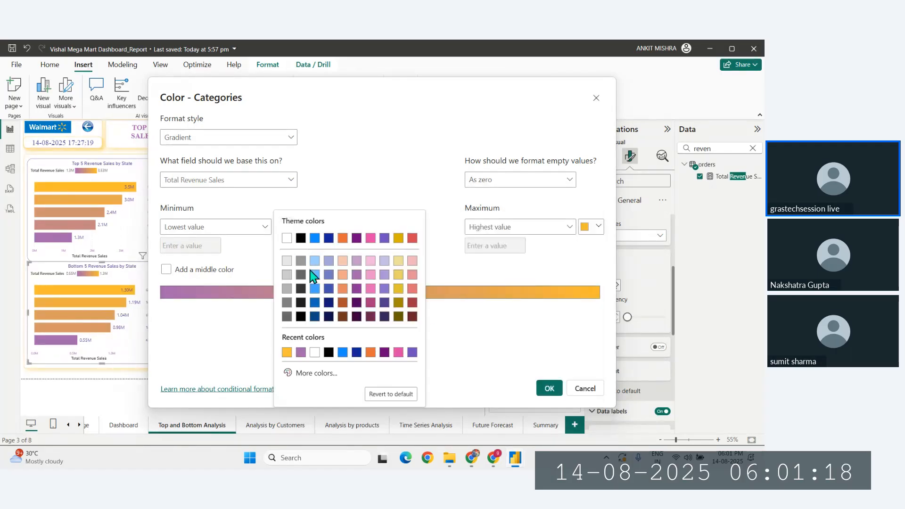
pyautogui.click(287, 354)
pyautogui.click(593, 230)
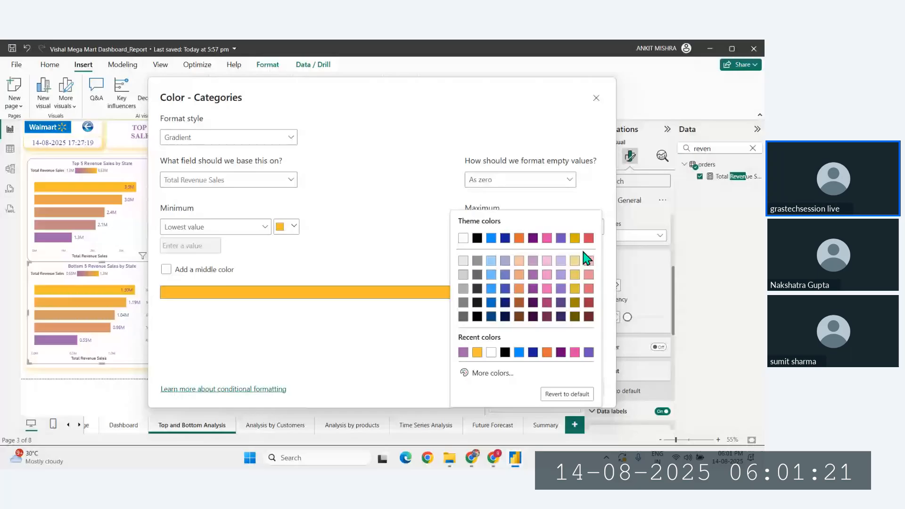
pyautogui.click(463, 353)
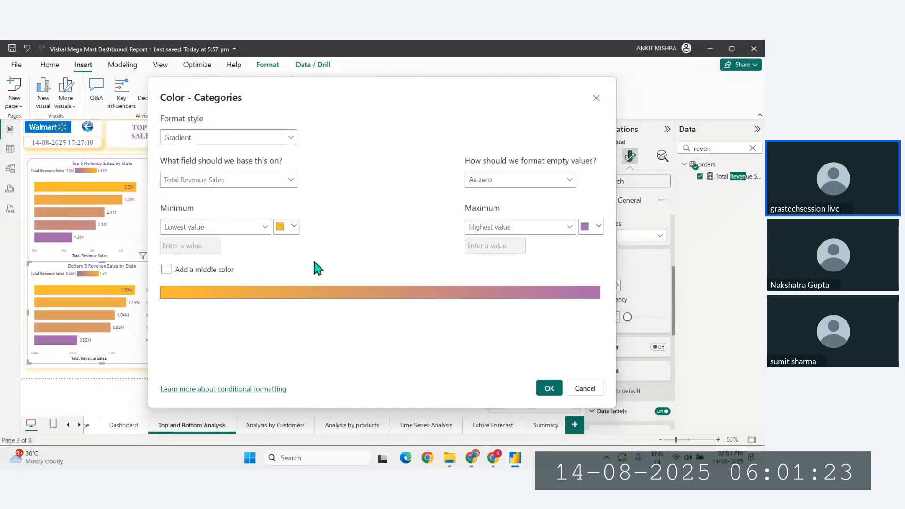
pyautogui.click(550, 388)
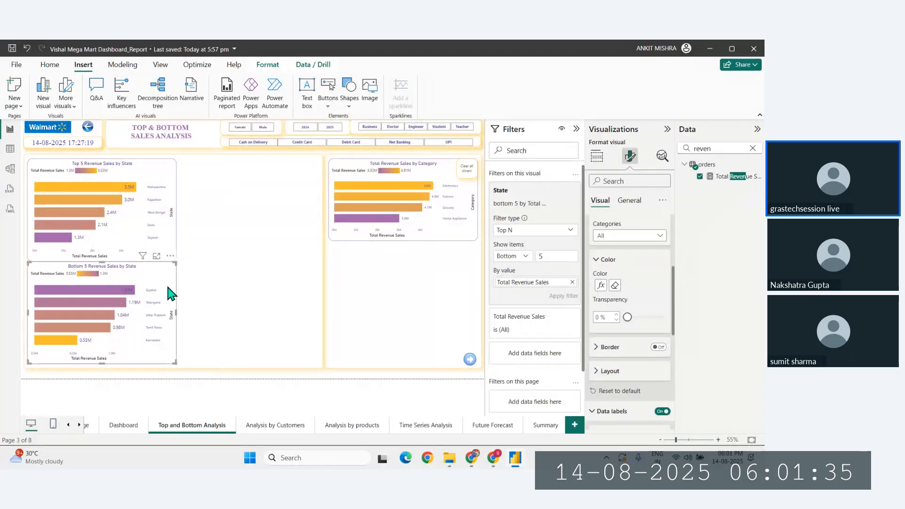
# Move the Bottom 5 Revenue Sales by State chart slightly down to leave a small gap below the Top 5 chart
pyautogui.click(156, 200)
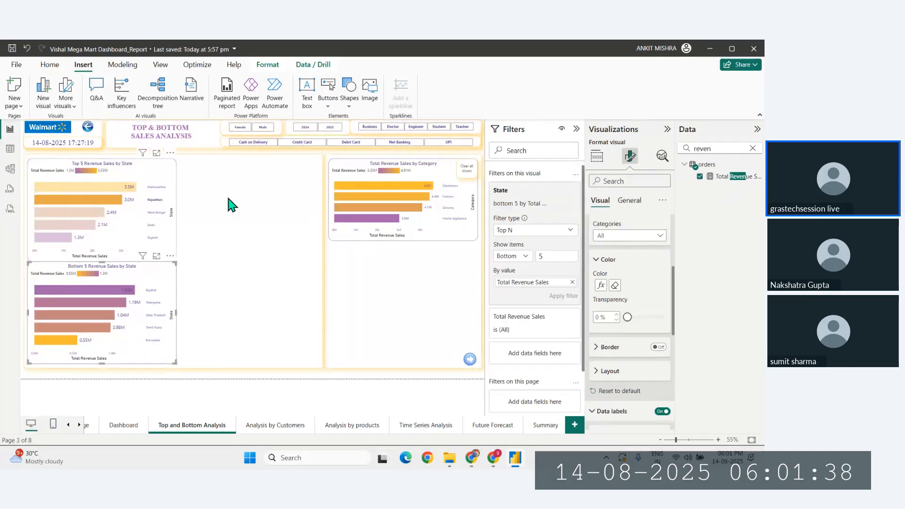
pyautogui.click(128, 212)
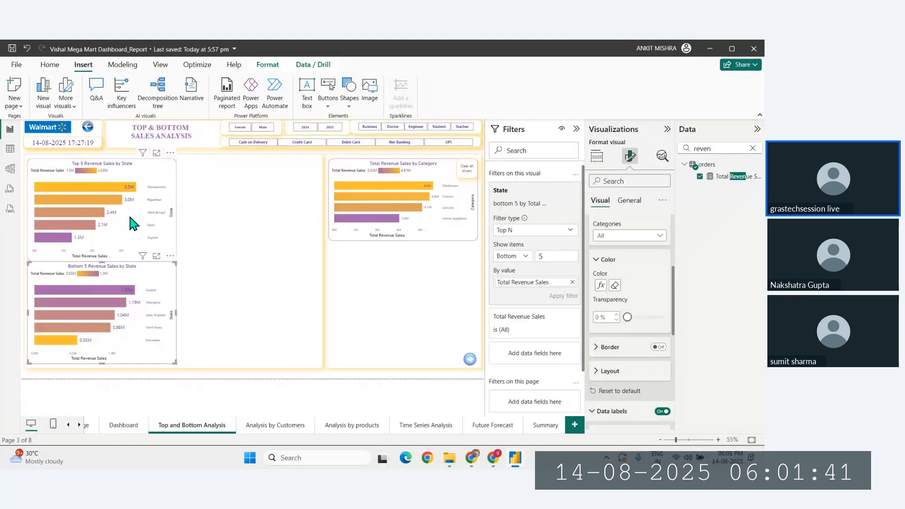
pyautogui.click(166, 279)
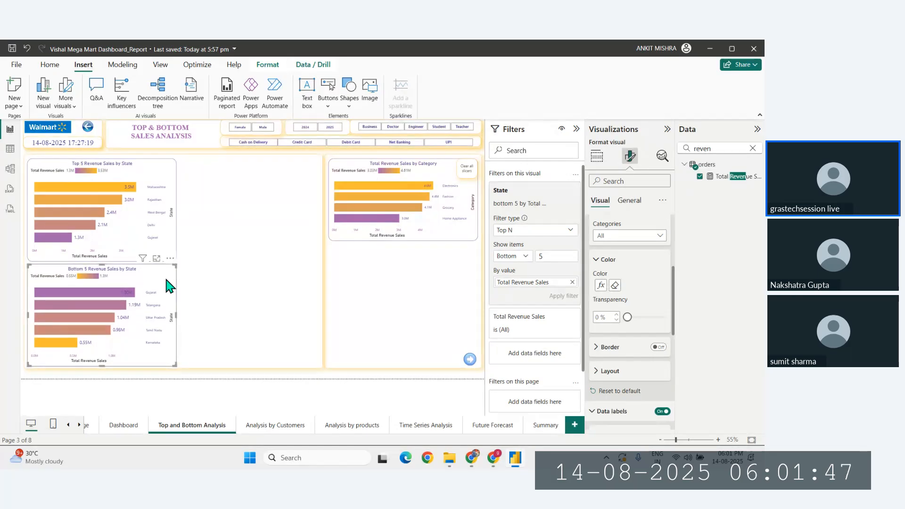
pyautogui.click(22, 309)
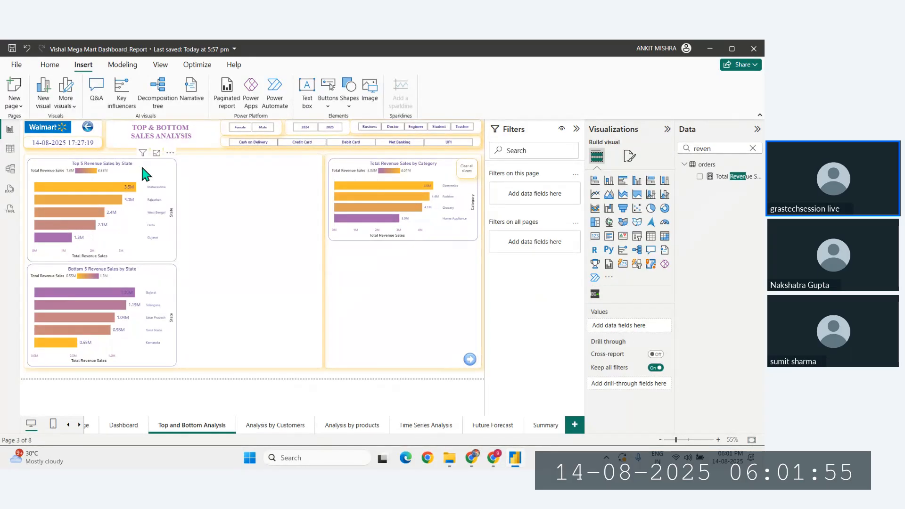
# Duplicate the Top 5 Revenue Sales by State chart, place the copy beside it, and narrow the original so both fit the left panel
pyautogui.click(149, 180)
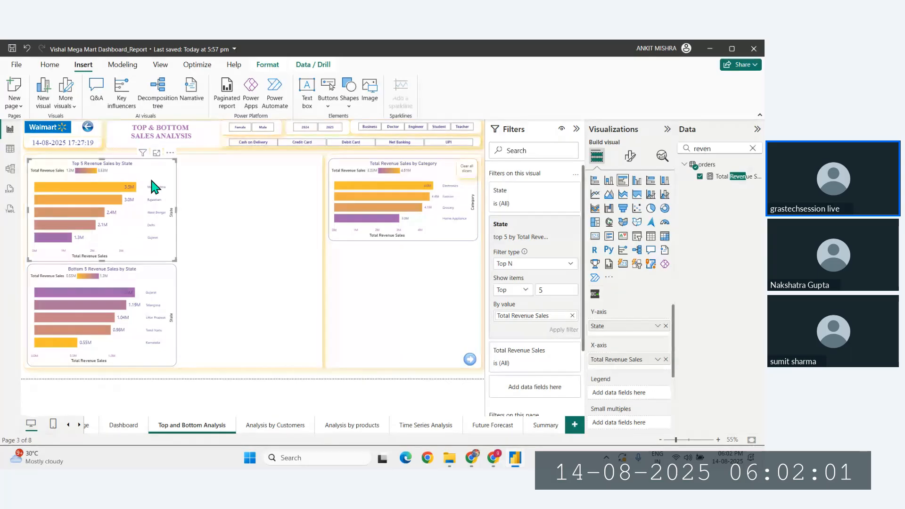
pyautogui.hotkey('ctrl', 'c')
pyautogui.hotkey('ctrl', 'v')
pyautogui.moveTo(155, 188); pyautogui.dragTo(299, 178)
pyautogui.click(173, 208)
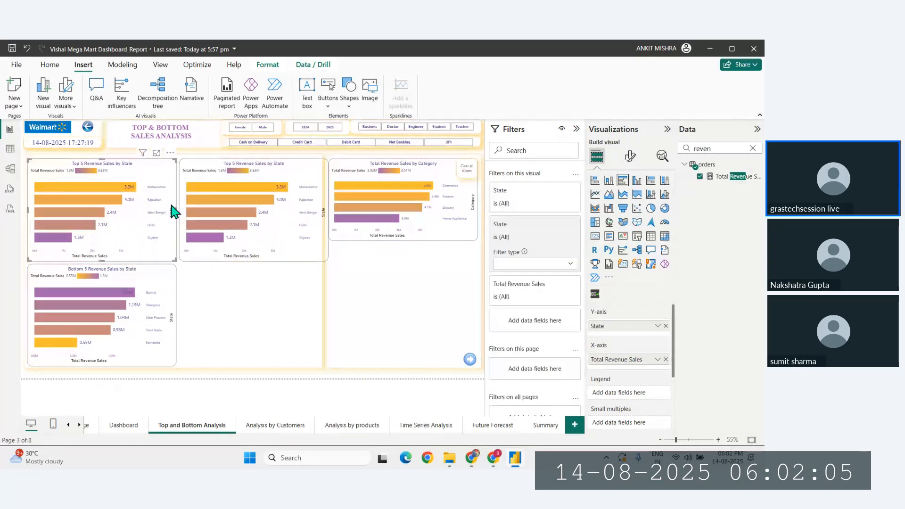
pyautogui.moveTo(177, 211)
pyautogui.mouseDown()
pyautogui.moveTo(169, 210)
pyautogui.moveTo(178, 210)
pyautogui.mouseUp()
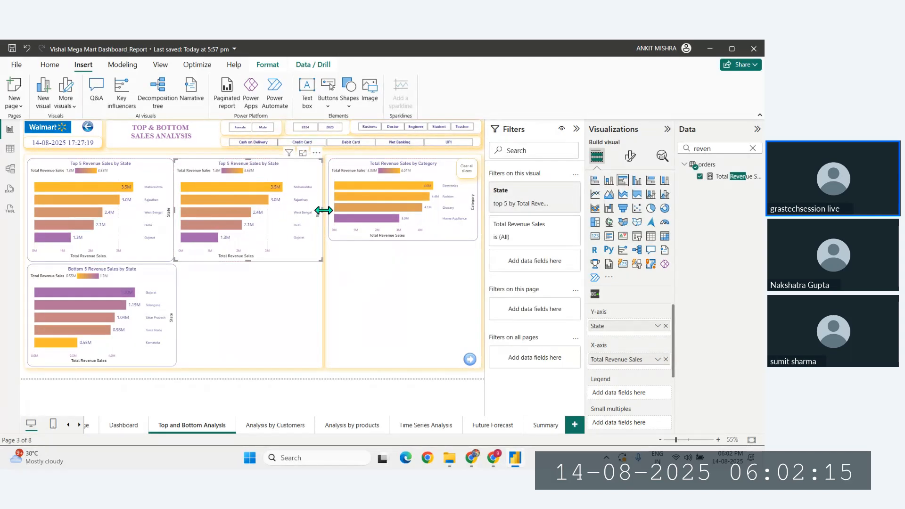
# Narrow the copied Top 5 Revenue Sales by State chart slightly so that it stays inside the left panel's border
pyautogui.moveTo(323, 210); pyautogui.dragTo(318, 215)
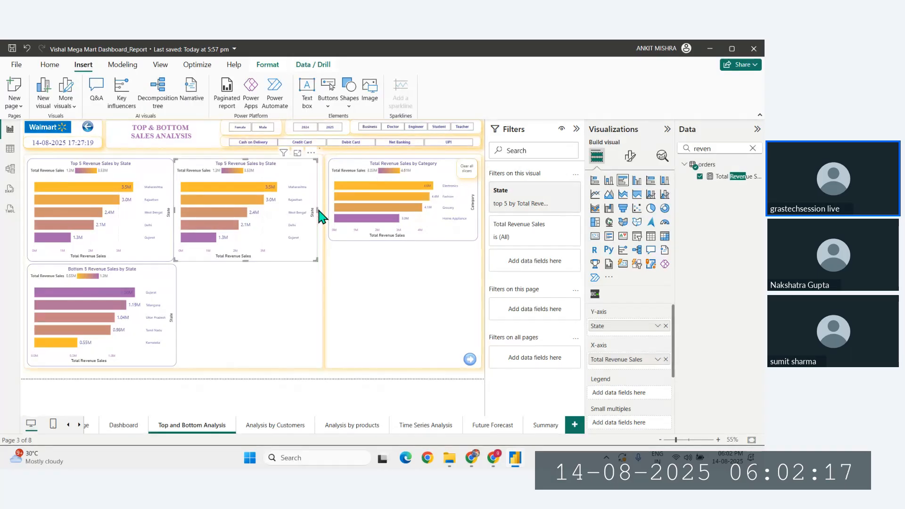
pyautogui.click(24, 264)
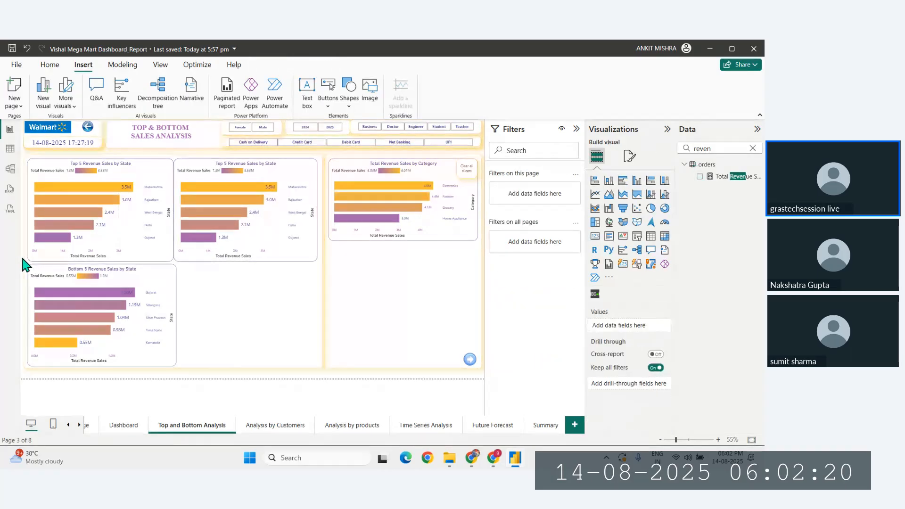
# Replace State with SubCategory from the products table on the Y-axis of the copied chart
pyautogui.click(285, 244)
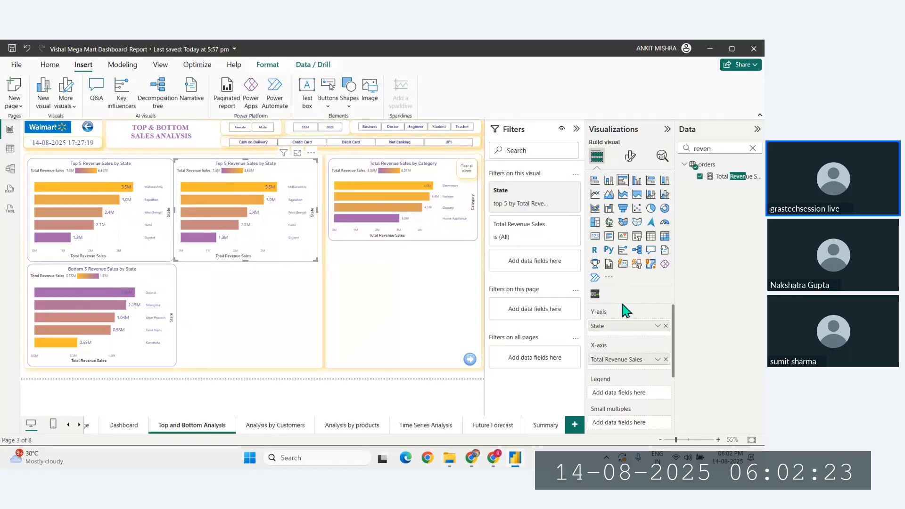
pyautogui.click(666, 326)
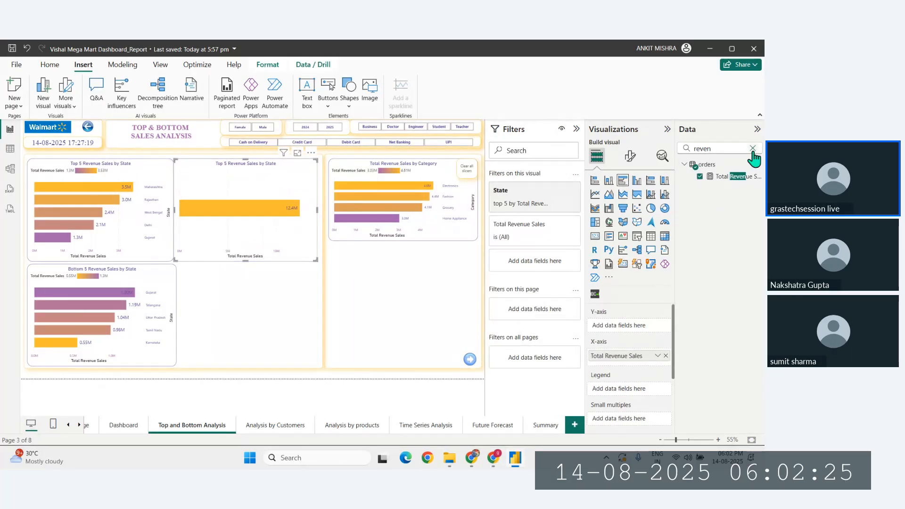
pyautogui.click(752, 149)
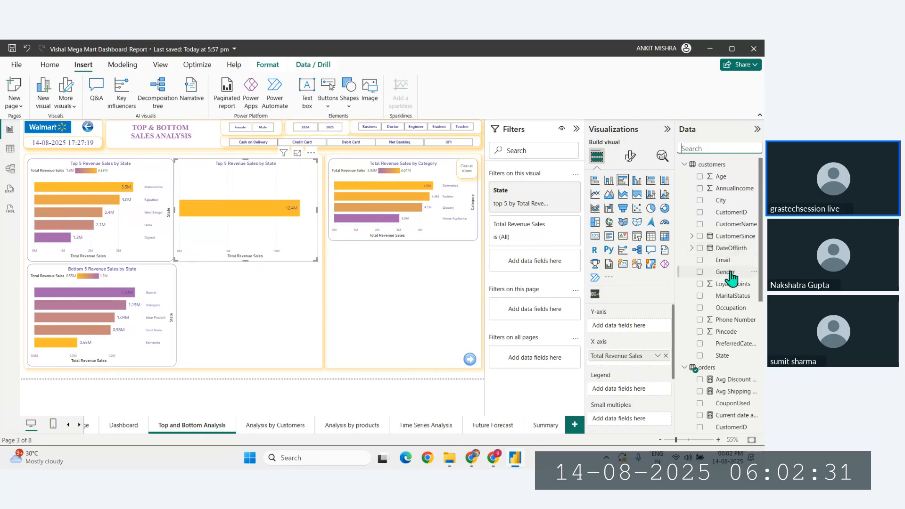
pyautogui.scroll(-1, 731, 312)
pyautogui.scroll(-4, 730, 313)
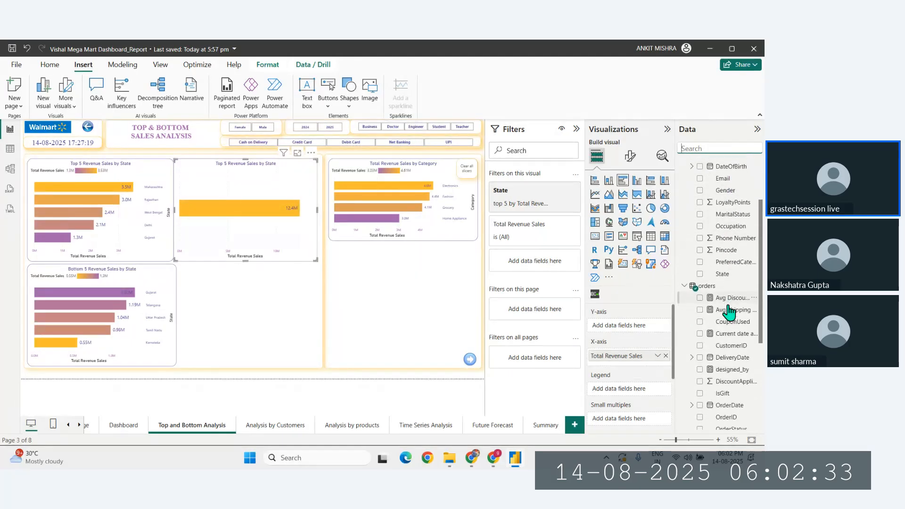
pyautogui.scroll(-5, 730, 347)
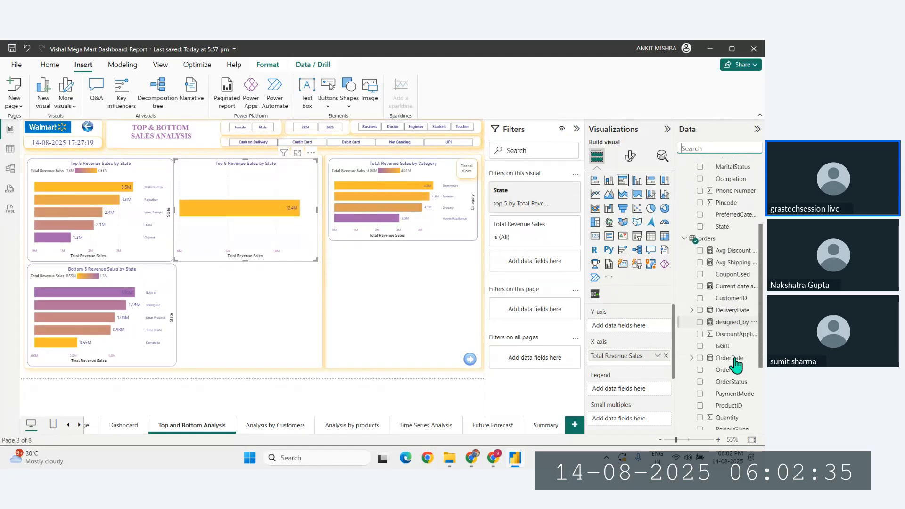
pyautogui.scroll(-2, 733, 384)
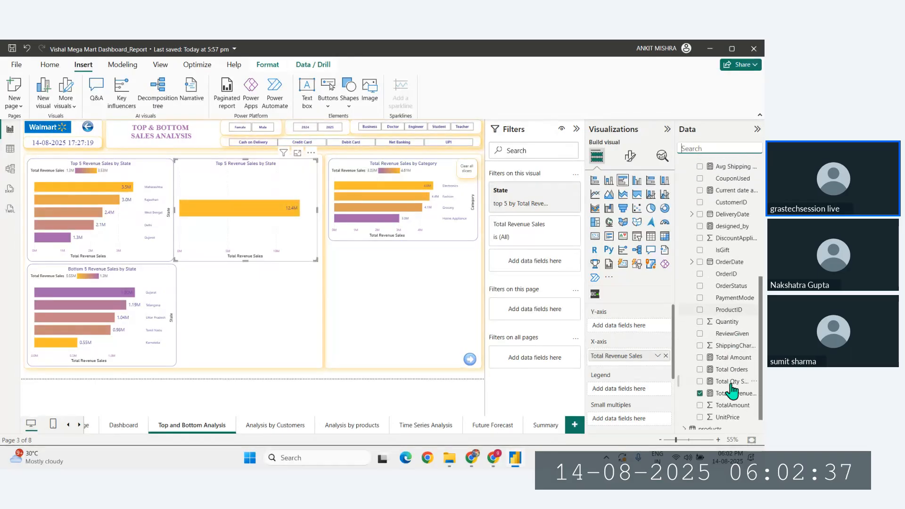
pyautogui.scroll(-1, 743, 343)
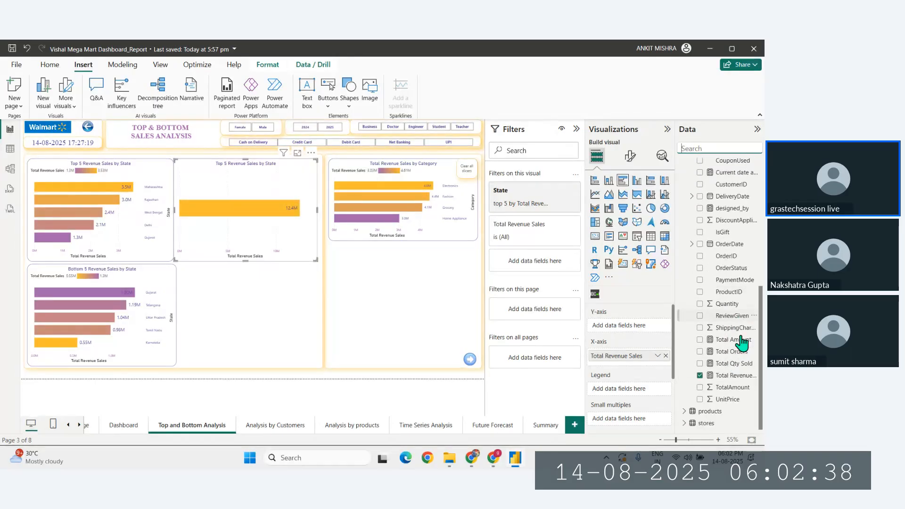
pyautogui.click(687, 412)
pyautogui.scroll(-5, 717, 414)
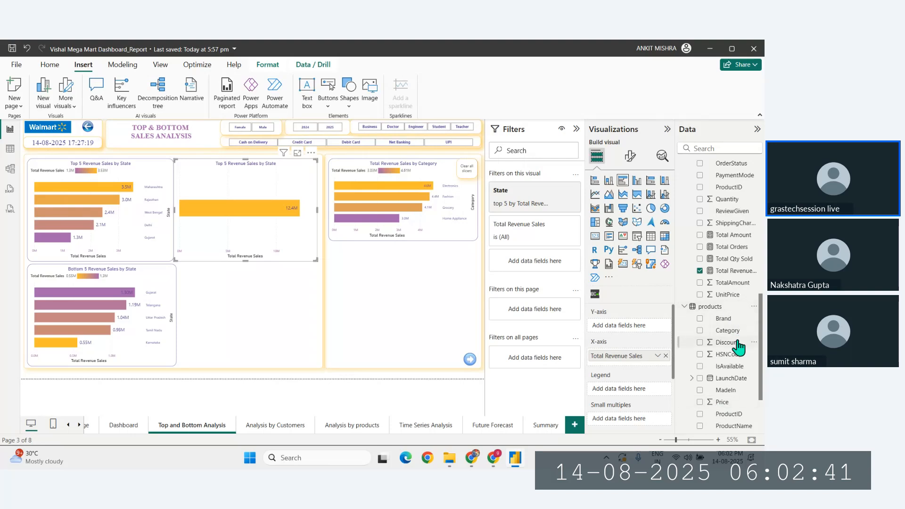
pyautogui.scroll(-3, 739, 359)
pyautogui.scroll(-1, 737, 375)
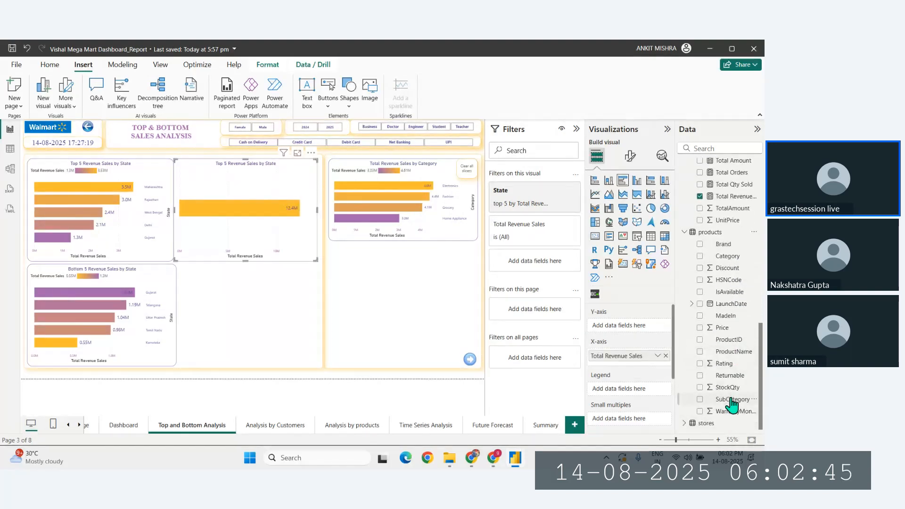
pyautogui.moveTo(731, 403); pyautogui.dragTo(627, 330)
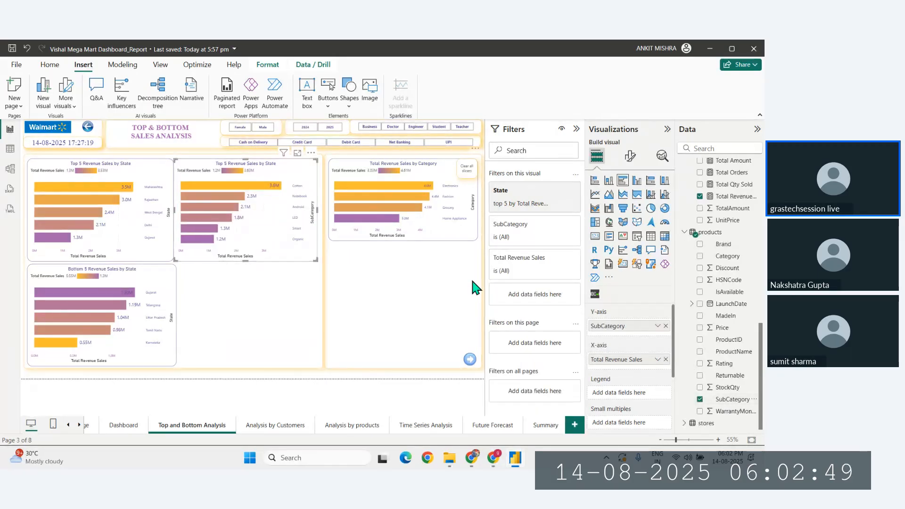
# Swap SubCategory for Occupation from the customers table on the copied chart's Y-axis and put Total Revenue Sales back on the X-axis
pyautogui.click(665, 359)
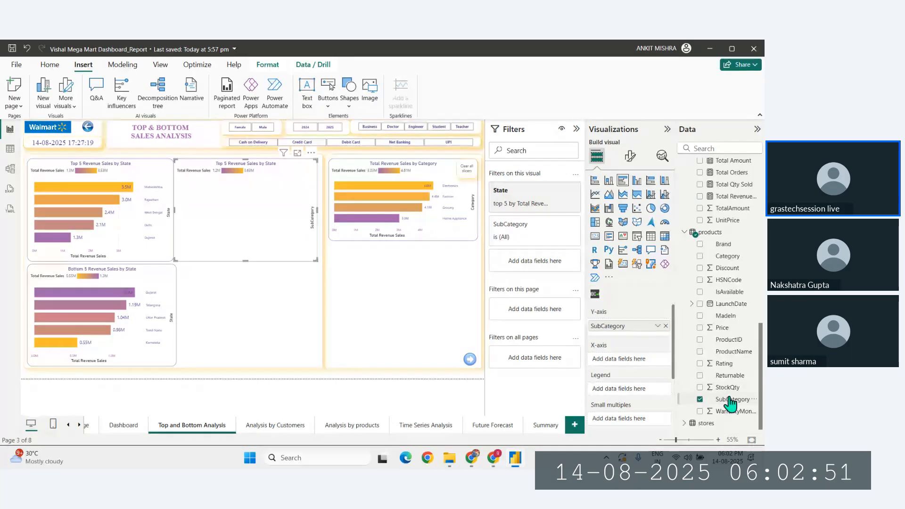
pyautogui.scroll(10, 731, 330)
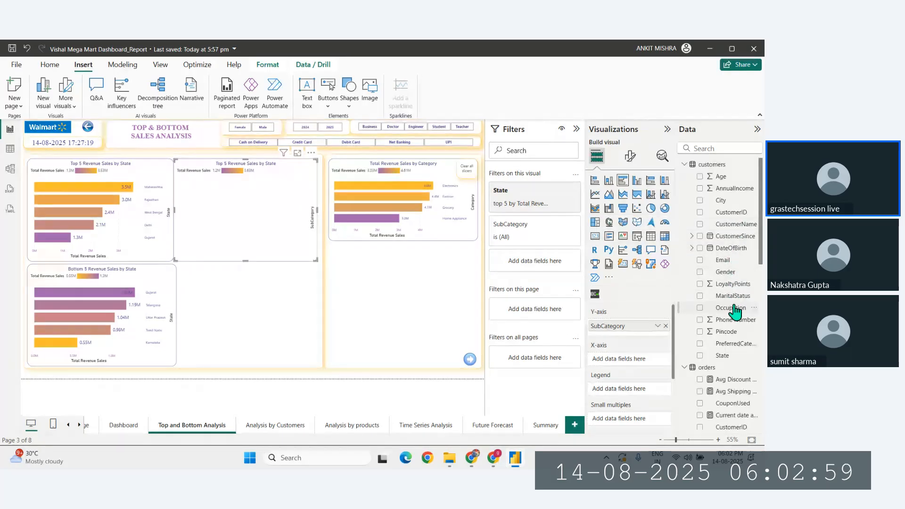
pyautogui.moveTo(734, 311); pyautogui.dragTo(633, 331)
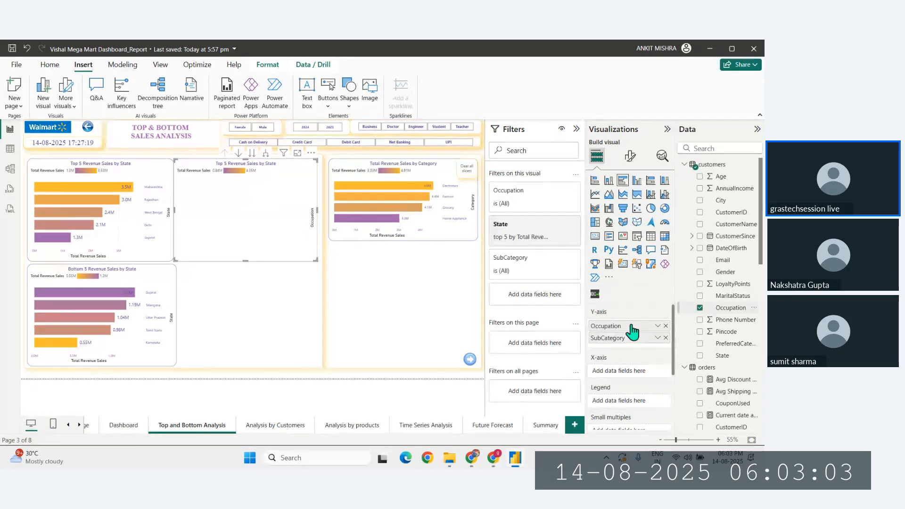
pyautogui.click(666, 338)
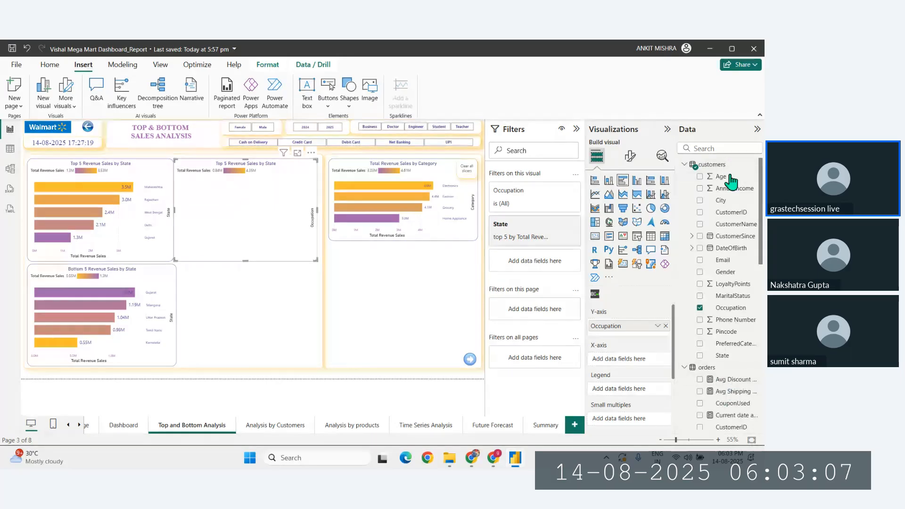
pyautogui.scroll(-8, 731, 269)
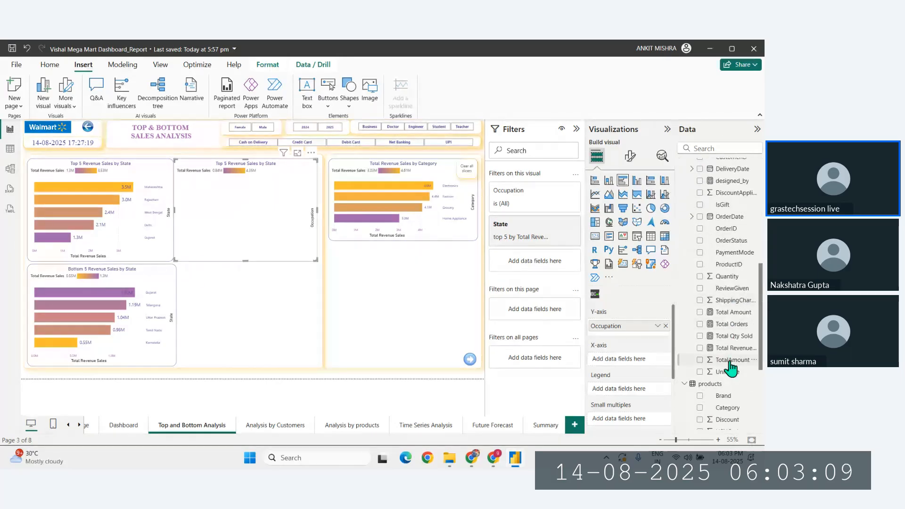
pyautogui.moveTo(731, 349); pyautogui.dragTo(630, 361)
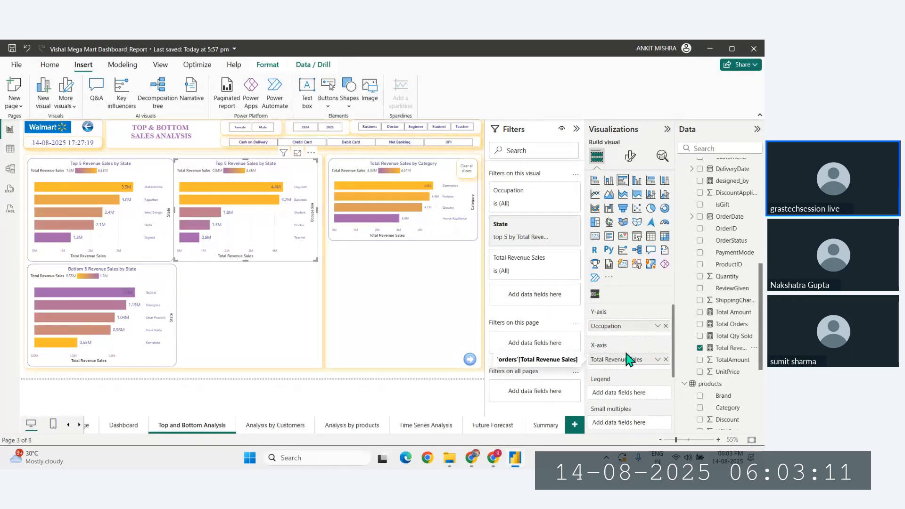
# Replace Occupation with City from the customers table on the copied chart's Y-axis and clear its State Top N filter
pyautogui.click(666, 326)
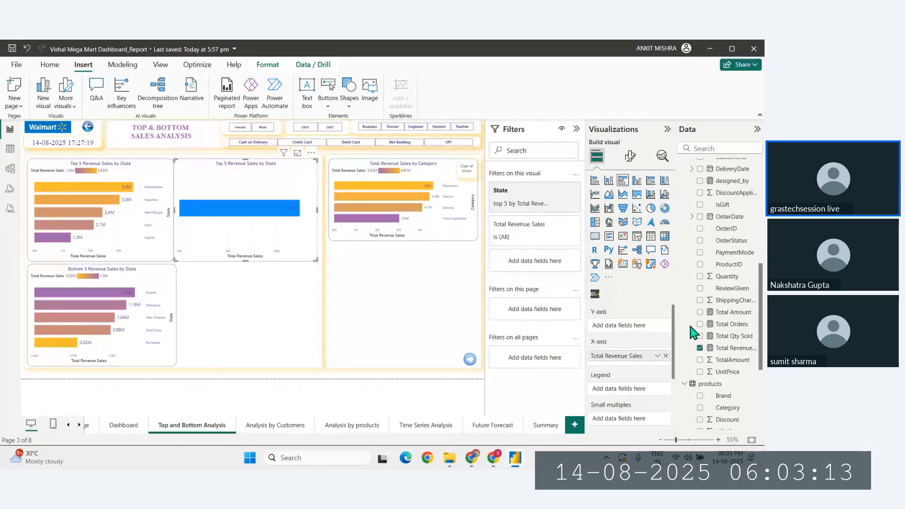
pyautogui.scroll(8, 732, 334)
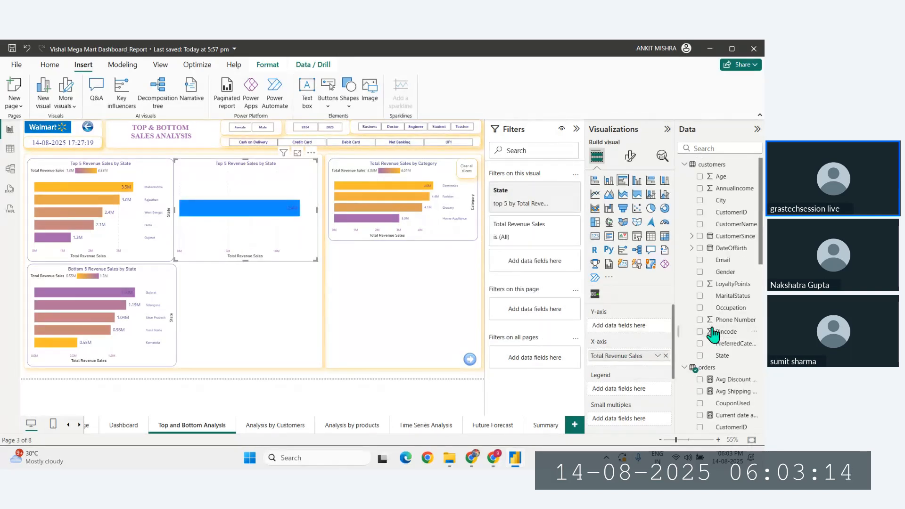
pyautogui.click(708, 149)
pyautogui.write('city')
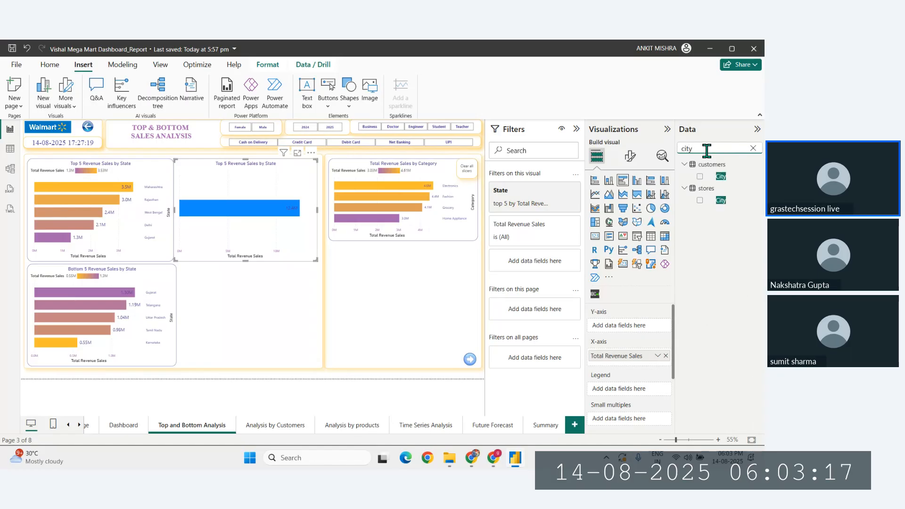
pyautogui.moveTo(721, 200); pyautogui.dragTo(637, 317)
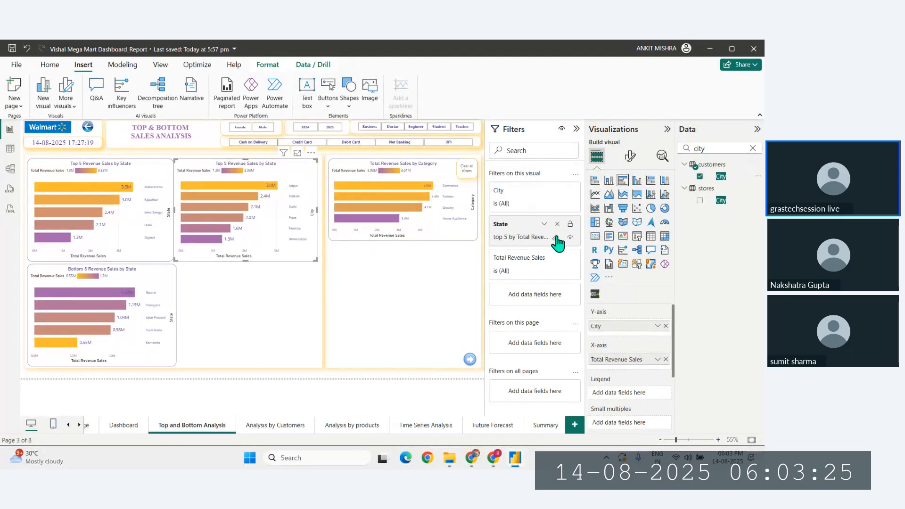
pyautogui.click(556, 237)
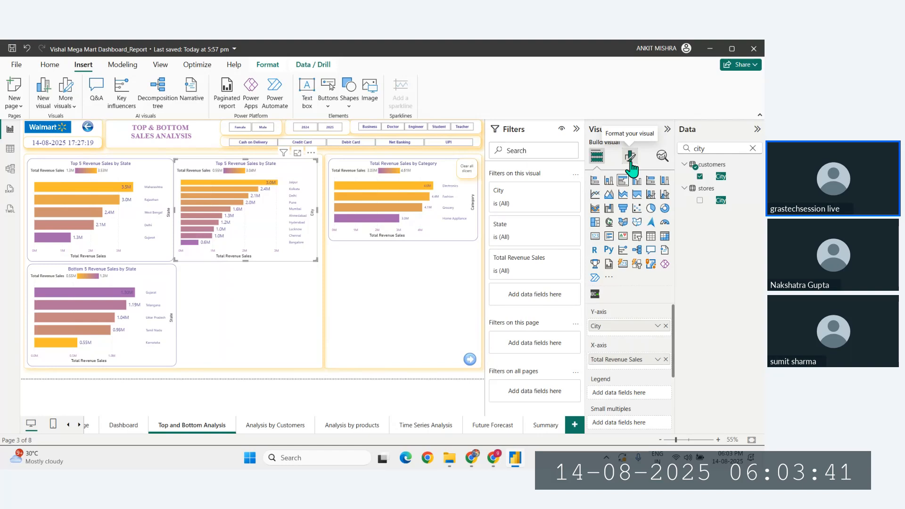
# Empty both axes of the copied chart and rebuild it with the customers table's City on the Y-axis and Total Revenue Sales on the X-axis
pyautogui.click(666, 326)
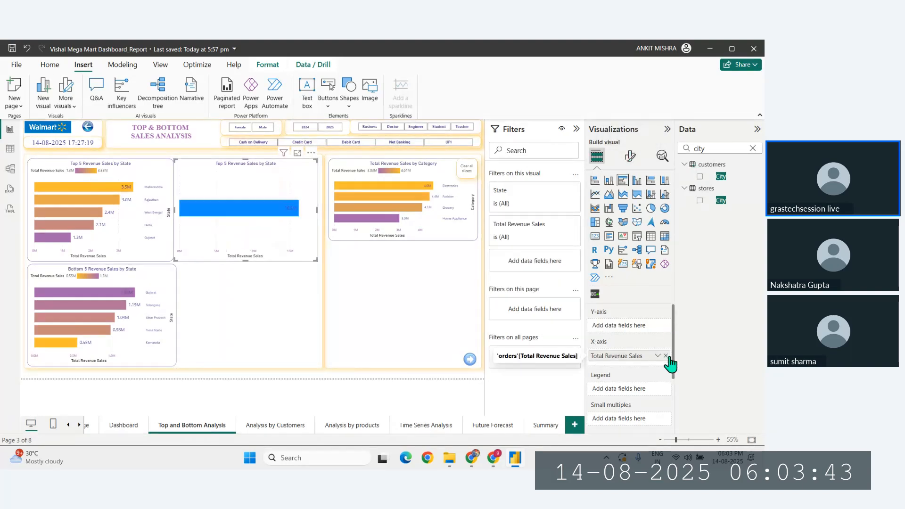
pyautogui.click(666, 356)
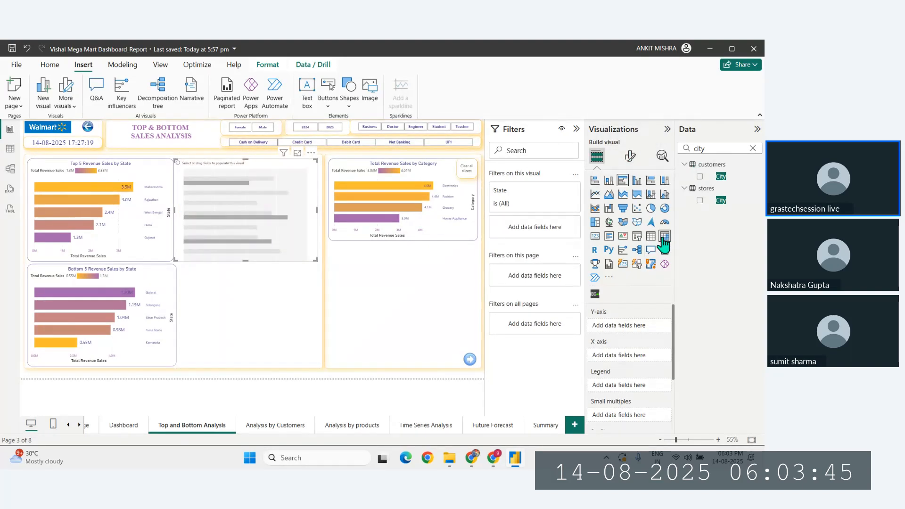
pyautogui.moveTo(722, 177); pyautogui.dragTo(615, 330)
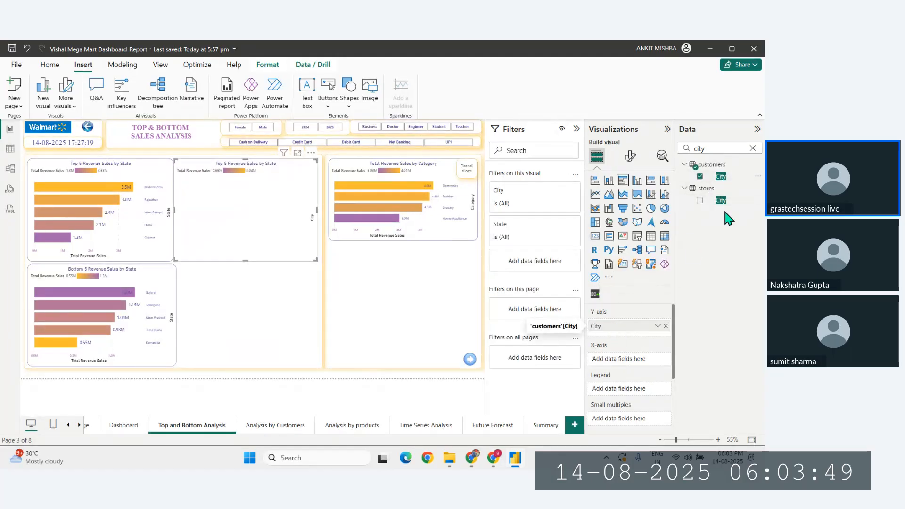
pyautogui.click(754, 148)
pyautogui.write('r')
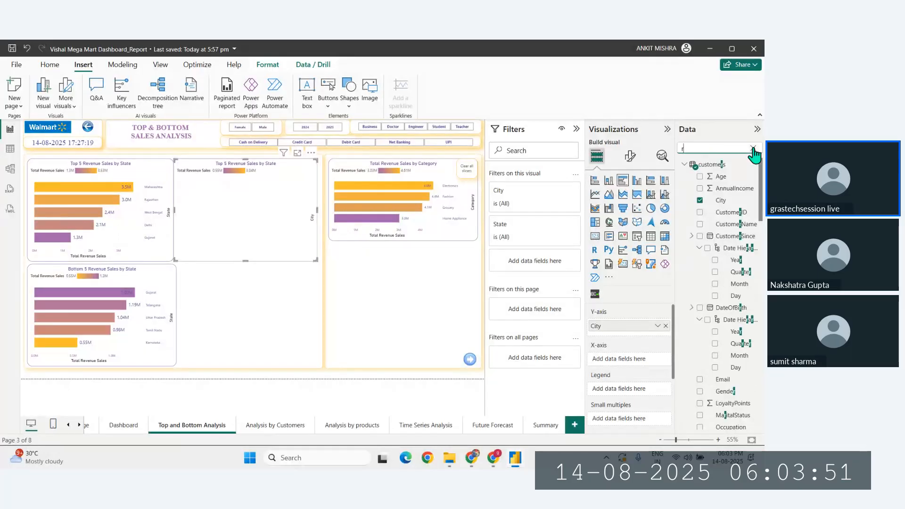
pyautogui.write('evenu')
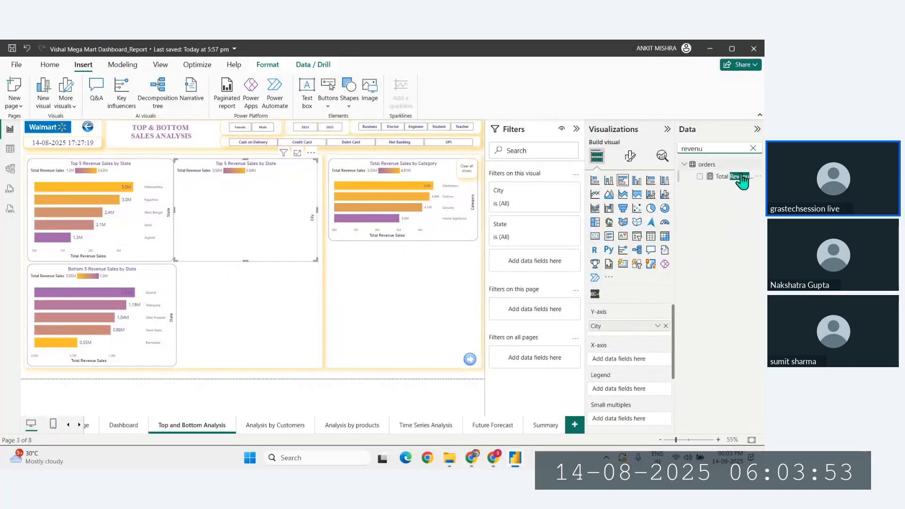
pyautogui.moveTo(741, 178); pyautogui.dragTo(623, 366)
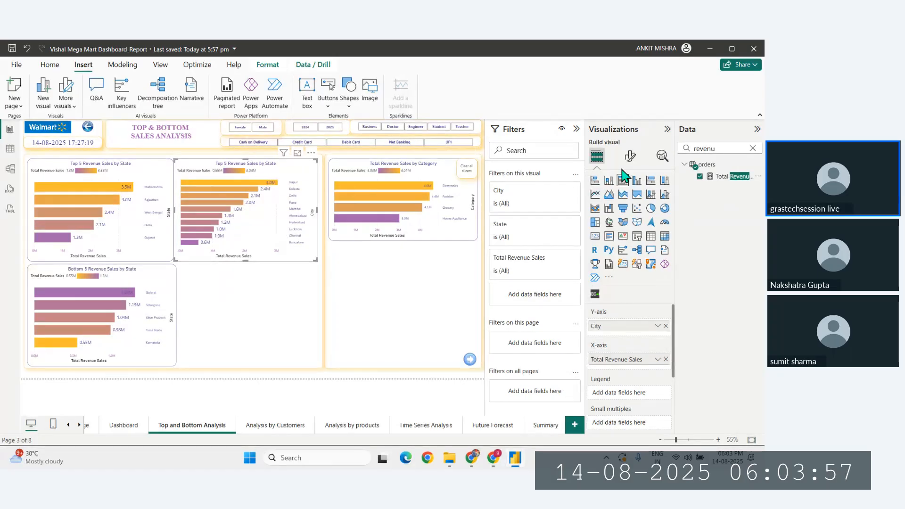
# Change the copied chart's title to "Top 5 Revenue Sales by City"
pyautogui.click(630, 156)
pyautogui.click(630, 202)
pyautogui.click(616, 249)
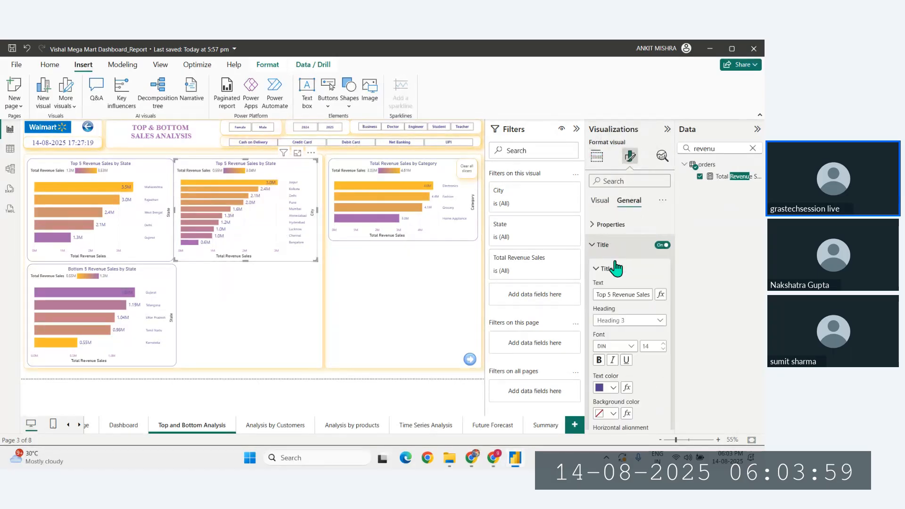
pyautogui.click(635, 296)
pyautogui.press('Right')
pyautogui.press('Right')
pyautogui.press('Right')
pyautogui.press('Right')
pyautogui.press('Right')
pyautogui.press('Right')
pyautogui.press('Right')
pyautogui.press('Right')
pyautogui.press('Right')
pyautogui.press('Right')
pyautogui.press('Right')
pyautogui.press('Right')
pyautogui.press('Right')
pyautogui.press('Right')
pyautogui.press('Right')
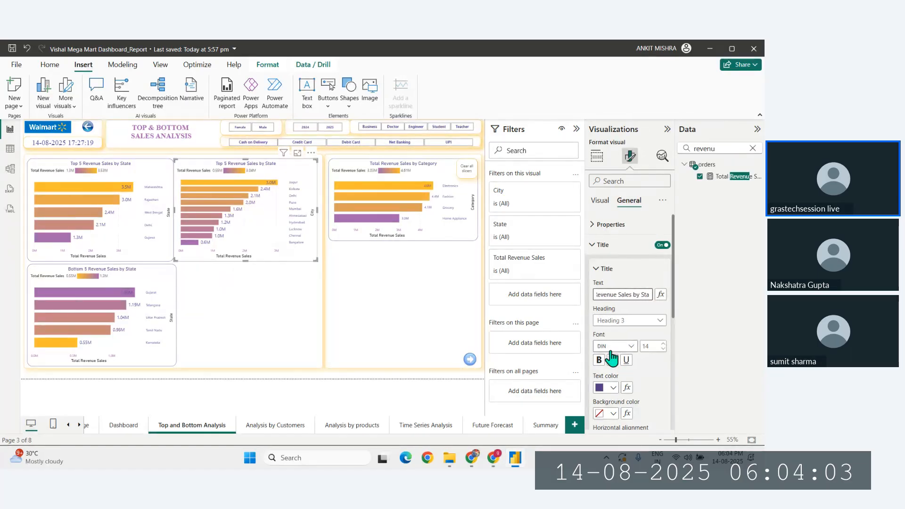
pyautogui.write('City')
pyautogui.click(272, 236)
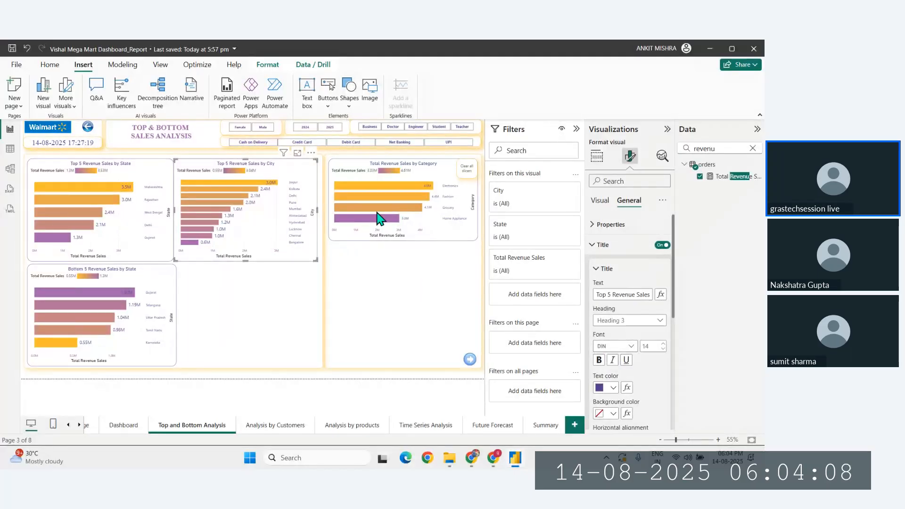
# Apply a Top N filter on City to the Top 5 Revenue Sales by City chart, showing the top 5 by Total Revenue Sales
pyautogui.click(753, 149)
pyautogui.write('city')
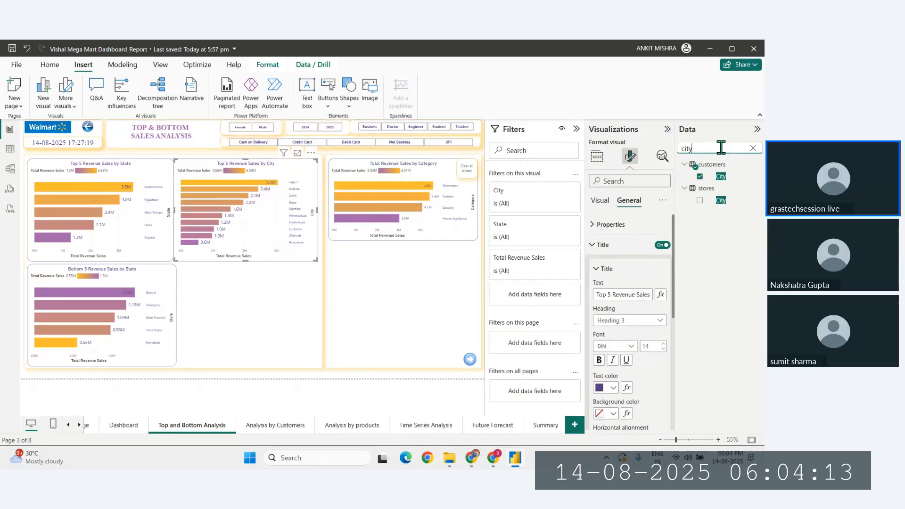
pyautogui.moveTo(721, 178); pyautogui.dragTo(533, 302)
pyautogui.click(534, 264)
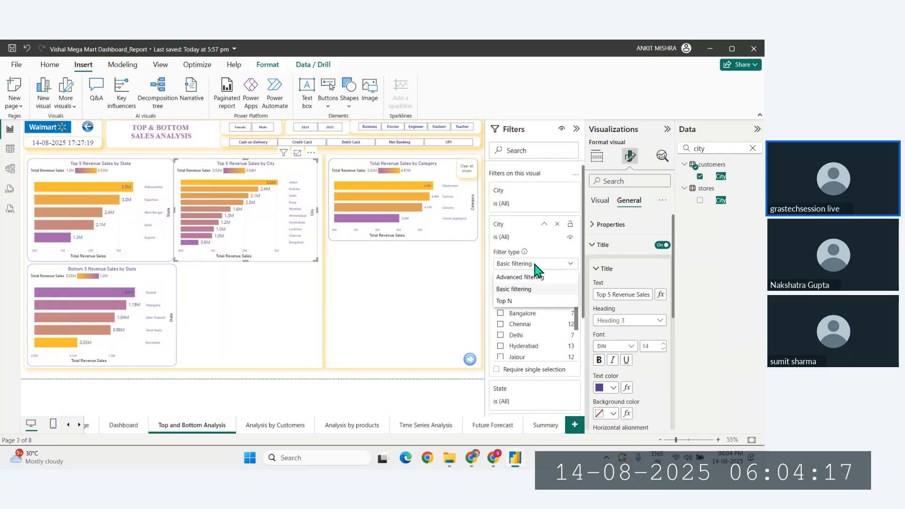
pyautogui.click(515, 302)
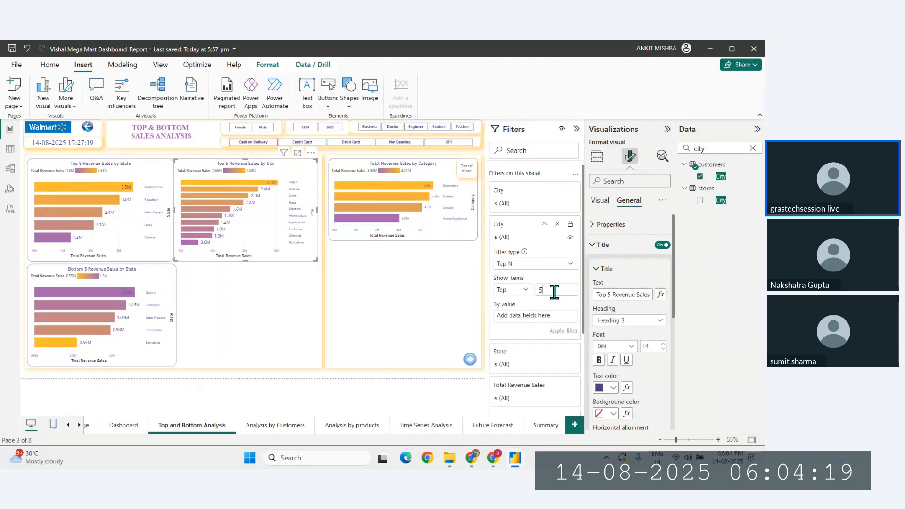
pyautogui.click(555, 290)
pyautogui.write('5')
pyautogui.click(753, 148)
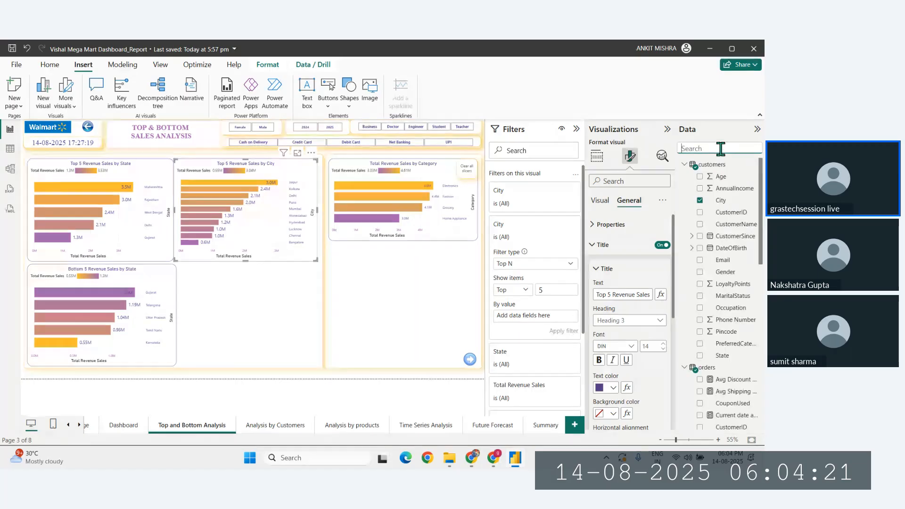
pyautogui.write('rev')
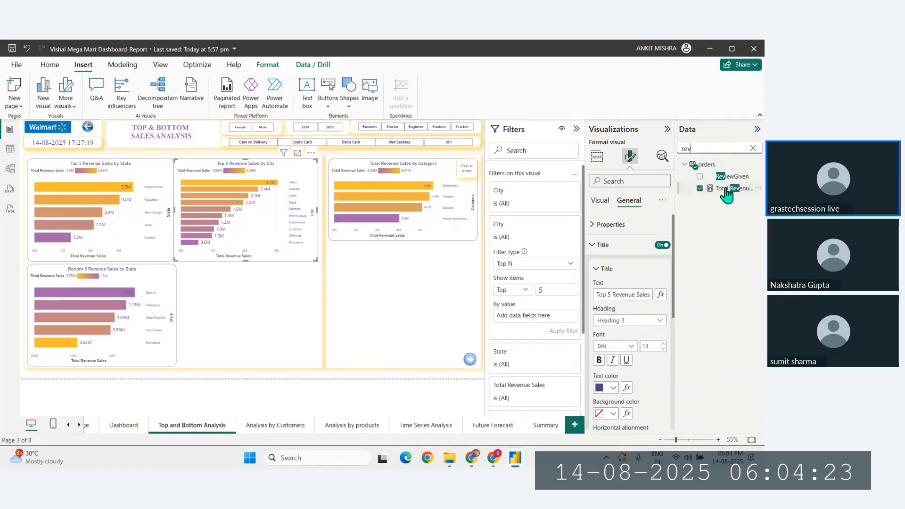
pyautogui.moveTo(727, 193); pyautogui.dragTo(526, 319)
pyautogui.click(568, 331)
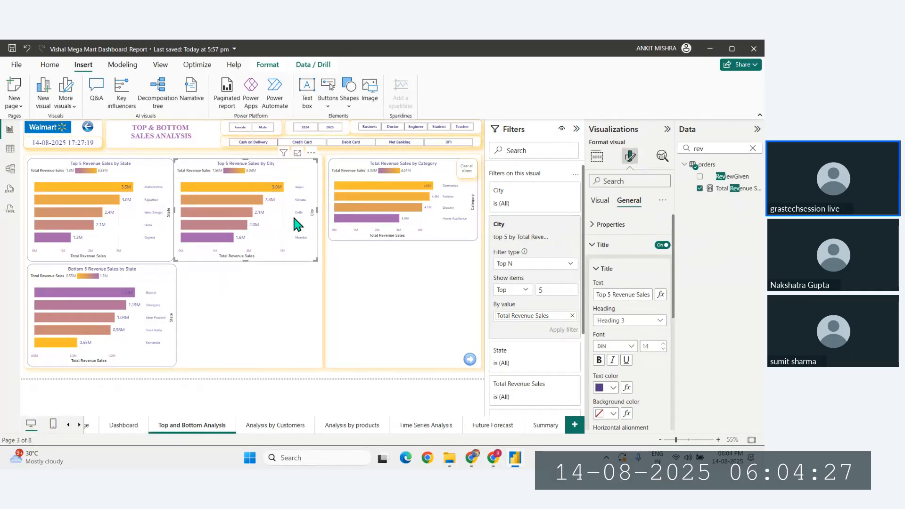
# Duplicate the Top 5 City chart directly beneath the original, narrowing the Bottom 5 State chart slightly so the two align side by side
pyautogui.hotkey('ctrl', 'c')
pyautogui.hotkey('ctrl', 'v')
pyautogui.moveTo(293, 213); pyautogui.dragTo(313, 313)
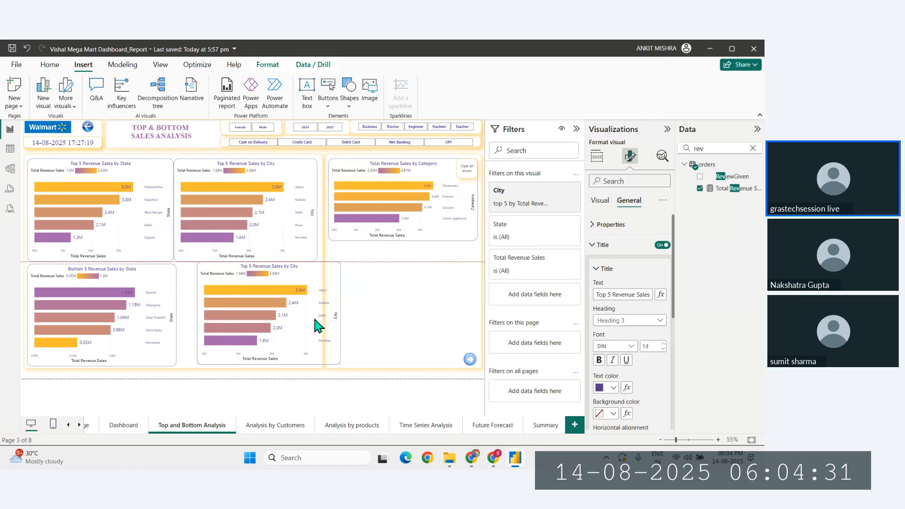
pyautogui.click(172, 309)
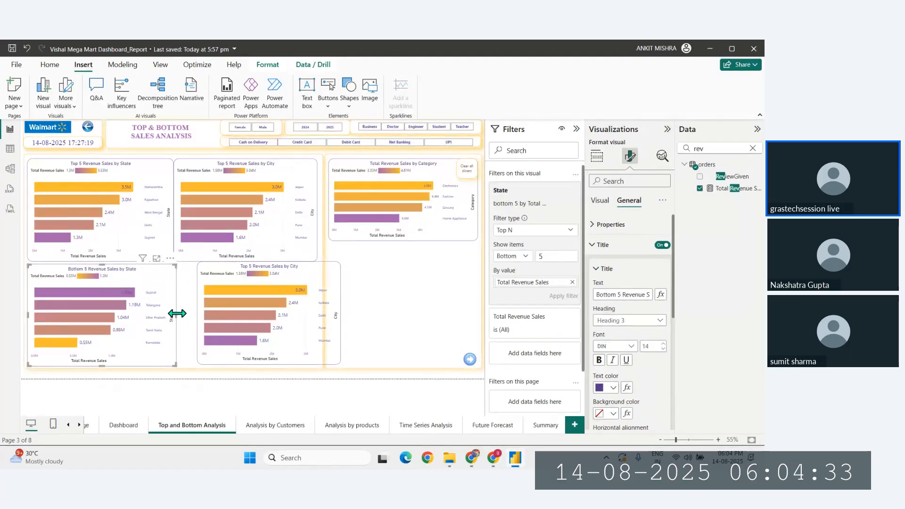
pyautogui.moveTo(176, 321); pyautogui.dragTo(174, 318)
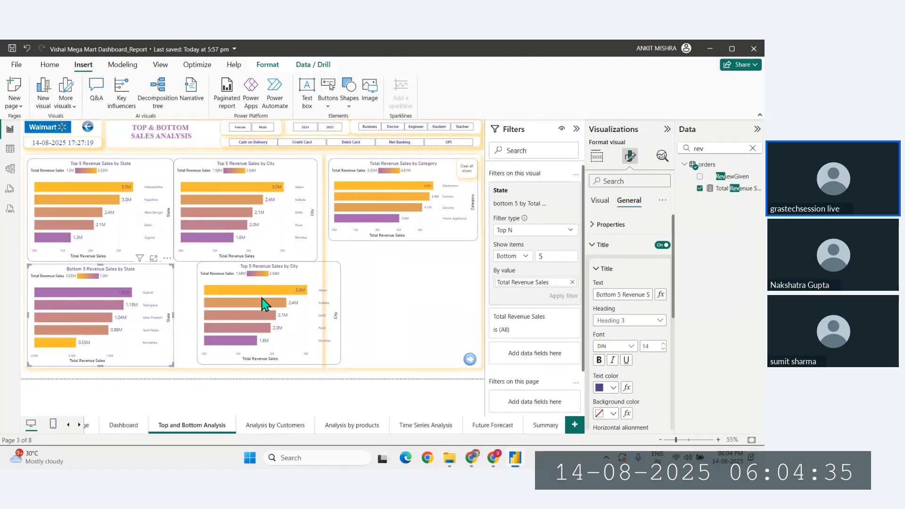
pyautogui.click(316, 284)
pyautogui.moveTo(316, 285); pyautogui.dragTo(292, 279)
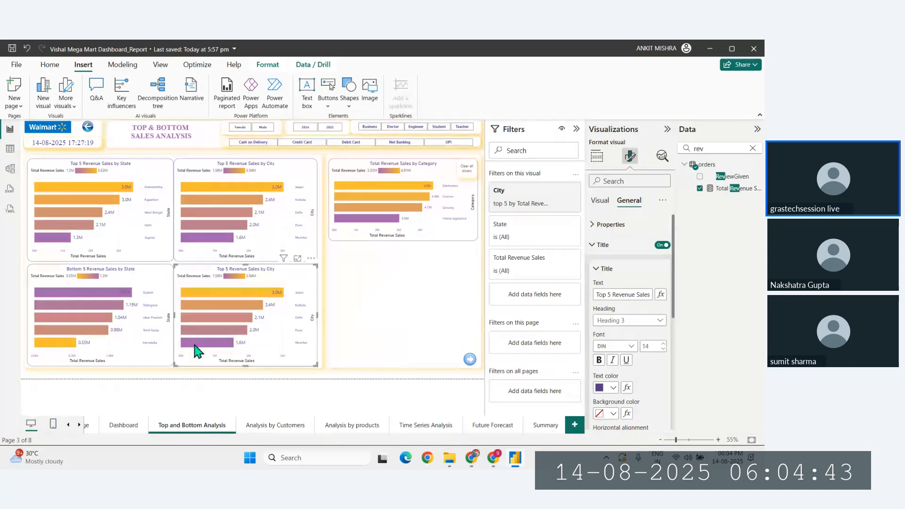
pyautogui.click(24, 307)
pyautogui.click(220, 377)
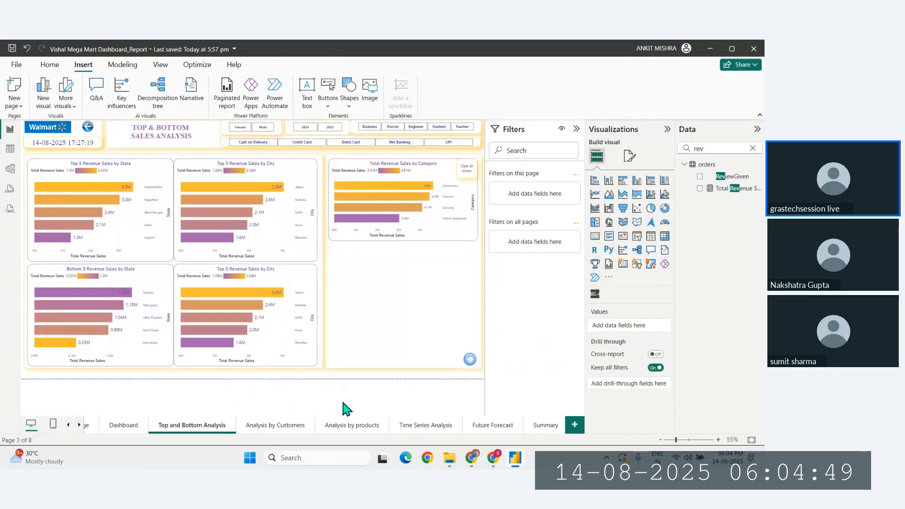
# Try to switch the lower City chart's Top N filter to show the bottom 5 items
pyautogui.click(301, 285)
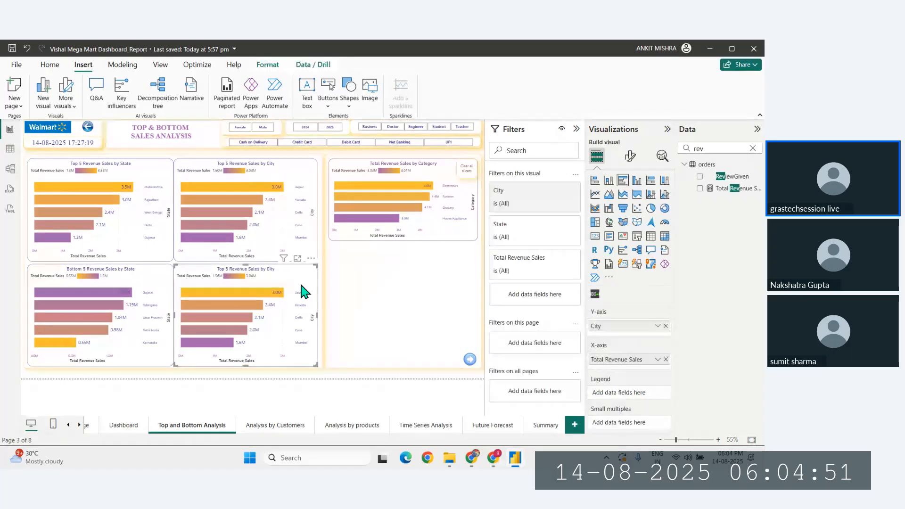
pyautogui.click(556, 191)
pyautogui.click(523, 257)
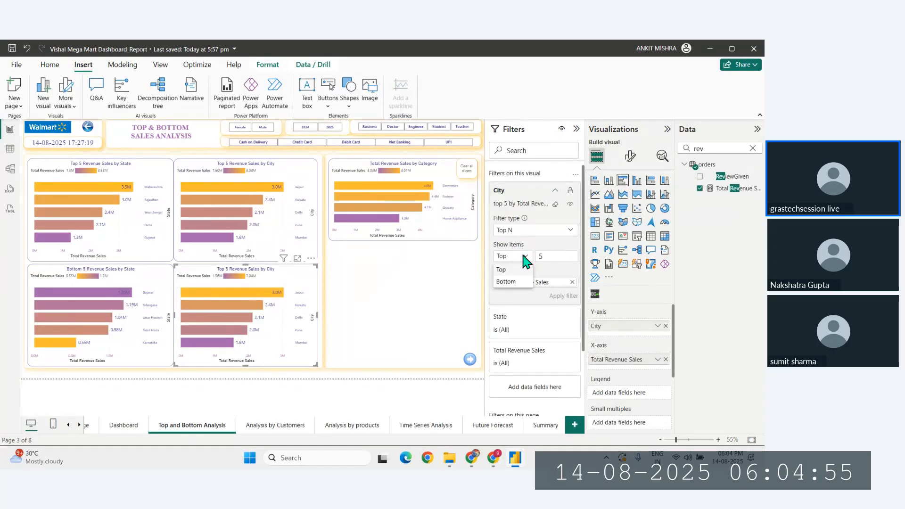
pyautogui.click(514, 288)
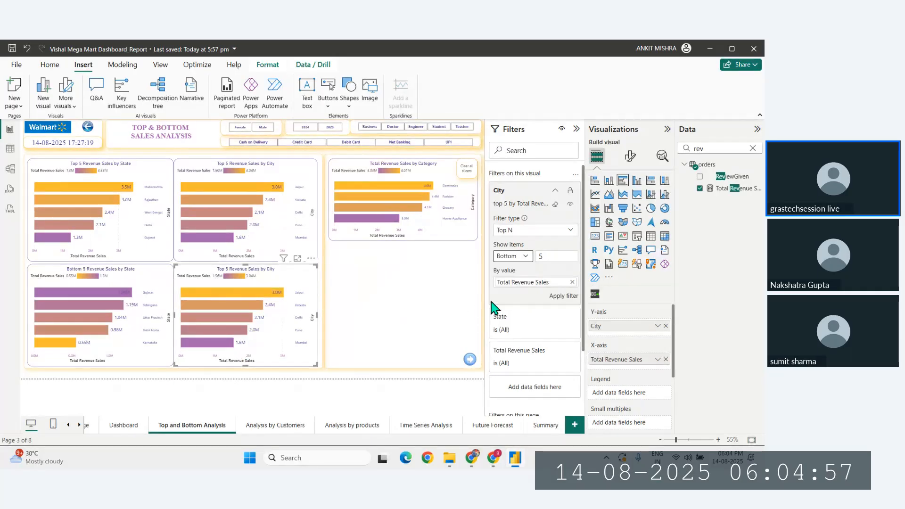
# Copy the formatting of the Bottom 5 Revenue Sales by State chart onto the lower City chart with Format painter
pyautogui.click(151, 302)
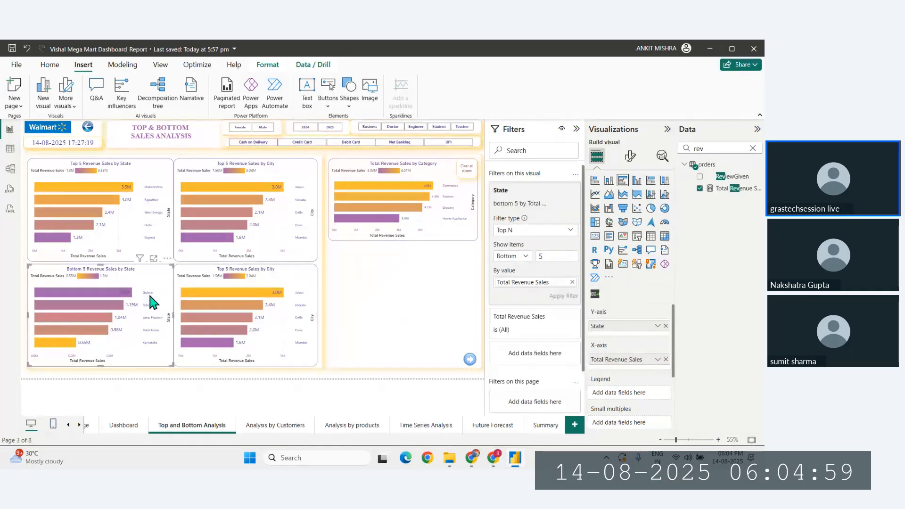
pyautogui.click(49, 64)
pyautogui.click(51, 105)
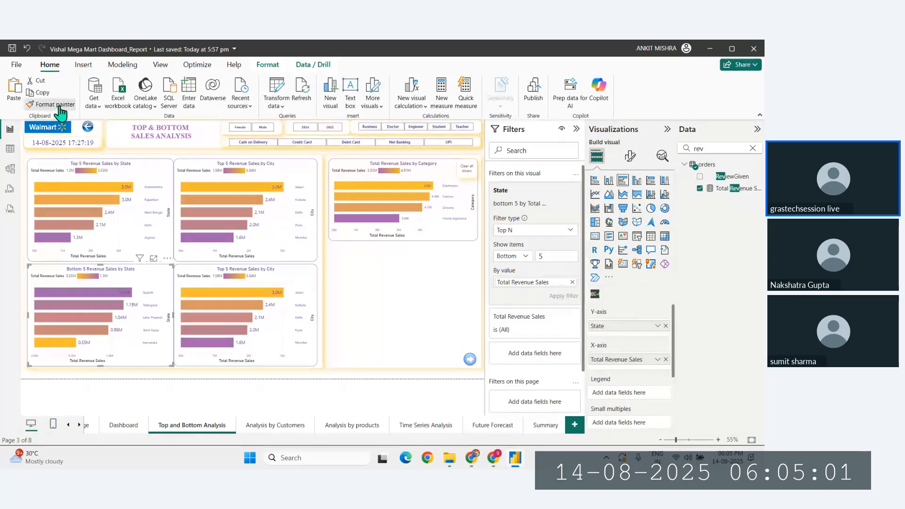
pyautogui.click(293, 284)
pyautogui.click(294, 284)
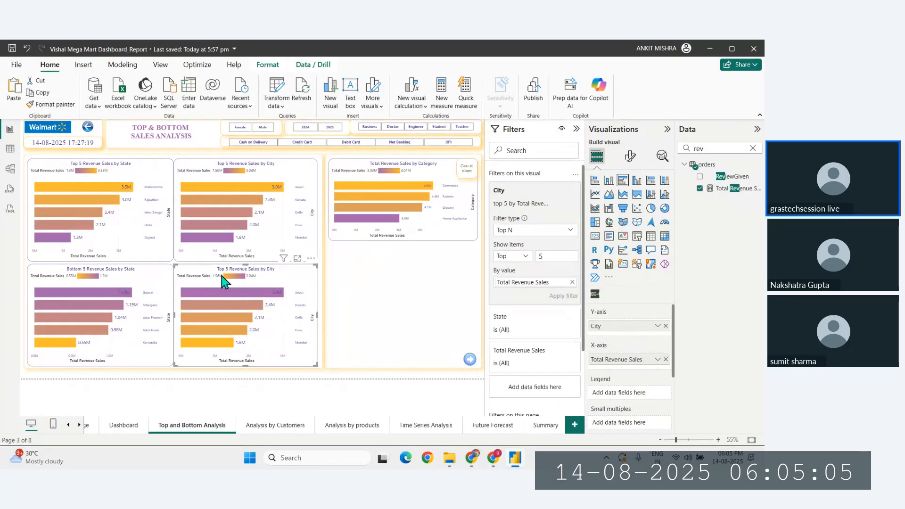
# Change the lower City chart's title to "Bottom 5 Revenue Sales by City"
pyautogui.click(631, 158)
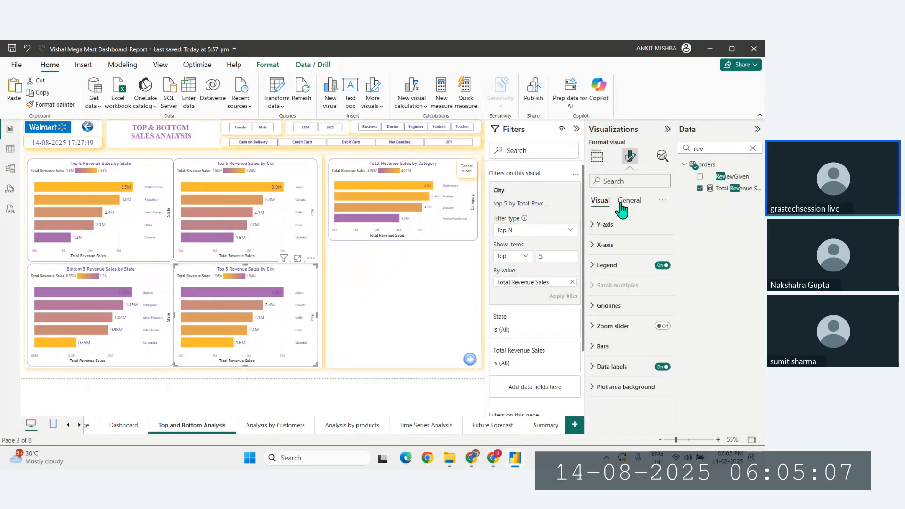
pyautogui.click(629, 201)
pyautogui.click(604, 245)
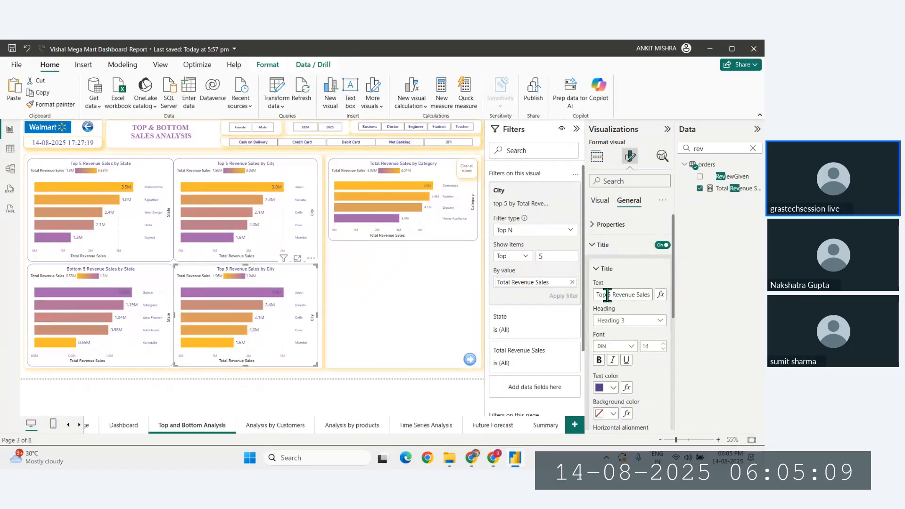
pyautogui.moveTo(608, 295); pyautogui.dragTo(595, 295)
pyautogui.press('BackSpace')
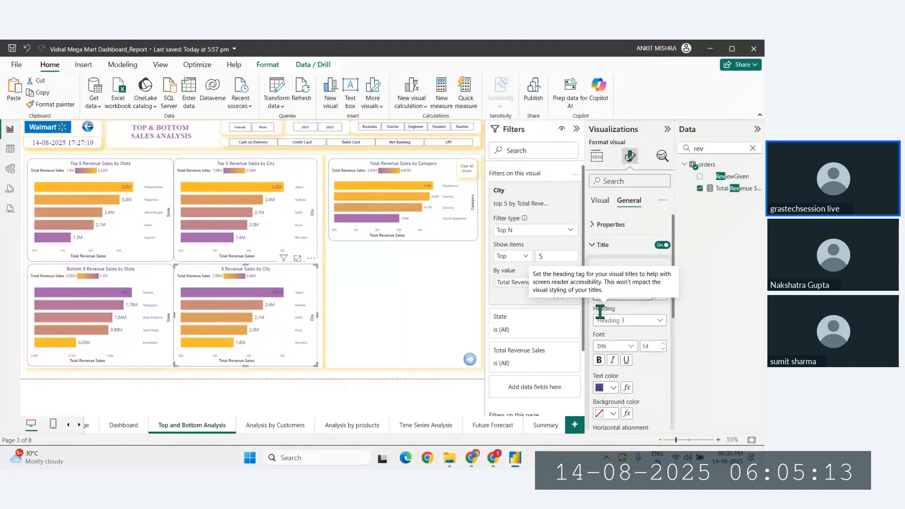
pyautogui.write('Bottom 5 Revenue S')
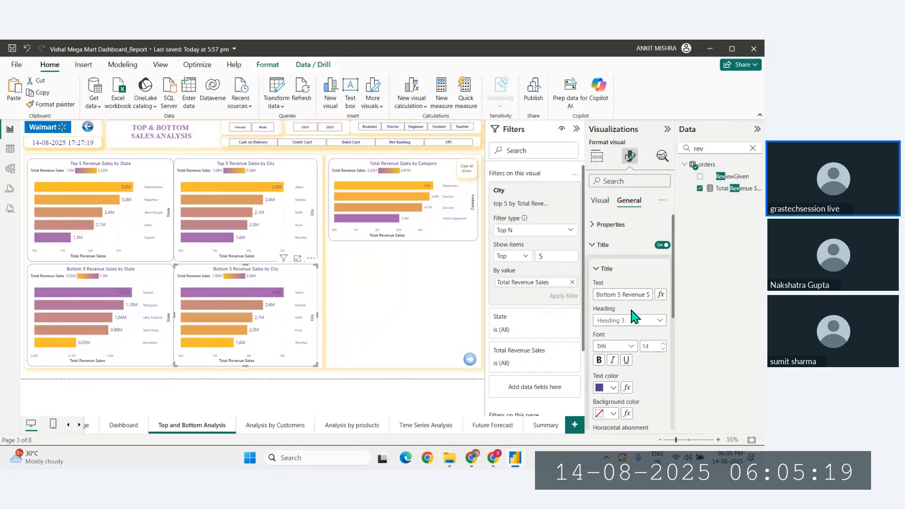
pyautogui.click(22, 273)
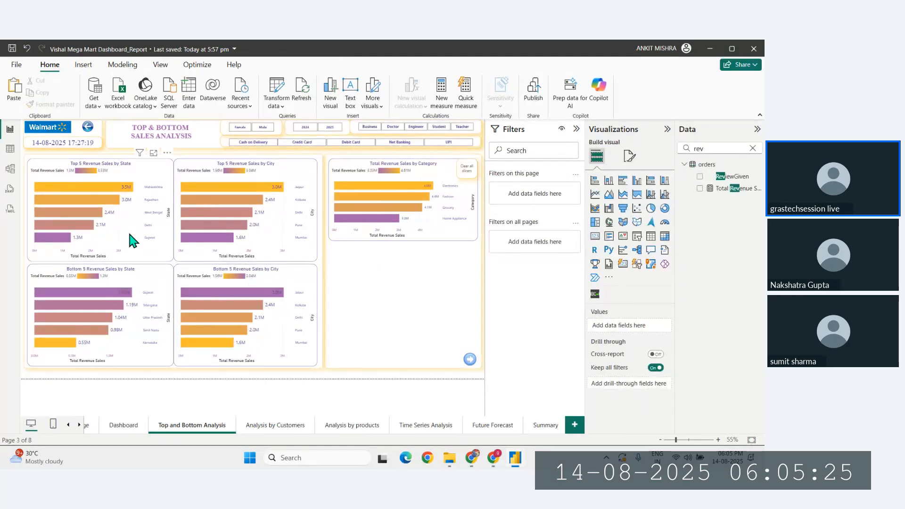
# Try the Top 5 and Bottom 5 State charts as clustered column charts
pyautogui.moveTo(135, 228)
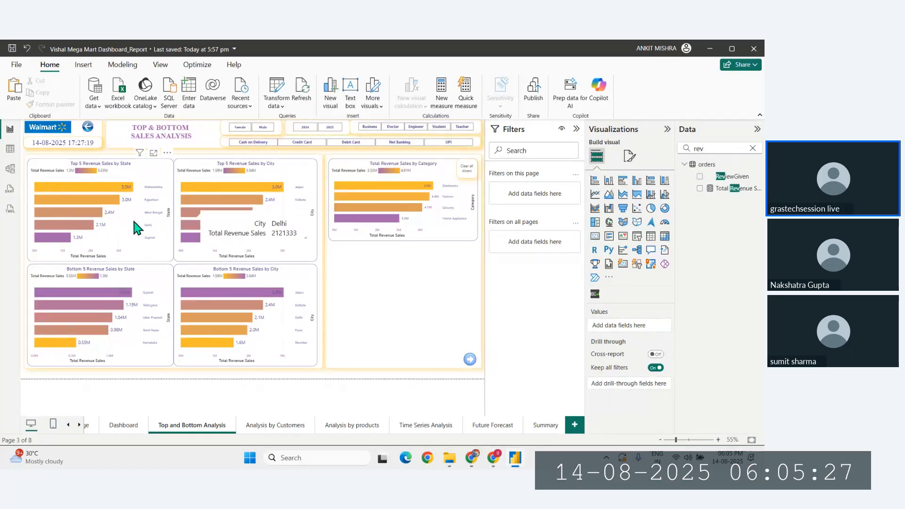
pyautogui.click(132, 218)
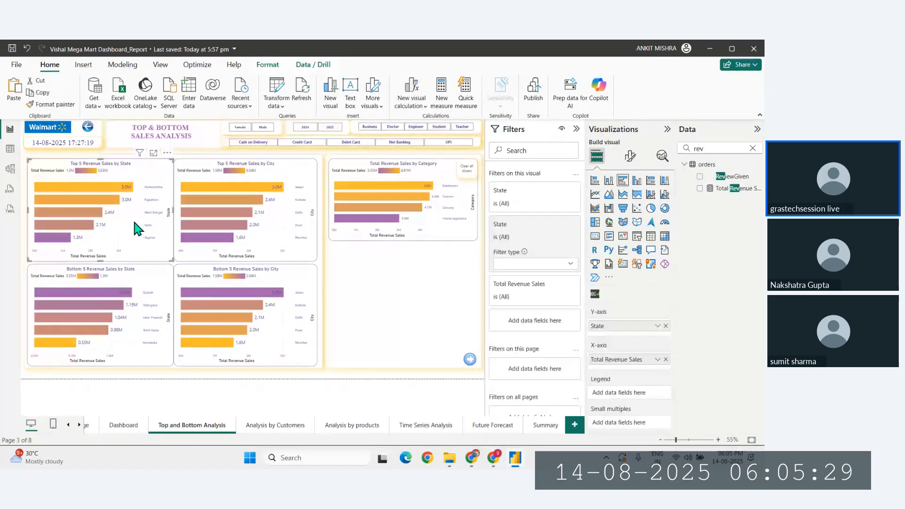
pyautogui.click(637, 181)
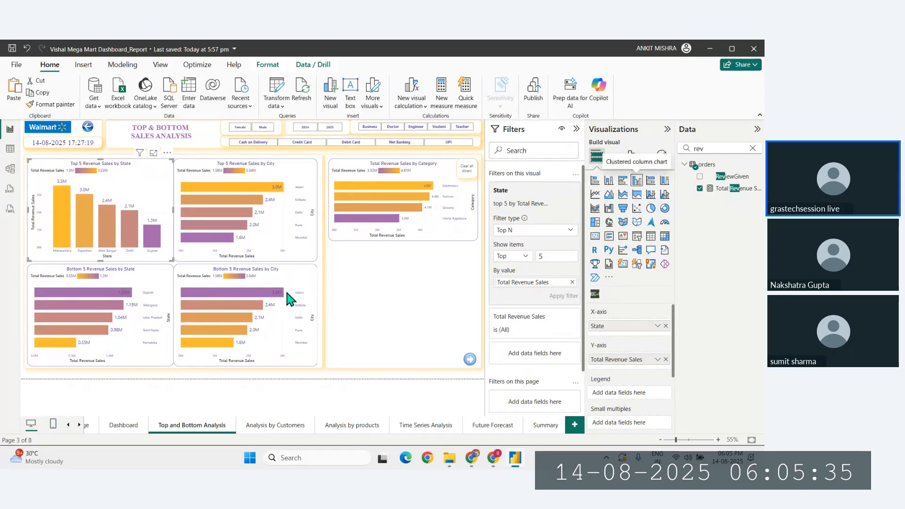
pyautogui.click(52, 281)
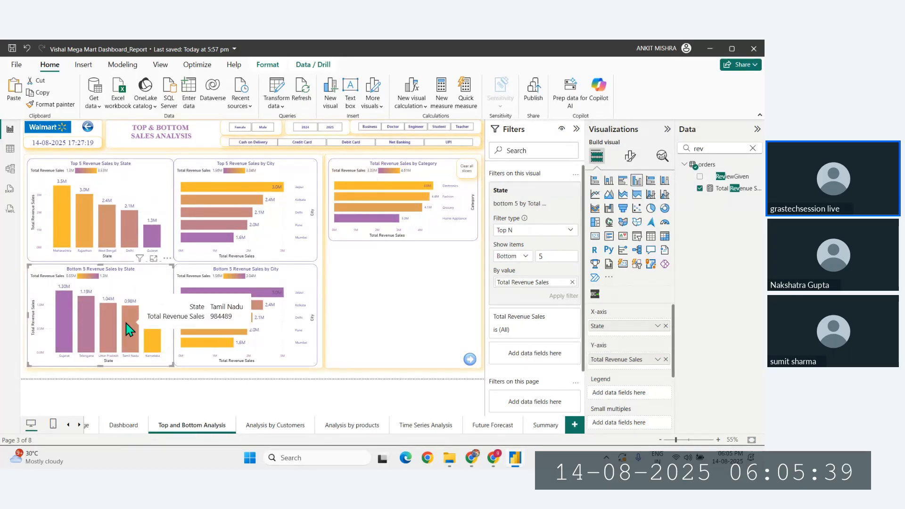
# Undo the column chart conversion of both State charts, keeping the lower City chart's "Bottom 5 Revenue Sales by City" title
pyautogui.hotkey('ctrl', 'z')
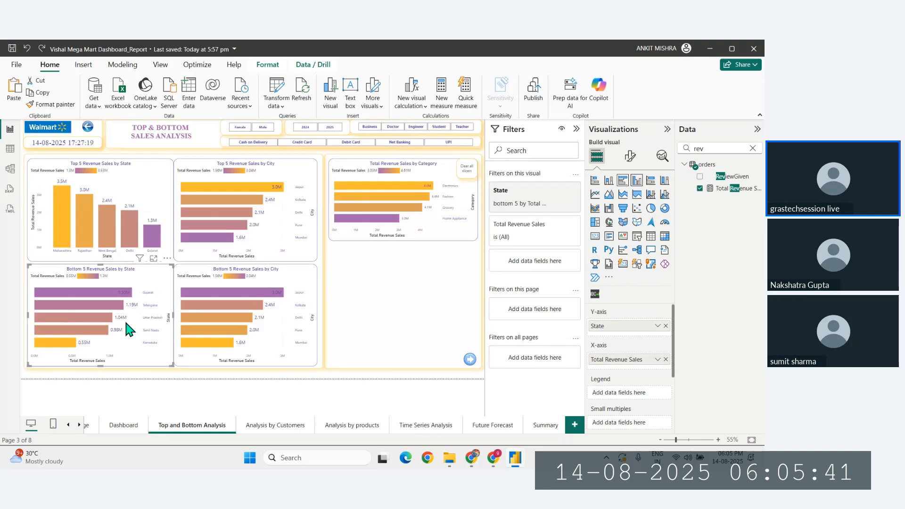
pyautogui.hotkey('ctrl', 'y')
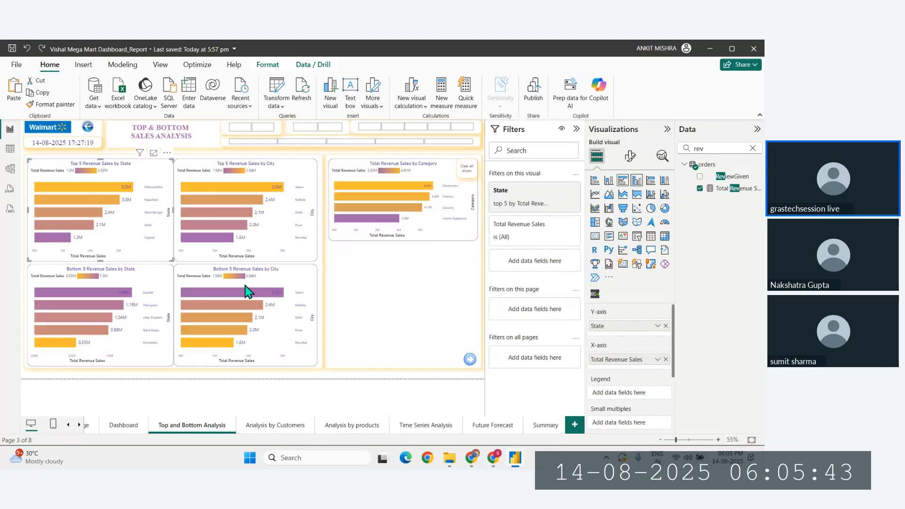
pyautogui.hotkey('ctrl', 'z')
pyautogui.click(268, 276)
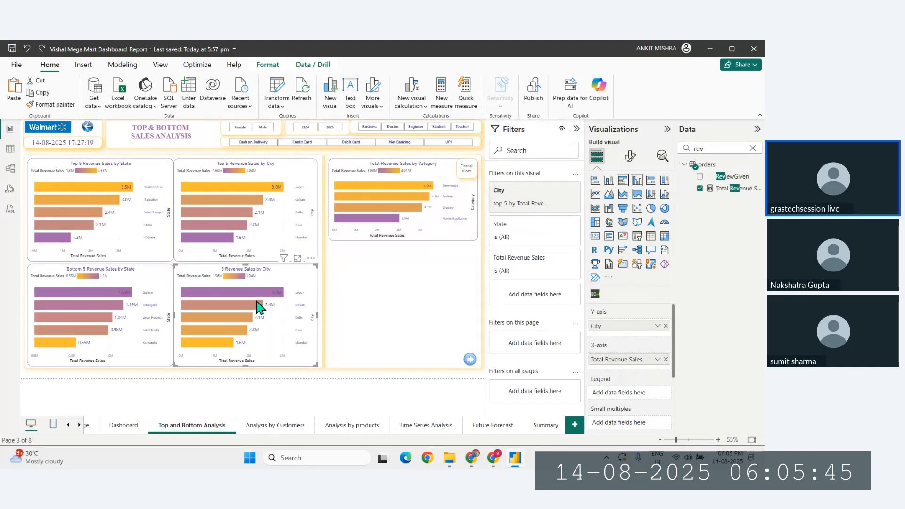
pyautogui.hotkey('ctrl', 'z')
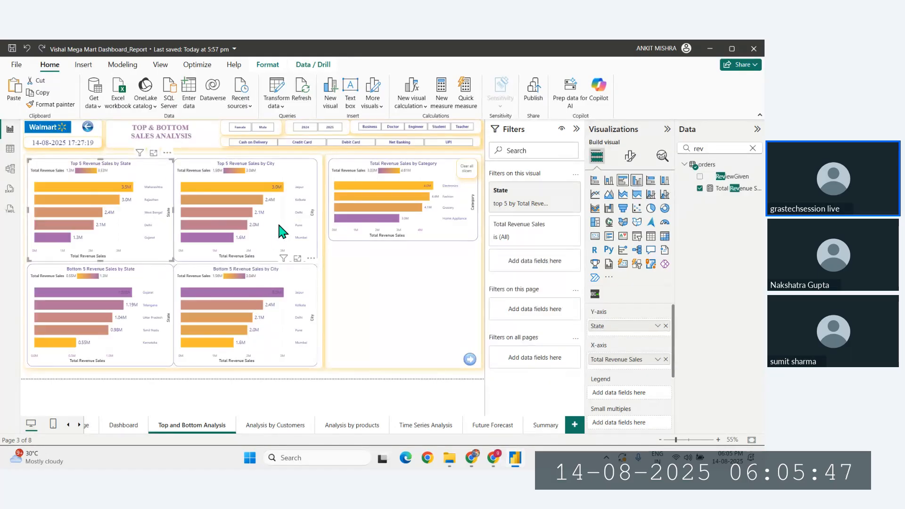
# Convert both the Top 5 and Bottom 5 City charts to clustered column charts
pyautogui.click(278, 219)
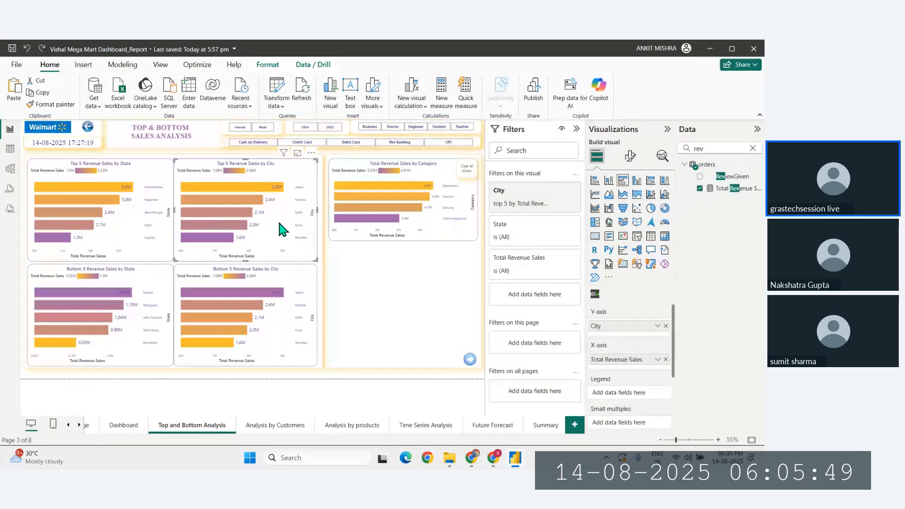
pyautogui.click(636, 180)
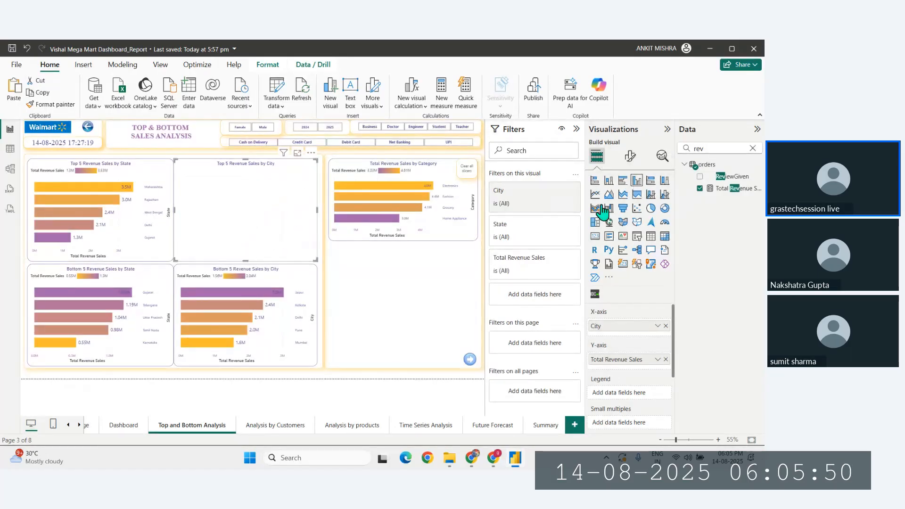
pyautogui.click(276, 323)
pyautogui.click(637, 183)
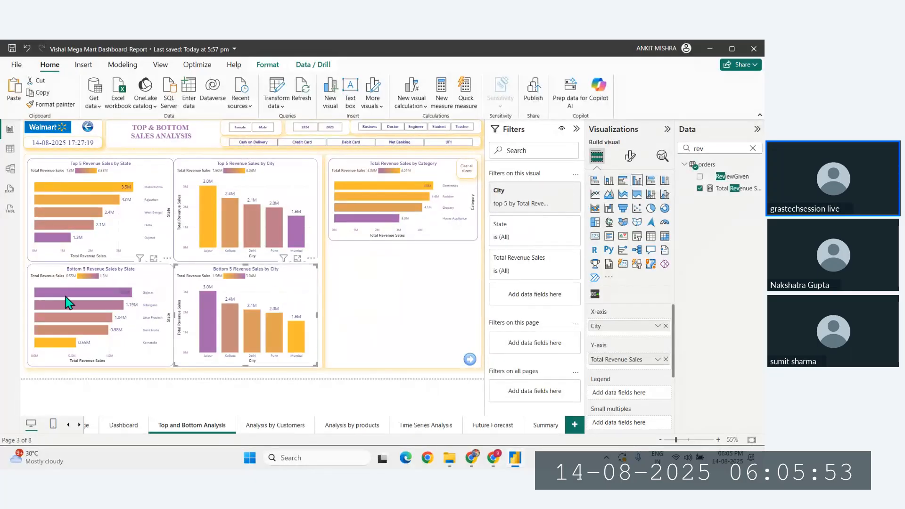
# Delete the Total Revenue Sales by Category chart from the page
pyautogui.click(26, 274)
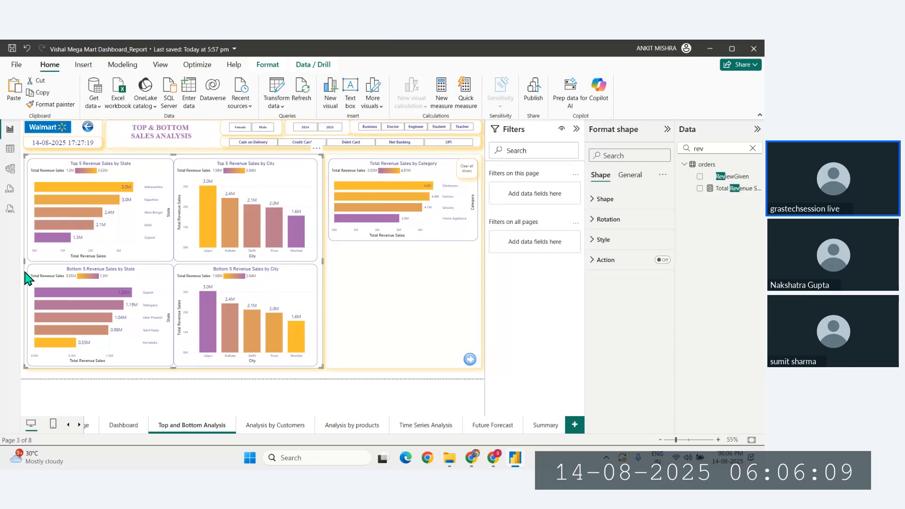
pyautogui.click(349, 235)
pyautogui.press('Delete')
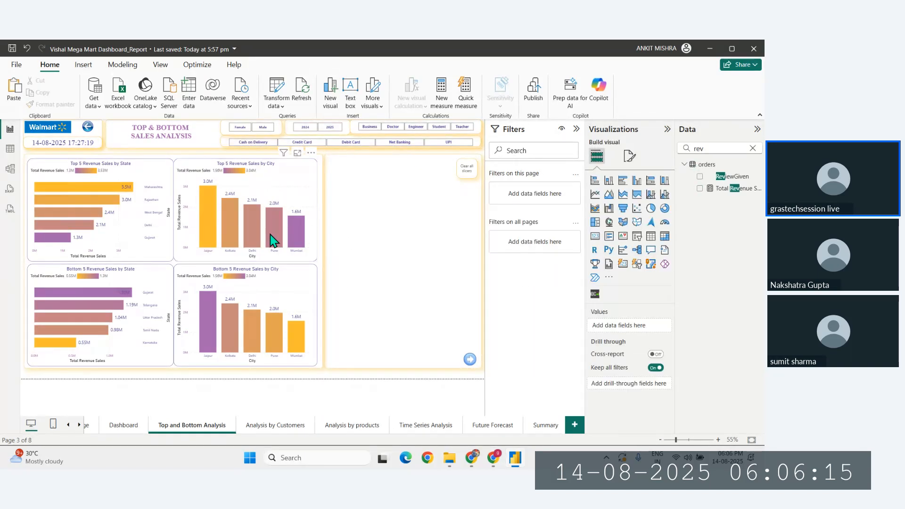
# Duplicate the Top 5 Revenue Sales by City chart into the empty panel and widen the copy slightly to fit
pyautogui.click(314, 195)
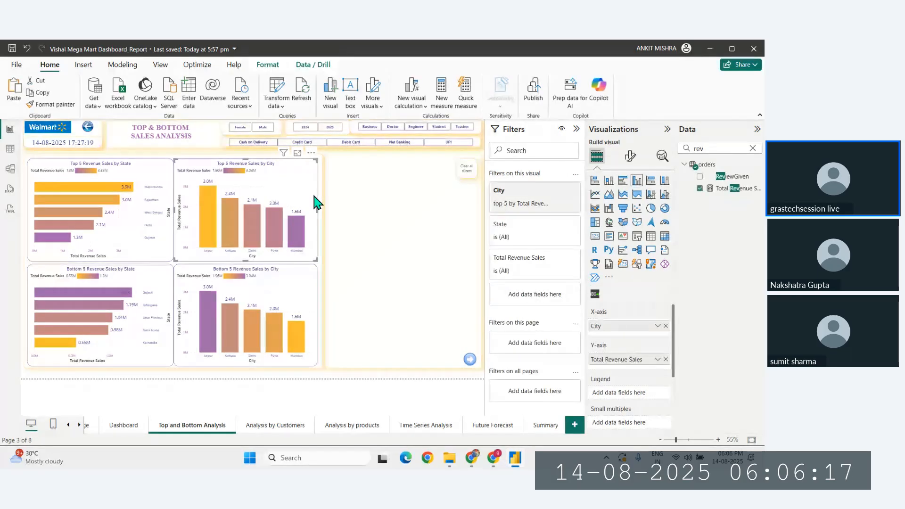
pyautogui.moveTo(314, 196); pyautogui.dragTo(467, 194)
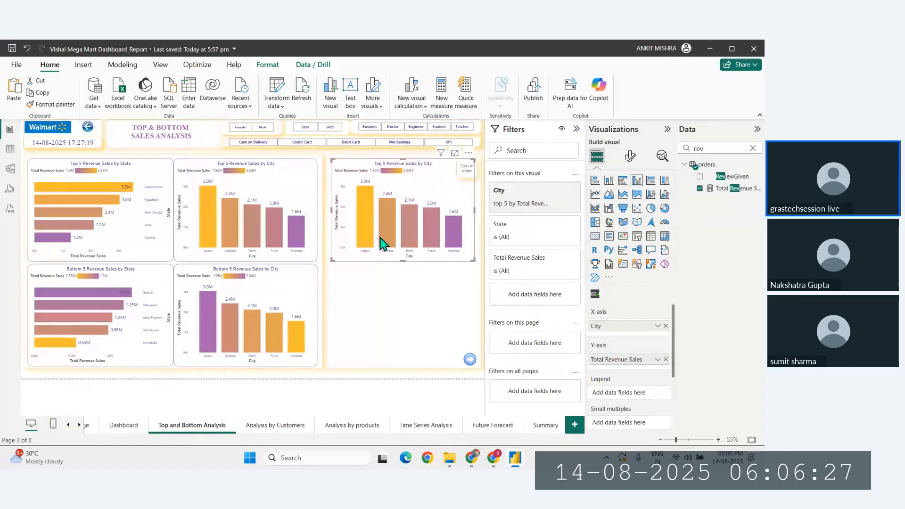
pyautogui.click(21, 296)
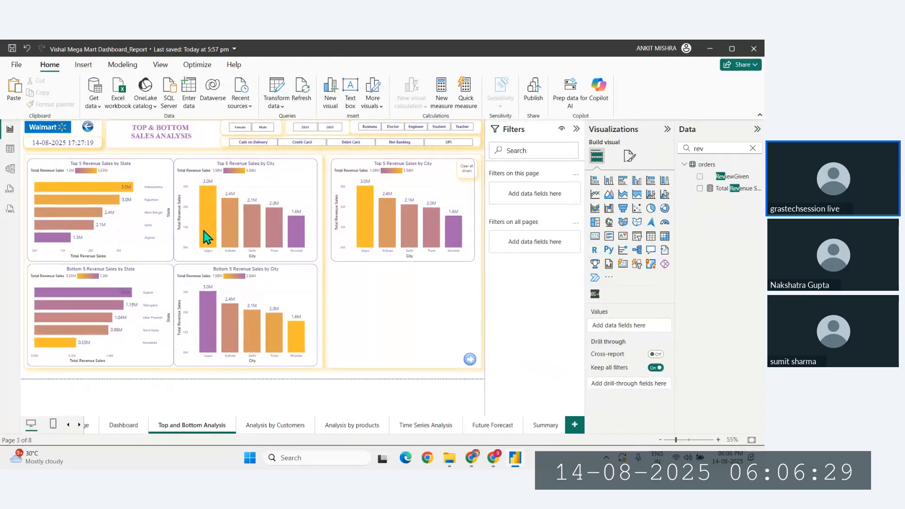
pyautogui.click(436, 174)
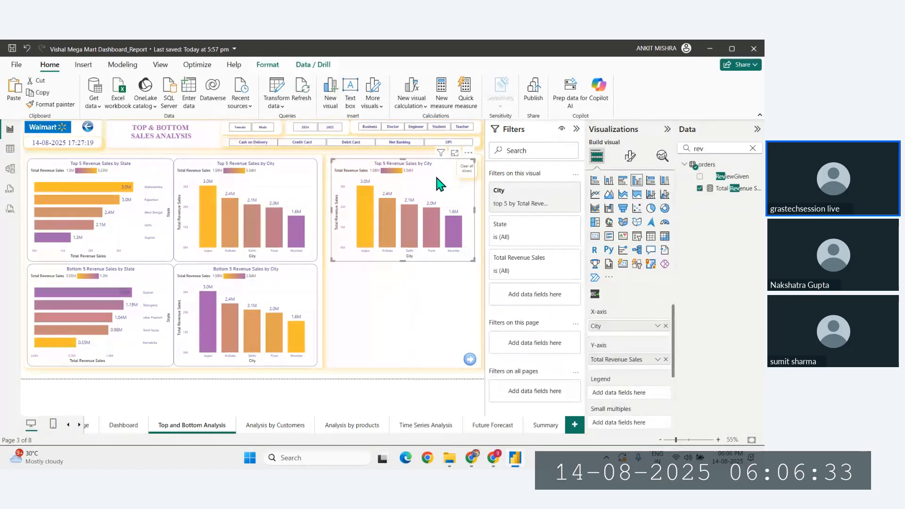
pyautogui.moveTo(477, 209); pyautogui.dragTo(479, 212)
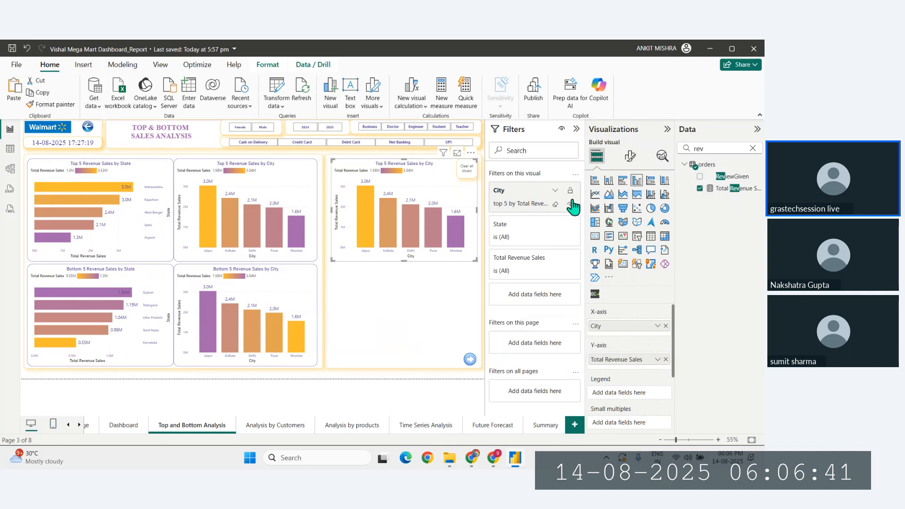
# Clear the copied chart's City filter and remove its City and Total Revenue Sales fields
pyautogui.click(556, 204)
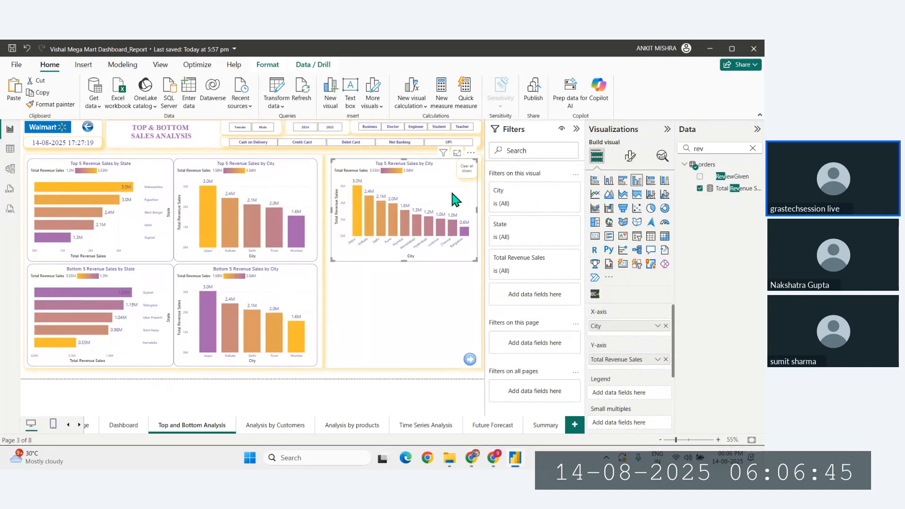
pyautogui.click(666, 326)
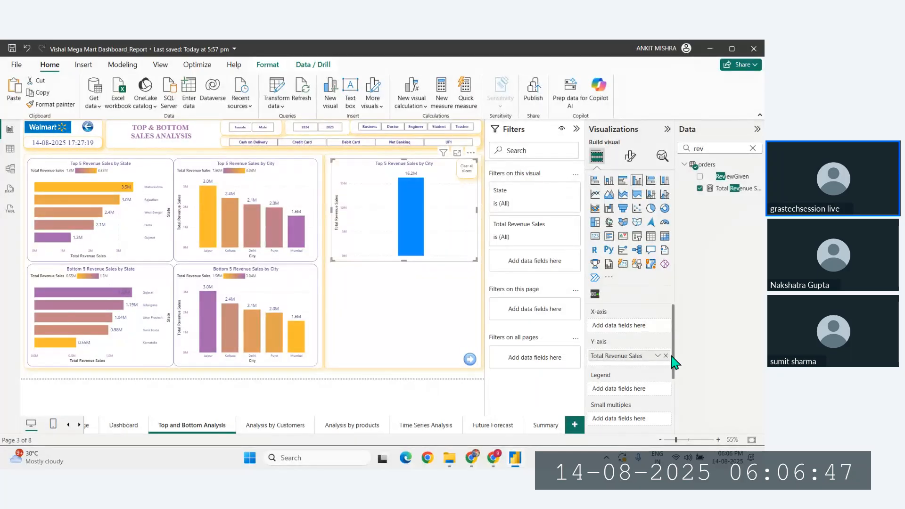
pyautogui.click(666, 360)
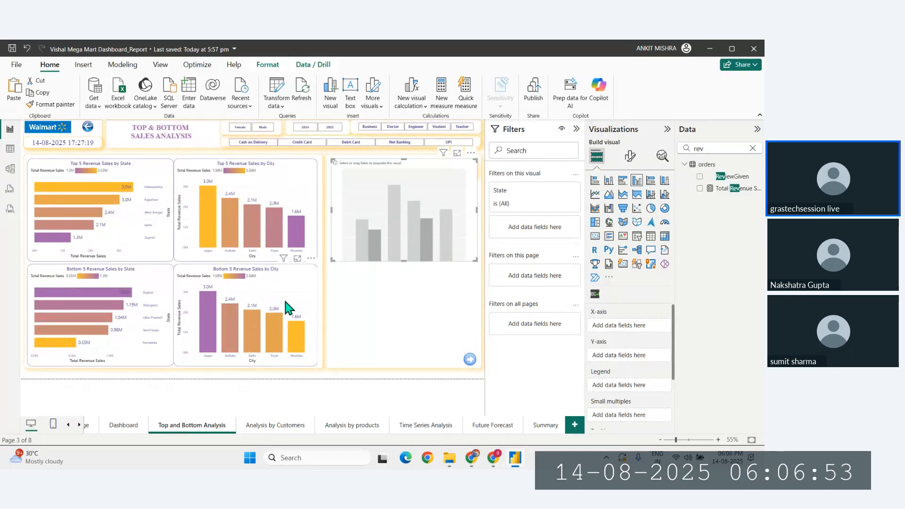
# Apply a Bottom 5 by Total Revenue Sales filter on City to the Bottom 5 Revenue Sales by City chart
pyautogui.click(288, 309)
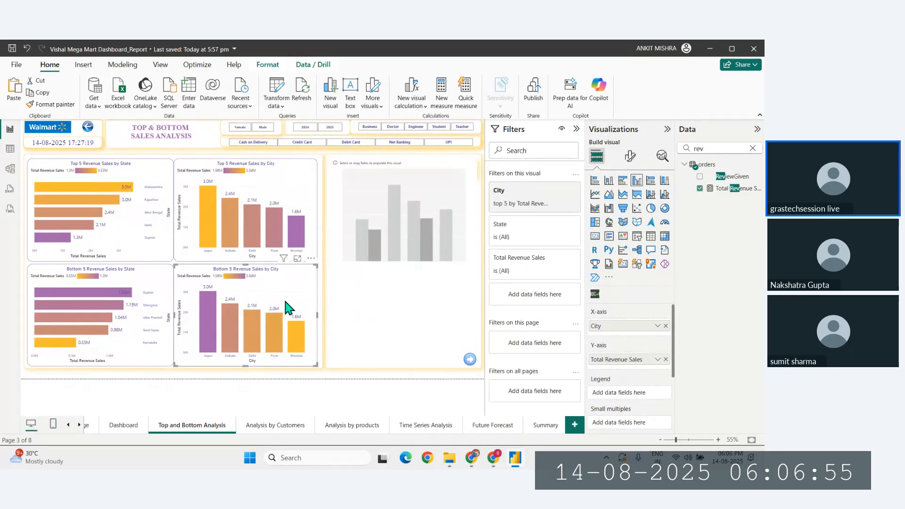
pyautogui.click(556, 192)
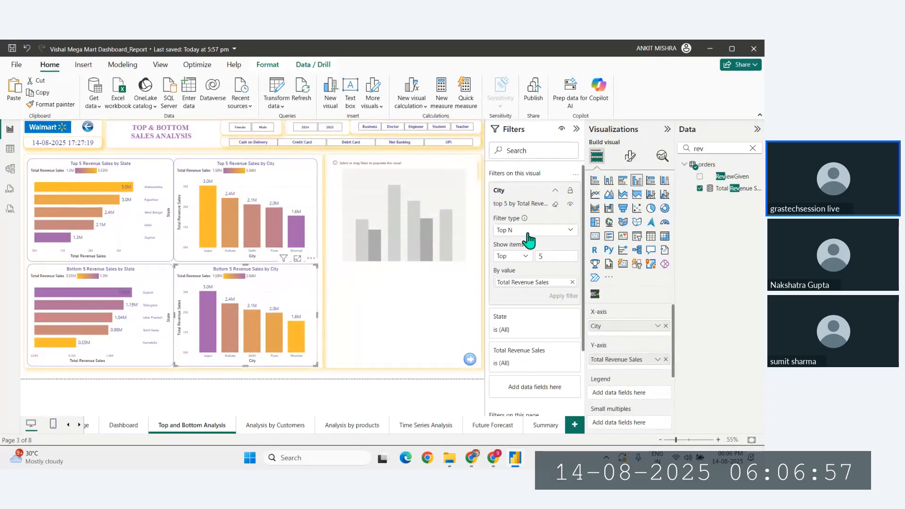
pyautogui.click(523, 256)
pyautogui.click(506, 281)
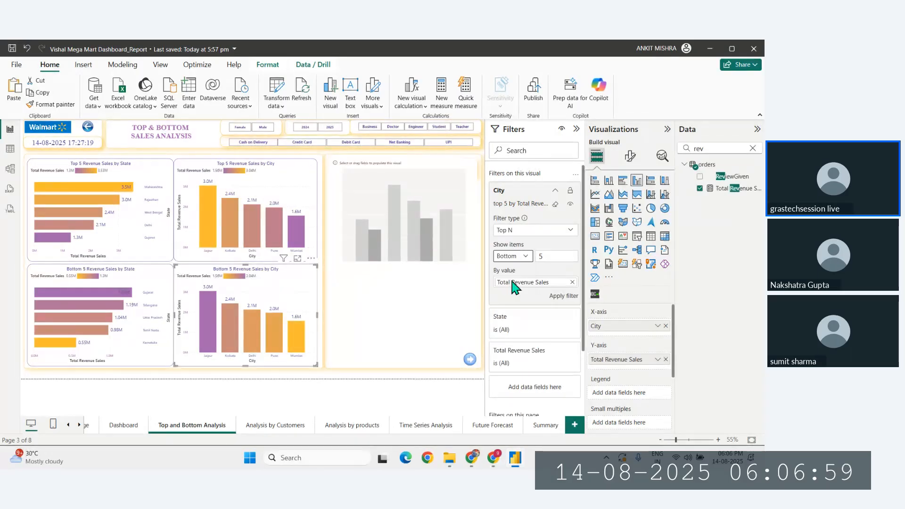
pyautogui.click(572, 296)
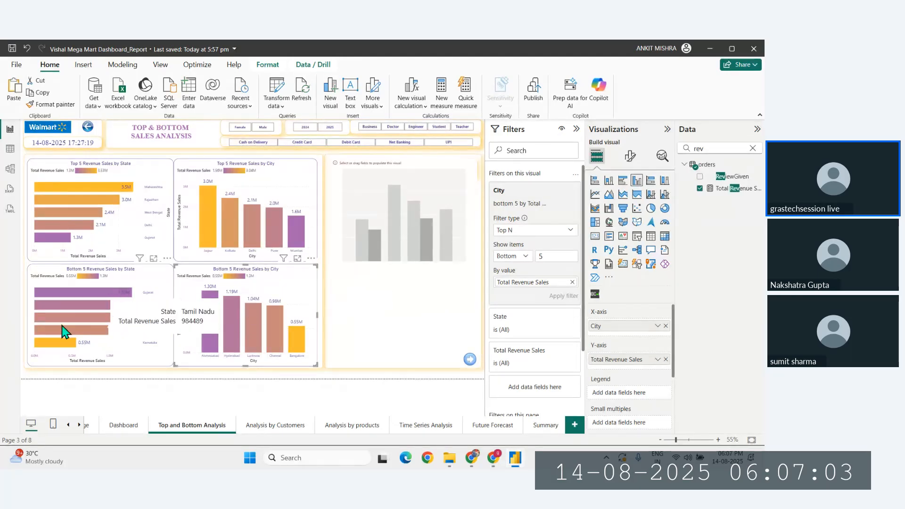
# Assign Total Revenue Sales to the emptied chart copy's Y-axis and clear the field search
pyautogui.click(401, 221)
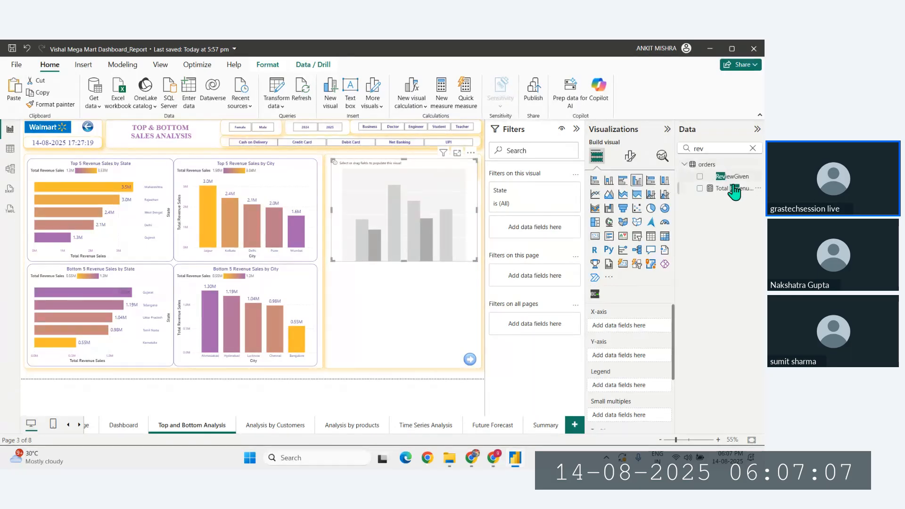
pyautogui.moveTo(734, 188); pyautogui.dragTo(630, 361)
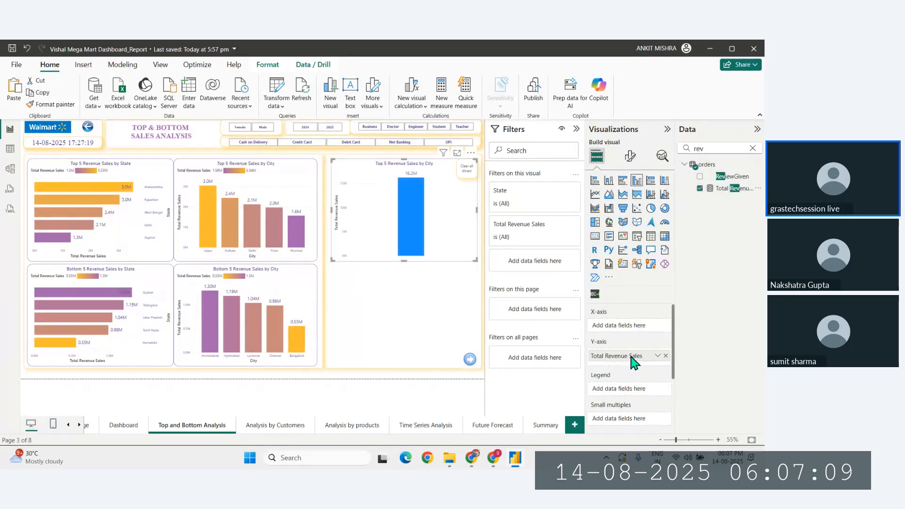
pyautogui.click(753, 148)
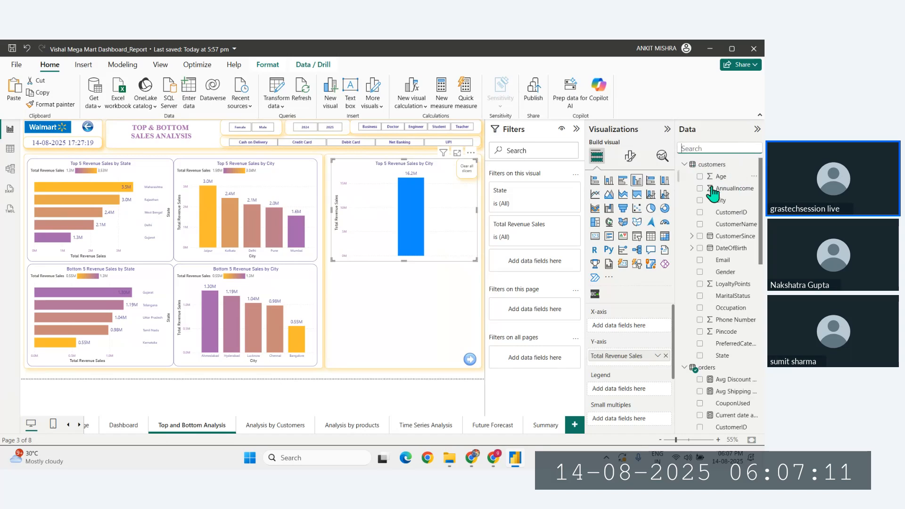
# Try the products table's MadeIn field on the copied chart's X-axis, and remove it again
pyautogui.scroll(-3, 731, 289)
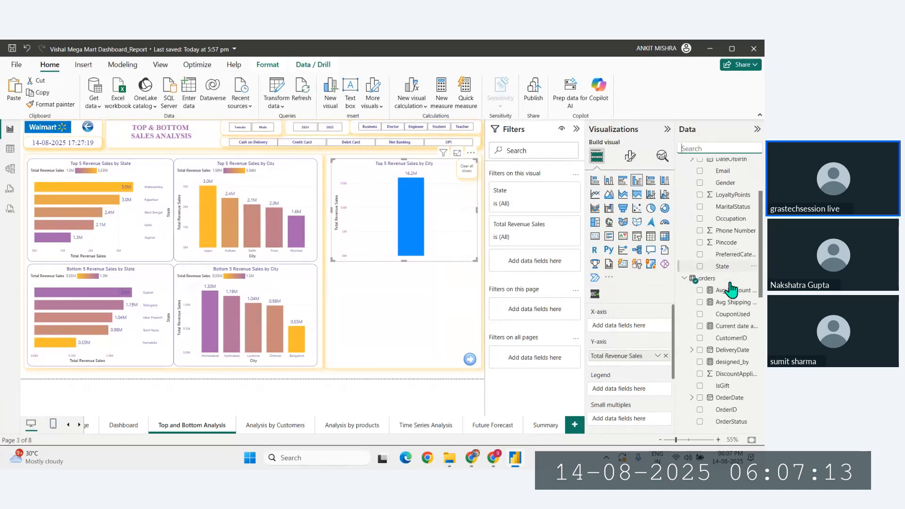
pyautogui.scroll(-3, 731, 338)
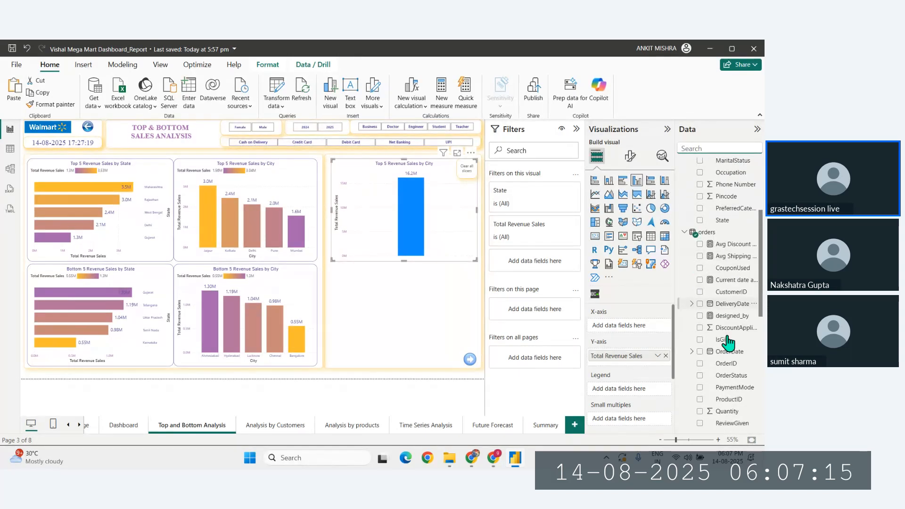
pyautogui.scroll(-5, 729, 342)
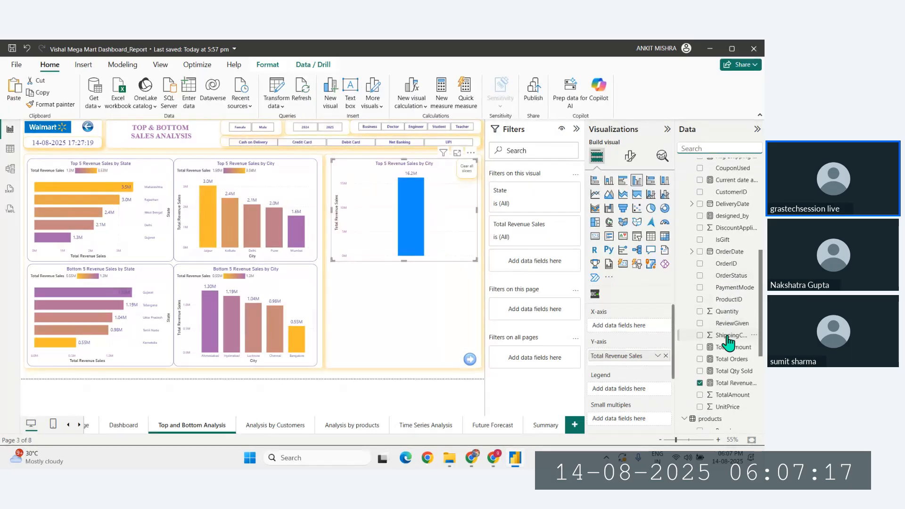
pyautogui.scroll(-2, 729, 343)
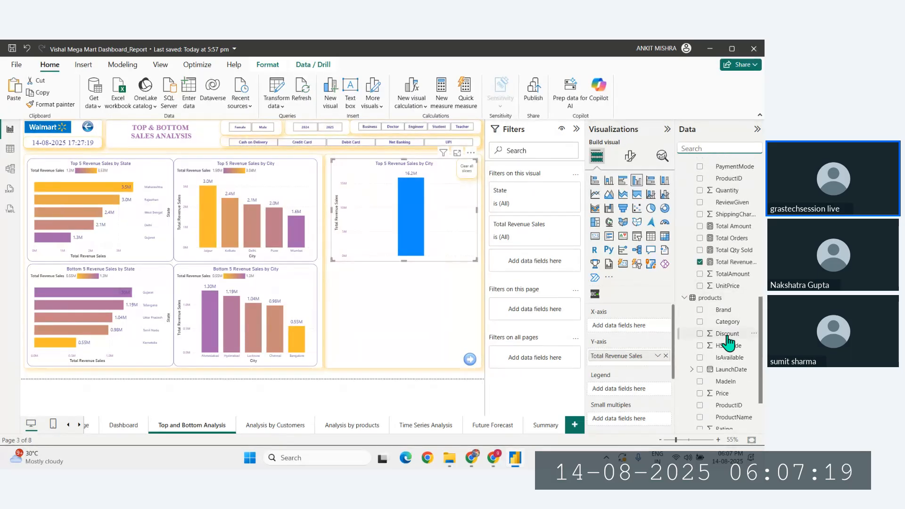
pyautogui.moveTo(732, 371); pyautogui.dragTo(637, 334)
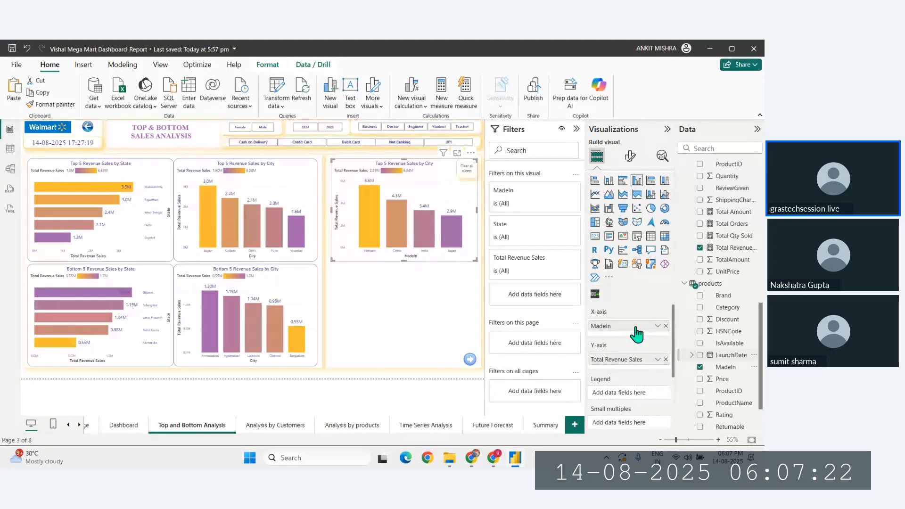
pyautogui.click(666, 325)
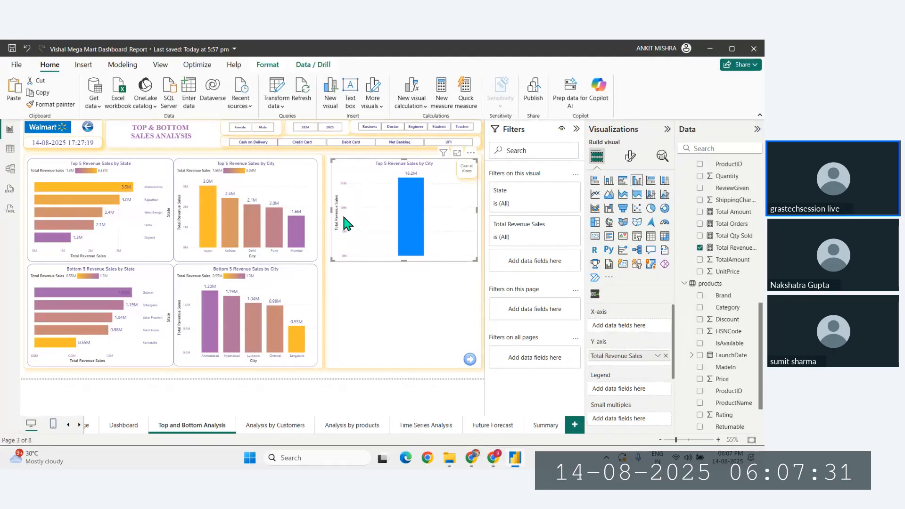
# Try SubCategory and once more MadeIn as the copied chart's X-axis field, removing each after viewing the result
pyautogui.moveTo(406, 213)
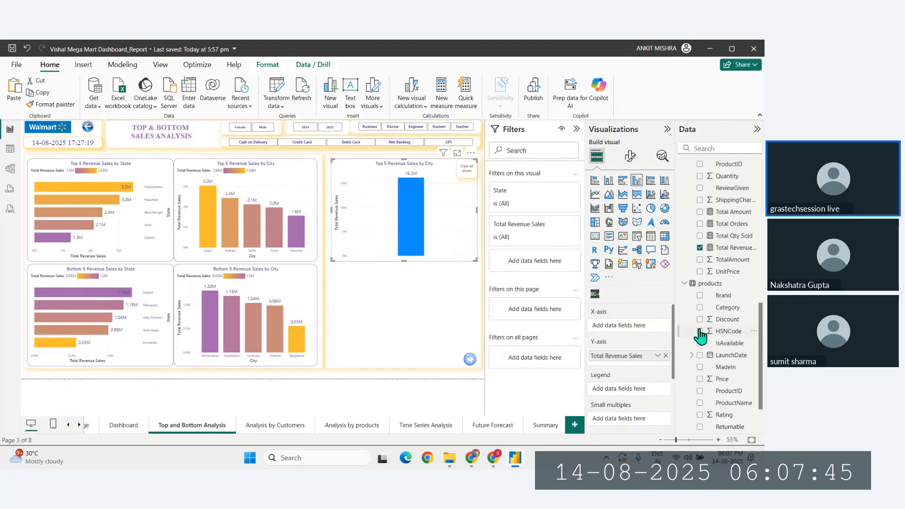
pyautogui.scroll(-3, 726, 360)
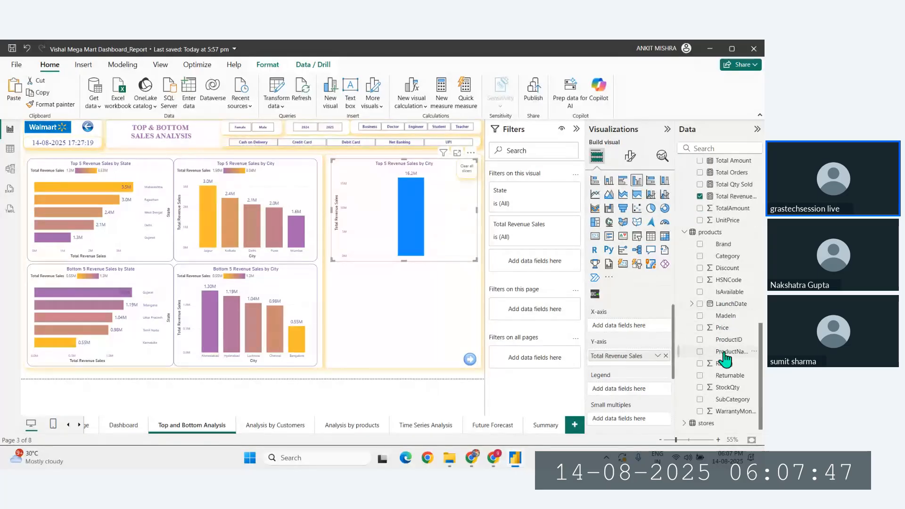
pyautogui.moveTo(737, 406); pyautogui.dragTo(632, 330)
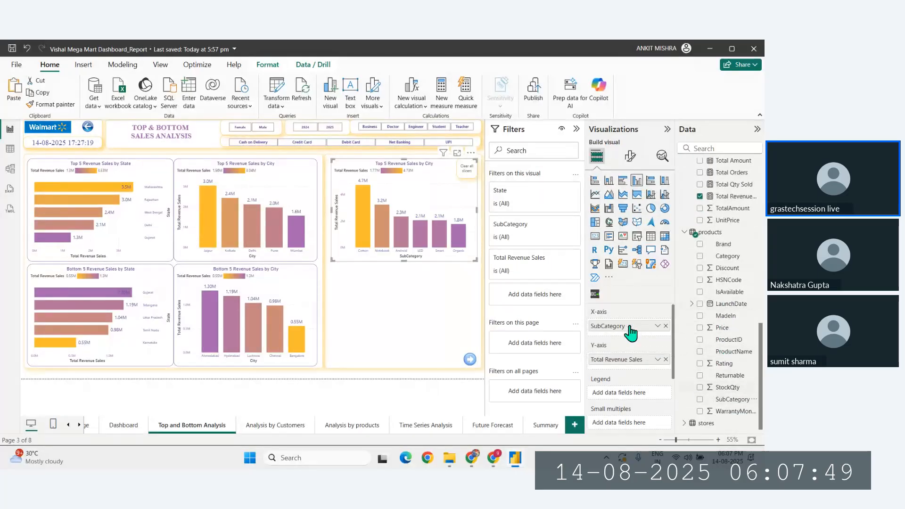
pyautogui.click(666, 326)
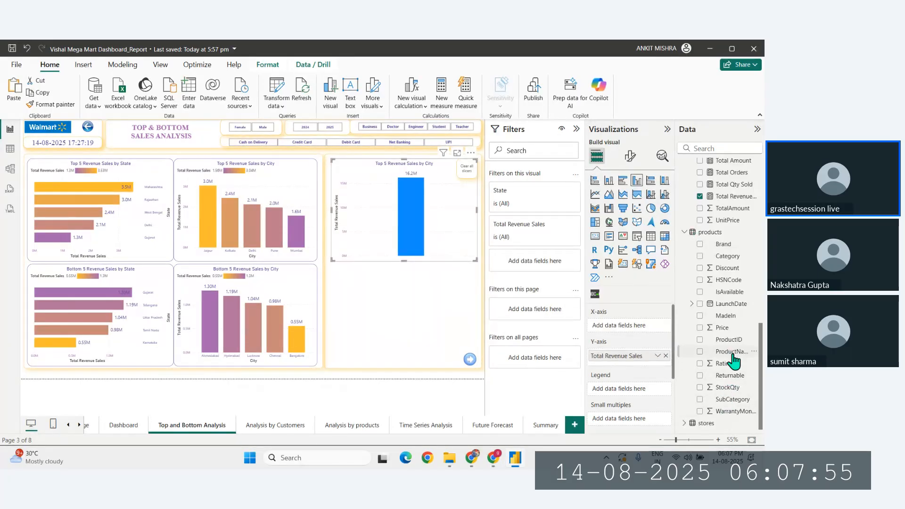
pyautogui.moveTo(725, 316); pyautogui.dragTo(634, 327)
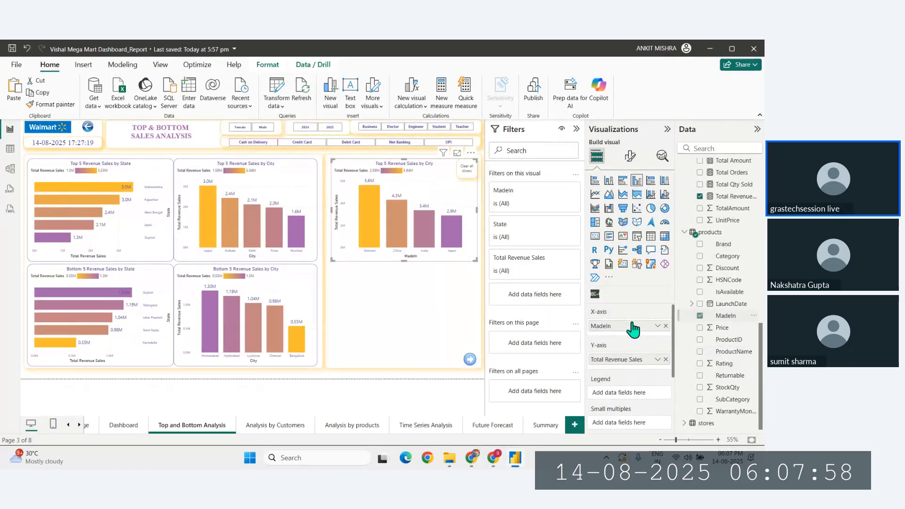
pyautogui.click(666, 326)
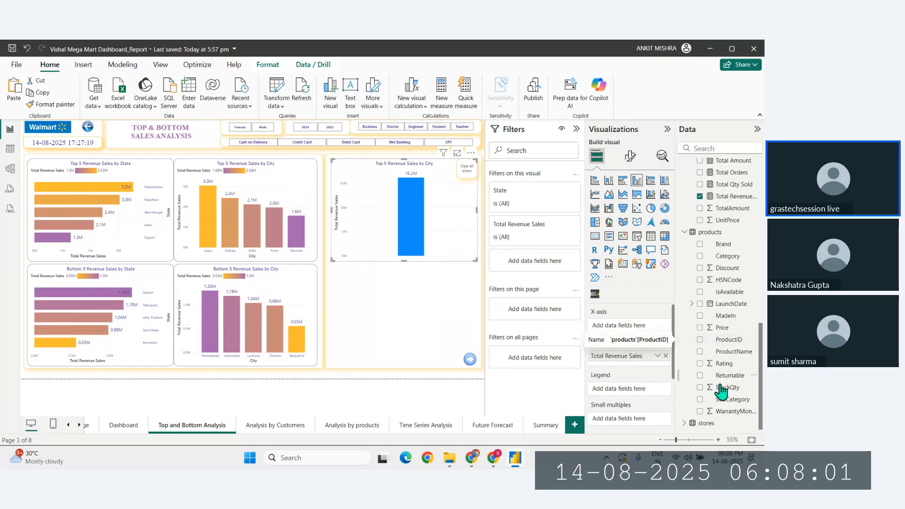
# Try the customers table's PreferredCategory field on the copied chart's X-axis, and remove it again
pyautogui.scroll(15, 718, 418)
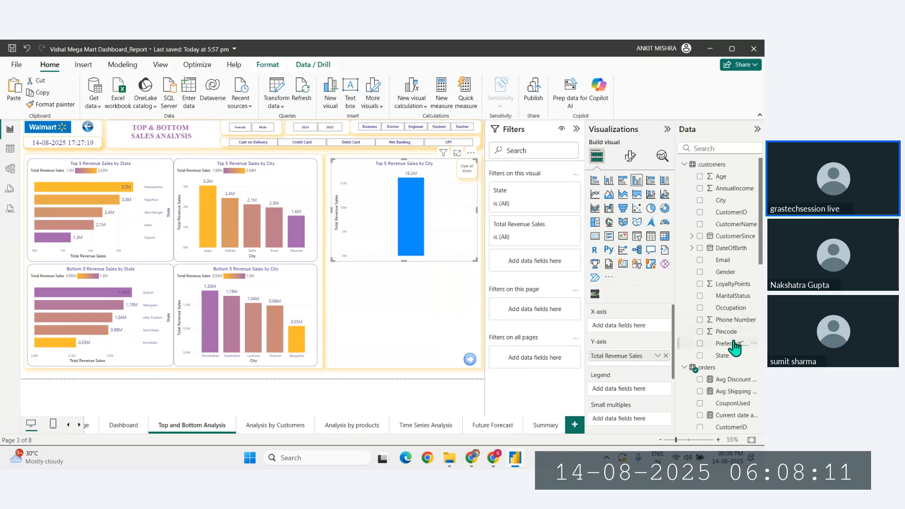
pyautogui.scroll(-1, 734, 349)
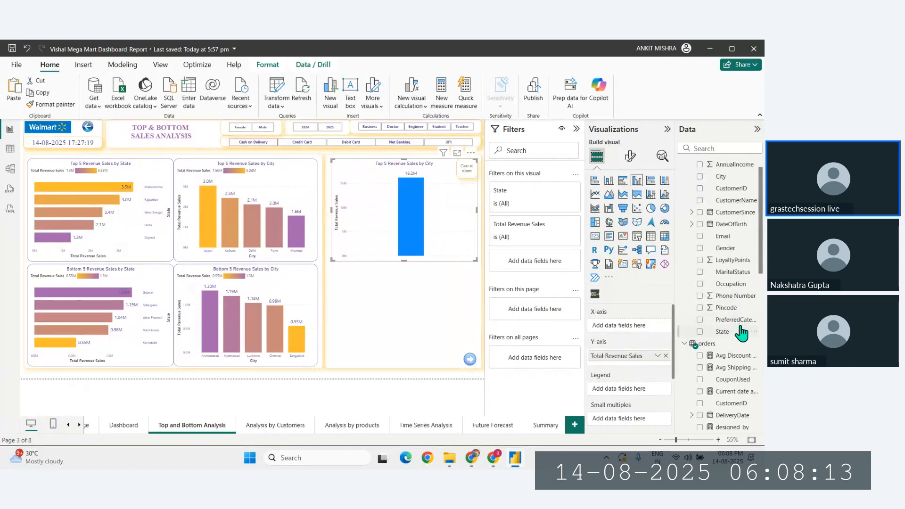
pyautogui.moveTo(739, 321); pyautogui.dragTo(632, 324)
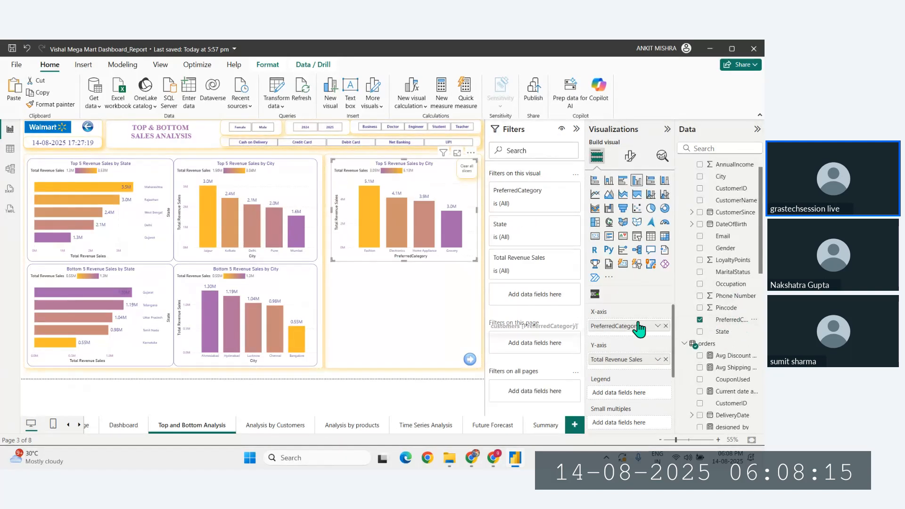
pyautogui.click(666, 326)
# Try the orders table's PaymentMode field on the copied chart's X-axis, and remove it again
pyautogui.scroll(-4, 719, 359)
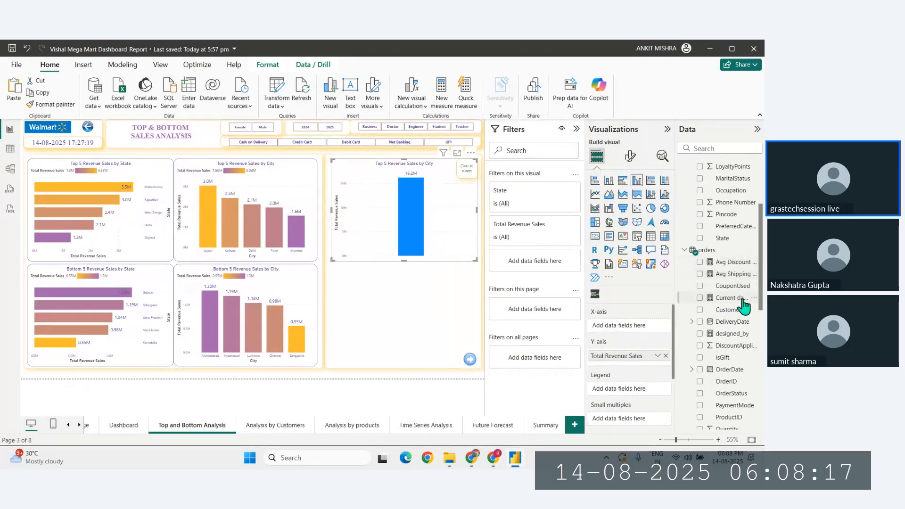
pyautogui.scroll(-3, 741, 357)
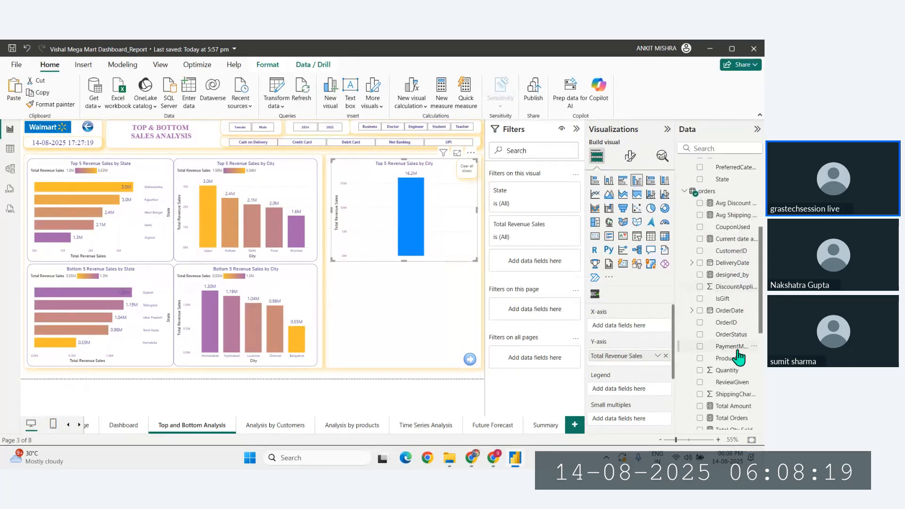
pyautogui.moveTo(740, 349); pyautogui.dragTo(627, 326)
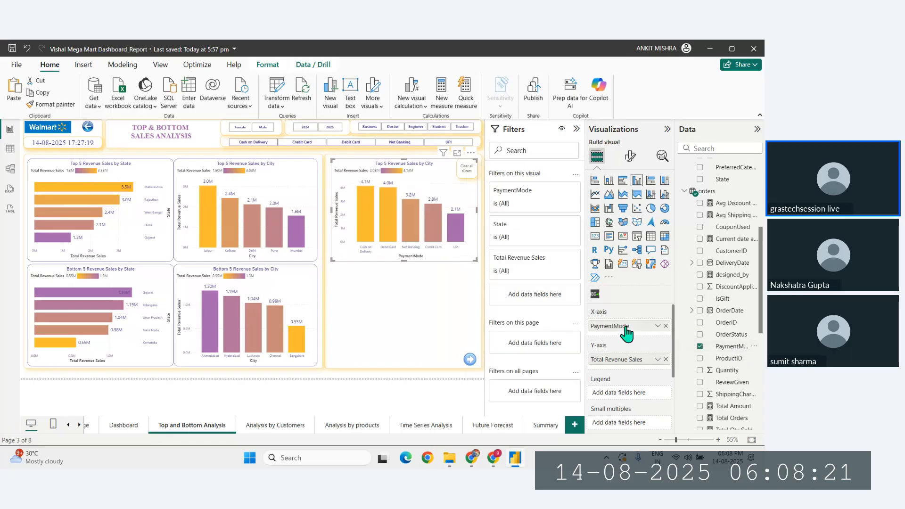
pyautogui.click(666, 326)
# Set the products table's Brand field as the copied chart's X-axis and look through all the brand columns
pyautogui.scroll(-2, 729, 363)
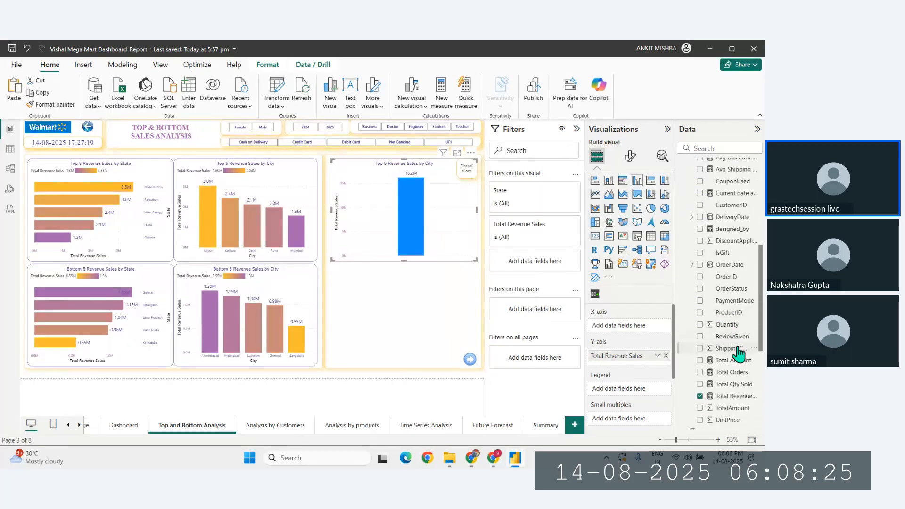
pyautogui.scroll(-3, 734, 400)
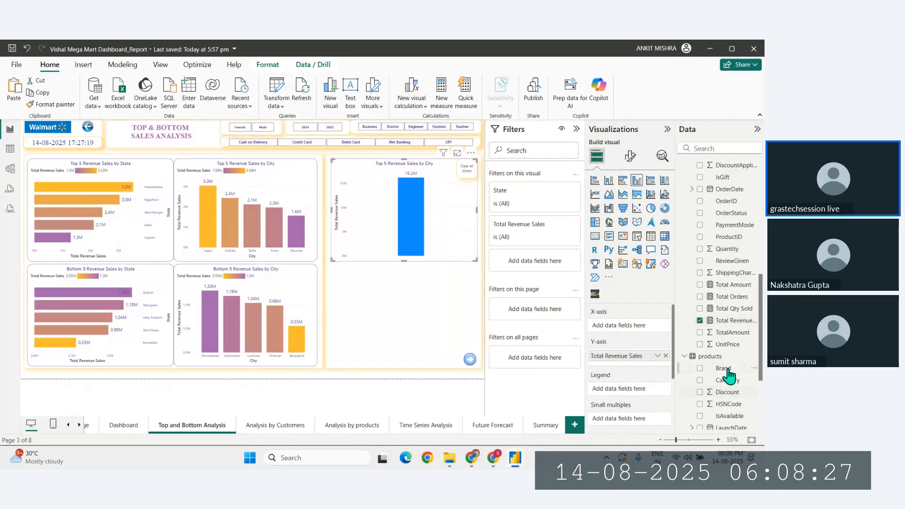
pyautogui.moveTo(726, 369); pyautogui.dragTo(639, 332)
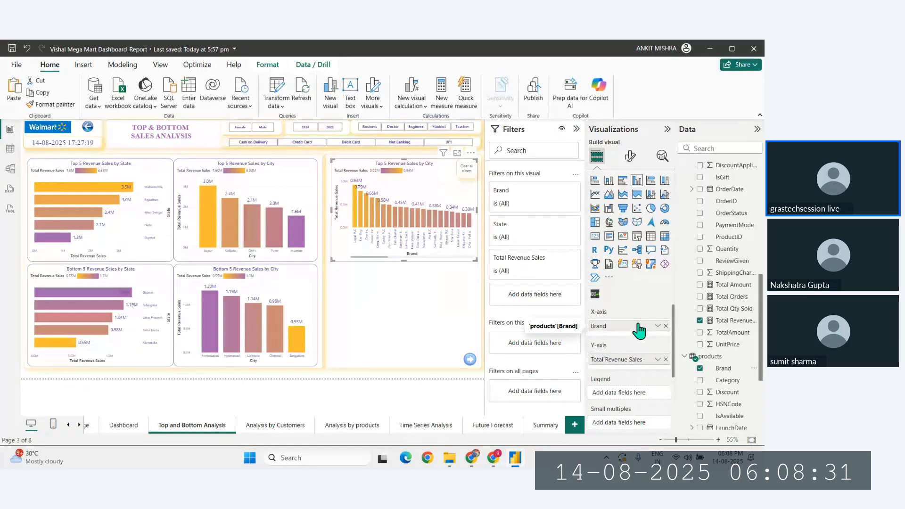
pyautogui.scroll(-10, 429, 241)
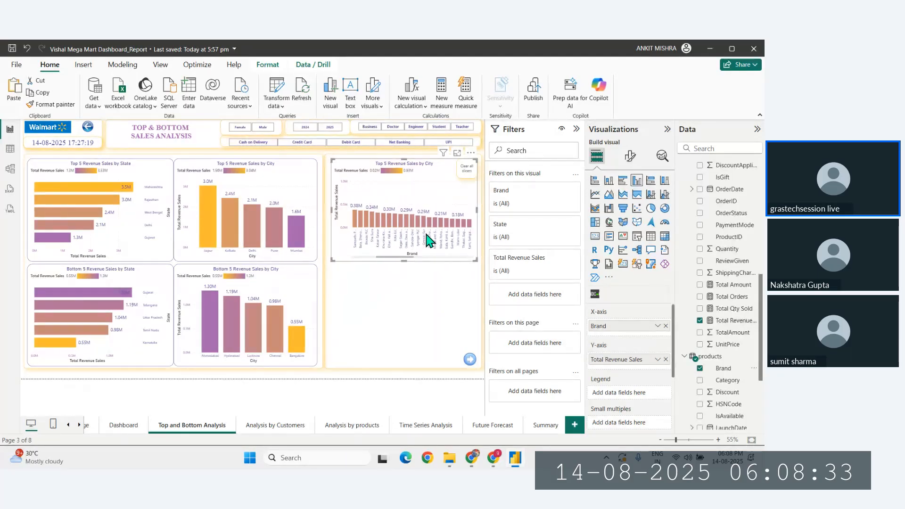
pyautogui.scroll(10, 429, 240)
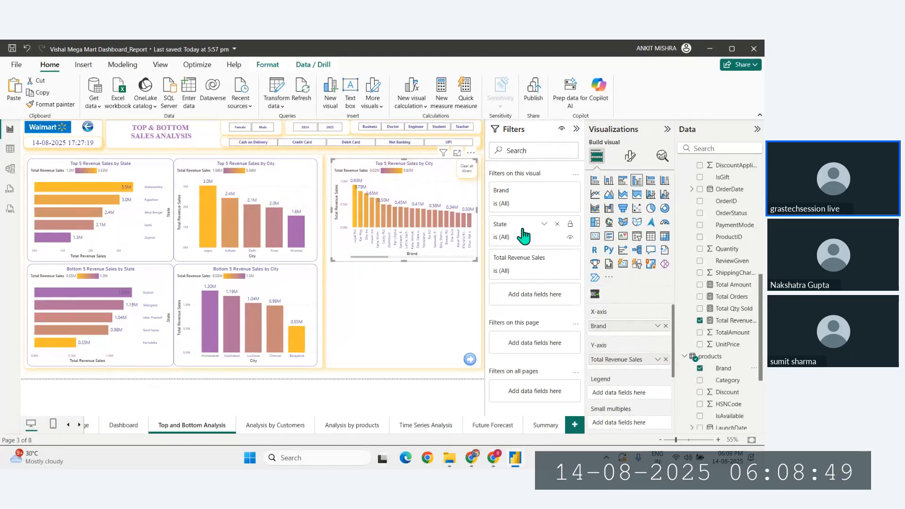
# Filter the Brand chart with a Top N filter showing the top 5 brands by Total Revenue Sales
pyautogui.click(555, 191)
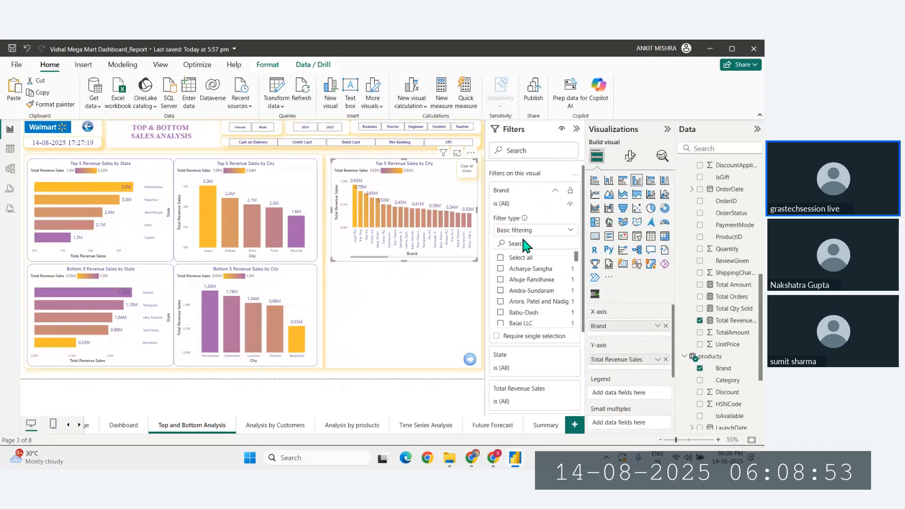
pyautogui.click(531, 232)
pyautogui.click(503, 267)
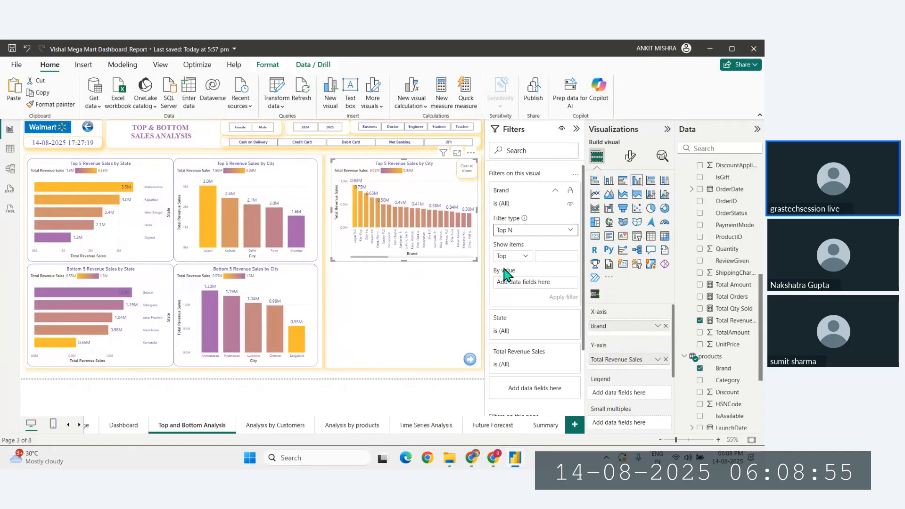
pyautogui.click(548, 256)
pyautogui.click(714, 149)
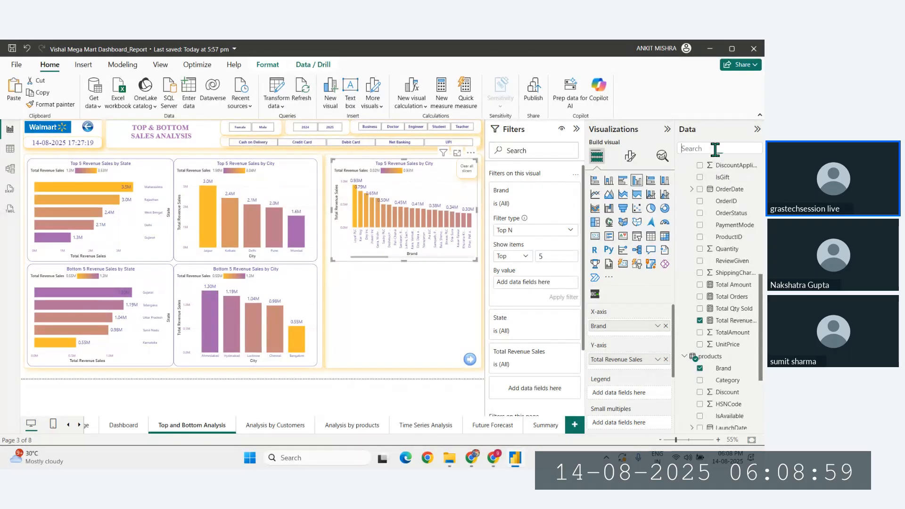
pyautogui.write('rev')
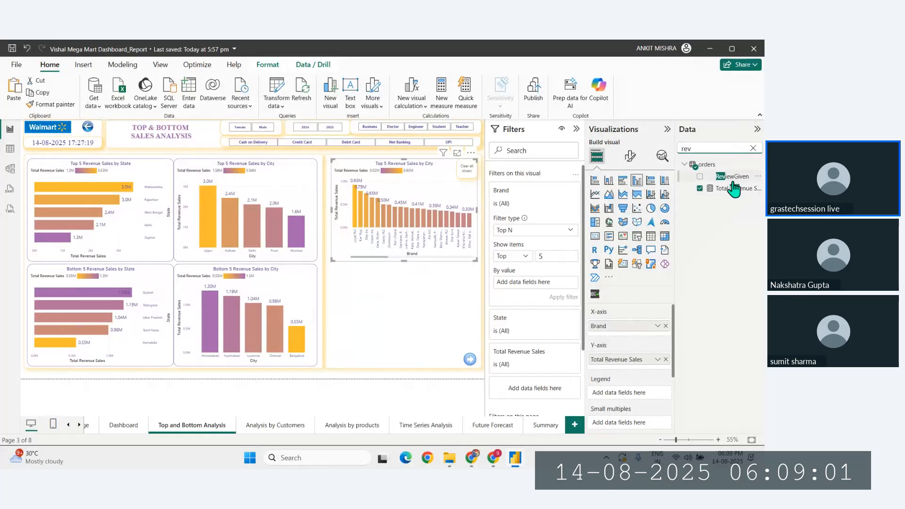
pyautogui.moveTo(733, 189); pyautogui.dragTo(538, 283)
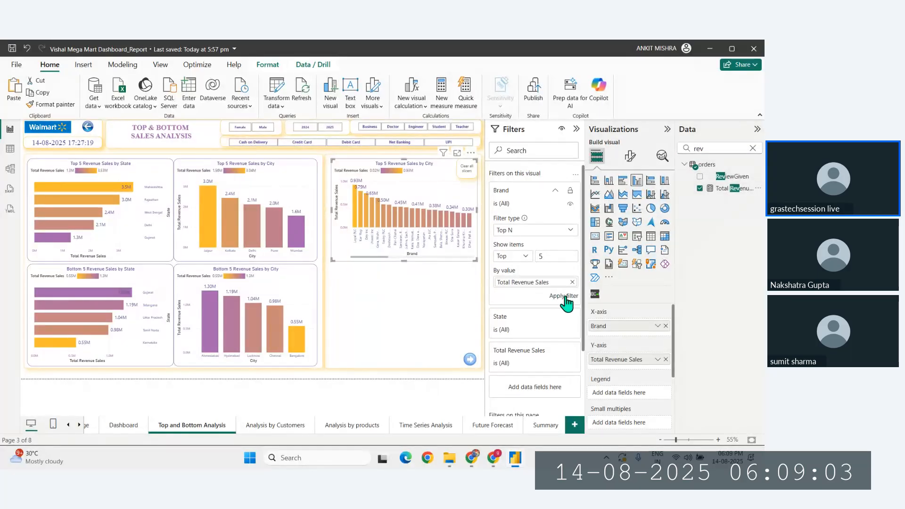
pyautogui.click(564, 297)
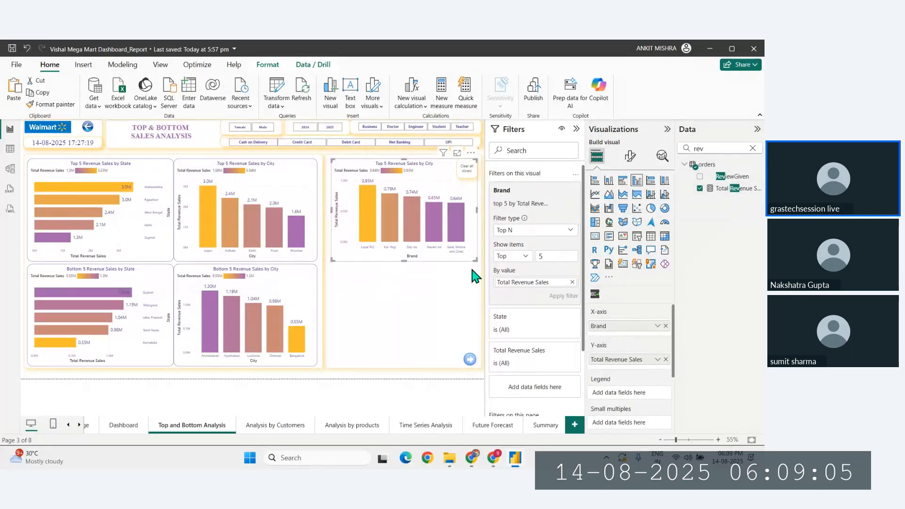
# Change the Brand chart's title to "Top 5 Revenue Sales by Brand"
pyautogui.click(631, 156)
pyautogui.click(629, 200)
pyautogui.click(603, 245)
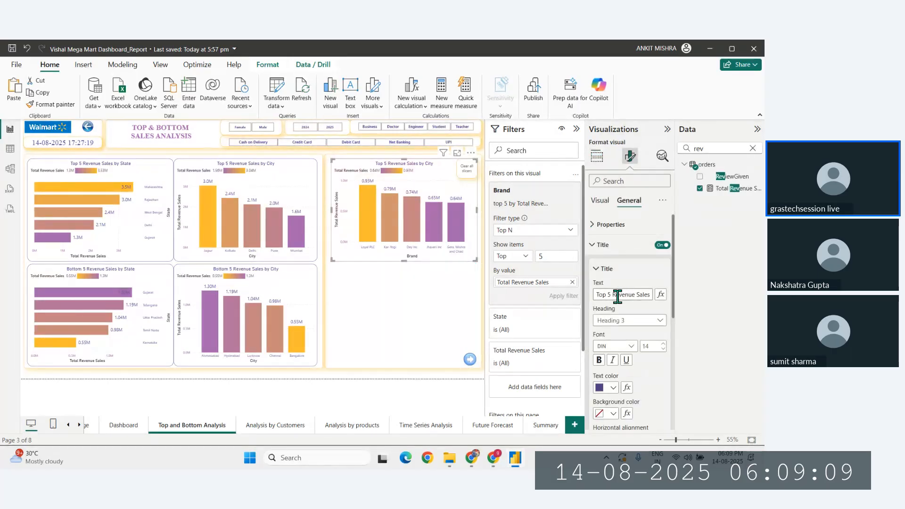
pyautogui.click(627, 295)
pyautogui.press('End')
pyautogui.press('BackSpace')
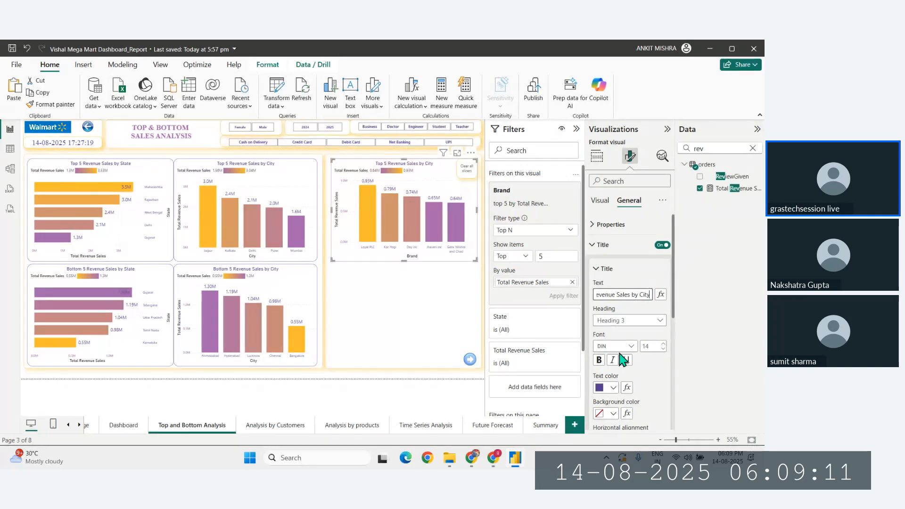
pyautogui.press('BackSpace')
pyautogui.press('BackSpace')
pyautogui.press('BackSpace')
pyautogui.press('BackSpace')
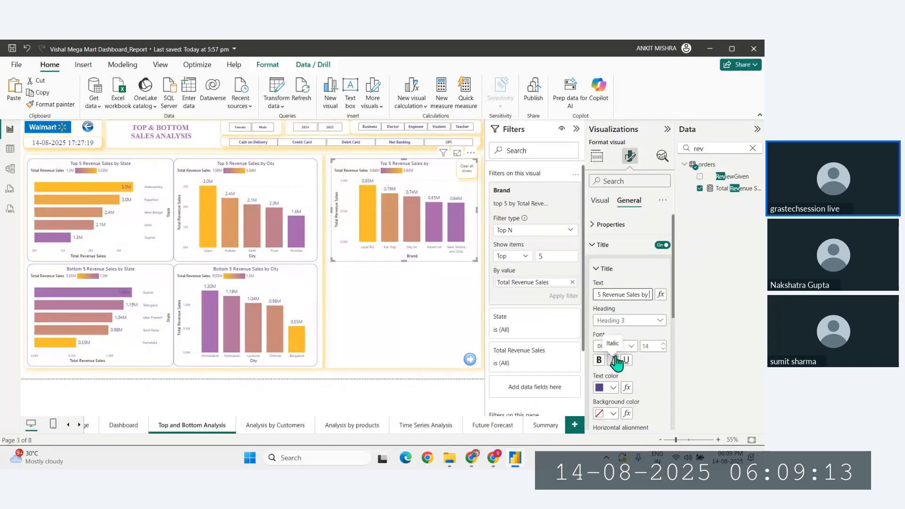
pyautogui.write('Brand')
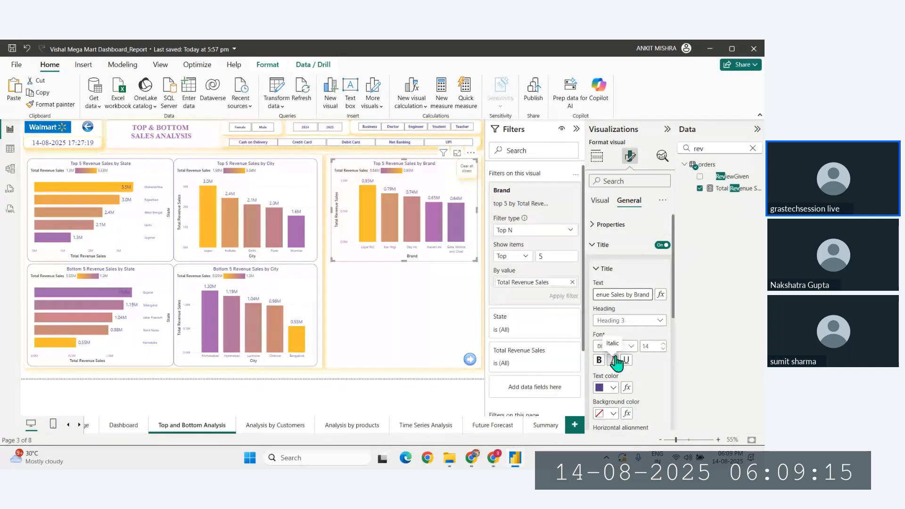
pyautogui.write('s')
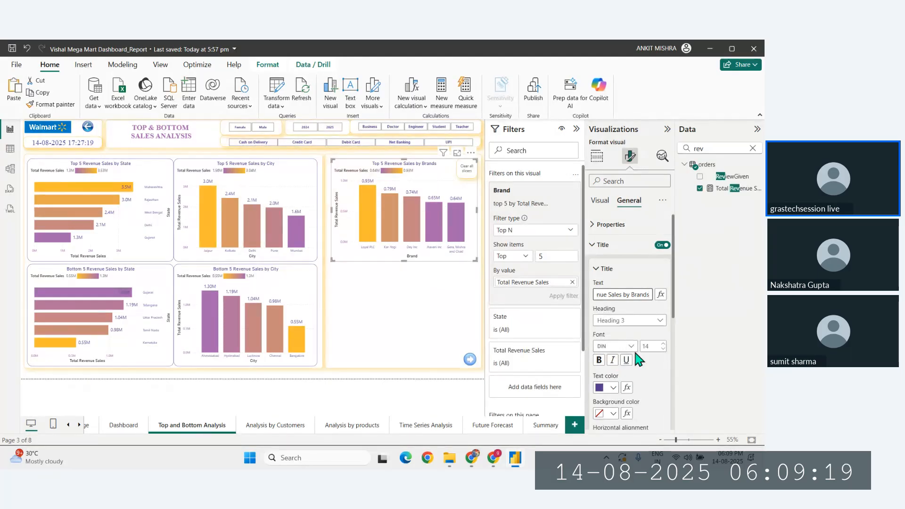
pyautogui.press('BackSpace')
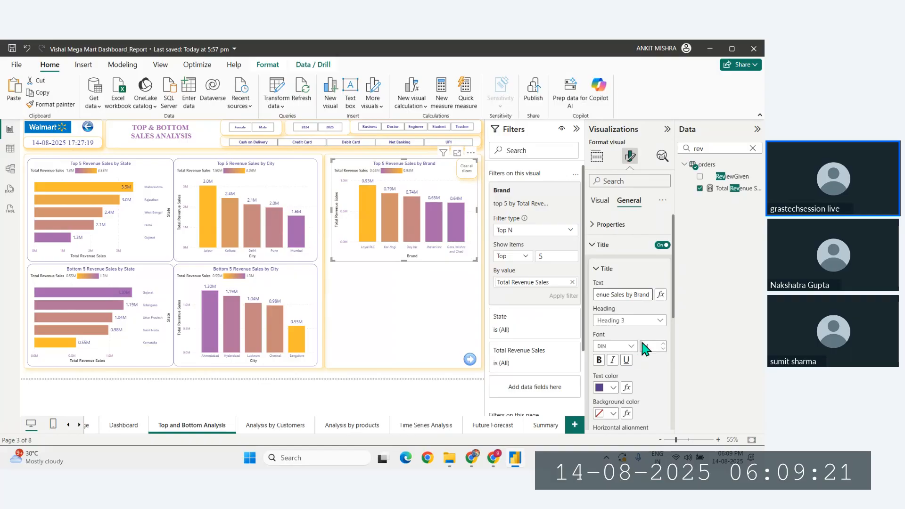
pyautogui.click(652, 365)
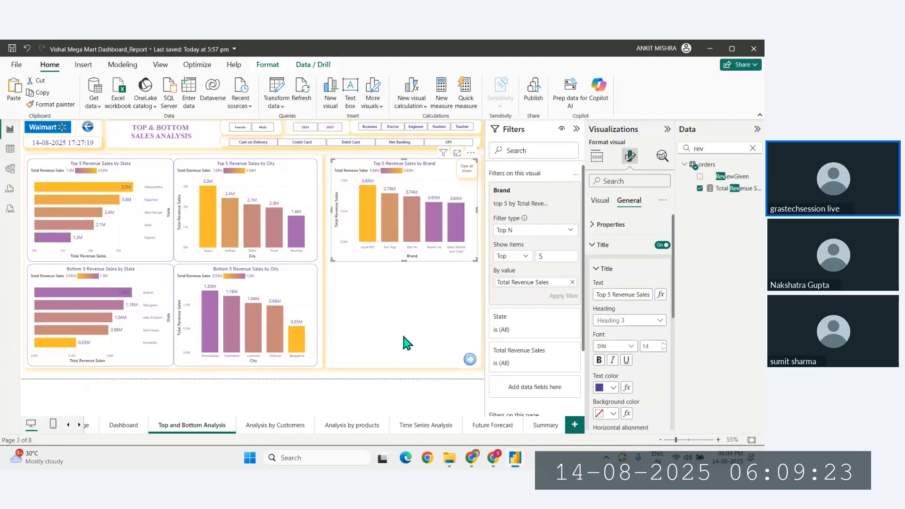
pyautogui.click(22, 254)
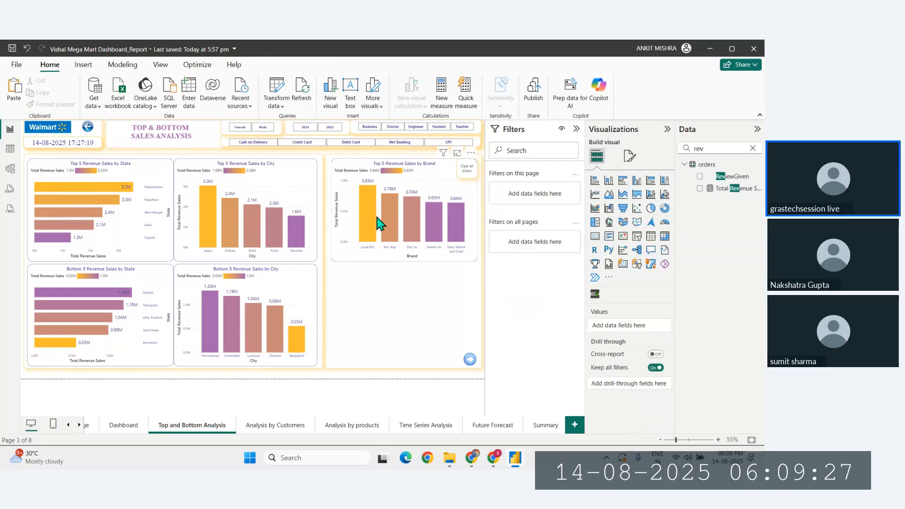
# Convert the Top 5 Brand chart to a funnel chart and place a copy directly beneath it
pyautogui.click(344, 213)
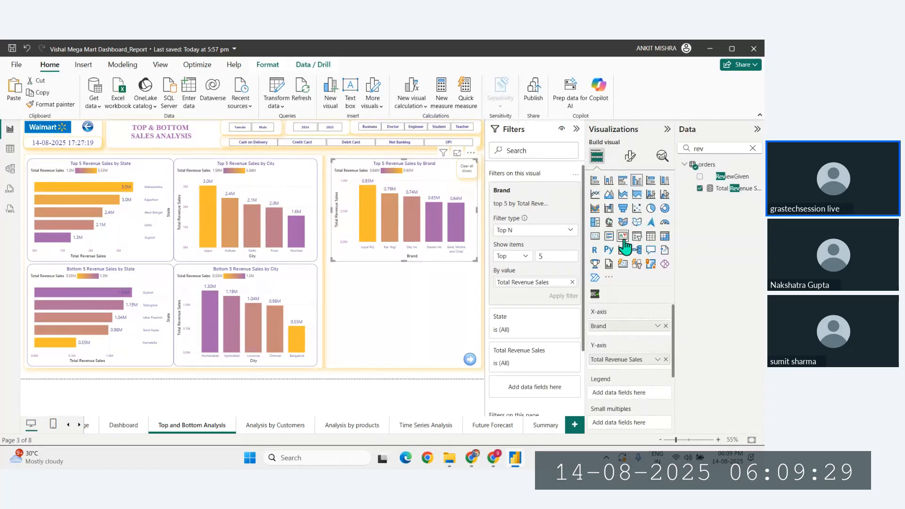
pyautogui.click(623, 208)
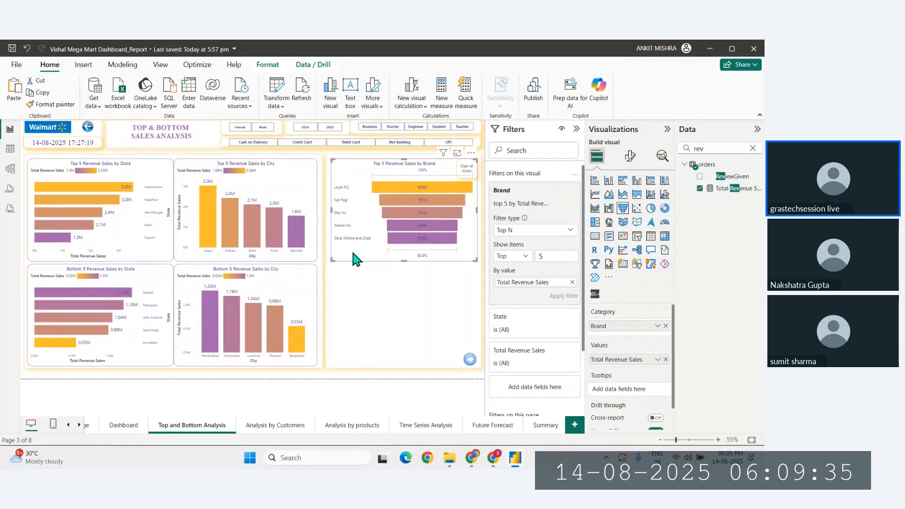
pyautogui.hotkey('ctrl', 'v')
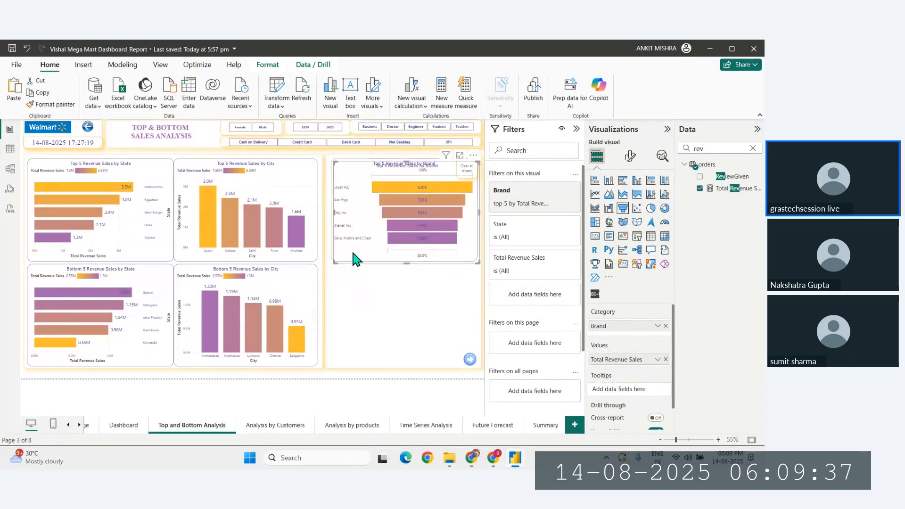
pyautogui.moveTo(357, 259); pyautogui.dragTo(349, 339)
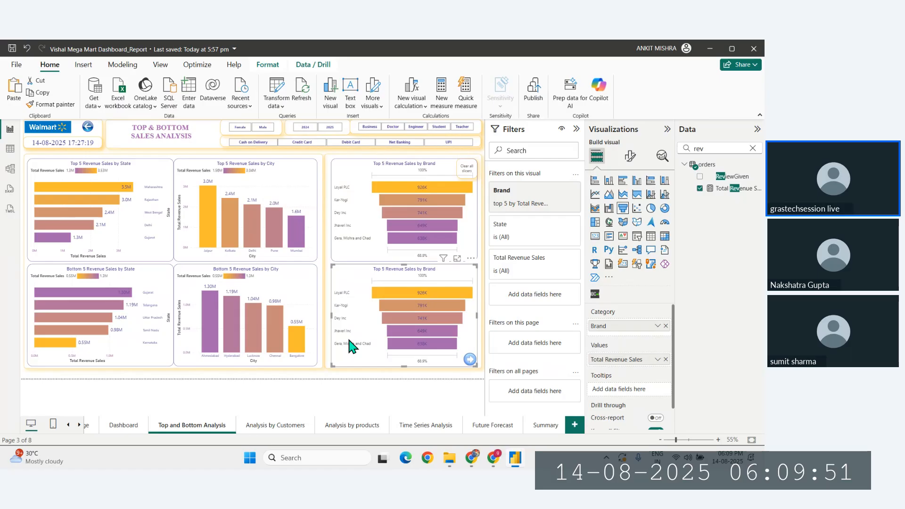
# Clear the lower funnel's Brand filter and apply a Top N filter for the bottom 5 by Total Revenue Sales
pyautogui.click(559, 210)
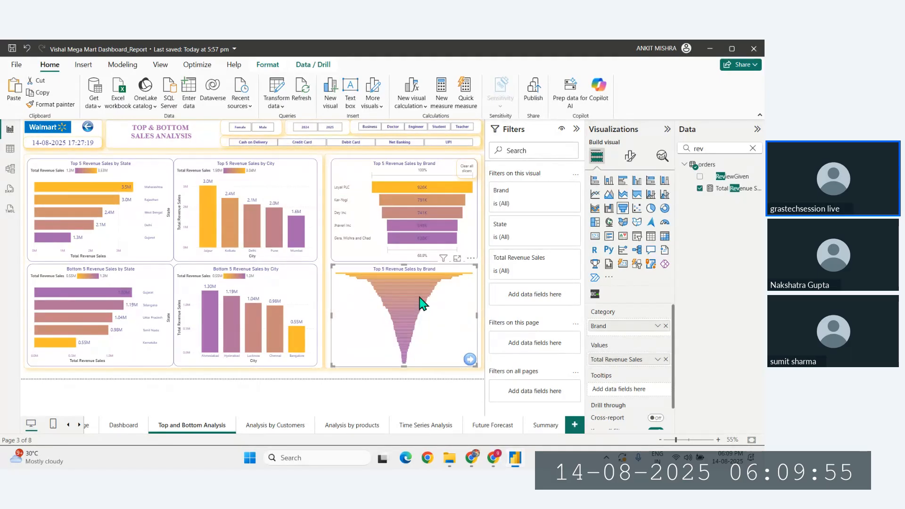
pyautogui.click(547, 208)
pyautogui.click(523, 230)
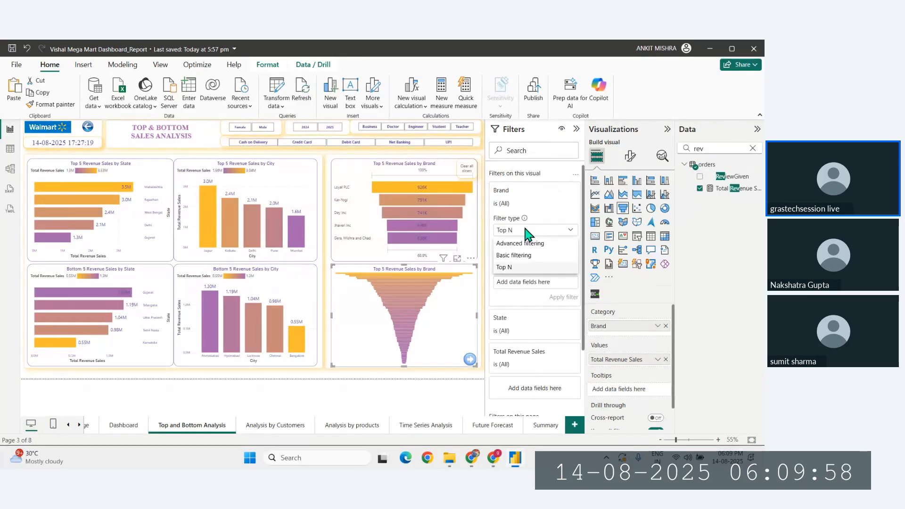
pyautogui.click(502, 267)
pyautogui.click(509, 256)
pyautogui.click(509, 282)
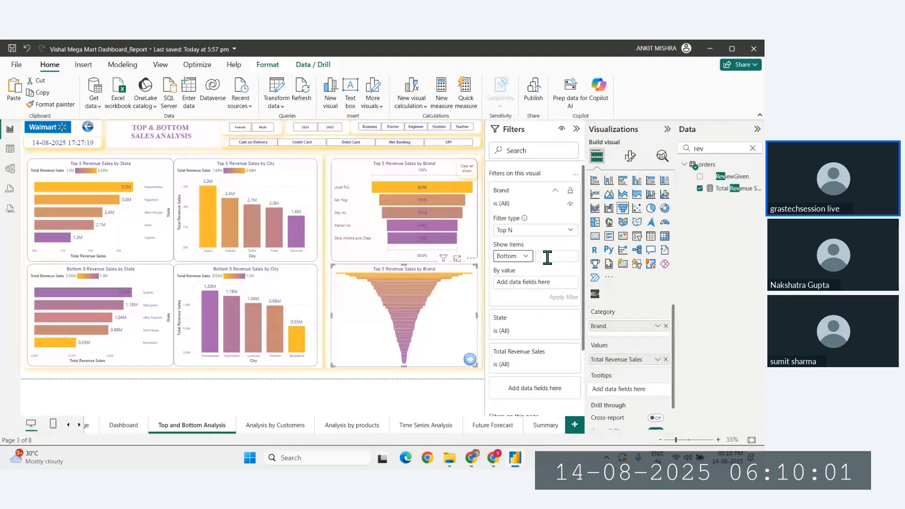
pyautogui.click(548, 257)
pyautogui.moveTo(734, 188); pyautogui.dragTo(547, 290)
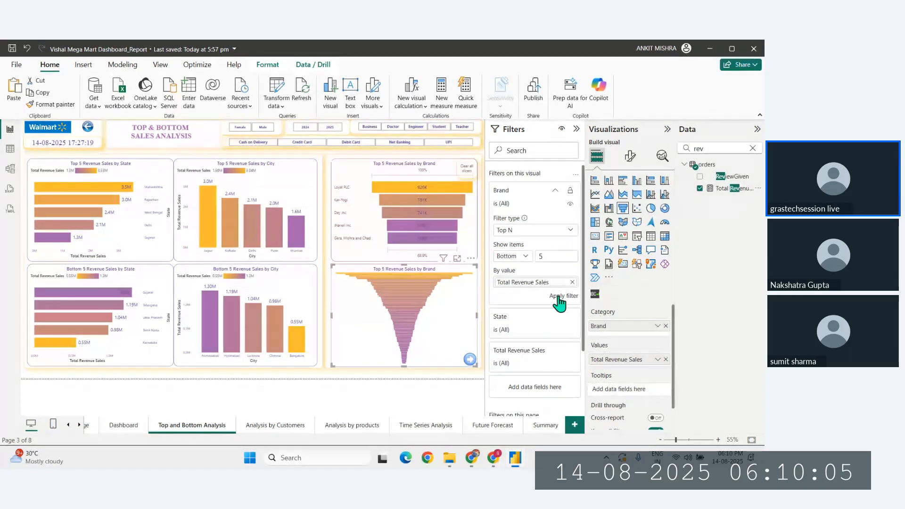
pyautogui.click(561, 296)
# Copy the formatting of the Bottom 5 Revenue Sales by City chart onto the lower funnel with Format painter
pyautogui.click(277, 288)
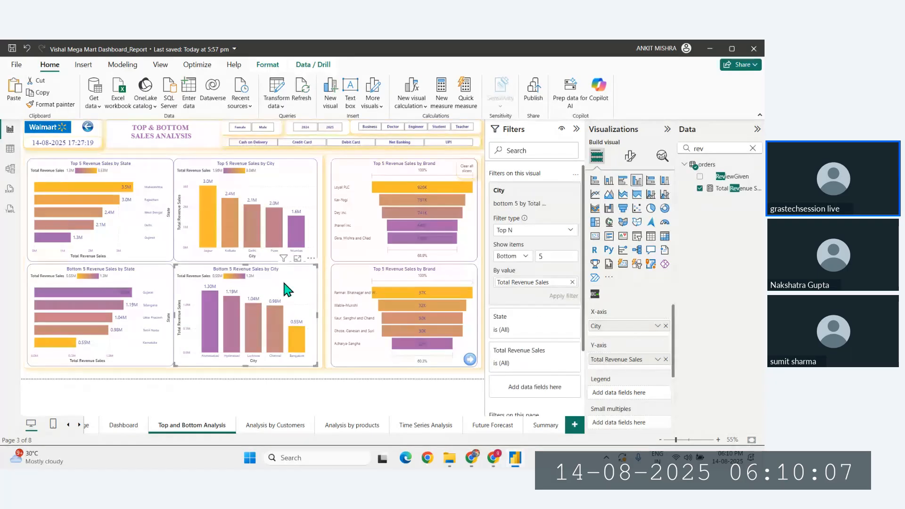
pyautogui.click(51, 104)
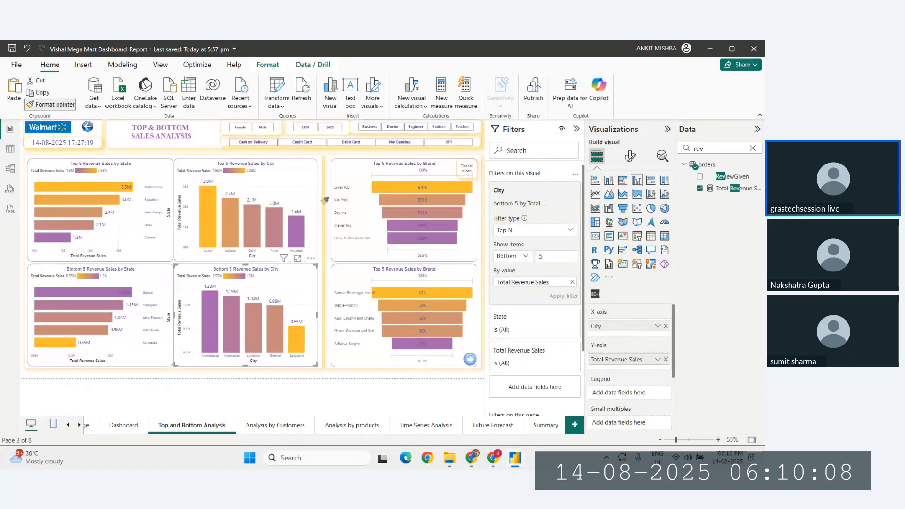
pyautogui.click(359, 274)
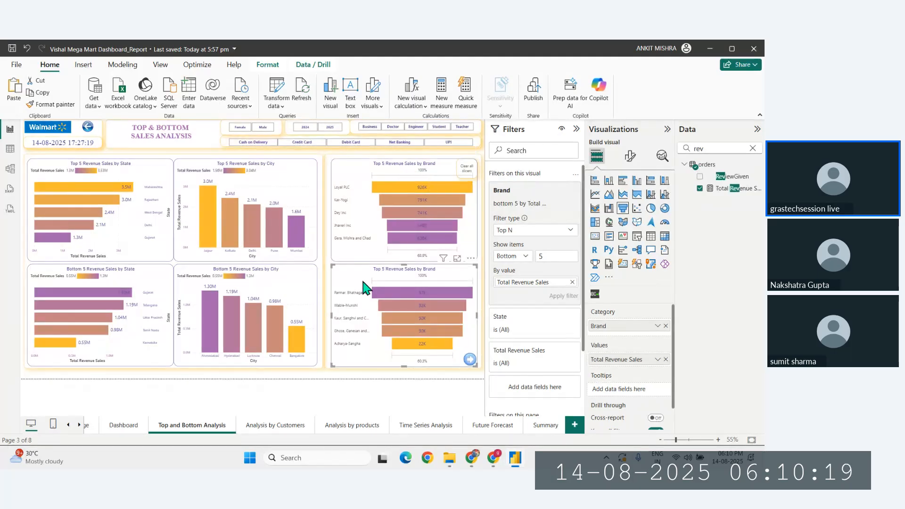
# Change the lower funnel's title to "Bottom 5 Revenue Sales by Brand"
pyautogui.click(630, 156)
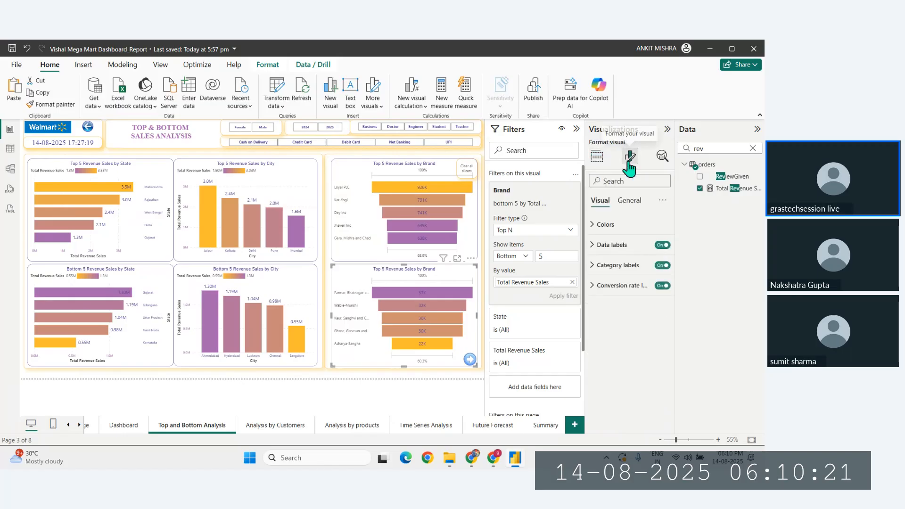
pyautogui.click(630, 201)
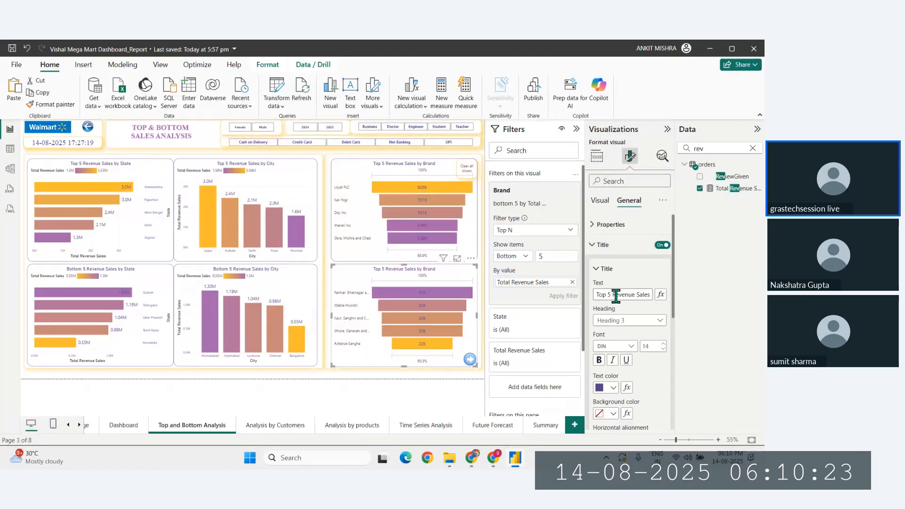
pyautogui.moveTo(607, 297); pyautogui.dragTo(578, 299)
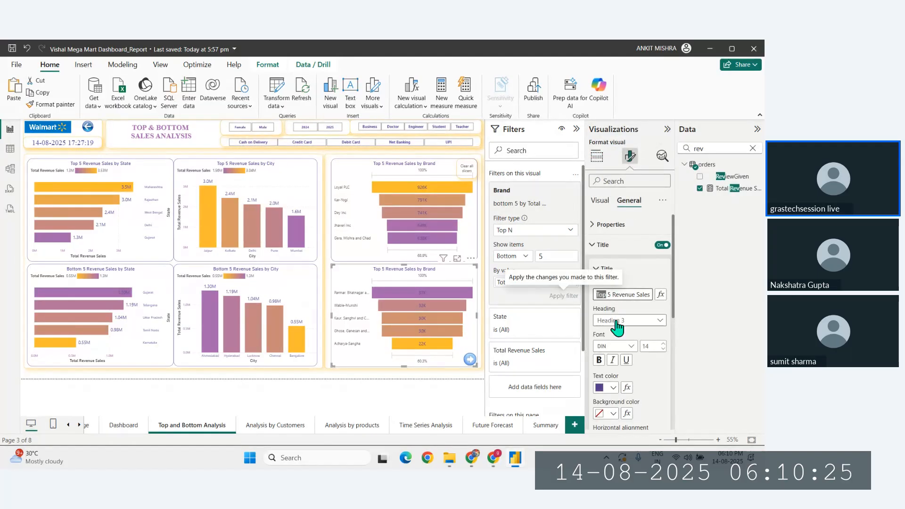
pyautogui.write('Bottom')
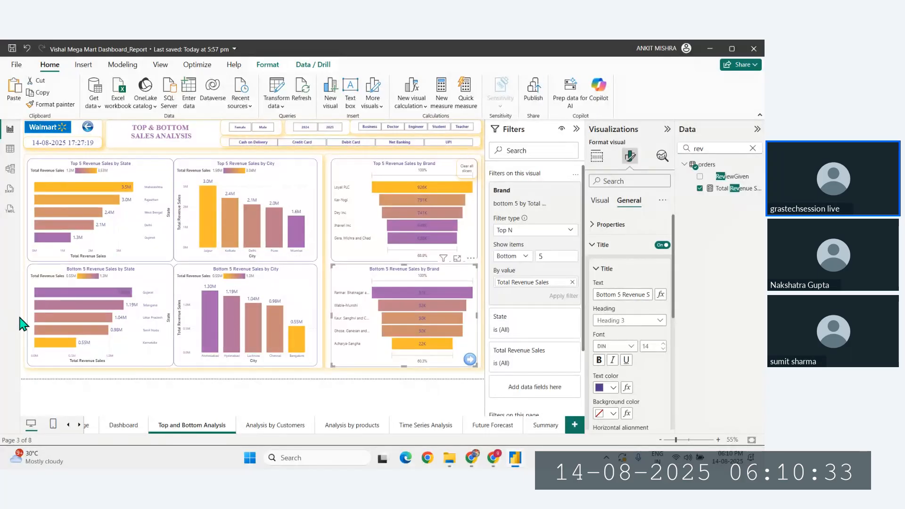
pyautogui.click(26, 324)
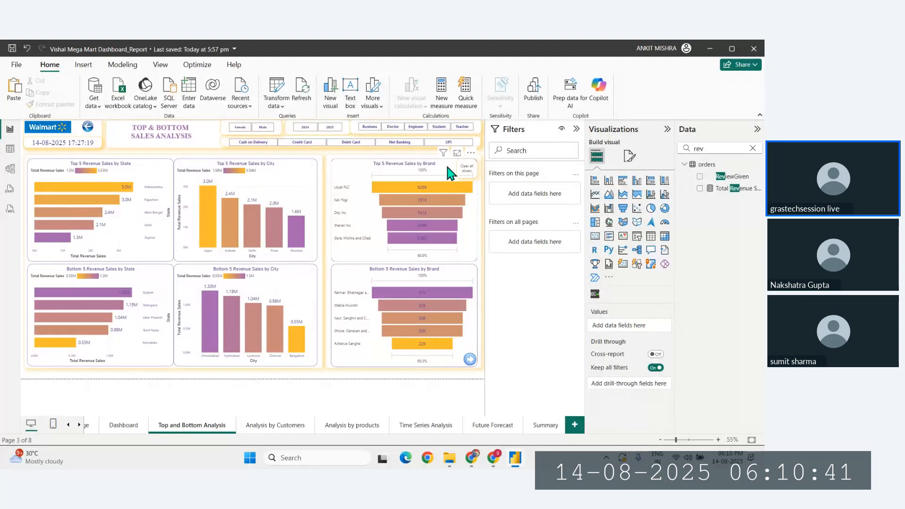
# Widen the Top 5 Revenue Sales by Brand funnel slightly by extending its right edge within the background panel
pyautogui.click(460, 184)
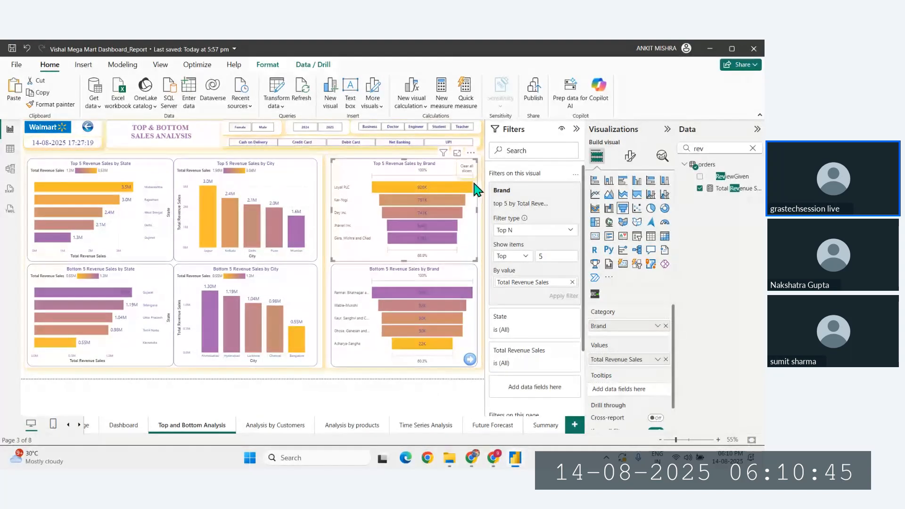
pyautogui.moveTo(478, 211); pyautogui.dragTo(480, 210)
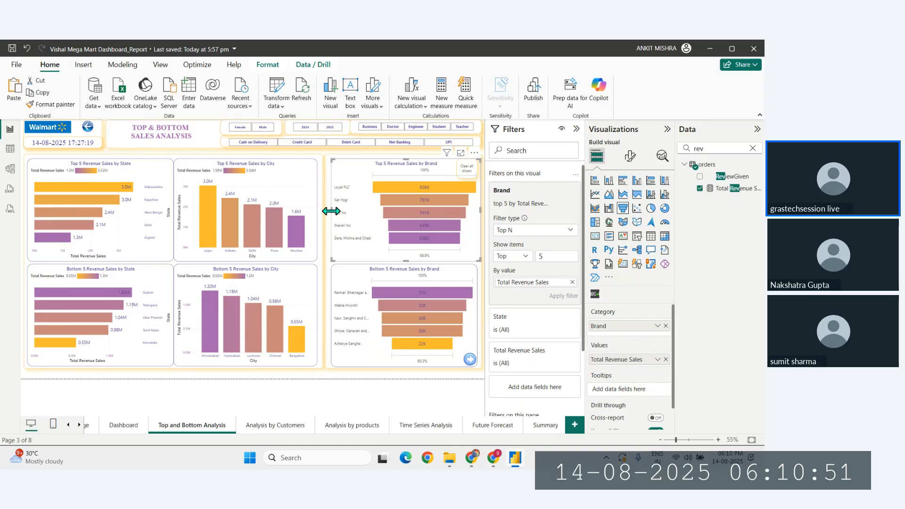
pyautogui.moveTo(331, 211); pyautogui.dragTo(328, 211)
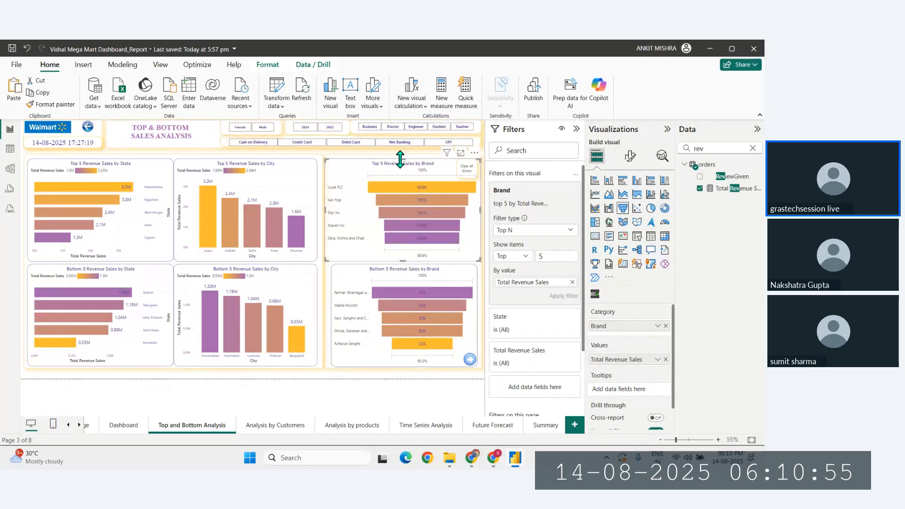
pyautogui.moveTo(400, 160); pyautogui.dragTo(401, 160)
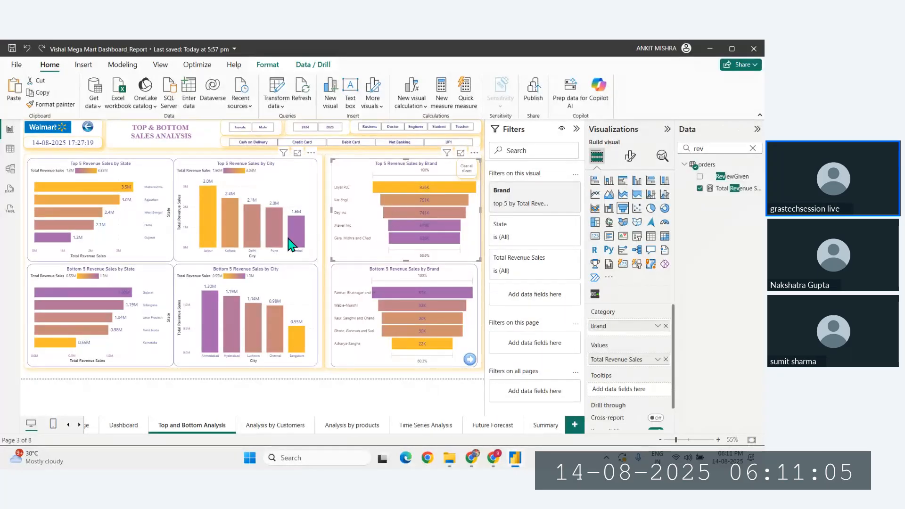
pyautogui.click(19, 266)
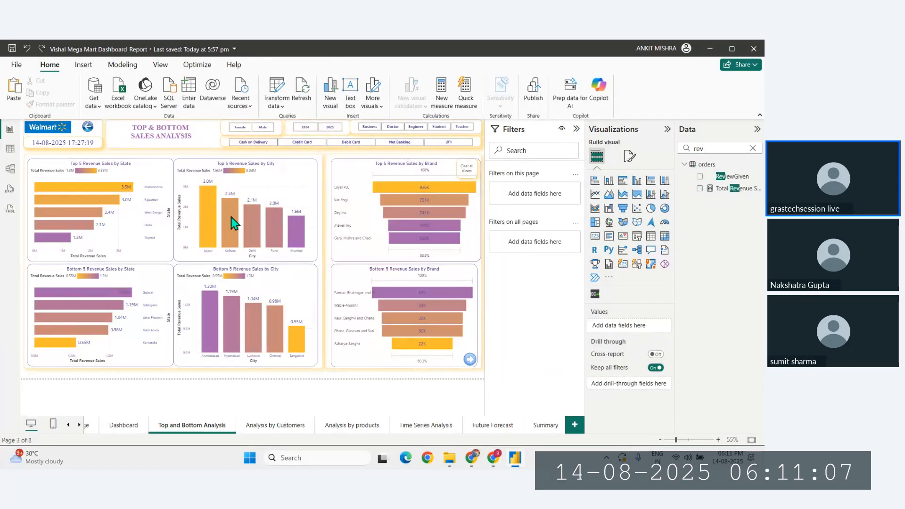
# Try to select the Clear all slicers button overlapping the Top 5 Revenue Sales by Brand funnel
pyautogui.click(464, 175)
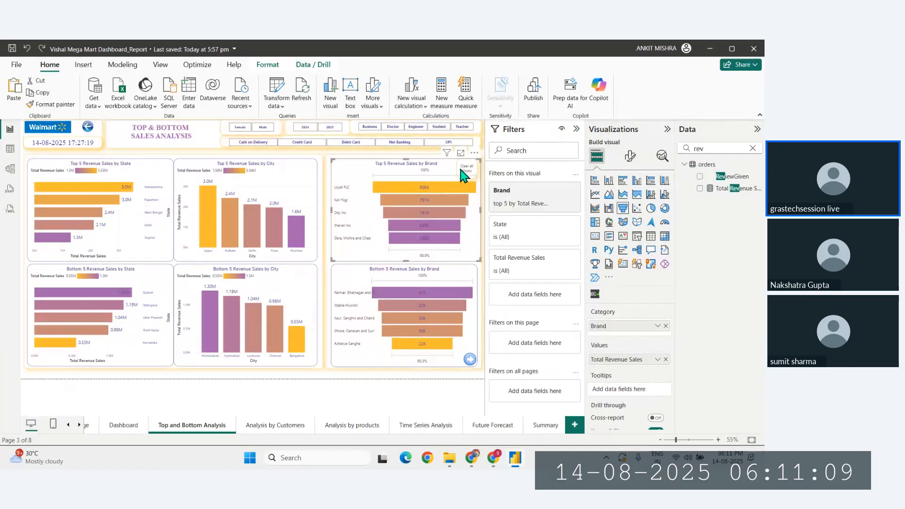
pyautogui.click(486, 240)
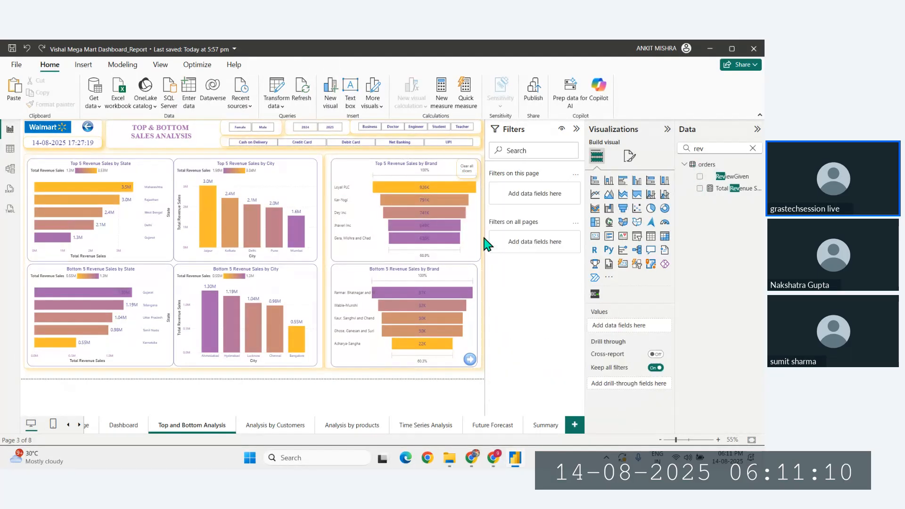
pyautogui.click(468, 172)
pyautogui.click(468, 175)
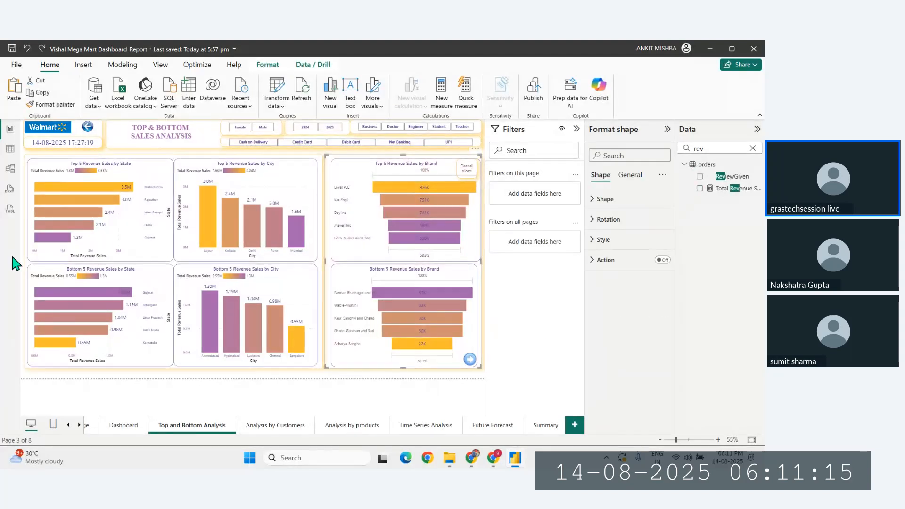
pyautogui.click(21, 263)
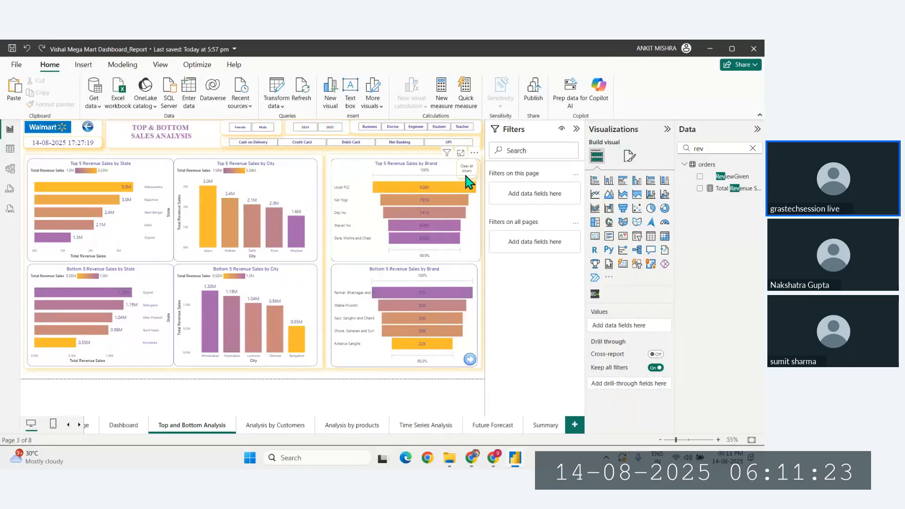
# Select the Gender slicer in the report page's header
pyautogui.click(281, 133)
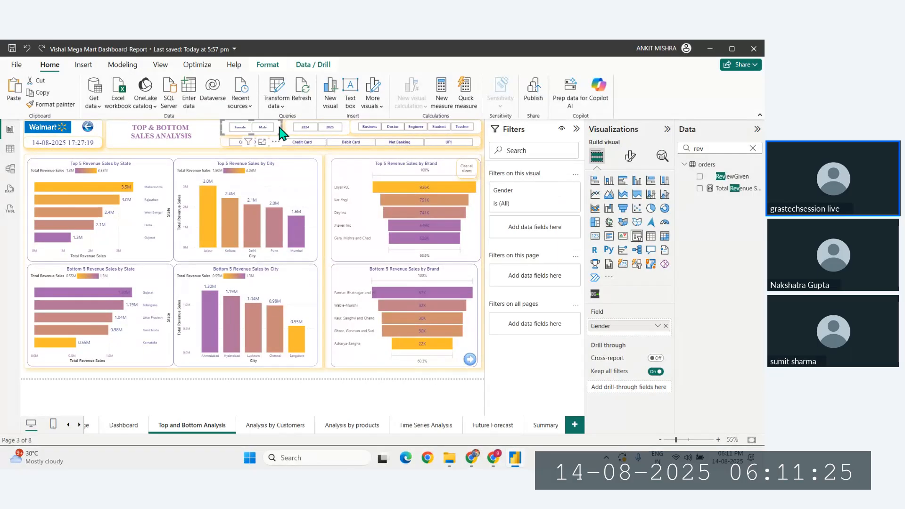
# Widen the Gender slicer slightly in the header of the Top and Bottom Analysis page
pyautogui.moveTo(283, 127); pyautogui.dragTo(286, 128)
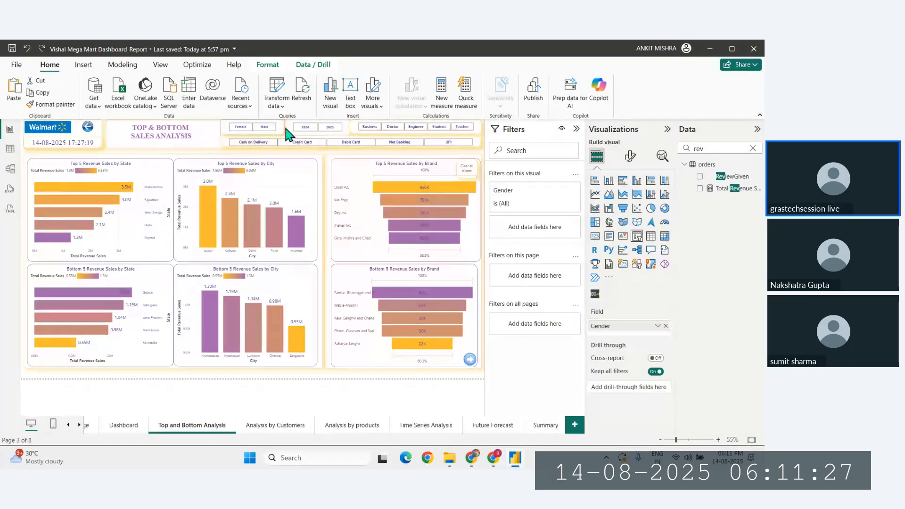
pyautogui.click(25, 235)
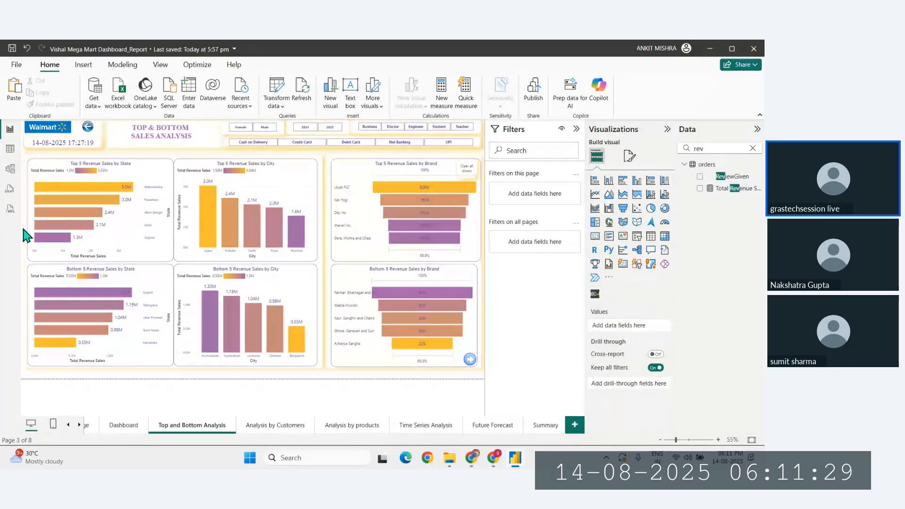
# Send the Top 5 Revenue Sales by Brand funnel chart to the back of the page's layer order
pyautogui.click(436, 175)
pyautogui.click(268, 65)
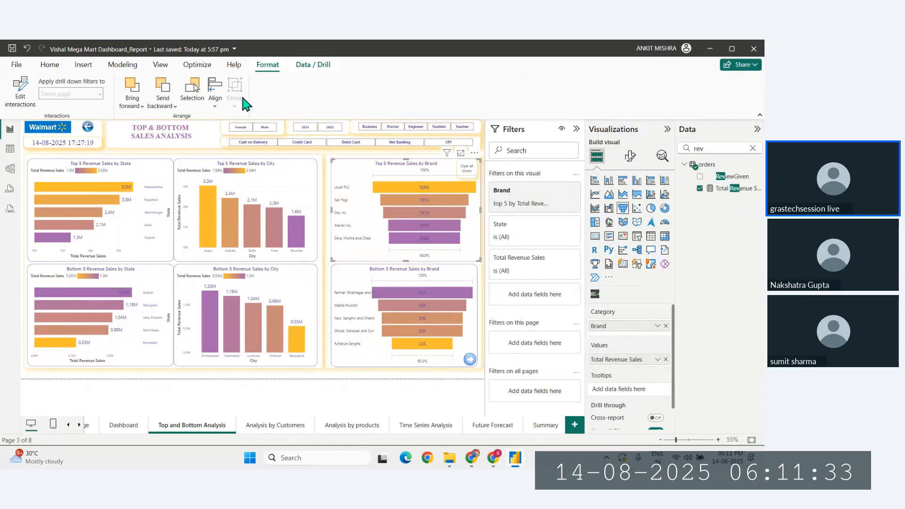
pyautogui.click(166, 109)
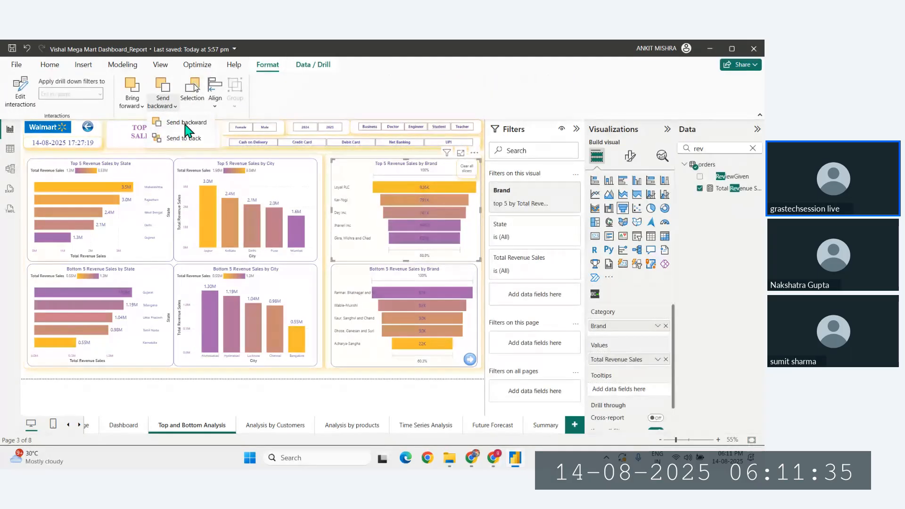
pyautogui.click(186, 138)
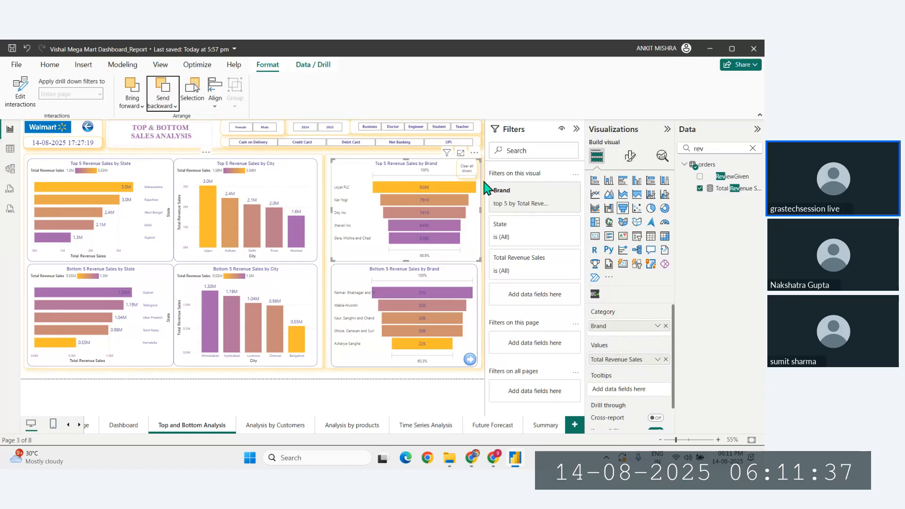
pyautogui.click(485, 182)
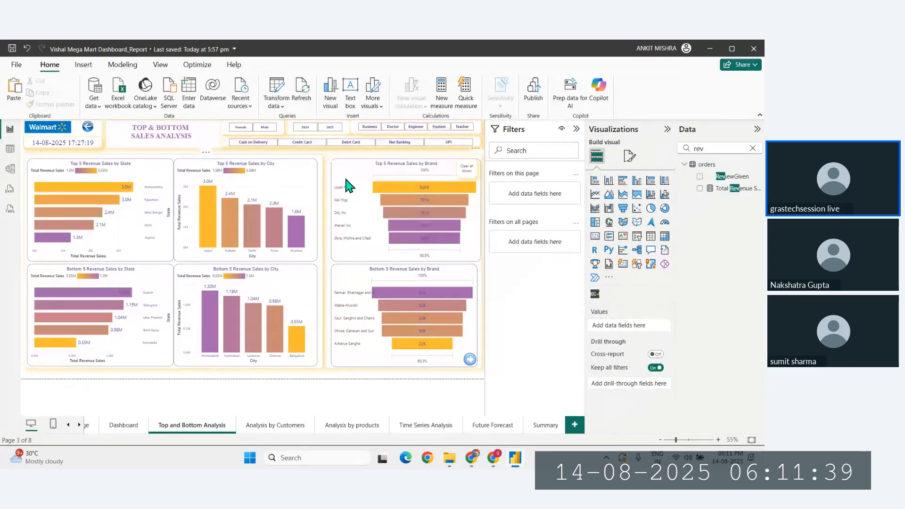
# Send the background shape framing the two brand funnel charts to the back
pyautogui.click(467, 173)
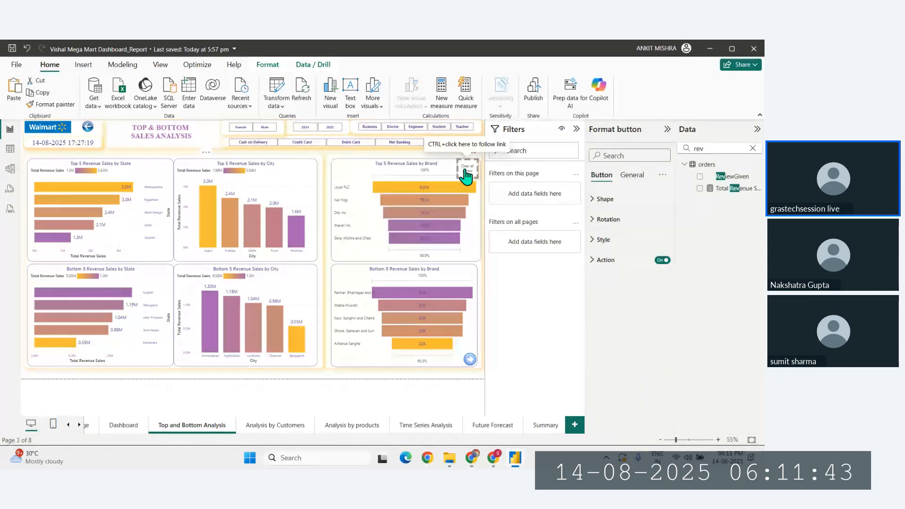
pyautogui.click(483, 204)
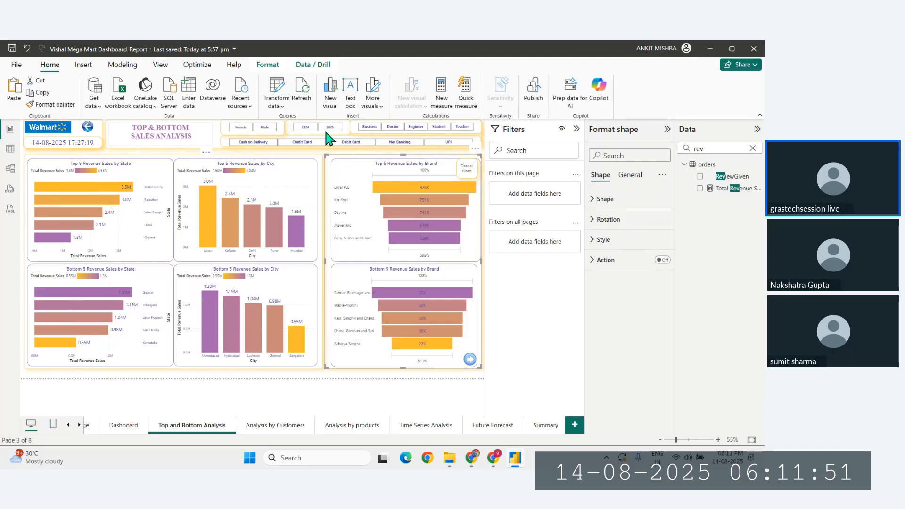
pyautogui.click(270, 65)
pyautogui.click(163, 105)
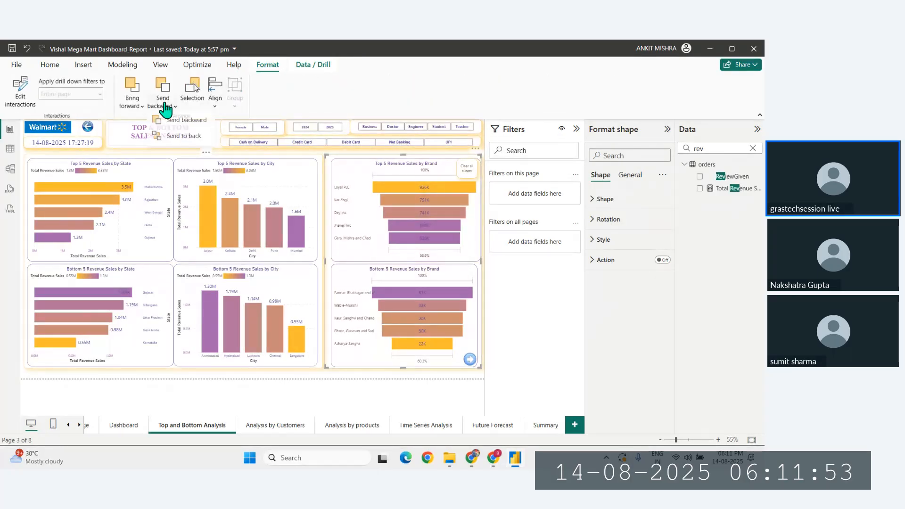
pyautogui.click(190, 137)
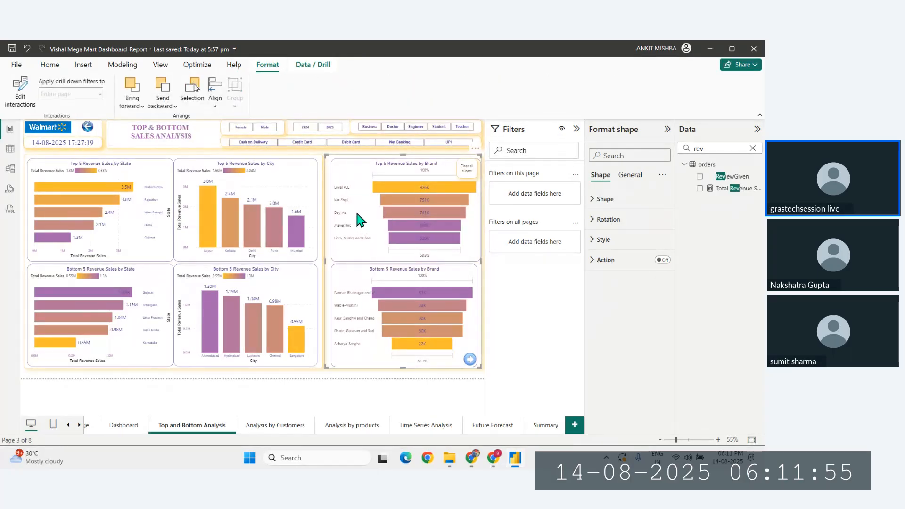
# Narrow the Top 5 Revenue Sales by Brand funnel chart slightly so its right edge fits inside the background frame
pyautogui.click(348, 239)
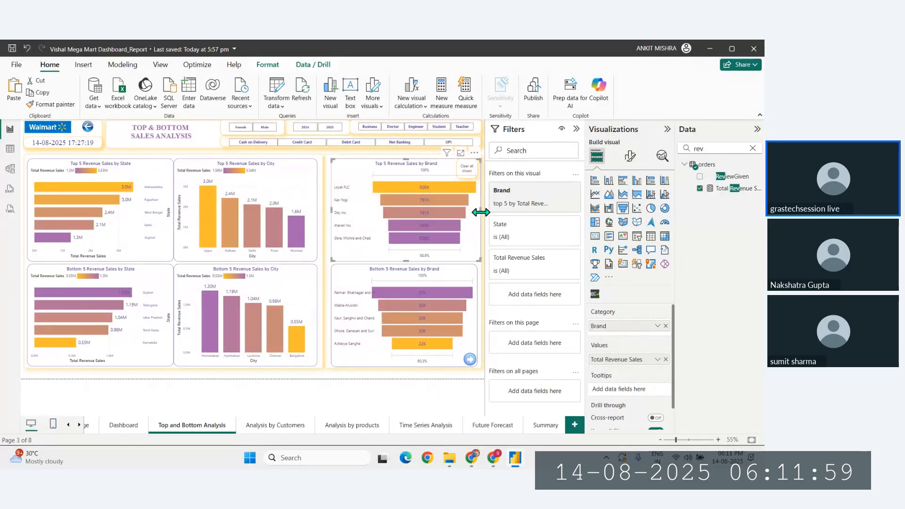
pyautogui.moveTo(480, 213); pyautogui.dragTo(478, 220)
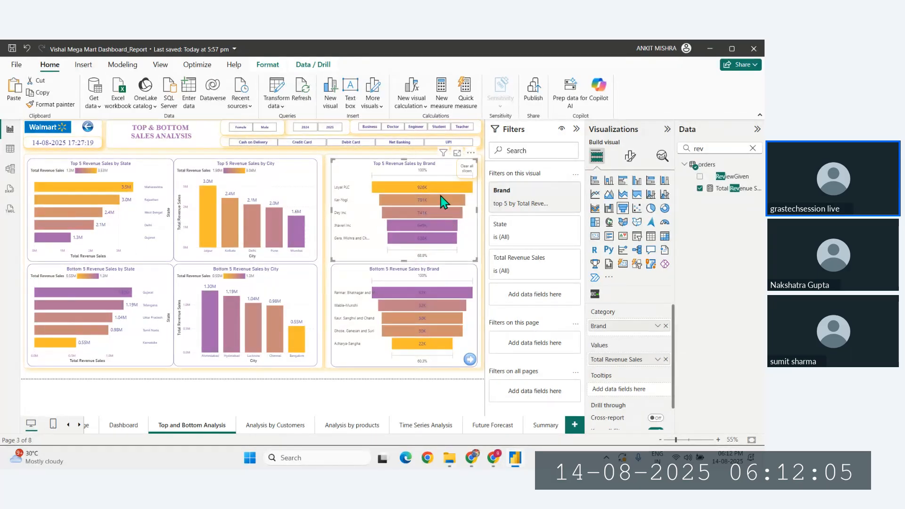
pyautogui.click(23, 264)
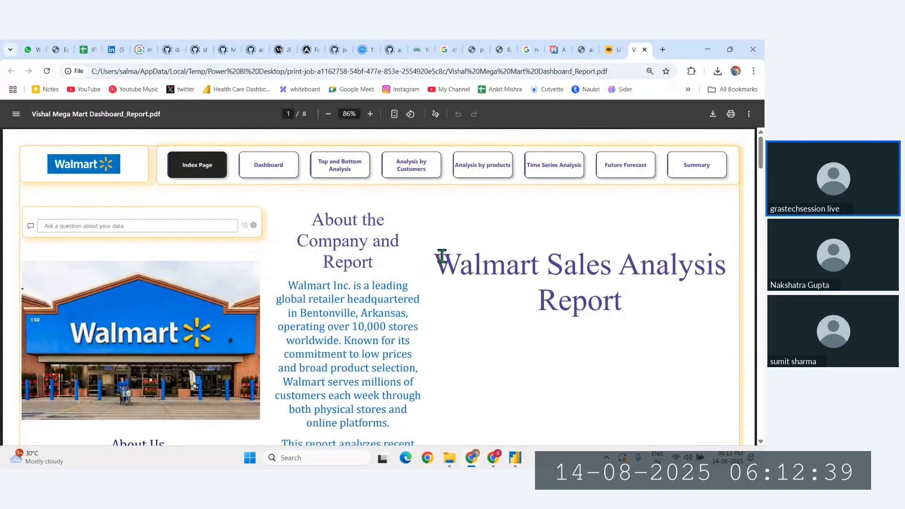
# Examine the exported Vishal Mega Mart Dashboard_Report.pdf, reviewing the index, dashboard, top and bottom analysis, and remaining pages
pyautogui.keyDown('ctrl'); pyautogui.scroll(-3, 435, 274); pyautogui.keyUp('ctrl')
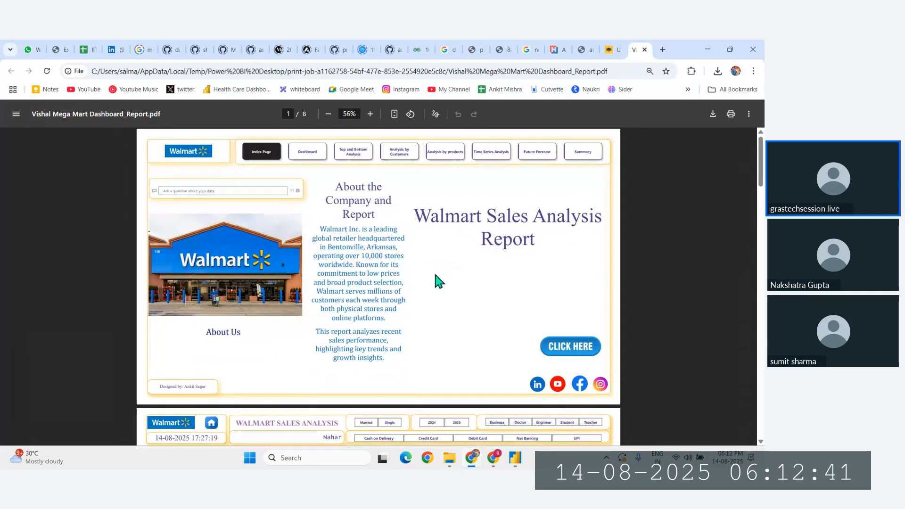
pyautogui.scroll(-3, 436, 276)
pyautogui.scroll(-10, 436, 278)
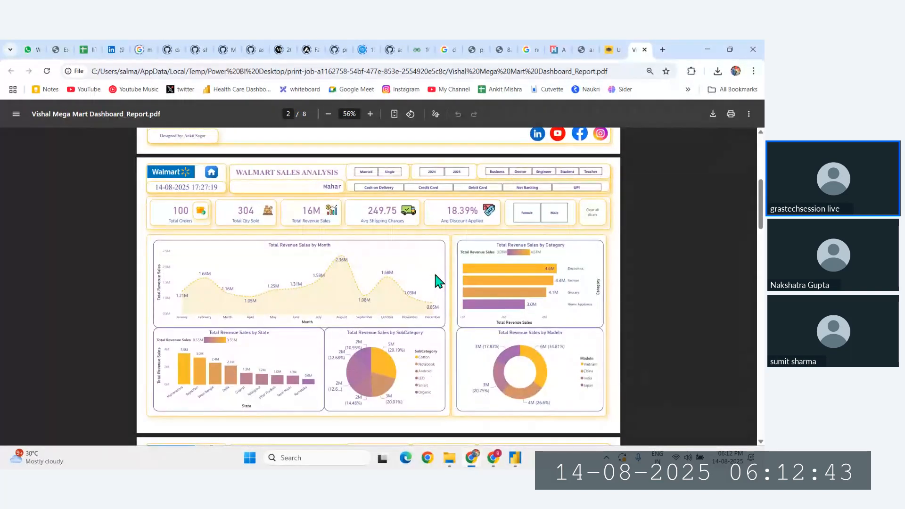
pyautogui.keyDown('ctrl'); pyautogui.scroll(-3, 437, 281); pyautogui.keyUp('ctrl')
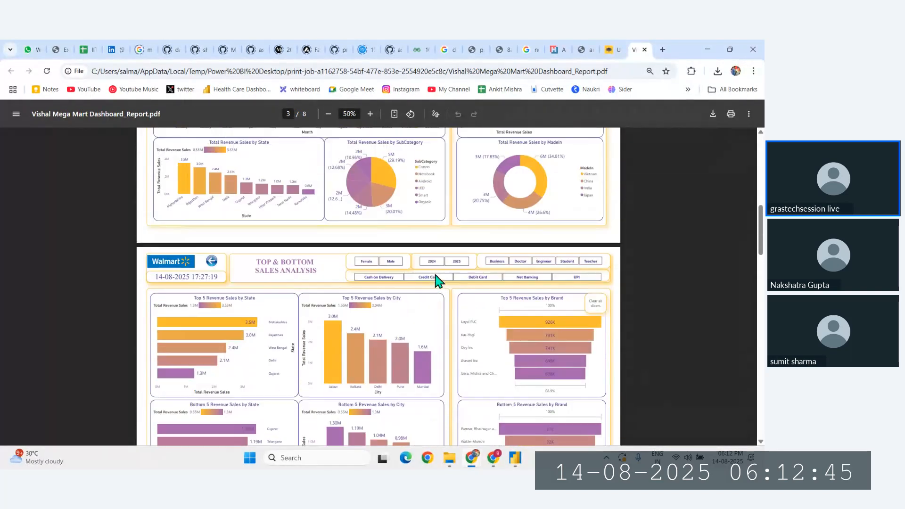
pyautogui.scroll(4, 435, 281)
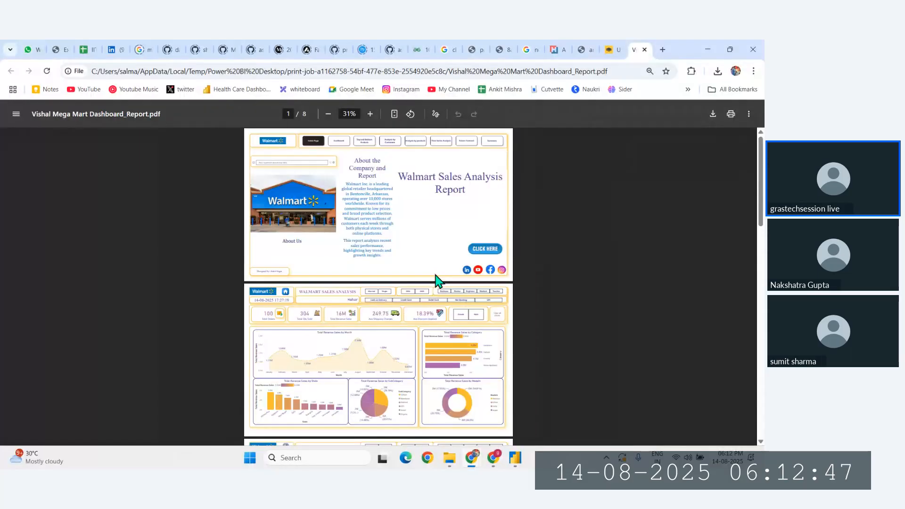
pyautogui.scroll(-4, 438, 281)
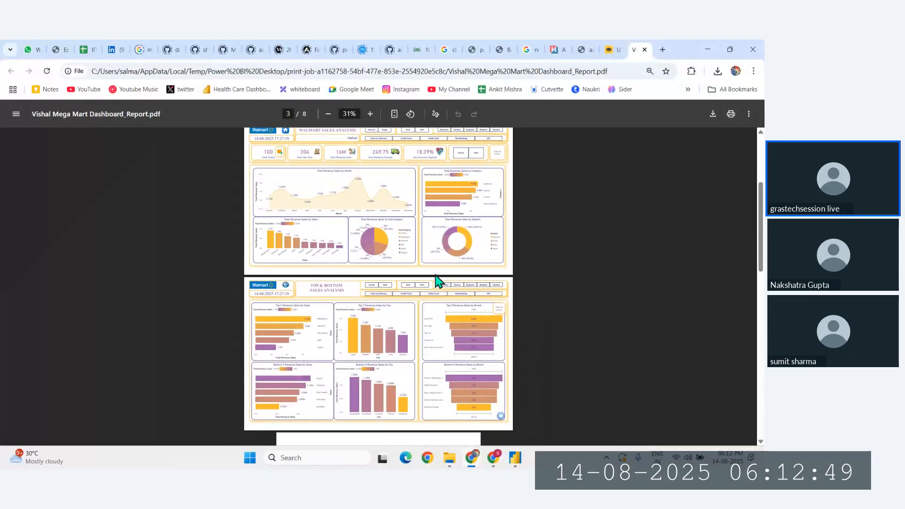
pyautogui.scroll(1, 438, 280)
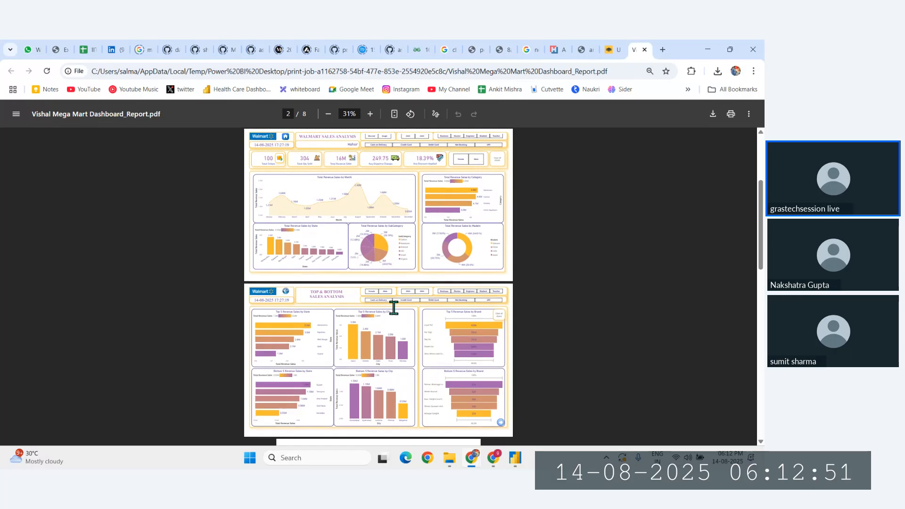
pyautogui.scroll(-1, 378, 331)
pyautogui.scroll(3, 348, 327)
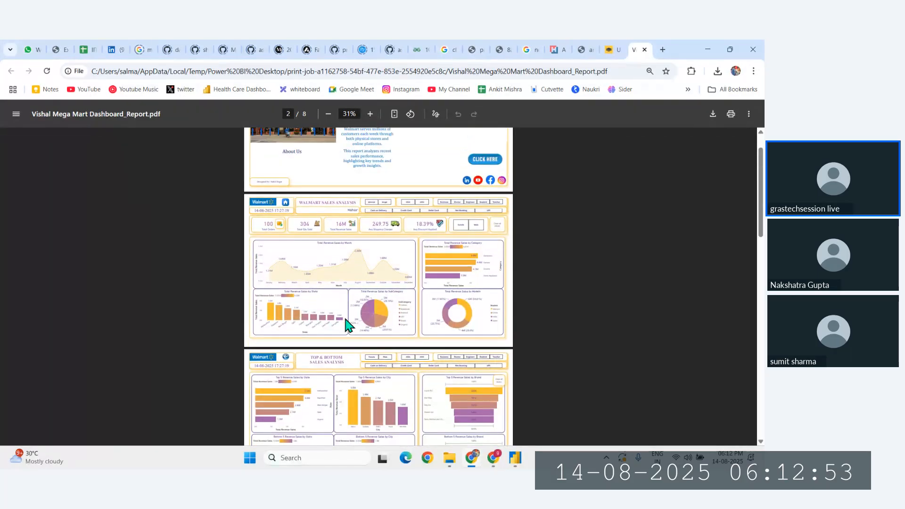
pyautogui.scroll(-4, 347, 326)
pyautogui.scroll(1, 348, 326)
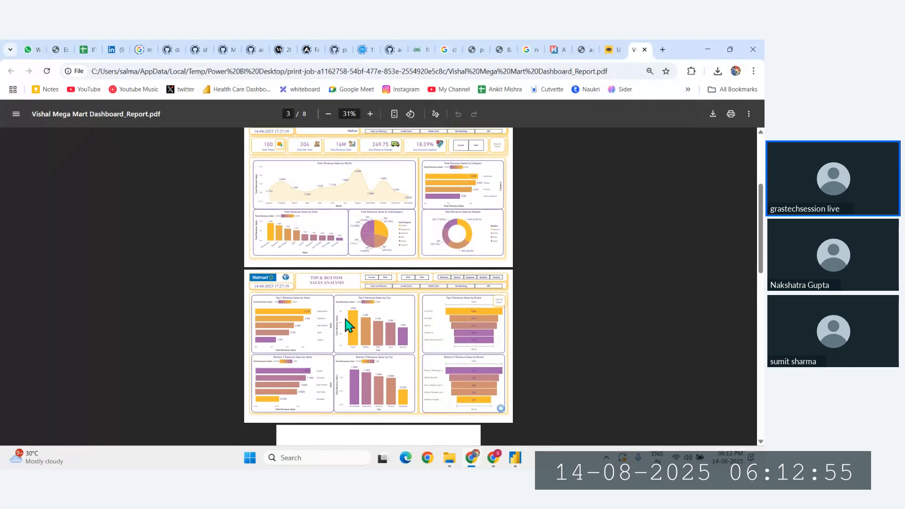
pyautogui.scroll(-1, 347, 325)
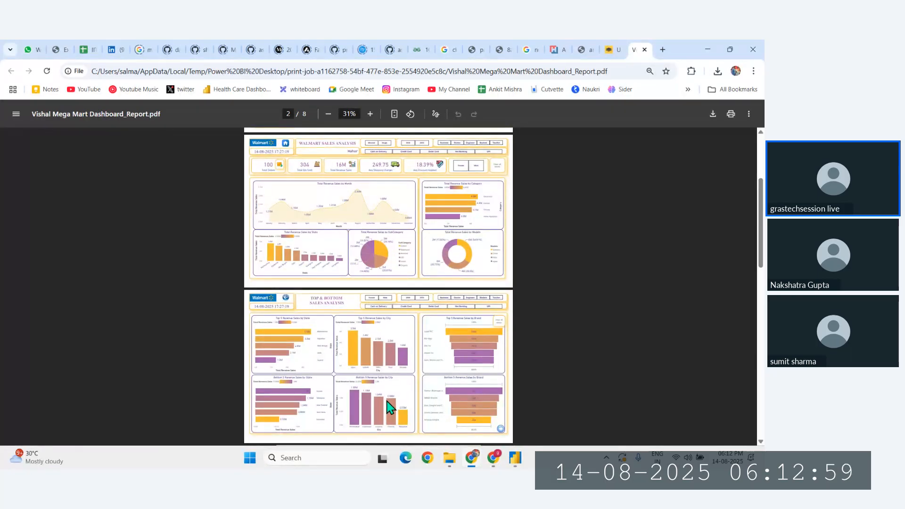
pyautogui.scroll(3, 403, 376)
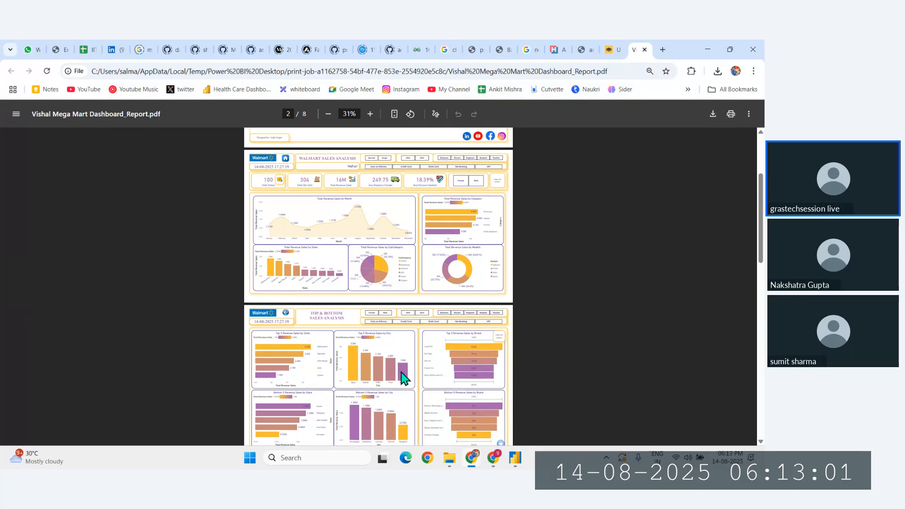
pyautogui.scroll(3, 404, 375)
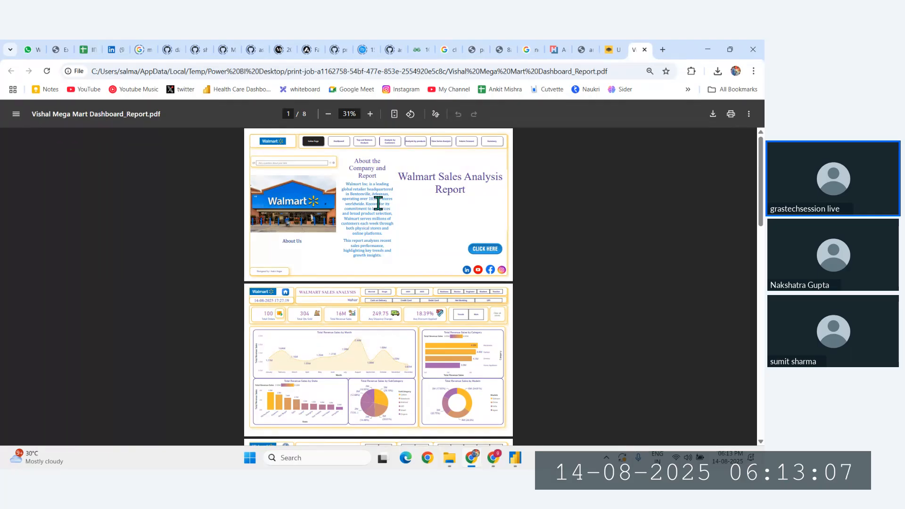
pyautogui.scroll(-1, 380, 208)
pyautogui.scroll(-3, 385, 212)
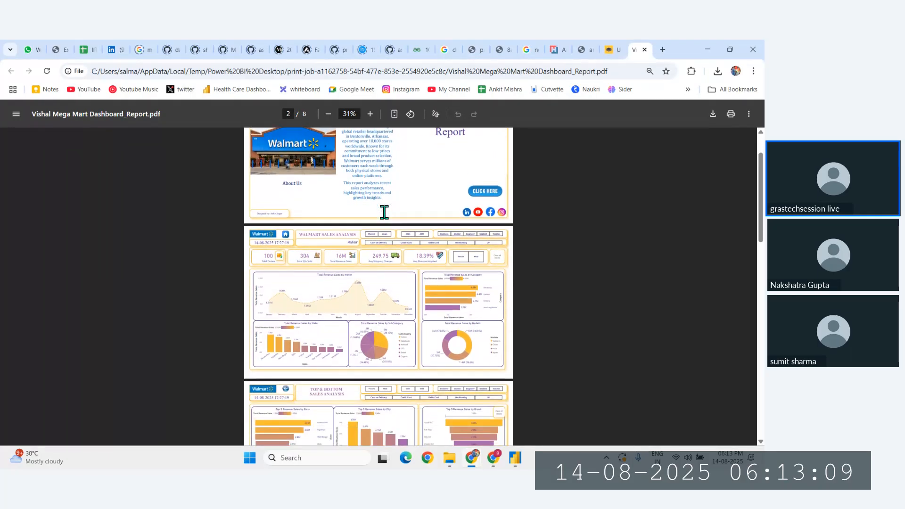
pyautogui.scroll(1, 384, 212)
pyautogui.scroll(3, 384, 212)
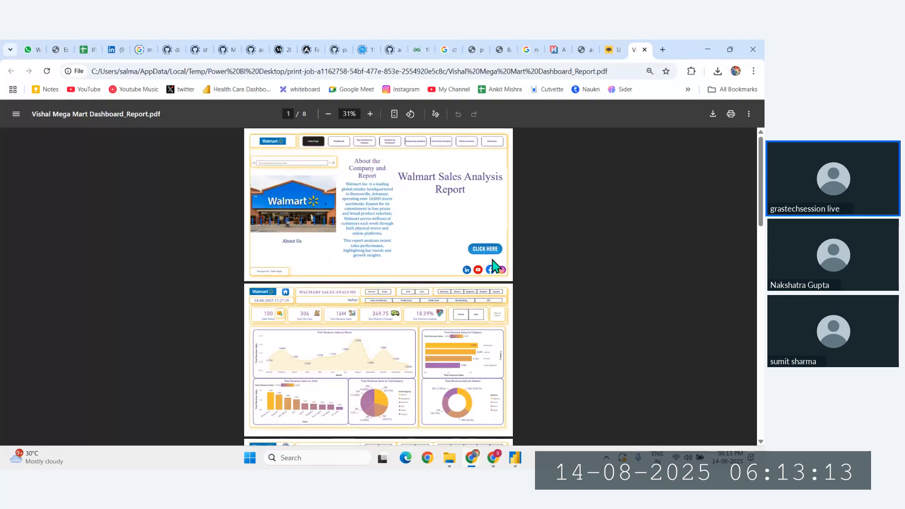
pyautogui.scroll(-3, 442, 315)
pyautogui.scroll(-15, 443, 317)
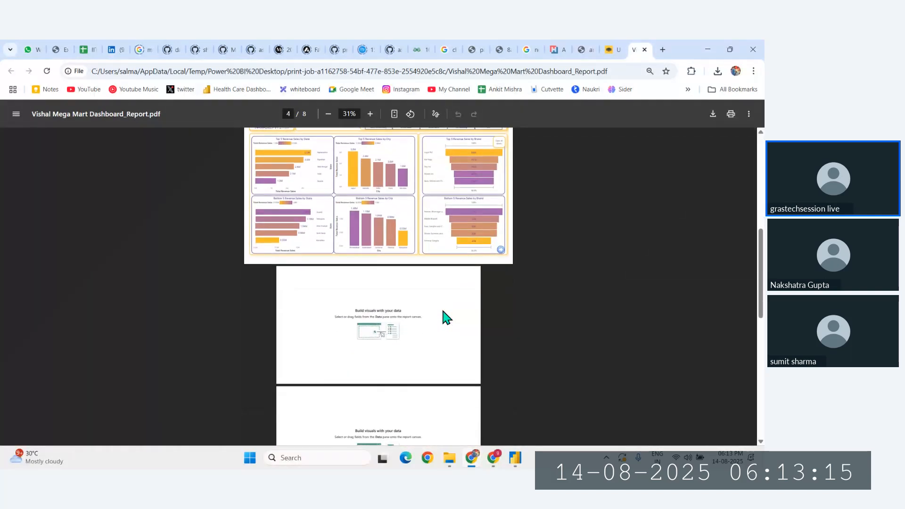
pyautogui.scroll(15, 443, 317)
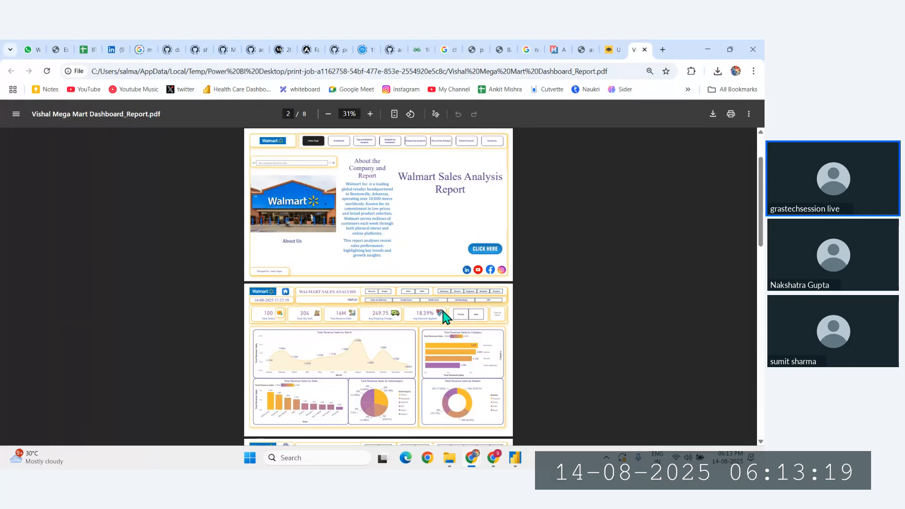
pyautogui.scroll(-15, 443, 317)
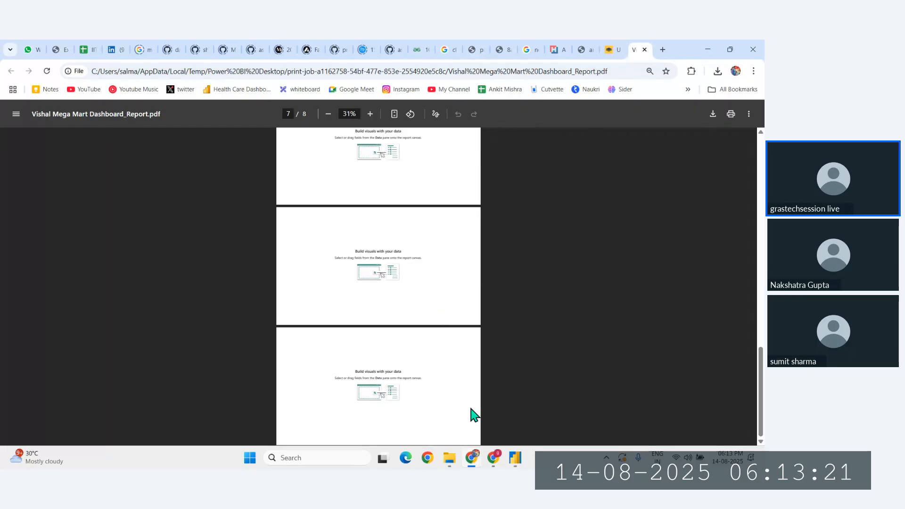
# Switch back to Power BI Desktop and open the Analysis by Customers page
pyautogui.click(515, 457)
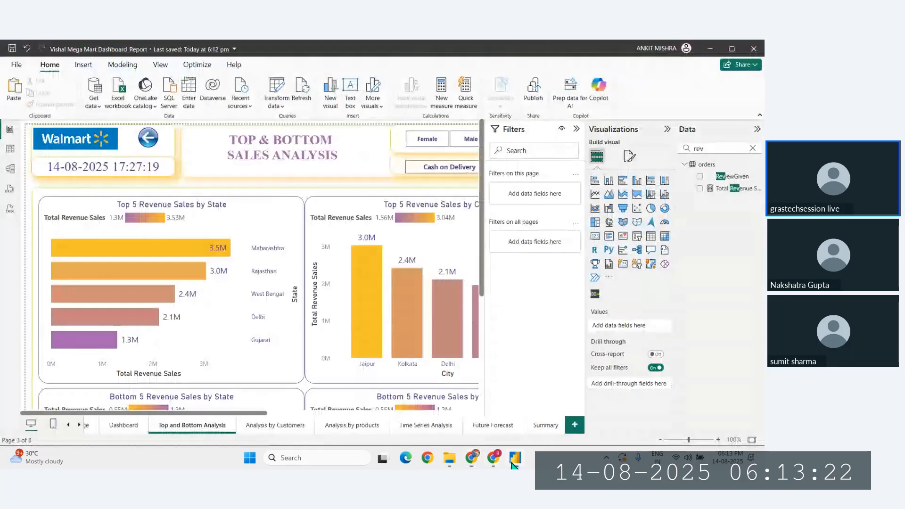
pyautogui.click(751, 440)
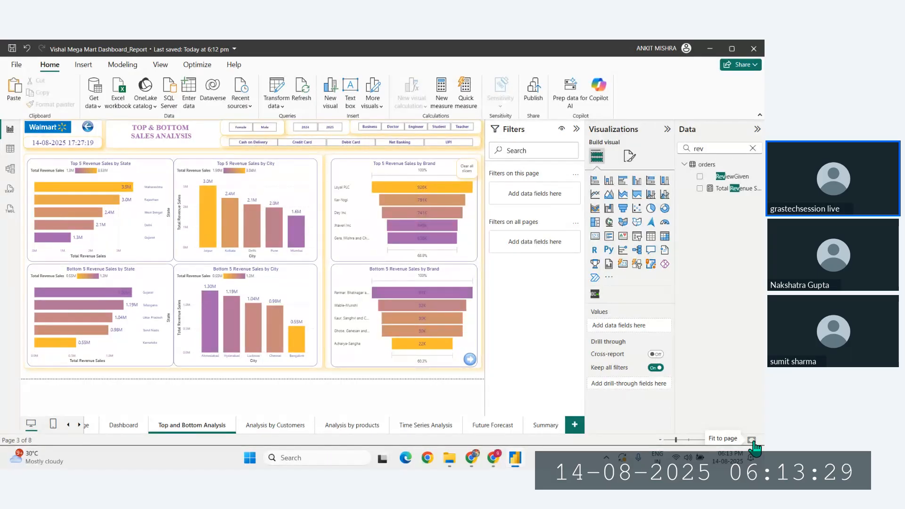
pyautogui.click(286, 426)
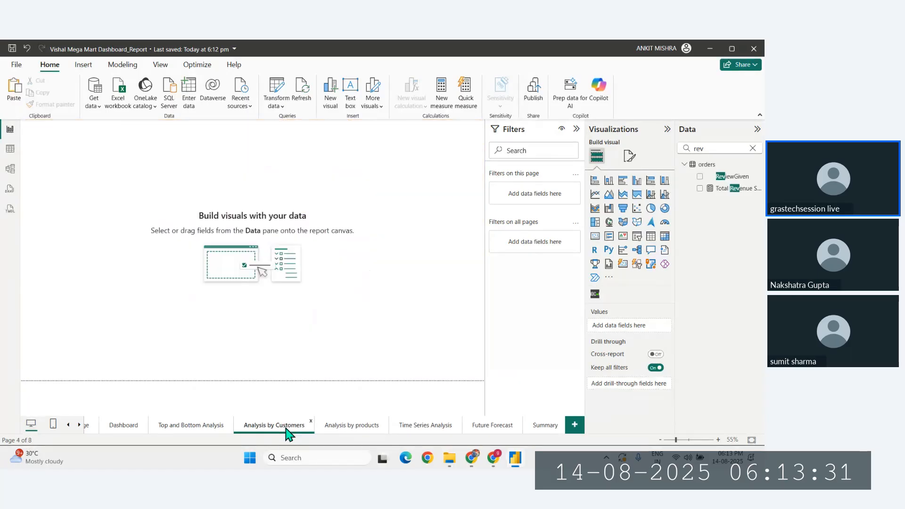
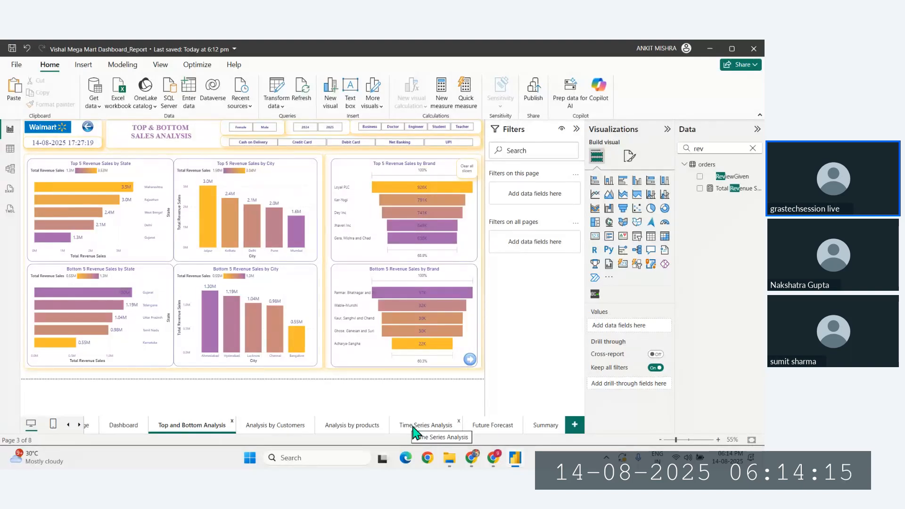
# Delete the blank Analysis by Customers page from the report
pyautogui.click(290, 429)
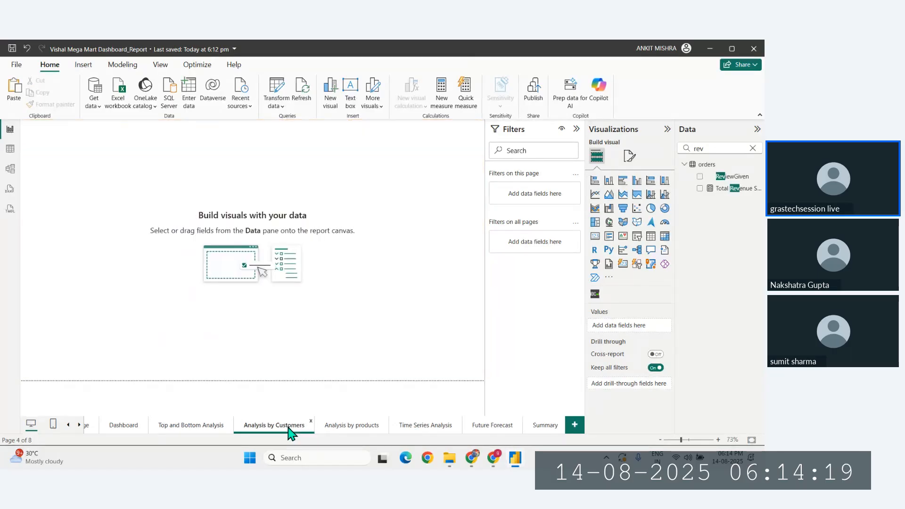
pyautogui.click(311, 421)
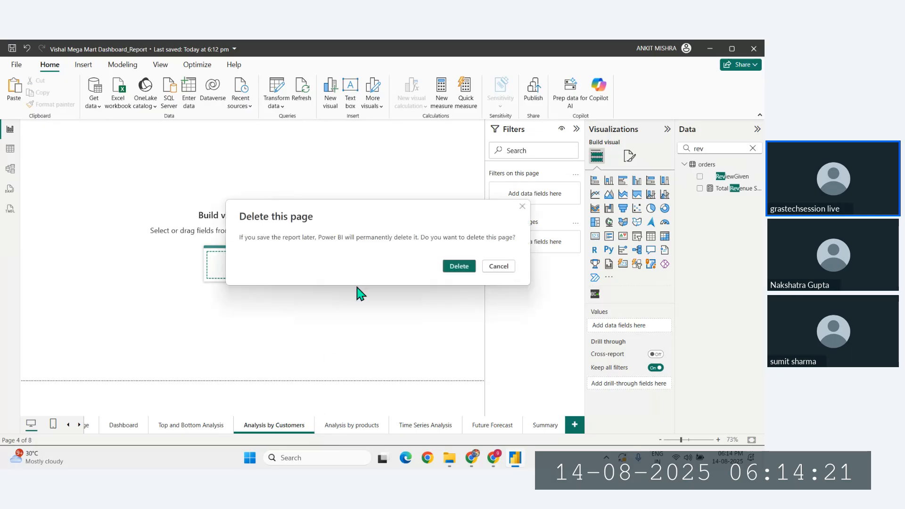
pyautogui.click(464, 266)
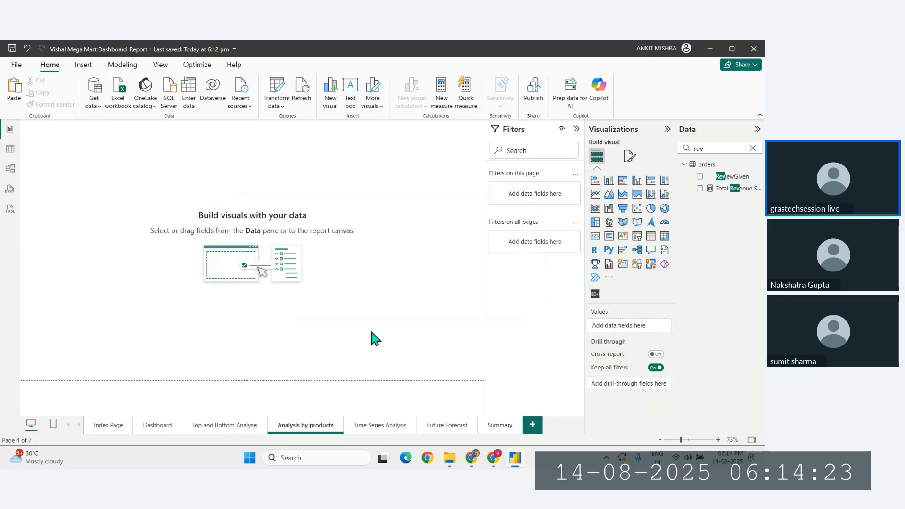
# Duplicate the Top and Bottom Analysis page and move the copy directly after the original
pyautogui.click(224, 426)
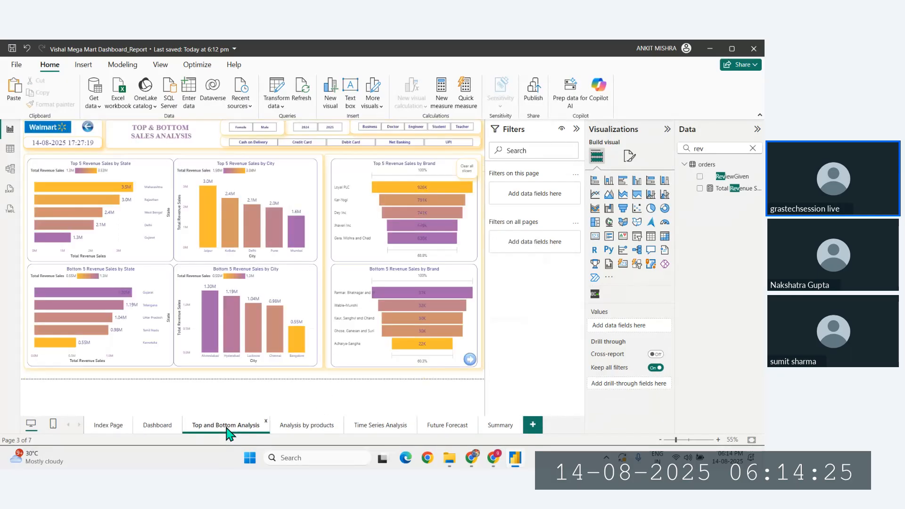
pyautogui.rightClick(228, 430)
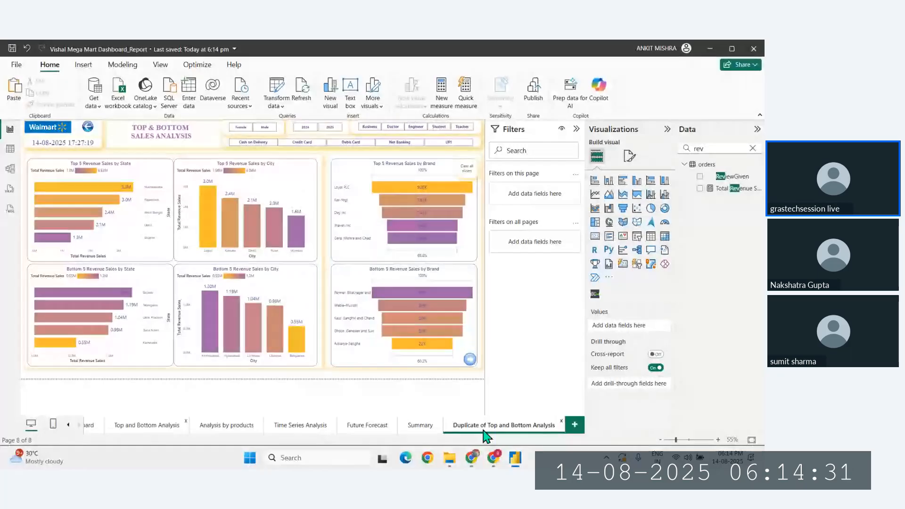
pyautogui.moveTo(484, 429); pyautogui.dragTo(209, 433)
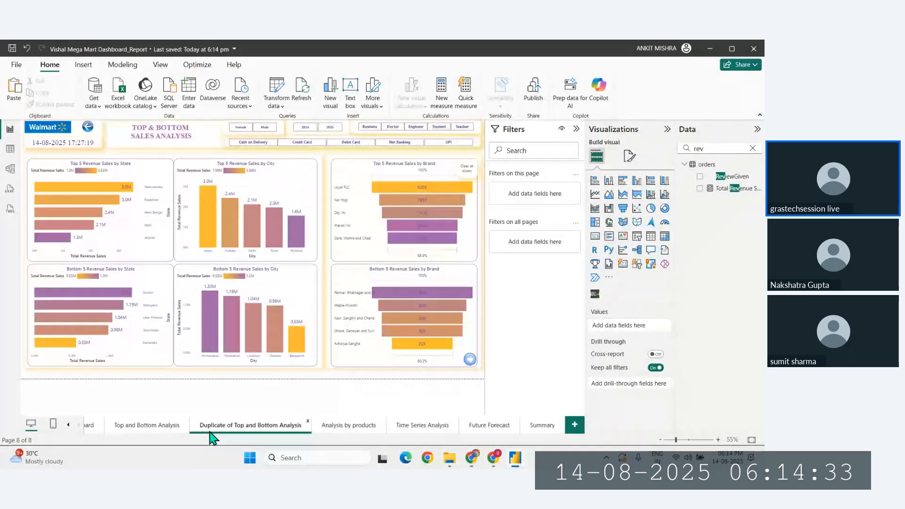
# Rename the duplicated page as Analysis By Customers
pyautogui.doubleClick(245, 426)
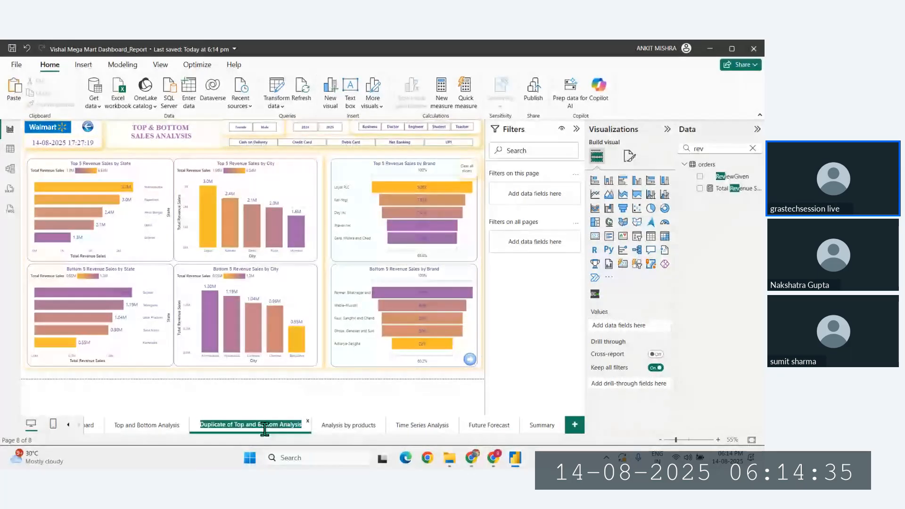
pyautogui.press('BackSpace')
pyautogui.write('Analy')
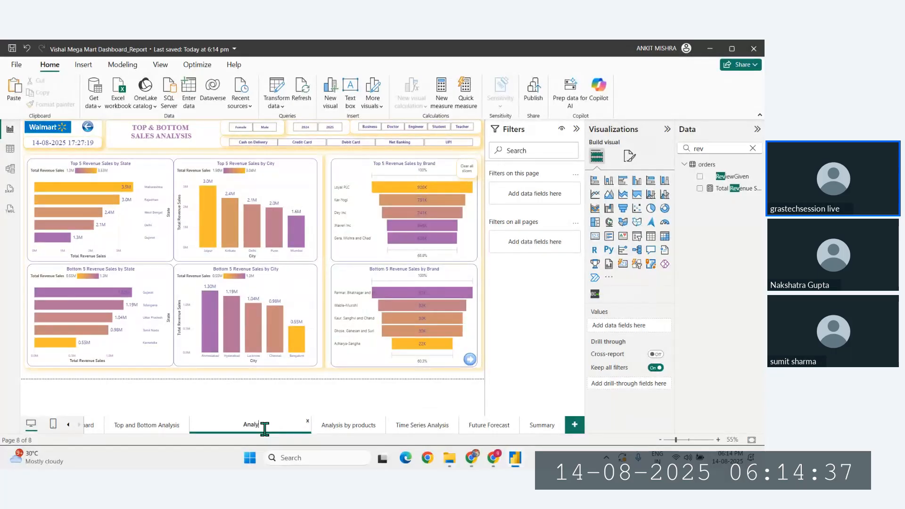
pyautogui.write('sis By Customers')
pyautogui.press('Return')
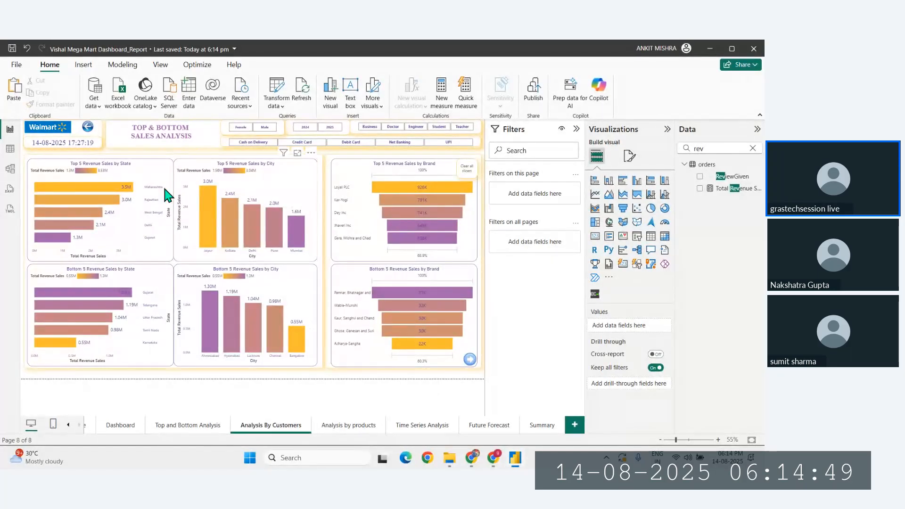
# Delete all six top and bottom 5 revenue charts for state, city and brand from the Analysis By Customers page
pyautogui.click(93, 152)
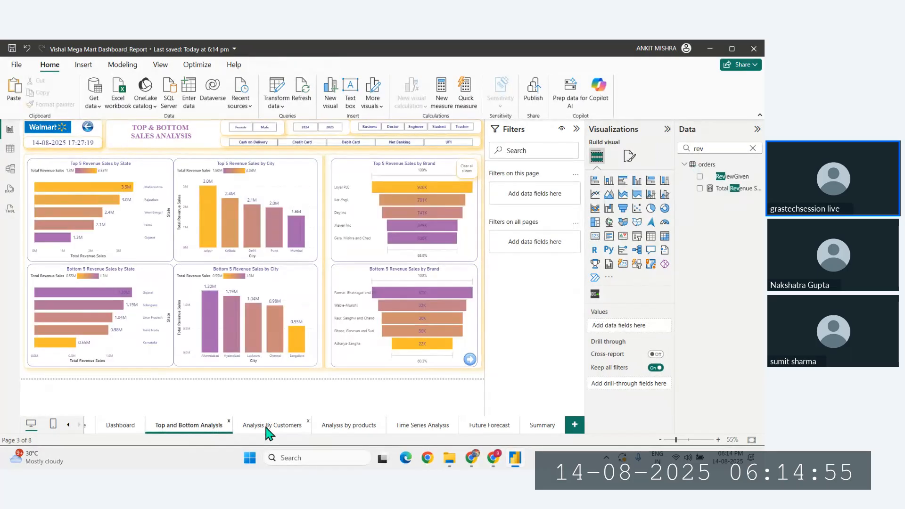
pyautogui.click(269, 427)
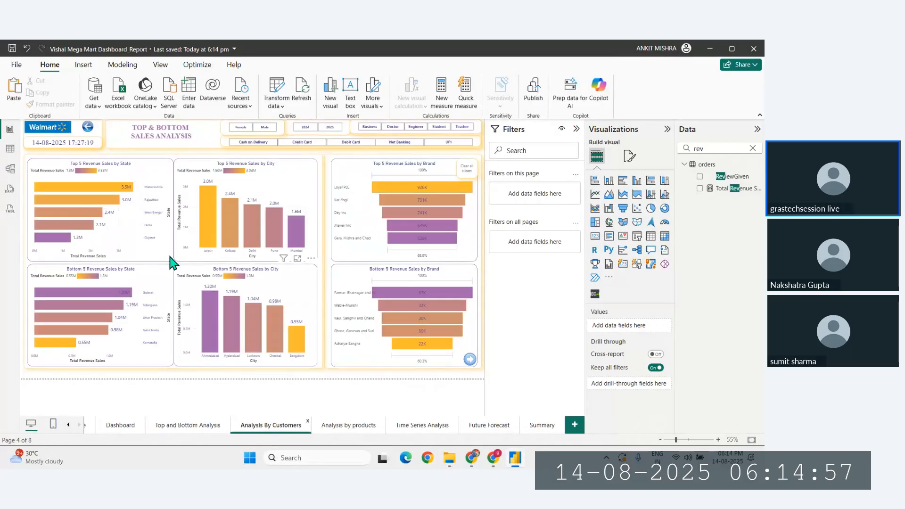
pyautogui.click(160, 224)
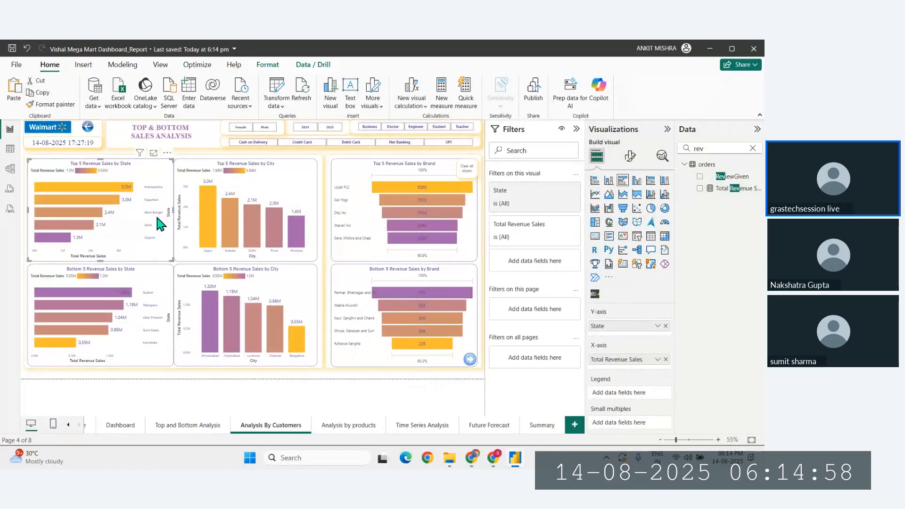
pyautogui.keyDown('ctrl'); pyautogui.click(159, 277); pyautogui.keyUp('ctrl')
pyautogui.keyDown('ctrl'); pyautogui.click(282, 293); pyautogui.keyUp('ctrl')
pyautogui.keyDown('ctrl'); pyautogui.click(370, 283); pyautogui.keyUp('ctrl')
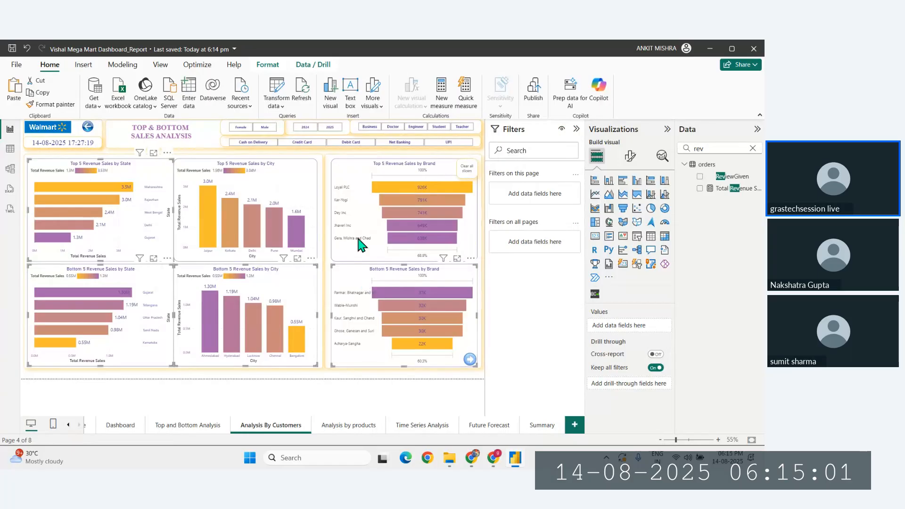
pyautogui.keyDown('ctrl'); pyautogui.click(363, 233); pyautogui.keyUp('ctrl')
pyautogui.keyDown('ctrl'); pyautogui.click(304, 183); pyautogui.keyUp('ctrl')
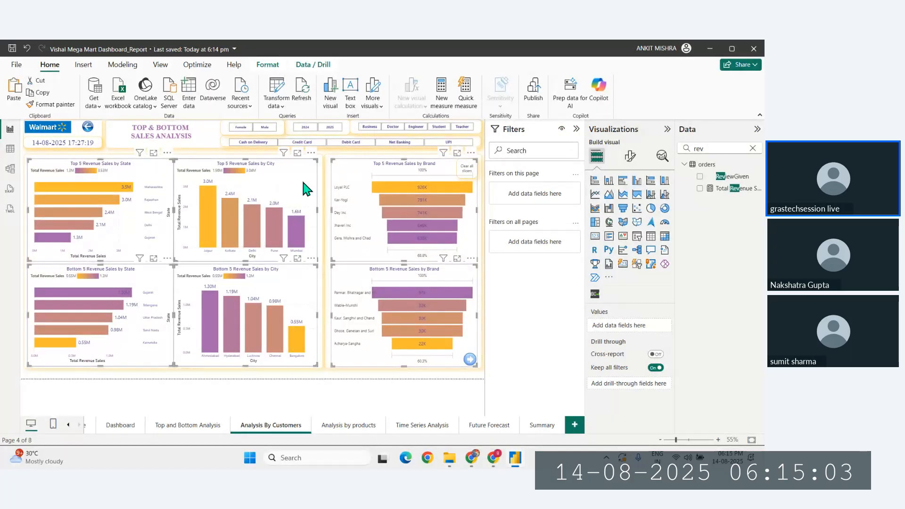
pyautogui.press('Delete')
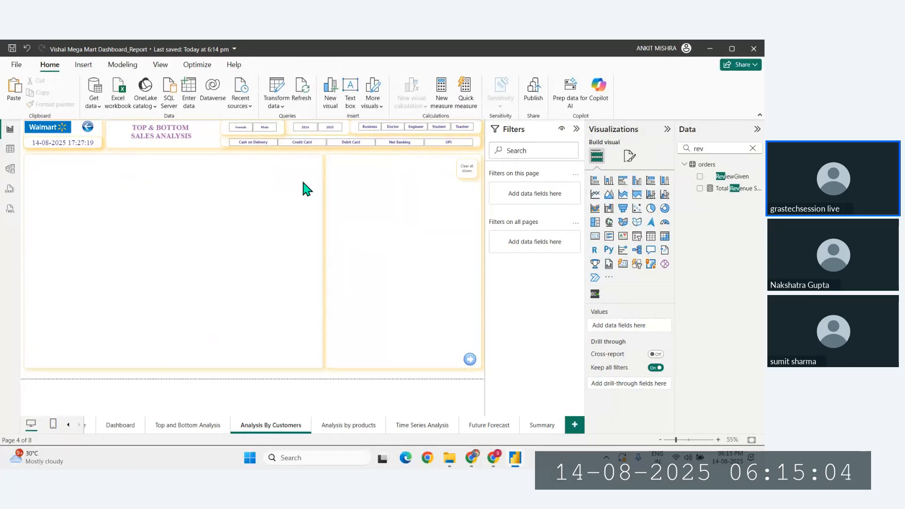
# Lower the top edges of both background shapes equally to free a strip for cards below the header
pyautogui.click(259, 198)
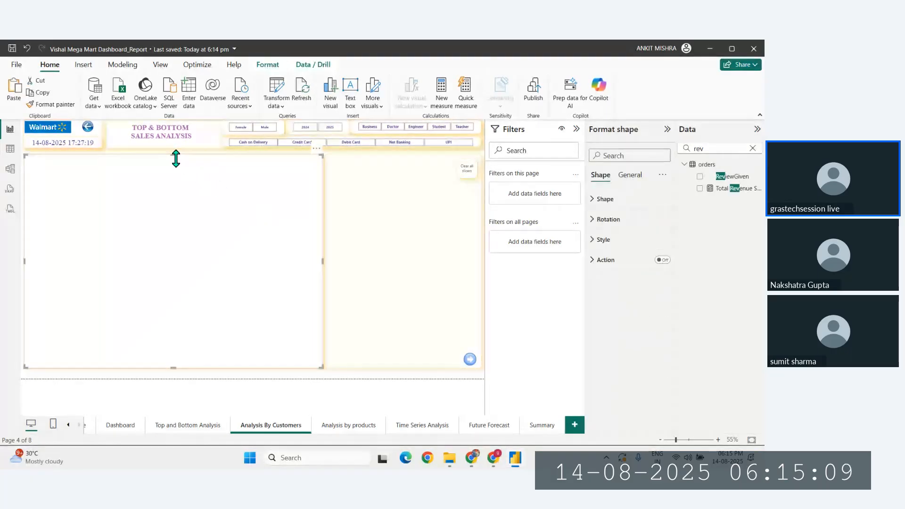
pyautogui.moveTo(176, 156); pyautogui.dragTo(176, 190)
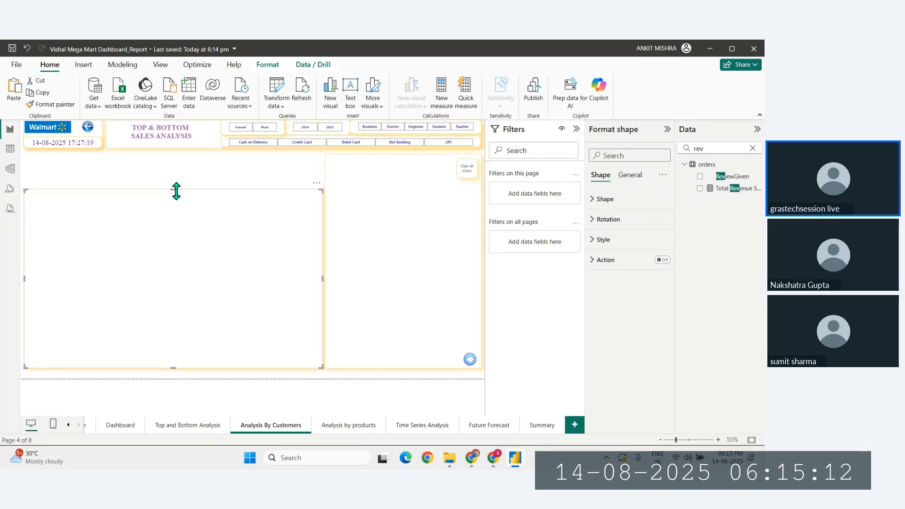
pyautogui.click(349, 202)
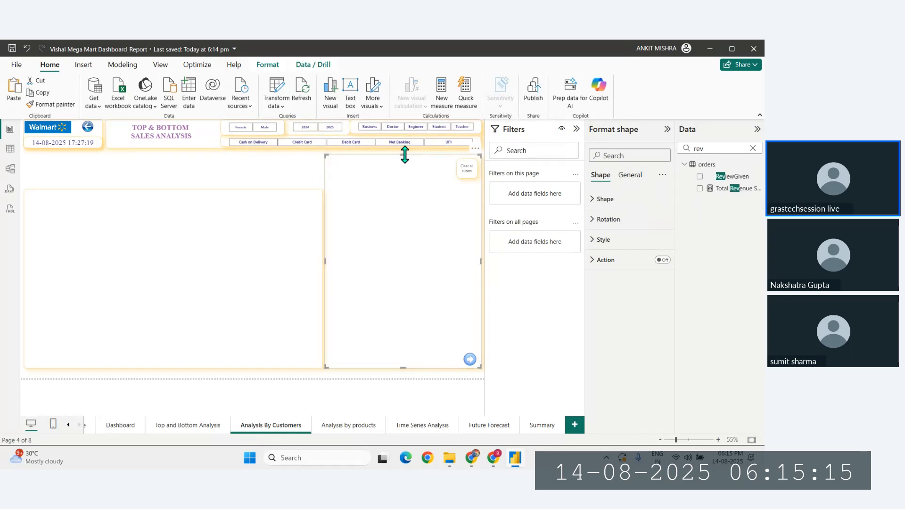
pyautogui.moveTo(404, 156); pyautogui.dragTo(403, 189)
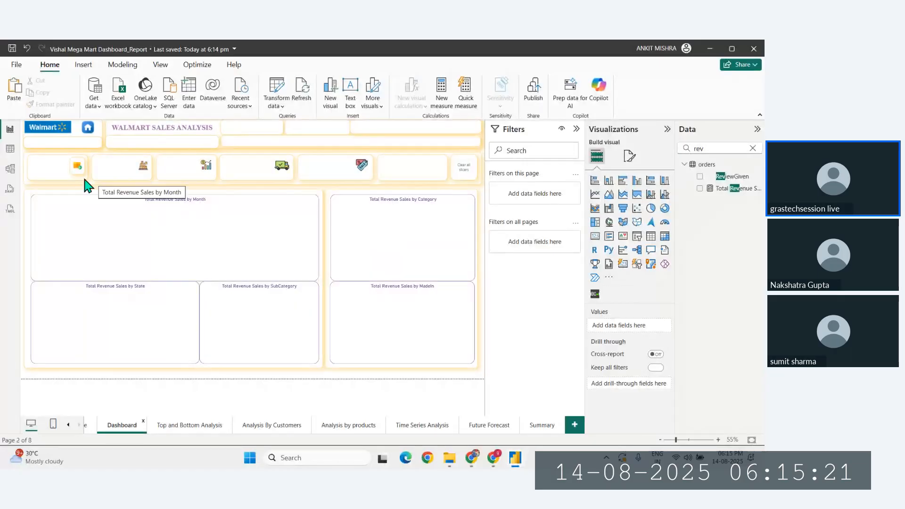
# Copy the long background strip behind the Dashboard's KPI cards onto the Analysis By Customers page
pyautogui.click(31, 183)
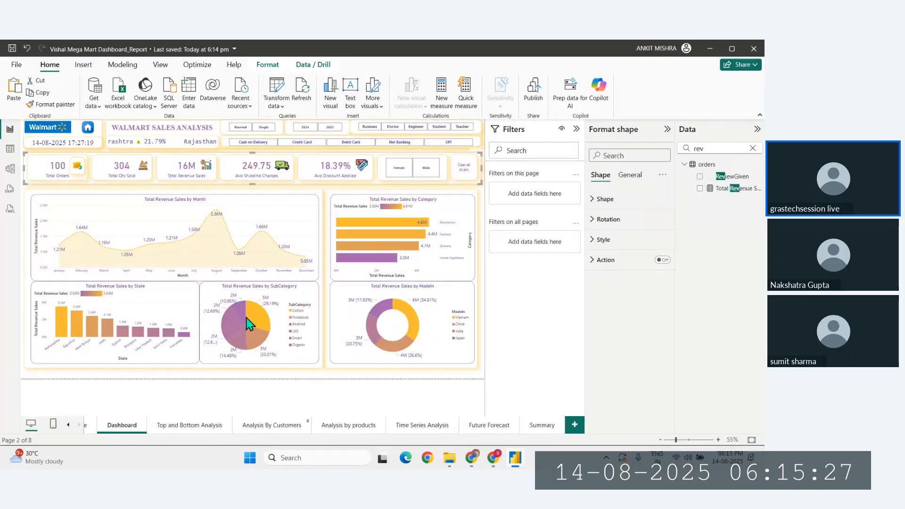
pyautogui.click(241, 245)
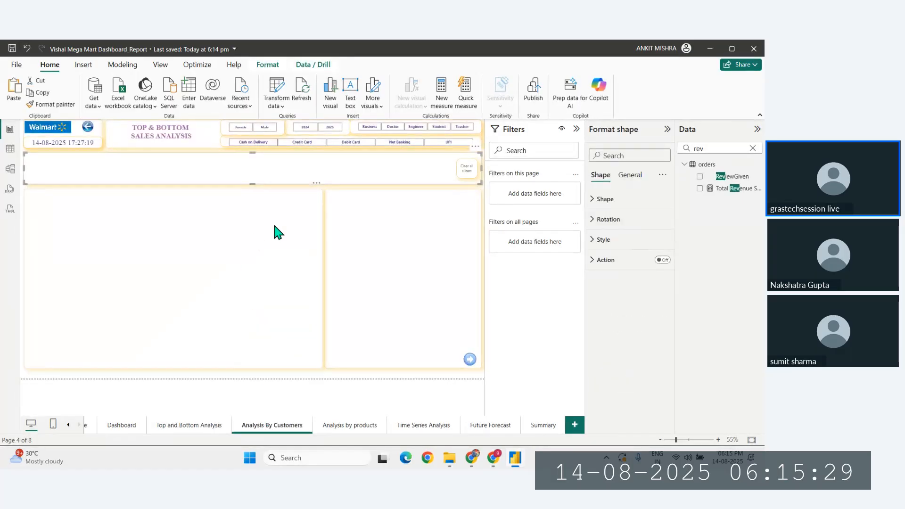
pyautogui.click(9, 189)
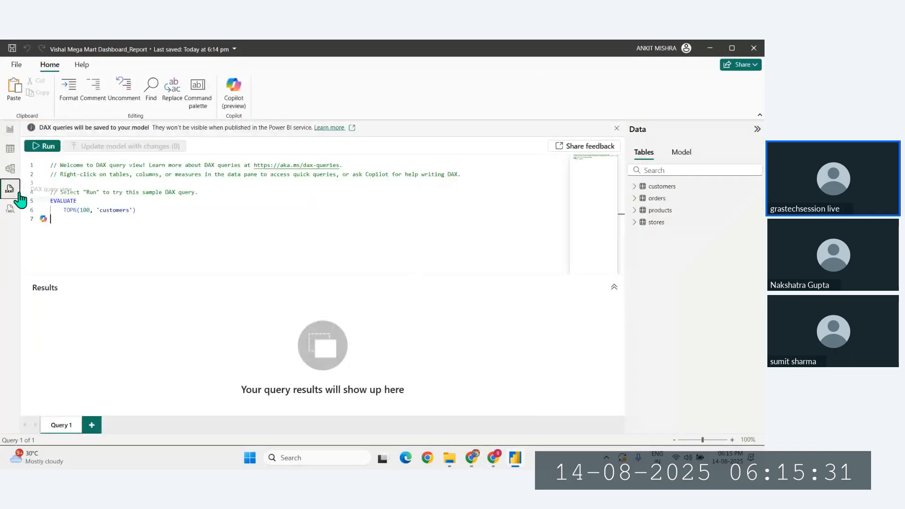
pyautogui.click(8, 130)
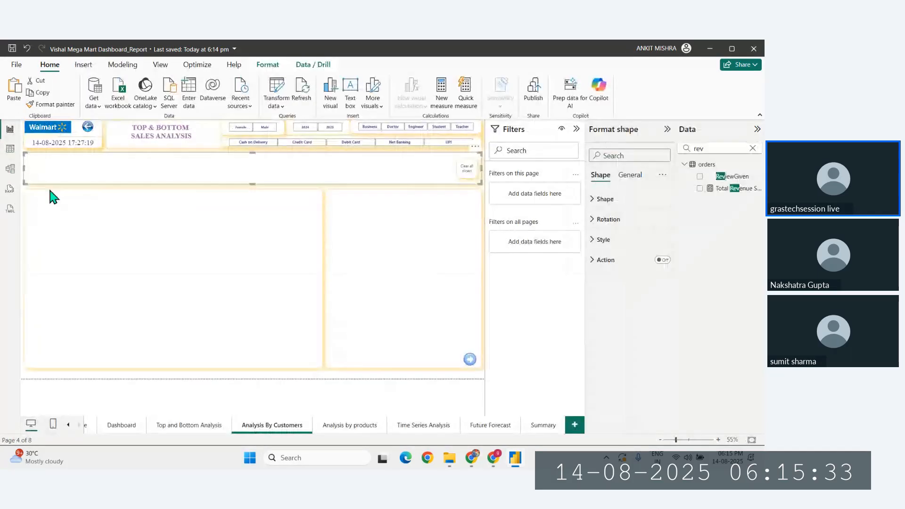
pyautogui.click(22, 188)
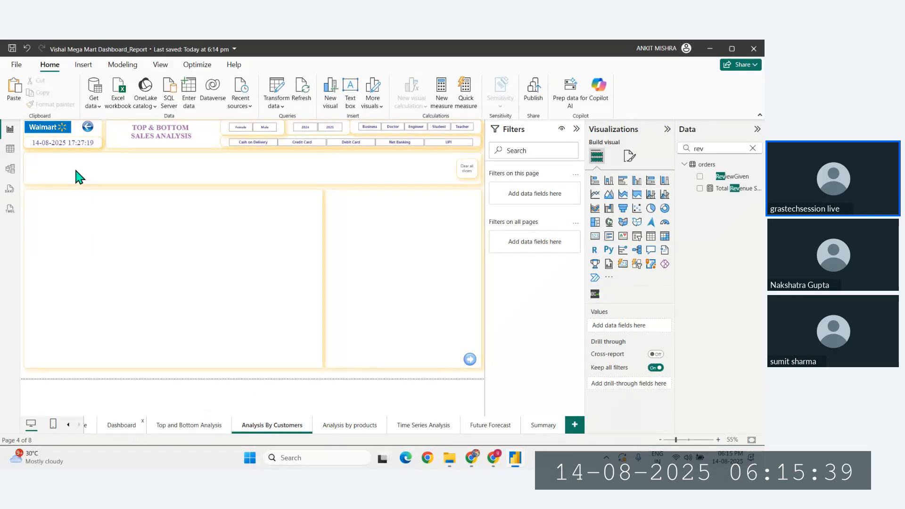
# Copy the Total Orders card with its icon from the Dashboard onto the Analysis By Customers page
pyautogui.click(36, 169)
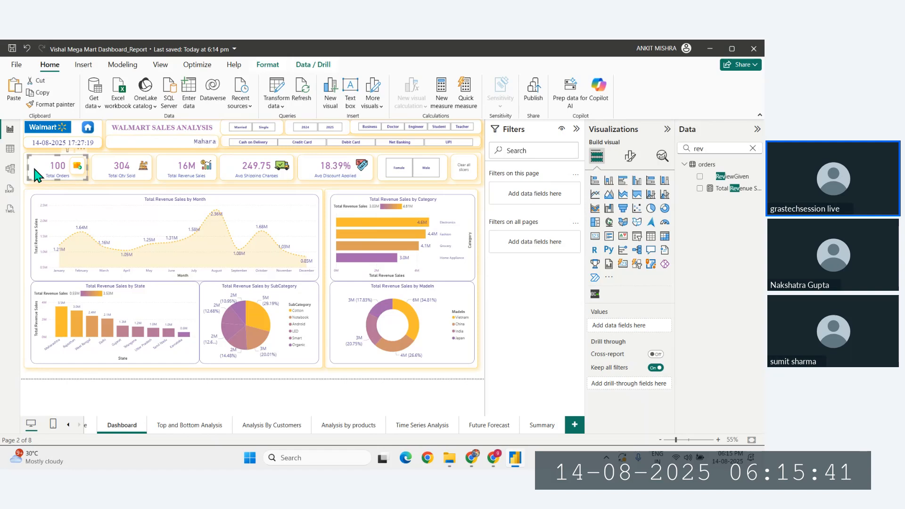
pyautogui.click(281, 426)
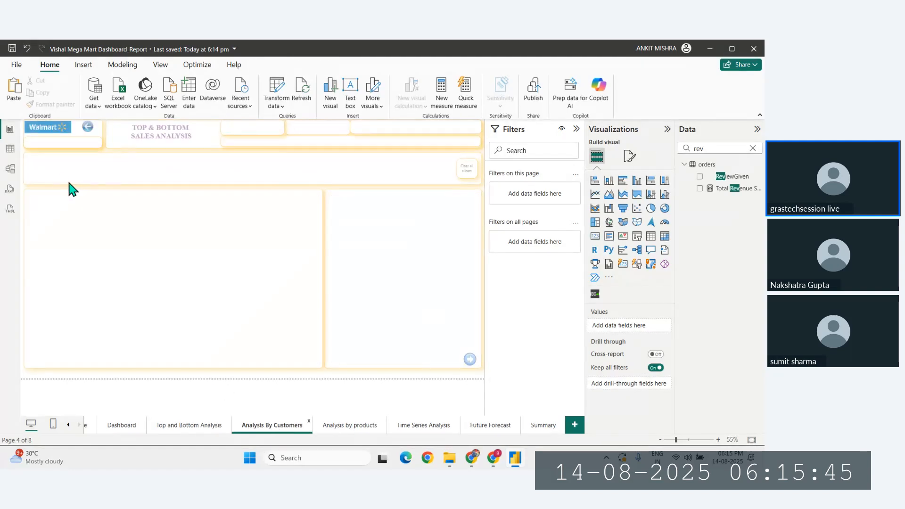
pyautogui.hotkey('ctrl', 'v')
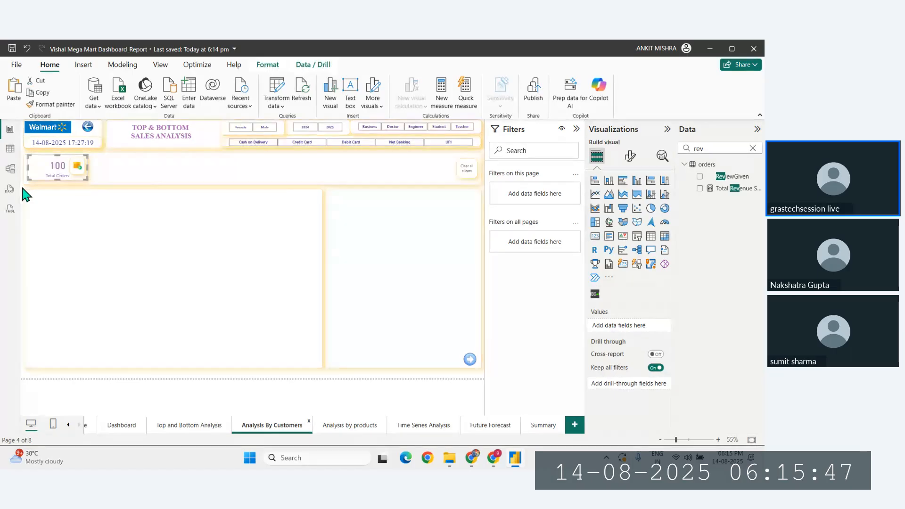
# Clear the data field search and narrow the wide background shape to roughly half its width from its right edge
pyautogui.click(753, 149)
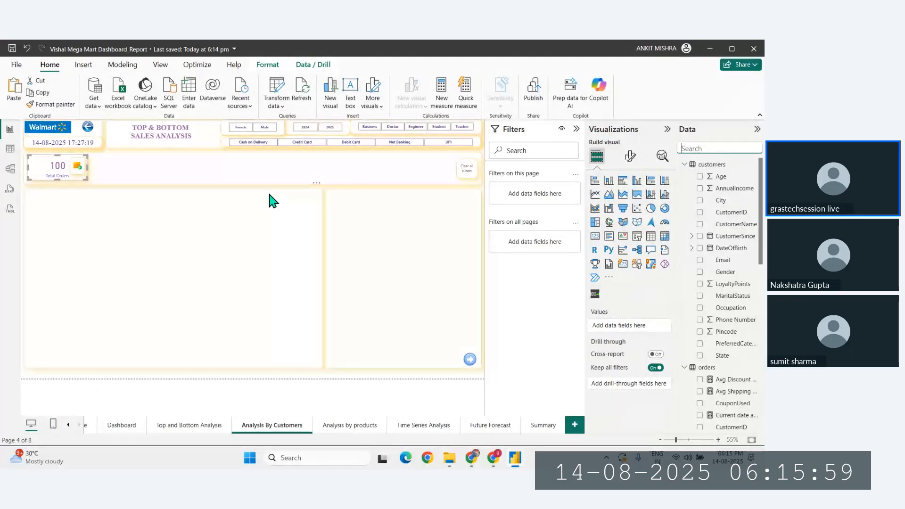
pyautogui.click(270, 237)
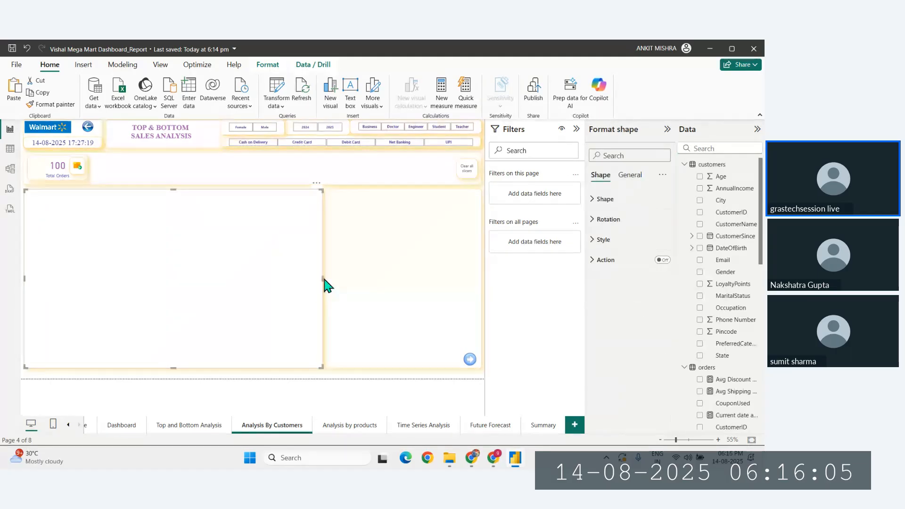
pyautogui.moveTo(323, 278); pyautogui.dragTo(181, 277)
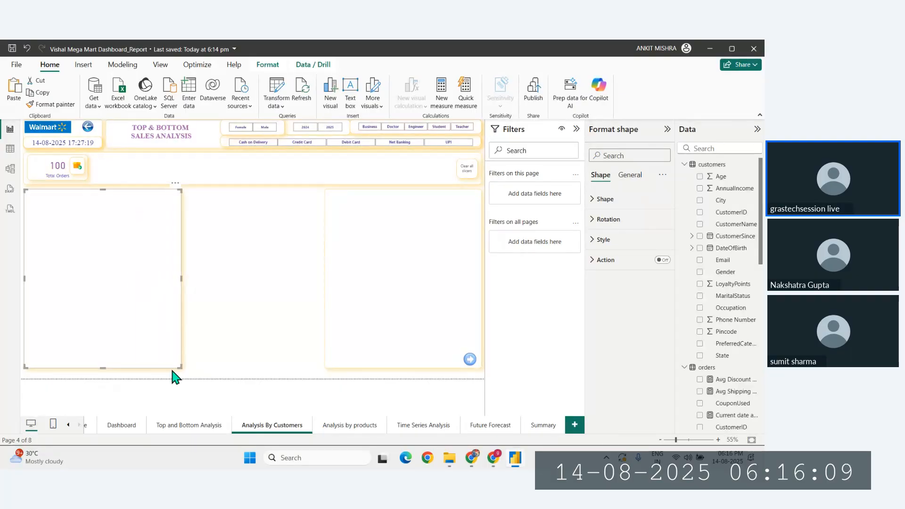
pyautogui.click(202, 426)
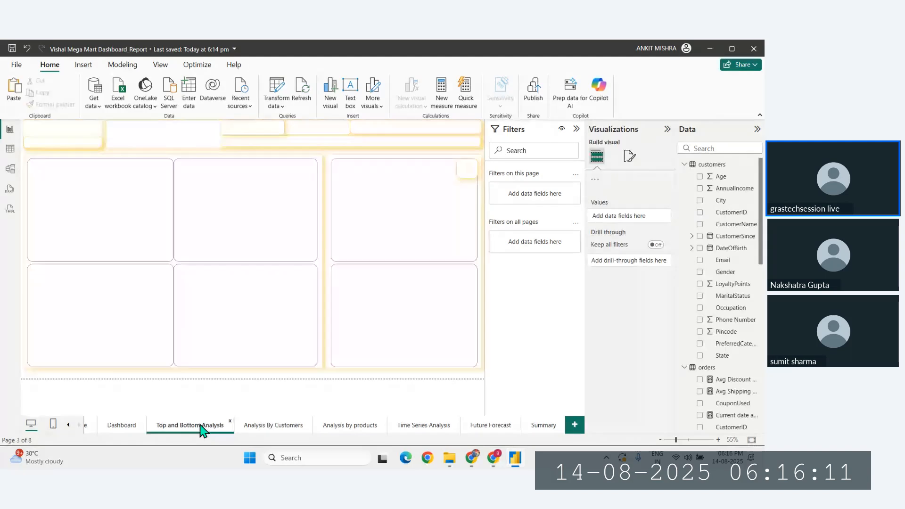
pyautogui.click(255, 431)
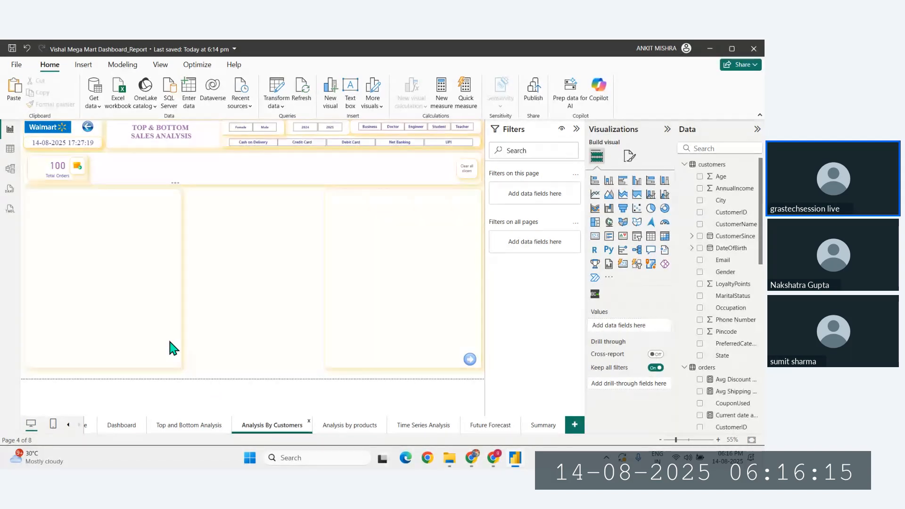
pyautogui.click(156, 333)
pyautogui.click(205, 379)
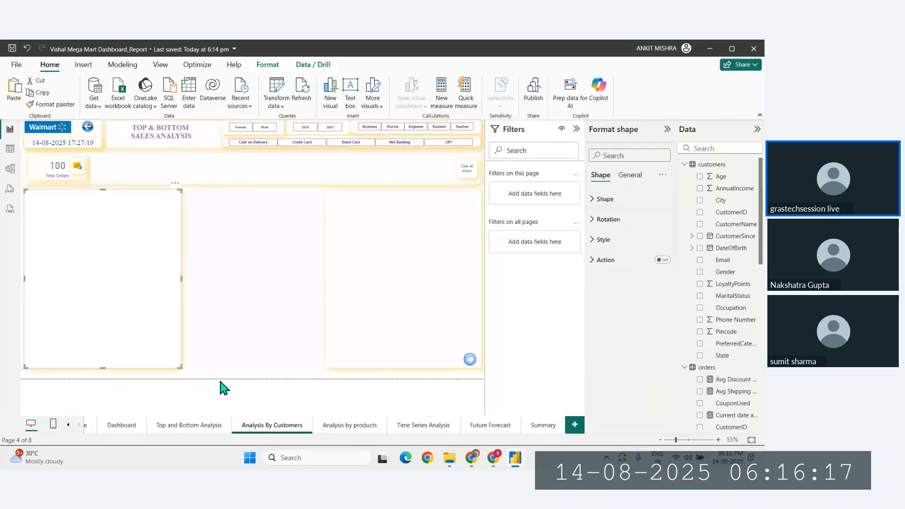
pyautogui.click(204, 425)
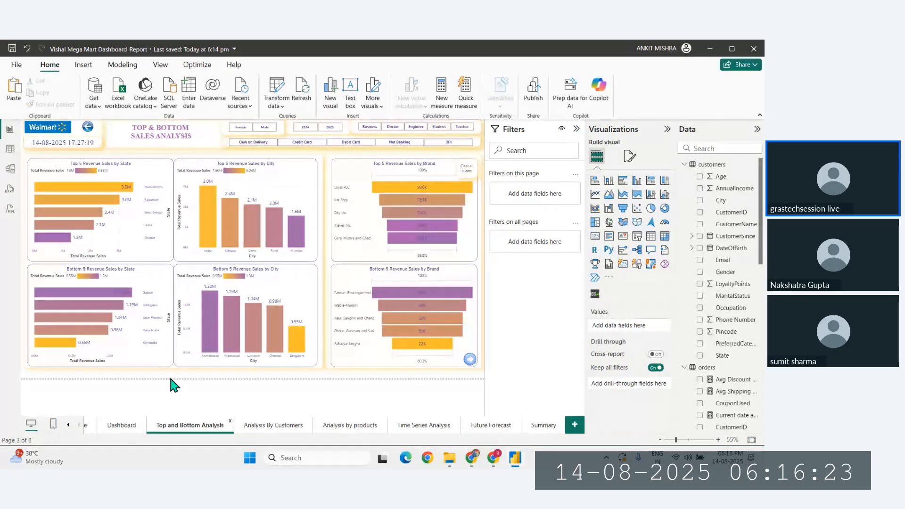
pyautogui.click(122, 425)
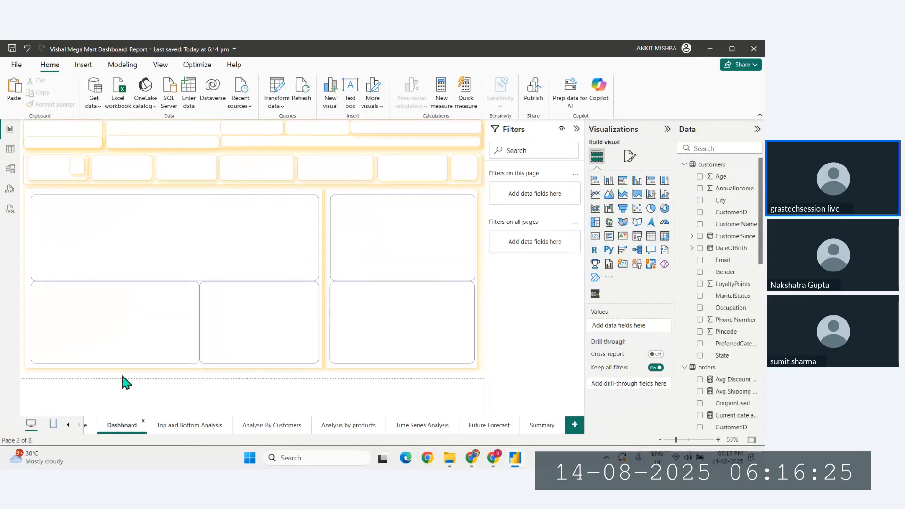
# On the Analysis By Customers page, narrow the first large background shape and widen the second one until only a small gap separates them
pyautogui.click(269, 425)
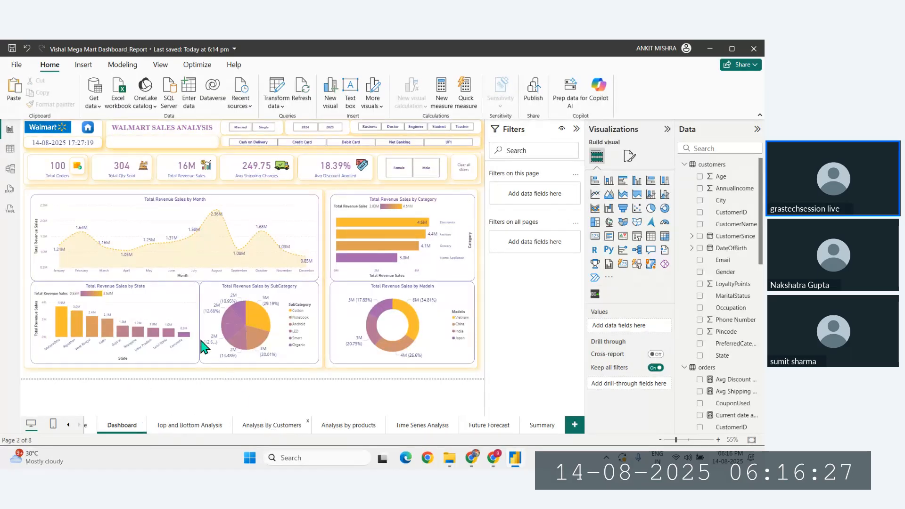
pyautogui.click(157, 334)
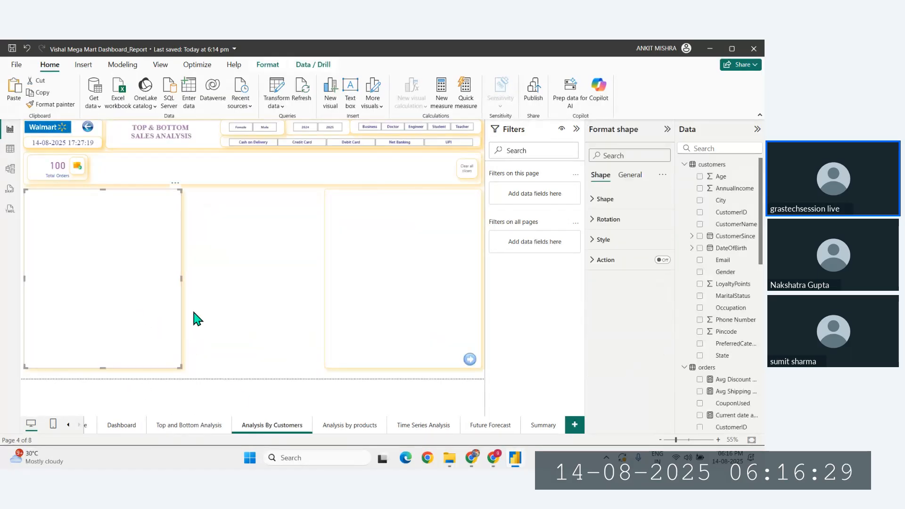
pyautogui.moveTo(178, 279); pyautogui.dragTo(159, 287)
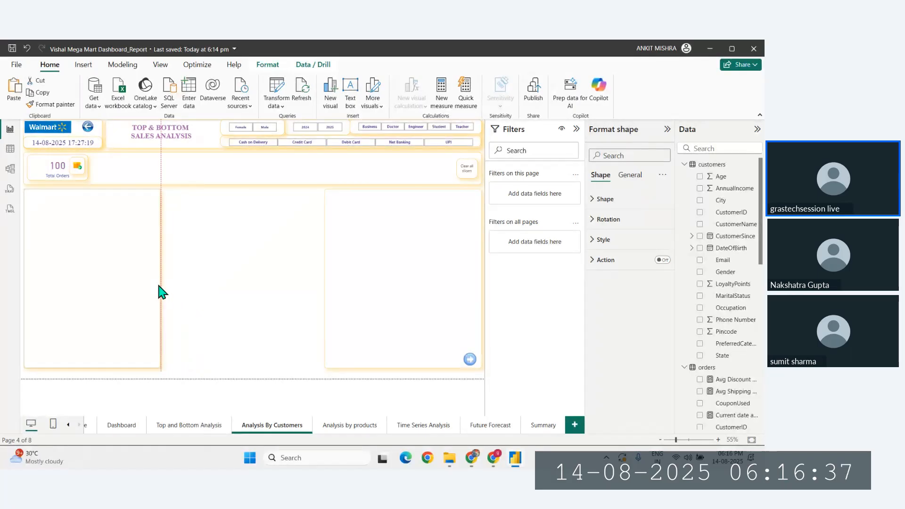
pyautogui.click(363, 276)
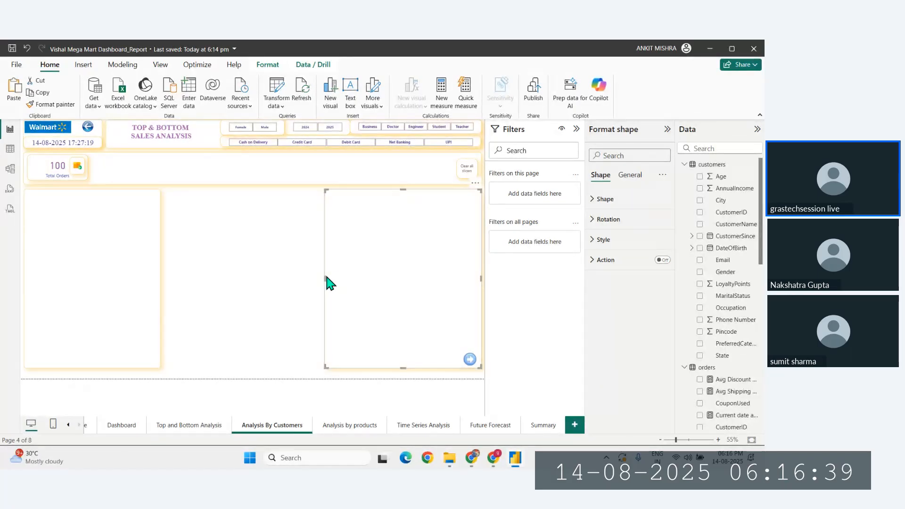
pyautogui.moveTo(325, 276); pyautogui.dragTo(166, 281)
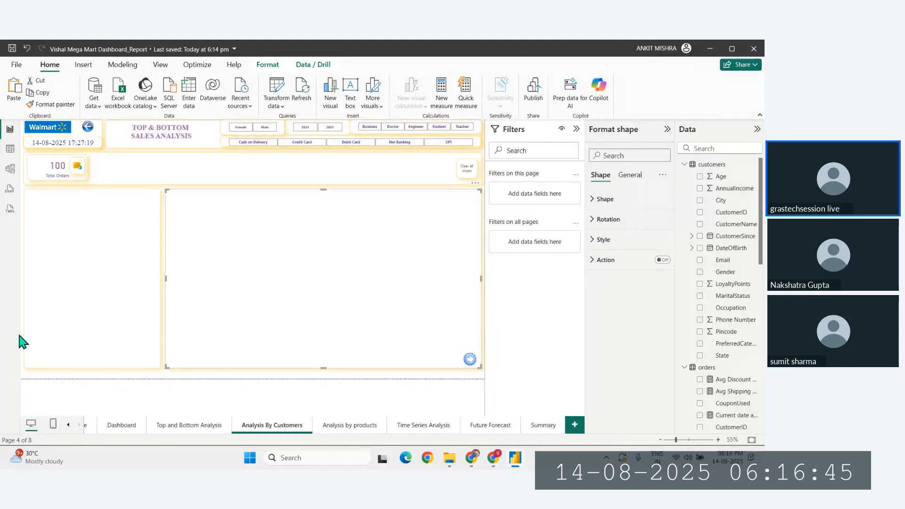
pyautogui.click(26, 379)
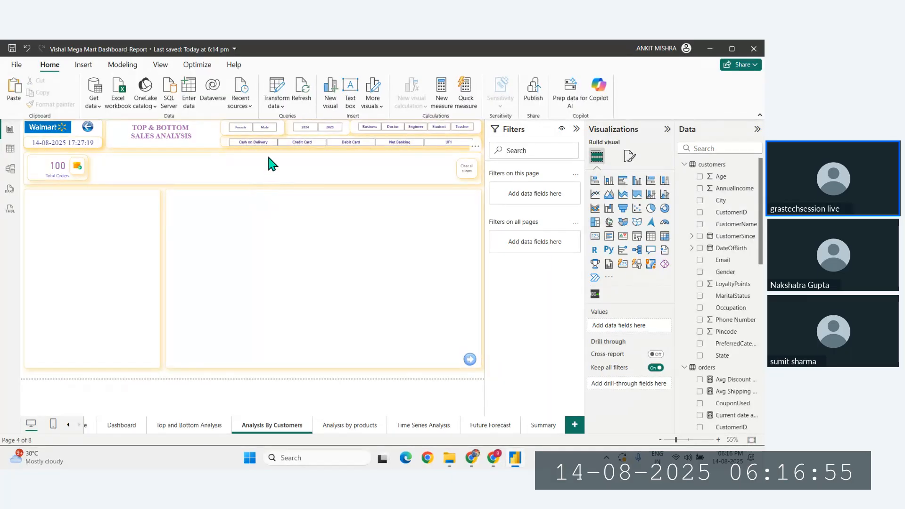
pyautogui.click(176, 132)
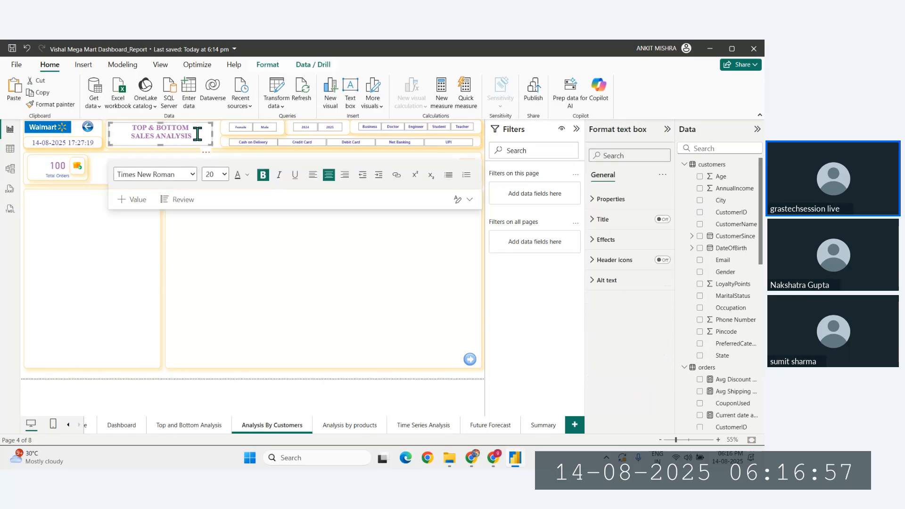
pyautogui.moveTo(198, 134); pyautogui.dragTo(130, 127)
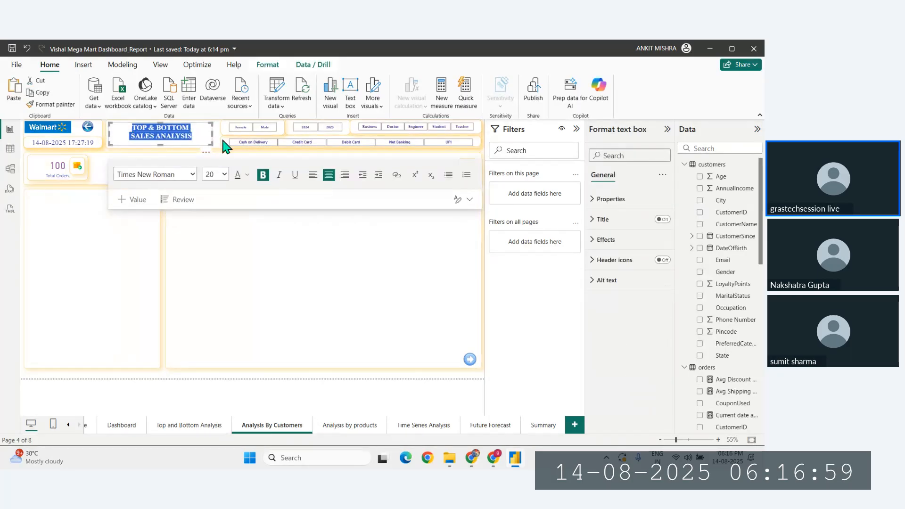
pyautogui.press('BackSpace')
pyautogui.write('Sales An')
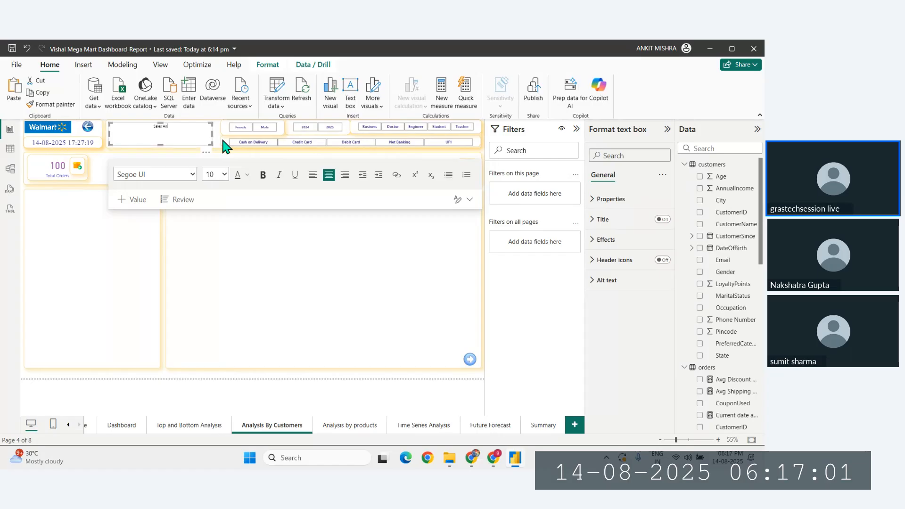
pyautogui.write('alysis')
pyautogui.write(' By Customers')
pyautogui.press('BackSpace')
pyautogui.press('BackSpace')
pyautogui.press('BackSpace')
pyautogui.press('BackSpace')
pyautogui.press('BackSpace')
pyautogui.press('BackSpace')
pyautogui.press('BackSpace')
pyautogui.press('BackSpace')
pyautogui.press('BackSpace')
pyautogui.press('BackSpace')
pyautogui.press('BackSpace')
pyautogui.press('BackSpace')
pyautogui.press('BackSpace')
pyautogui.press('BackSpace')
pyautogui.press('BackSpace')
pyautogui.press('BackSpace')
pyautogui.press('BackSpace')
pyautogui.press('BackSpace')
pyautogui.press('BackSpace')
pyautogui.press('BackSpace')
pyautogui.hotkey('ctrl', 'z')
pyautogui.moveTo(192, 130); pyautogui.dragTo(133, 127)
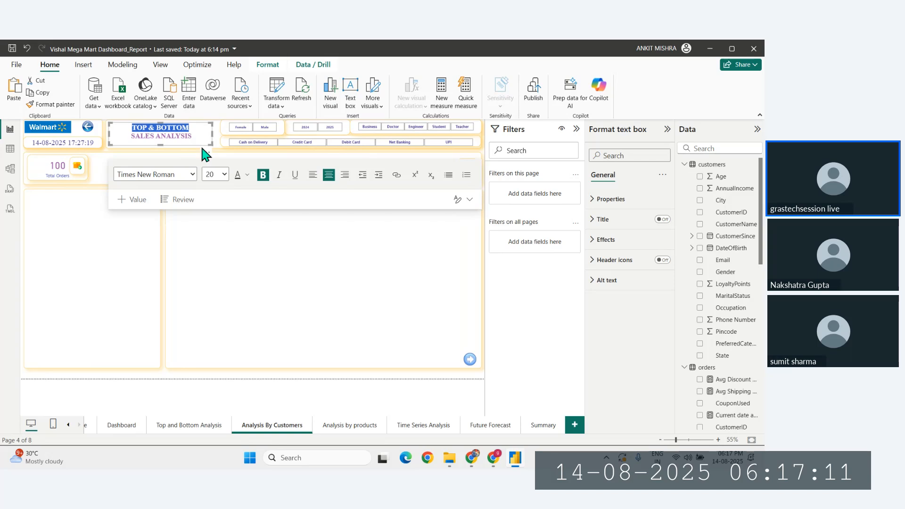
pyautogui.press('Delete')
pyautogui.press('Delete')
pyautogui.press('Left')
pyautogui.press('Left')
pyautogui.press('Left')
pyautogui.press('Left')
pyautogui.press('Left')
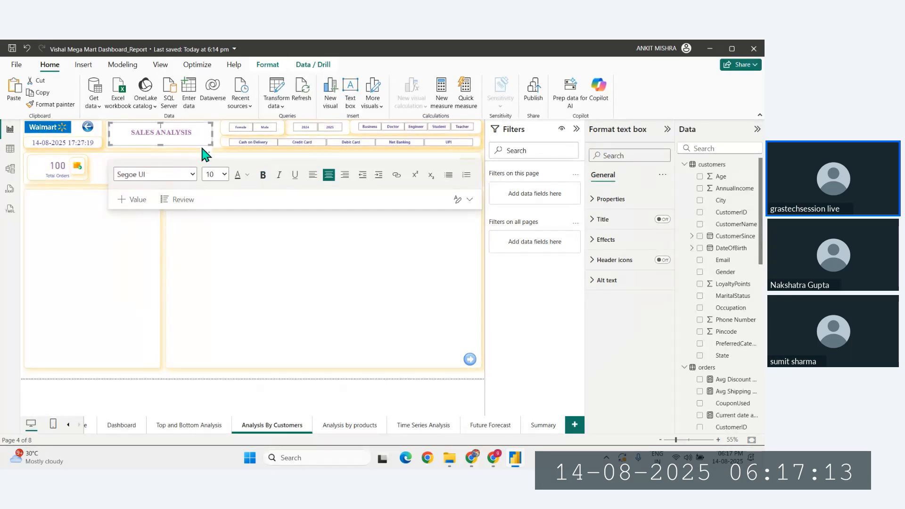
pyautogui.press('BackSpace')
pyautogui.press('BackSpace')
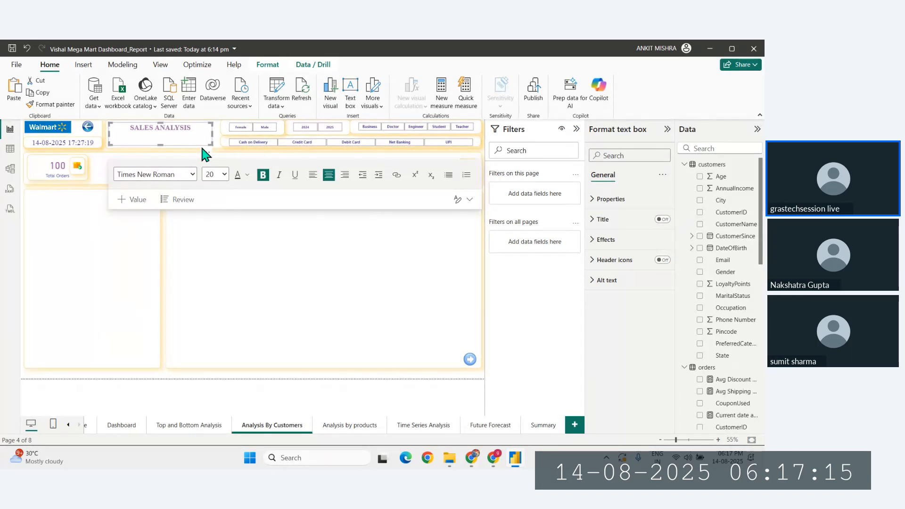
pyautogui.moveTo(202, 148)
pyautogui.mouseDown()
pyautogui.moveTo(194, 137)
pyautogui.moveTo(208, 149)
pyautogui.mouseUp()
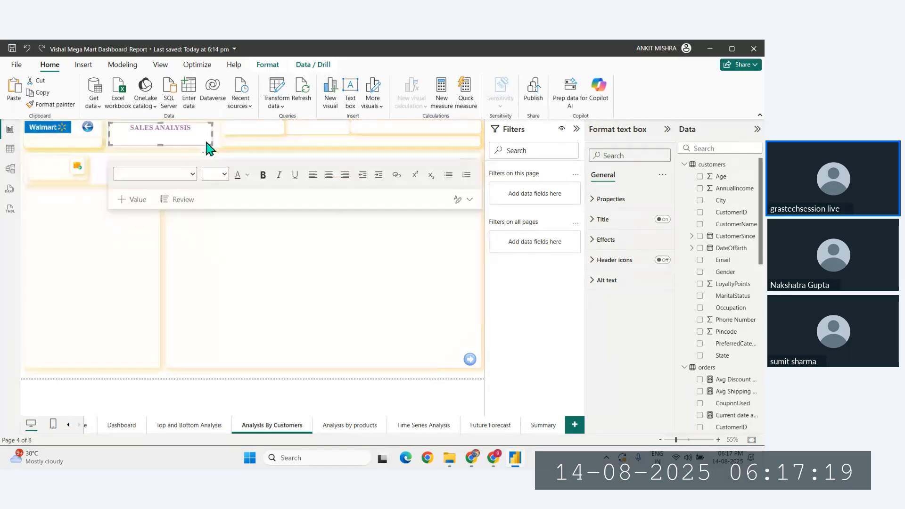
pyautogui.hotkey('ctrl', 'z')
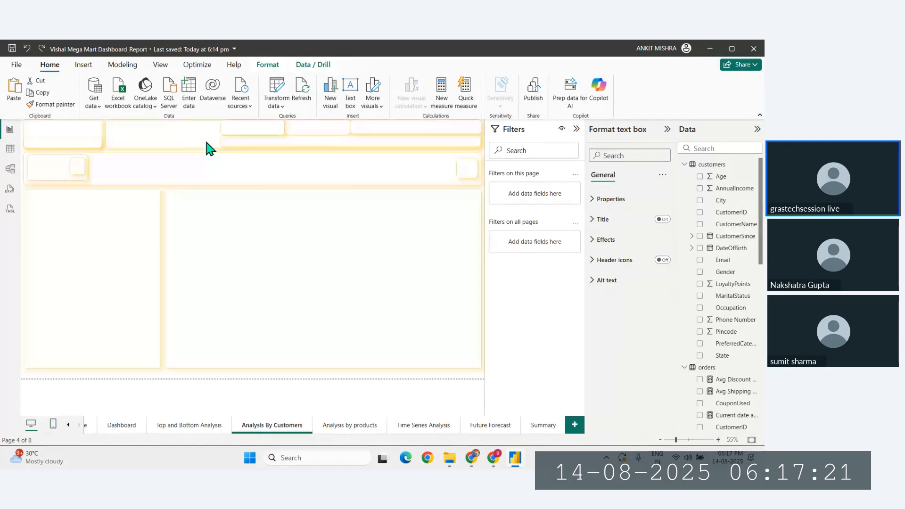
# Remove the TOP & BOTTOM line from the page title, keeping SALES ANALYSIS in its existing formatting
pyautogui.click(192, 134)
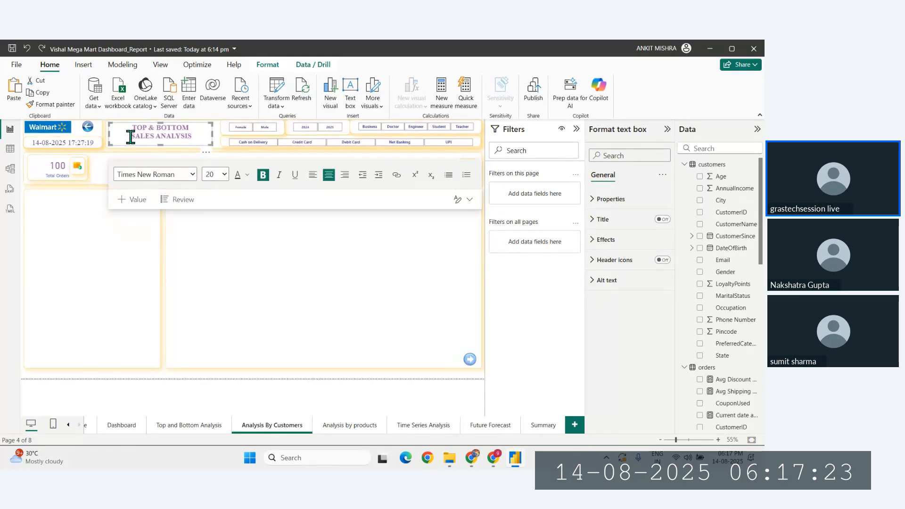
pyautogui.click(131, 136)
pyautogui.press('BackSpace')
pyautogui.press('BackSpace')
pyautogui.press('BackSpace')
pyautogui.press('BackSpace')
pyautogui.press('BackSpace')
pyautogui.press('BackSpace')
pyautogui.press('BackSpace')
pyautogui.press('BackSpace')
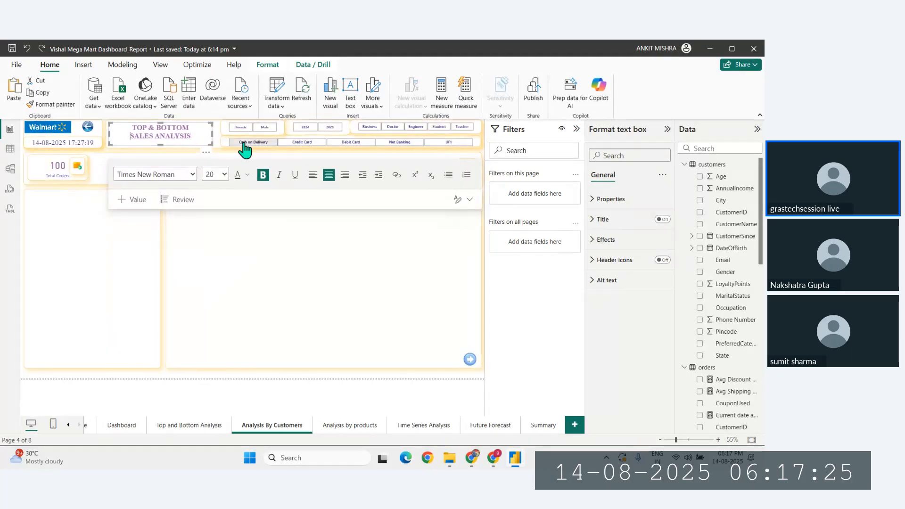
pyautogui.press('BackSpace')
pyautogui.press('BackSpace')
pyautogui.press('BackSpace')
pyautogui.press('BackSpace')
pyautogui.press('BackSpace')
pyautogui.press('BackSpace')
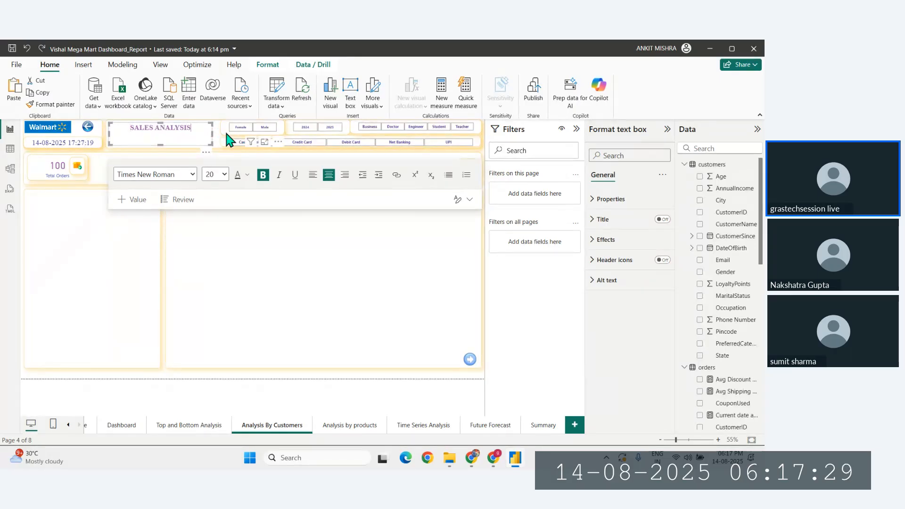
pyautogui.press('Return')
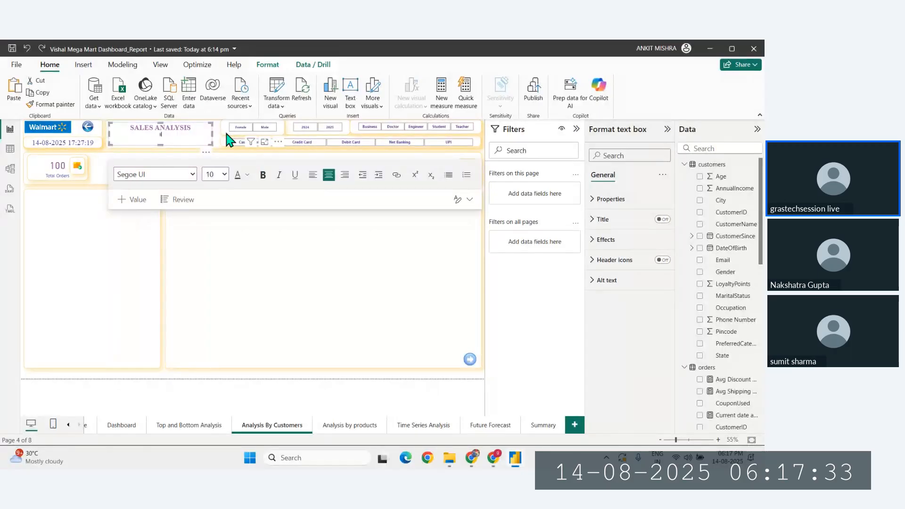
pyautogui.press('BackSpace')
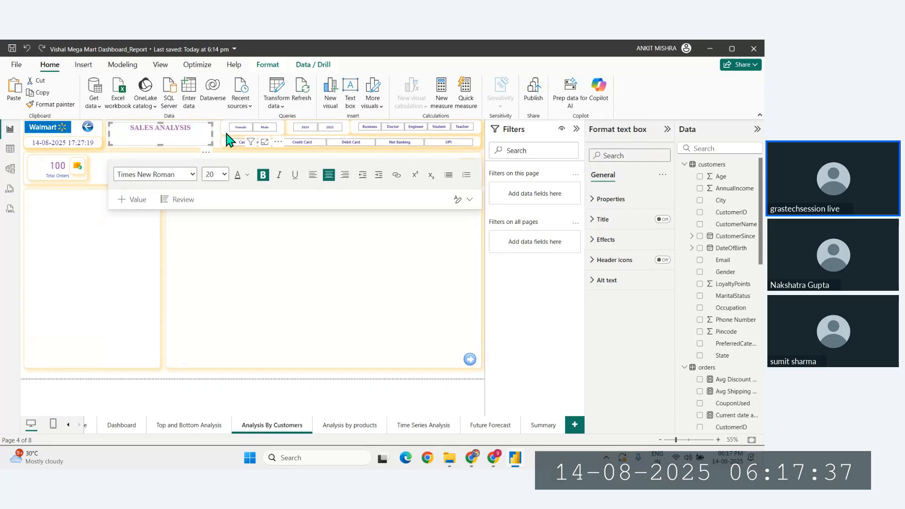
# Append BY CUSTOMERS in capitals to the SALES ANALYSIS page title
pyautogui.write('BY C')
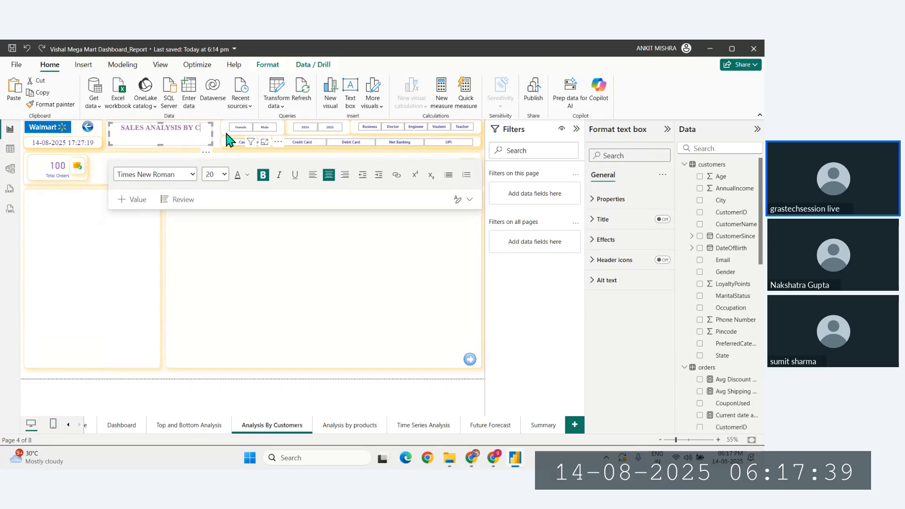
pyautogui.write('ustomers')
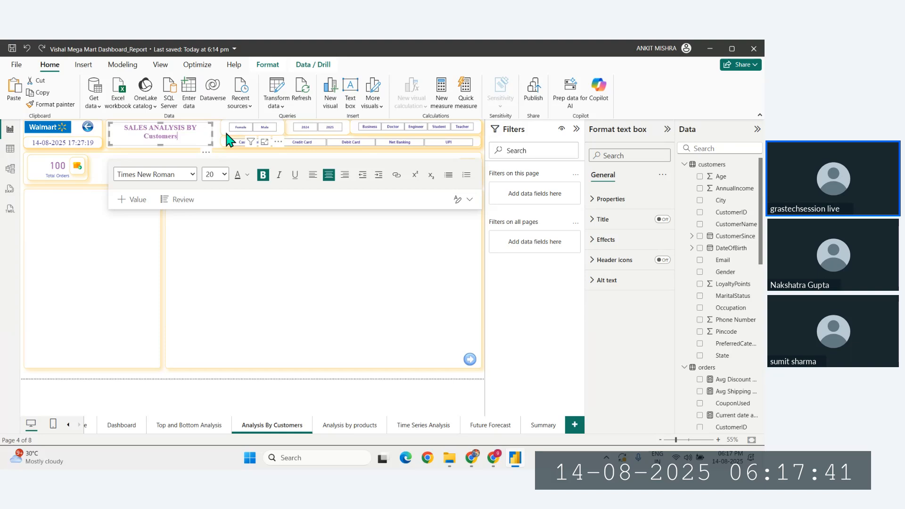
pyautogui.press('BackSpace')
pyautogui.press('BackSpace')
pyautogui.press('BackSpace')
pyautogui.press('BackSpace')
pyautogui.press('BackSpace')
pyautogui.press('BackSpace')
pyautogui.press('BackSpace')
pyautogui.press('BackSpace')
pyautogui.press('BackSpace')
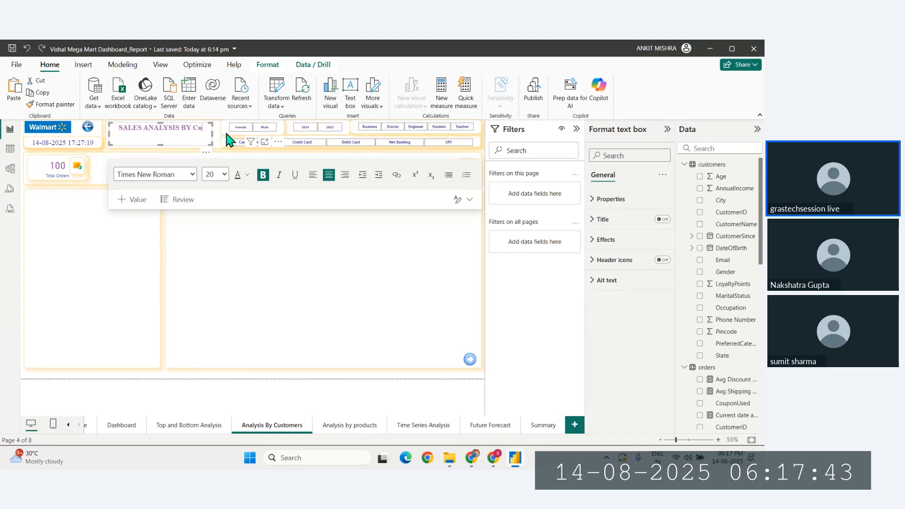
pyautogui.write('CUST')
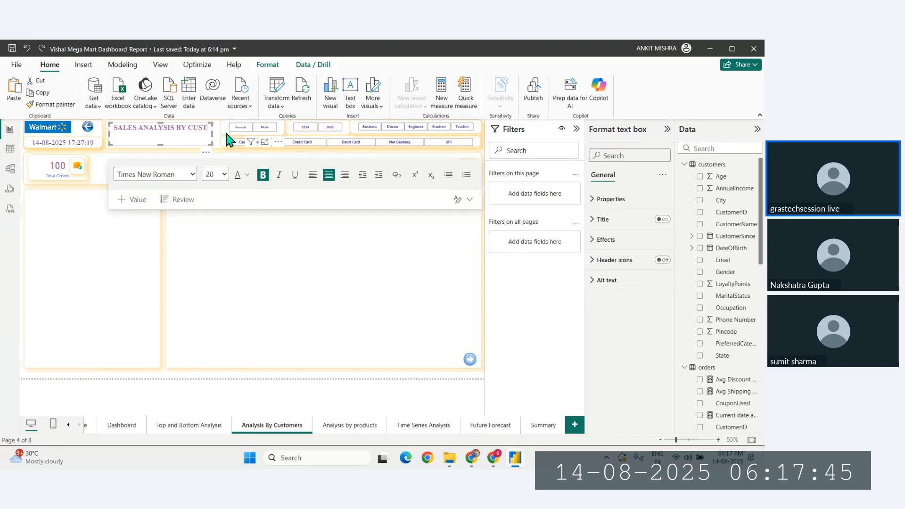
pyautogui.write('OMERS')
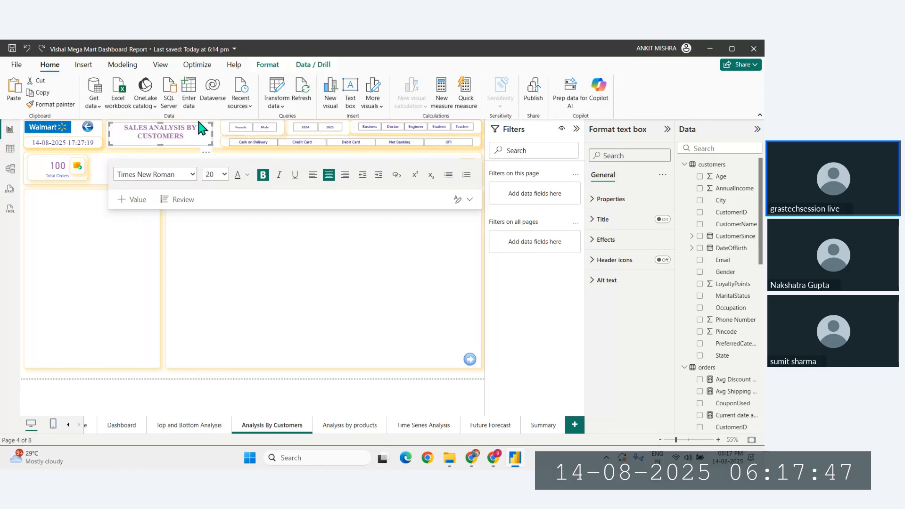
# Break the page title so BY CUSTOMERS sits on its own second line, and leave the text box
pyautogui.press('Return')
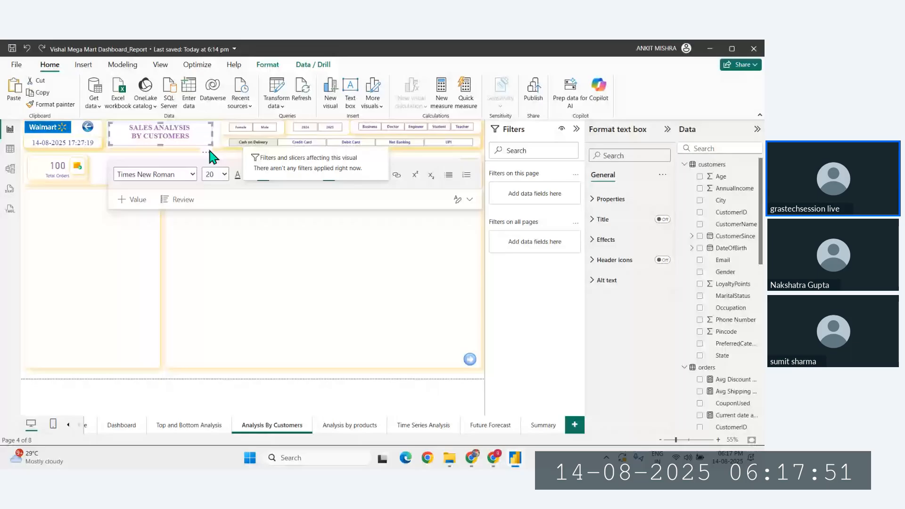
pyautogui.press('Return')
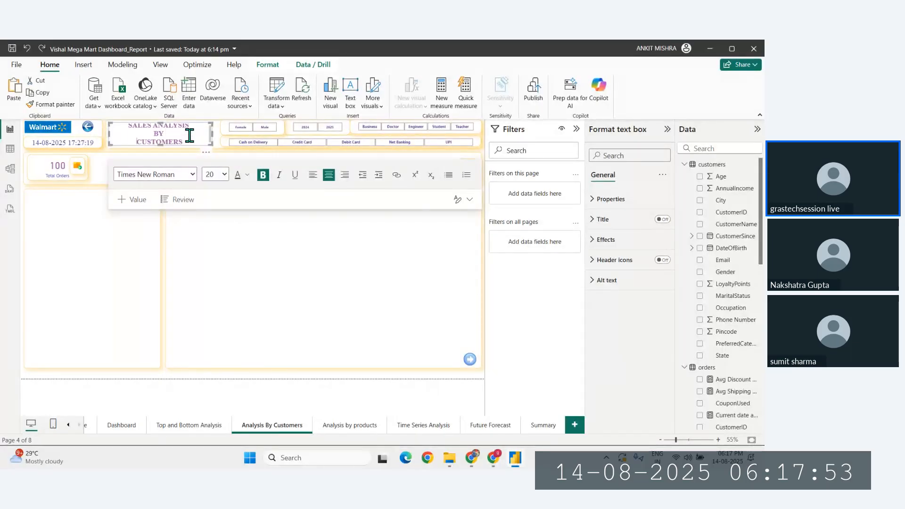
pyautogui.press('BackSpace')
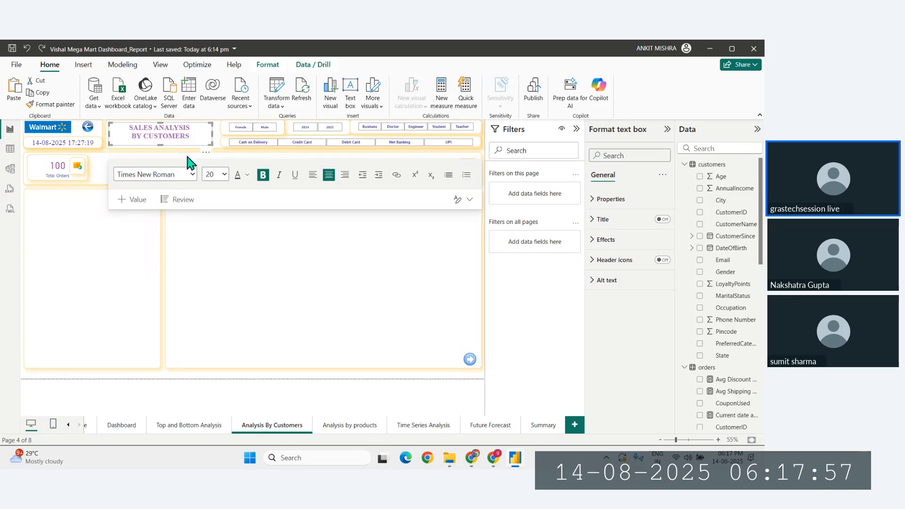
pyautogui.click(18, 228)
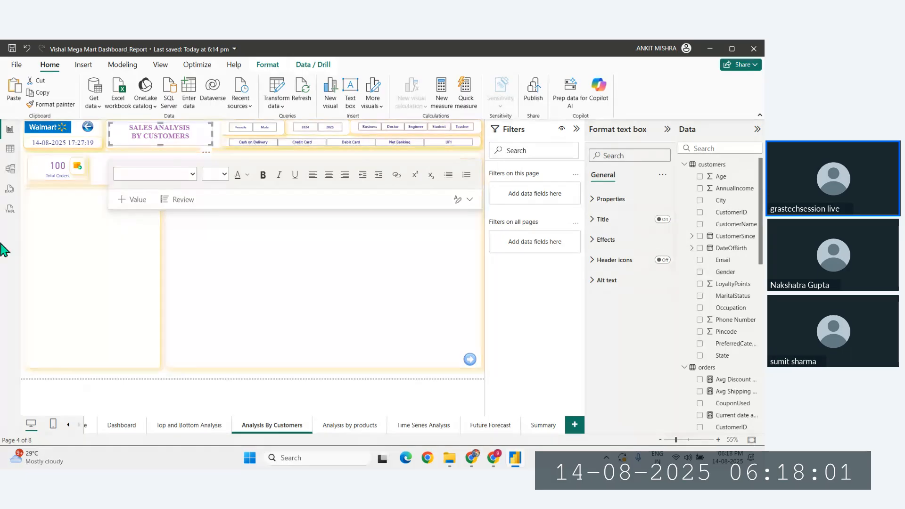
pyautogui.click(28, 194)
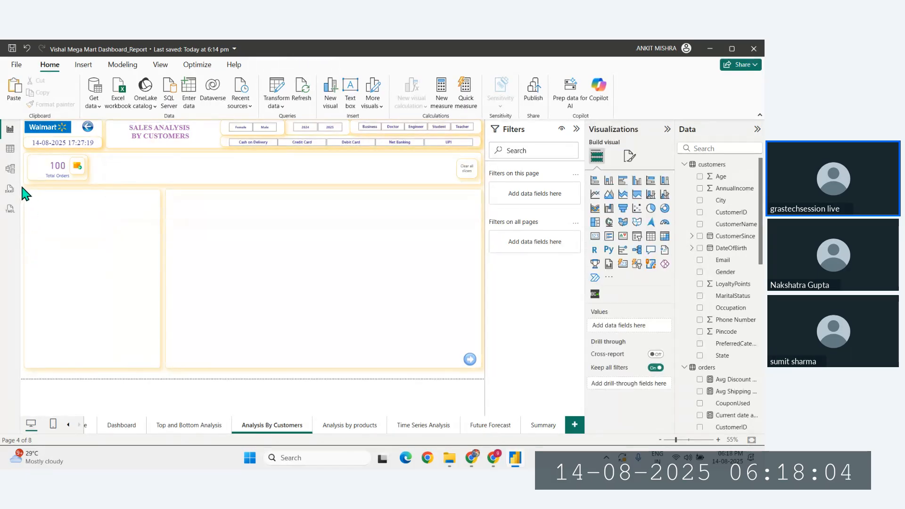
# Replace the word SALES with DETAIL in the page title so it reads DETAIL ANALYSIS BY CUSTOMERS
pyautogui.click(199, 135)
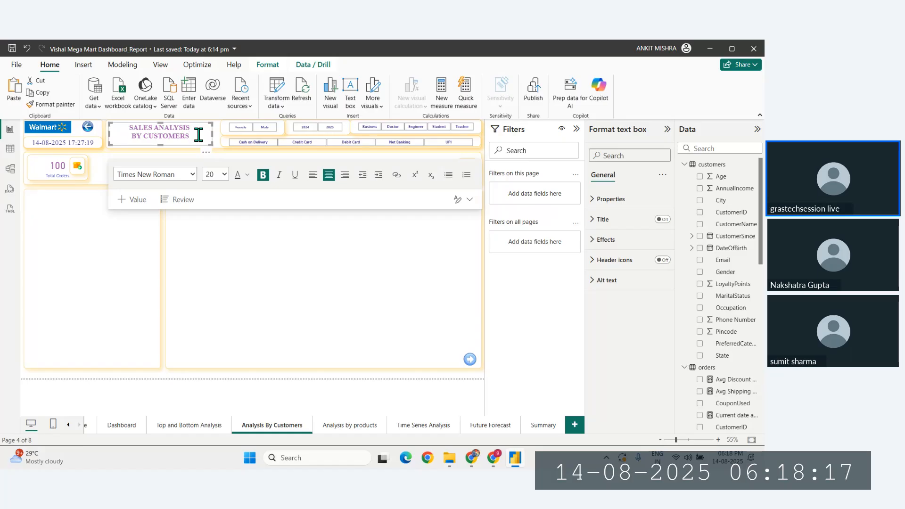
pyautogui.moveTo(197, 136); pyautogui.dragTo(129, 128)
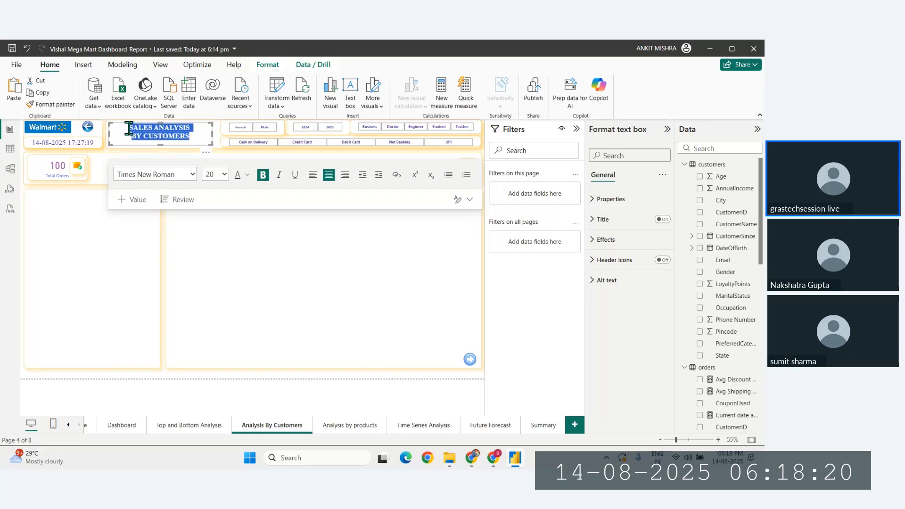
pyautogui.click(194, 137)
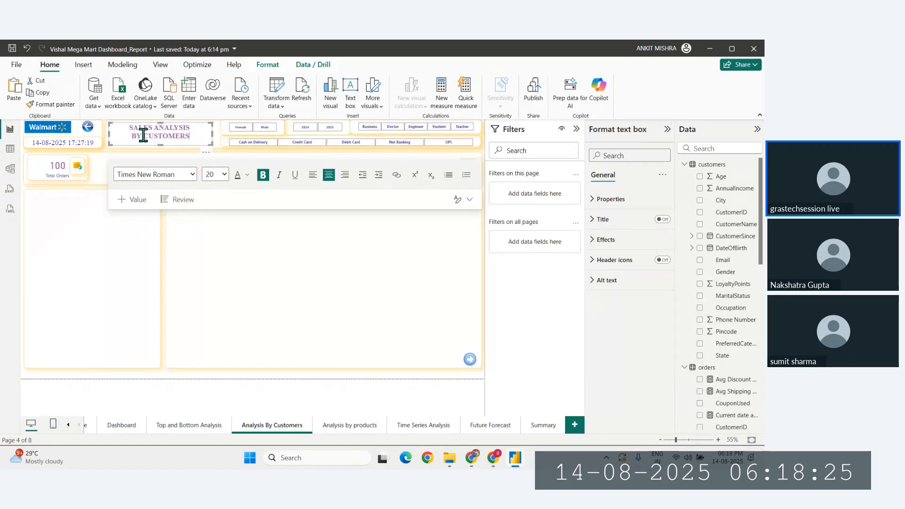
pyautogui.click(155, 128)
pyautogui.press('BackSpace')
pyautogui.press('BackSpace')
pyautogui.press('BackSpace')
pyautogui.press('BackSpace')
pyautogui.press('BackSpace')
pyautogui.write('De')
pyautogui.press('BackSpace')
pyautogui.write('ETAI')
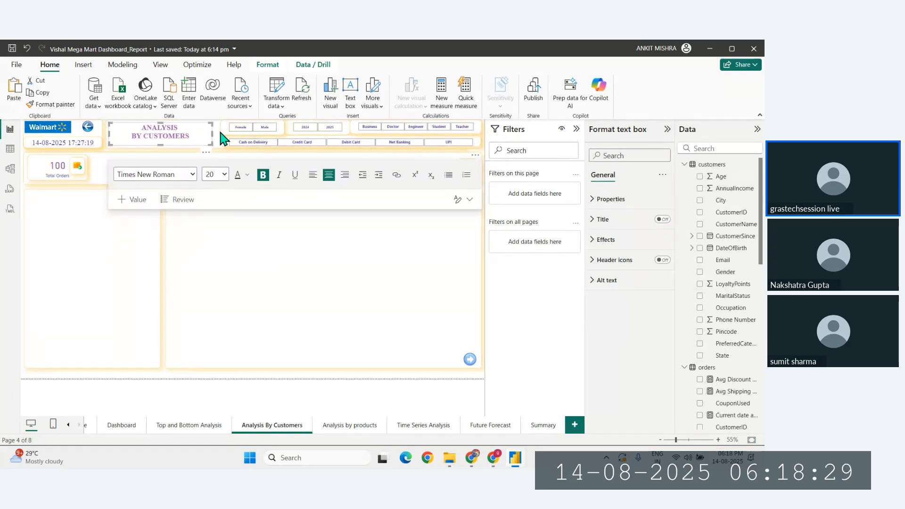
pyautogui.write('L')
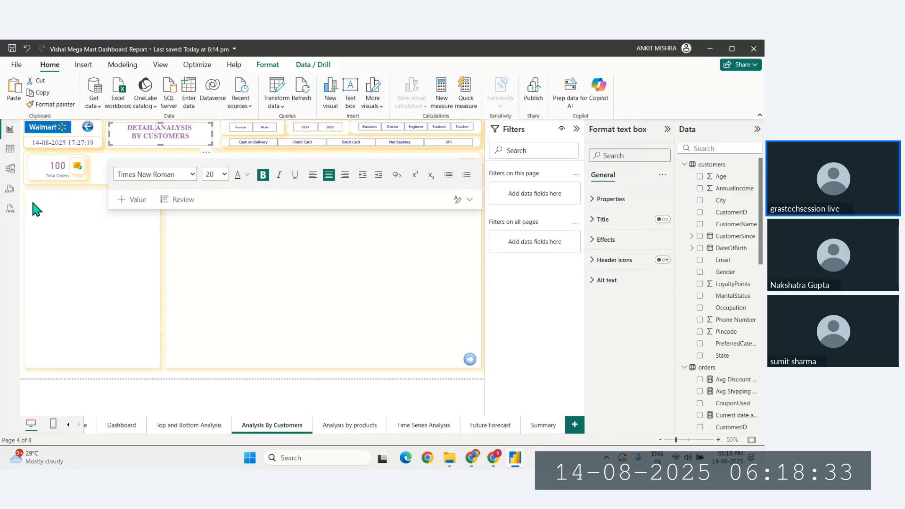
pyautogui.click(21, 191)
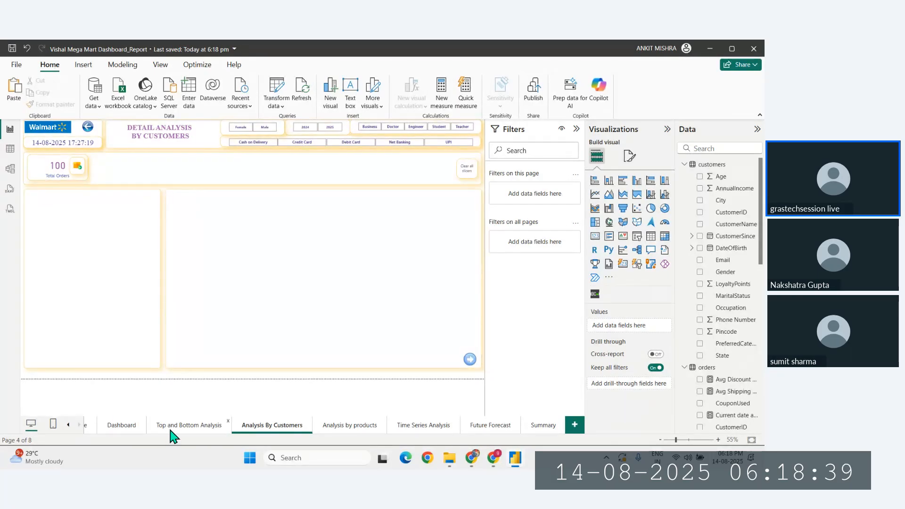
# Replace the Total Orders field in the KPI card on the Analysis By Customers page with Age from the customers table
pyautogui.click(189, 425)
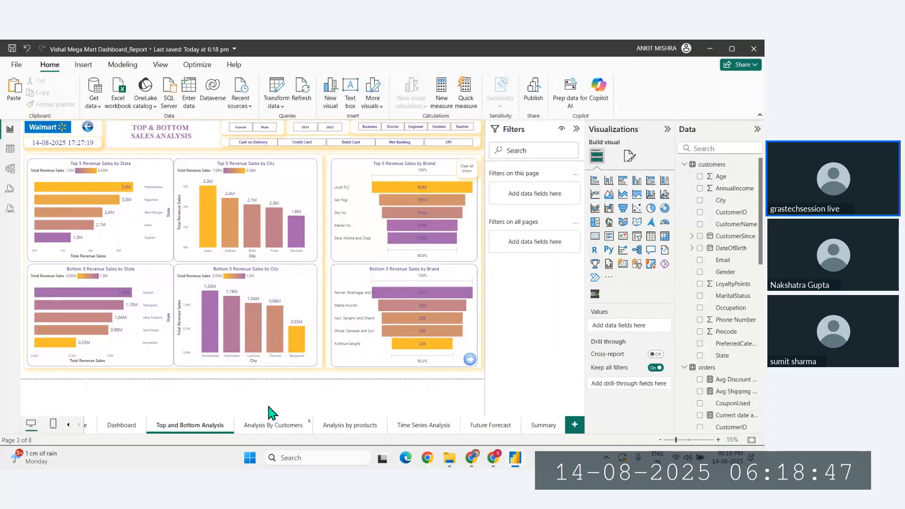
pyautogui.click(269, 425)
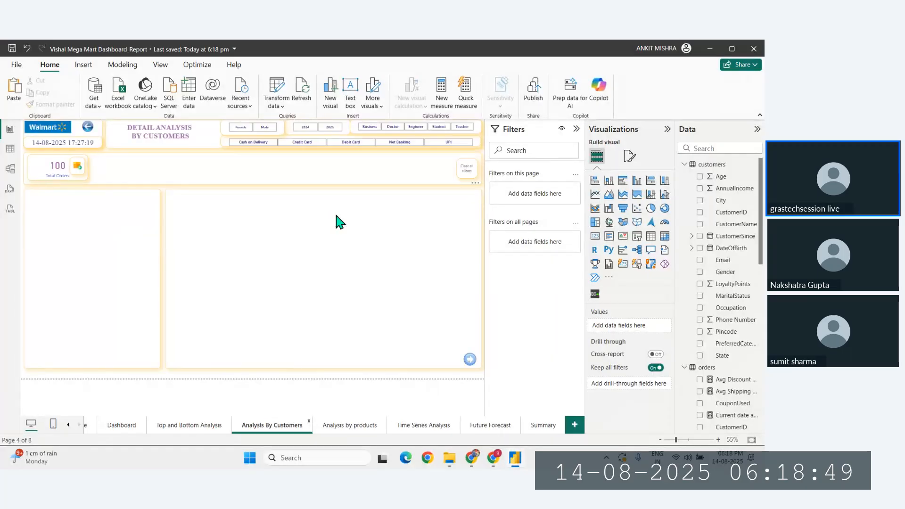
pyautogui.click(50, 174)
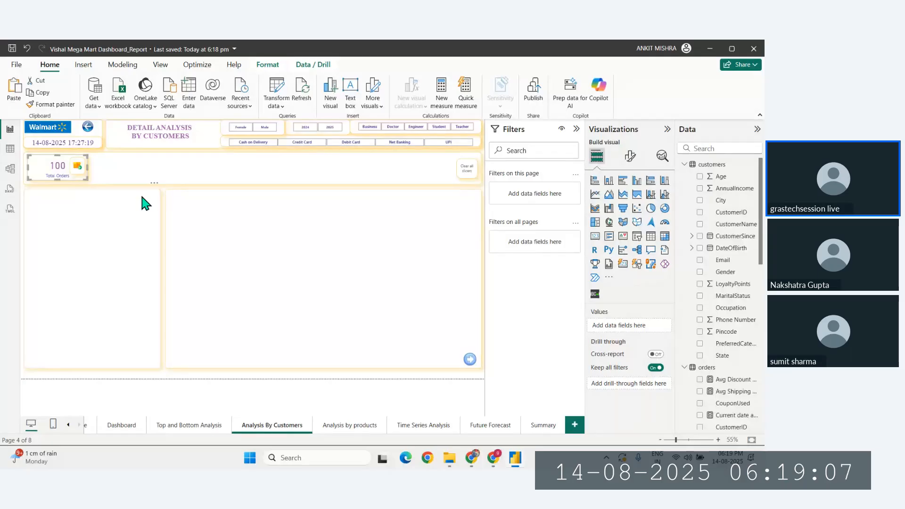
pyautogui.click(38, 171)
pyautogui.moveTo(667, 332); pyautogui.dragTo(667, 329)
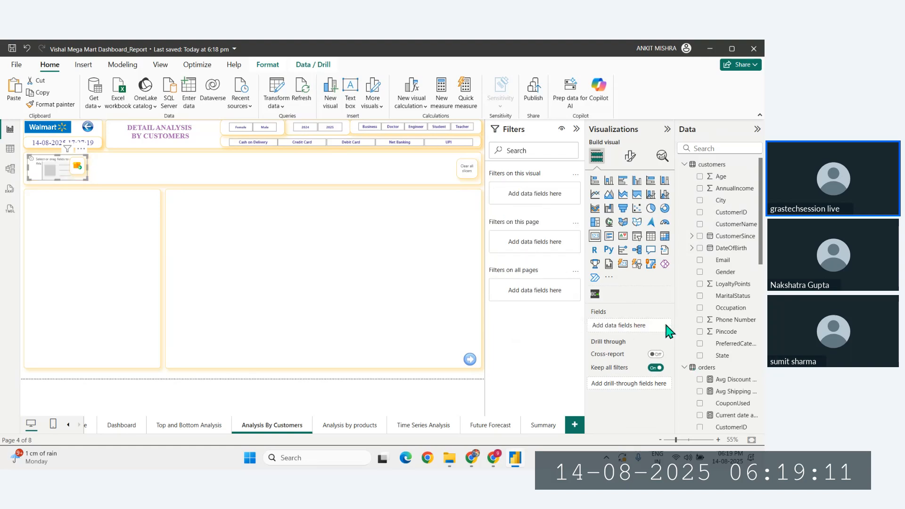
pyautogui.moveTo(720, 177); pyautogui.dragTo(634, 330)
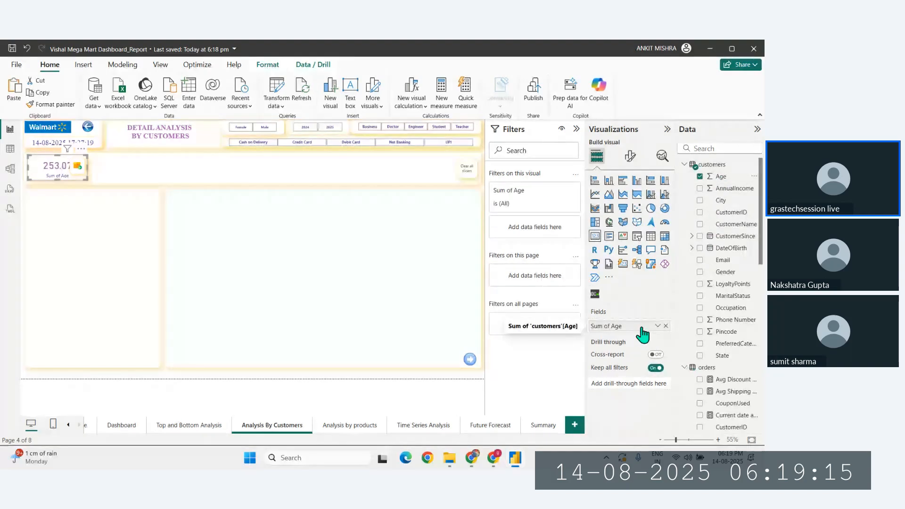
# Try the Median and Average aggregations for the card's Age field, ending on Median, and check its visual filter options
pyautogui.click(658, 326)
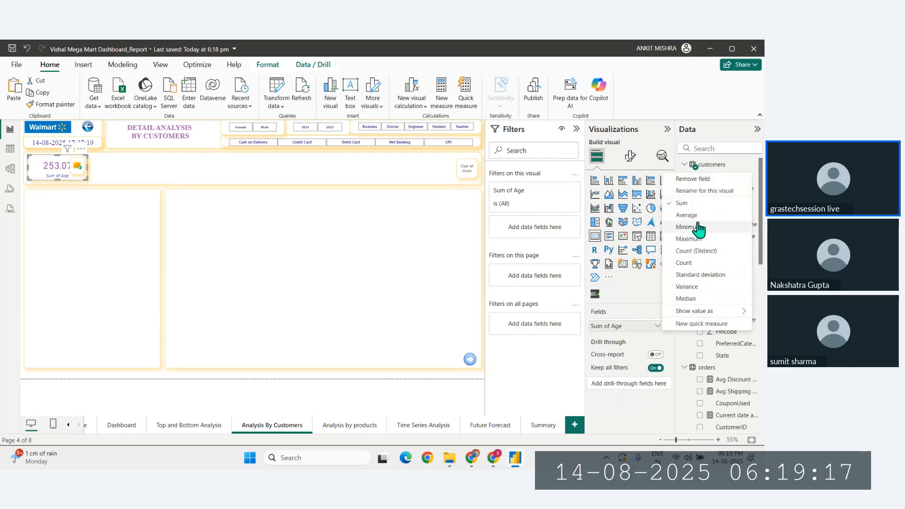
pyautogui.click(686, 300)
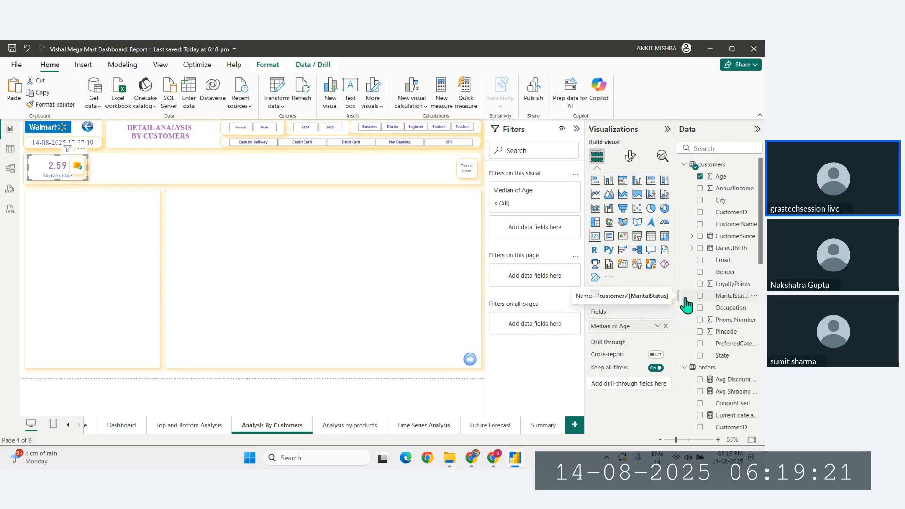
pyautogui.click(658, 326)
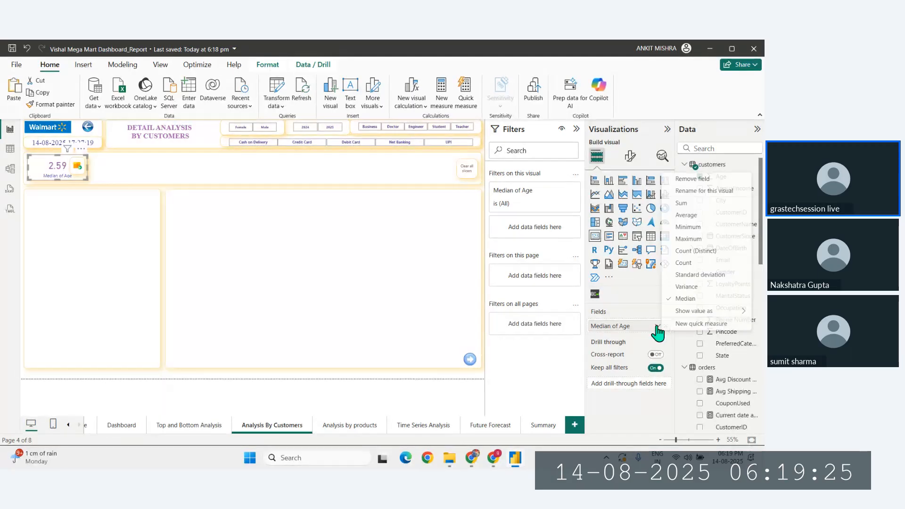
pyautogui.click(697, 221)
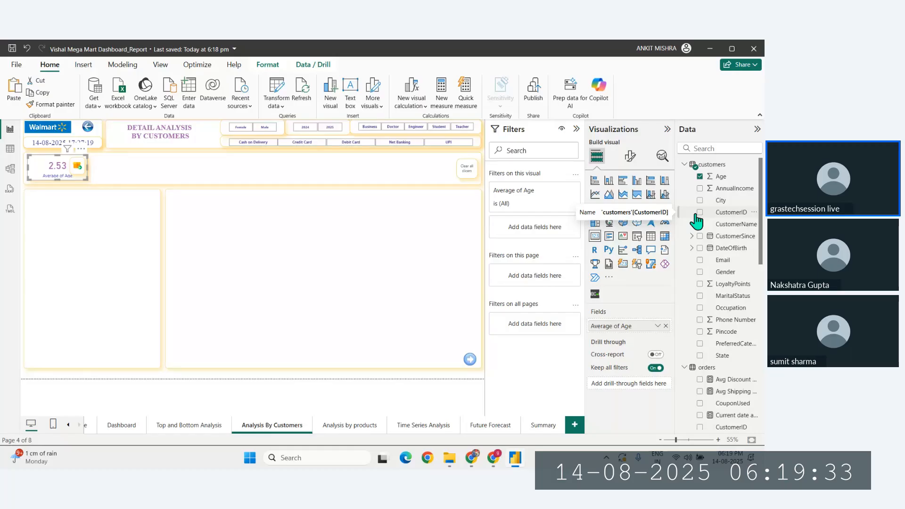
pyautogui.click(658, 326)
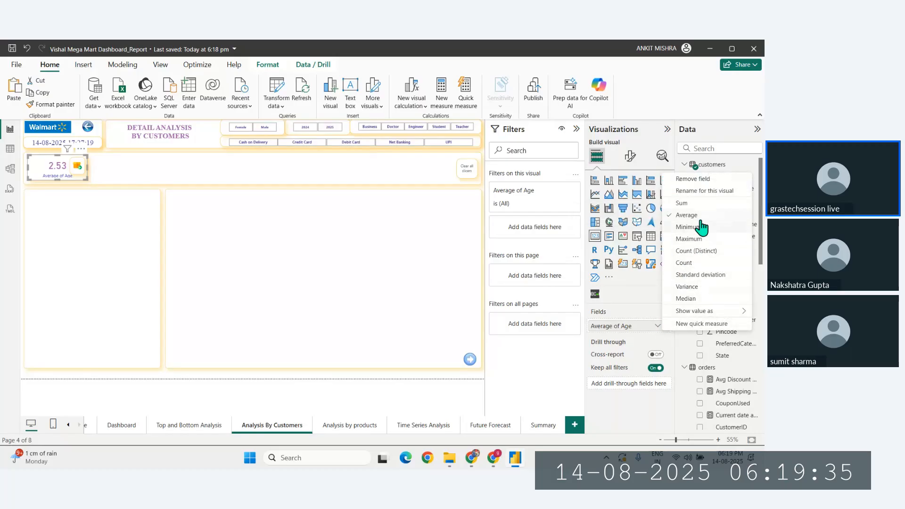
pyautogui.click(687, 299)
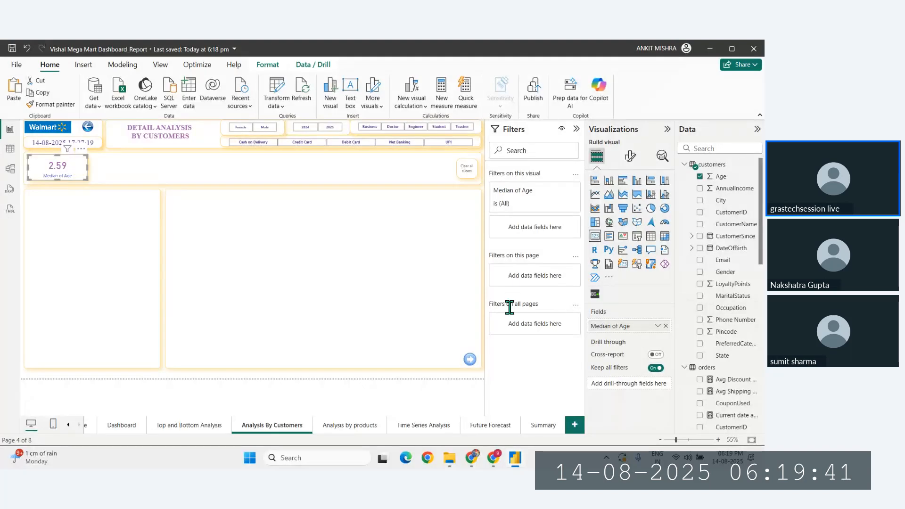
pyautogui.click(554, 191)
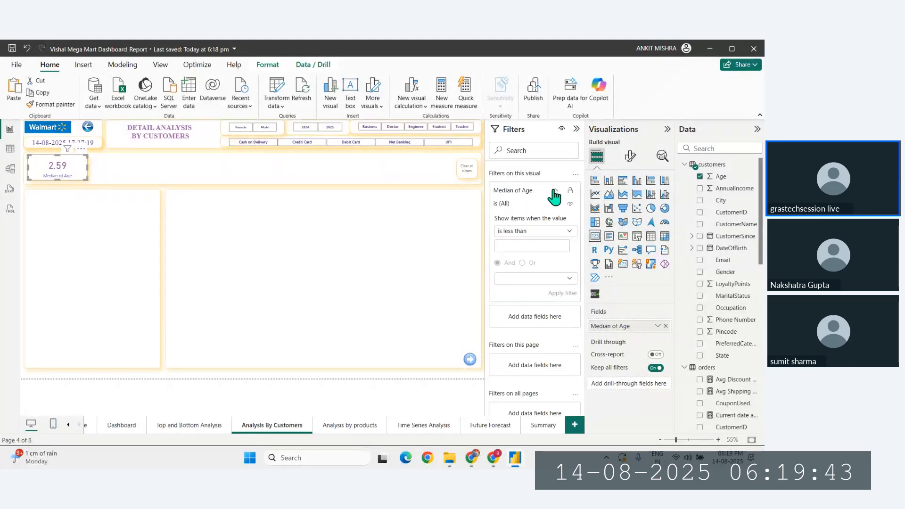
pyautogui.click(554, 191)
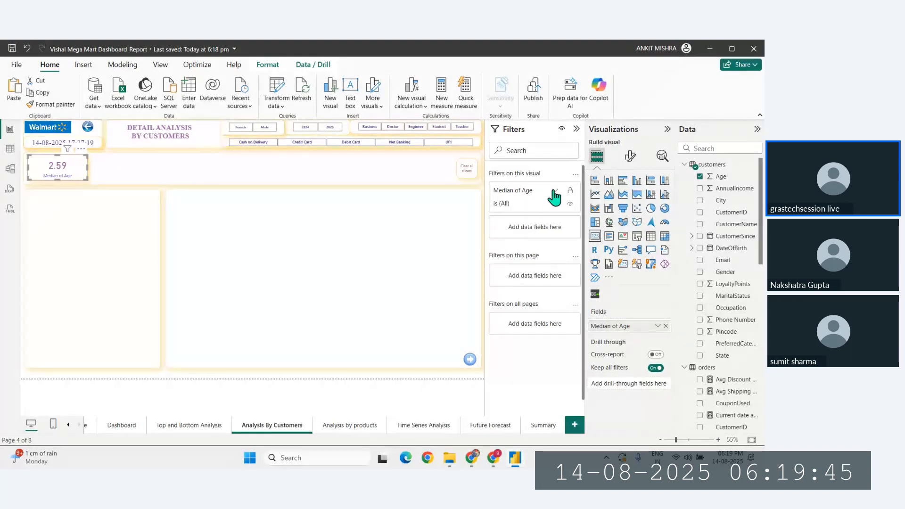
# Examine the customers table's data across to the Age column, and return to the report page
pyautogui.click(10, 149)
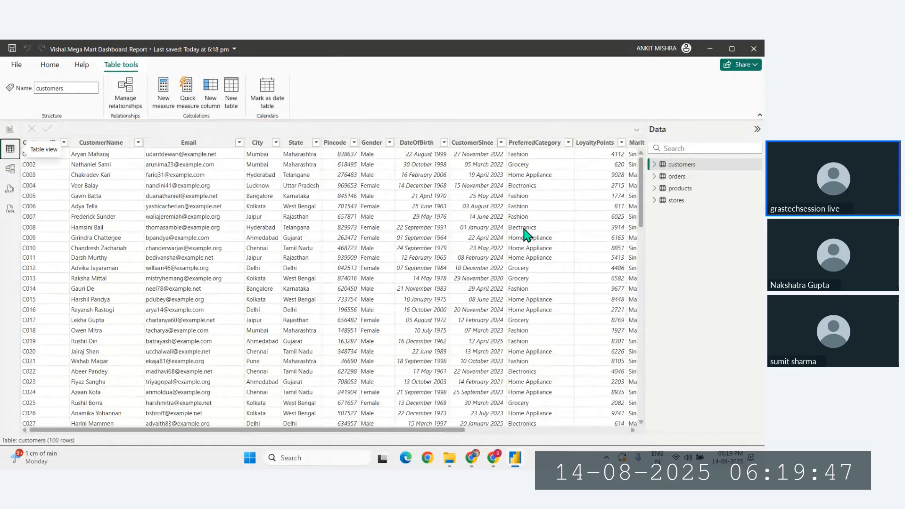
pyautogui.hscroll(5, 272, 230)
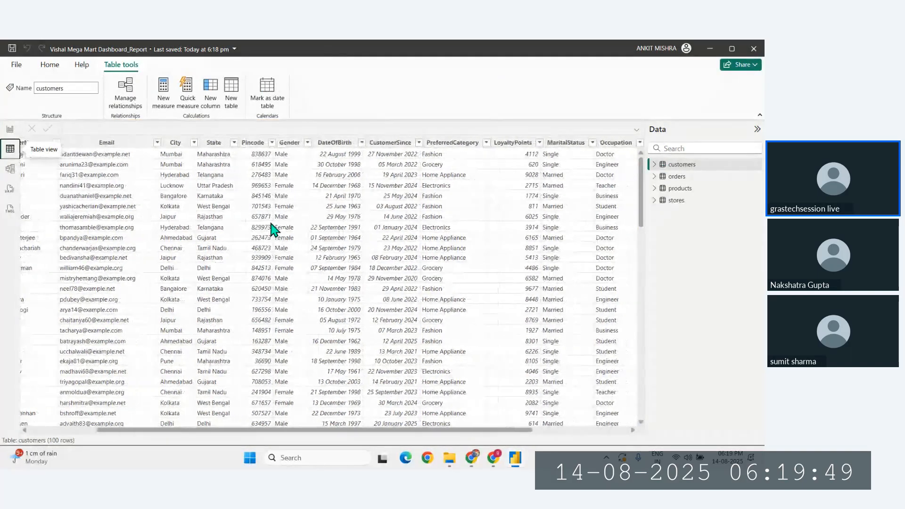
pyautogui.hscroll(-5, 273, 231)
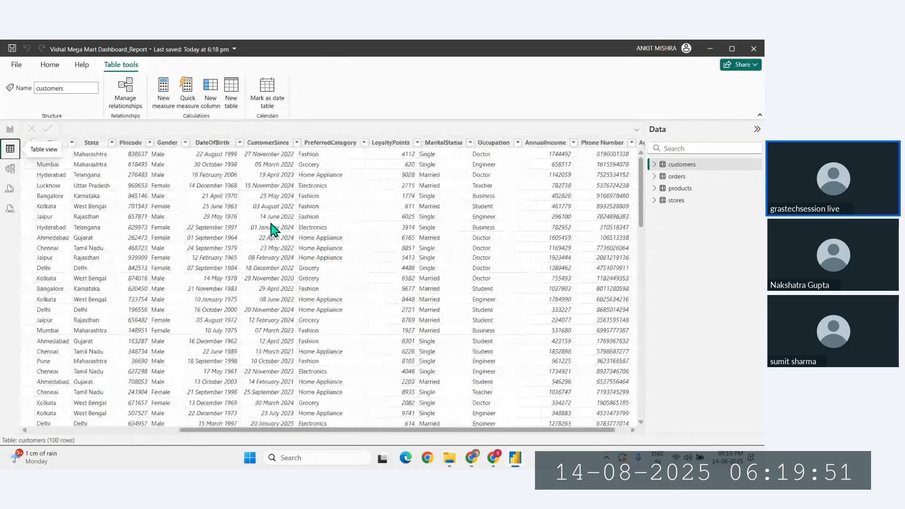
pyautogui.hscroll(6, 304, 212)
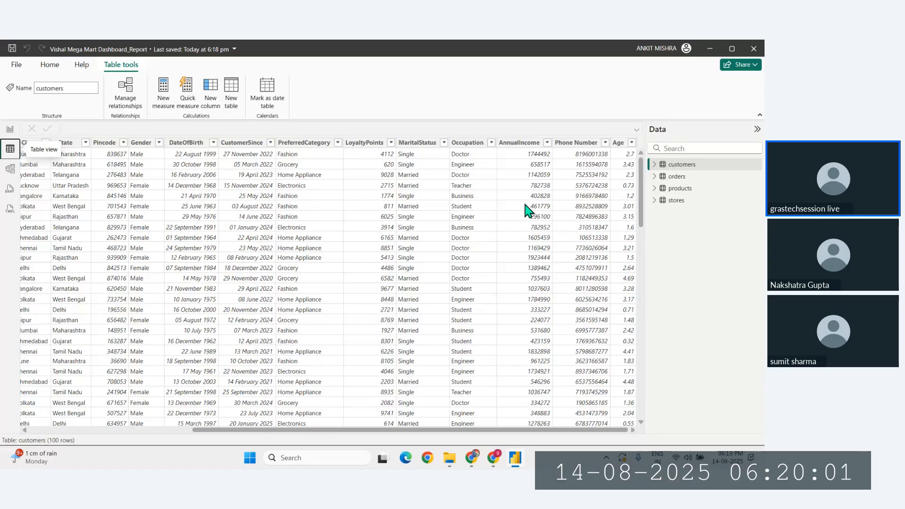
pyautogui.click(10, 128)
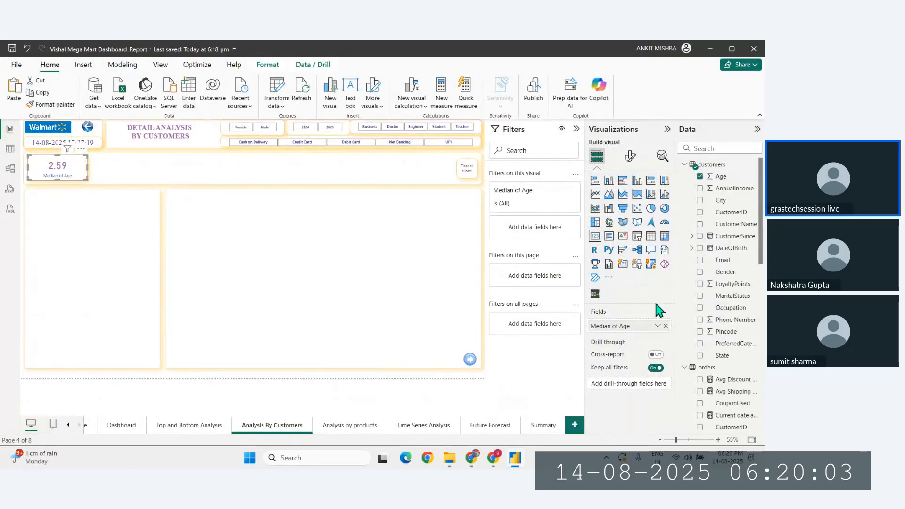
# Aggregate the card's Age field as Average and rename it for this visual as Customers Avg Age Since Day First
pyautogui.click(658, 326)
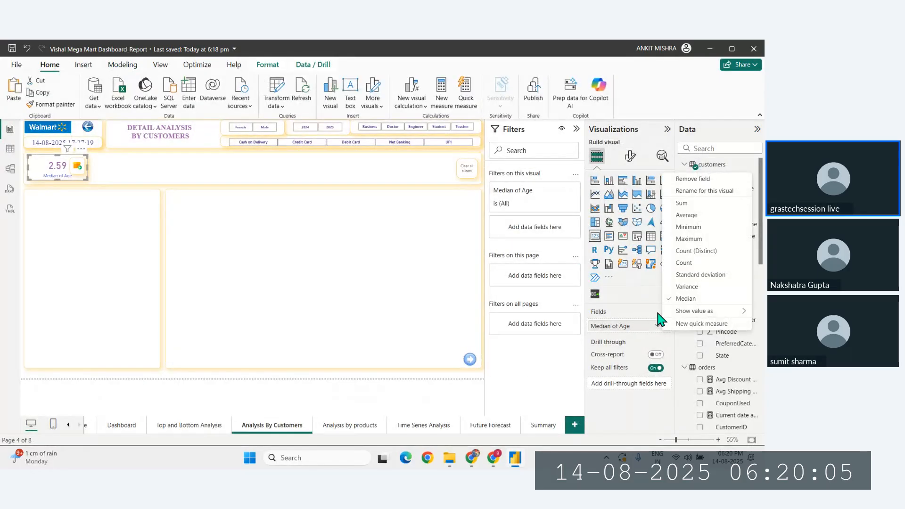
pyautogui.click(687, 216)
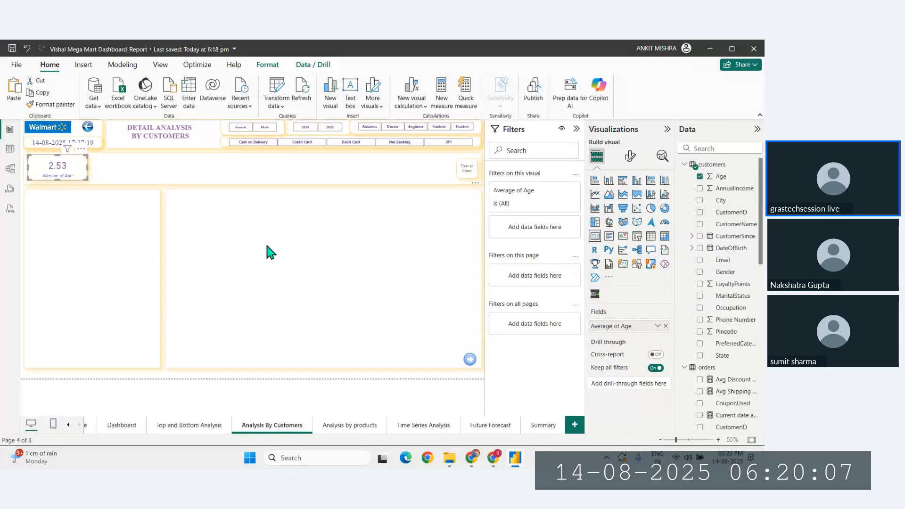
pyautogui.doubleClick(629, 326)
pyautogui.press('BackSpace')
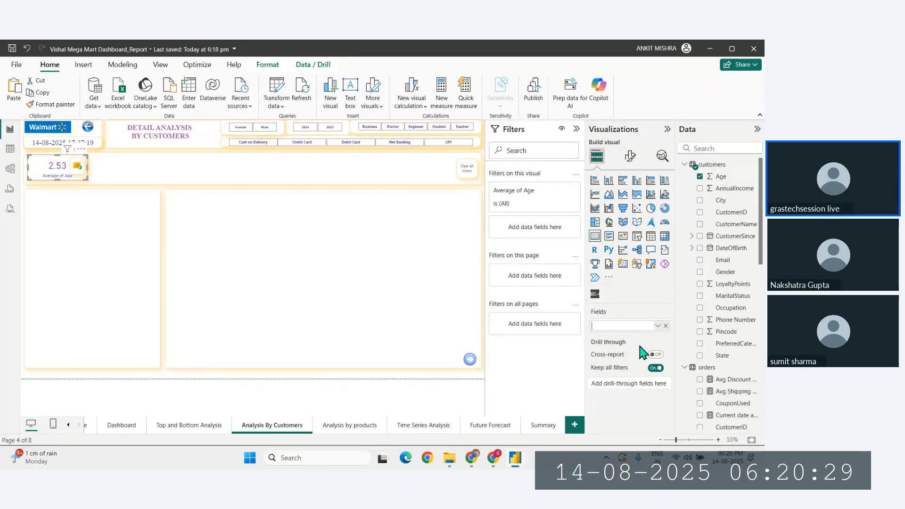
pyautogui.write('Custome')
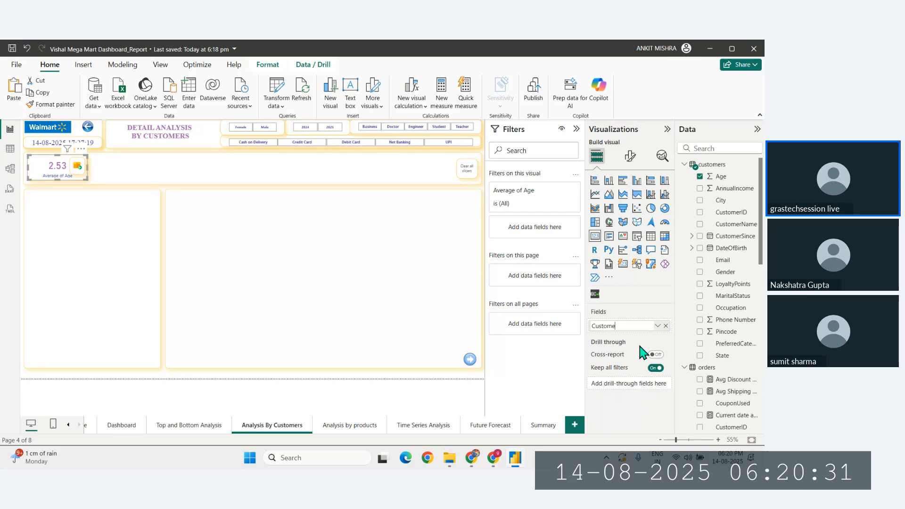
pyautogui.write('rs Avg')
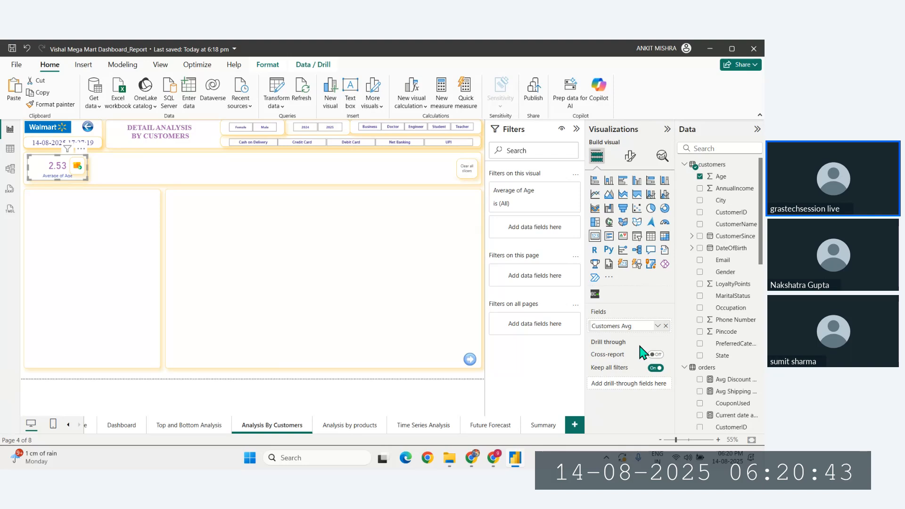
pyautogui.write('ce')
pyautogui.press('BackSpace')
pyautogui.press('BackSpace')
pyautogui.press('BackSpace')
pyautogui.press('BackSpace')
pyautogui.press('BackSpace')
pyautogui.press('BackSpace')
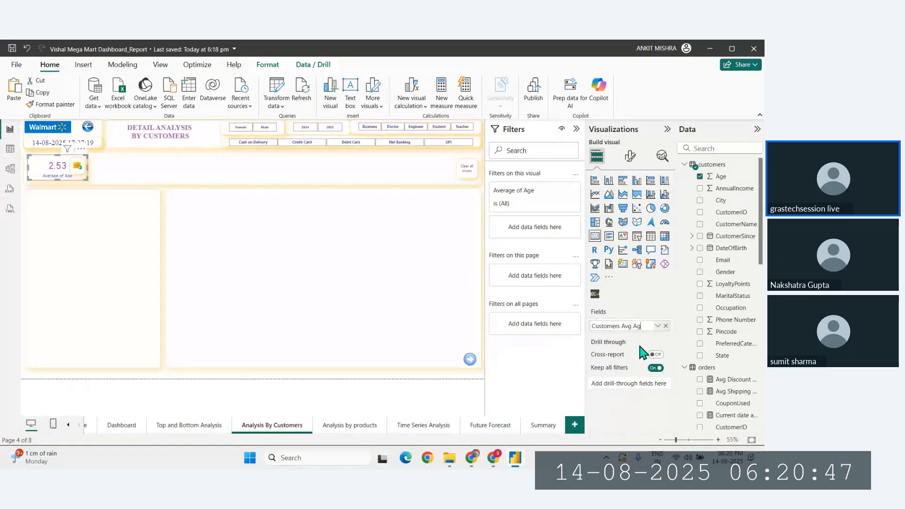
pyautogui.press('BackSpace')
pyautogui.press('BackSpace')
pyautogui.write('ge Since')
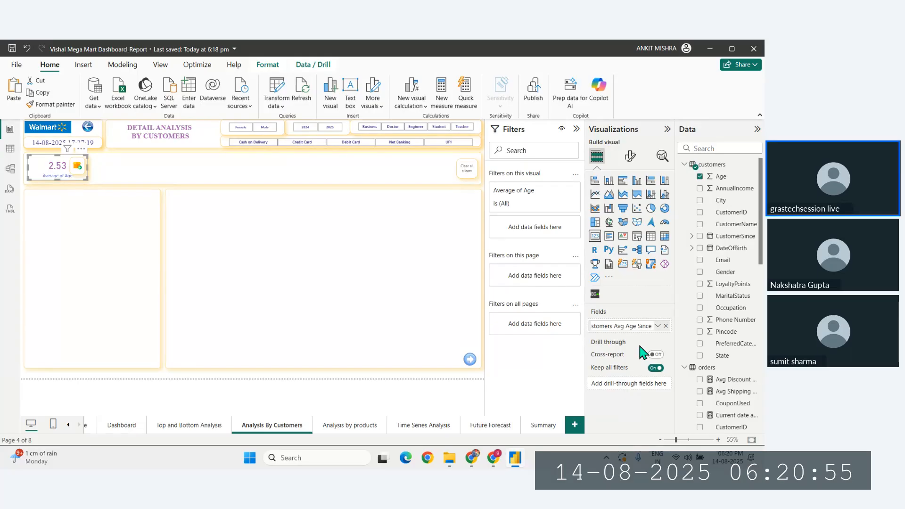
pyautogui.write(' Day First')
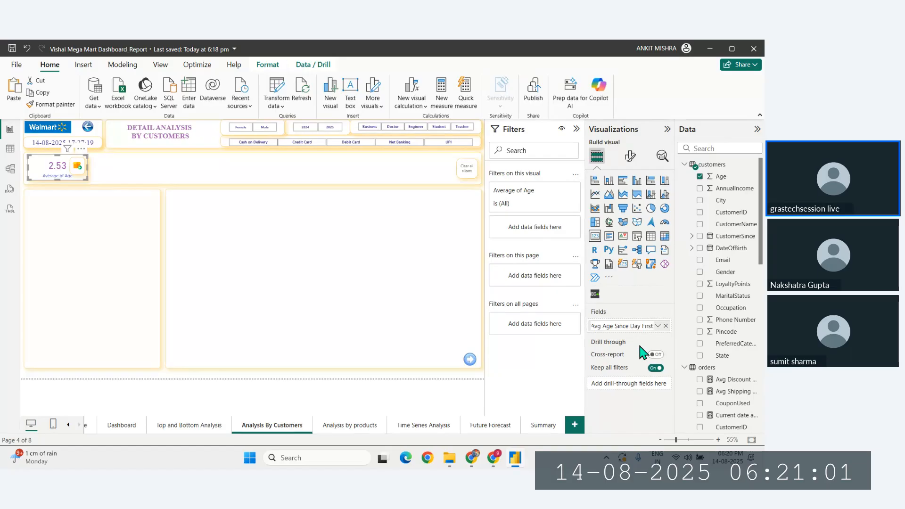
# Copy the card field's full new name and switch to the ChatGPT window in Chrome
pyautogui.hotkey('ctrl', 'a')
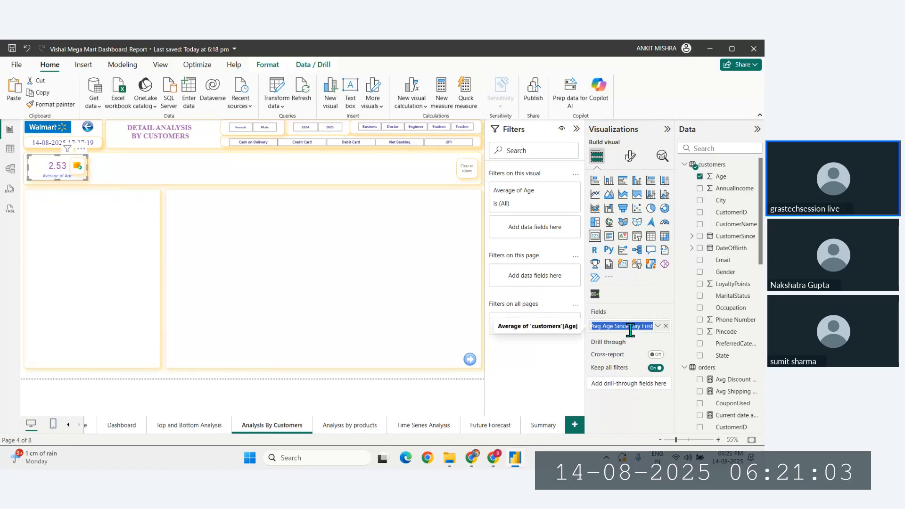
pyautogui.press('BackSpace')
pyautogui.hotkey('ctrl', 'z')
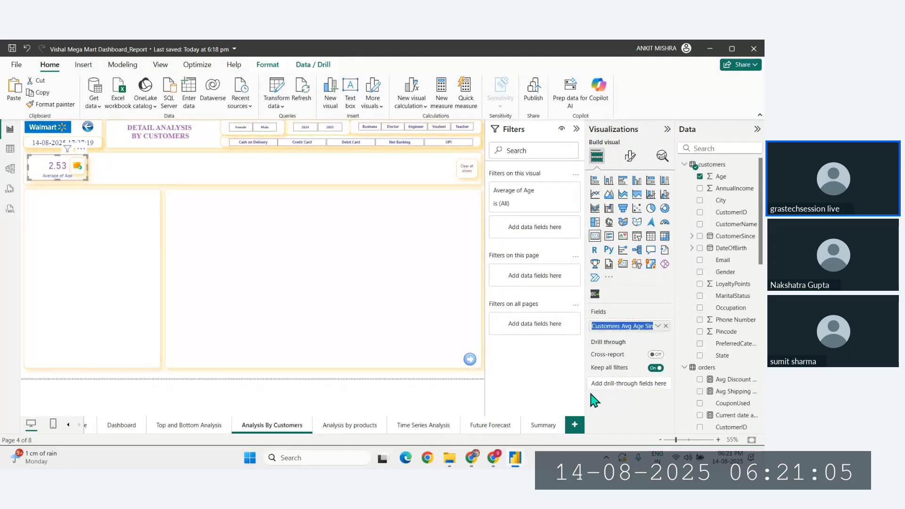
pyautogui.moveTo(493, 458)
pyautogui.click(529, 373)
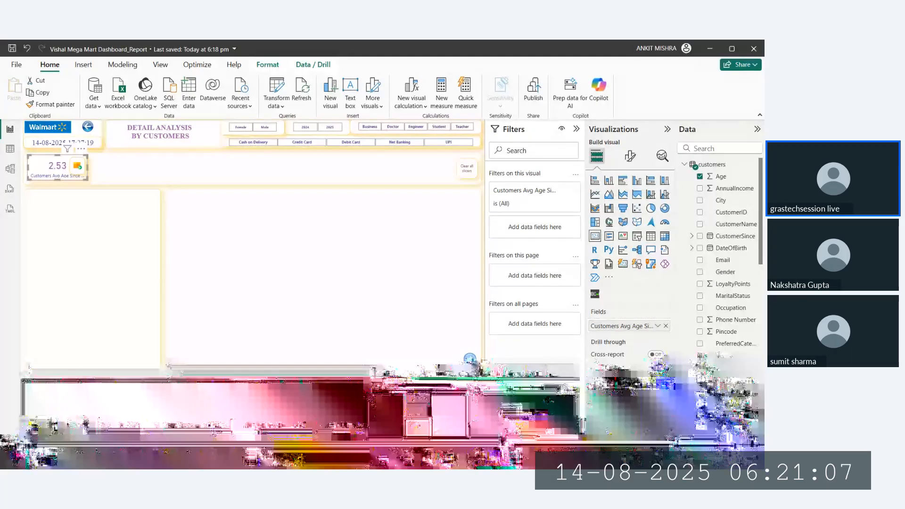
# Ask ChatGPT for an alternate to Customers Avg Age Since Day First, staying logged out, and review the suggested labels
pyautogui.click(216, 391)
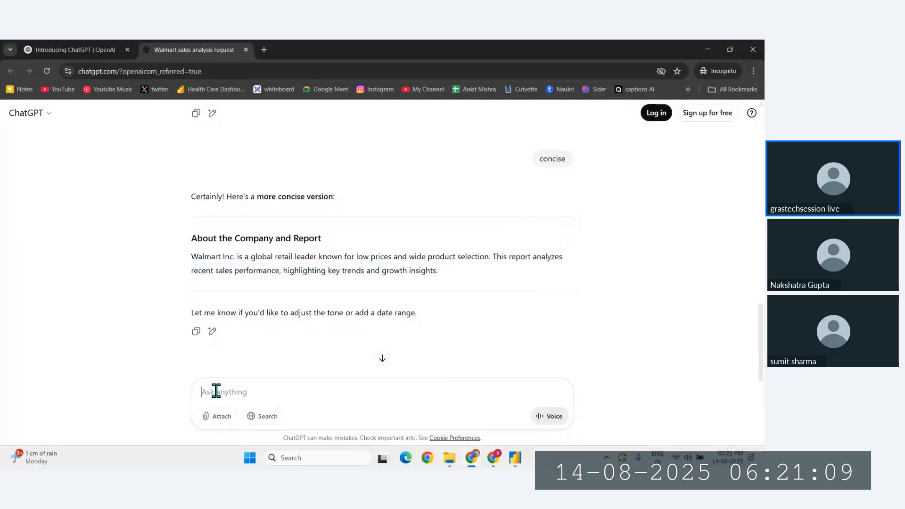
pyautogui.write('alternate to')
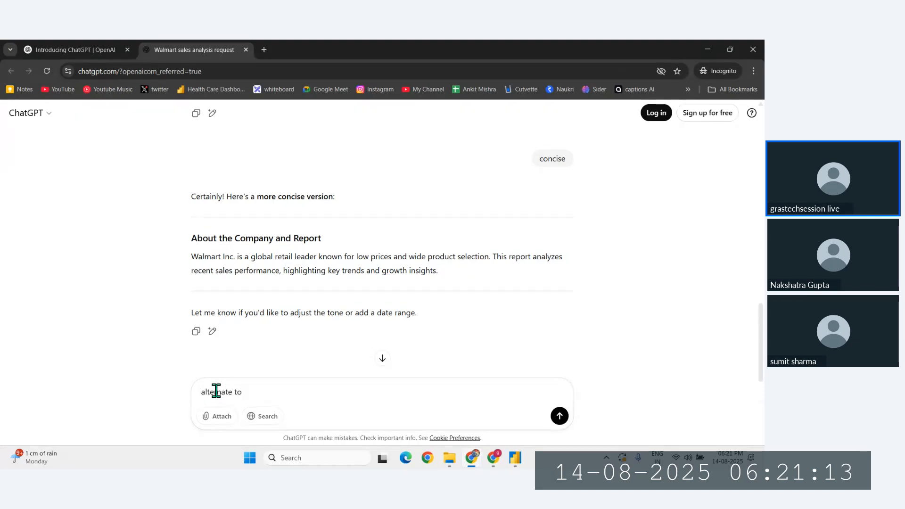
pyautogui.write('Customers Avg Age Since Day First')
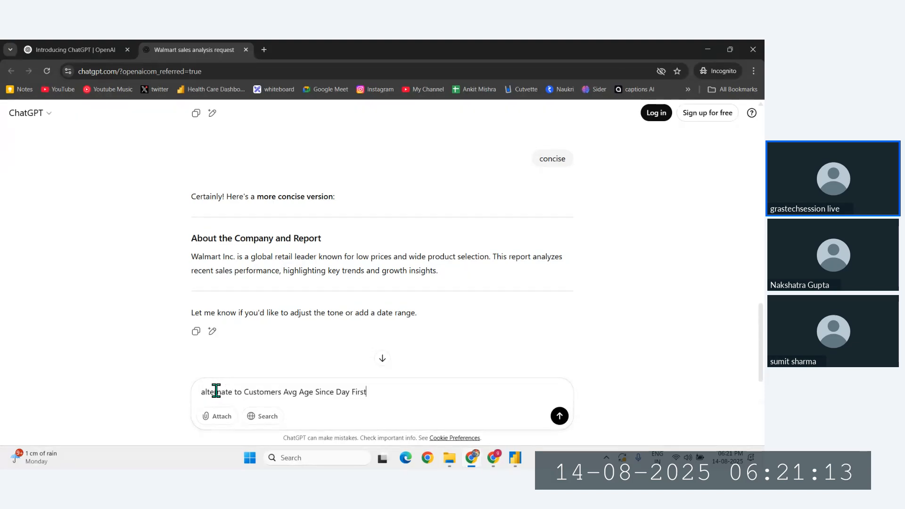
pyautogui.press('Return')
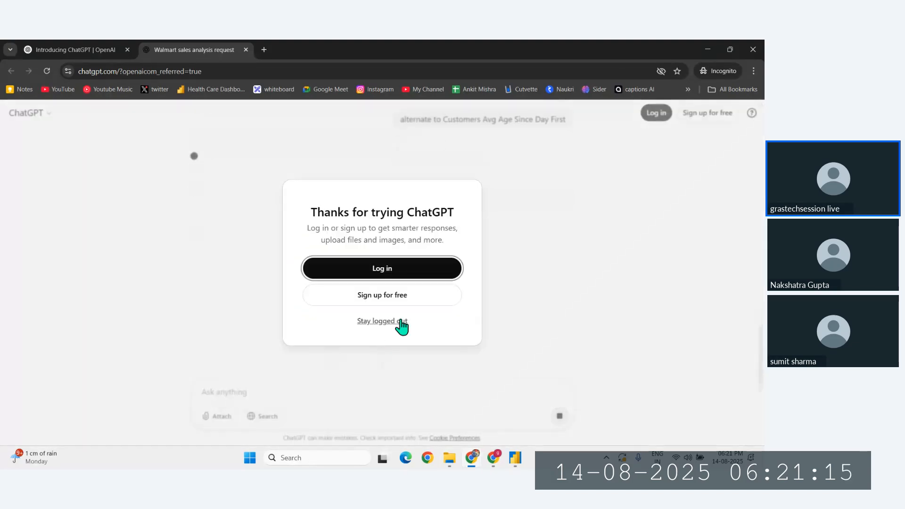
pyautogui.click(399, 320)
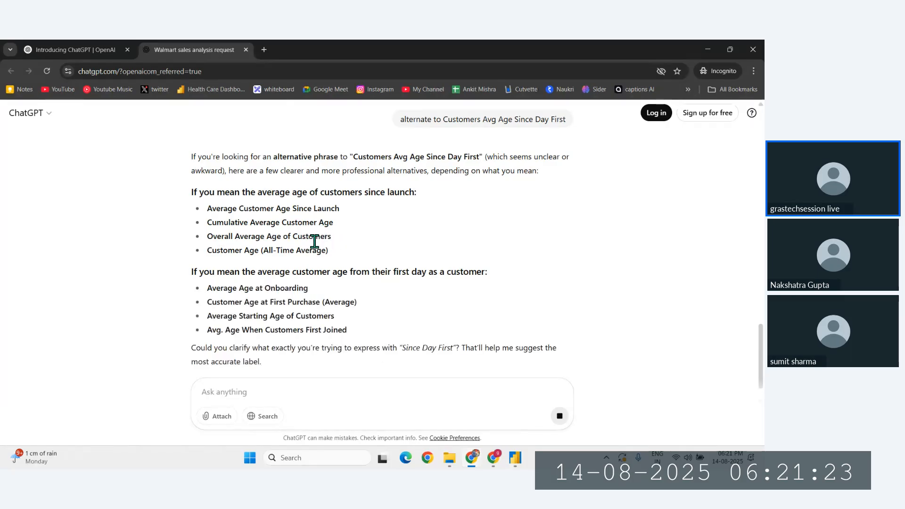
pyautogui.scroll(-1, 315, 241)
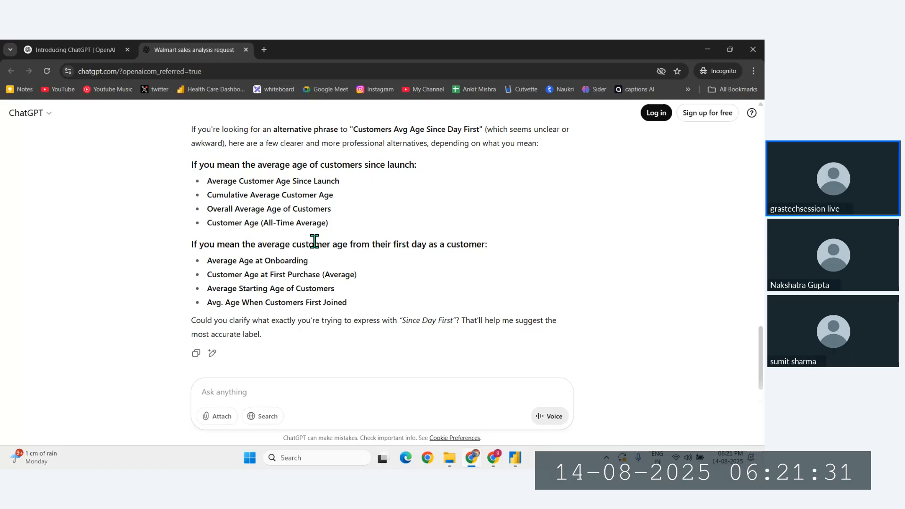
# Examine ChatGPT's suggested labels for the average customer age from their first day as a customer
pyautogui.moveTo(208, 302); pyautogui.dragTo(352, 304)
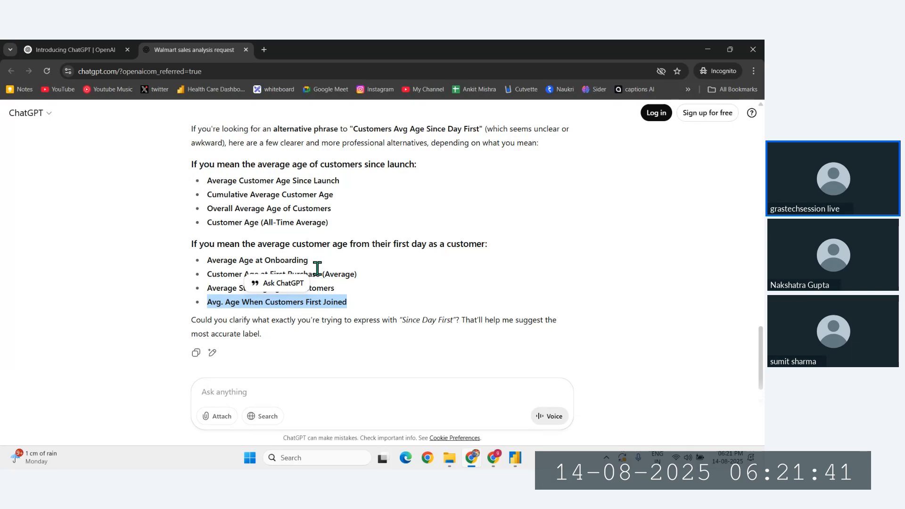
pyautogui.click(298, 303)
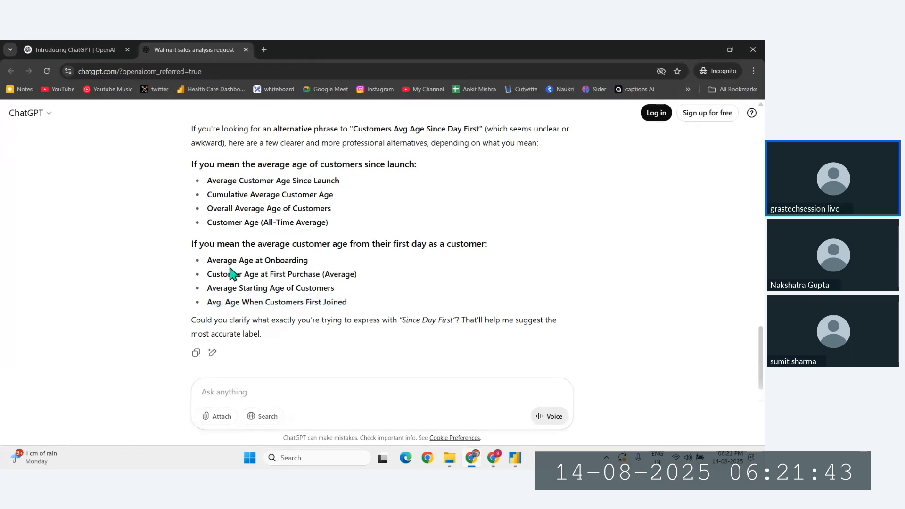
pyautogui.moveTo(219, 261); pyautogui.dragTo(306, 260)
pyautogui.moveTo(208, 275); pyautogui.dragTo(370, 279)
pyautogui.moveTo(208, 302); pyautogui.dragTo(348, 315)
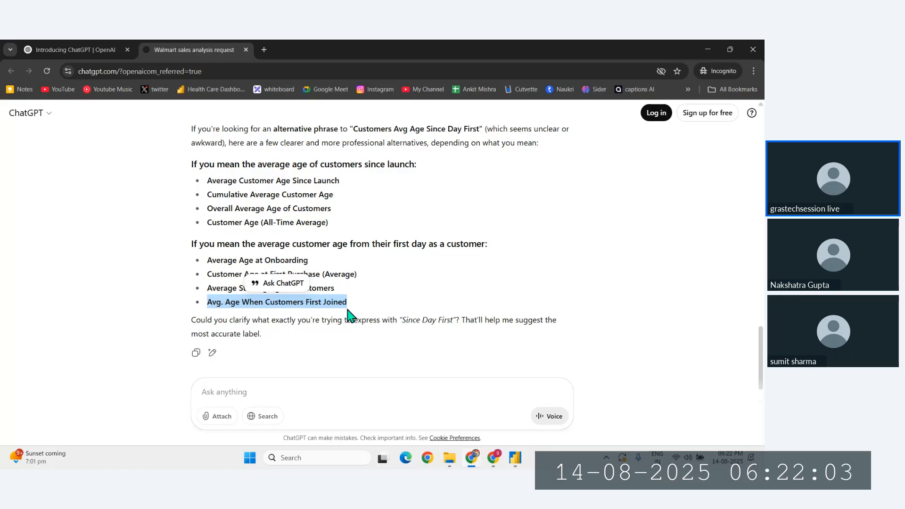
# Ask ChatGPT for short versions of the label with the prompt short, and compare them with its earlier suggestions
pyautogui.click(231, 397)
pyautogui.write('shor')
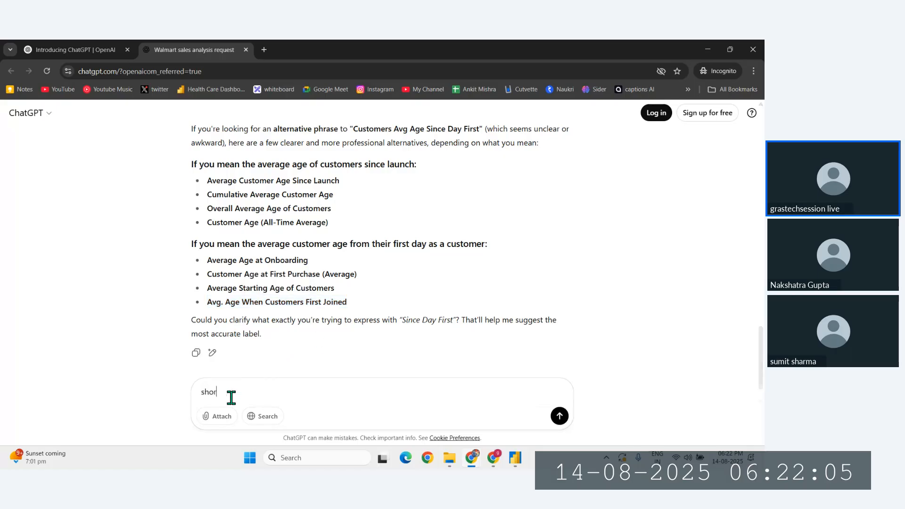
pyautogui.write('t')
pyautogui.press('Return')
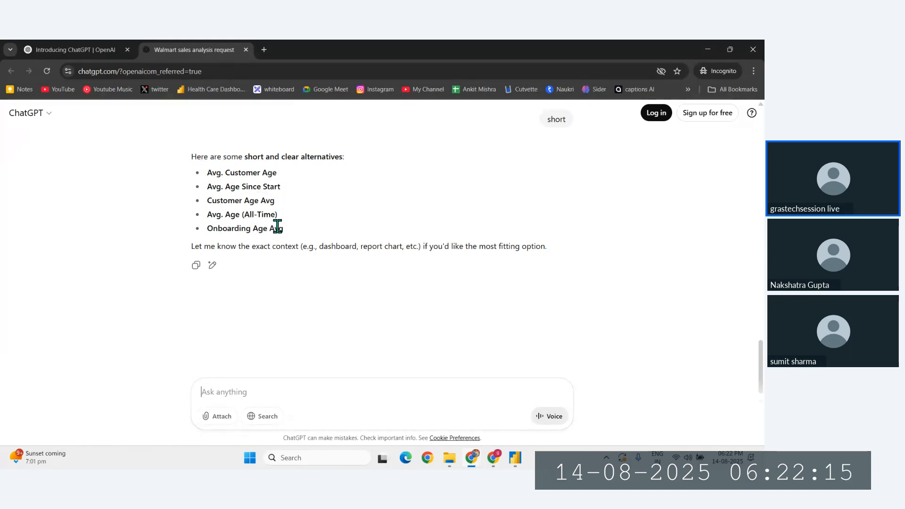
pyautogui.moveTo(208, 201); pyautogui.dragTo(278, 204)
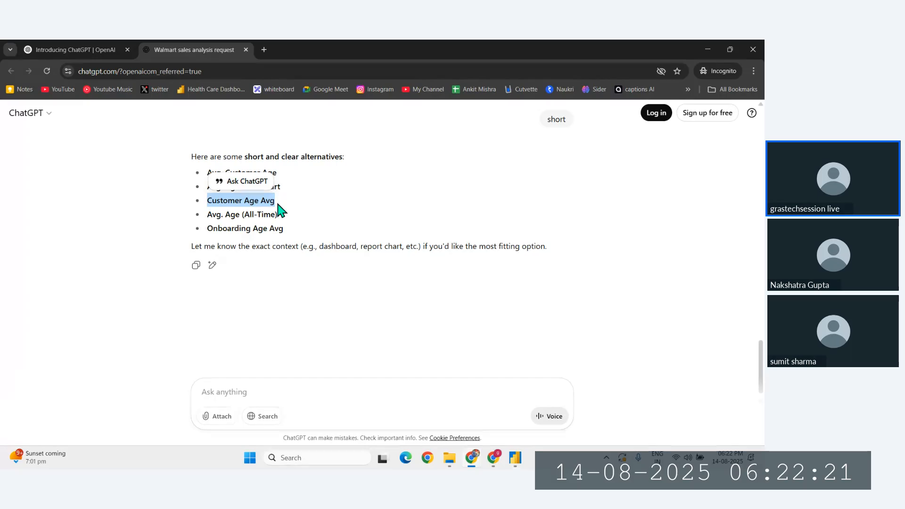
pyautogui.click(279, 212)
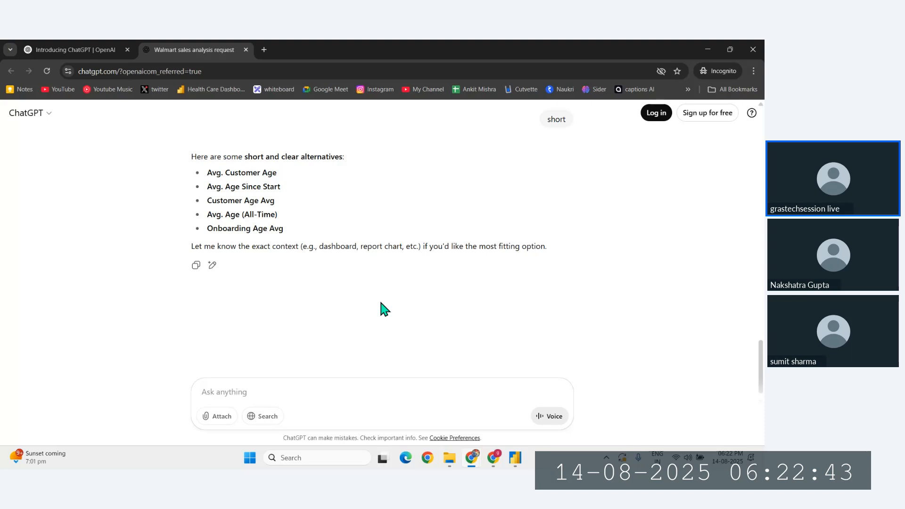
pyautogui.scroll(3, 297, 233)
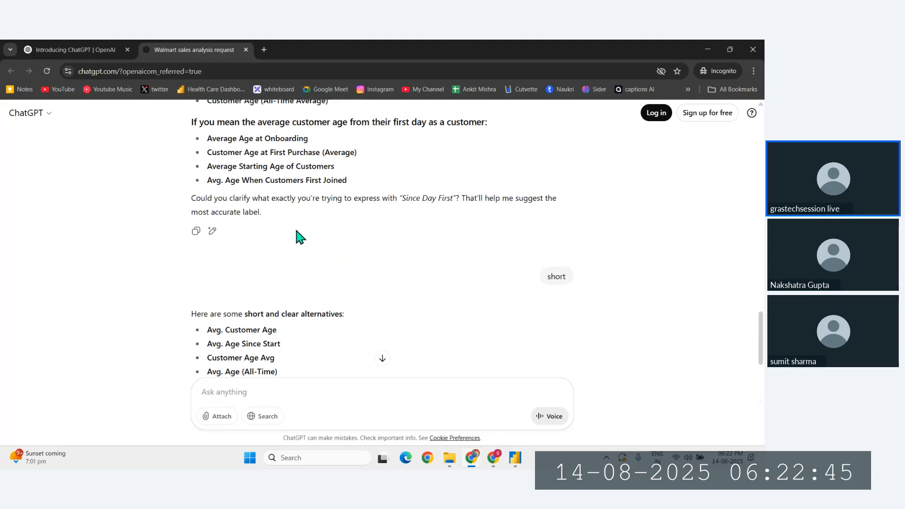
pyautogui.scroll(1, 297, 232)
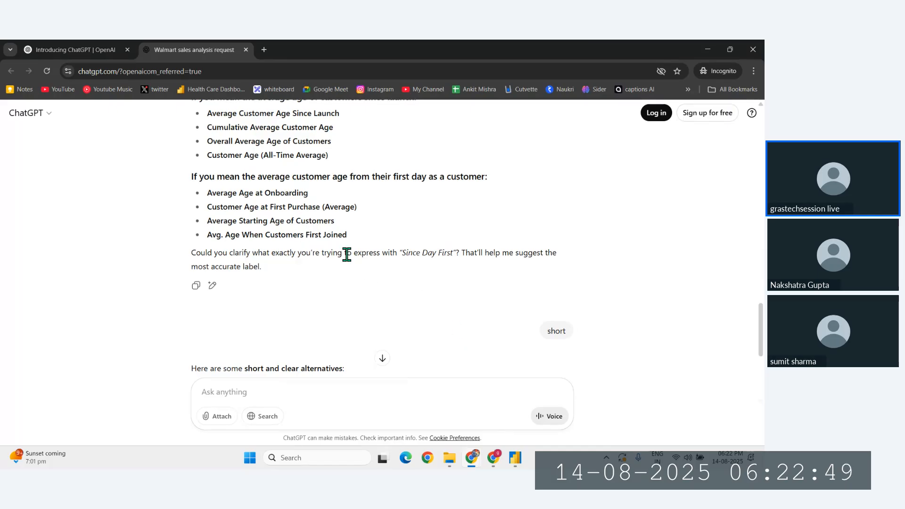
# Check the Age column of the customers table in Power BI, and return to ChatGPT to reread its label suggestions
pyautogui.click(515, 458)
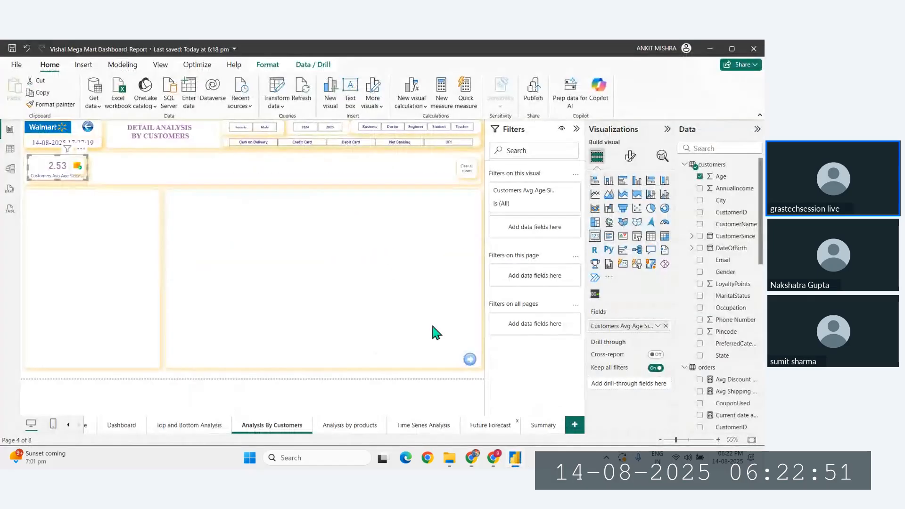
pyautogui.click(10, 150)
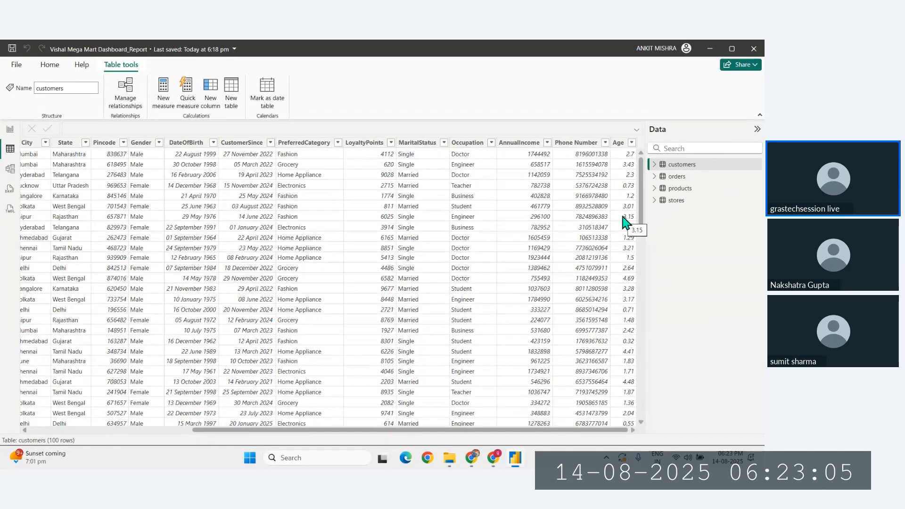
pyautogui.moveTo(472, 457)
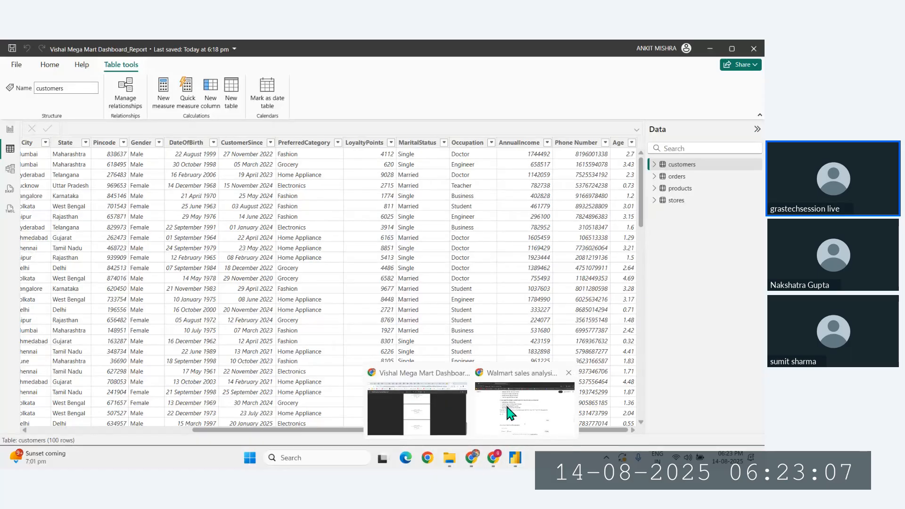
pyautogui.click(511, 415)
pyautogui.scroll(5, 236, 283)
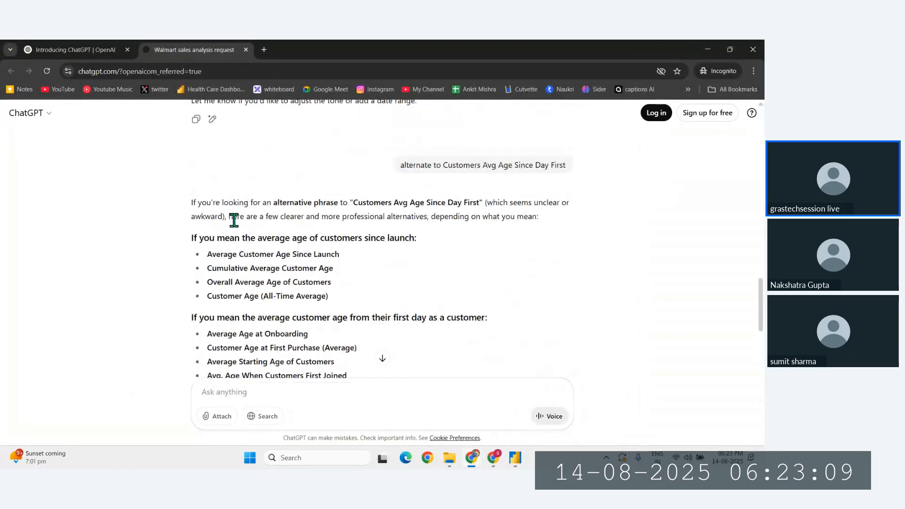
pyautogui.scroll(-5, 234, 220)
pyautogui.scroll(1, 242, 208)
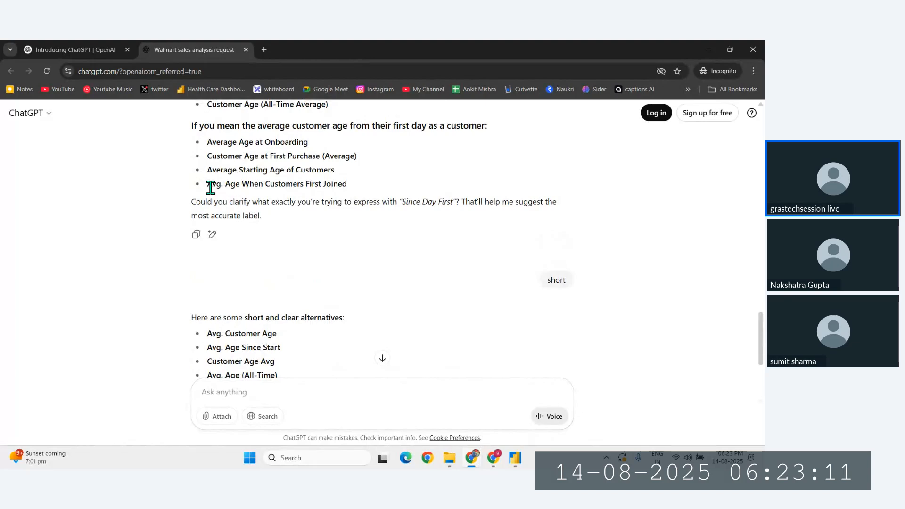
pyautogui.scroll(2, 259, 283)
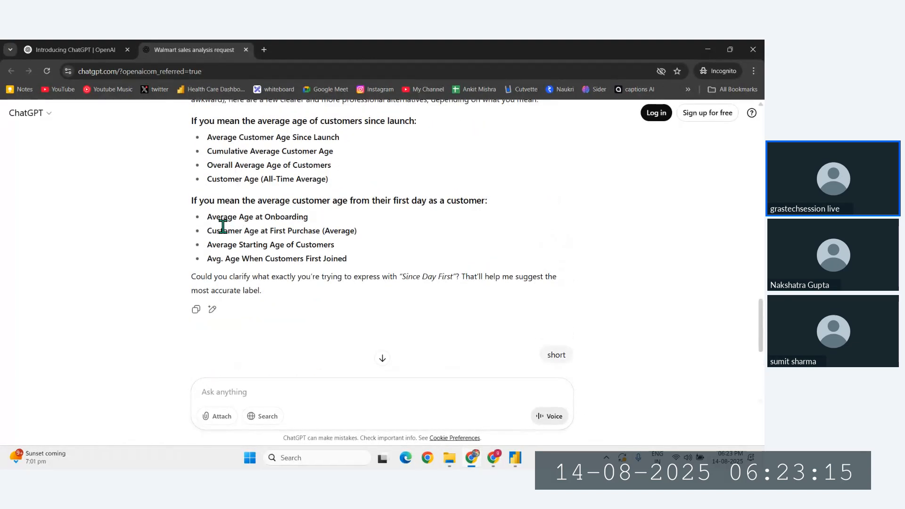
pyautogui.scroll(-1, 223, 227)
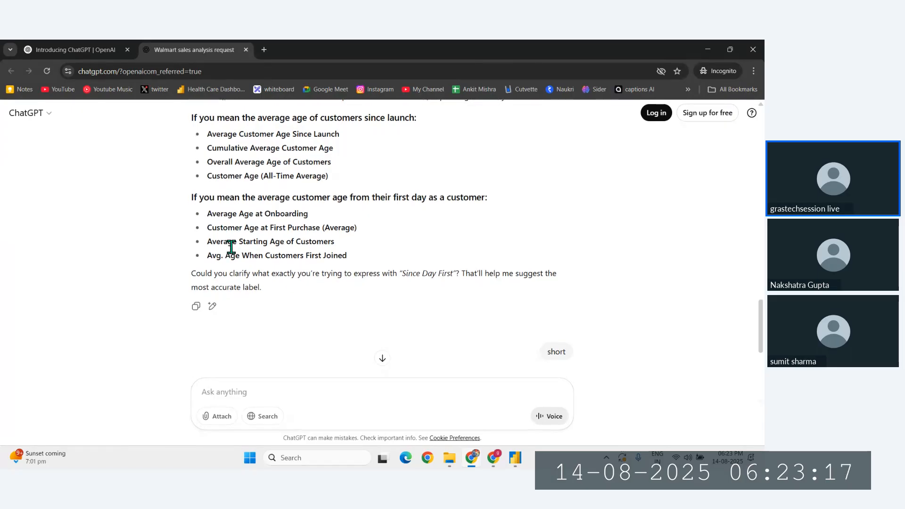
pyautogui.scroll(-4, 231, 247)
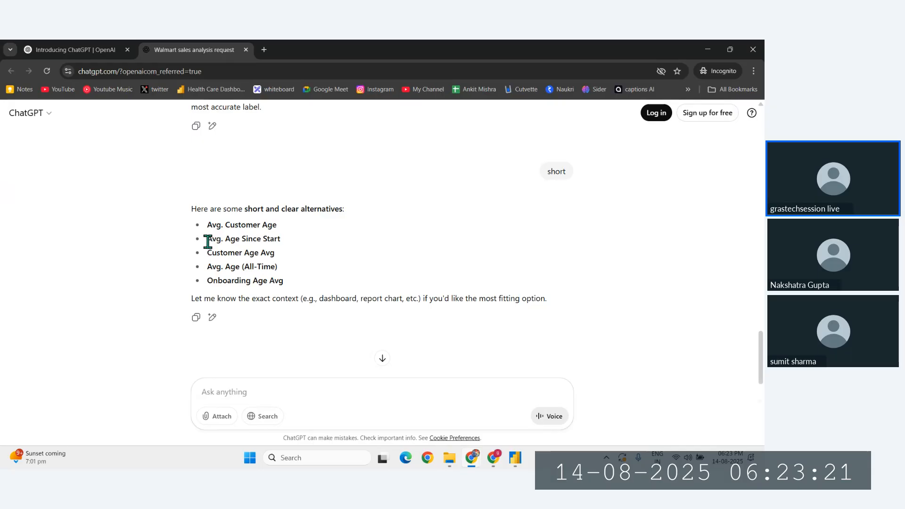
# Compare the short label Avg. Age Since Start with longer suggestions such as Avg. Age When Customers First Joined and Overall Average Age of Customers
pyautogui.moveTo(208, 239); pyautogui.dragTo(281, 235)
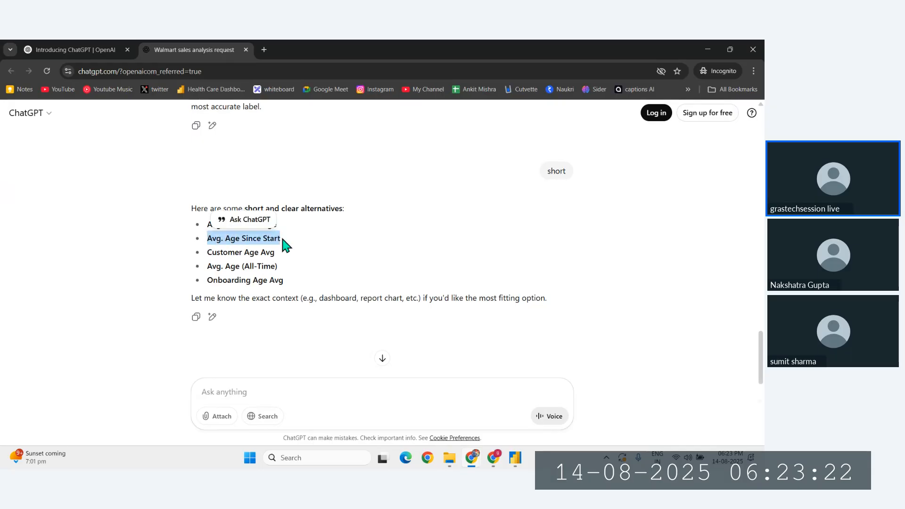
pyautogui.click(341, 258)
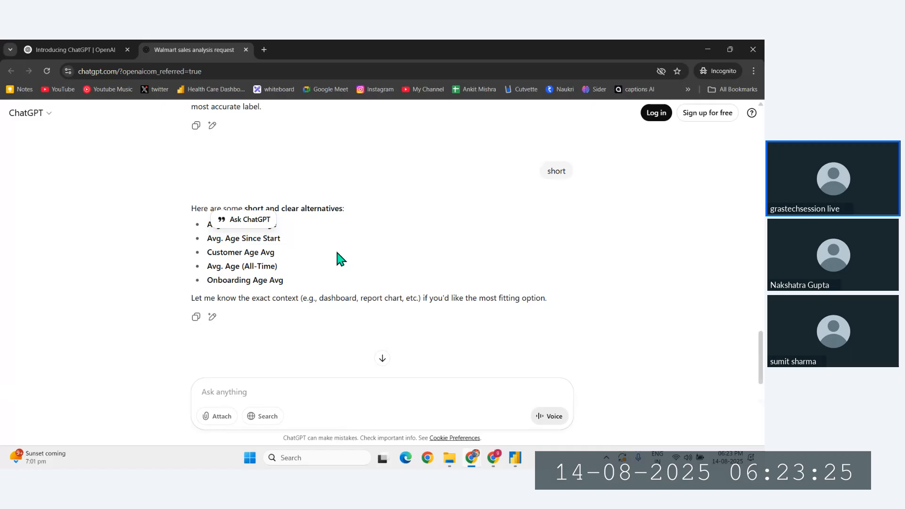
pyautogui.moveTo(278, 242); pyautogui.dragTo(208, 247)
pyautogui.click(271, 244)
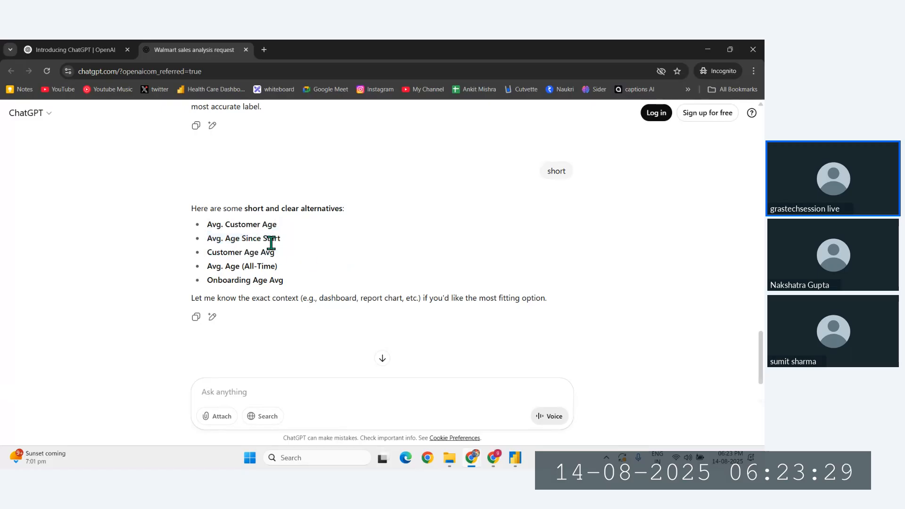
pyautogui.moveTo(287, 243); pyautogui.dragTo(206, 246)
pyautogui.scroll(1, 259, 265)
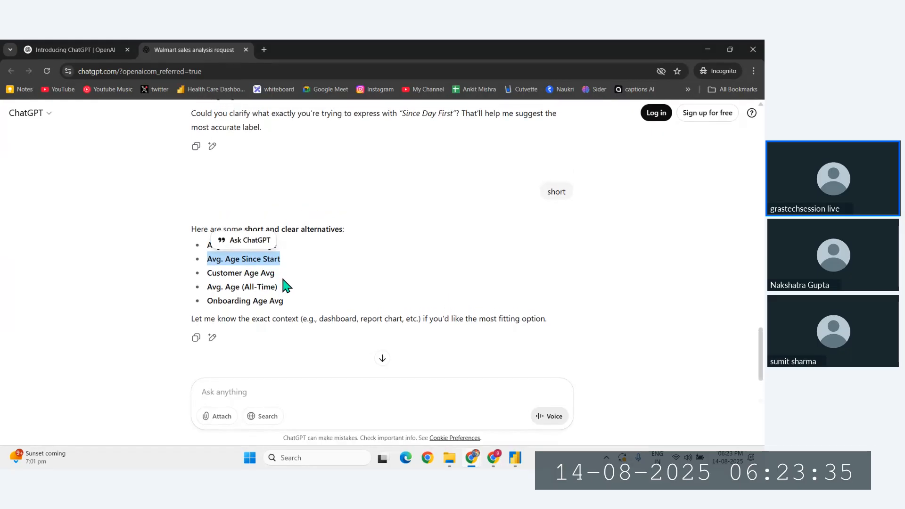
pyautogui.scroll(2, 283, 281)
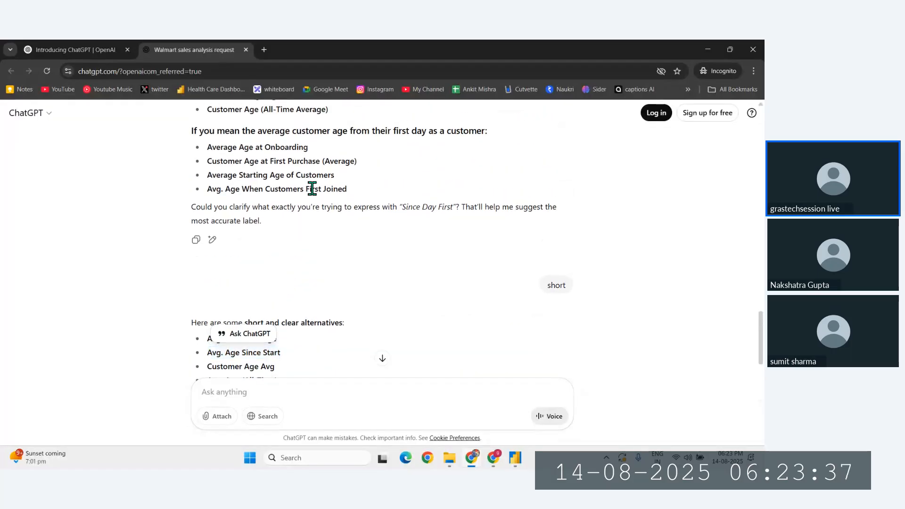
pyautogui.scroll(1, 312, 188)
pyautogui.moveTo(208, 207); pyautogui.dragTo(348, 220)
pyautogui.click(283, 224)
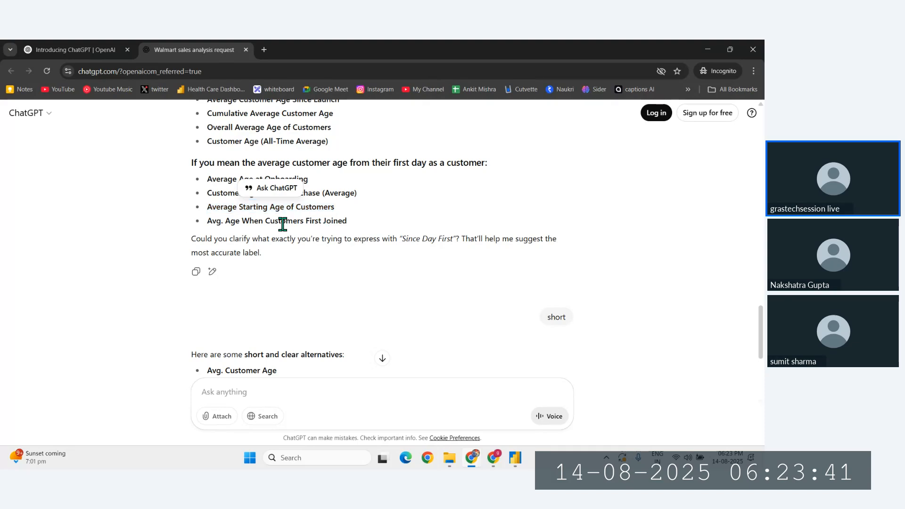
pyautogui.scroll(1, 283, 225)
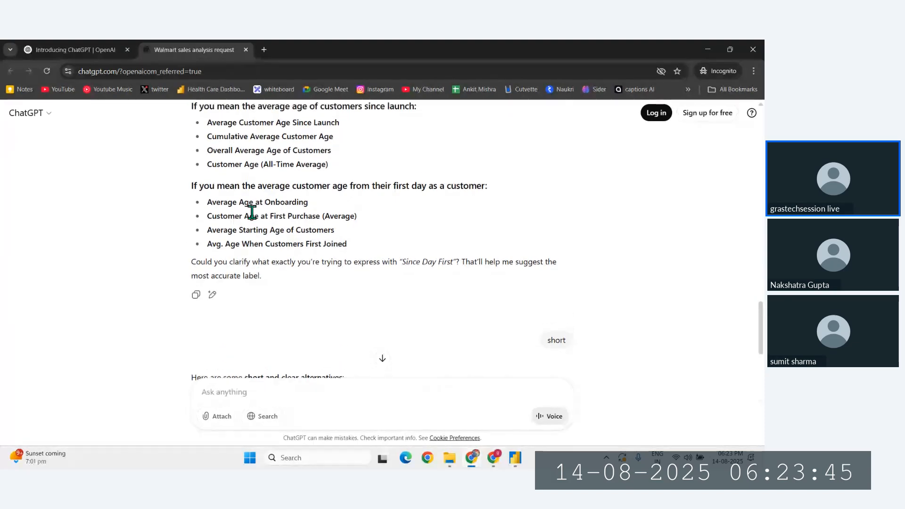
pyautogui.scroll(1, 241, 183)
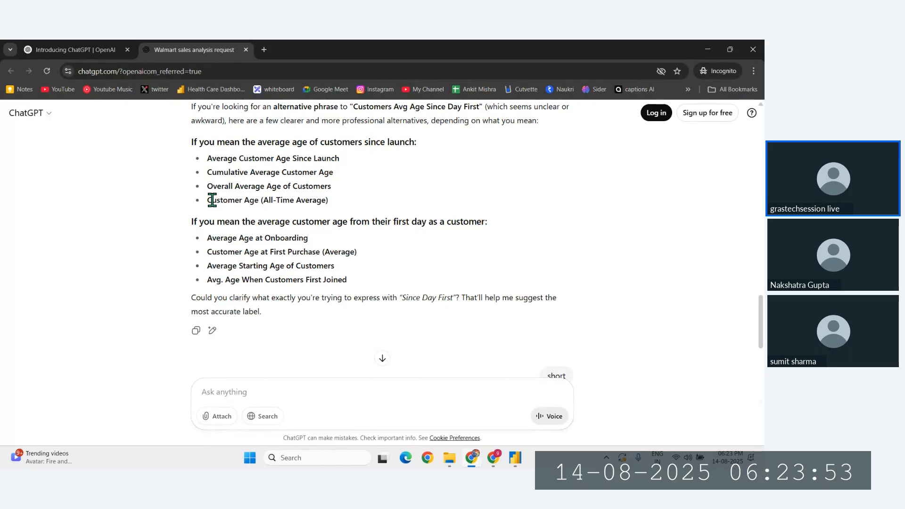
pyautogui.scroll(1, 212, 200)
pyautogui.moveTo(207, 204); pyautogui.dragTo(342, 204)
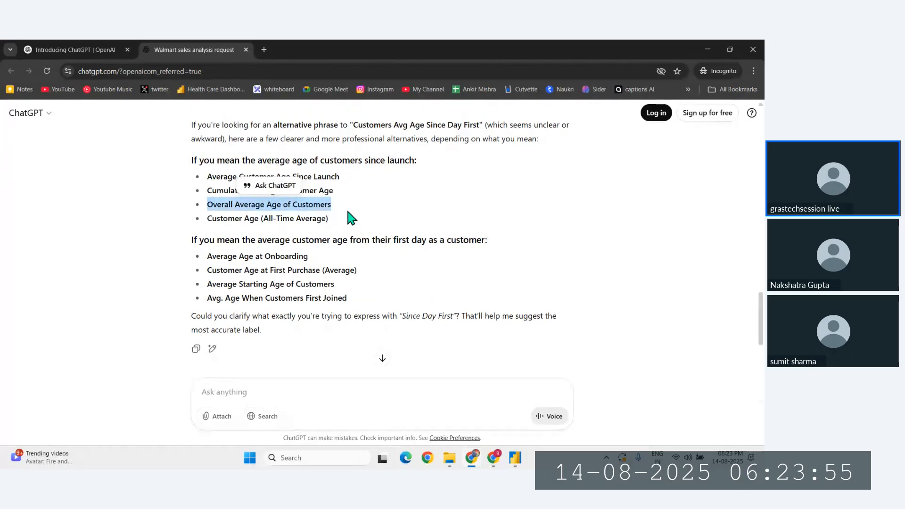
pyautogui.click(348, 212)
# Recheck the customers table's Age values in Power BI, and go back to ChatGPT to review the full and short label lists
pyautogui.click(521, 467)
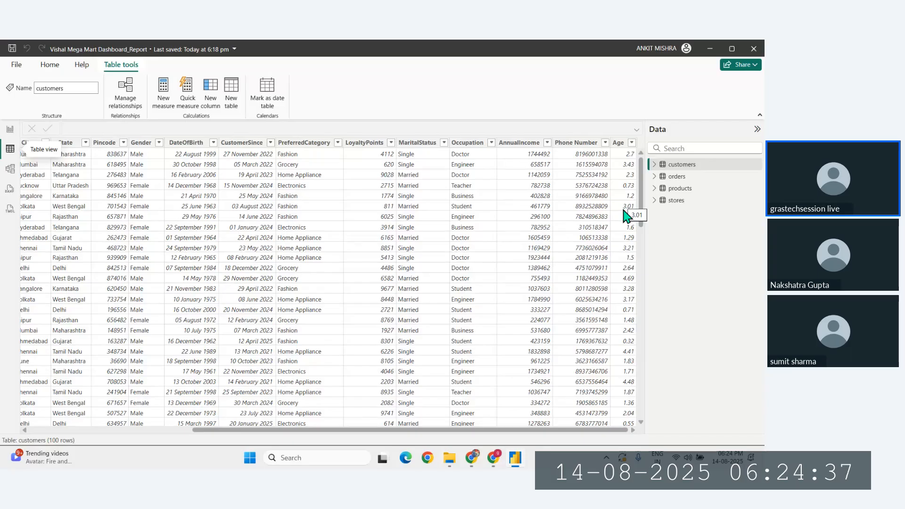
pyautogui.click(494, 464)
pyautogui.moveTo(472, 457)
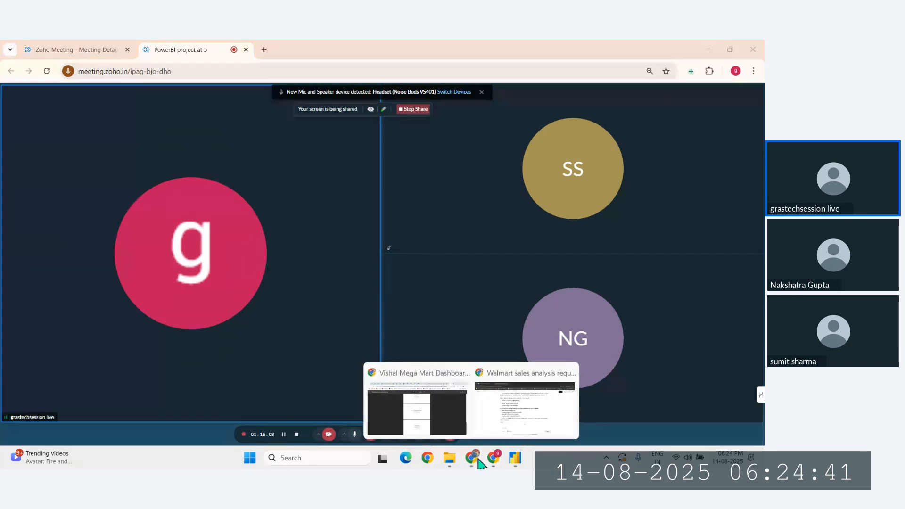
pyautogui.click(505, 419)
pyautogui.scroll(1, 323, 321)
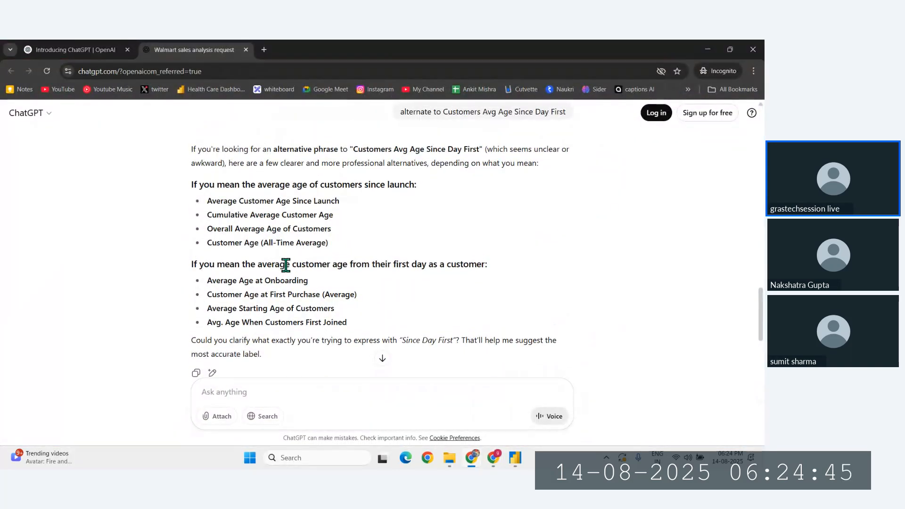
pyautogui.scroll(-1, 282, 264)
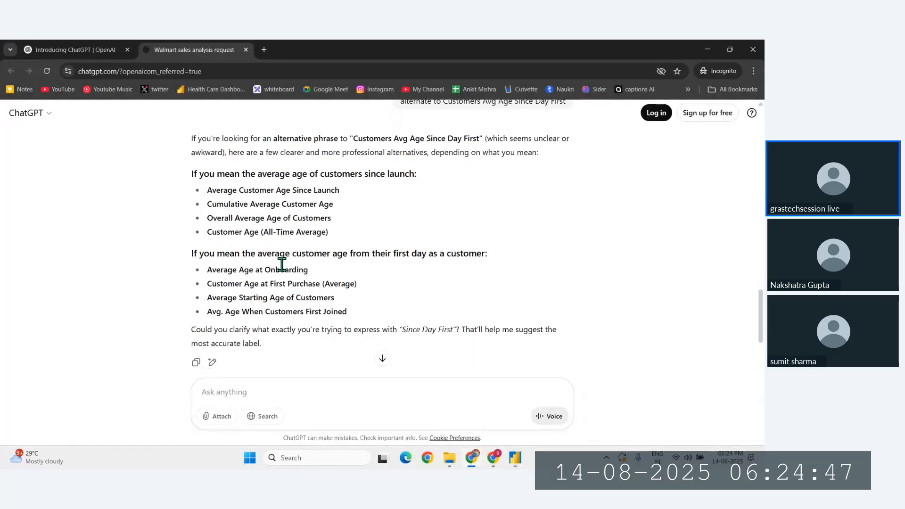
pyautogui.scroll(4, 281, 262)
pyautogui.scroll(-10, 283, 269)
pyautogui.scroll(1, 266, 225)
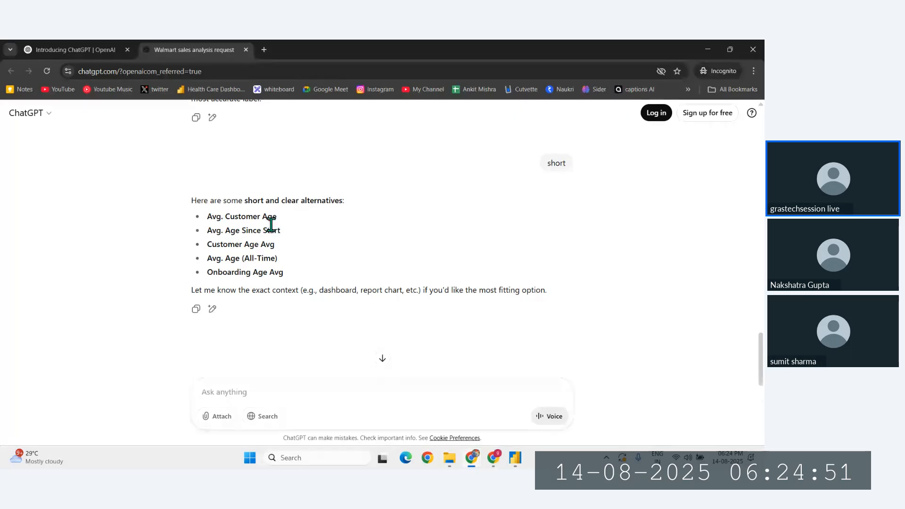
# Select the short label Avg. Age Since Start in ChatGPT's list, and return to the Analysis By Customers report page in Power BI
pyautogui.moveTo(208, 258); pyautogui.dragTo(282, 266)
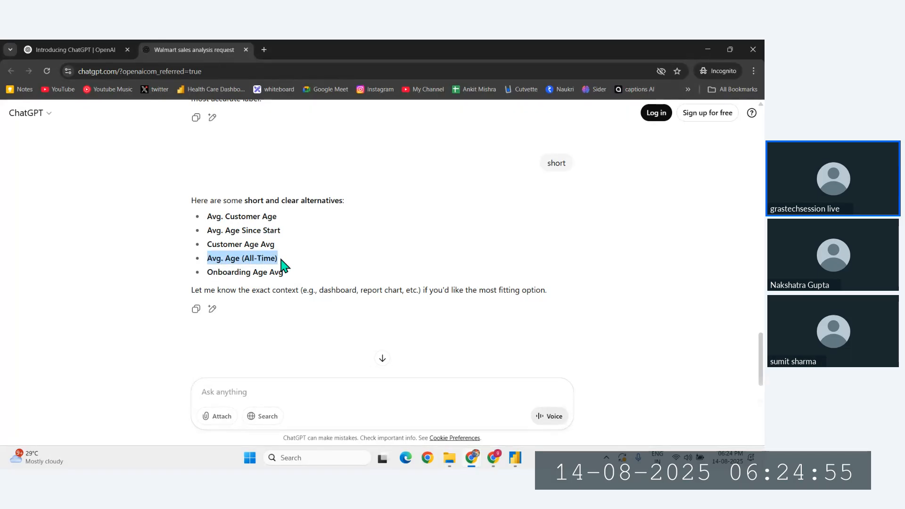
pyautogui.click(291, 232)
pyautogui.scroll(1, 289, 230)
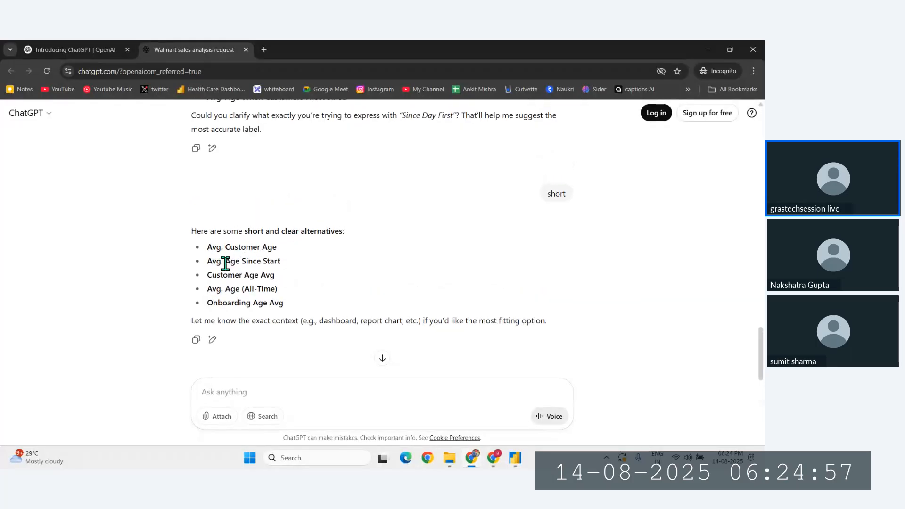
pyautogui.moveTo(207, 261); pyautogui.dragTo(282, 263)
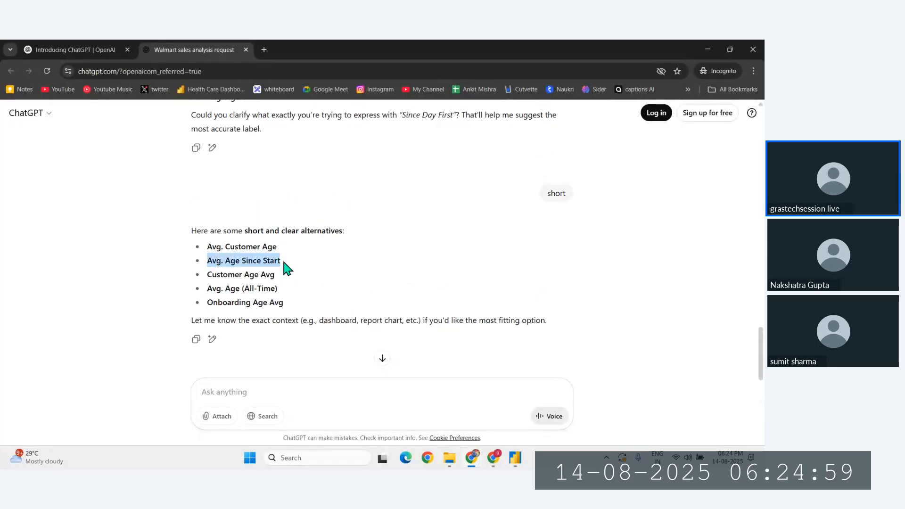
pyautogui.click(515, 458)
pyautogui.click(9, 129)
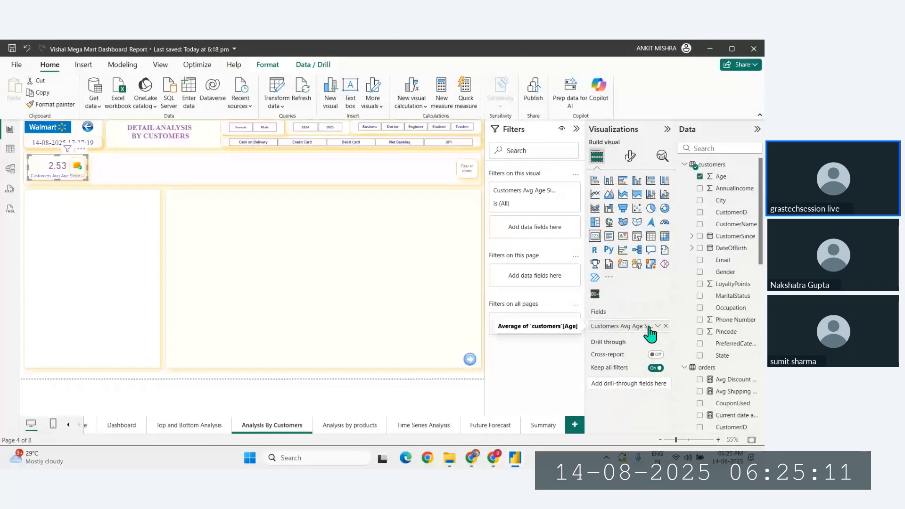
# Try the average age card as a gauge of the customers table's Age field, with data labels turned off
pyautogui.click(666, 326)
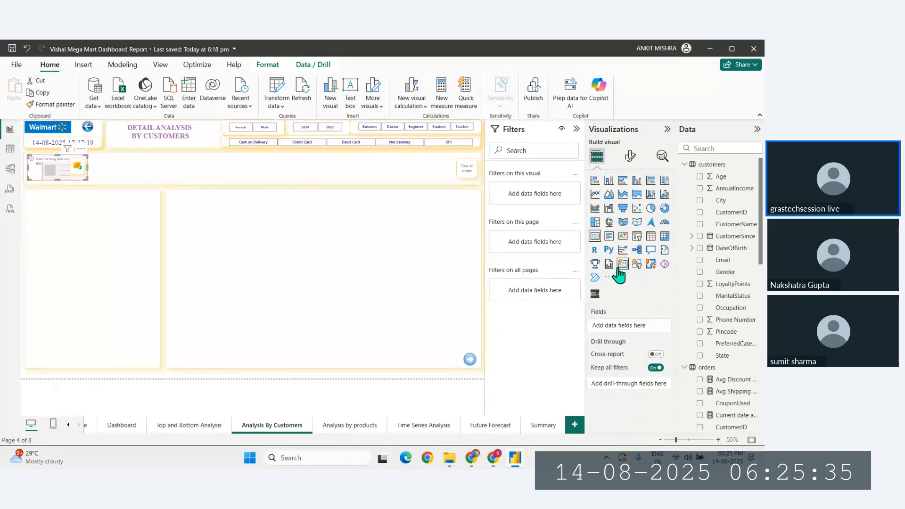
pyautogui.click(665, 223)
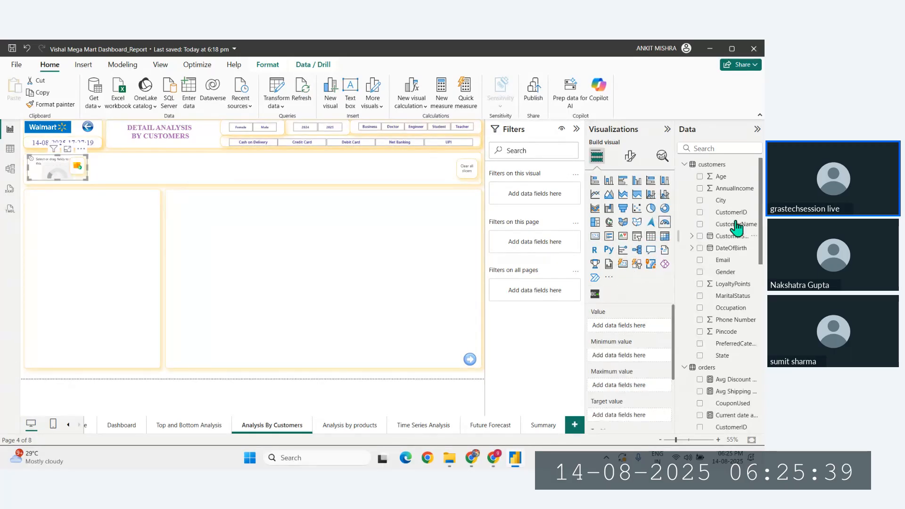
pyautogui.moveTo(719, 177); pyautogui.dragTo(615, 327)
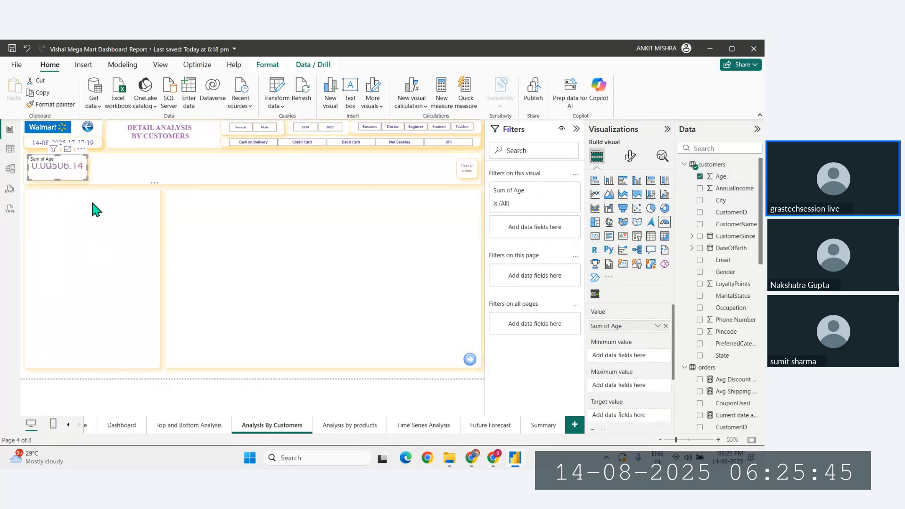
pyautogui.moveTo(86, 180); pyautogui.dragTo(90, 224)
pyautogui.moveTo(86, 201); pyautogui.dragTo(87, 183)
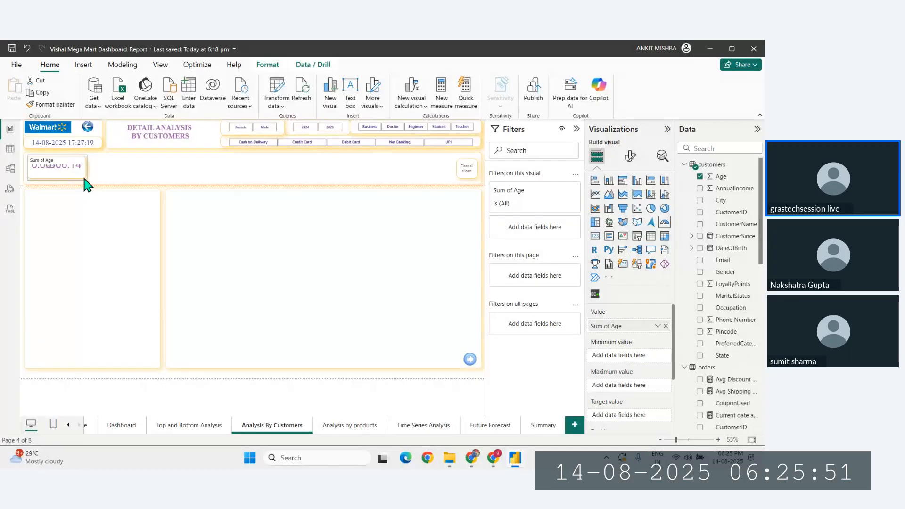
pyautogui.click(630, 156)
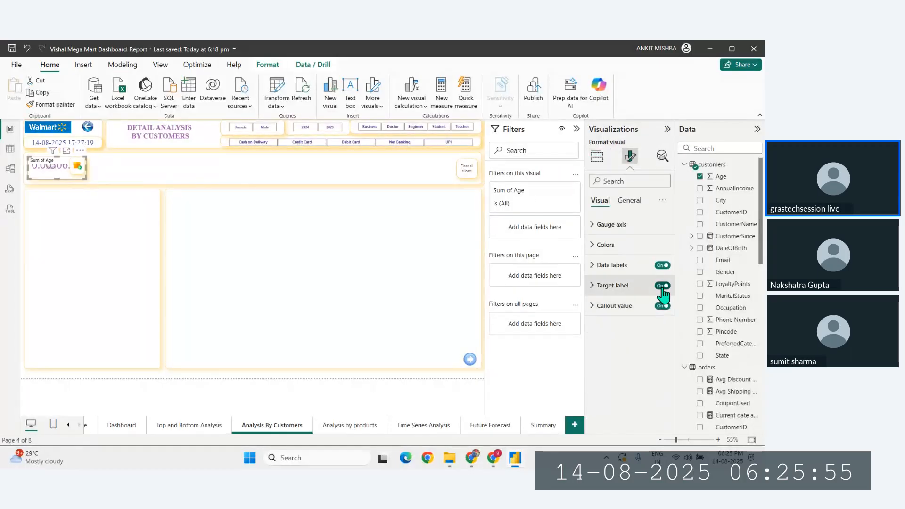
pyautogui.click(663, 265)
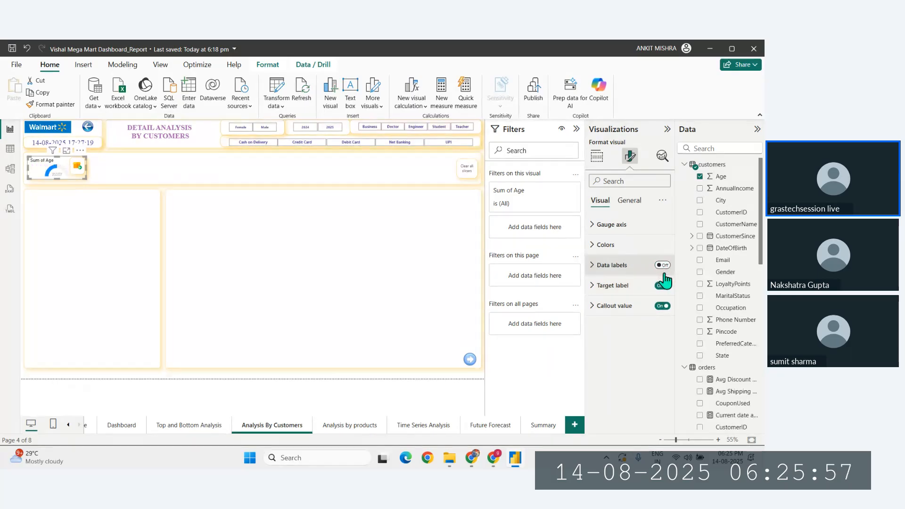
# Ungroup the age gauge from its icon on the KPI band
pyautogui.click(20, 229)
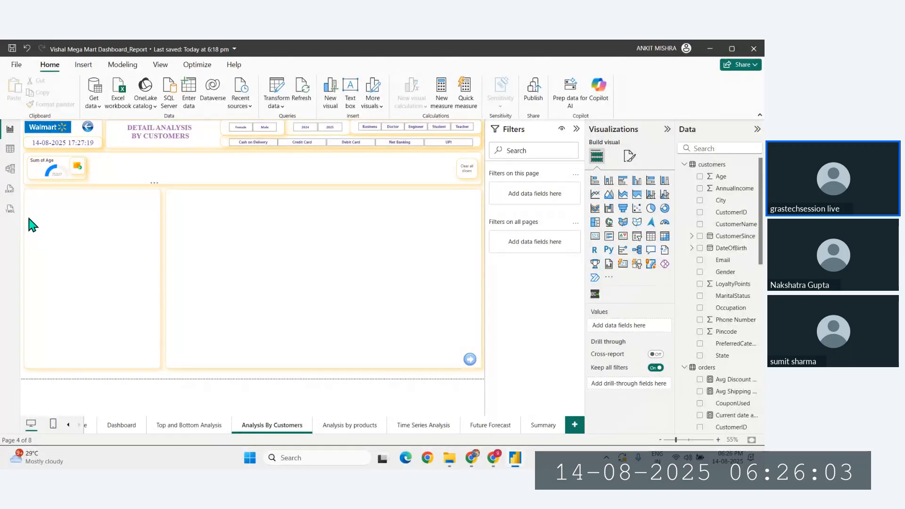
pyautogui.click(81, 178)
pyautogui.click(266, 65)
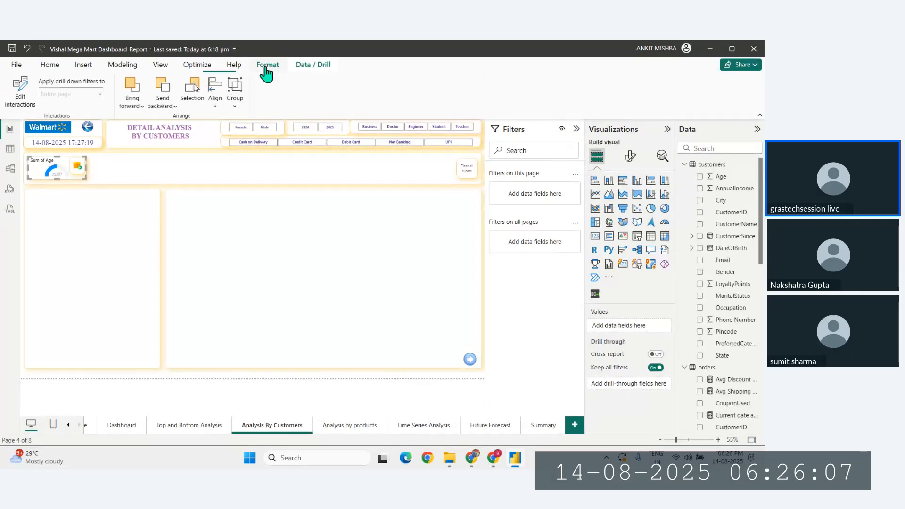
pyautogui.click(232, 104)
pyautogui.click(253, 137)
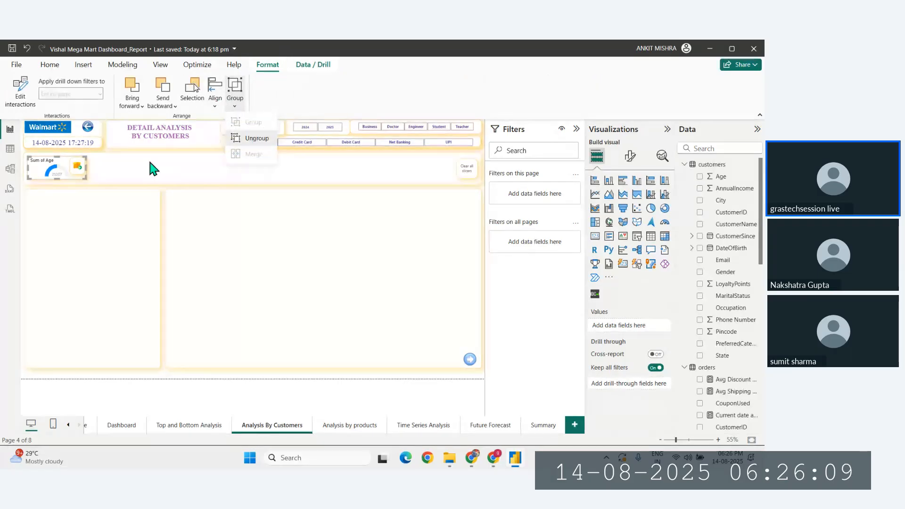
# Delete the icon beside the age gauge, and put the displaced KPI background band back in its place
pyautogui.click(81, 167)
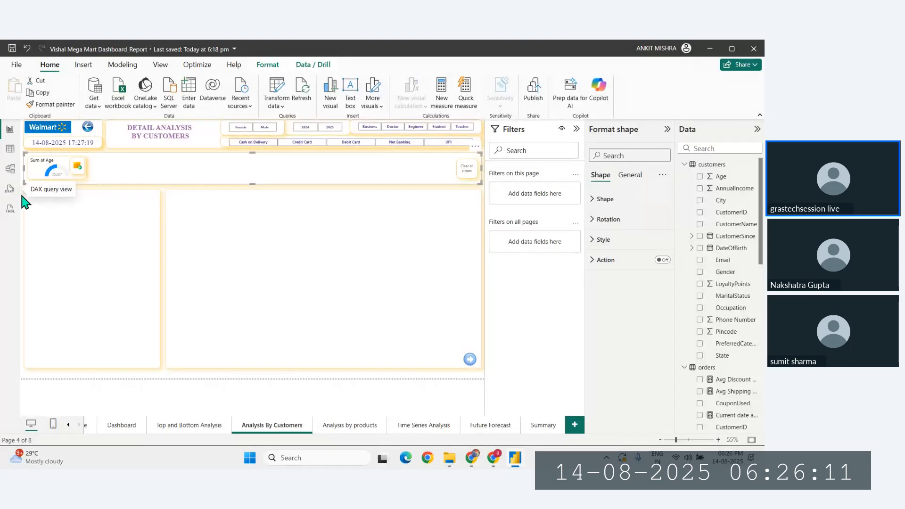
pyautogui.click(21, 191)
pyautogui.click(81, 168)
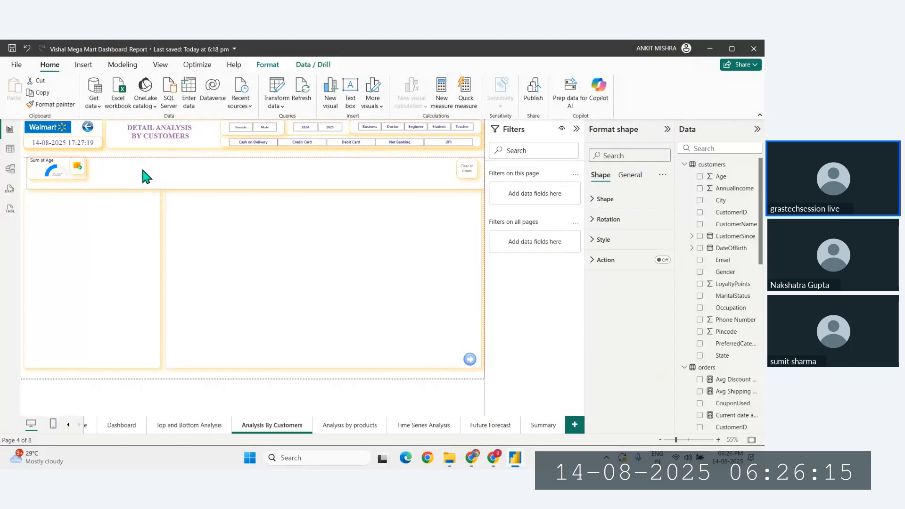
pyautogui.moveTo(139, 166); pyautogui.dragTo(117, 196)
pyautogui.click(82, 167)
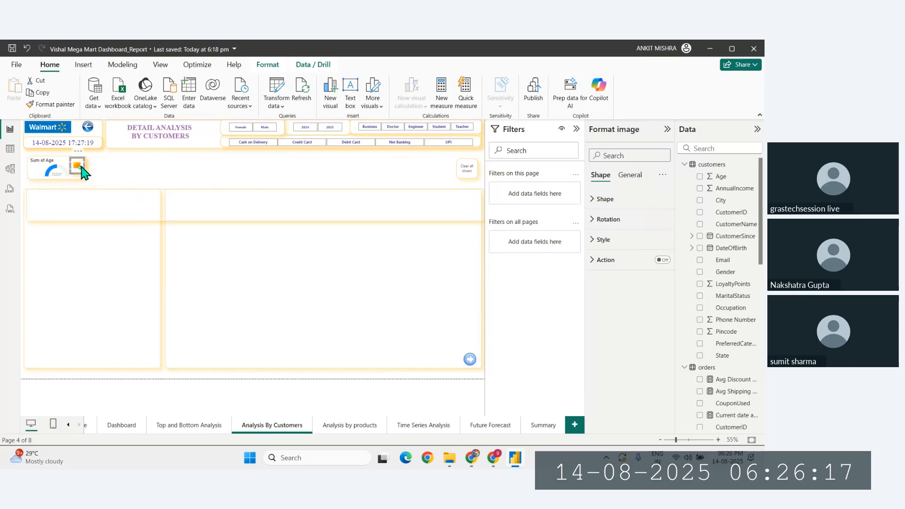
pyautogui.press('Delete')
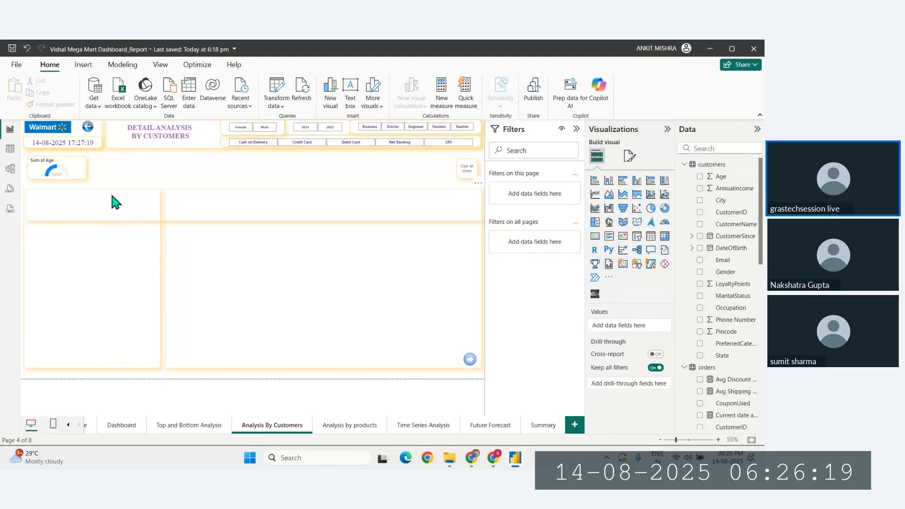
pyautogui.moveTo(112, 209); pyautogui.dragTo(116, 175)
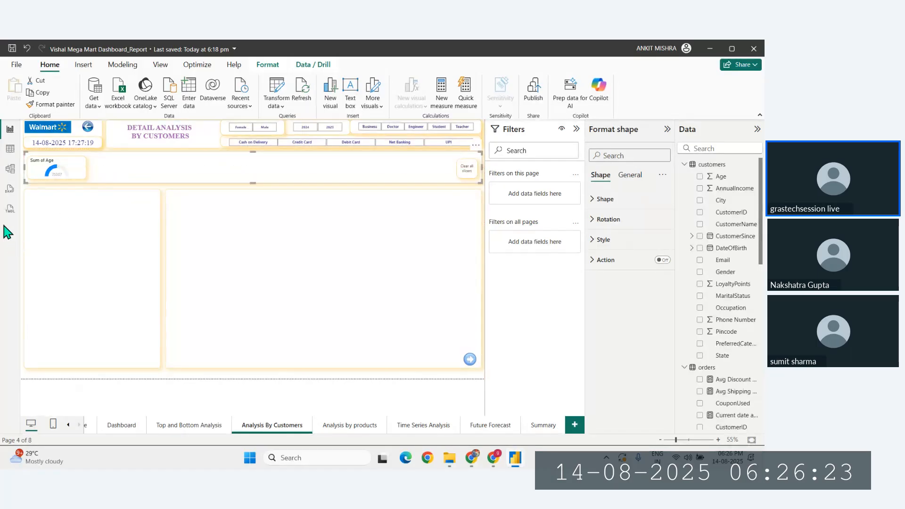
pyautogui.click(20, 217)
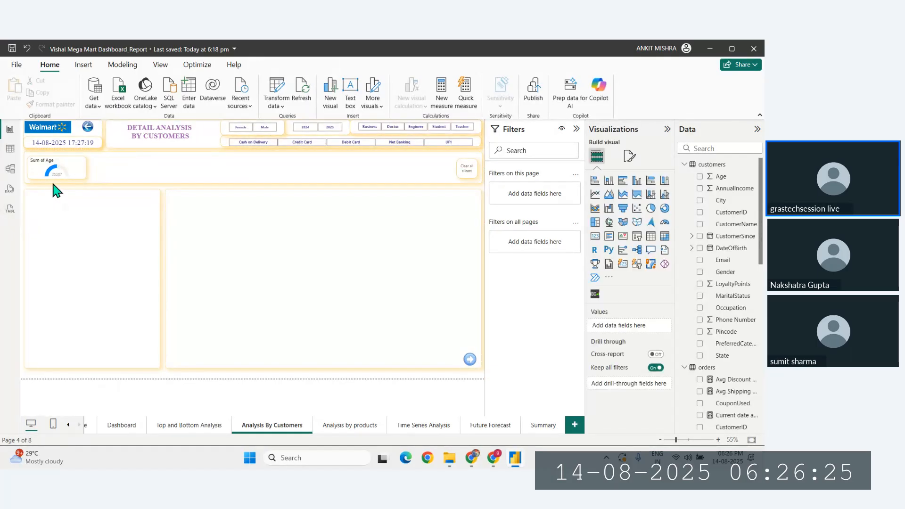
# Send the KPI background band to the back, behind the age gauge
pyautogui.moveTo(80, 161); pyautogui.dragTo(81, 170)
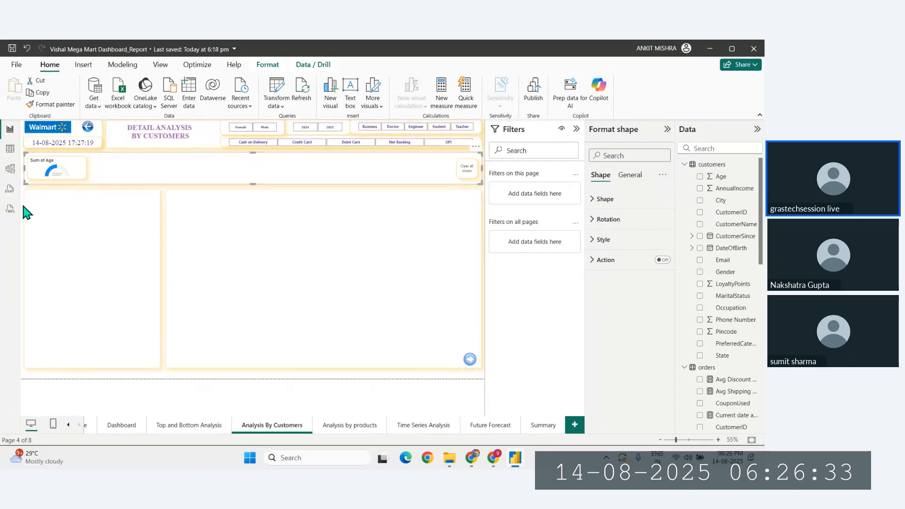
pyautogui.click(22, 201)
pyautogui.click(77, 168)
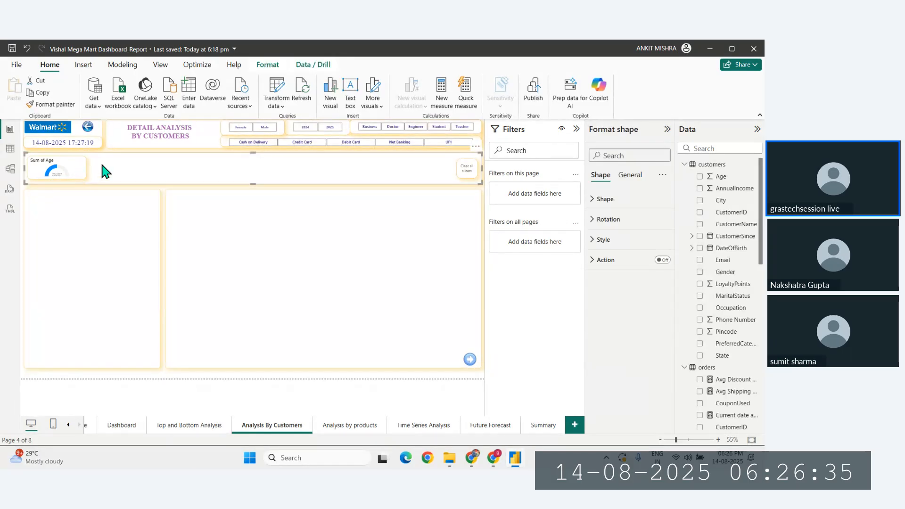
pyautogui.click(267, 65)
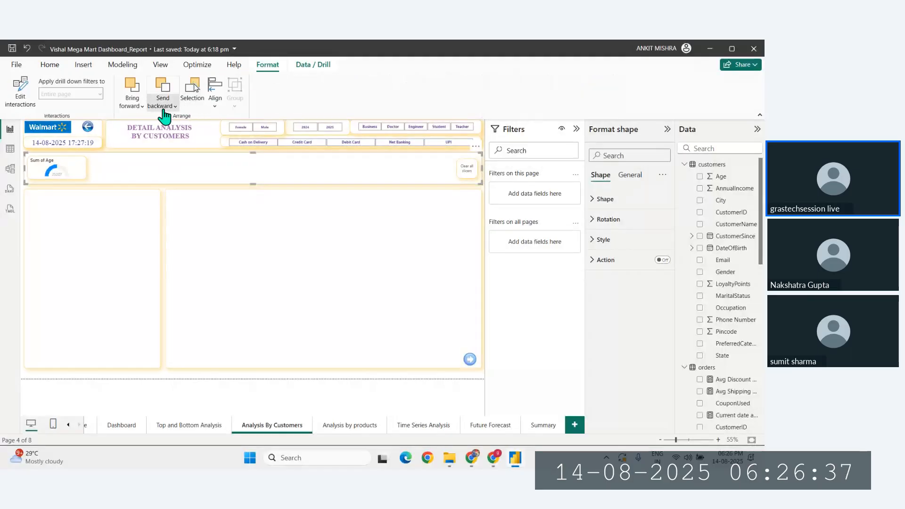
pyautogui.click(162, 108)
pyautogui.click(180, 140)
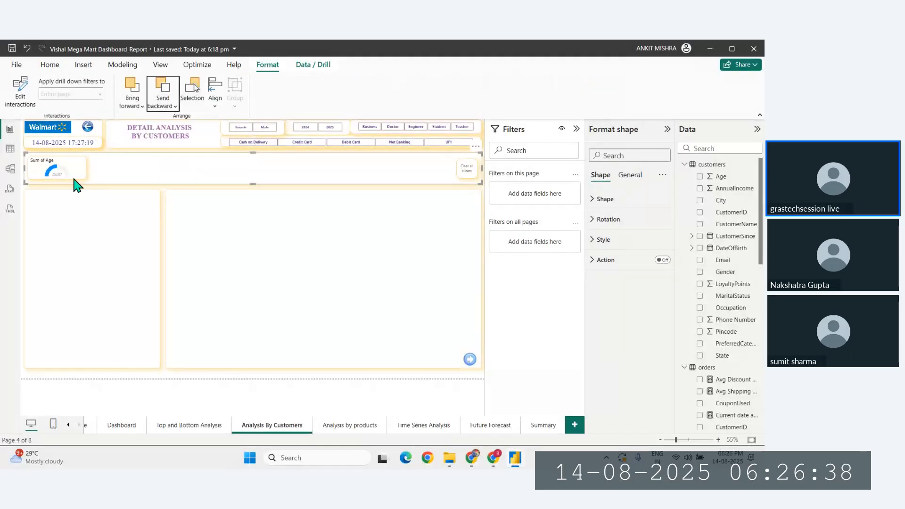
pyautogui.click(10, 209)
pyautogui.click(9, 129)
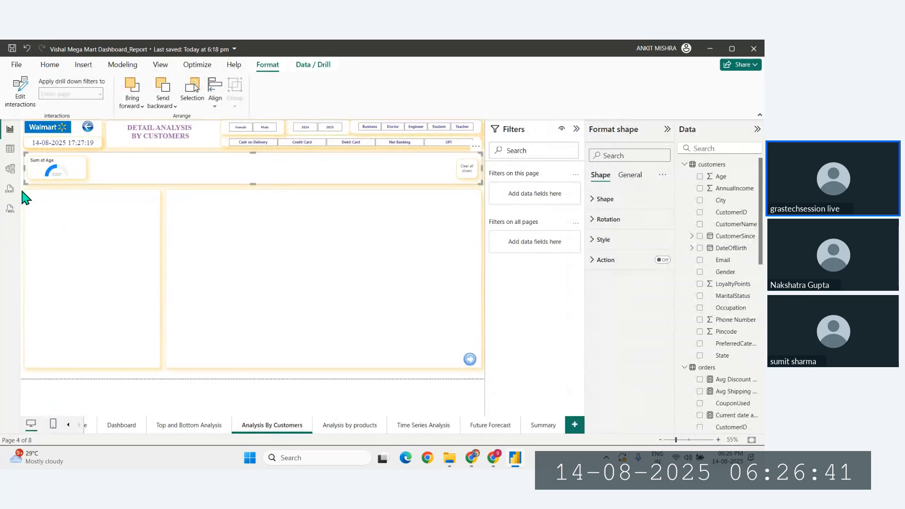
# Widen the age gauge slightly and change it back to a card visual
pyautogui.click(59, 169)
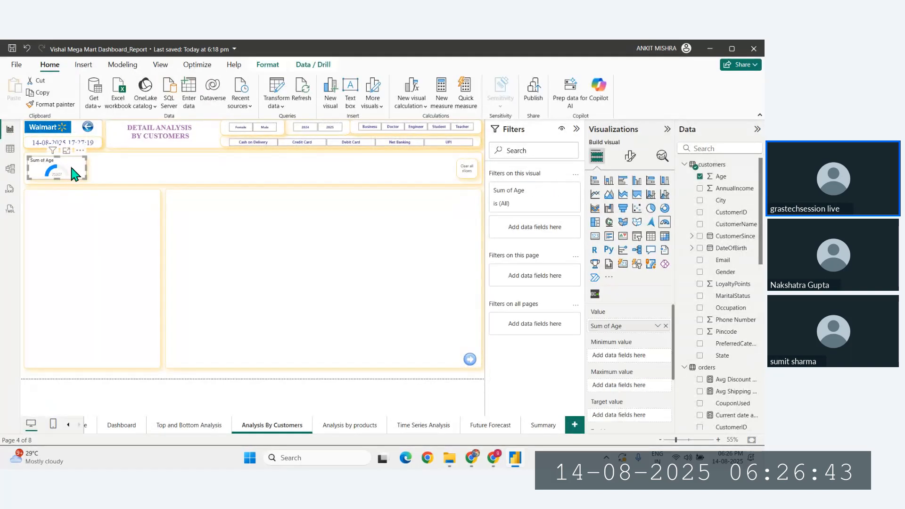
pyautogui.moveTo(85, 176)
pyautogui.mouseDown()
pyautogui.moveTo(93, 187)
pyautogui.moveTo(89, 178)
pyautogui.mouseUp()
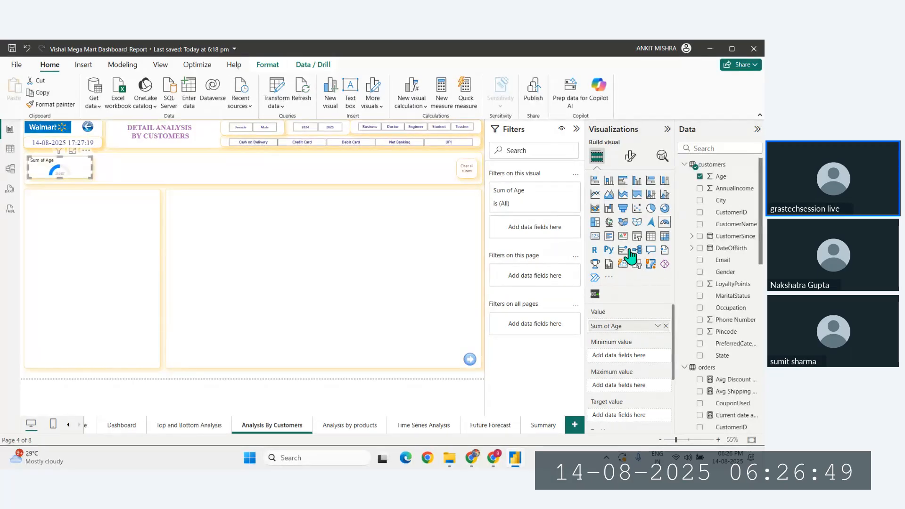
pyautogui.click(595, 236)
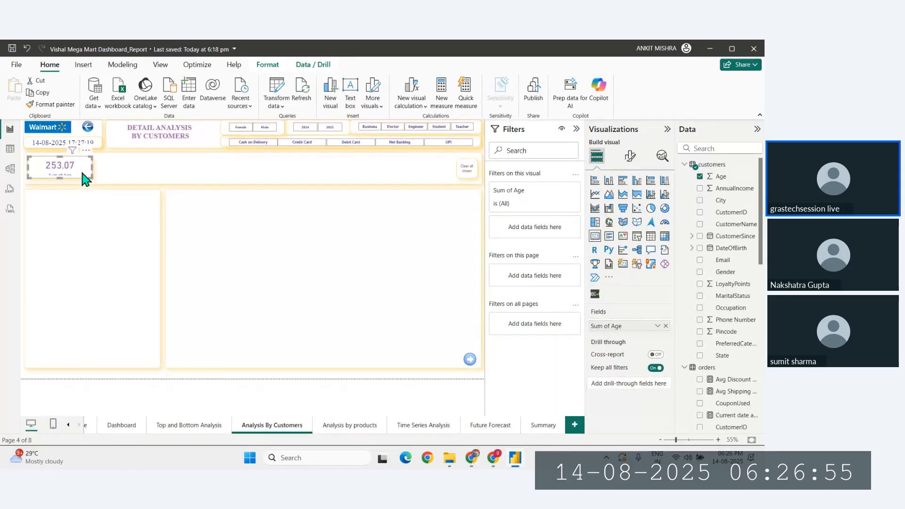
# Check the KPI cards on the Dashboard page, and return to the age card on the Analysis By Customers page
pyautogui.click(122, 426)
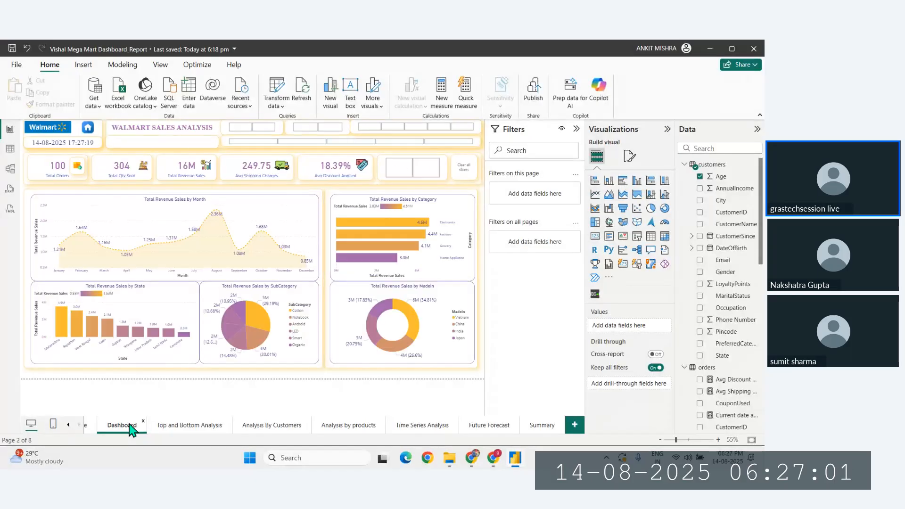
pyautogui.click(260, 427)
pyautogui.click(73, 177)
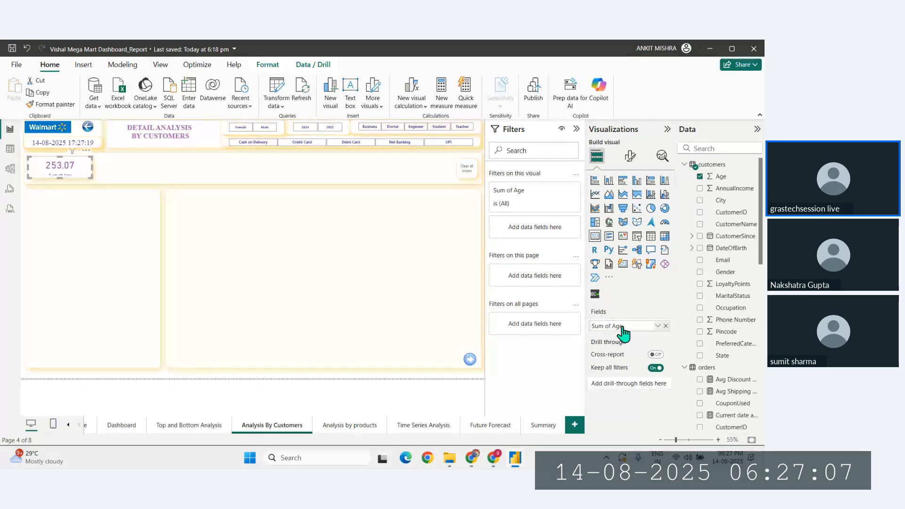
# Remove the Age field from the card and start a new measure in the customers table
pyautogui.click(666, 326)
pyautogui.rightClick(717, 179)
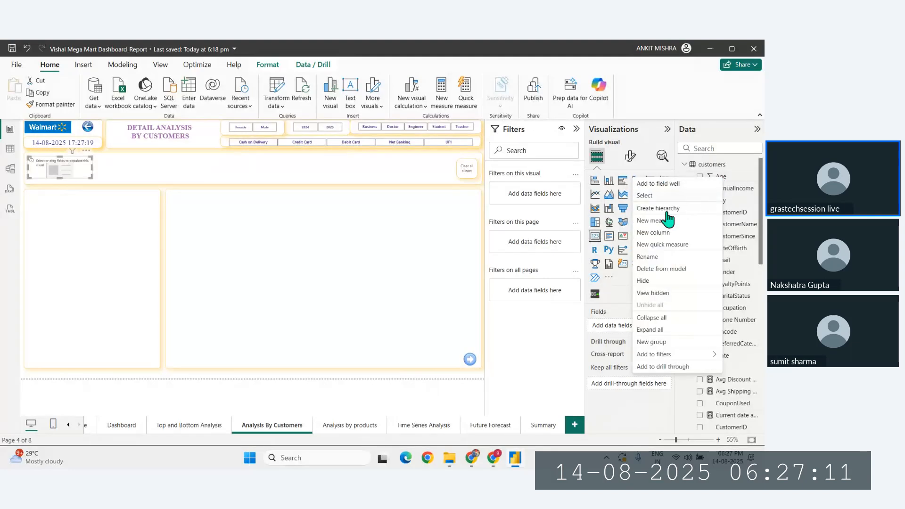
pyautogui.click(658, 223)
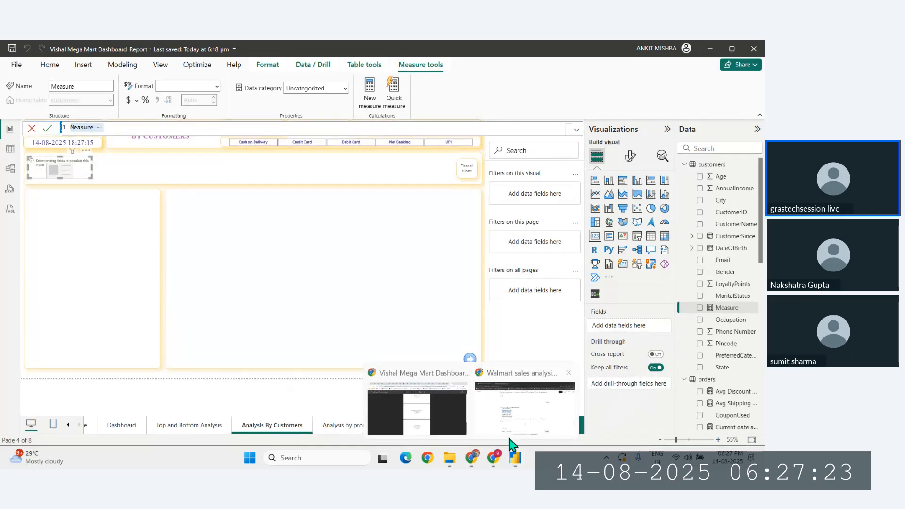
# Copy the label Avg. Age Since Start from ChatGPT into Power BI's new measure, and edit the name to Customer Avg Age Since Start
pyautogui.click(514, 428)
pyautogui.hotkey('ctrl', 'c')
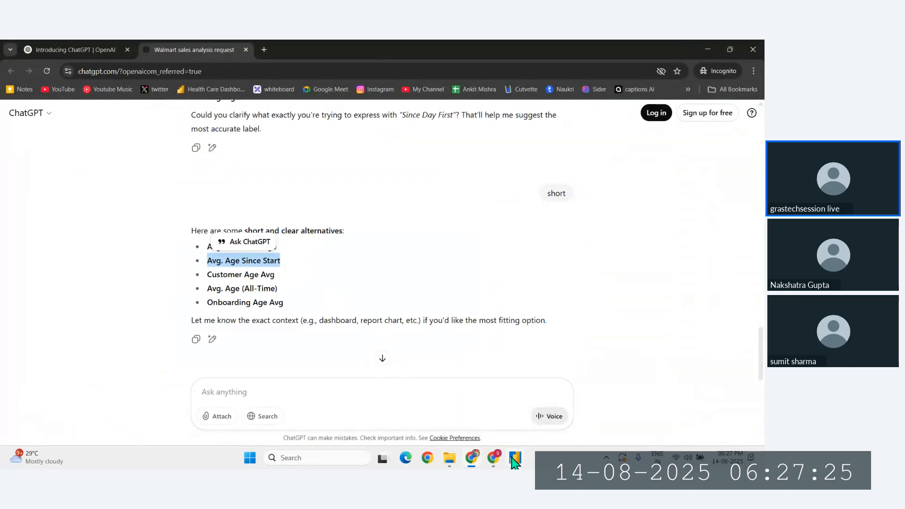
pyautogui.hotkey('alt', 'Tab')
pyautogui.hotkey('ctrl', 'v')
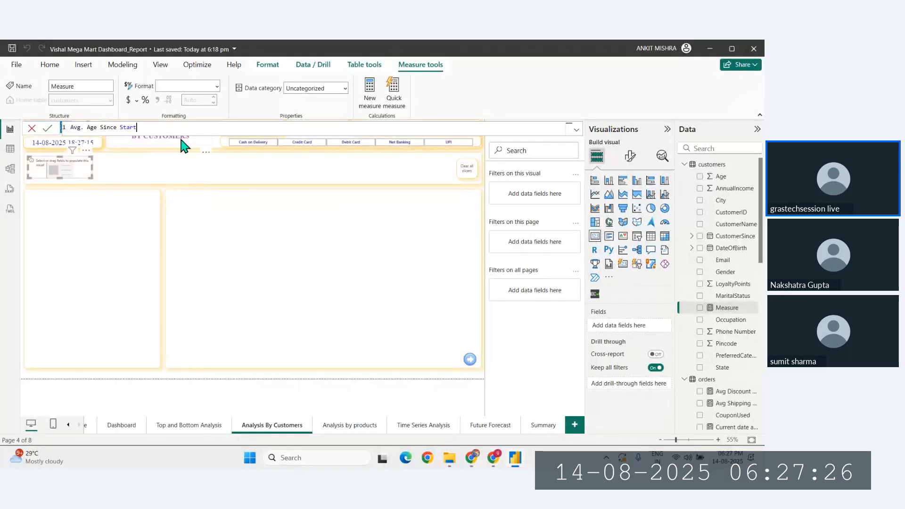
pyautogui.click(89, 127)
pyautogui.press('BackSpace')
pyautogui.press('BackSpace')
pyautogui.press('Home')
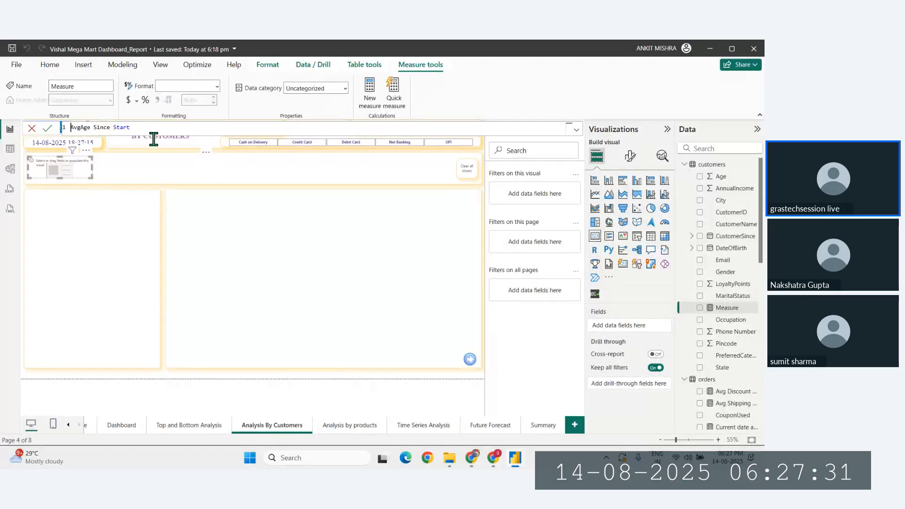
pyautogui.write('Customer ')
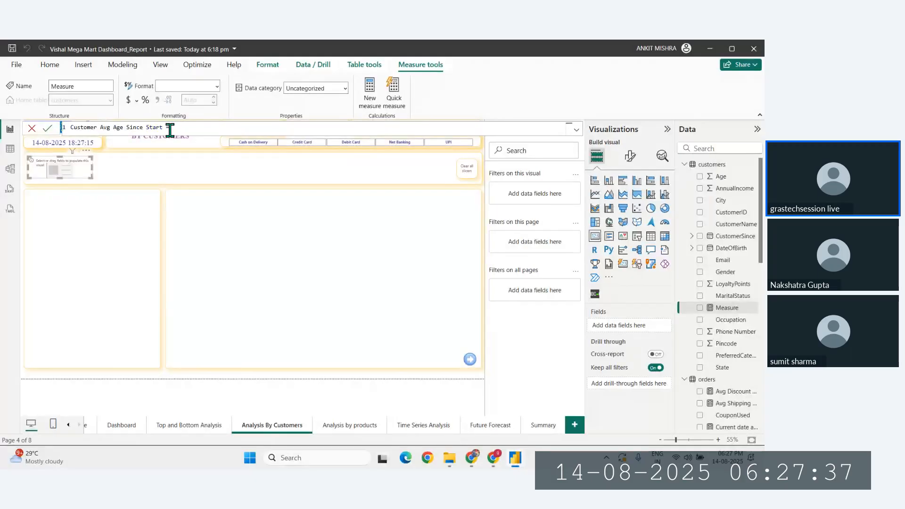
# Define the measure as MEDIAN(customers[Age]) and add it to the empty age card
pyautogui.write(' MEDIAN(')
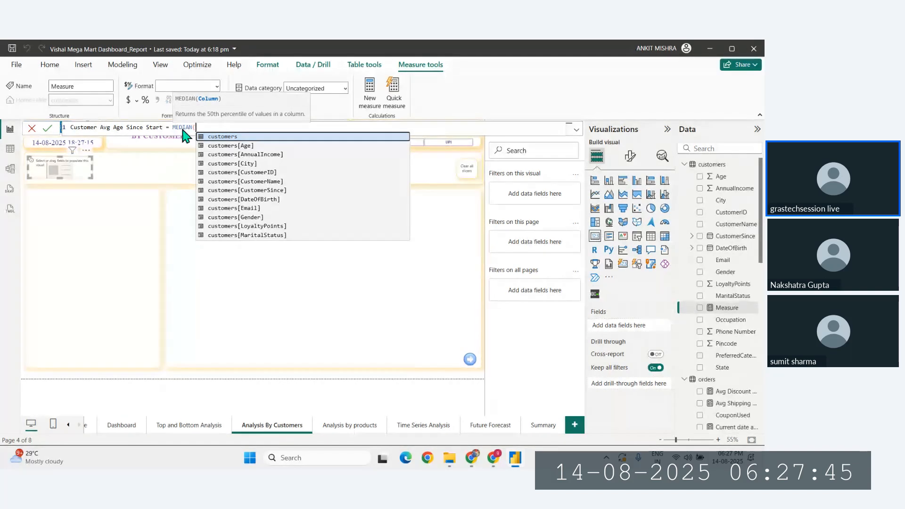
pyautogui.click(222, 146)
pyautogui.write(')')
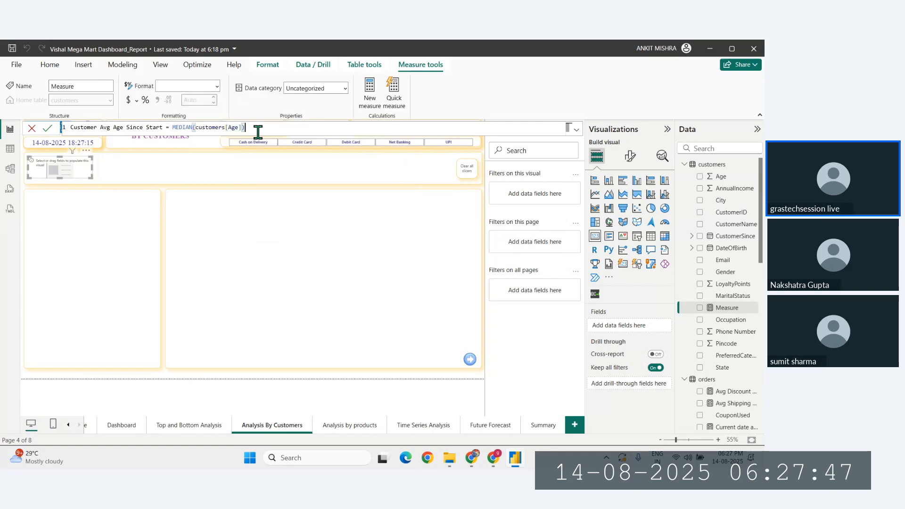
pyautogui.press('Return')
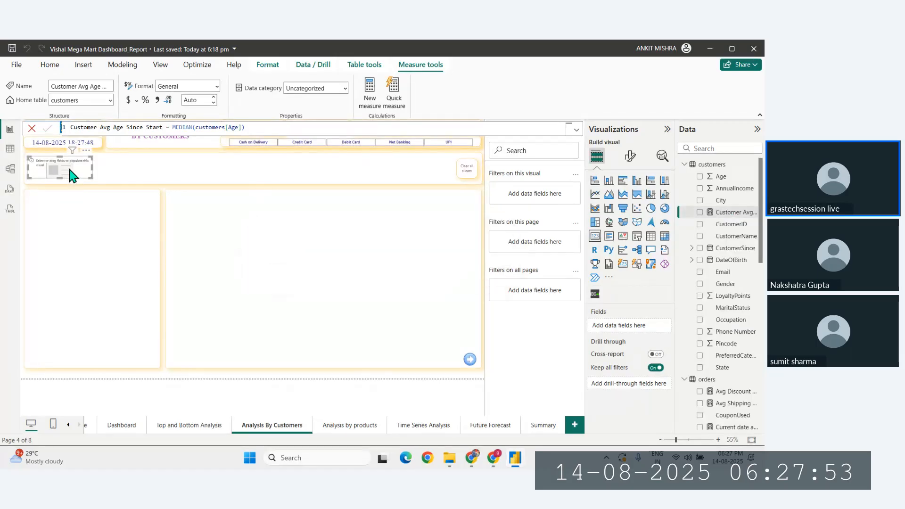
pyautogui.moveTo(730, 212); pyautogui.dragTo(638, 329)
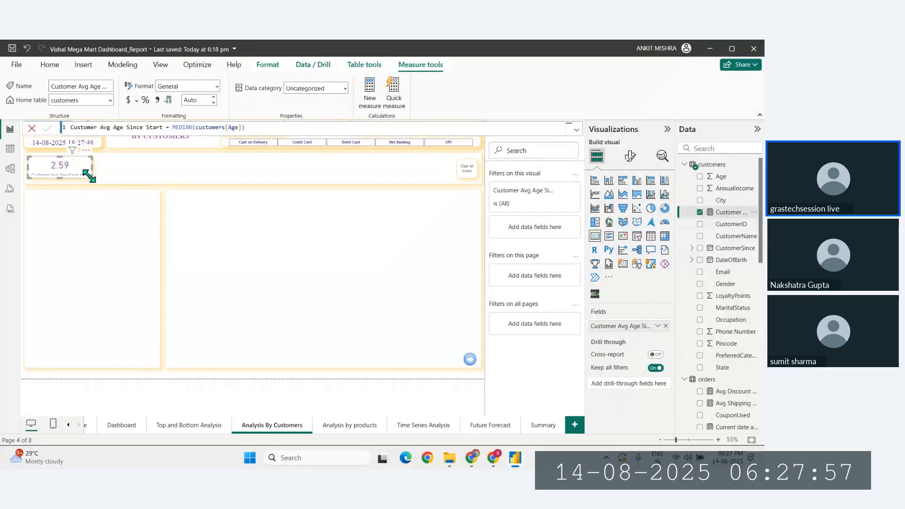
# Widen and heighten the Customer Avg Age Since Start card until its label fits, and nudge it up within the KPI strip
pyautogui.moveTo(92, 177); pyautogui.dragTo(121, 178)
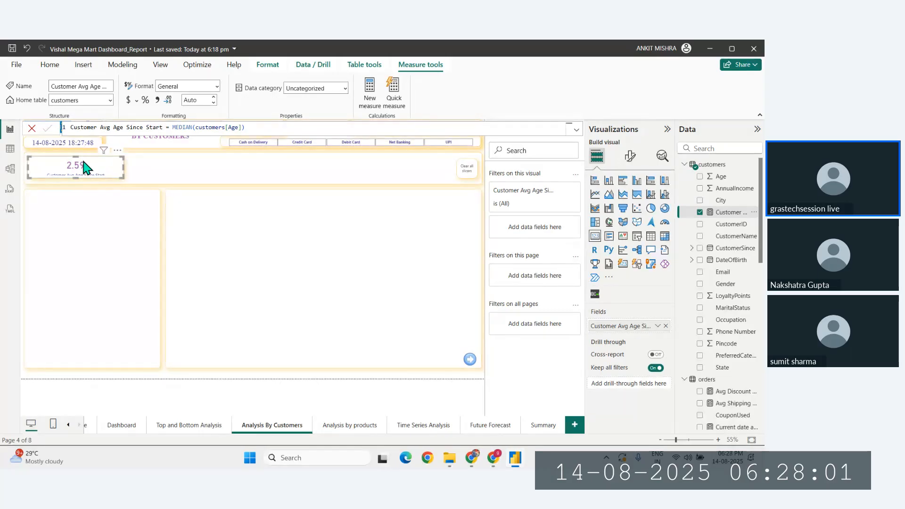
pyautogui.click(117, 150)
pyautogui.click(78, 181)
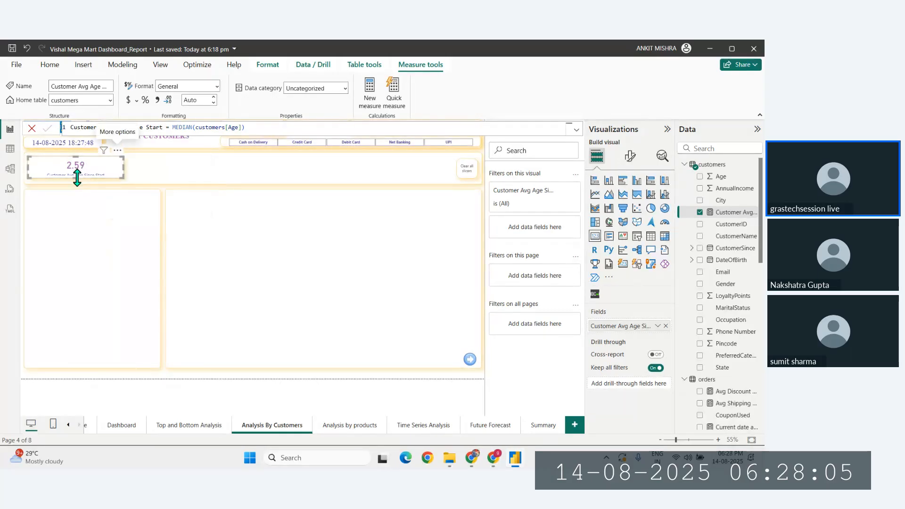
pyautogui.moveTo(76, 178); pyautogui.dragTo(78, 184)
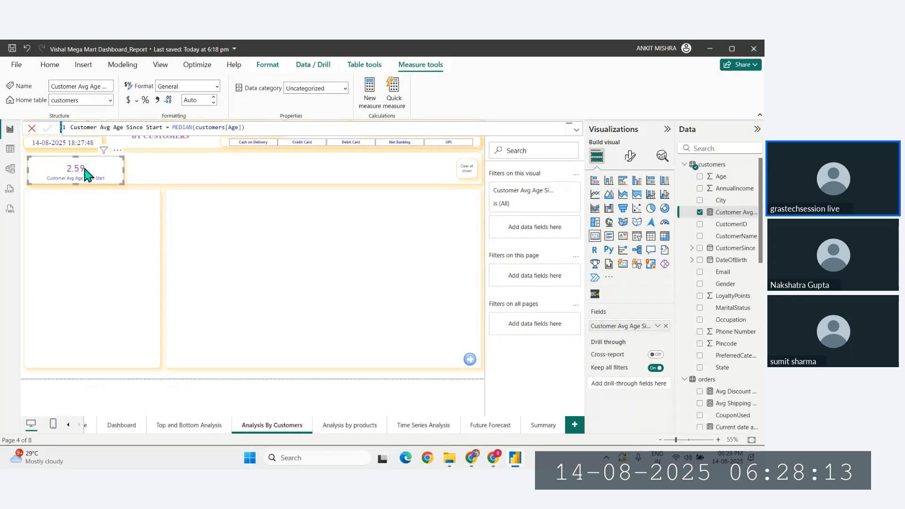
pyautogui.press('Up')
pyautogui.press('Up')
pyautogui.press('Up')
pyautogui.press('Up')
pyautogui.press('Up')
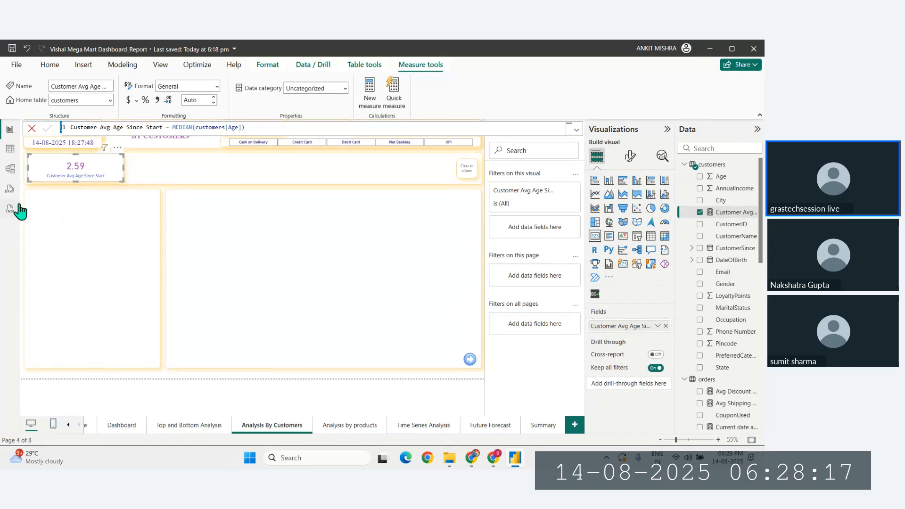
# Nudge the age card left toward the edge of the KPI strip
pyautogui.click(21, 182)
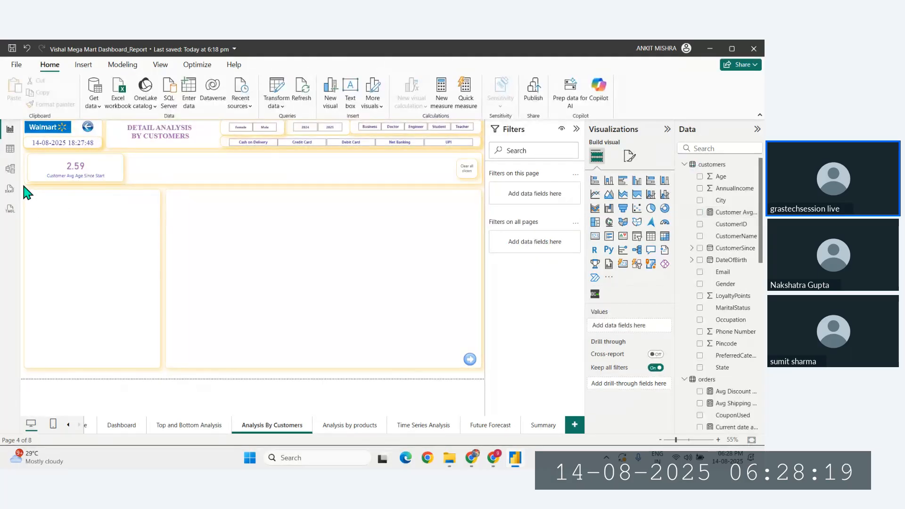
pyautogui.press('Left')
pyautogui.press('Left')
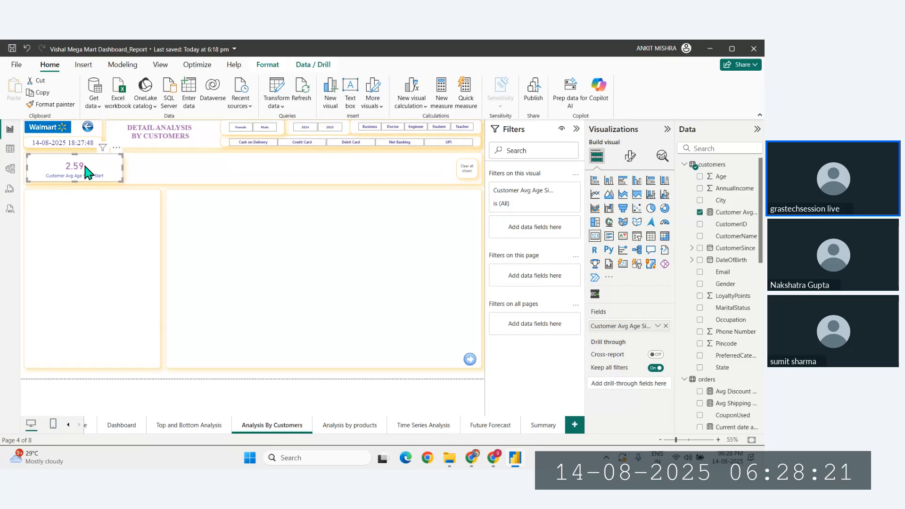
pyautogui.press('Right')
pyautogui.click(22, 189)
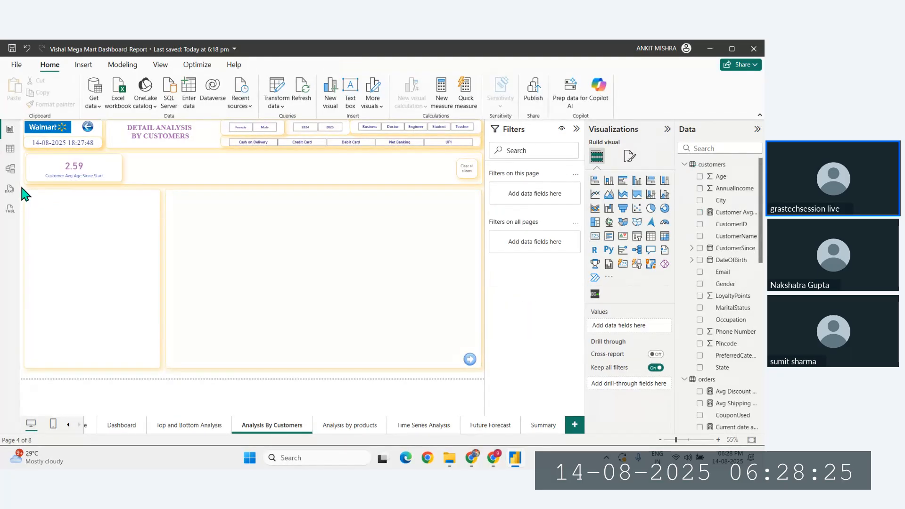
pyautogui.click(104, 167)
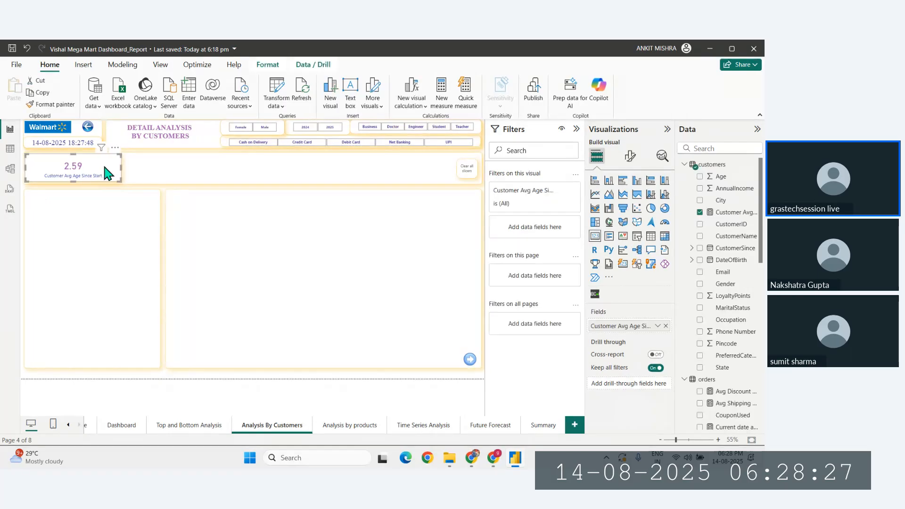
pyautogui.click(21, 185)
pyautogui.click(66, 177)
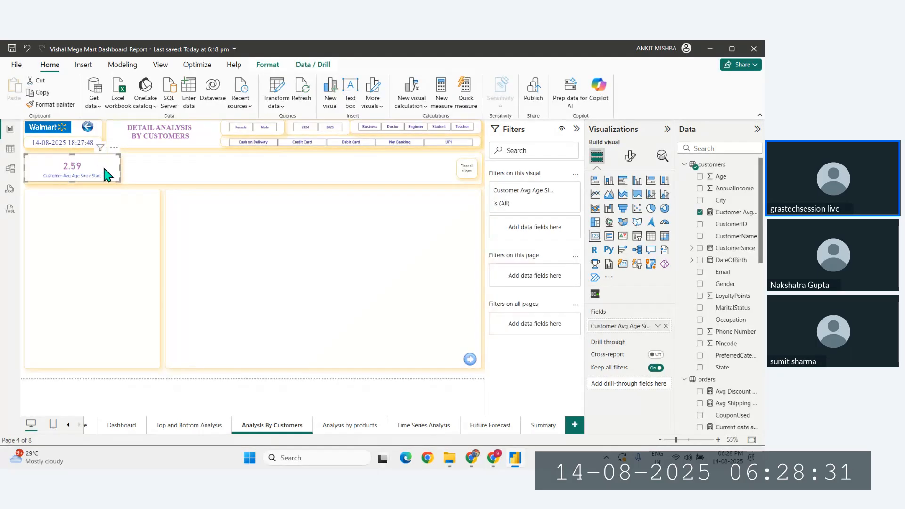
# Narrow the age card from both sides to match the width of the date-time card above it
pyautogui.moveTo(25, 167); pyautogui.dragTo(28, 168)
pyautogui.click(20, 183)
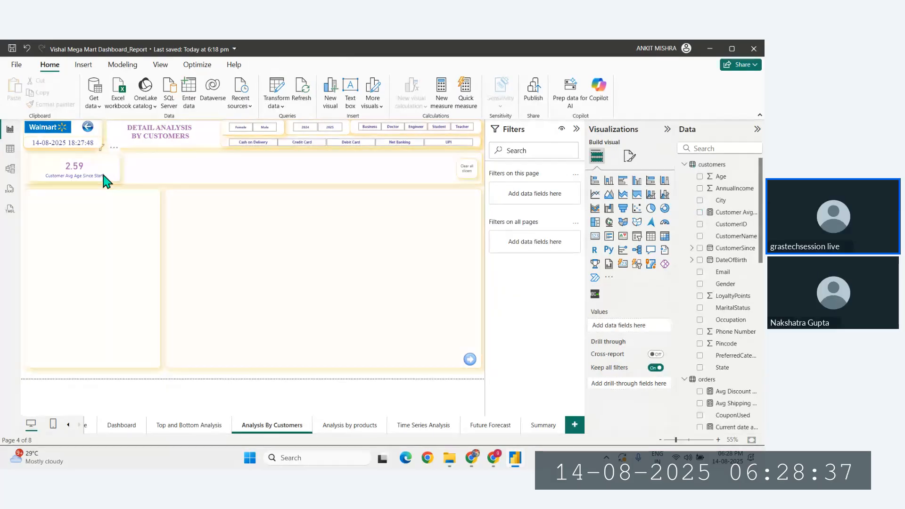
pyautogui.click(119, 169)
pyautogui.moveTo(119, 170); pyautogui.dragTo(104, 175)
pyautogui.click(25, 188)
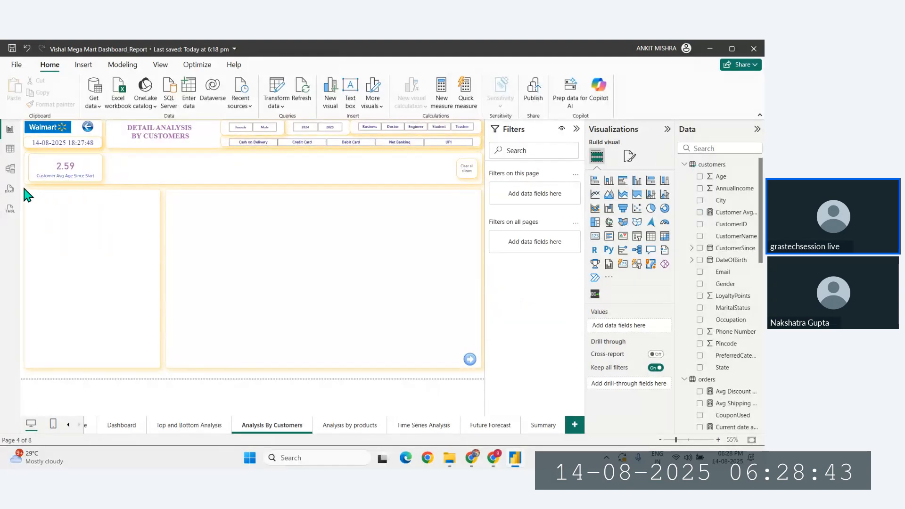
# Duplicate the age card and place the copy directly beside it in the KPI strip
pyautogui.click(95, 178)
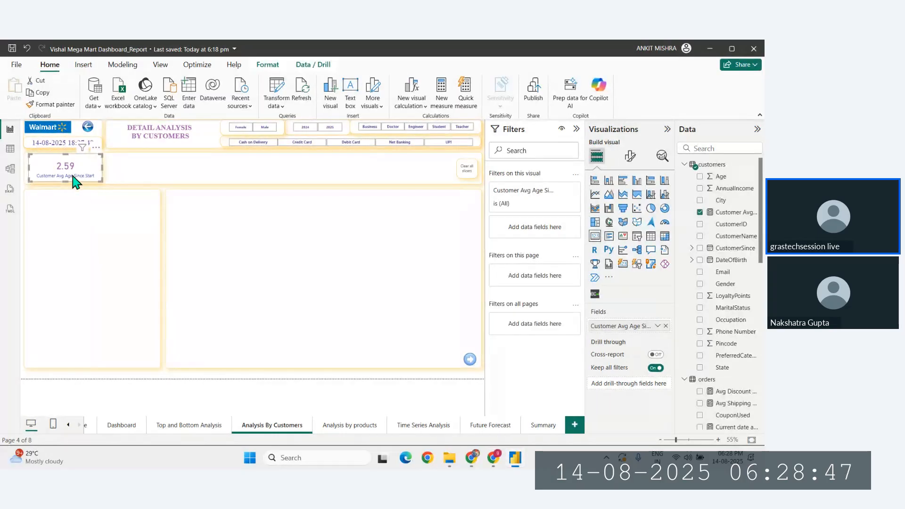
pyautogui.hotkey('ctrl', 'c')
pyautogui.hotkey('ctrl', 'v')
pyautogui.moveTo(77, 178); pyautogui.dragTo(149, 178)
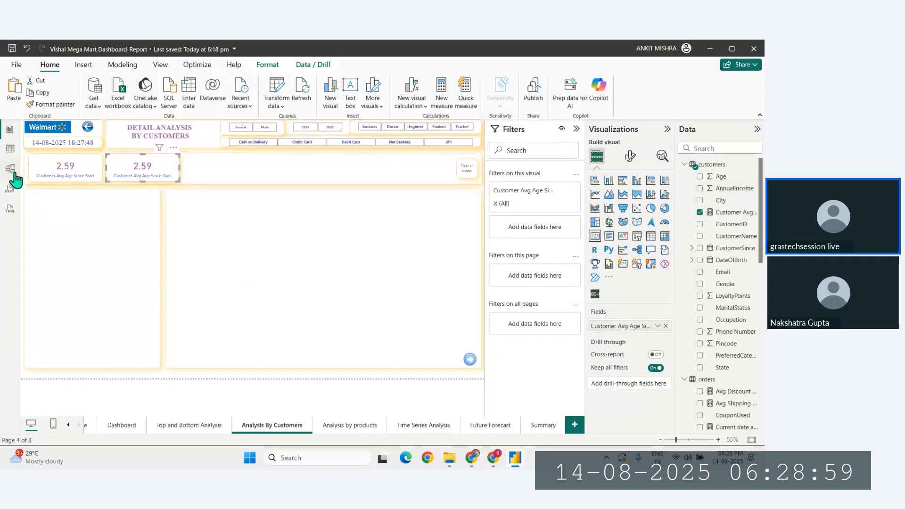
# Check the customers table's columns, start a new measure in that table, and name it Customers Median Annual income
pyautogui.click(10, 149)
pyautogui.hscroll(5, 422, 231)
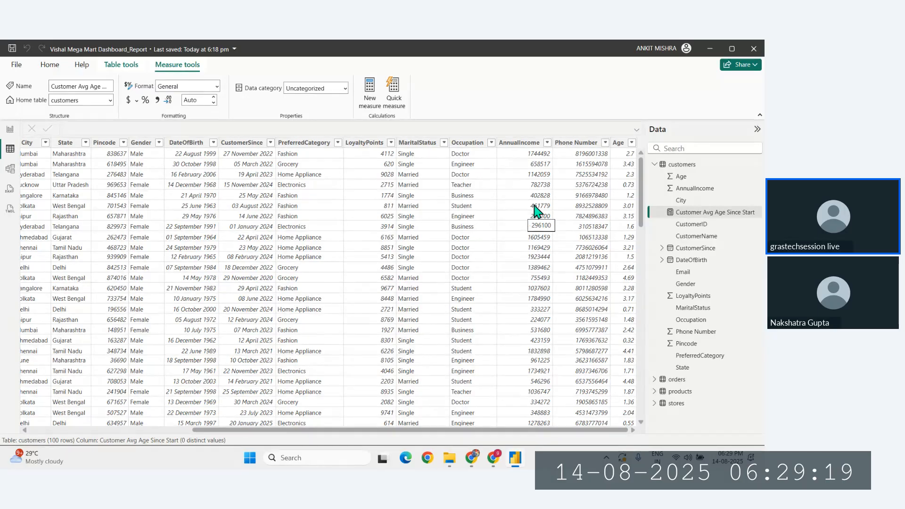
pyautogui.rightClick(691, 188)
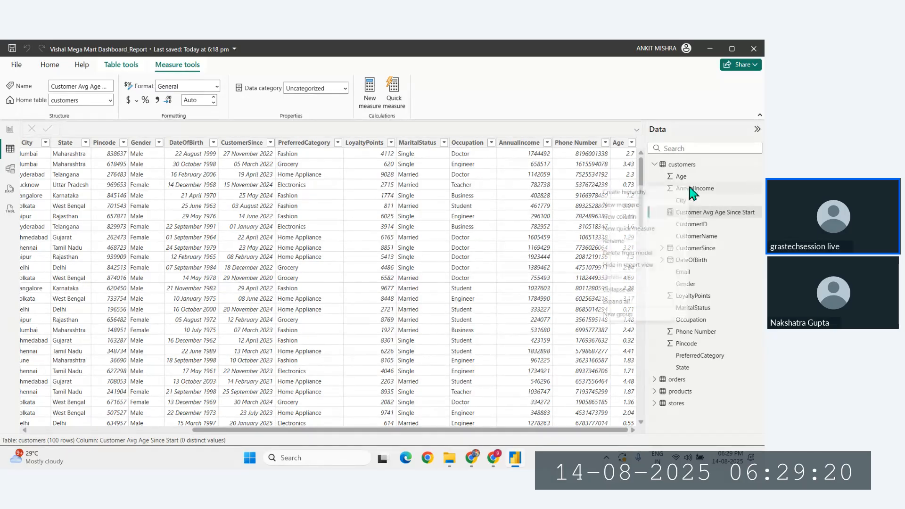
pyautogui.click(627, 206)
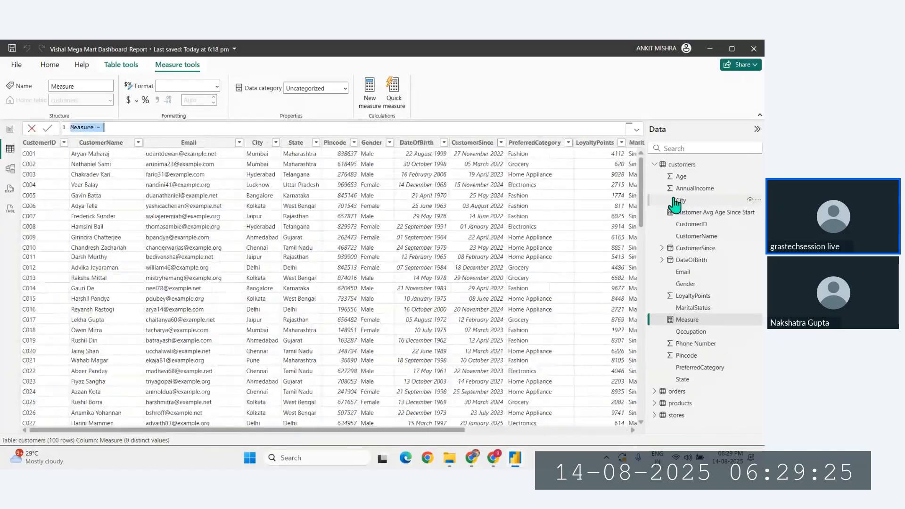
pyautogui.press('BackSpace')
pyautogui.press('BackSpace')
pyautogui.press('BackSpace')
pyautogui.press('BackSpace')
pyautogui.press('BackSpace')
pyautogui.press('BackSpace')
pyautogui.press('BackSpace')
pyautogui.press('BackSpace')
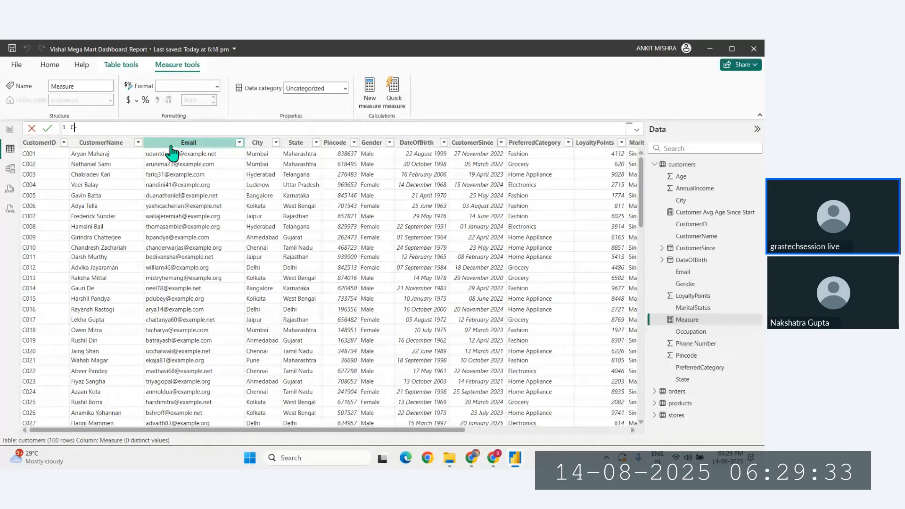
pyautogui.write('ustomers Median Annual inco')
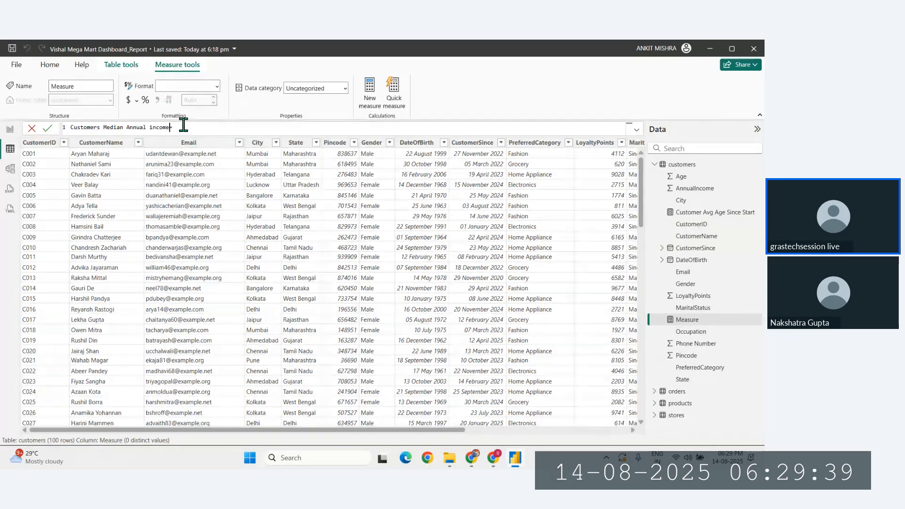
pyautogui.write('me')
# Define the Customers Median Annual income measure as MEDIAN(customers[AnnualIncome])
pyautogui.write(' = MEDIAN(')
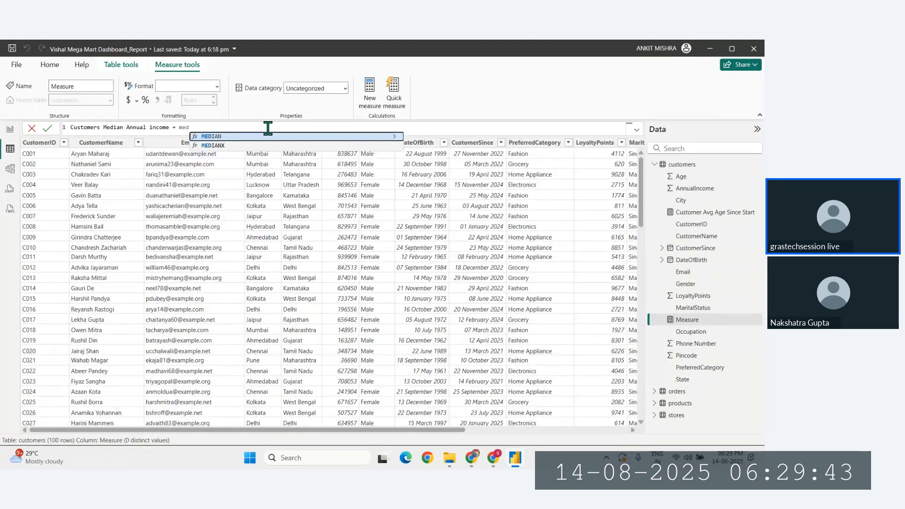
pyautogui.press('Down')
pyautogui.press('Down')
pyautogui.press('Tab')
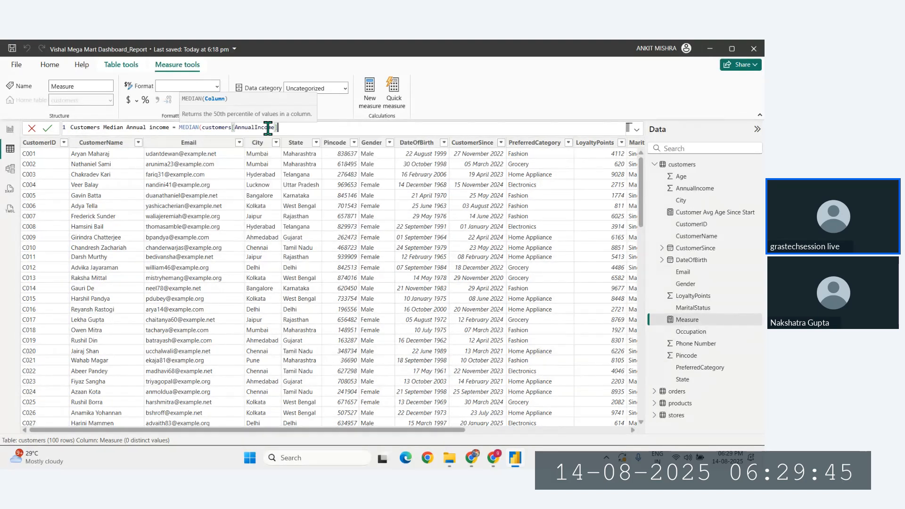
pyautogui.write(')')
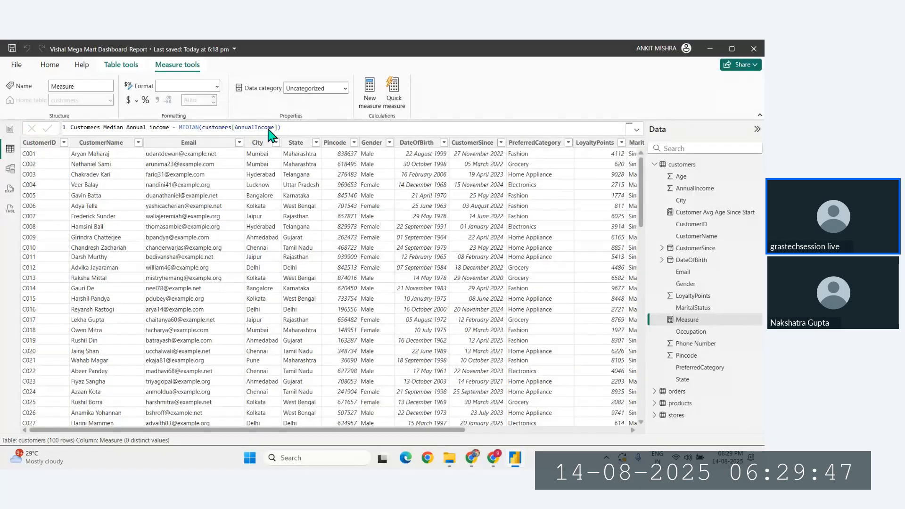
pyautogui.press('Return')
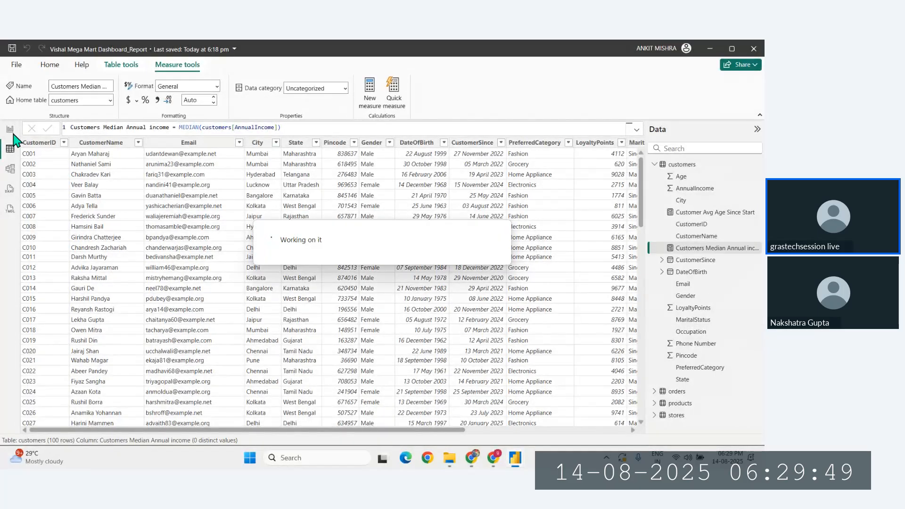
# Replace the second card's field on the Analysis By Customers page with Customers Median Annual income, and nudge the card left
pyautogui.click(9, 129)
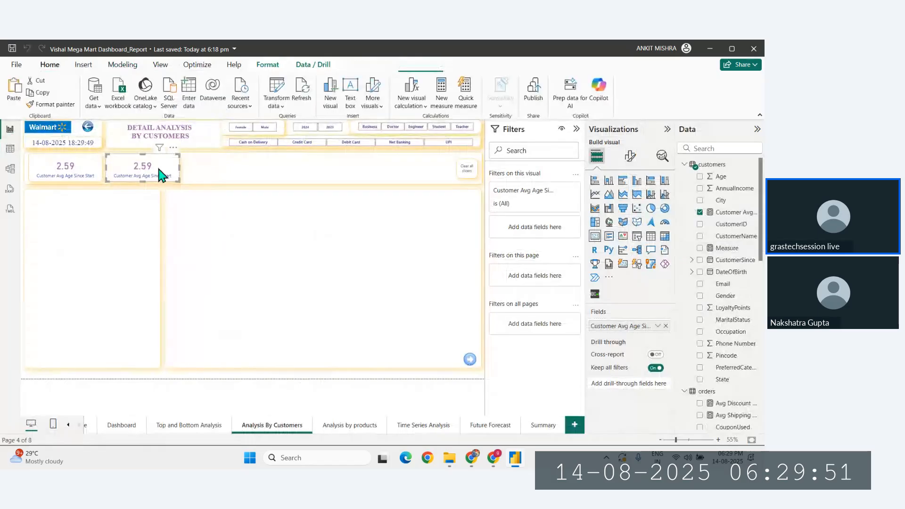
pyautogui.click(666, 327)
pyautogui.moveTo(731, 248); pyautogui.dragTo(643, 325)
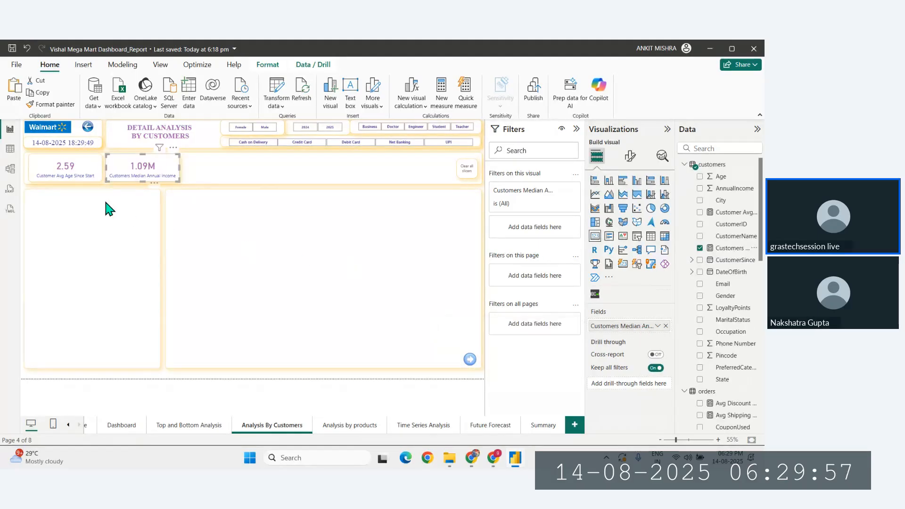
pyautogui.click(21, 183)
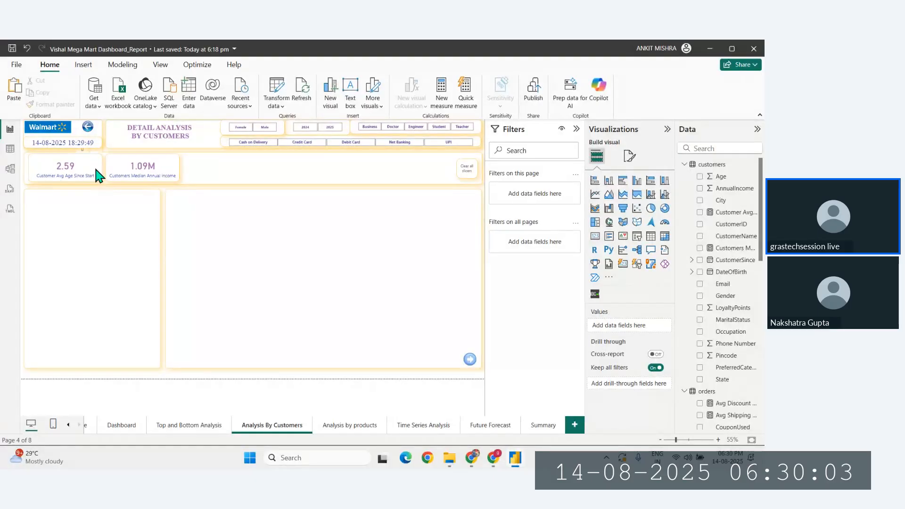
pyautogui.click(117, 183)
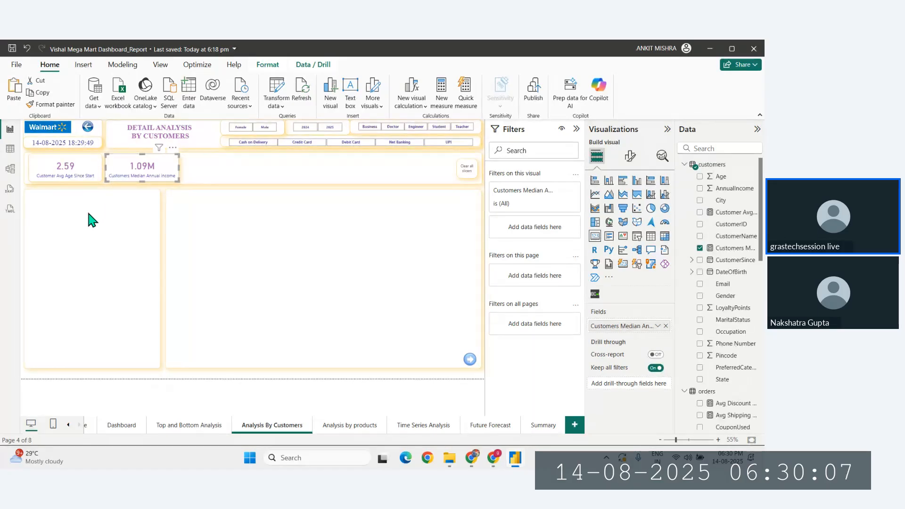
pyautogui.click(22, 189)
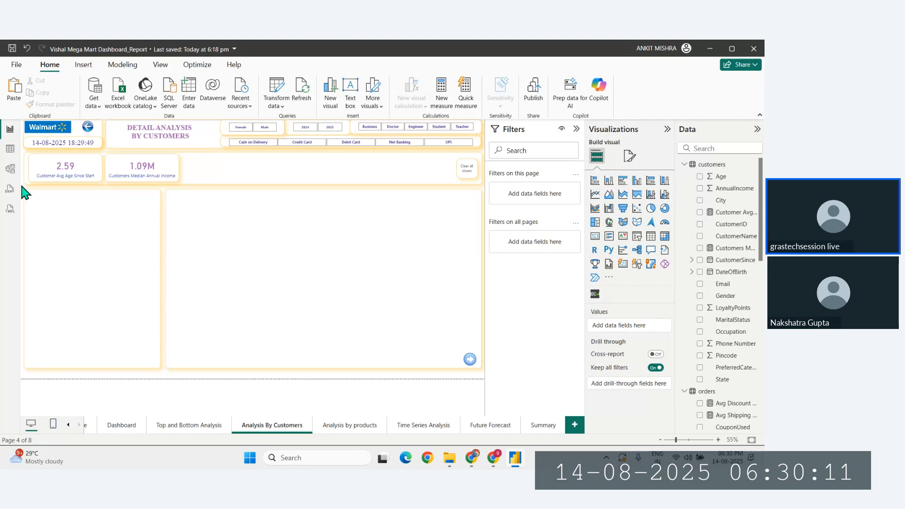
# Duplicate the median annual income card, place the copy beside it, and nudge it into even alignment with the other cards
pyautogui.click(150, 168)
pyautogui.hotkey('ctrl', 'c')
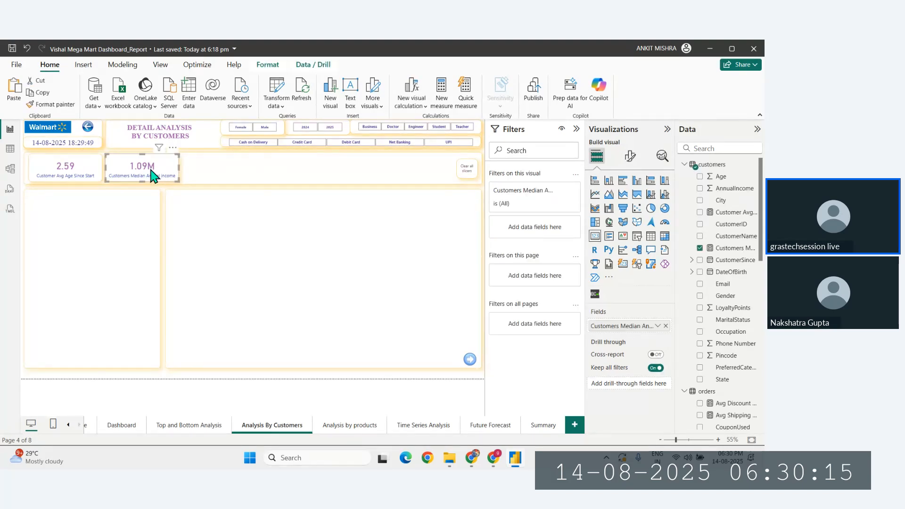
pyautogui.hotkey('ctrl', 'v')
pyautogui.moveTo(151, 171); pyautogui.dragTo(228, 174)
pyautogui.press('Up')
pyautogui.press('Left')
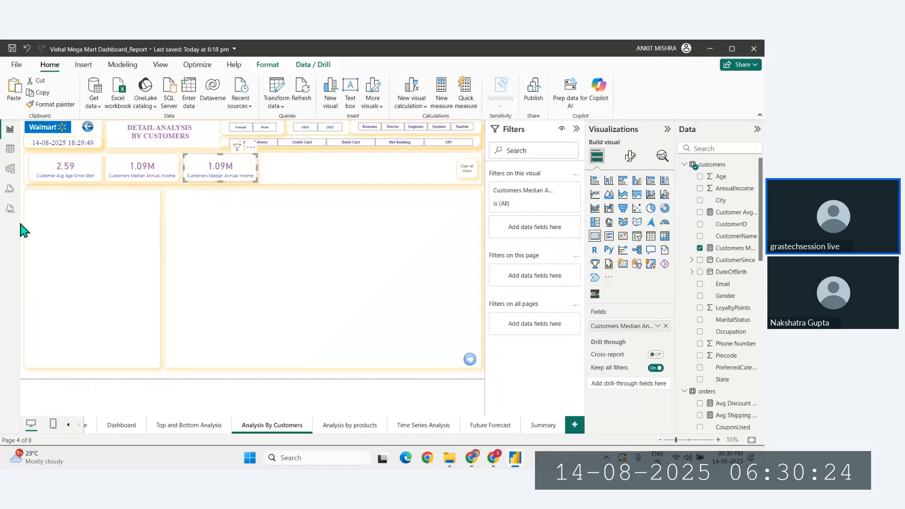
pyautogui.click(21, 187)
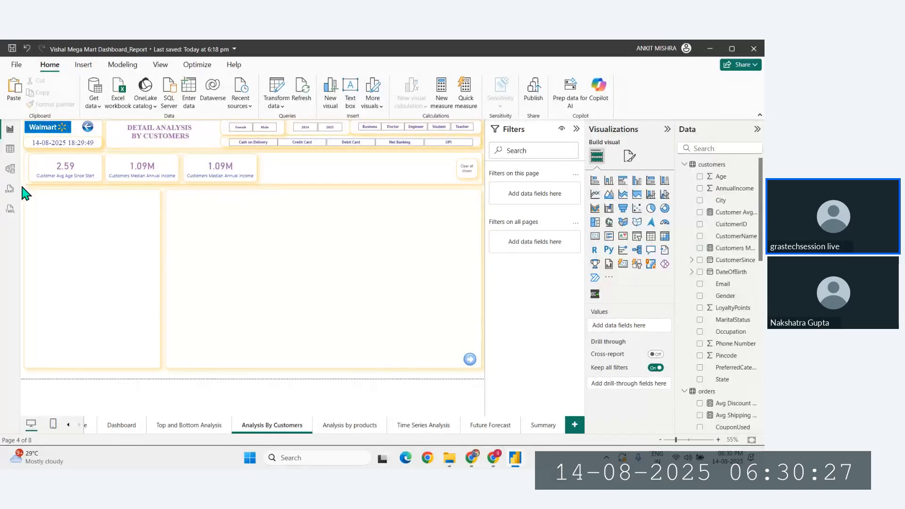
pyautogui.click(188, 175)
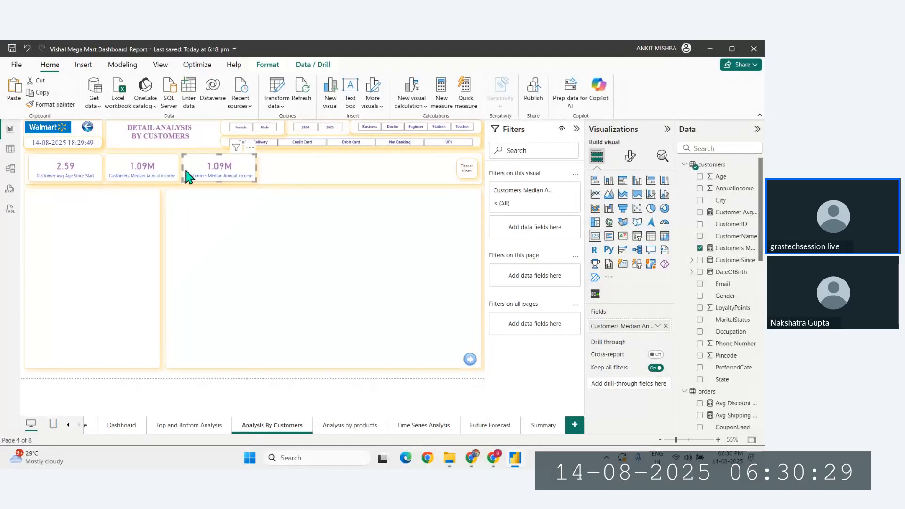
pyautogui.click(22, 185)
# Replace the third card's field on the Analysis By Customers page with CustomerID, summarized as Count (Distinct)
pyautogui.click(229, 172)
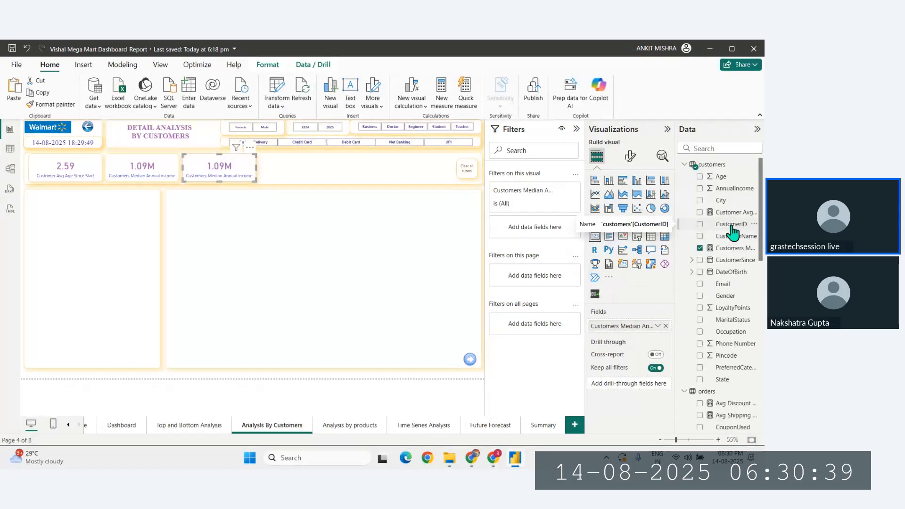
pyautogui.click(666, 326)
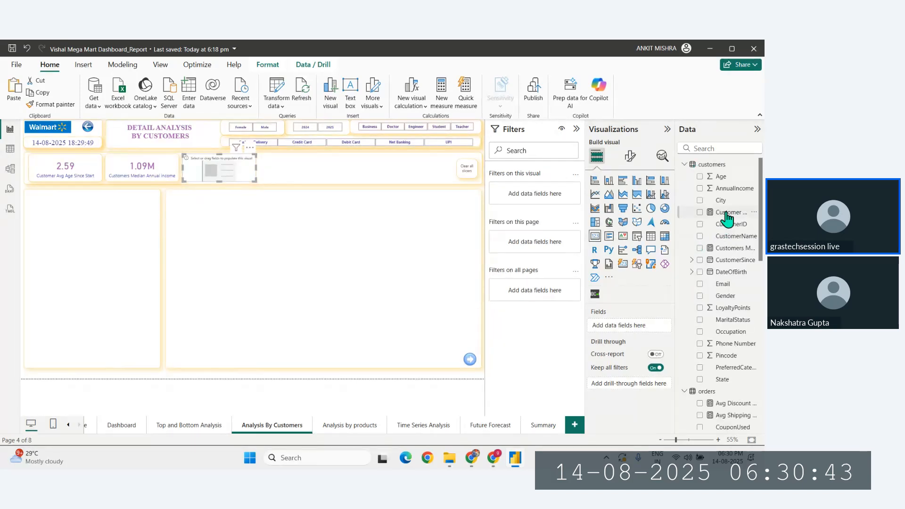
pyautogui.moveTo(732, 230); pyautogui.dragTo(637, 325)
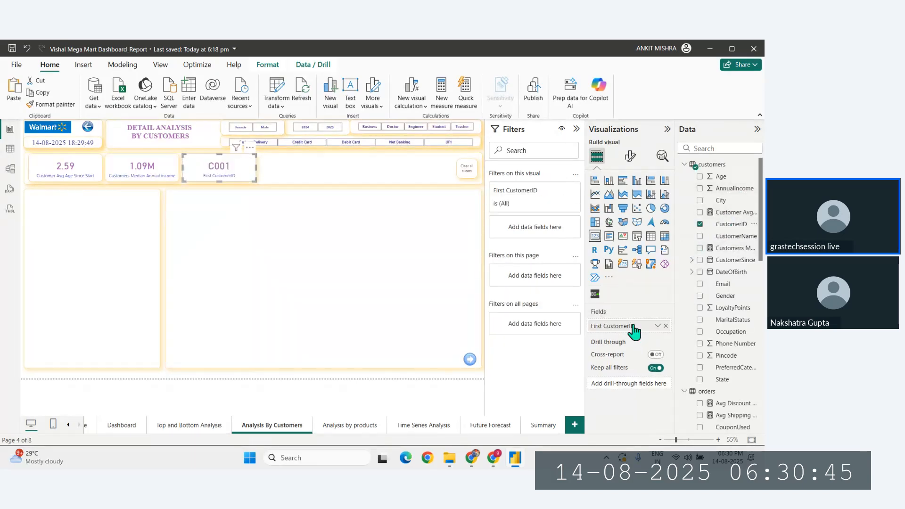
pyautogui.click(657, 327)
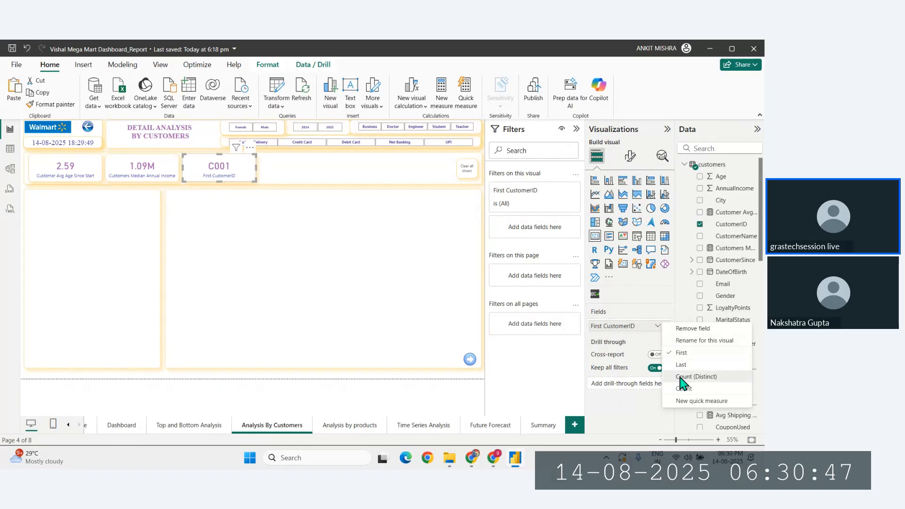
pyautogui.click(680, 381)
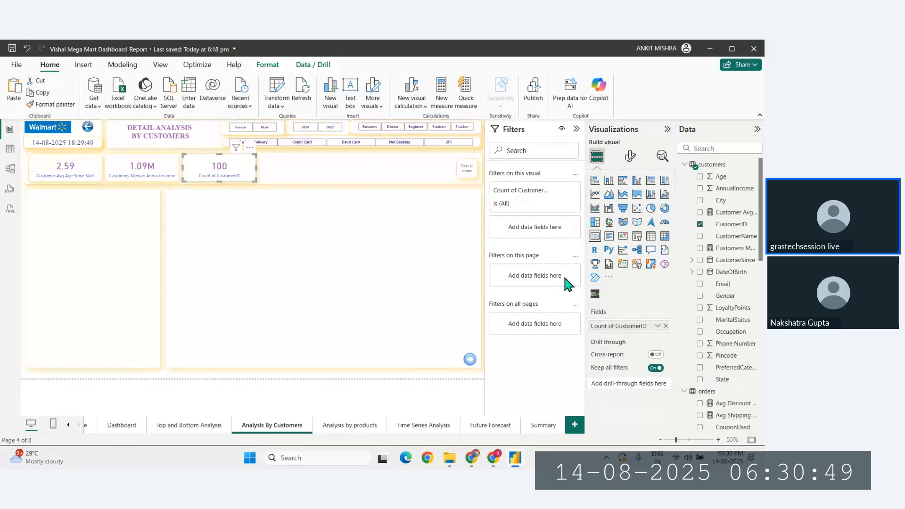
# Rename the third card's CustomerID count field as Total Customers for this visual
pyautogui.doubleClick(627, 326)
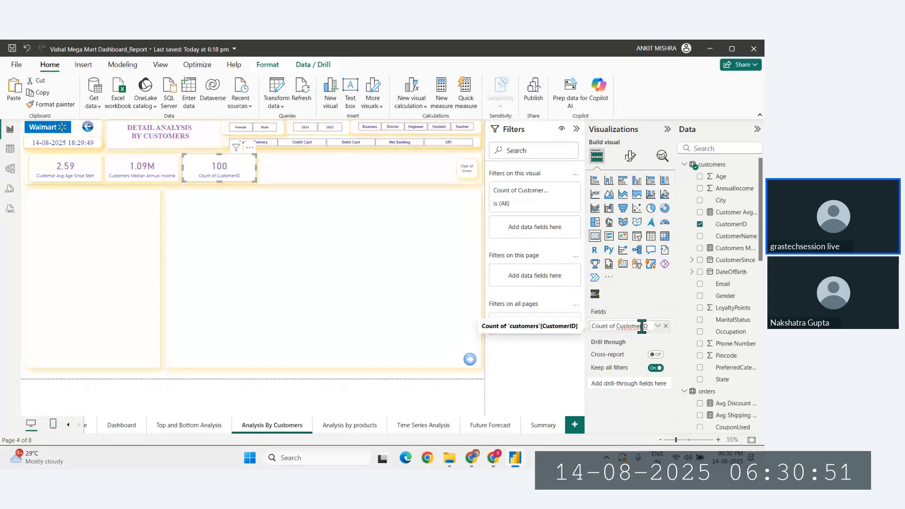
pyautogui.hotkey('ctrl', 'a')
pyautogui.press('BackSpace')
pyautogui.write('To')
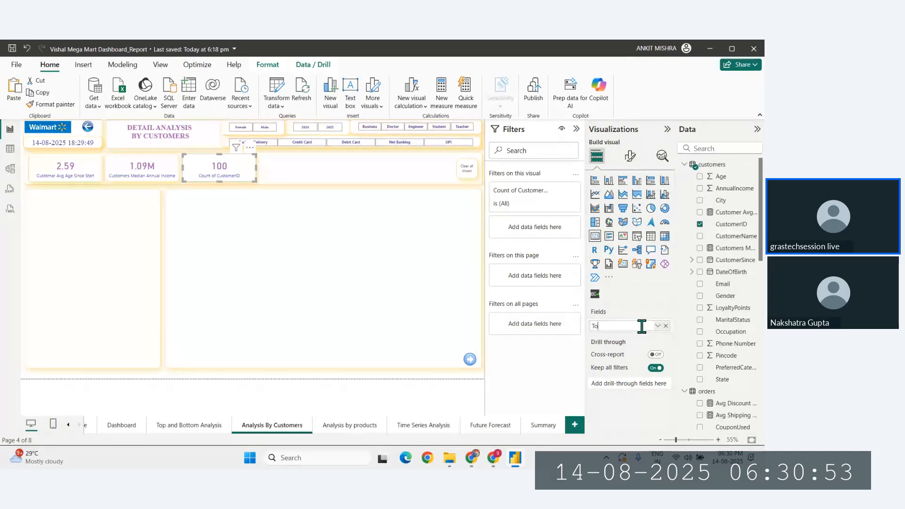
pyautogui.write('tal Customers')
pyautogui.press('Return')
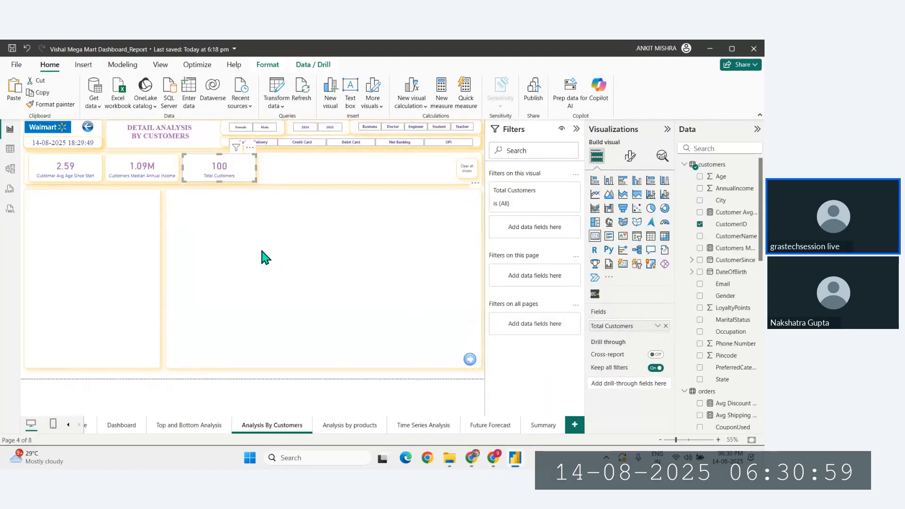
pyautogui.click(22, 187)
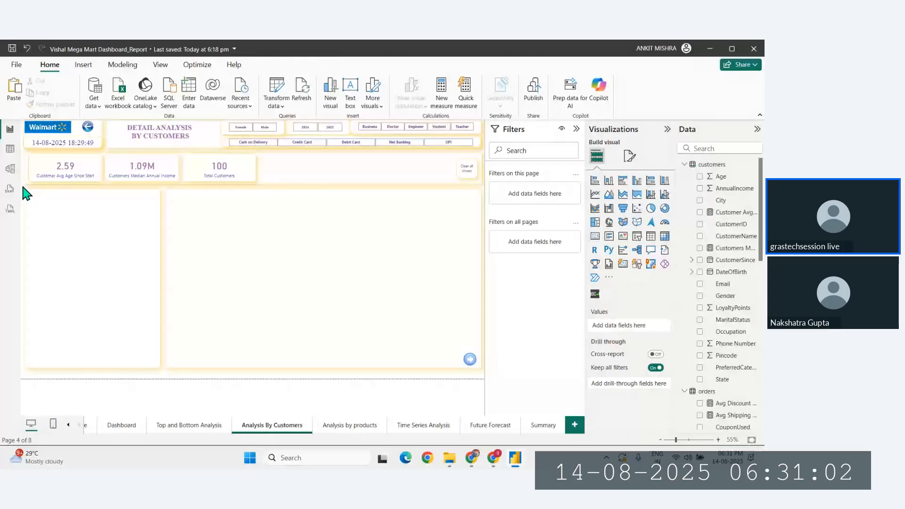
# Review the Total Customers card, the Dashboard page and the customers table's fields for a further customer metric
pyautogui.click(246, 171)
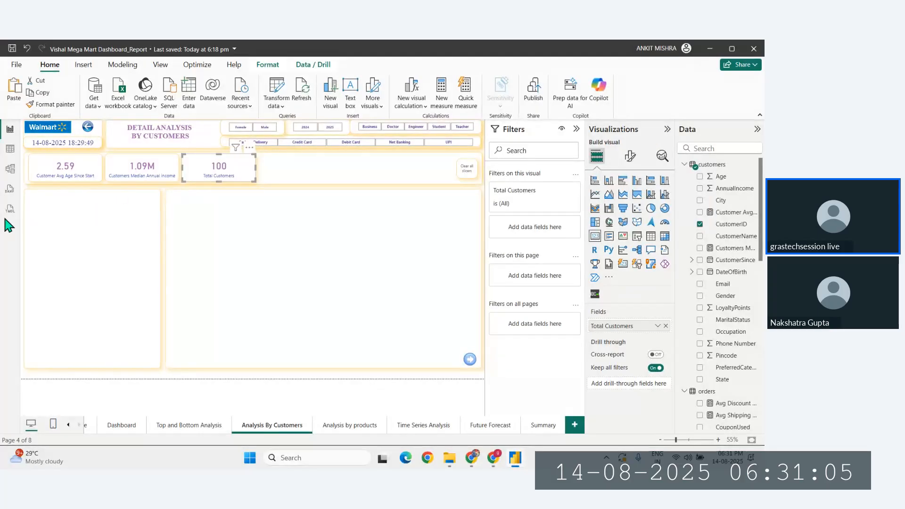
pyautogui.click(24, 189)
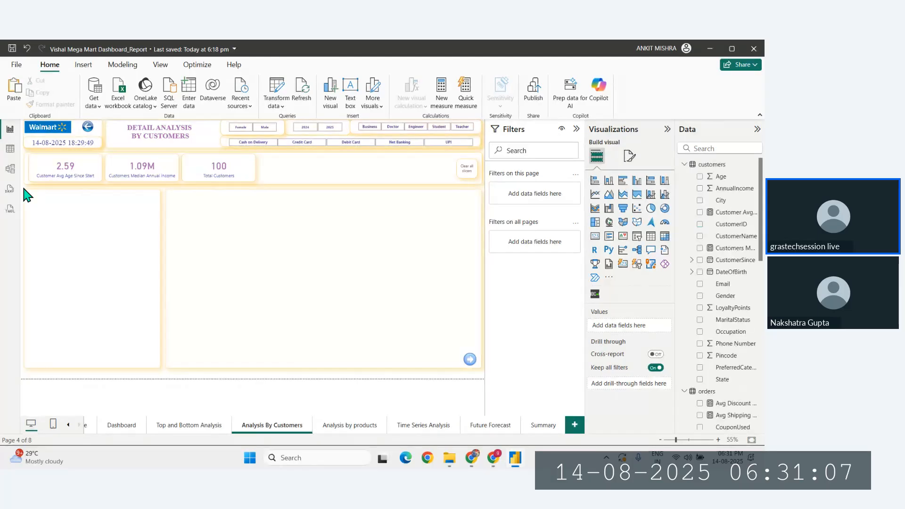
pyautogui.click(125, 426)
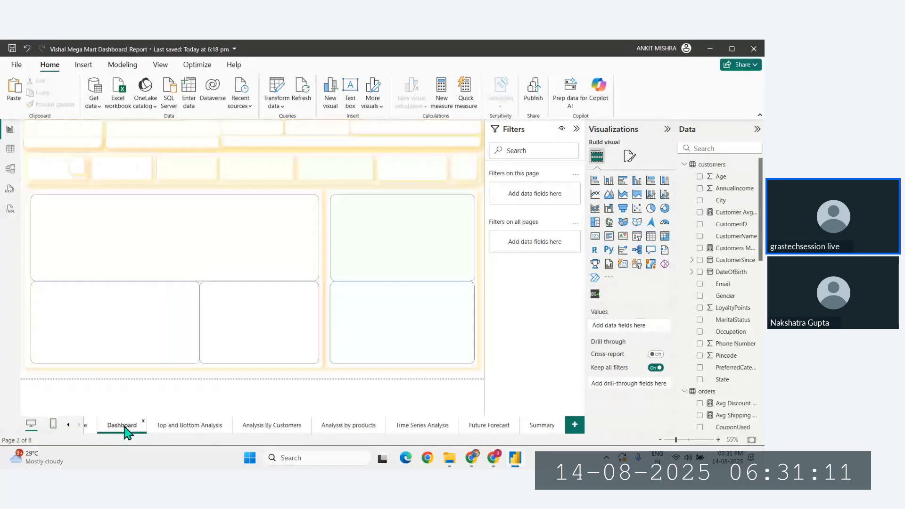
pyautogui.click(284, 427)
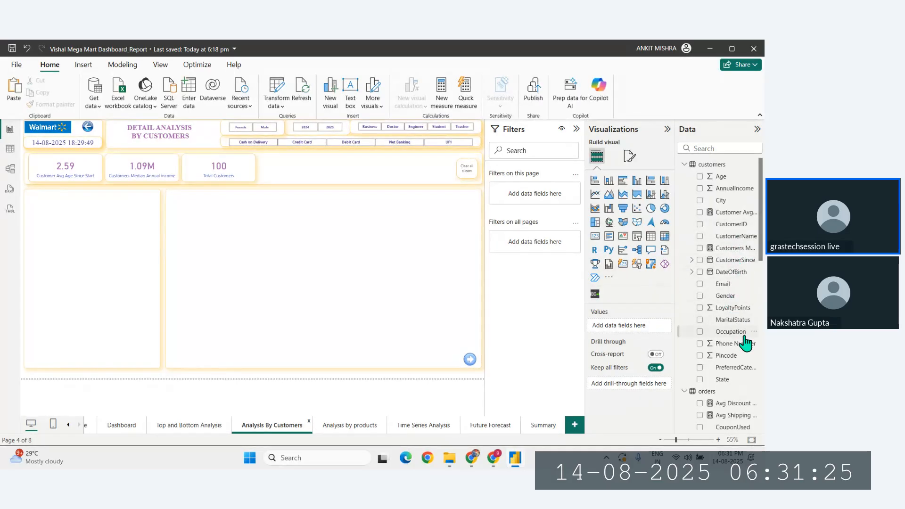
pyautogui.scroll(-3, 736, 364)
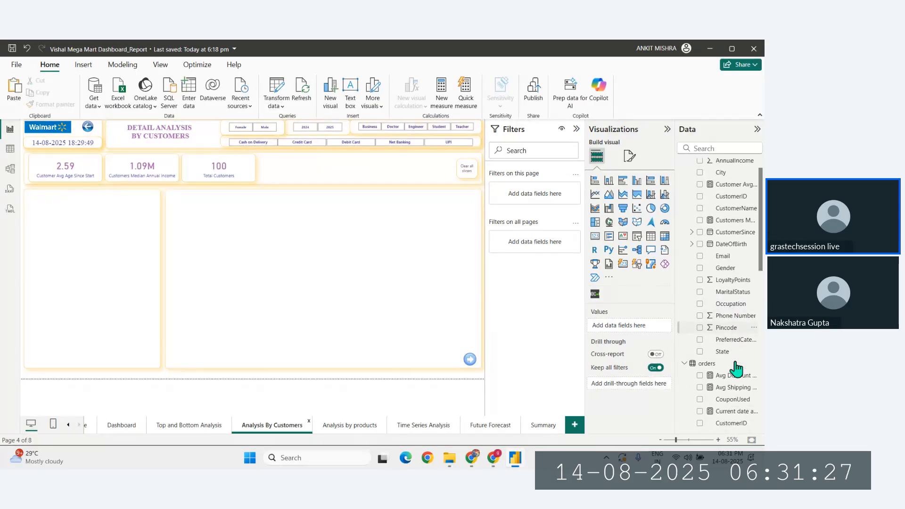
pyautogui.scroll(-2, 734, 318)
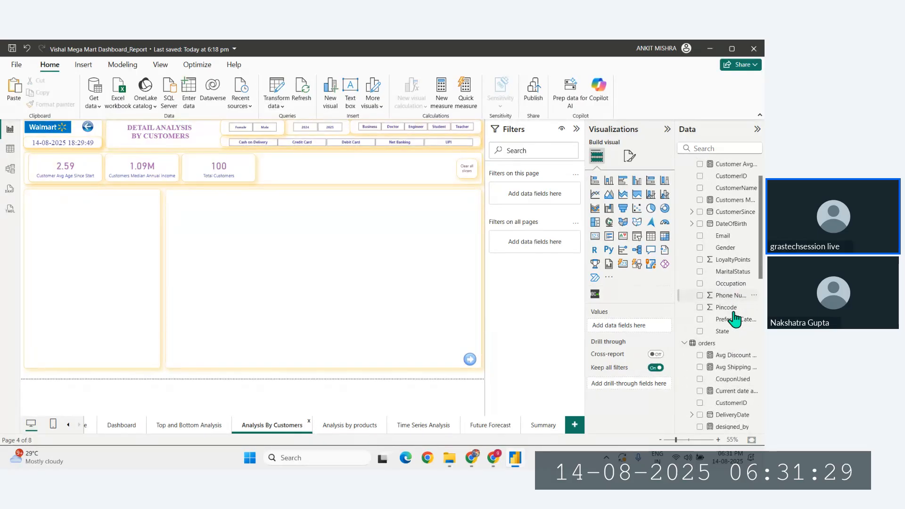
pyautogui.scroll(-1, 734, 318)
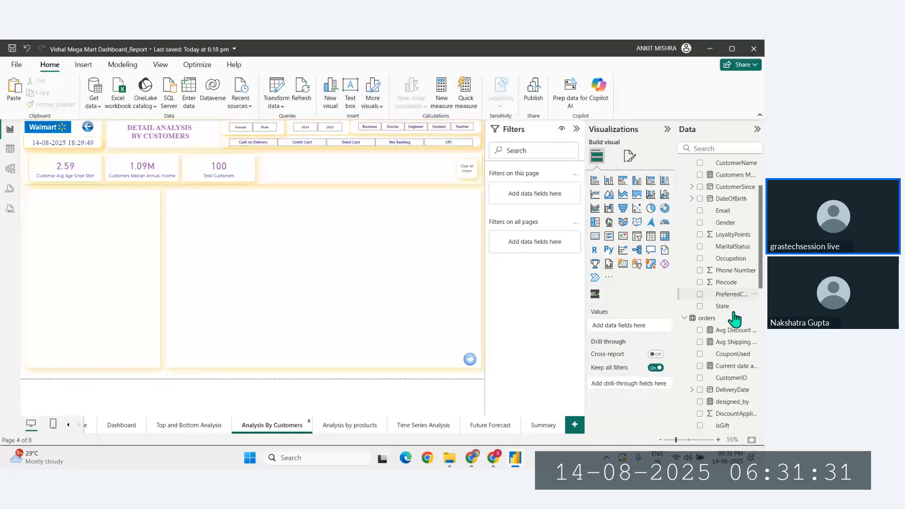
pyautogui.scroll(-1, 734, 300)
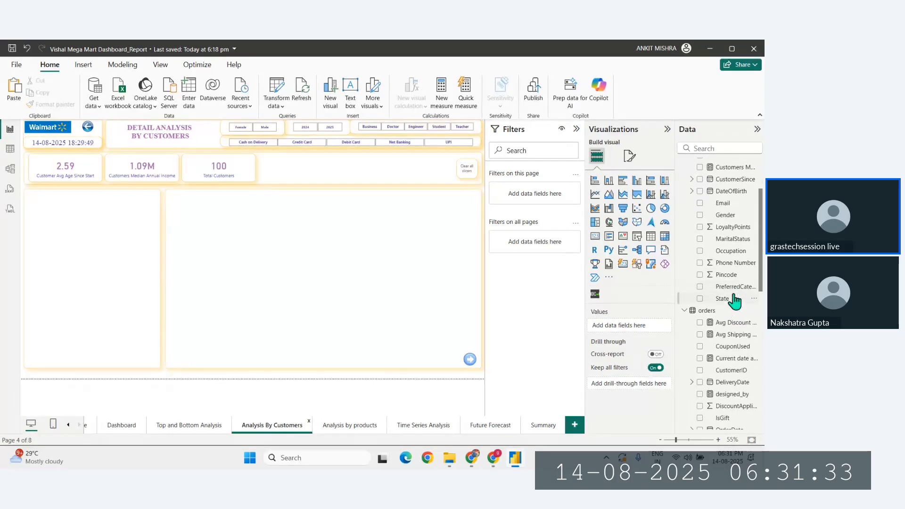
pyautogui.scroll(5, 735, 300)
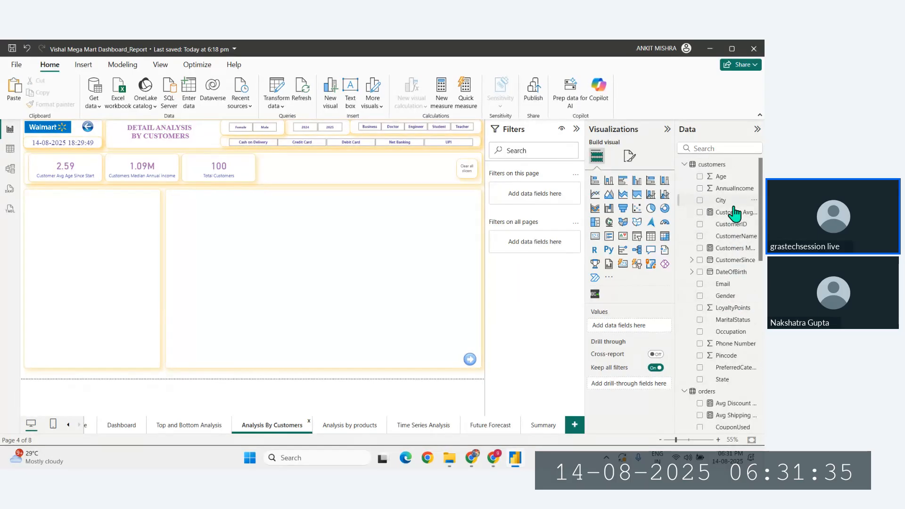
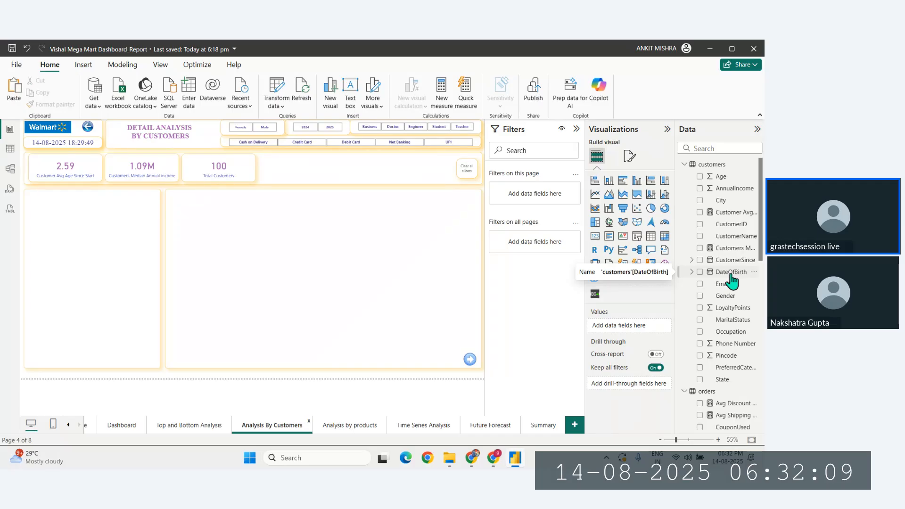
# Start a new measure in the customers table and name it Customers Median Avg
pyautogui.rightClick(731, 275)
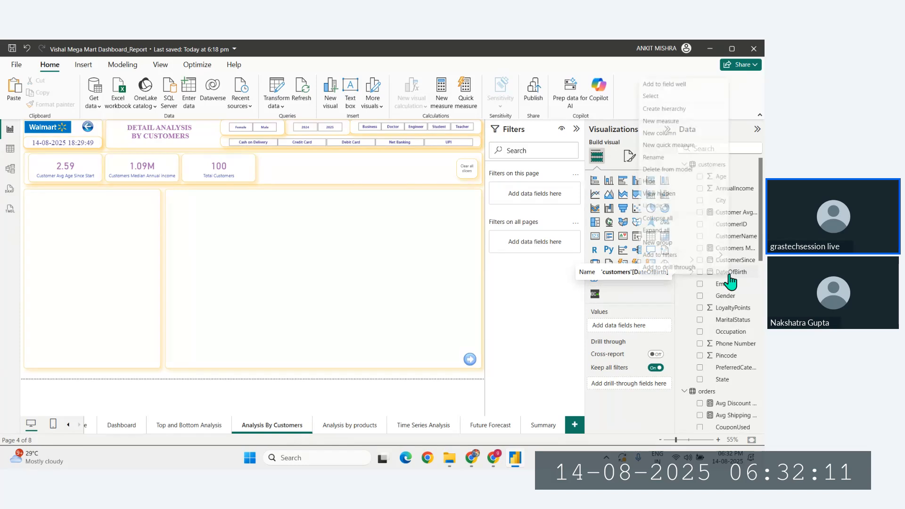
pyautogui.press('Escape')
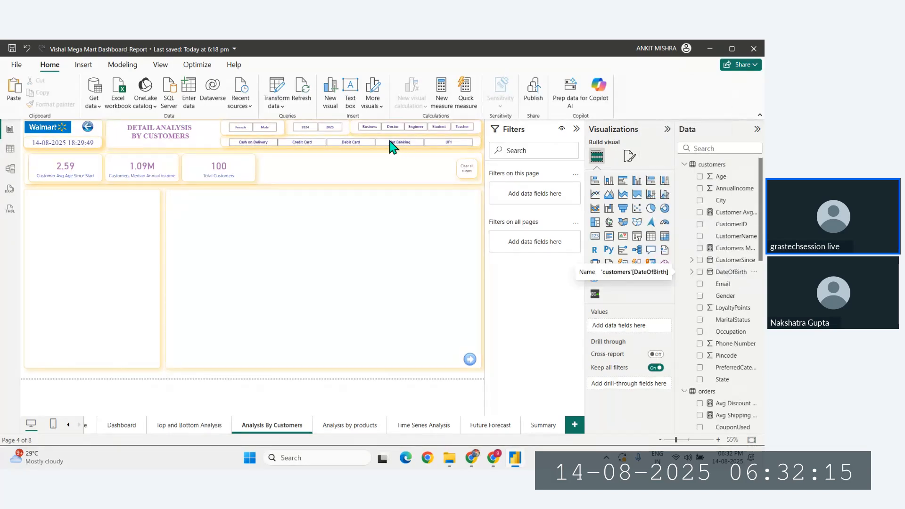
pyautogui.hotkey('ctrl', 'z')
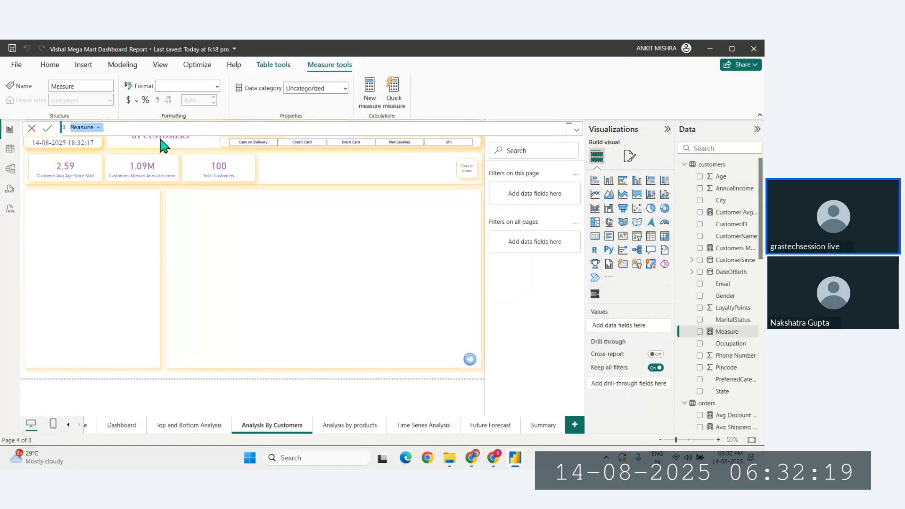
pyautogui.scroll(5, 122, 128)
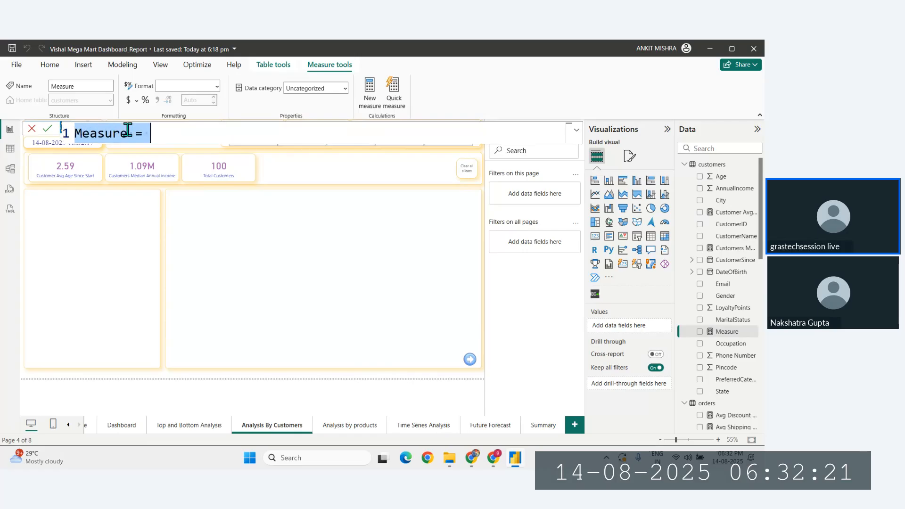
pyautogui.scroll(3, 125, 129)
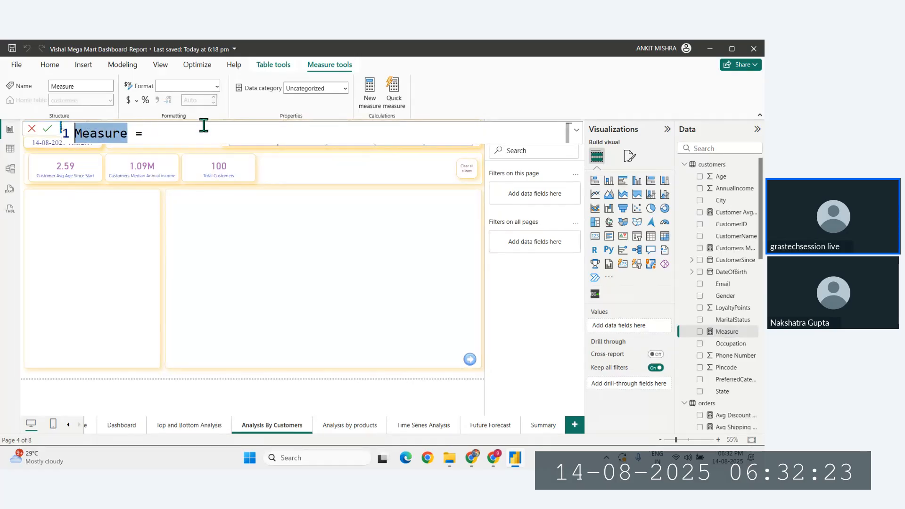
pyautogui.write('Customer')
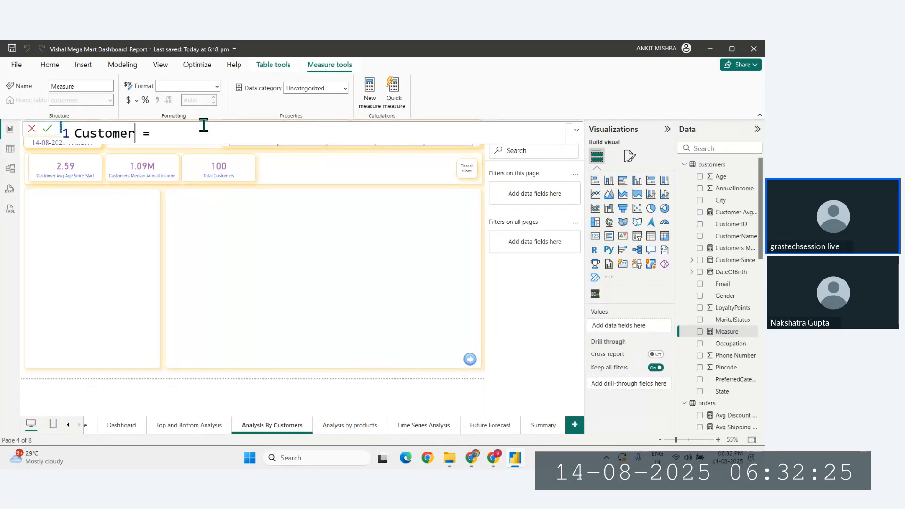
pyautogui.write('s Medain')
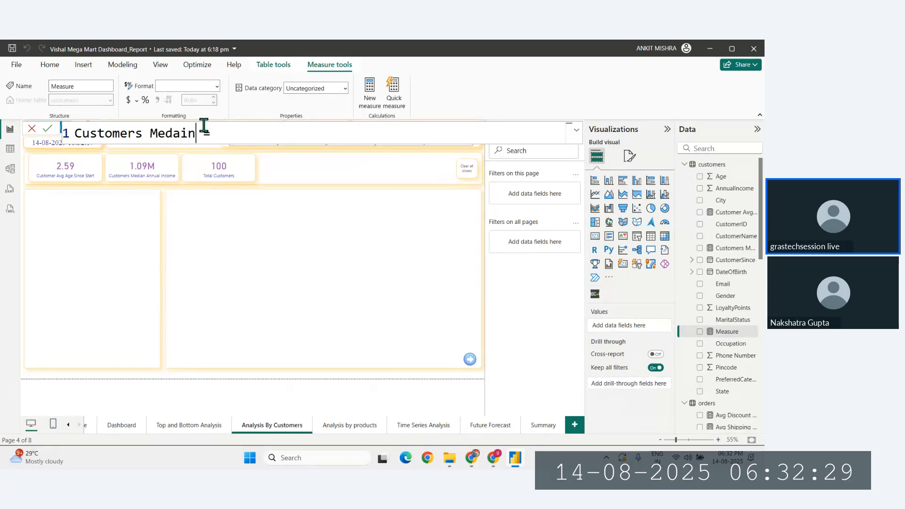
pyautogui.press('BackSpace')
pyautogui.press('BackSpace')
pyautogui.press('BackSpace')
pyautogui.write('ian Avg')
# Begin the Customers Median Avg formula on a second line with the DATEDIFF function
pyautogui.click(282, 134)
pyautogui.hotkey('shift', 'Return')
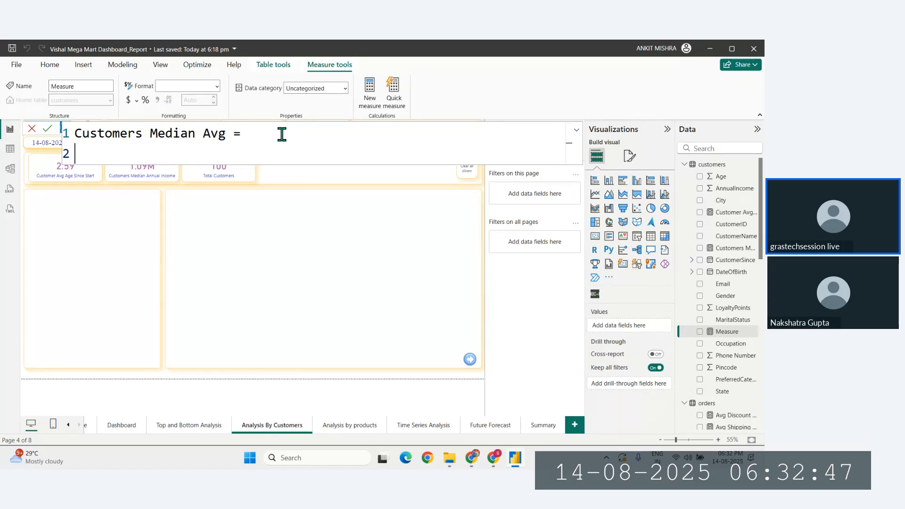
pyautogui.write('date')
pyautogui.press('Down')
pyautogui.press('Down')
pyautogui.press('Tab')
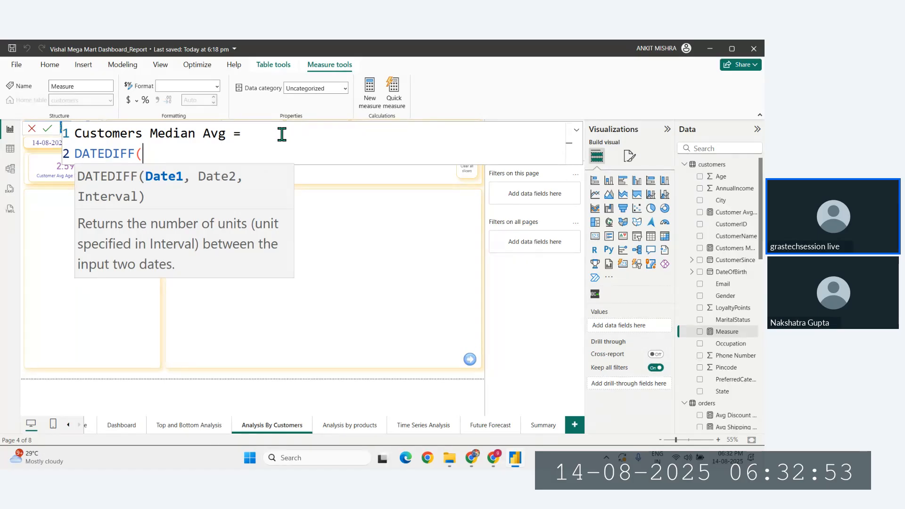
pyautogui.write('do')
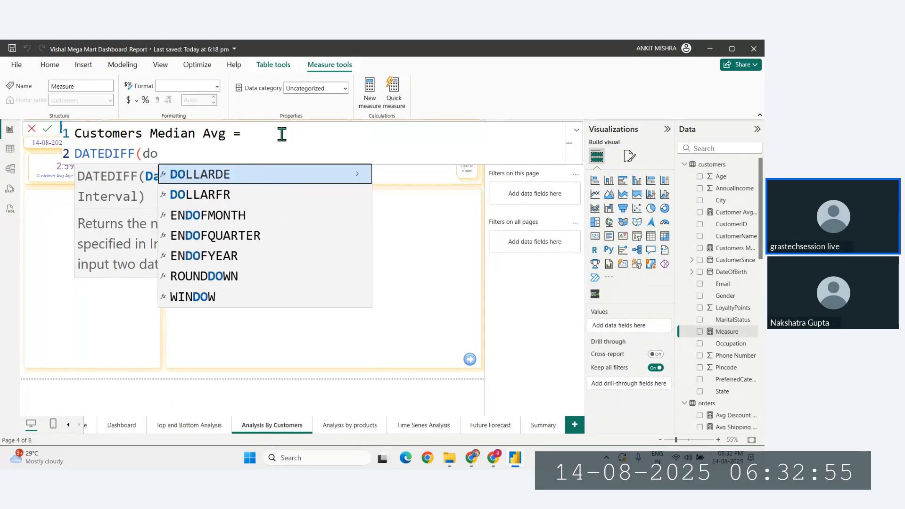
pyautogui.press('BackSpace')
pyautogui.press('BackSpace')
pyautogui.write('cu')
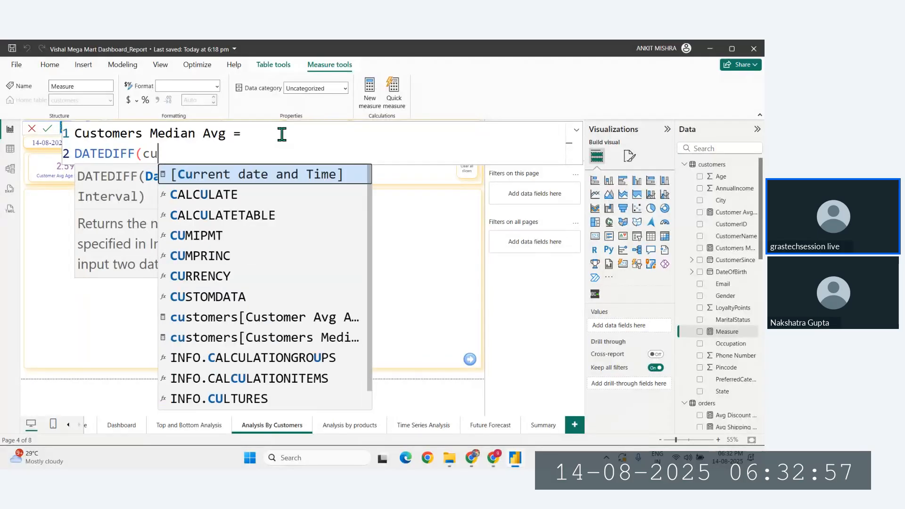
pyautogui.press('Down')
pyautogui.press('Down')
pyautogui.press('Down')
pyautogui.press('Down')
pyautogui.press('Down')
pyautogui.press('Down')
pyautogui.press('Down')
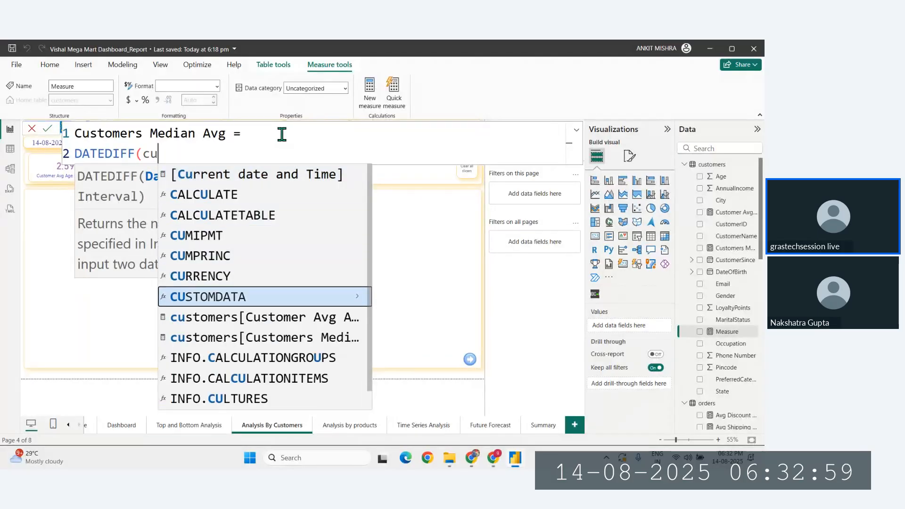
pyautogui.press('BackSpace')
pyautogui.press('BackSpace')
pyautogui.write('c')
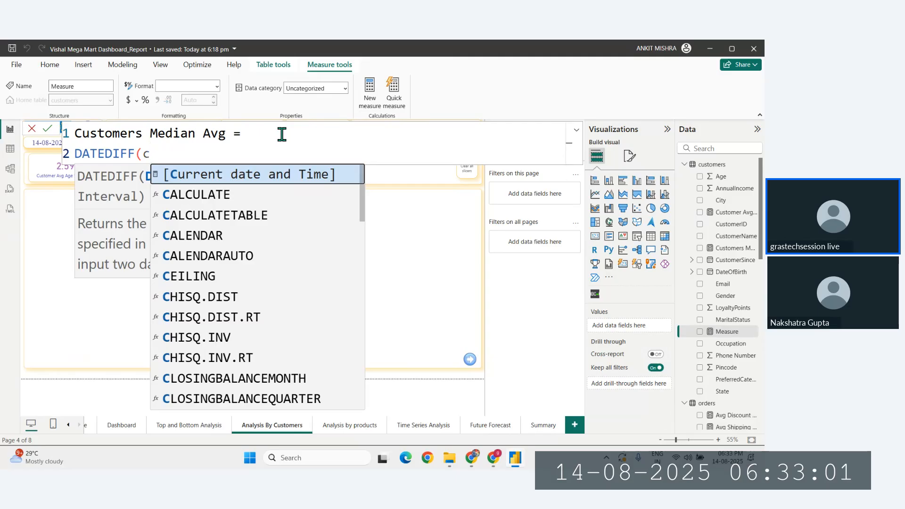
pyautogui.press('BackSpace')
pyautogui.write('dateof')
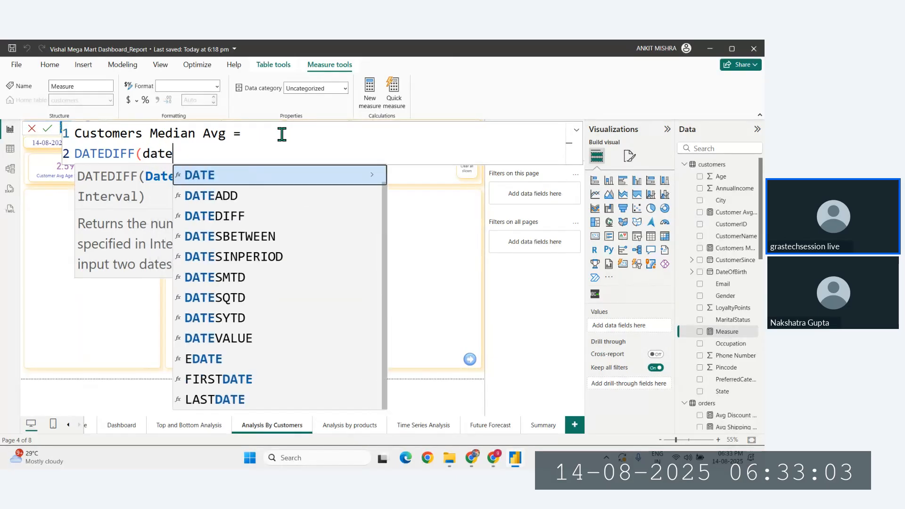
pyautogui.press('BackSpace')
pyautogui.press('BackSpace')
pyautogui.press('BackSpace')
pyautogui.press('BackSpace')
pyautogui.press('BackSpace')
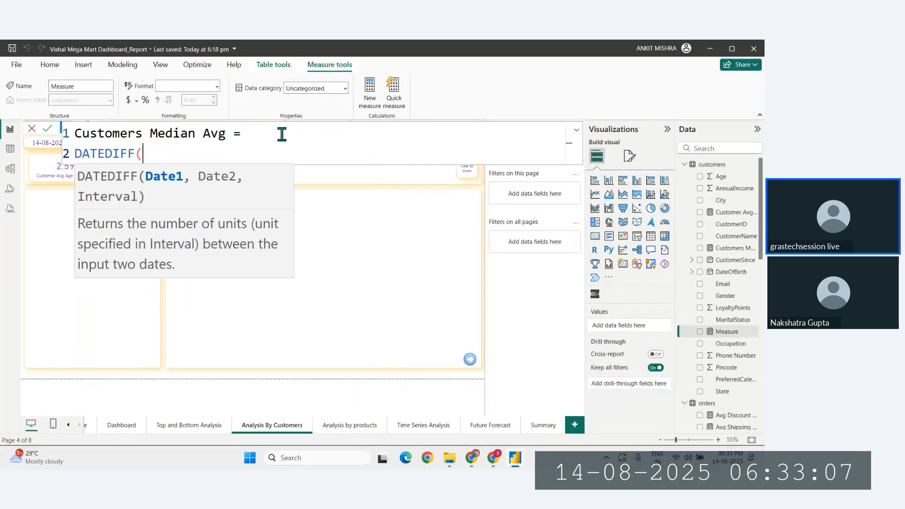
# Try to reference the customers table as the first date in the measure's DATEDIFF formula
pyautogui.write('cu')
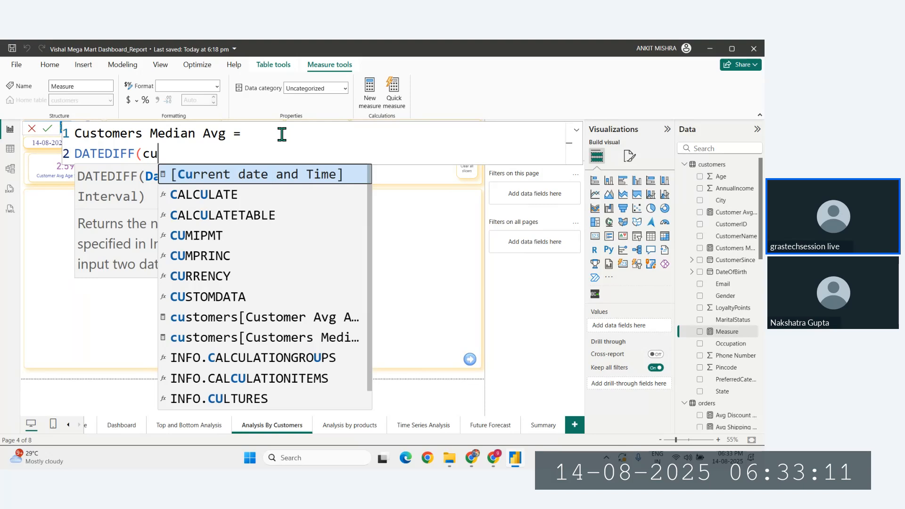
pyautogui.write('stomers')
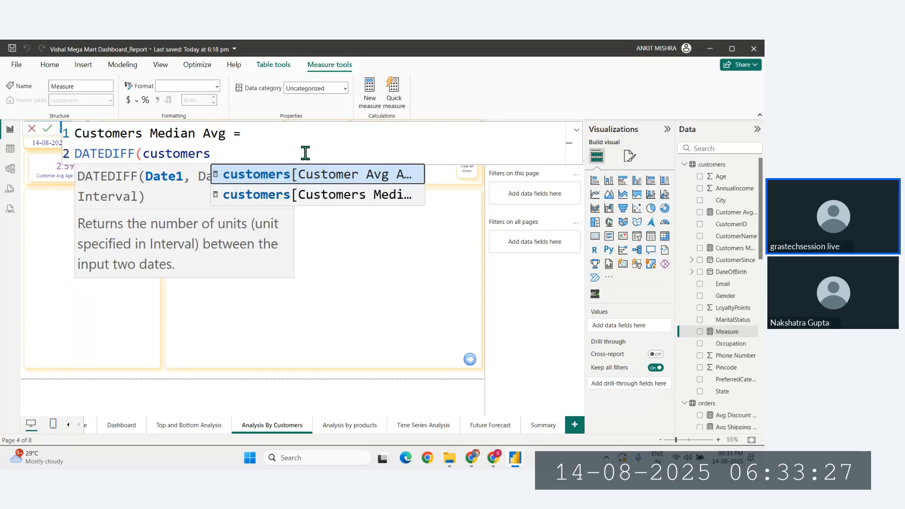
pyautogui.moveTo(227, 154); pyautogui.dragTo(145, 153)
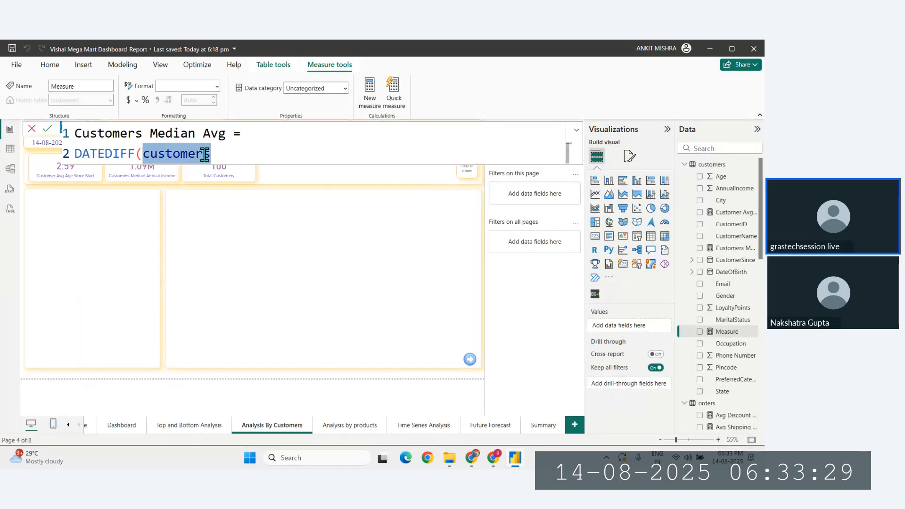
pyautogui.click(240, 157)
pyautogui.moveTo(238, 155); pyautogui.dragTo(80, 152)
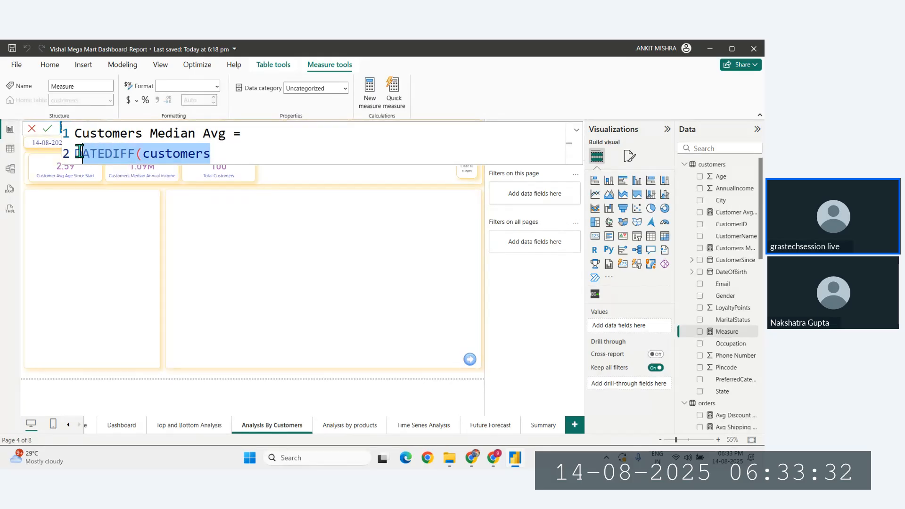
# Clear the whole Customers Median Avg formula and discard the unfinished measure
pyautogui.click(216, 156)
pyautogui.hotkey('ctrl', 'a')
pyautogui.press('BackSpace')
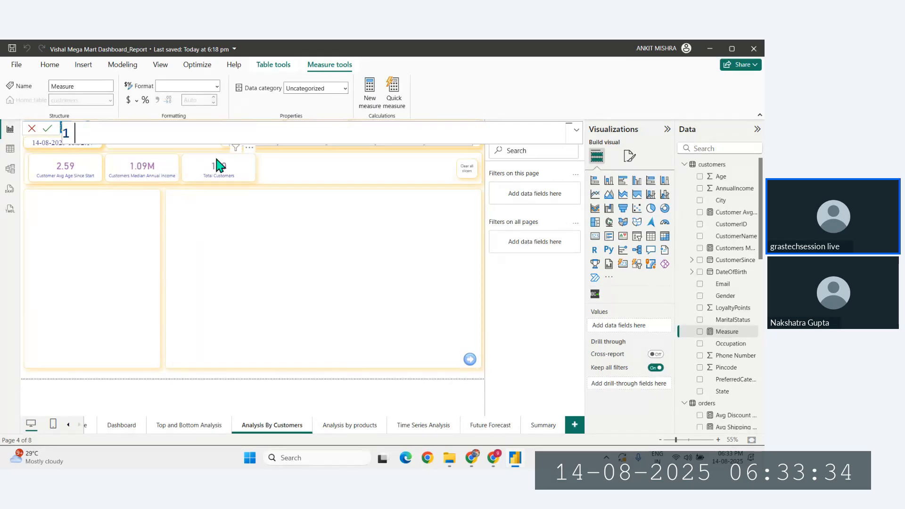
pyautogui.click(23, 182)
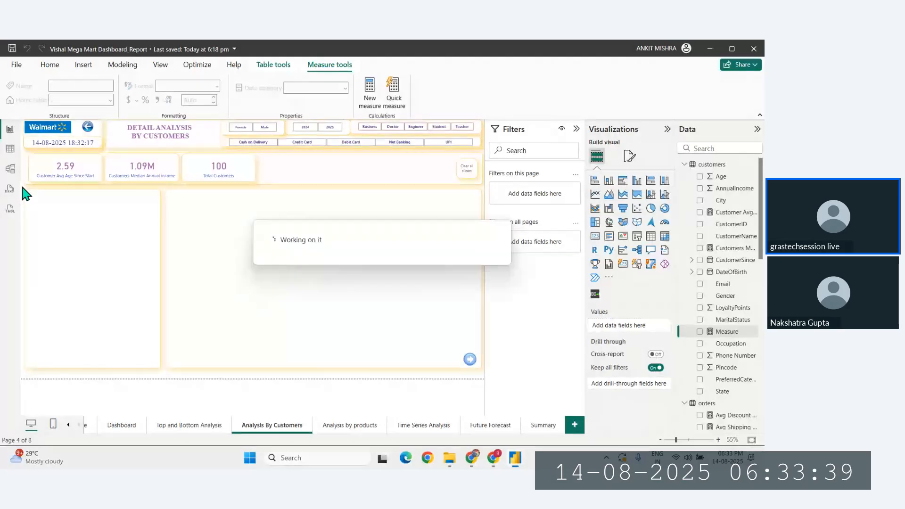
# Add a new calculated column to the customers table in the table view and name it Customer Age
pyautogui.click(10, 149)
pyautogui.hscroll(-5, 569, 244)
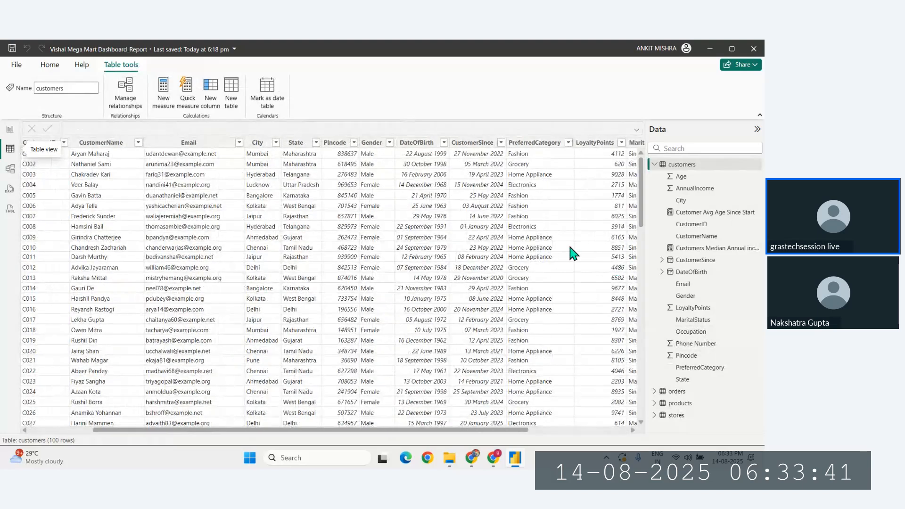
pyautogui.hscroll(5, 569, 244)
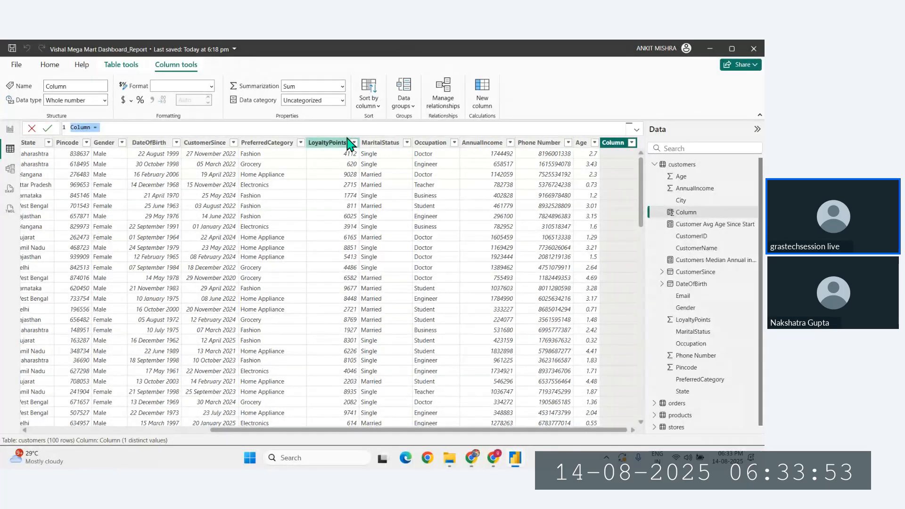
pyautogui.press('BackSpace')
pyautogui.write('Cust')
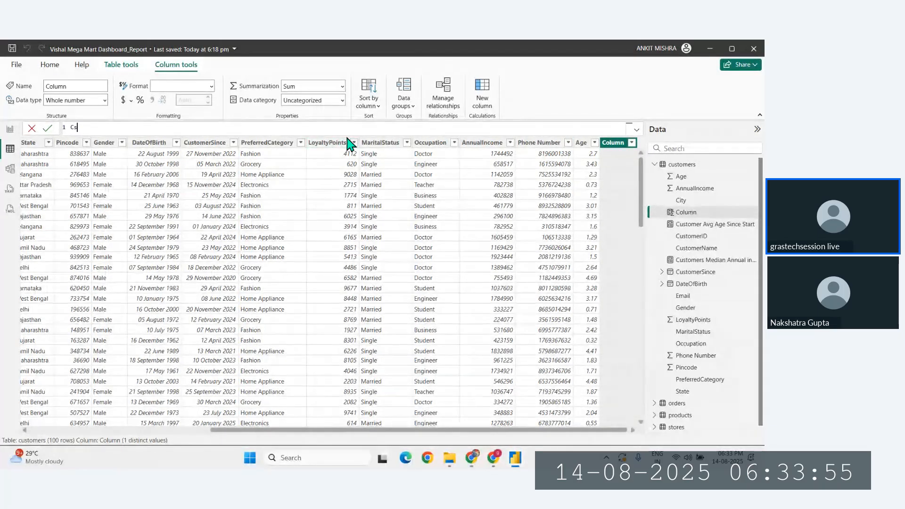
pyautogui.write('ome')
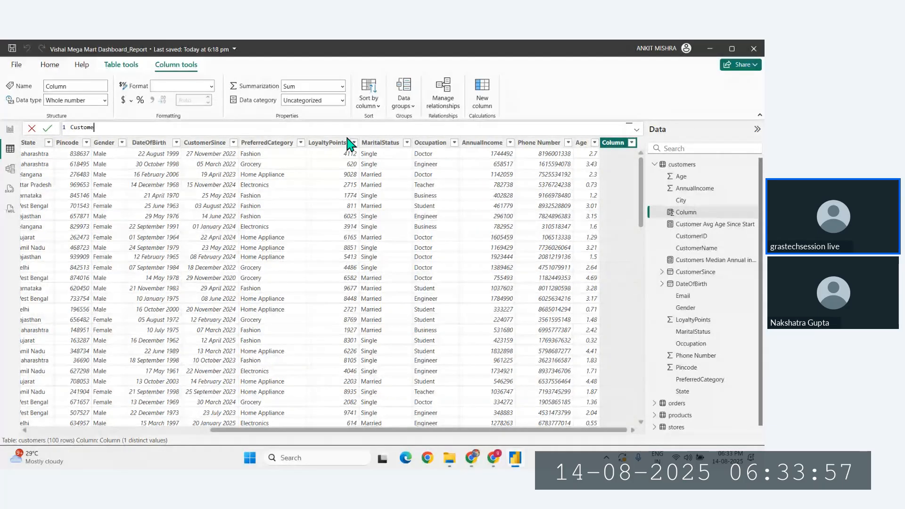
pyautogui.write('r Age = ')
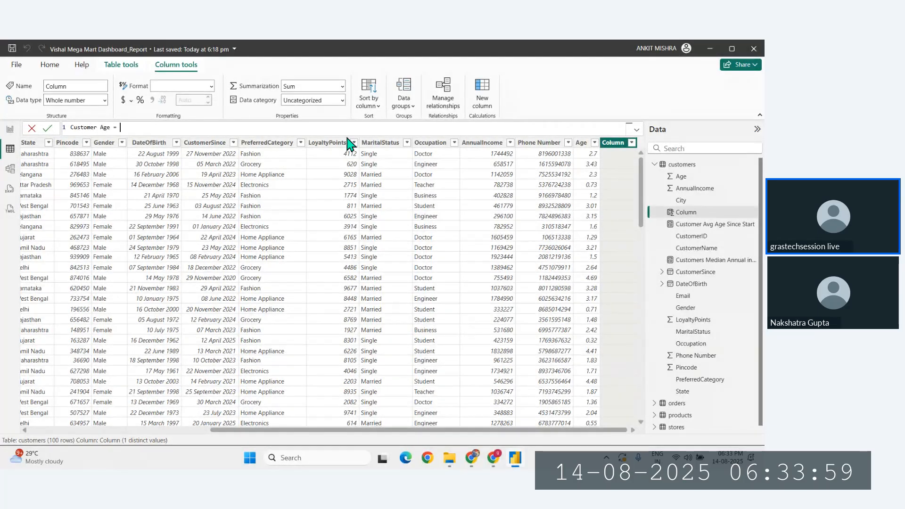
# Begin the Customer Age formula with DATEDIFF, using customers[DateOfBirth] as the first date
pyautogui.write('DATEDIFF(')
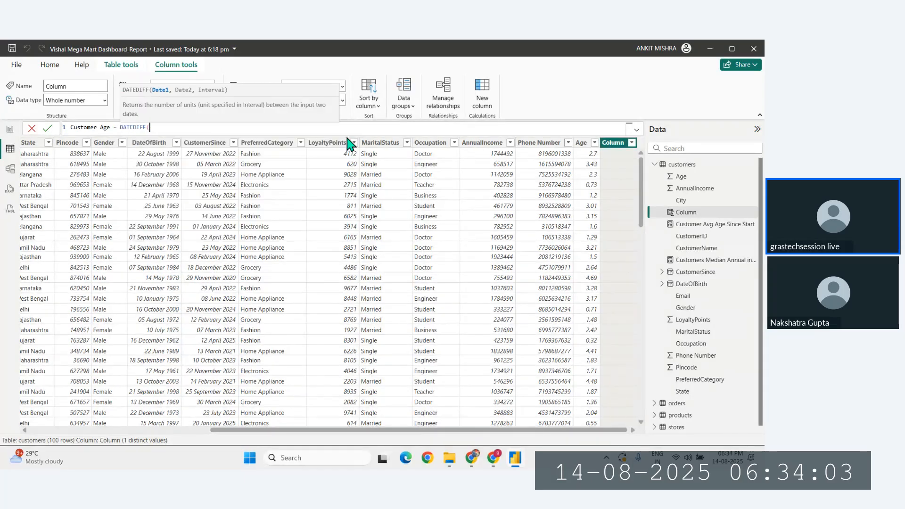
pyautogui.write('date')
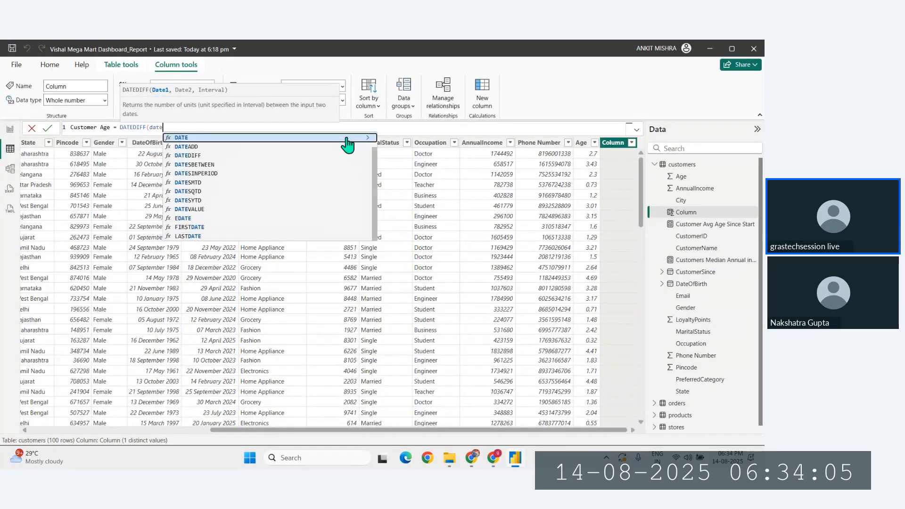
pyautogui.press('Up')
pyautogui.press('Up')
pyautogui.press('Up')
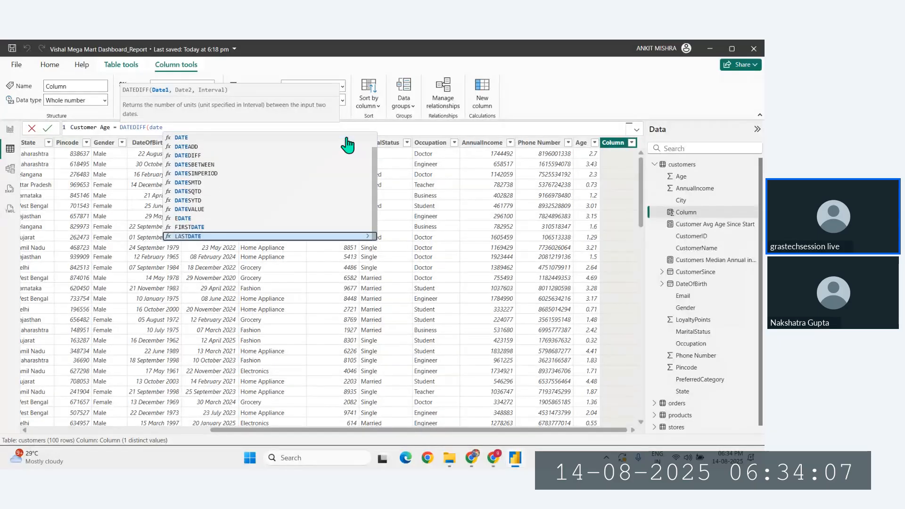
pyautogui.press('Down')
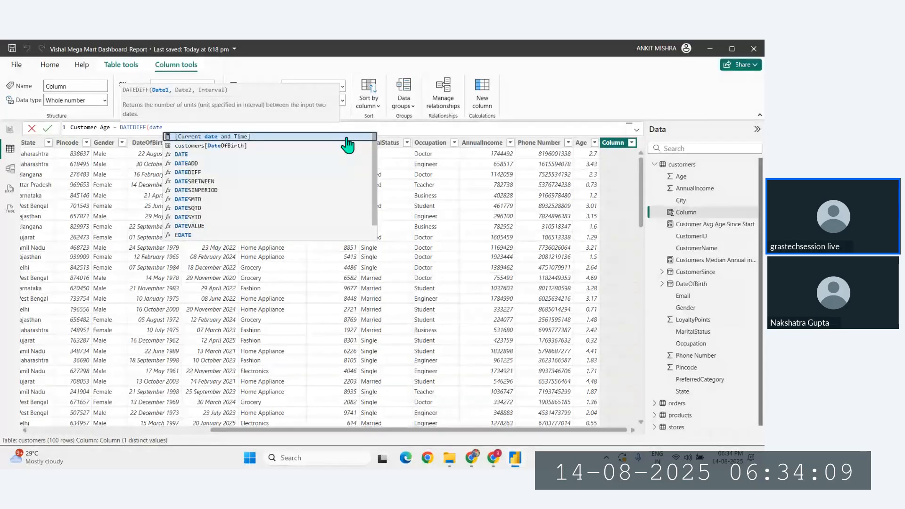
pyautogui.press('Down')
pyautogui.press('Tab')
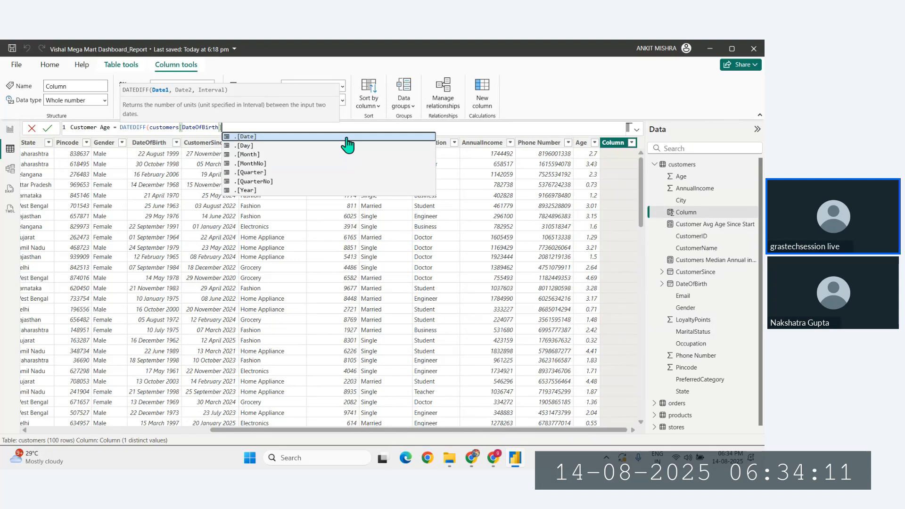
# Complete the Customer Age formula with NOW() as the second date and YEAR as the interval, and commit it
pyautogui.write(',NOW()')
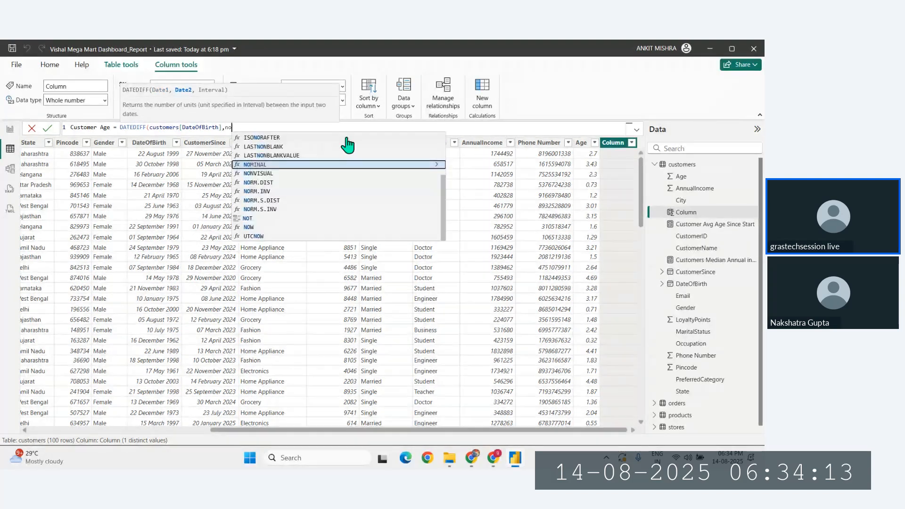
pyautogui.write(',')
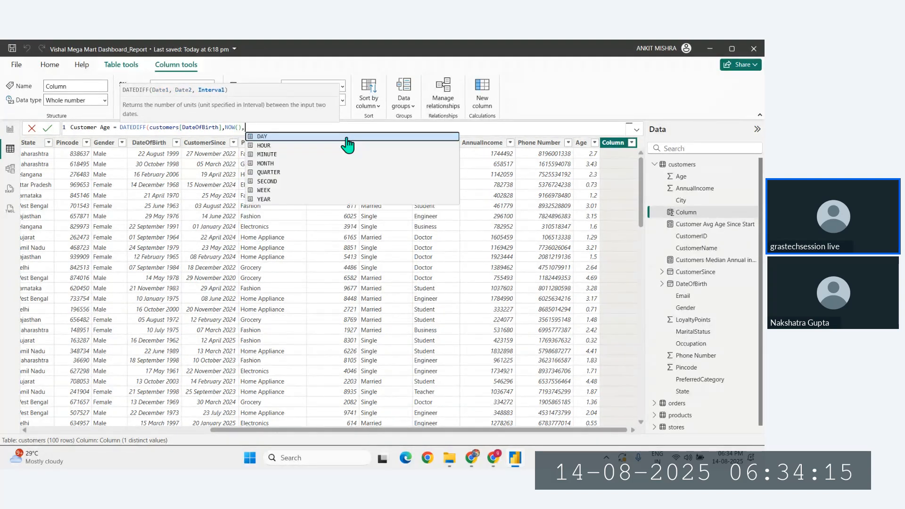
pyautogui.press('Down')
pyautogui.press('Down')
pyautogui.press('Down')
pyautogui.press('Down')
pyautogui.press('Down')
pyautogui.press('Down')
pyautogui.press('Down')
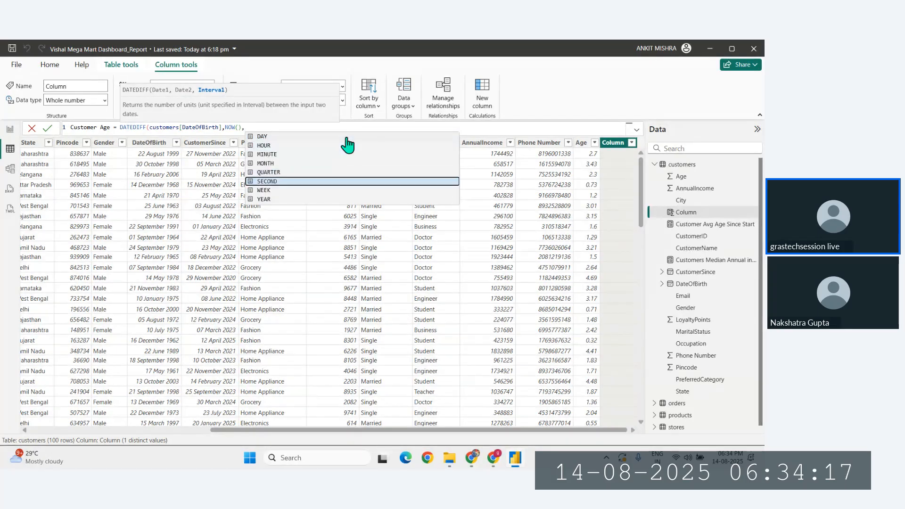
pyautogui.press('Escape')
pyautogui.hotkey('ctrl', 'space')
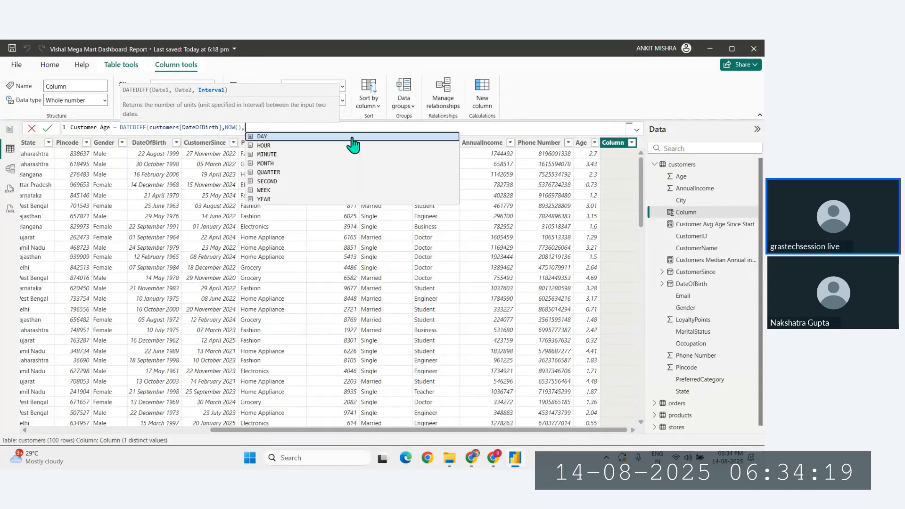
pyautogui.press('Down')
pyautogui.press('Down')
pyautogui.press('Down')
pyautogui.press('Down')
pyautogui.press('Down')
pyautogui.press('Down')
pyautogui.press('Down')
pyautogui.press('Tab')
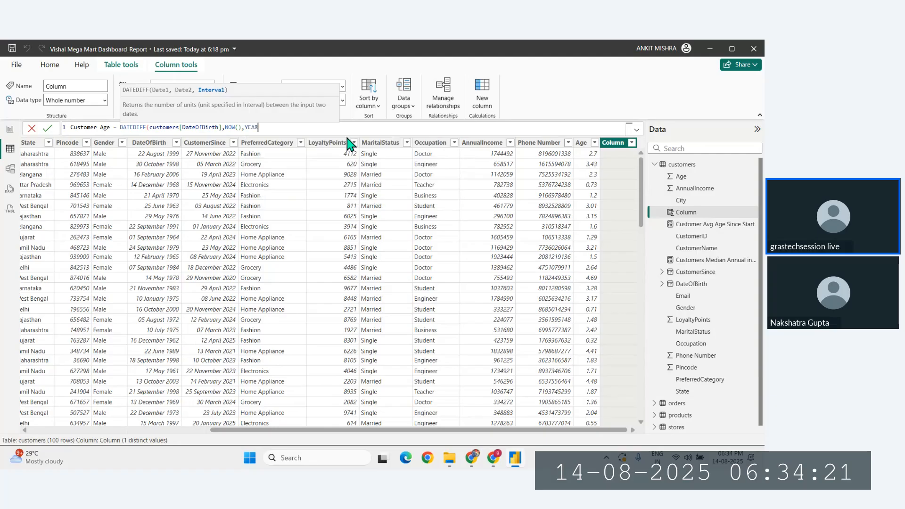
pyautogui.write(')')
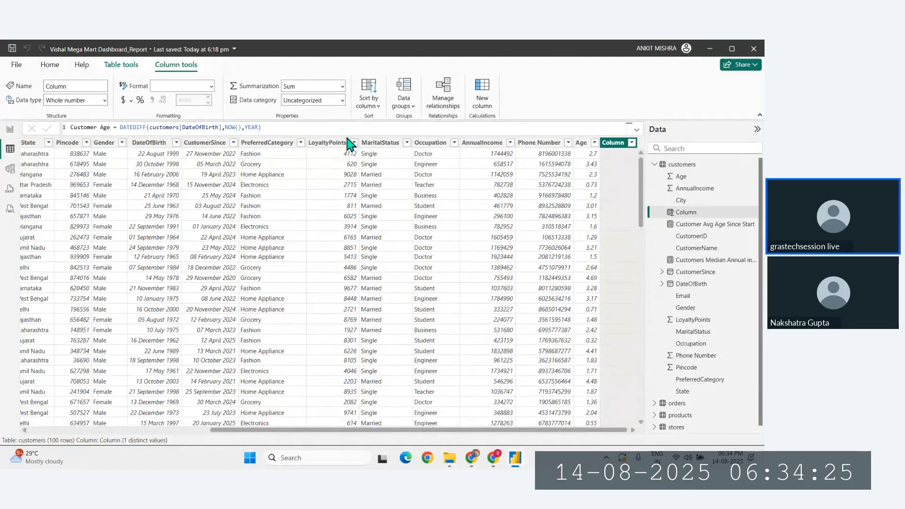
pyautogui.press('Return')
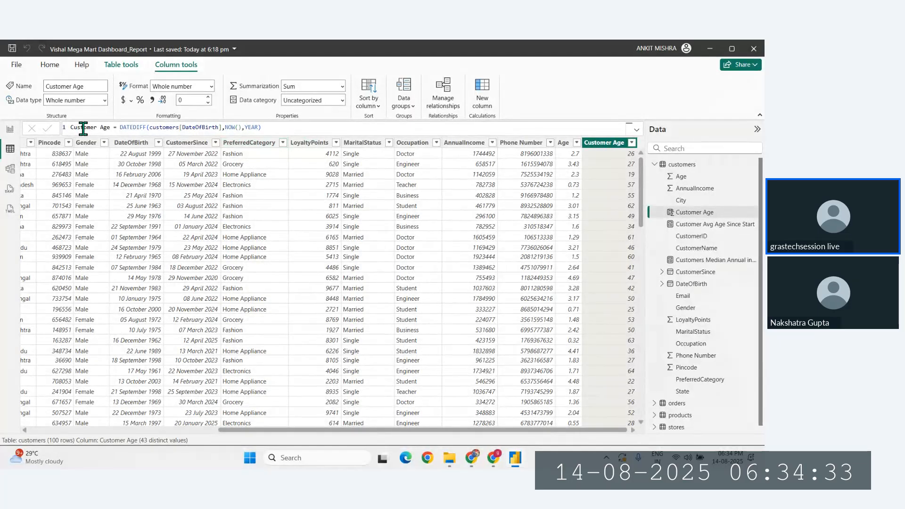
# Return to the report page and start a new measure in the customers table named Customer Median Age
pyautogui.click(10, 129)
pyautogui.rightClick(711, 225)
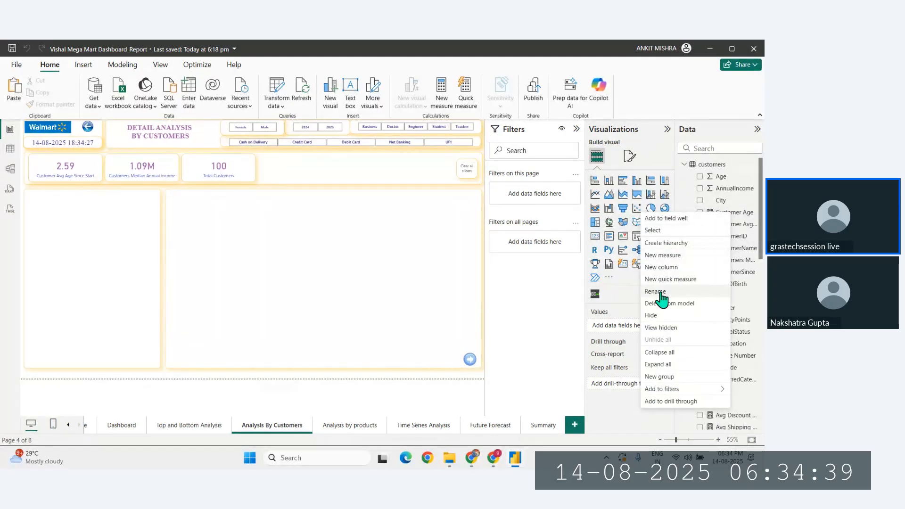
pyautogui.click(663, 255)
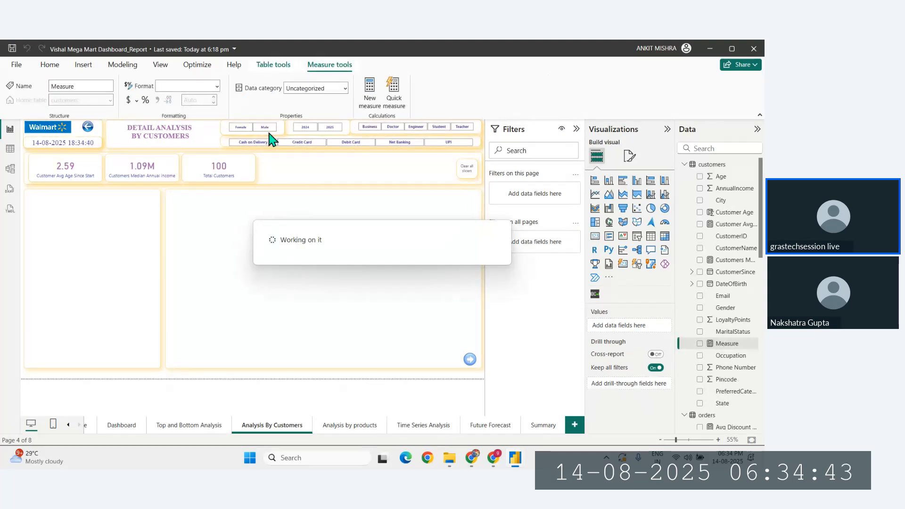
pyautogui.moveTo(129, 136); pyautogui.dragTo(73, 137)
pyautogui.write('Cu')
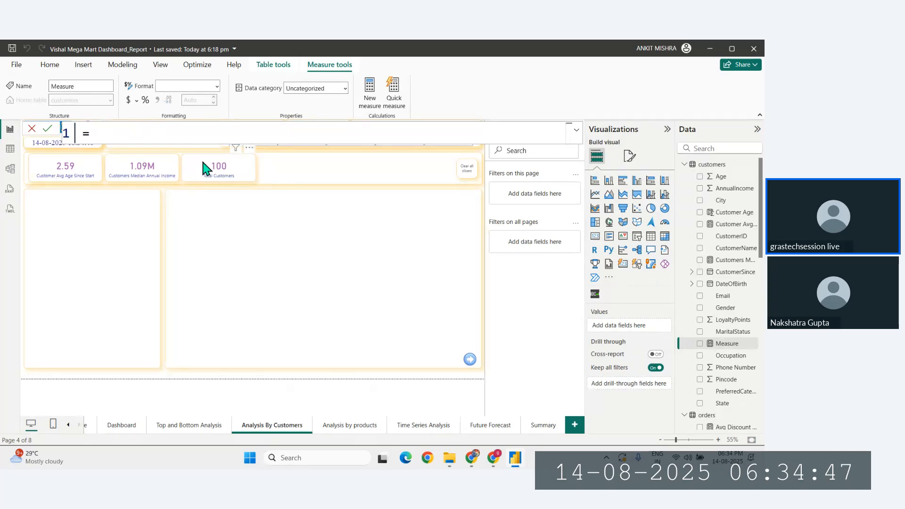
pyautogui.write('stomer Median')
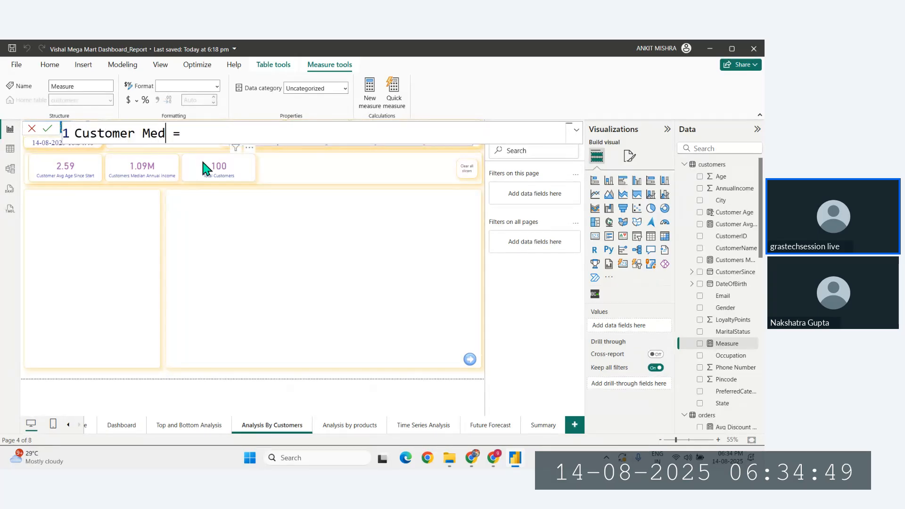
pyautogui.write(' Age')
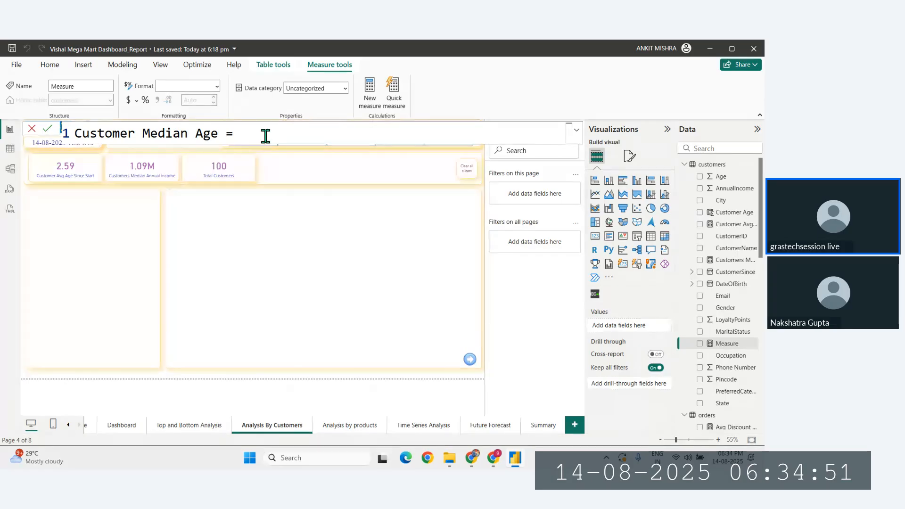
# Define the Customer Median Age measure as MEDIAN(customers[Customer Age]) and commit it
pyautogui.write('median(')
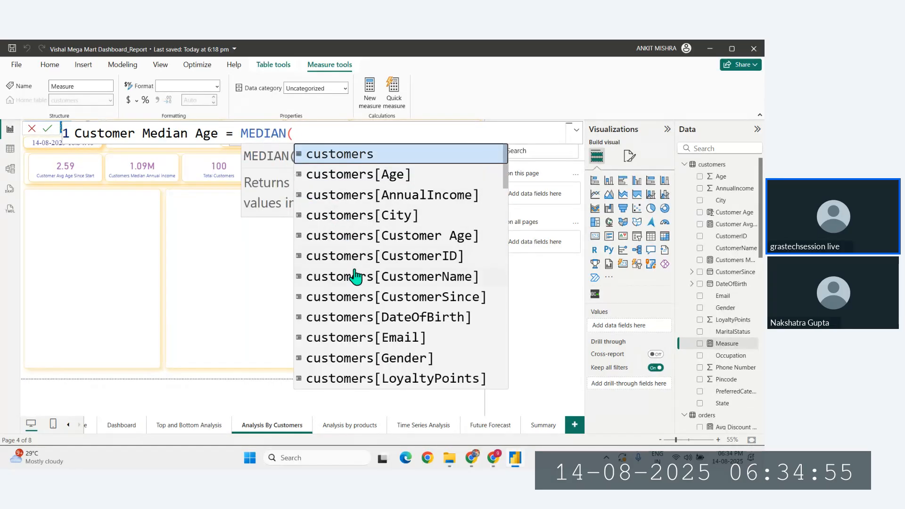
pyautogui.scroll(-1, 355, 277)
pyautogui.scroll(-1, 355, 277)
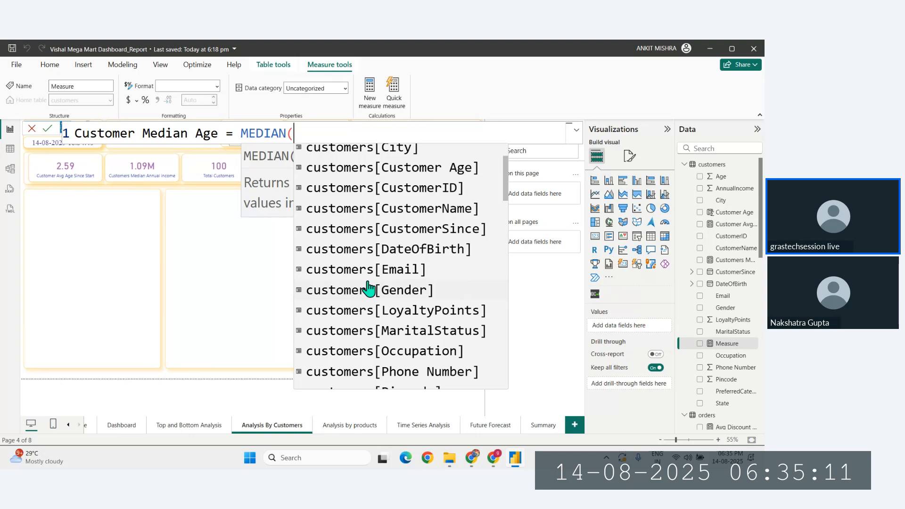
pyautogui.scroll(-1, 369, 288)
pyautogui.scroll(-5, 369, 289)
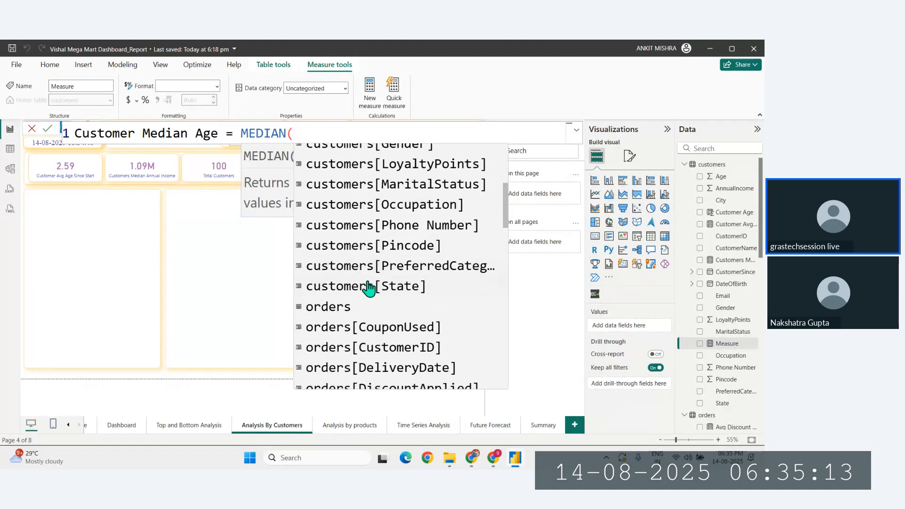
pyautogui.scroll(5, 370, 289)
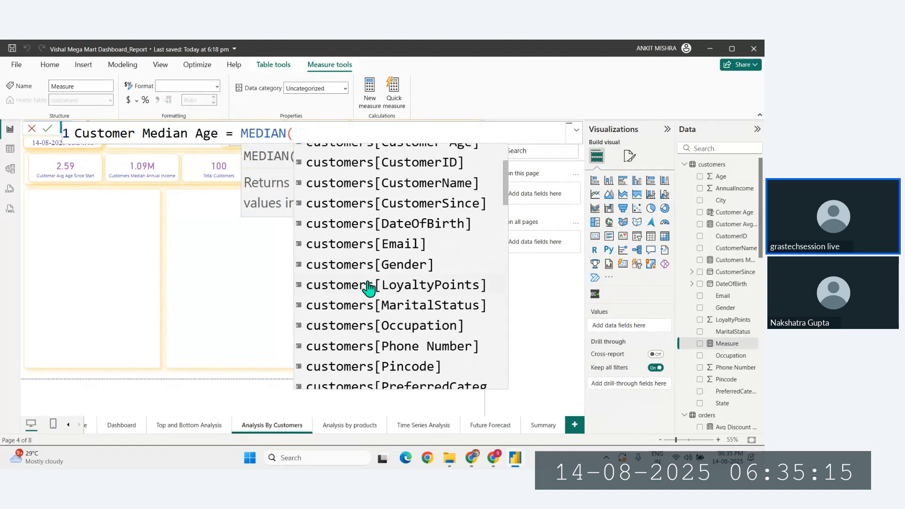
pyautogui.scroll(3, 369, 289)
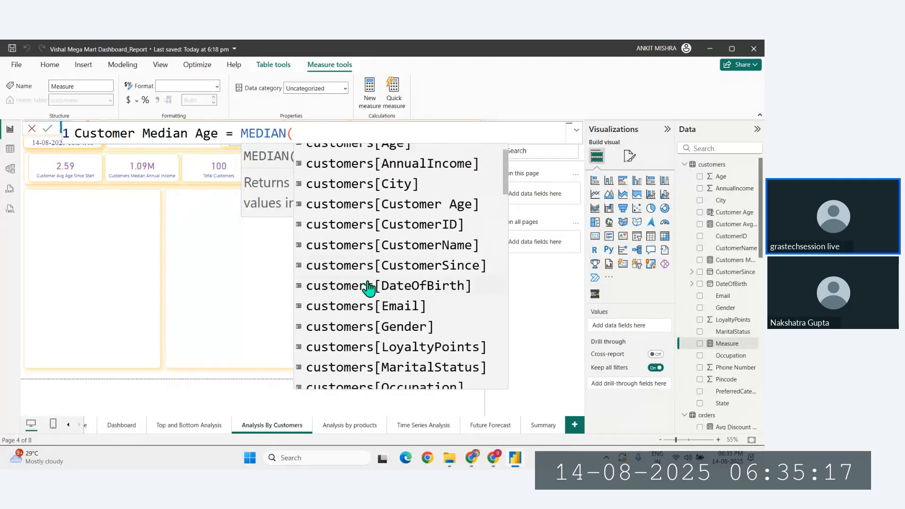
pyautogui.click(377, 220)
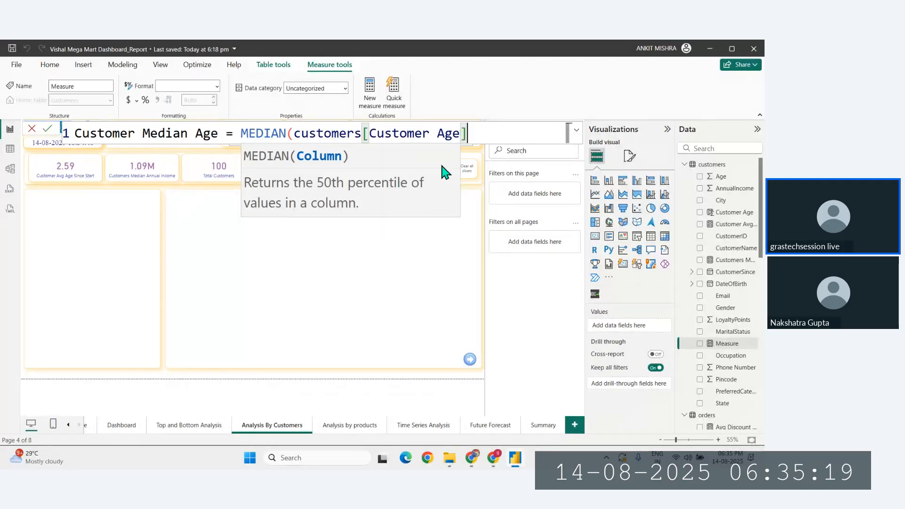
pyautogui.write(')')
pyautogui.press('Return')
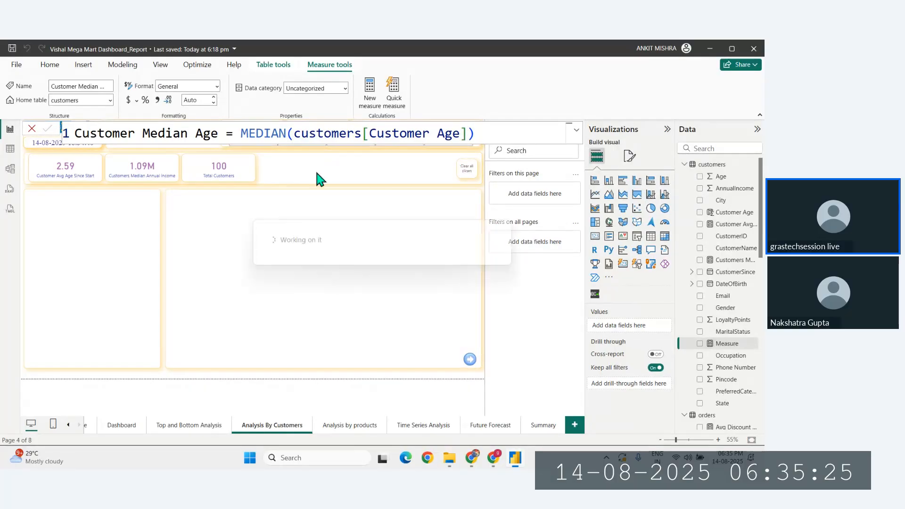
# Duplicate the Total Customers card and place the copy beside it in the KPI row
pyautogui.click(243, 174)
pyautogui.hotkey('ctrl', 'c')
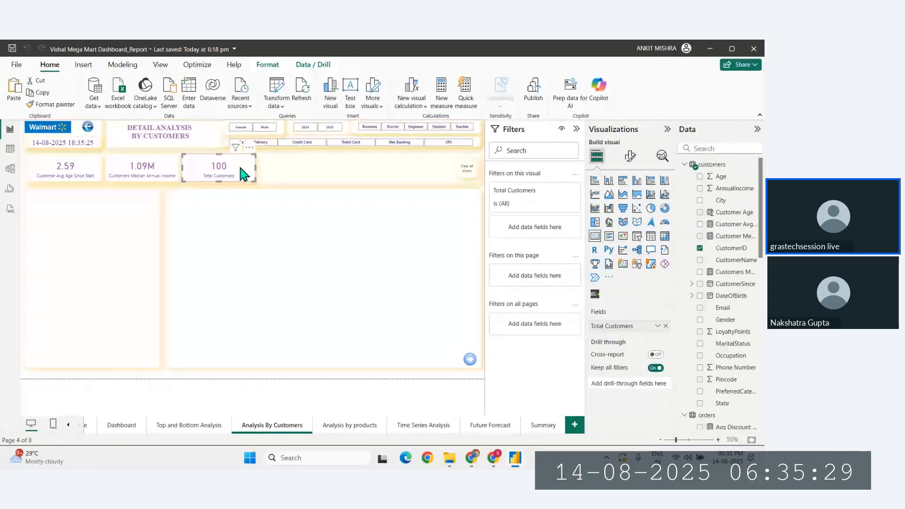
pyautogui.hotkey('ctrl', 'v')
pyautogui.moveTo(244, 173); pyautogui.dragTo(320, 166)
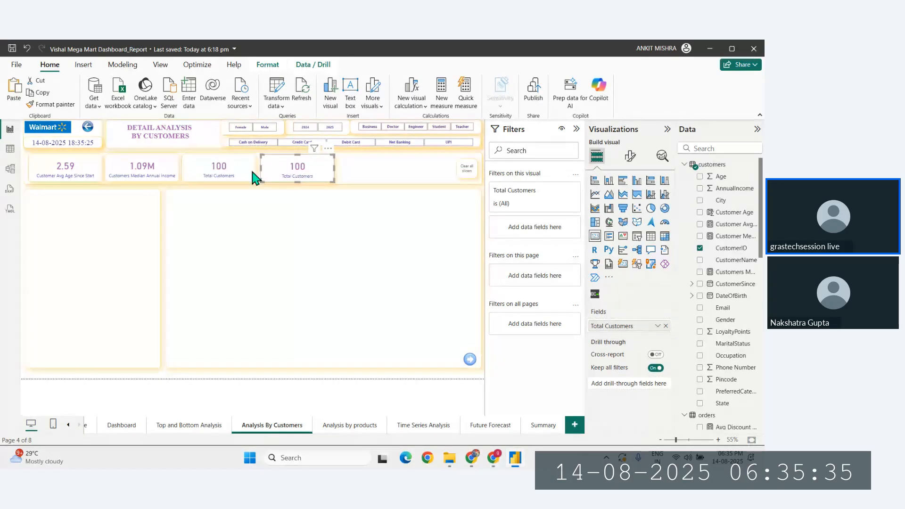
pyautogui.click(24, 194)
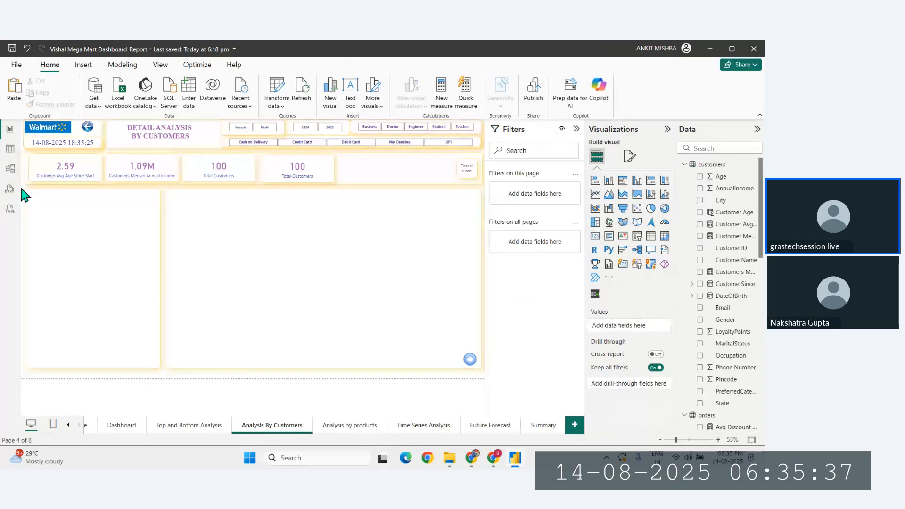
# Replace the field of the copied card with the Customer Median Age measure
pyautogui.click(312, 171)
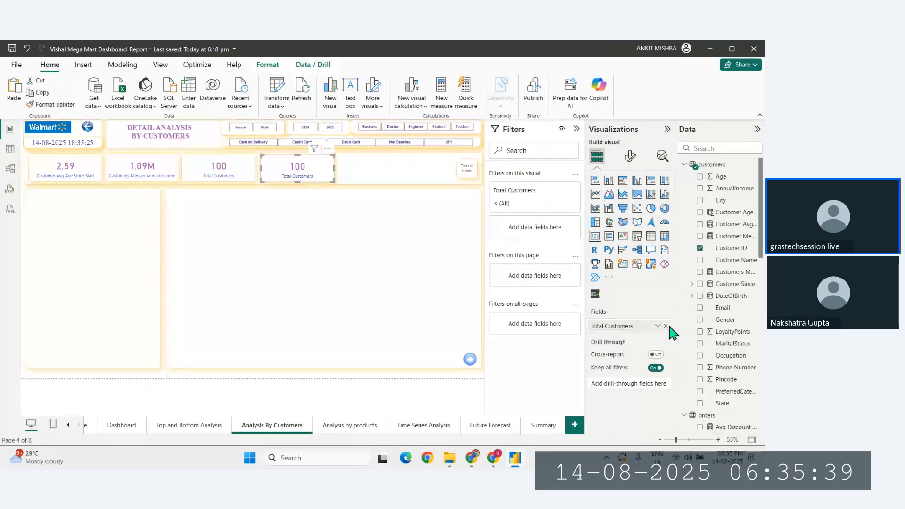
pyautogui.click(666, 325)
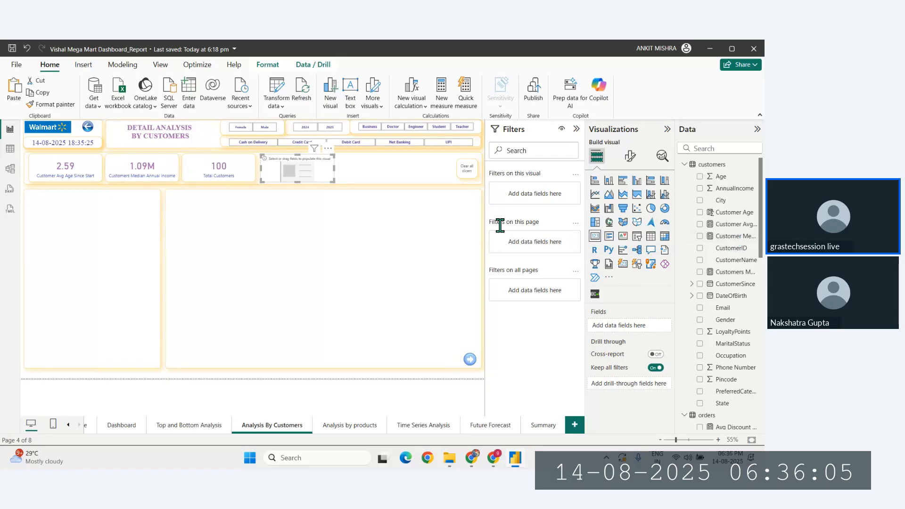
pyautogui.moveTo(734, 237); pyautogui.dragTo(622, 333)
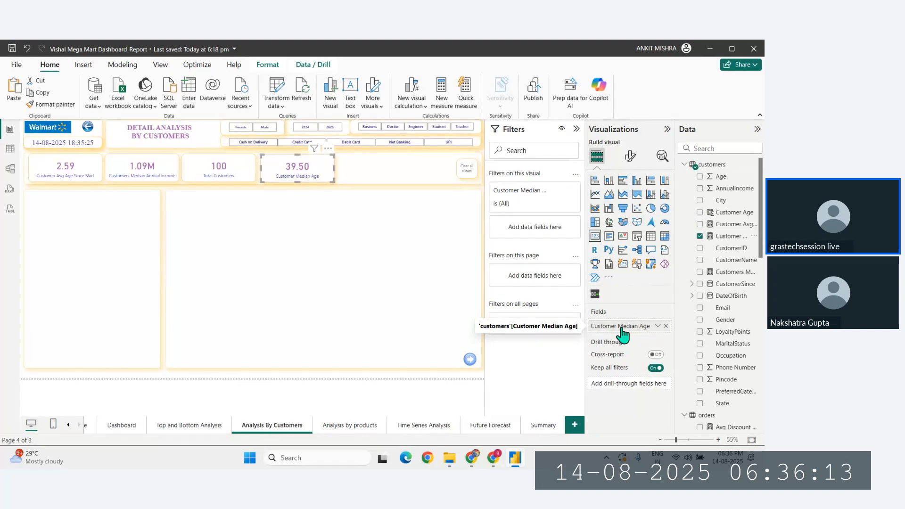
# Try Customer Age summarized as Average in the fourth card, and put the Customer Median Age measure back
pyautogui.click(666, 326)
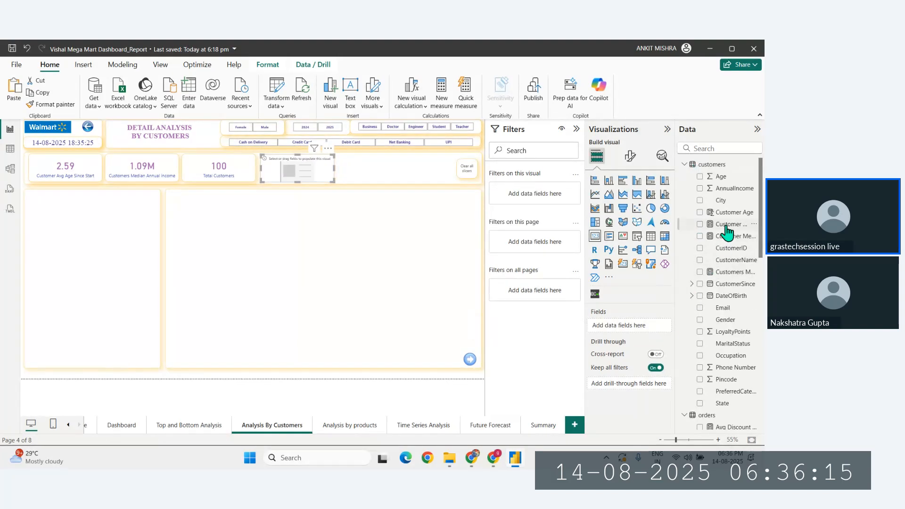
pyautogui.moveTo(728, 214); pyautogui.dragTo(639, 327)
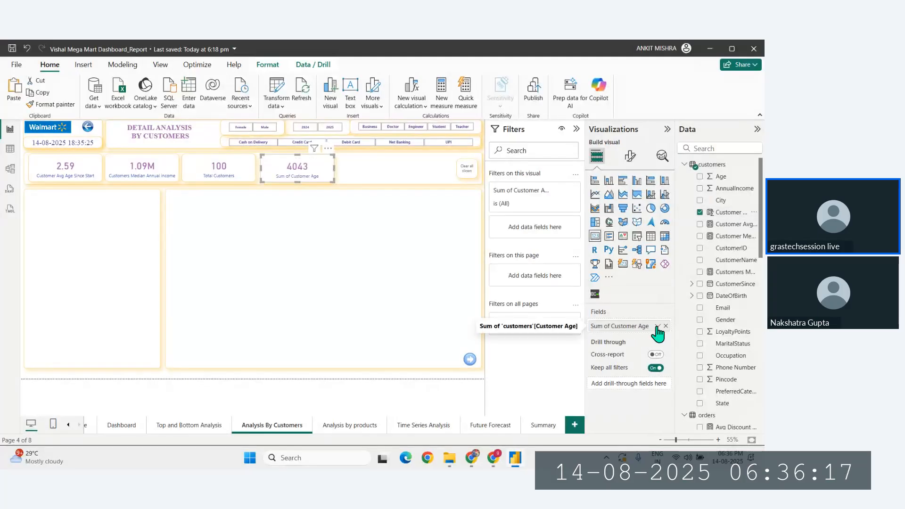
pyautogui.click(658, 326)
pyautogui.click(689, 225)
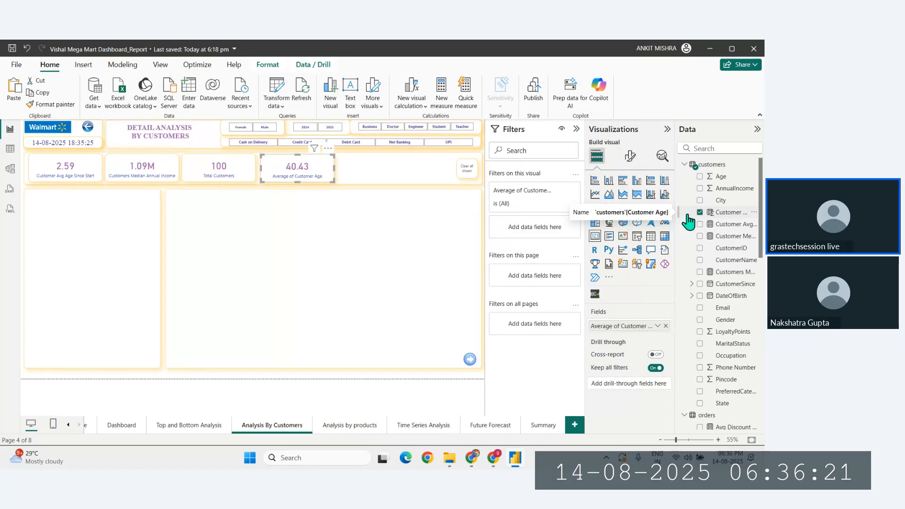
pyautogui.click(666, 326)
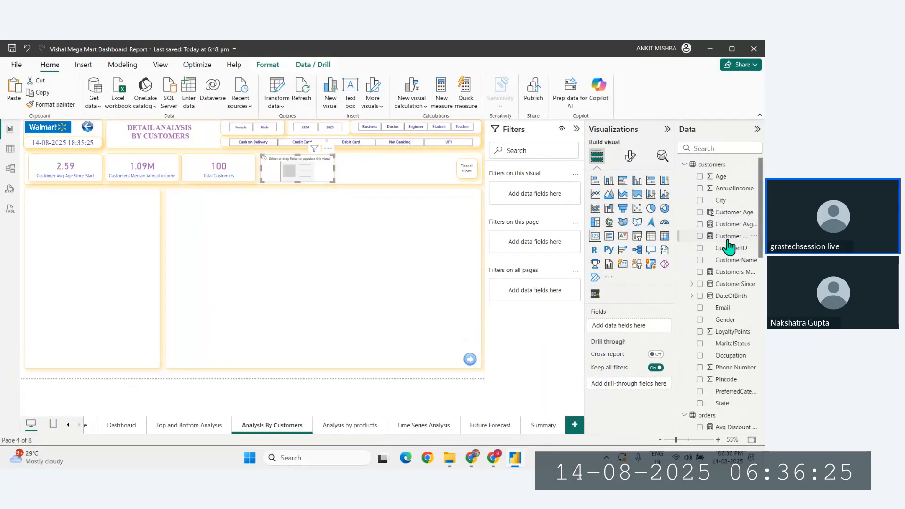
pyautogui.moveTo(729, 236); pyautogui.dragTo(656, 326)
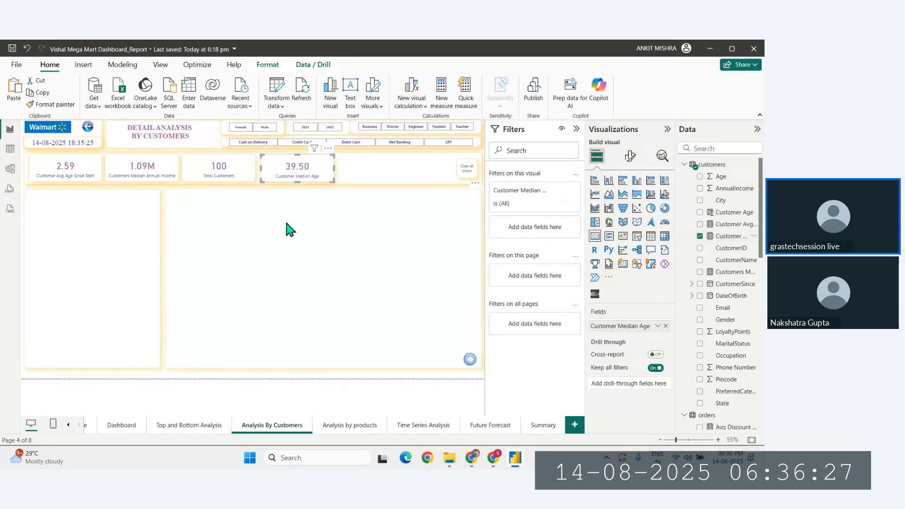
# Nudge the Customer Median Age card closer to the Total Customers card to even out the spacing in the KPI row
pyautogui.click(21, 189)
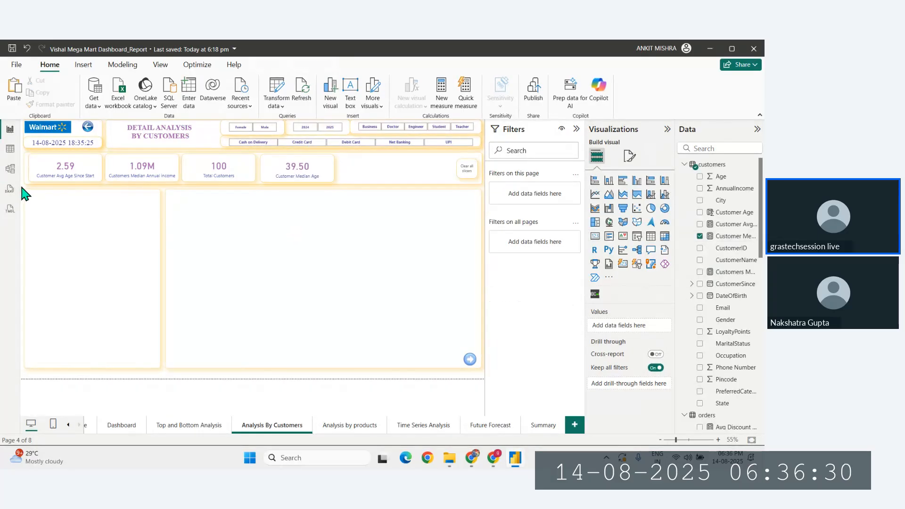
pyautogui.click(276, 173)
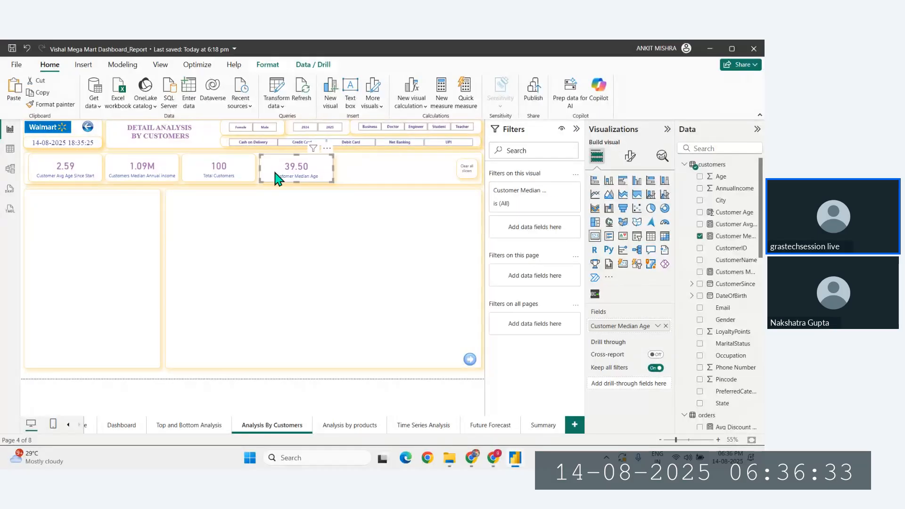
pyautogui.click(22, 186)
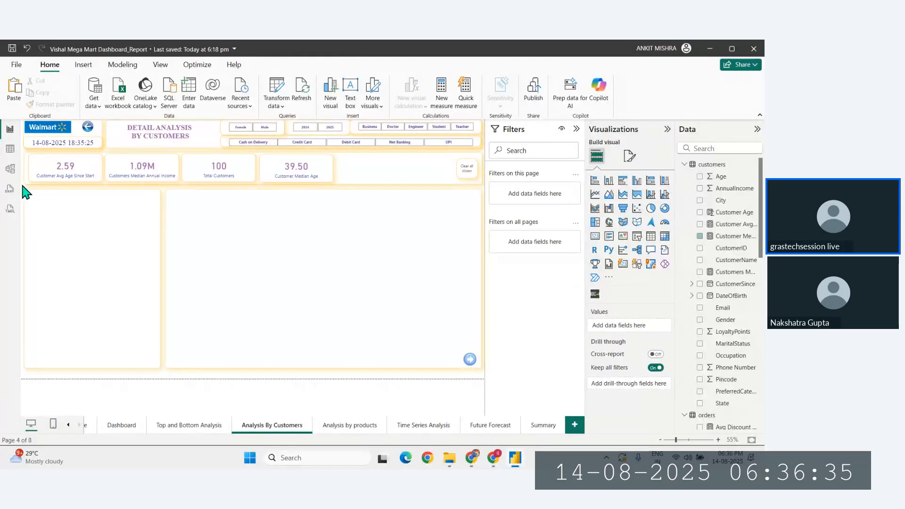
pyautogui.click(271, 174)
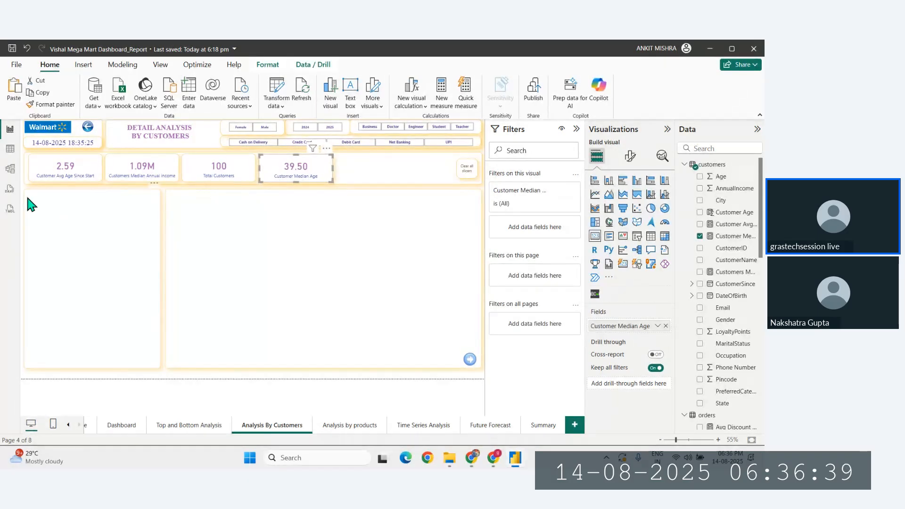
pyautogui.click(22, 189)
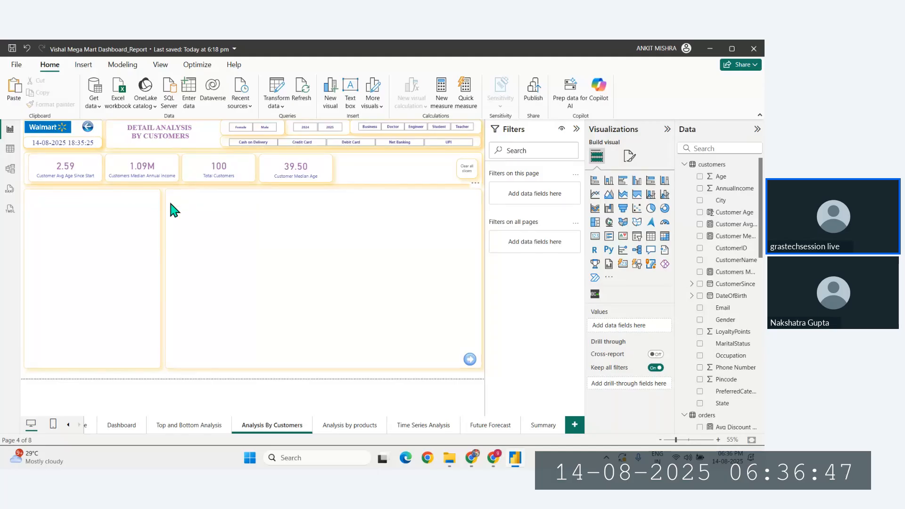
pyautogui.click(263, 177)
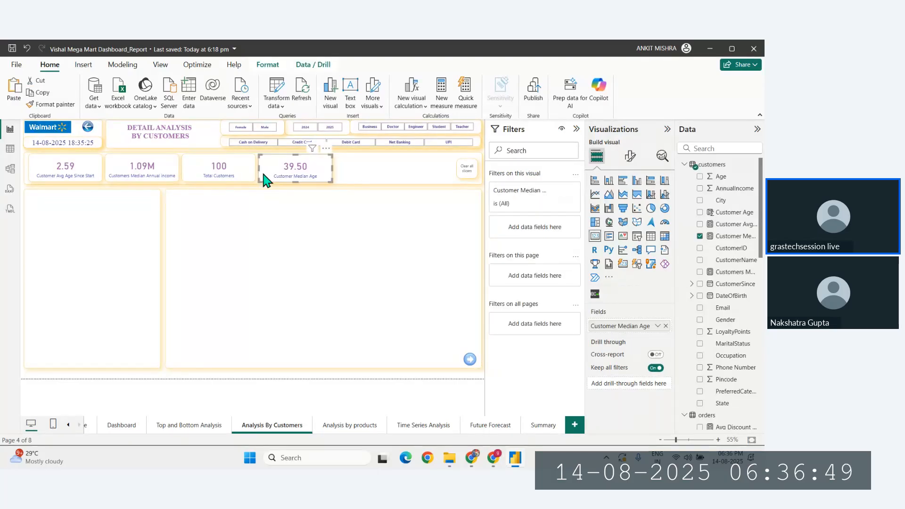
pyautogui.click(23, 191)
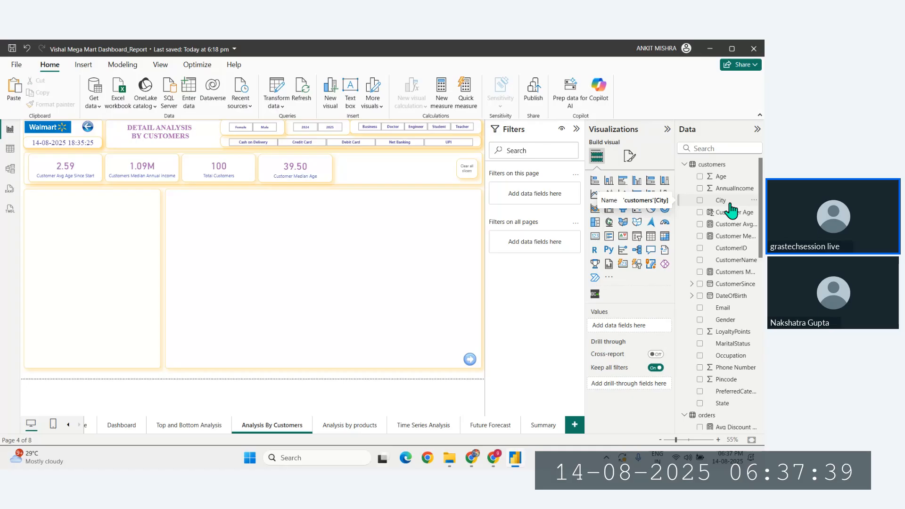
# Examine the columns of the customers table data for a field suited to another KPI card
pyautogui.click(10, 150)
pyautogui.hscroll(6, 506, 262)
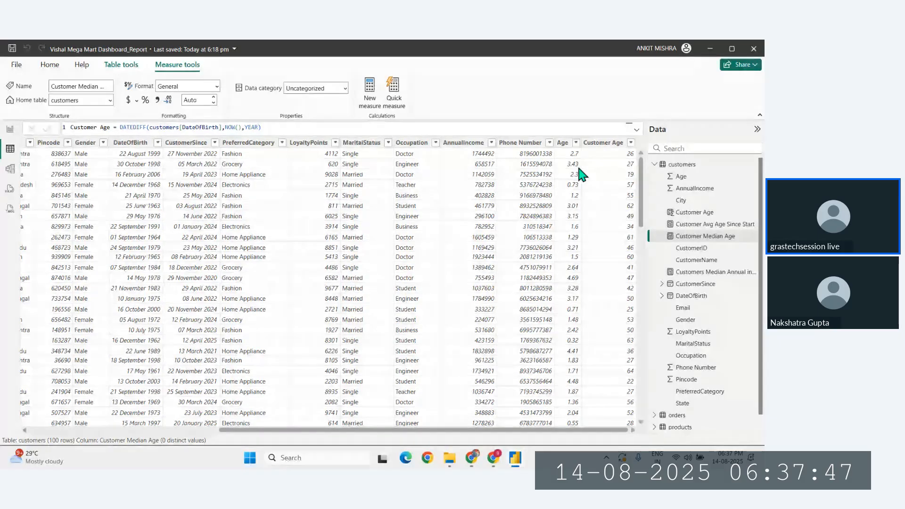
pyautogui.hscroll(-5, 517, 178)
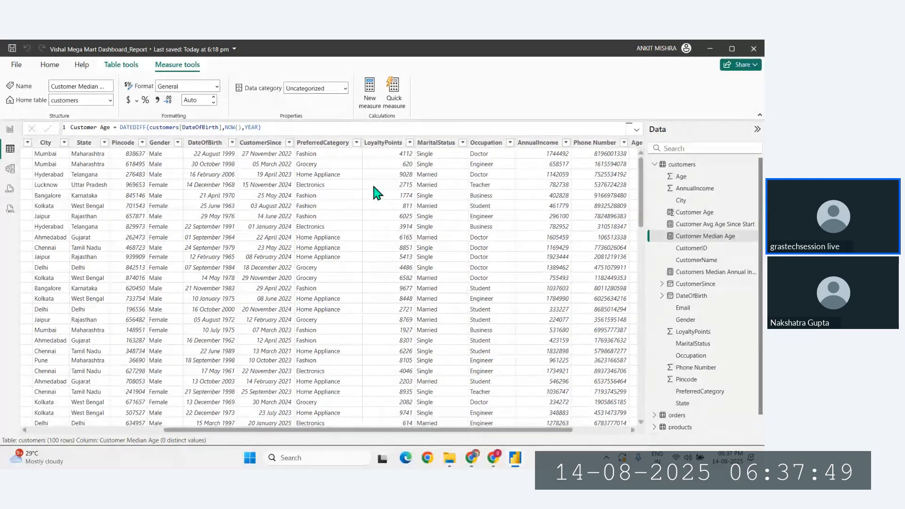
pyautogui.hscroll(-3, 314, 189)
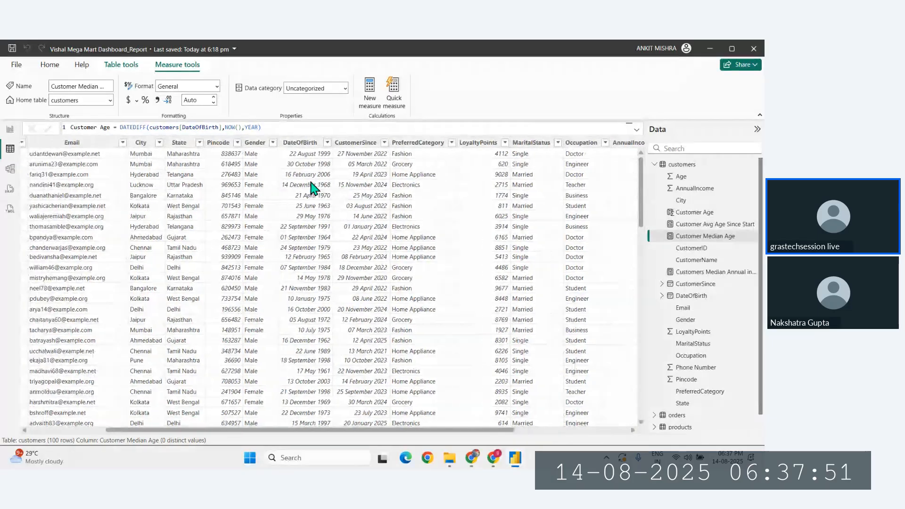
pyautogui.hscroll(-3, 313, 189)
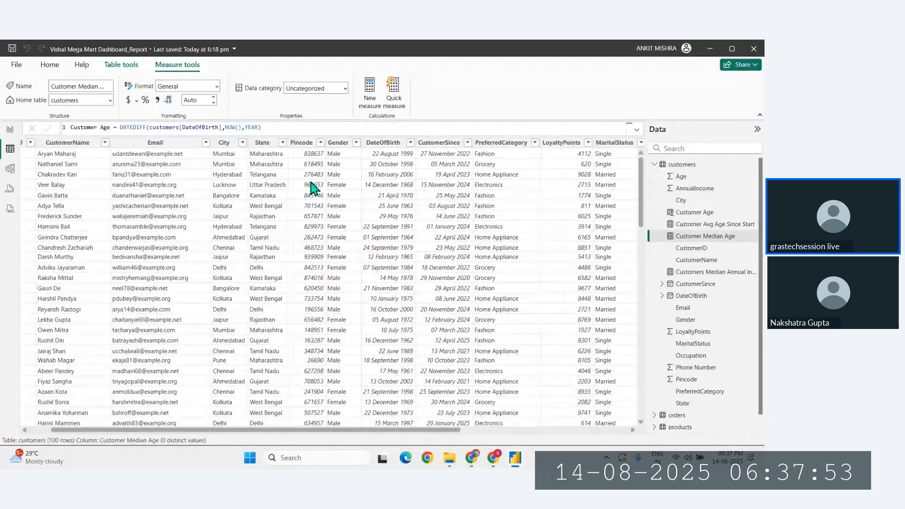
pyautogui.hscroll(-1, 314, 189)
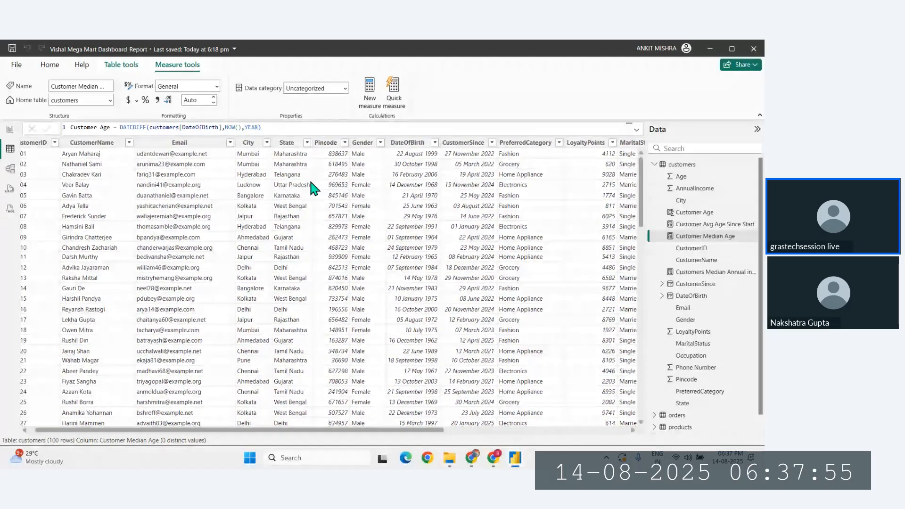
pyautogui.hscroll(-1, 314, 188)
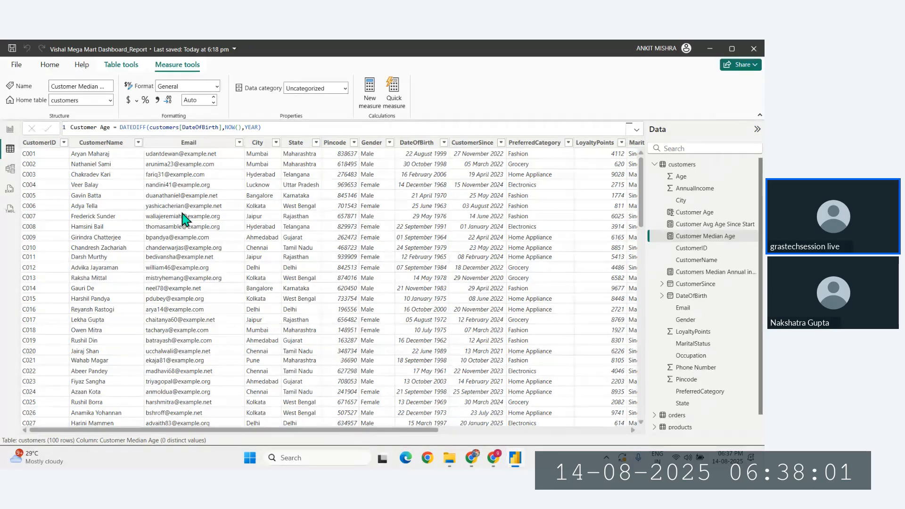
pyautogui.hscroll(5, 184, 217)
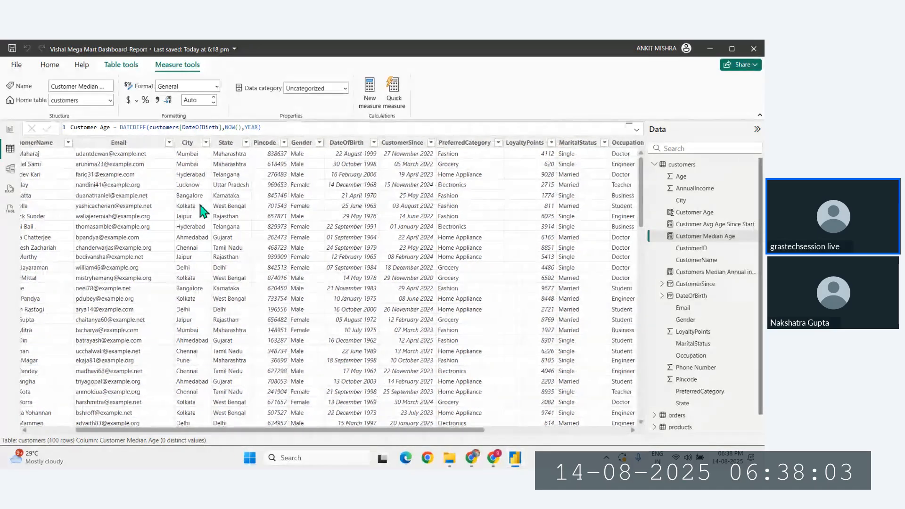
pyautogui.hscroll(4, 224, 206)
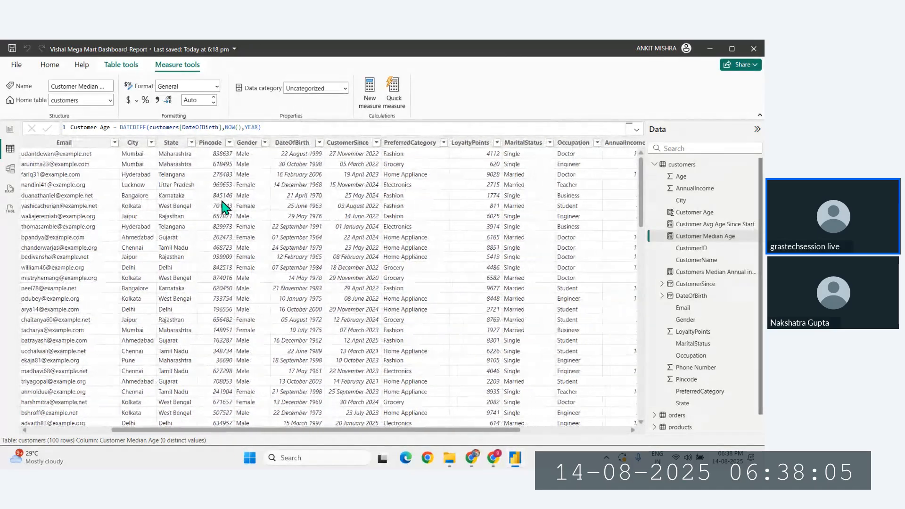
pyautogui.hscroll(3, 224, 206)
pyautogui.hscroll(4, 225, 206)
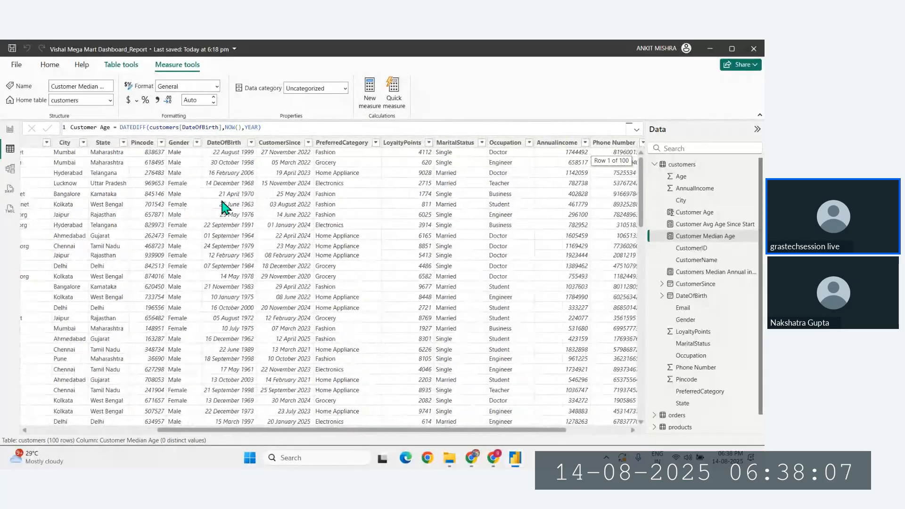
pyautogui.hscroll(2, 240, 200)
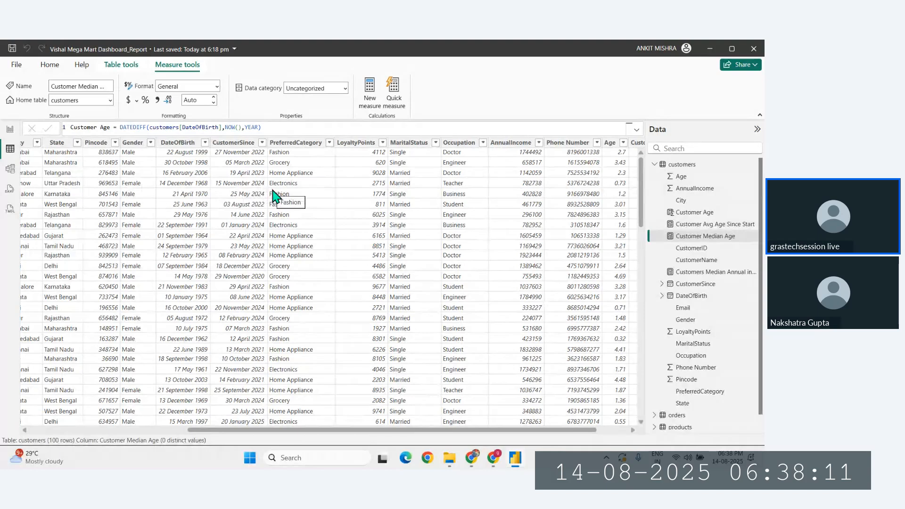
pyautogui.hscroll(3, 273, 195)
pyautogui.hscroll(1, 273, 191)
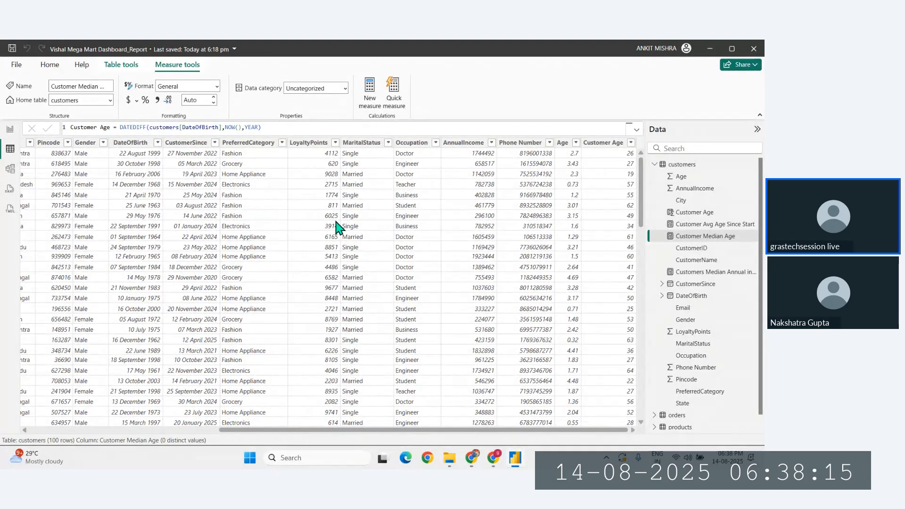
pyautogui.hscroll(-3, 454, 227)
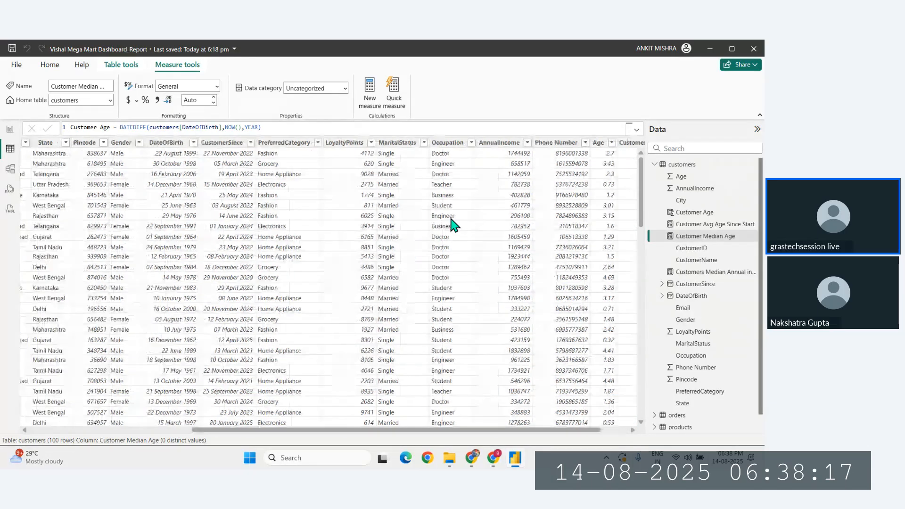
pyautogui.hscroll(3, 450, 218)
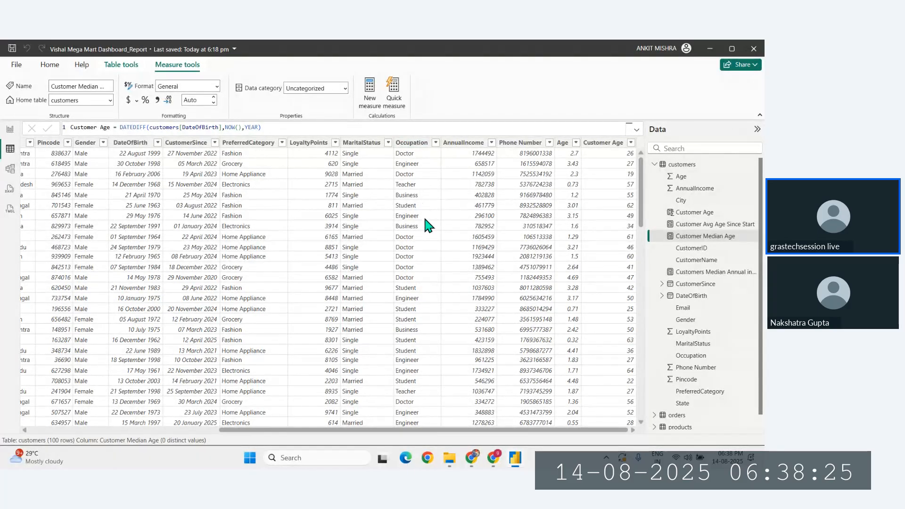
pyautogui.scroll(-10, 425, 222)
pyautogui.scroll(10, 425, 224)
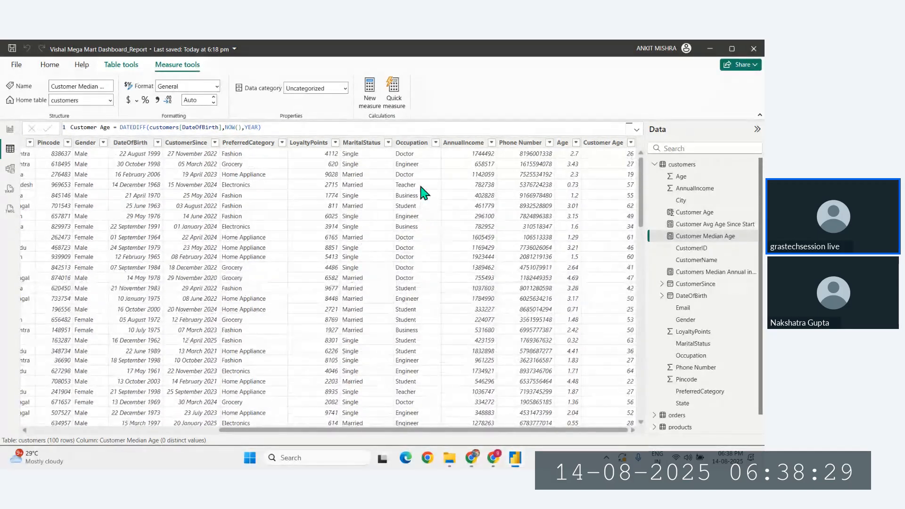
# Return to the report page, duplicate the Customer Median Age card and place the copy beside it in the KPI row
pyautogui.click(10, 129)
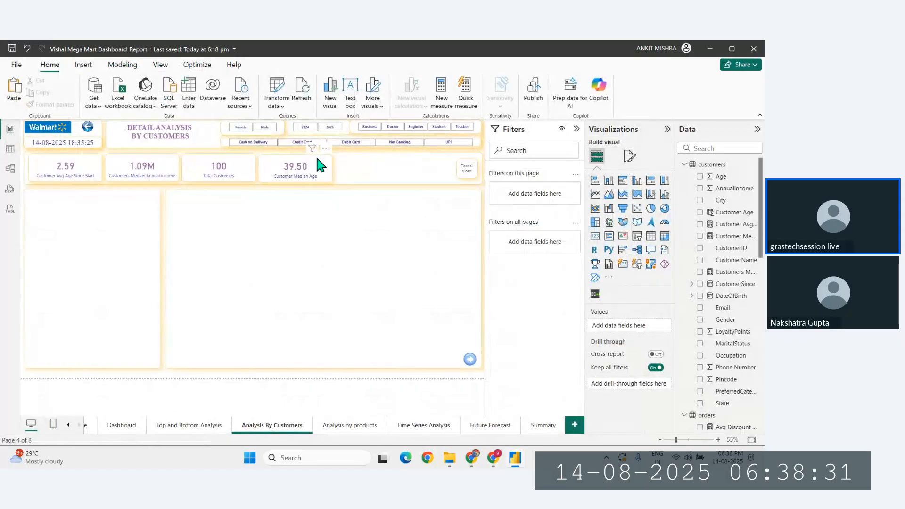
pyautogui.click(321, 171)
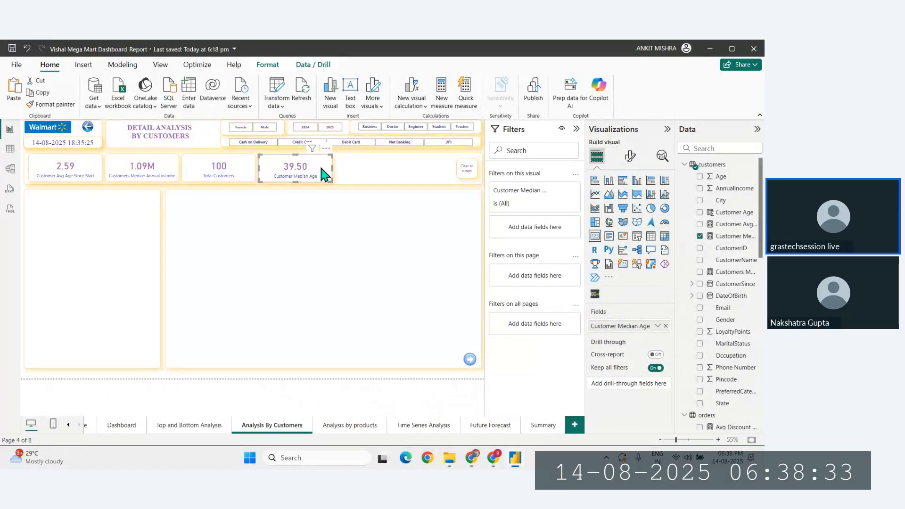
pyautogui.hotkey('ctrl', 'c')
pyautogui.hotkey('ctrl', 'v')
pyautogui.moveTo(322, 169); pyautogui.dragTo(398, 165)
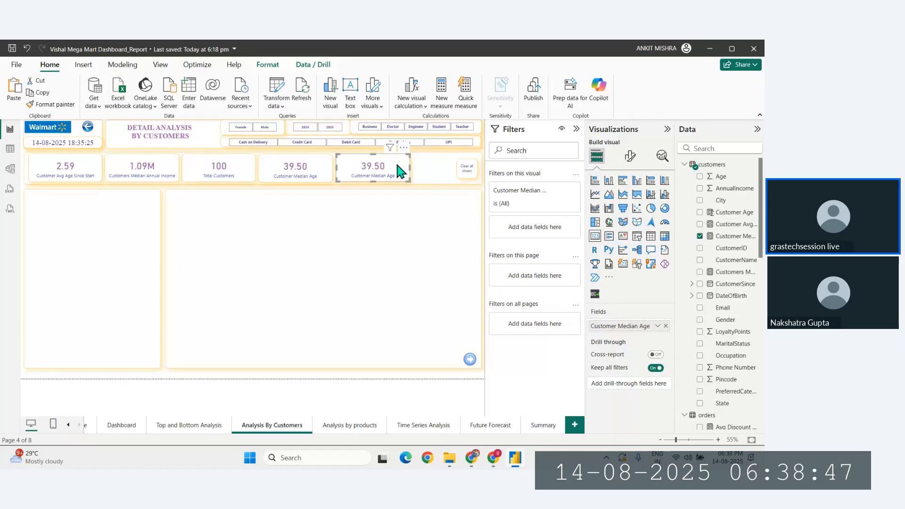
# Look through the customers table columns for a field to show in the fifth KPI card
pyautogui.click(10, 149)
pyautogui.hscroll(-10, 186, 255)
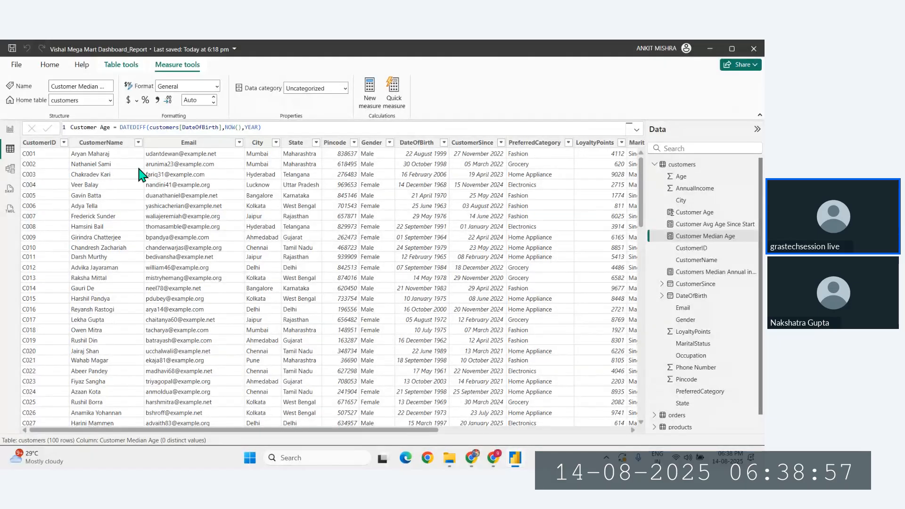
pyautogui.hscroll(3, 187, 180)
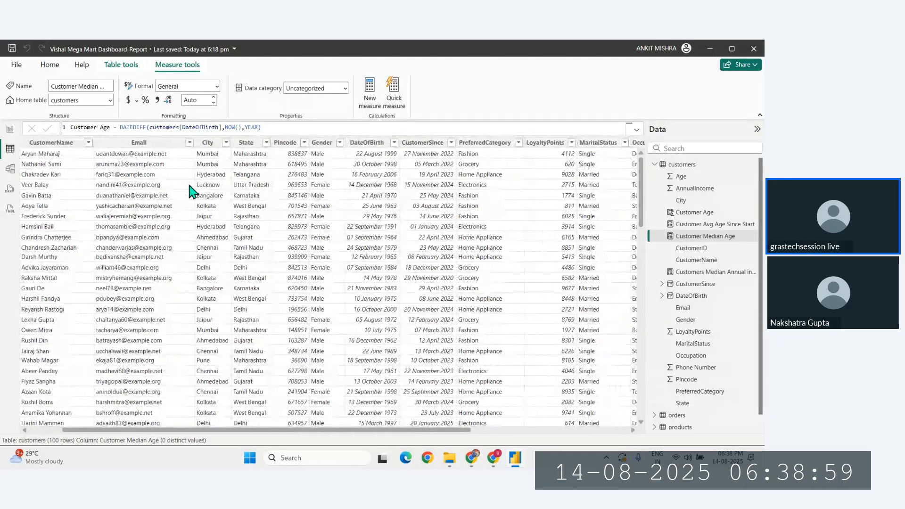
pyautogui.hscroll(2, 191, 191)
pyautogui.hscroll(1, 190, 186)
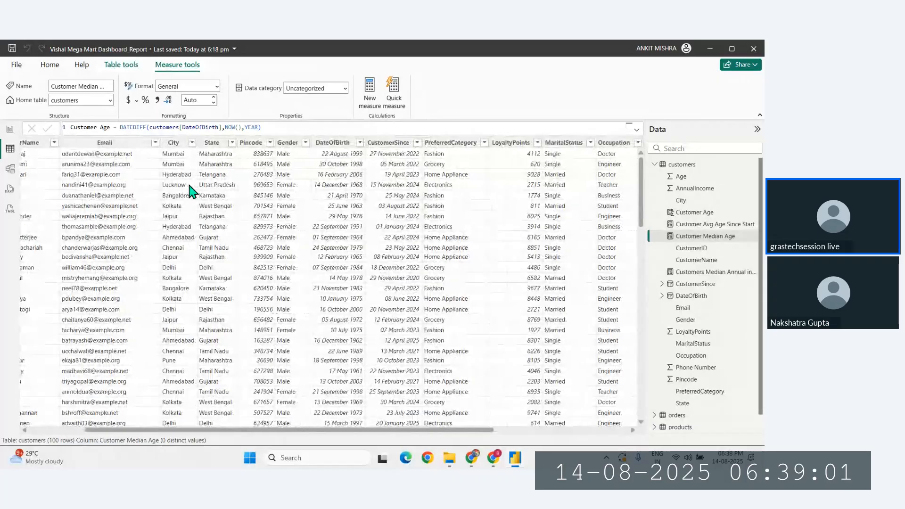
pyautogui.hscroll(2, 190, 188)
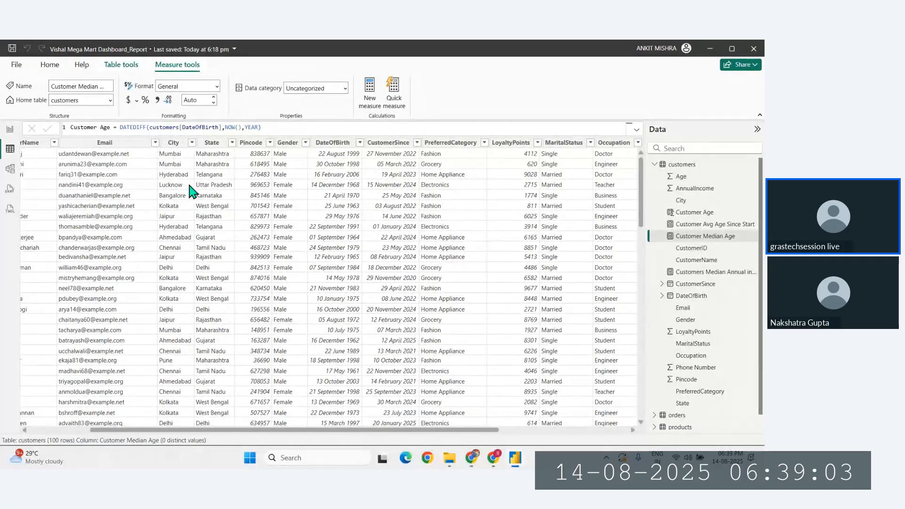
pyautogui.hscroll(3, 191, 191)
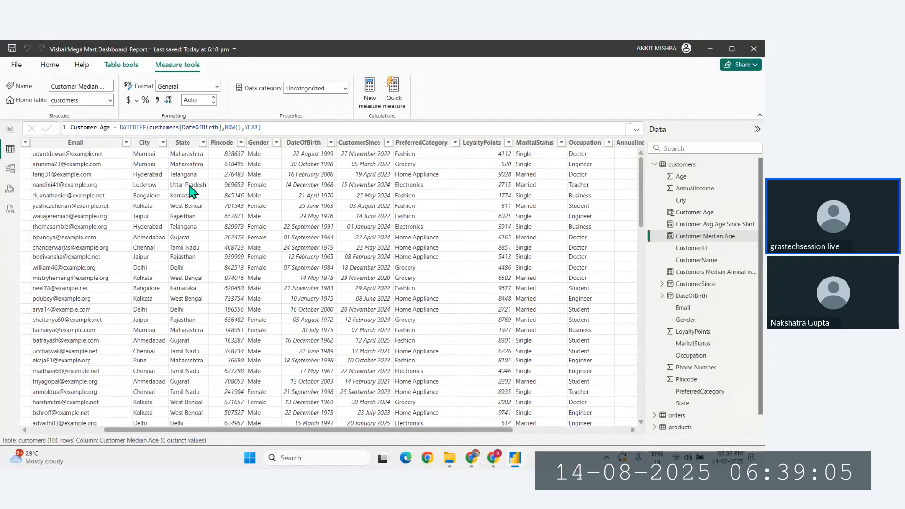
# Examine the customers table's columns and its available fields, including the LoyaltyPoints values, to find another metric for a card
pyautogui.hscroll(2, 191, 191)
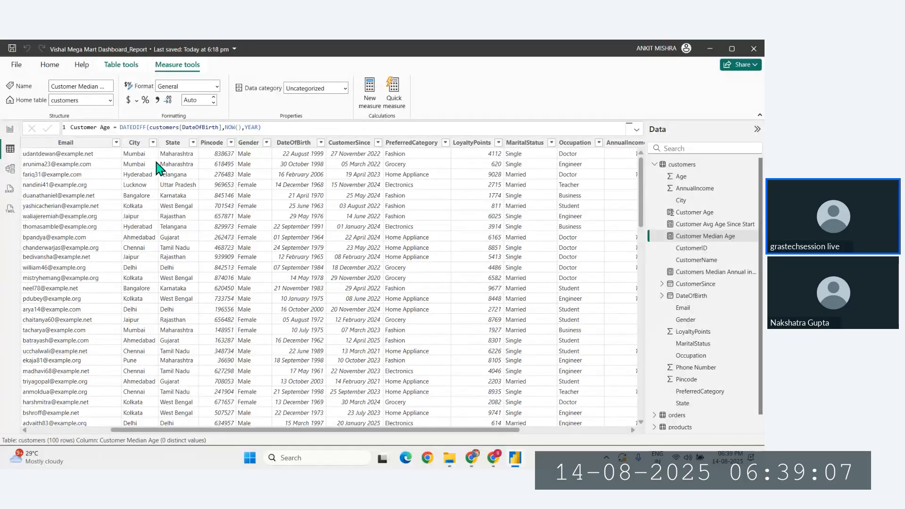
pyautogui.hscroll(10, 231, 173)
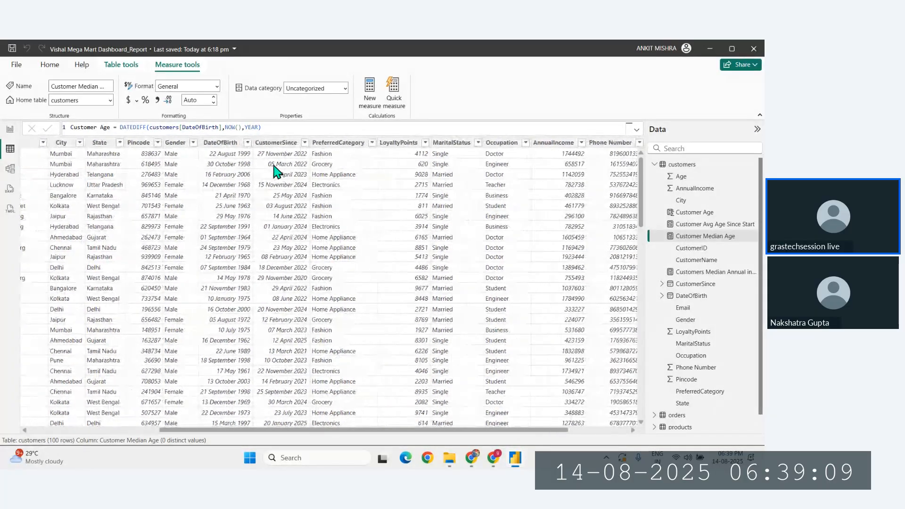
pyautogui.hscroll(4, 341, 171)
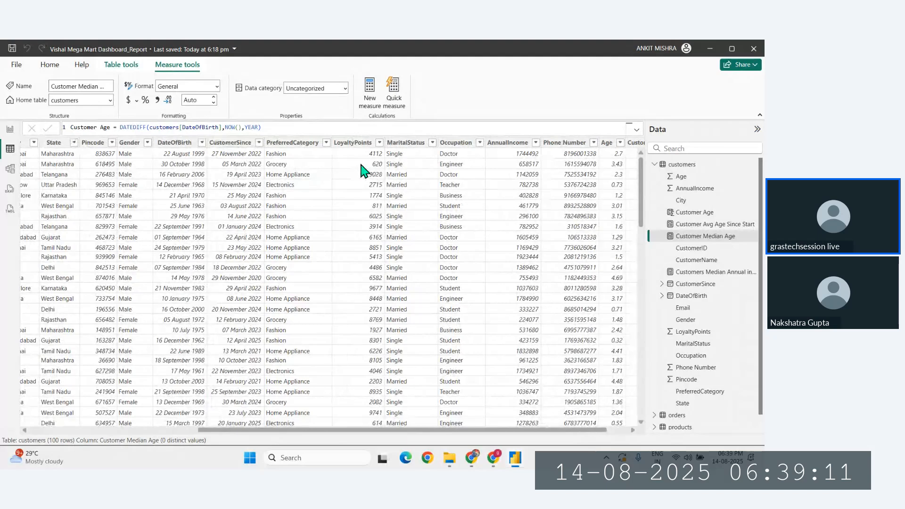
pyautogui.hscroll(2, 363, 171)
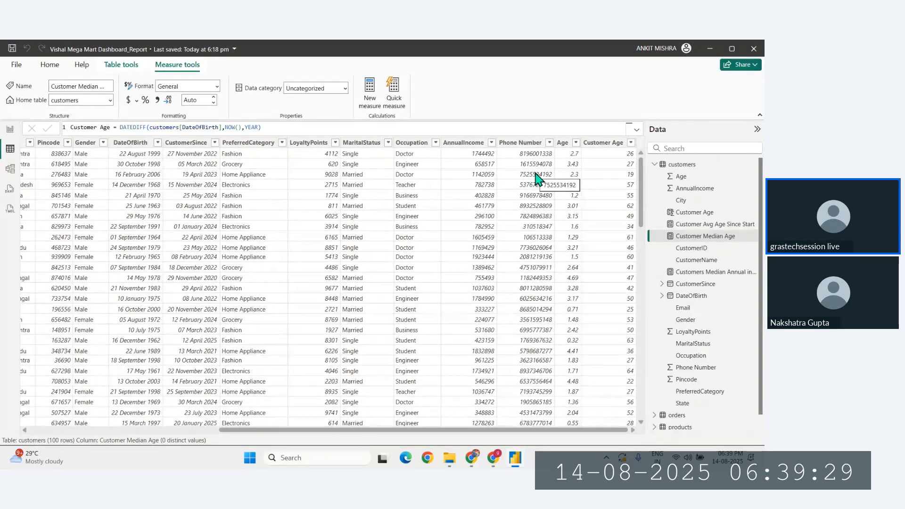
pyautogui.hscroll(-1, 56, 179)
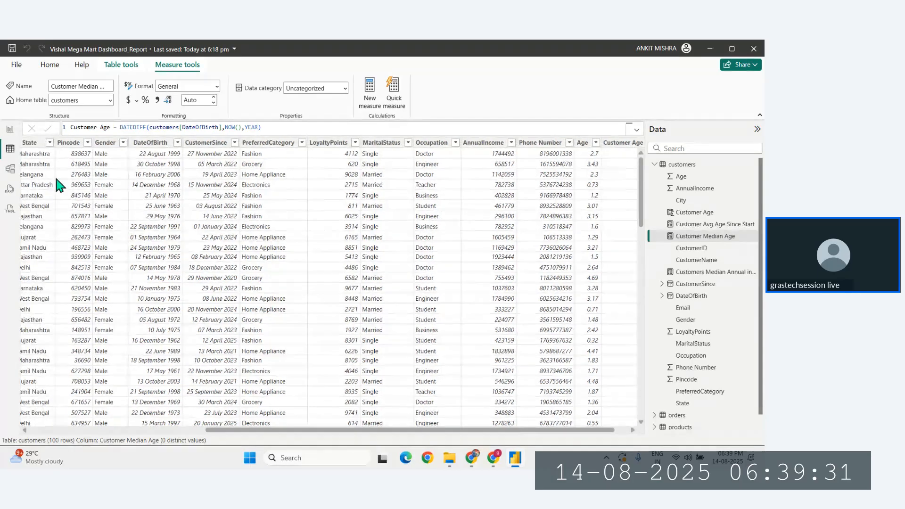
pyautogui.click(10, 129)
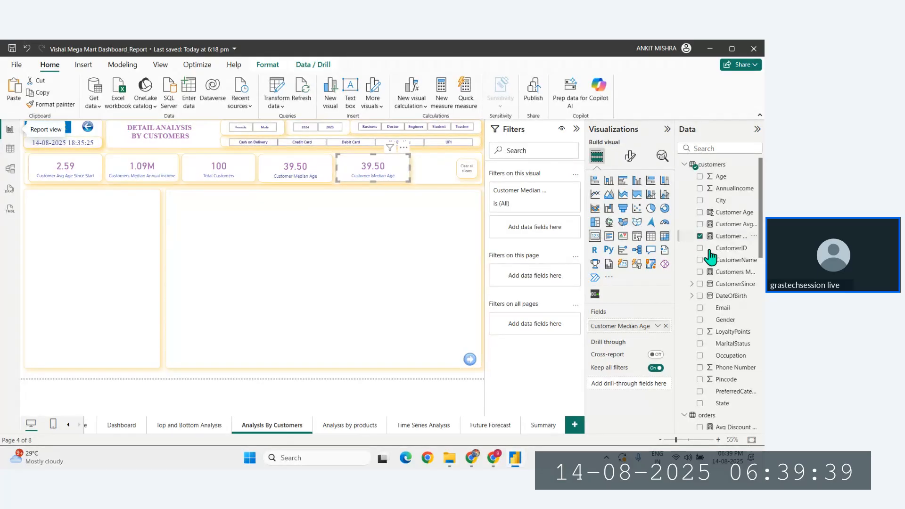
pyautogui.scroll(-1, 729, 293)
pyautogui.scroll(-3, 728, 292)
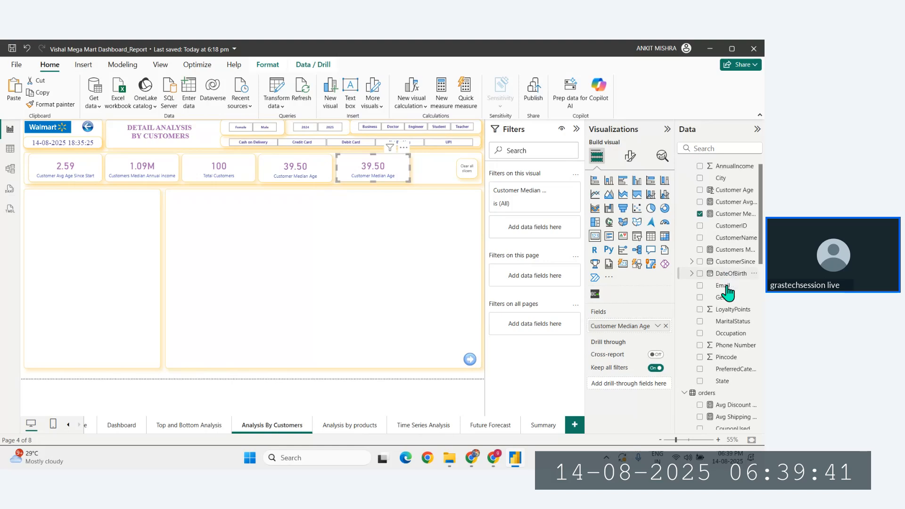
pyautogui.scroll(-4, 737, 311)
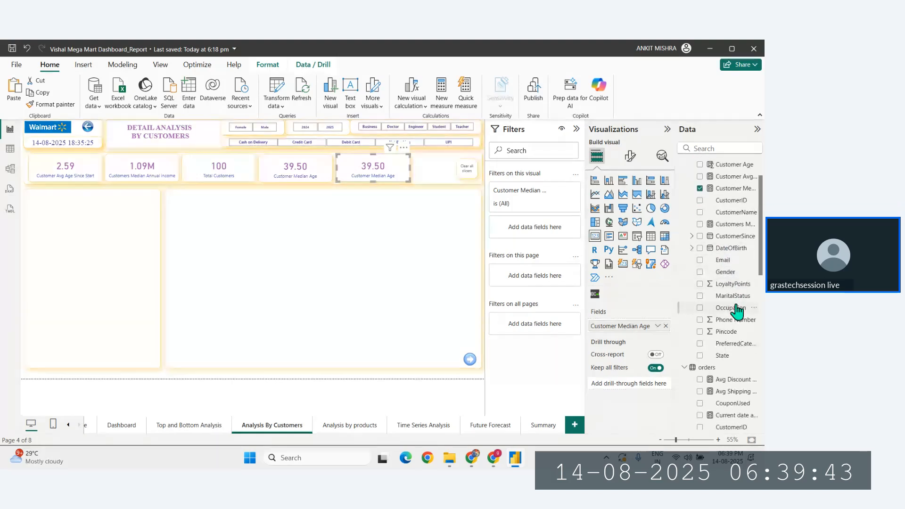
pyautogui.scroll(-2, 737, 312)
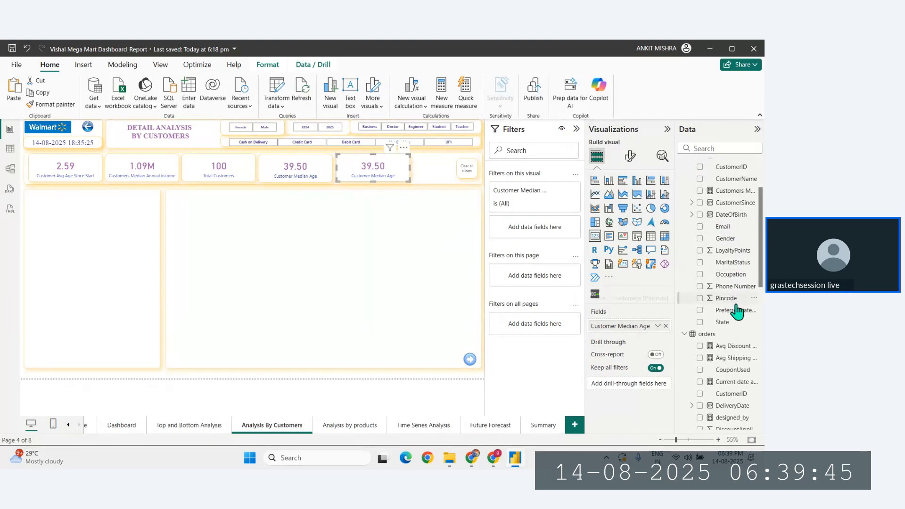
pyautogui.scroll(-2, 737, 312)
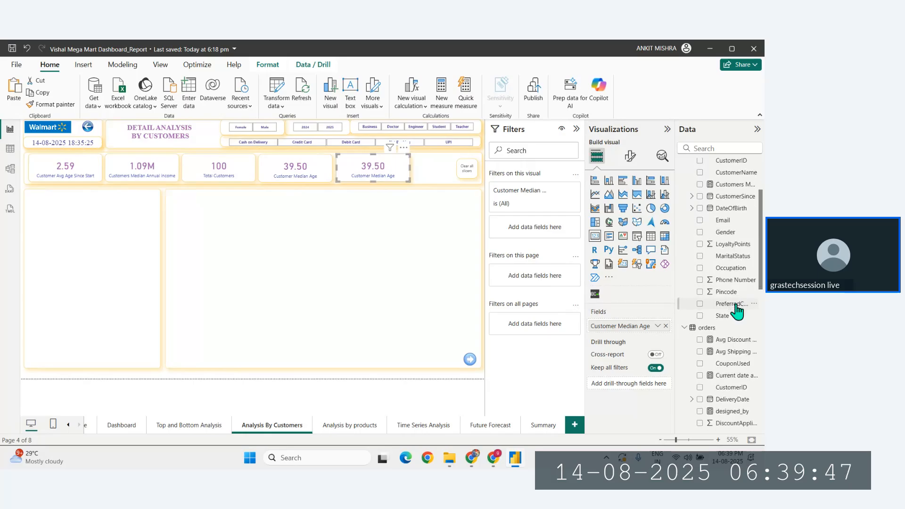
pyautogui.scroll(3, 737, 311)
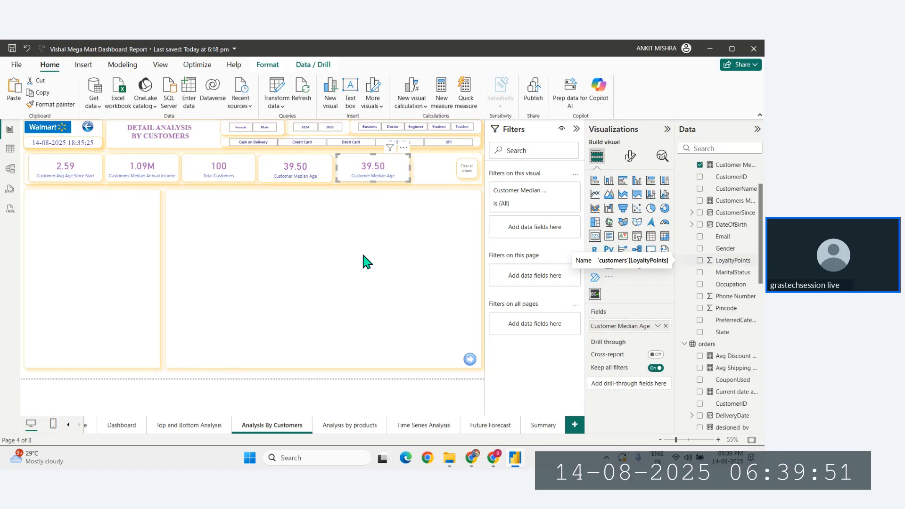
pyautogui.click(8, 150)
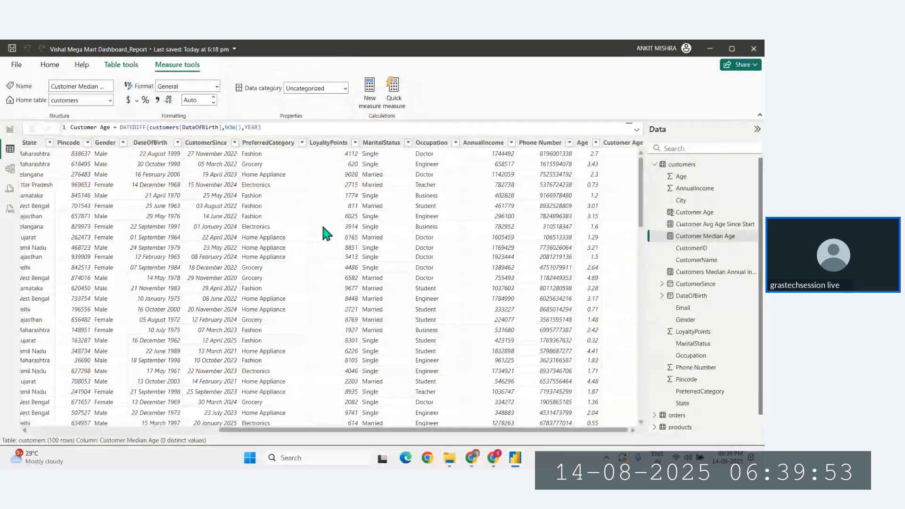
pyautogui.hscroll(-1, 362, 230)
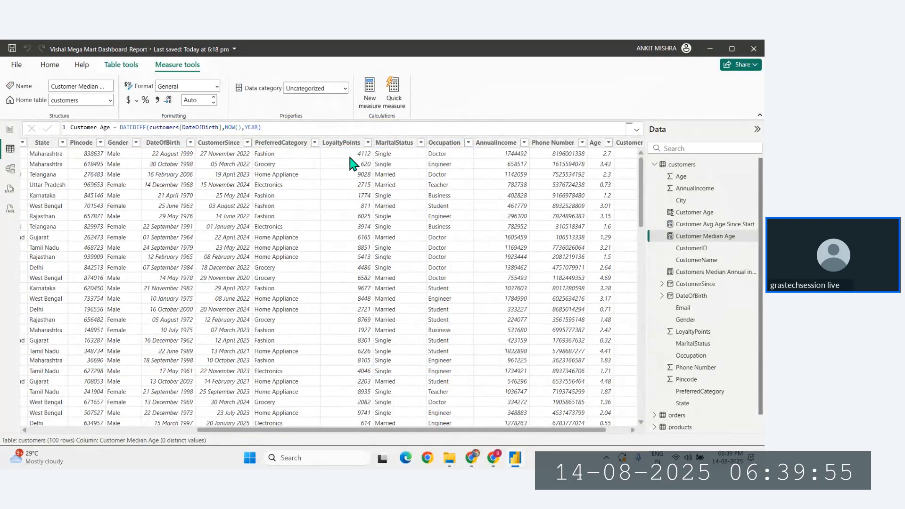
pyautogui.scroll(-6, 350, 272)
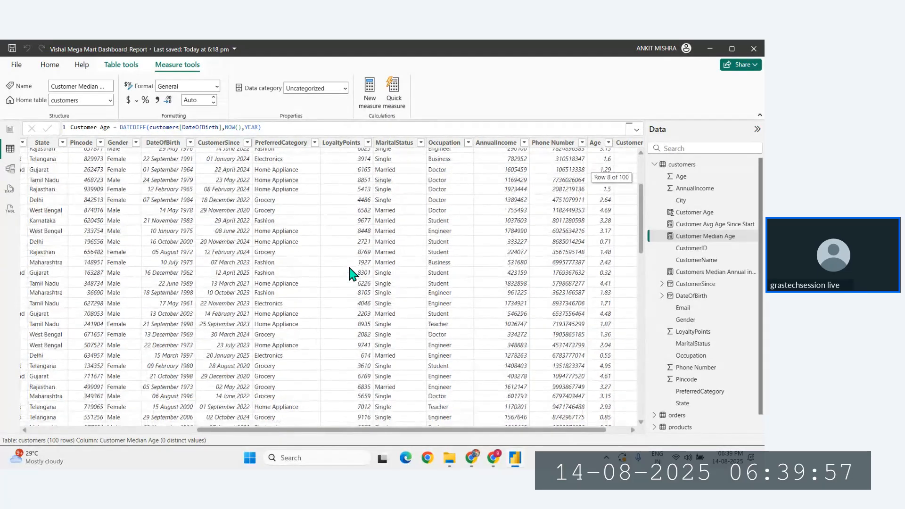
pyautogui.scroll(-2, 350, 273)
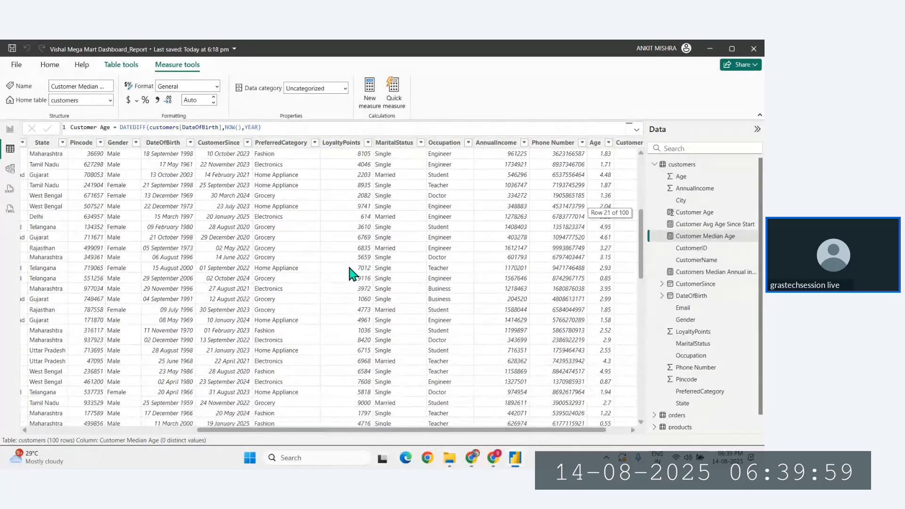
pyautogui.scroll(-1, 351, 273)
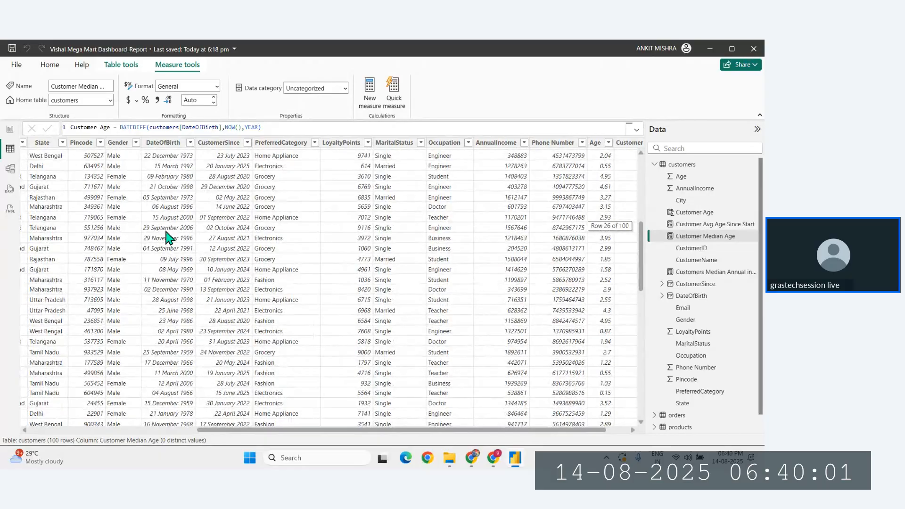
# Replace the measure in the duplicate Customer Median Age card on the Analysis By Customers page with LoyaltyPoints
pyautogui.click(11, 131)
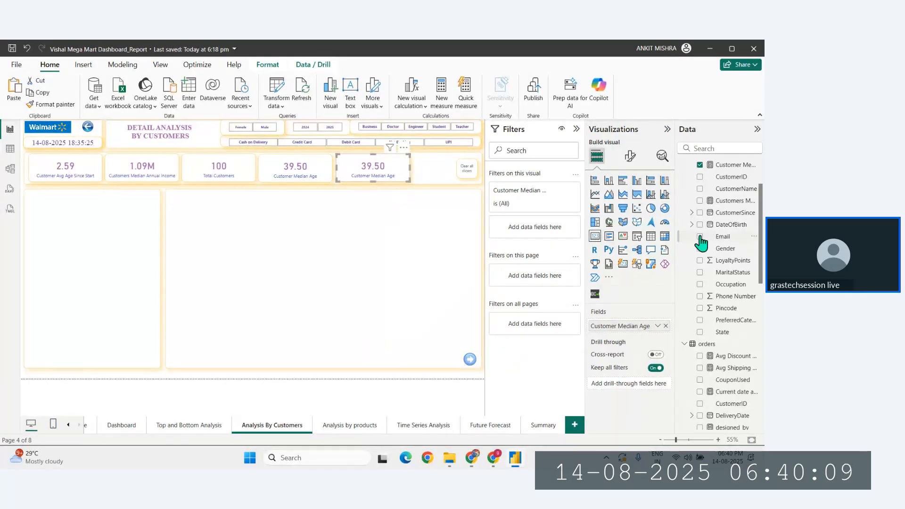
pyautogui.scroll(1, 715, 279)
pyautogui.scroll(1, 715, 278)
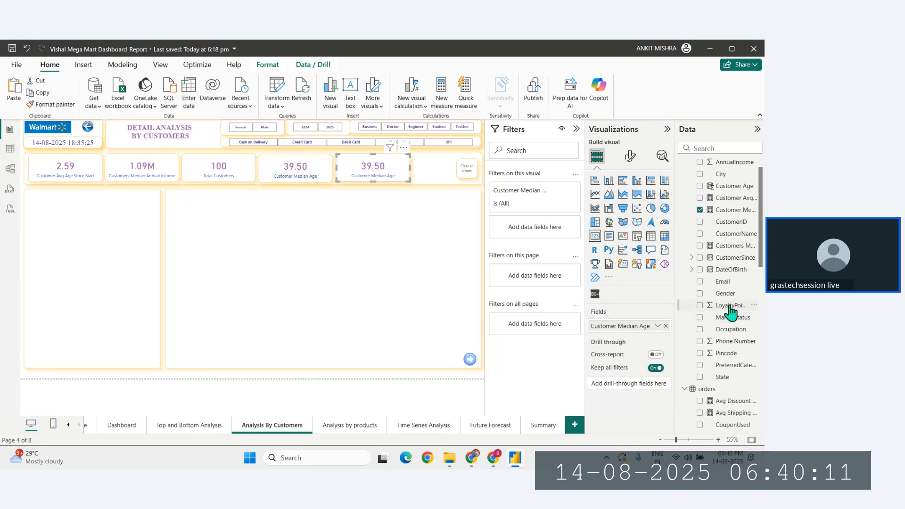
pyautogui.moveTo(730, 306); pyautogui.dragTo(630, 330)
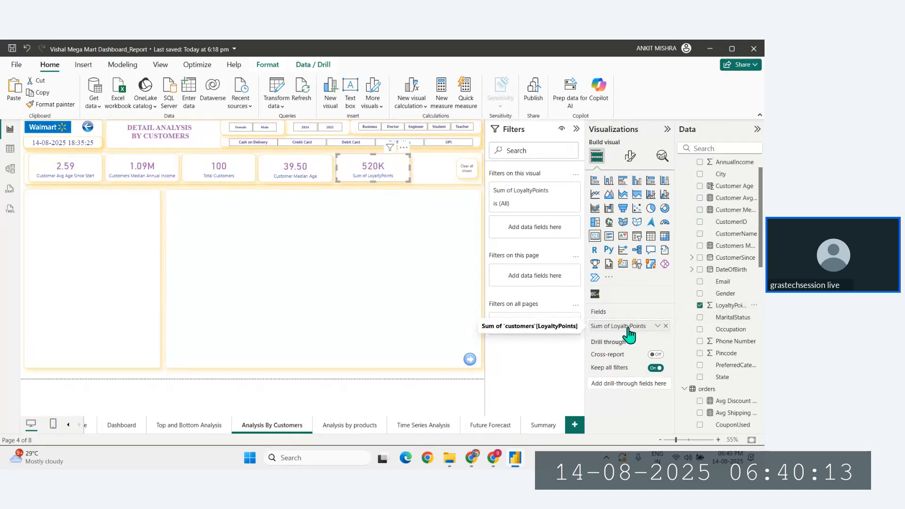
# Rename the new card's field to "Total Loyalty Points" for this visual
pyautogui.doubleClick(611, 326)
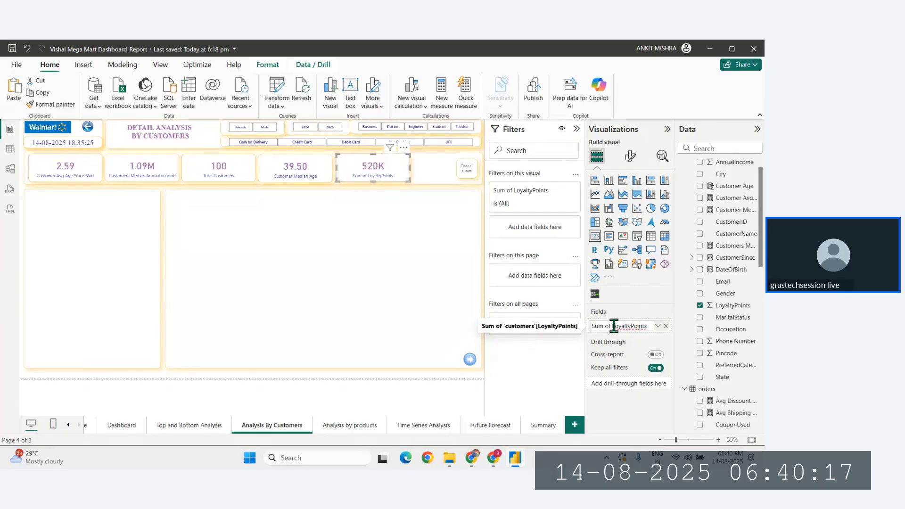
pyautogui.moveTo(613, 326); pyautogui.dragTo(590, 327)
pyautogui.press('BackSpace')
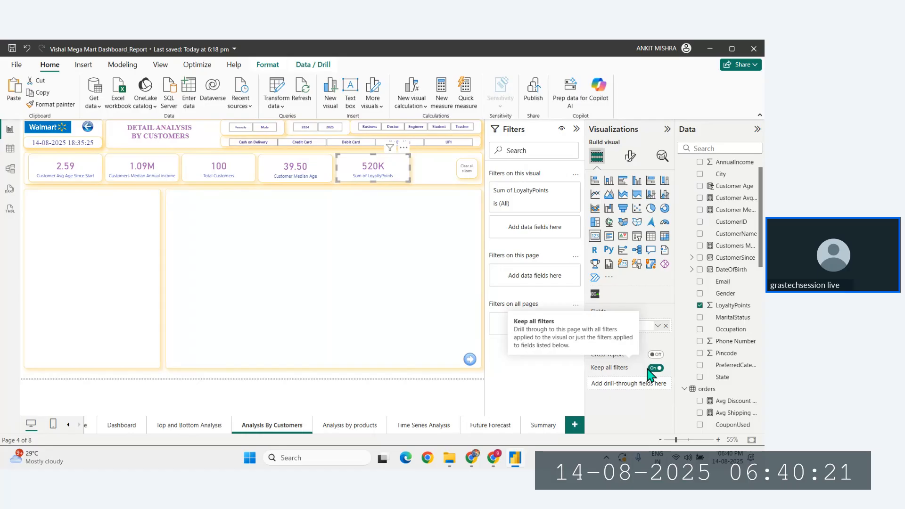
pyautogui.write('Tota')
pyautogui.press('Return')
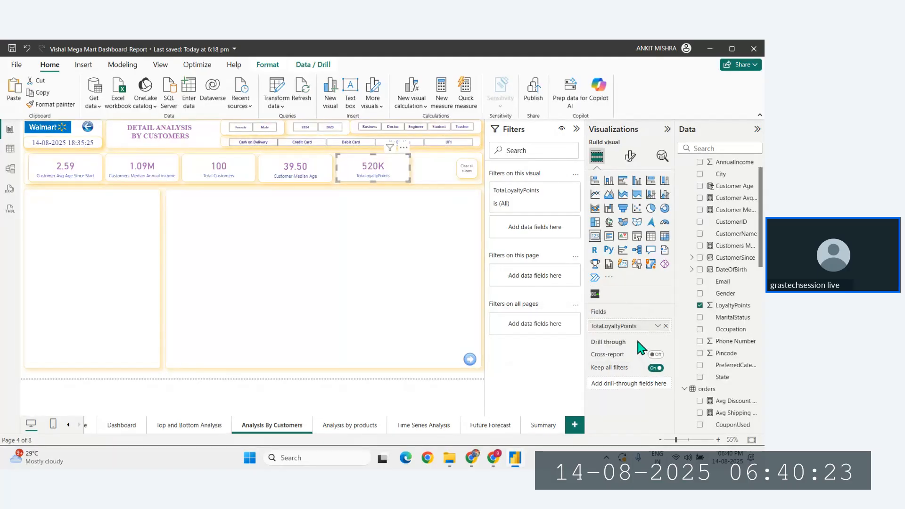
pyautogui.doubleClick(604, 326)
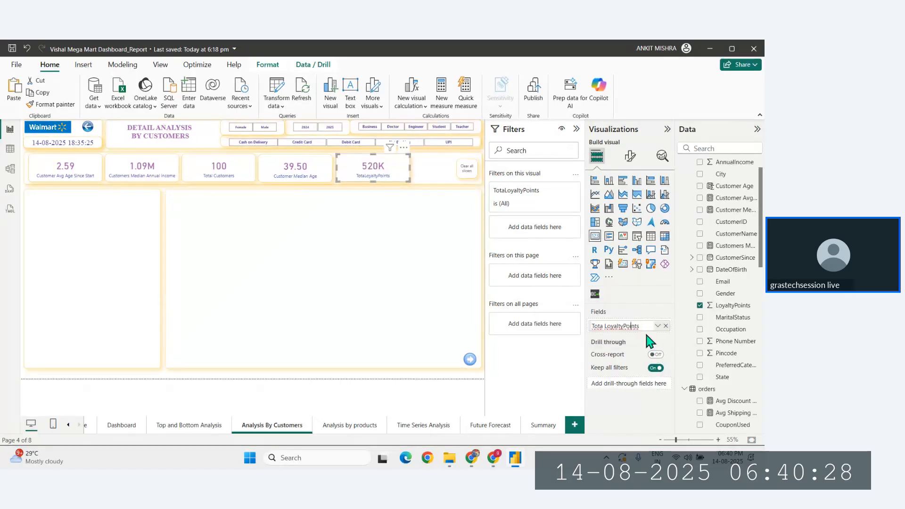
pyautogui.click(624, 326)
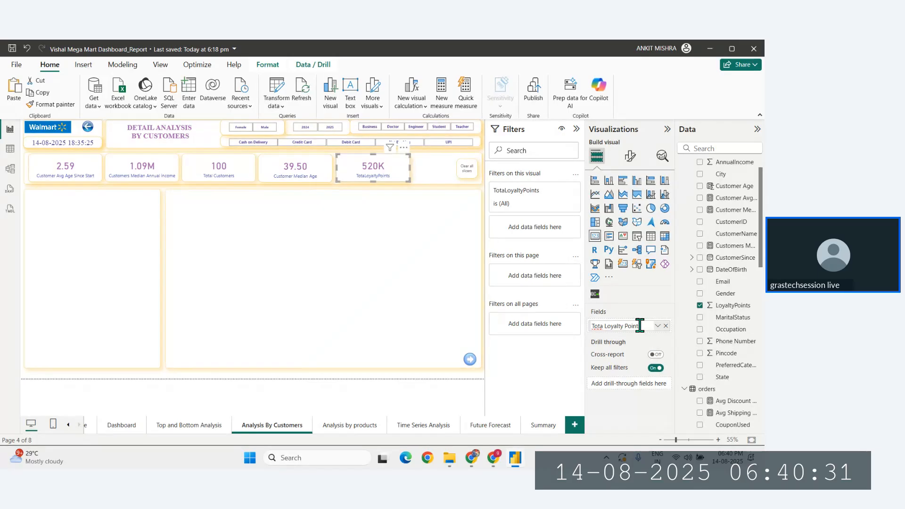
pyautogui.click(603, 326)
pyautogui.write('l')
pyautogui.press('Return')
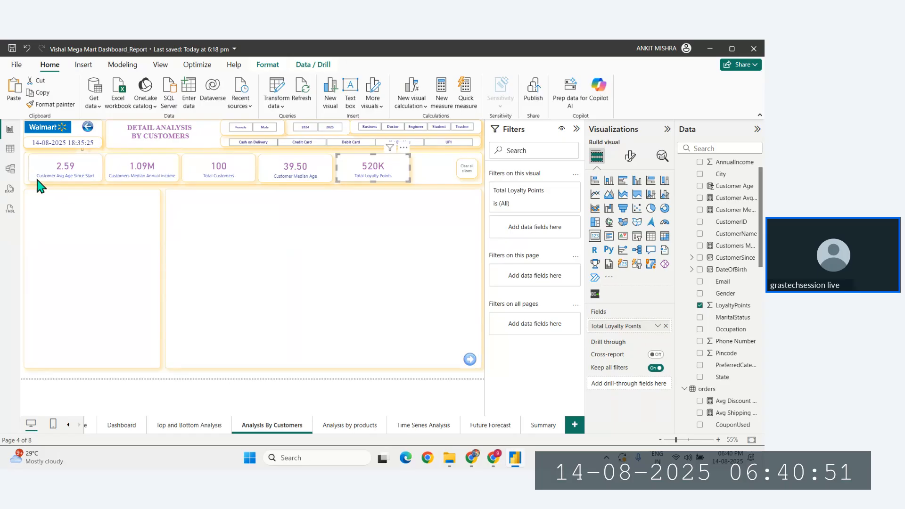
# Deselect the loyalty points card on the report page and save the report
pyautogui.click(18, 190)
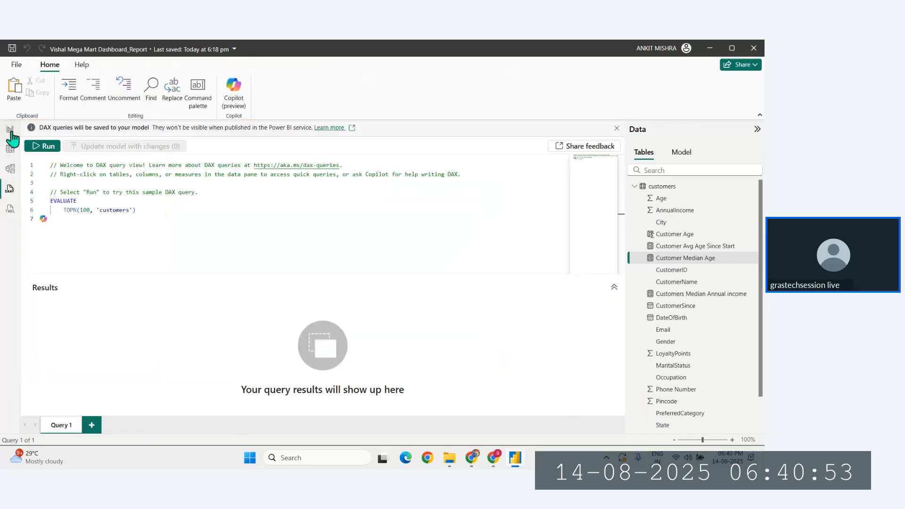
pyautogui.click(10, 130)
pyautogui.click(27, 188)
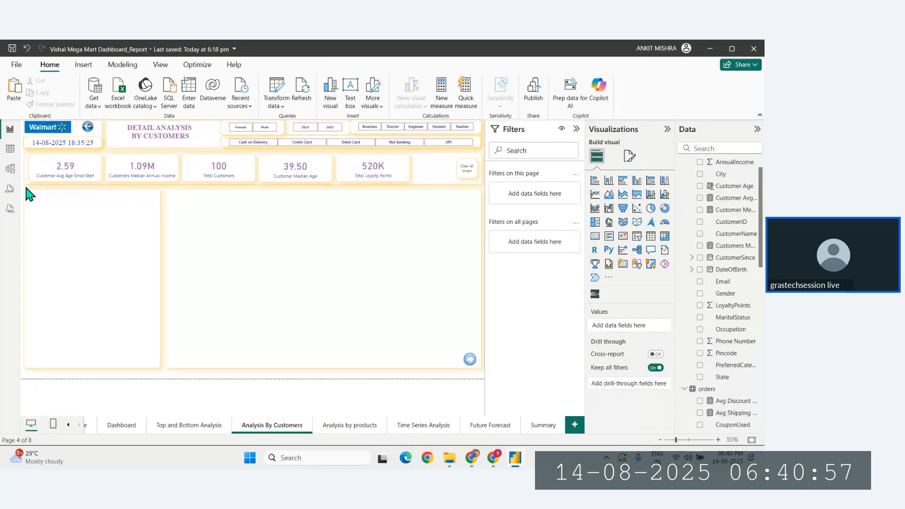
pyautogui.hotkey('ctrl', 's')
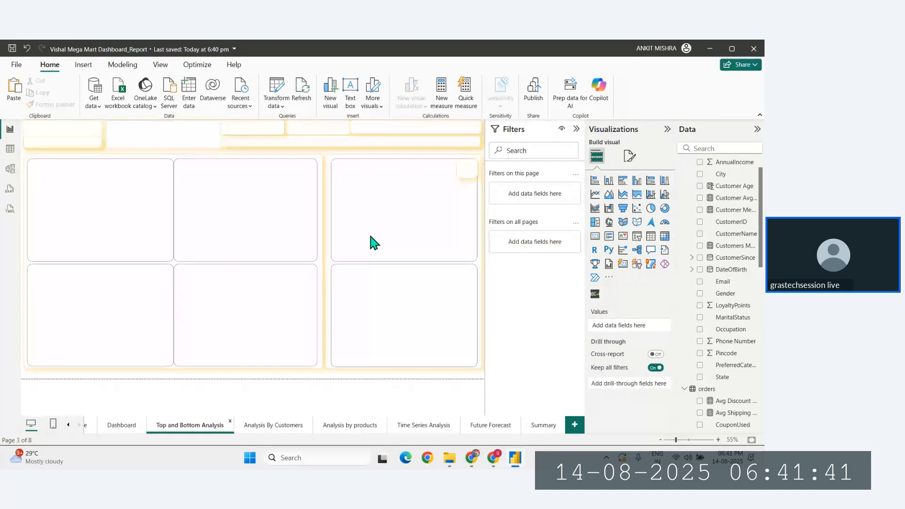
# Copy the Top 5 Revenue Sales by City chart from Top and Bottom Analysis to Analysis By Customers, fitting it into the narrow panel's upper half
pyautogui.click(298, 206)
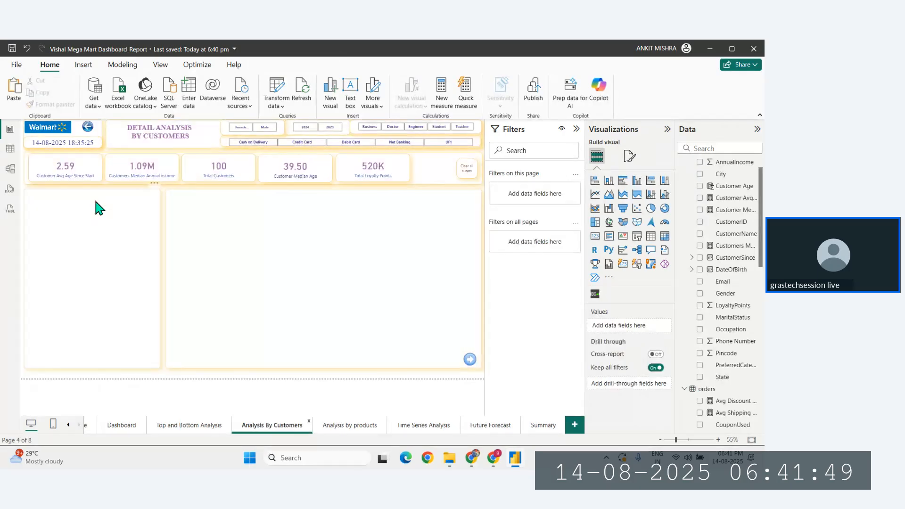
pyautogui.hotkey('ctrl', 'v')
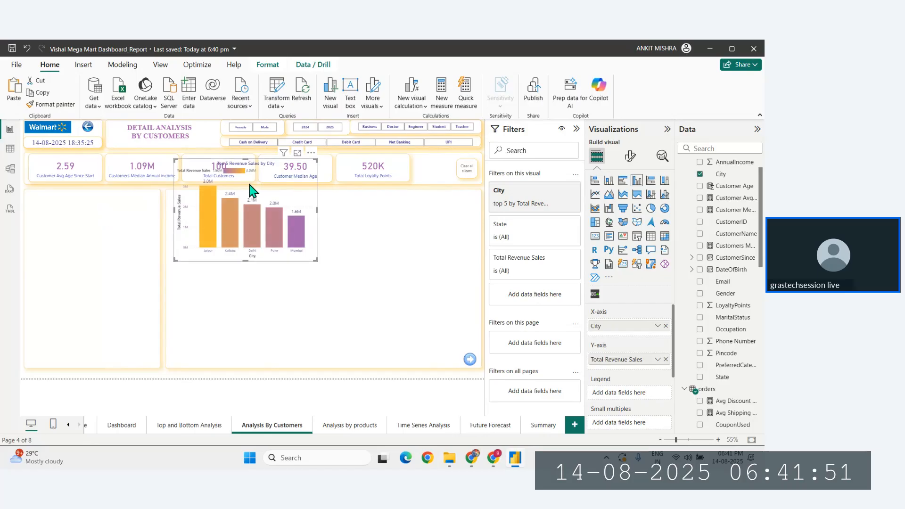
pyautogui.moveTo(250, 188); pyautogui.dragTo(106, 230)
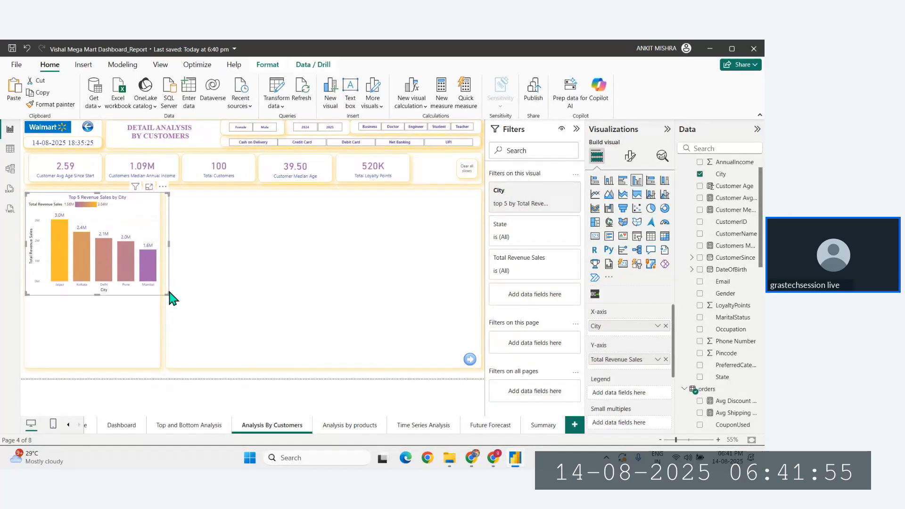
pyautogui.moveTo(168, 291); pyautogui.dragTo(152, 280)
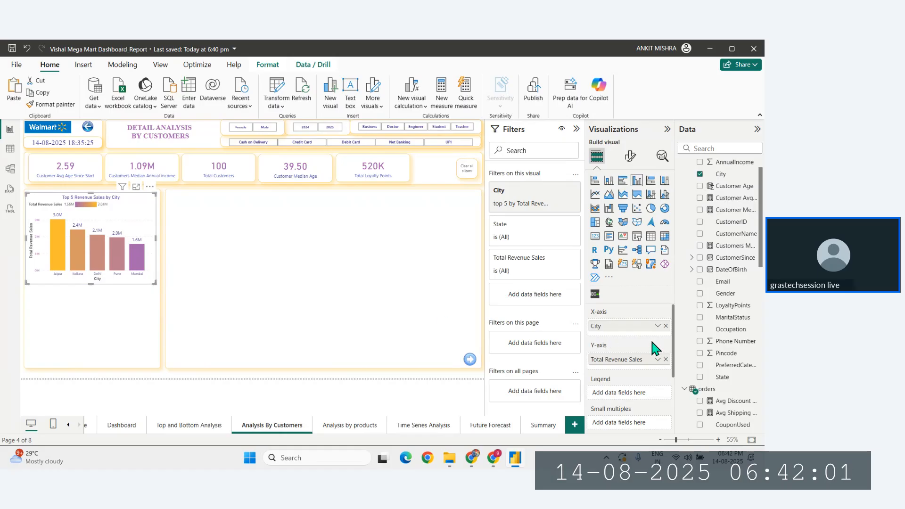
# Clear City and Total Revenue Sales from the copied chart and assign the customers table's City field to its X-axis
pyautogui.click(666, 326)
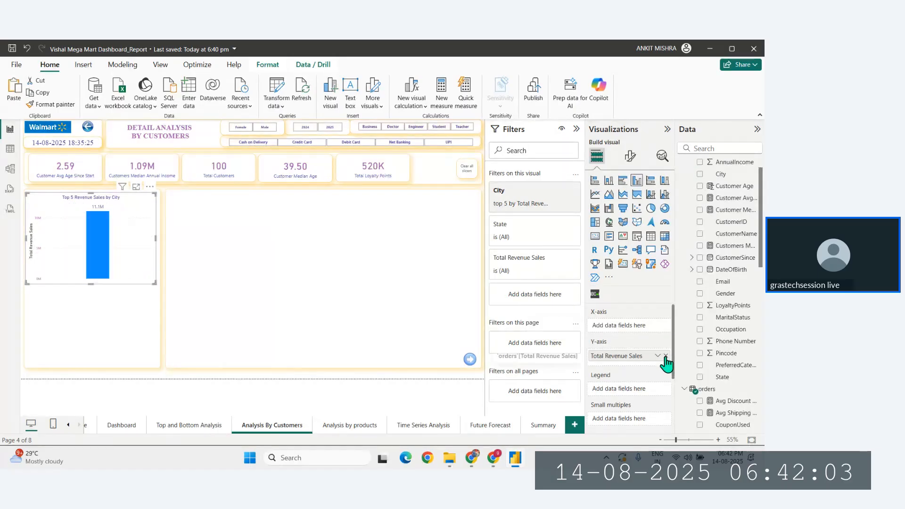
pyautogui.click(666, 356)
pyautogui.scroll(1, 747, 252)
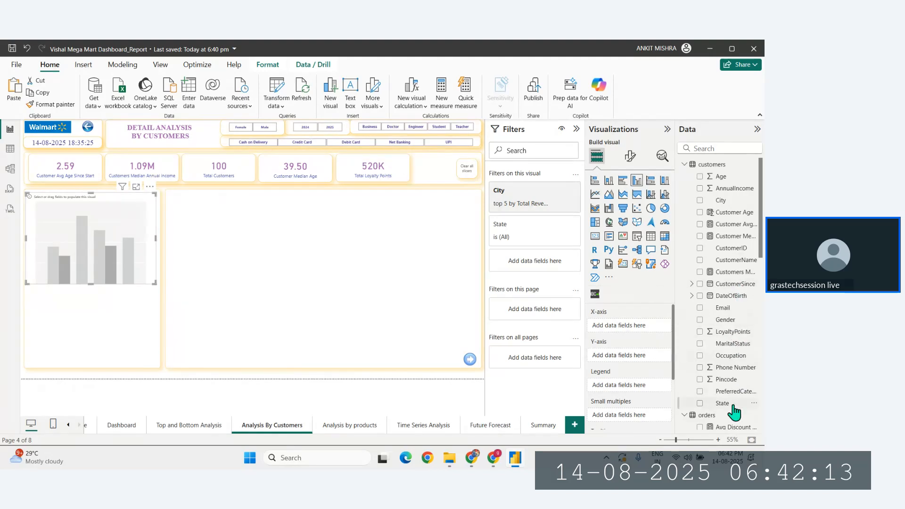
pyautogui.moveTo(729, 202); pyautogui.dragTo(621, 317)
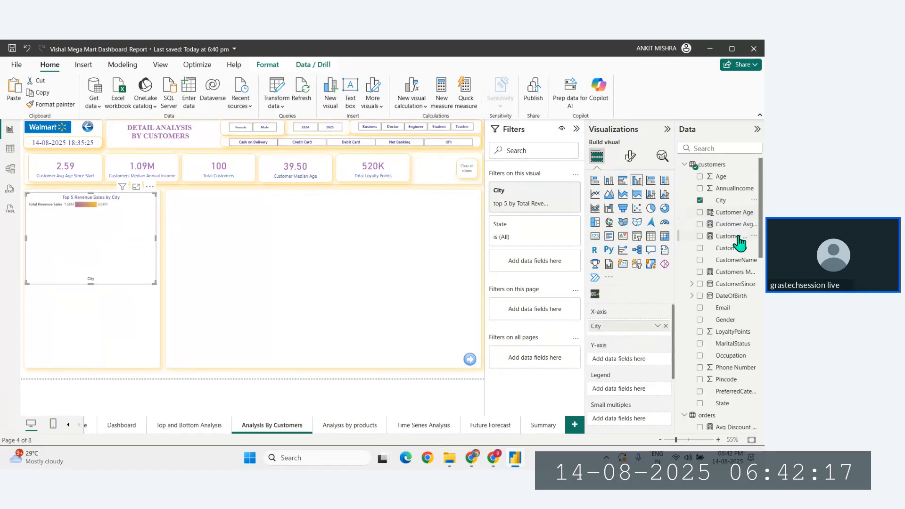
# Add the count of CustomerID to the copied chart's Y-axis and rename that field to "Total Customers" for this visual
pyautogui.moveTo(738, 248); pyautogui.dragTo(637, 361)
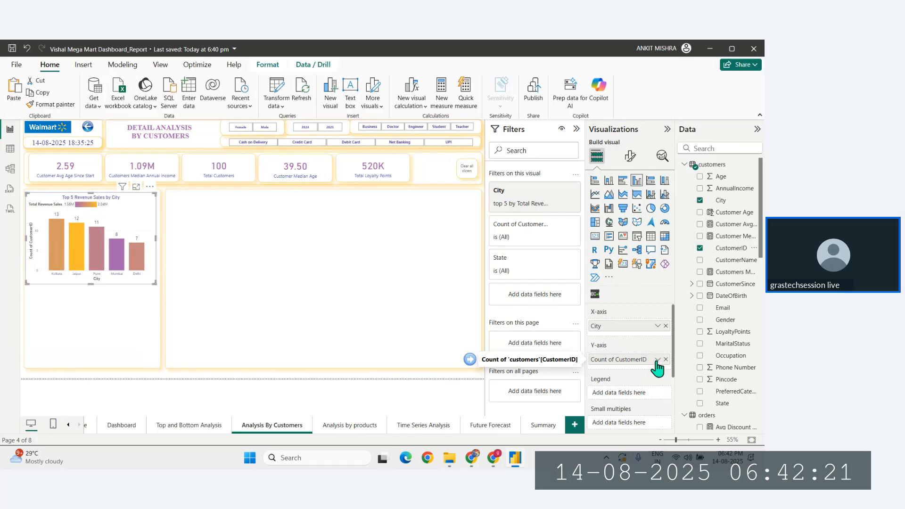
pyautogui.doubleClick(643, 360)
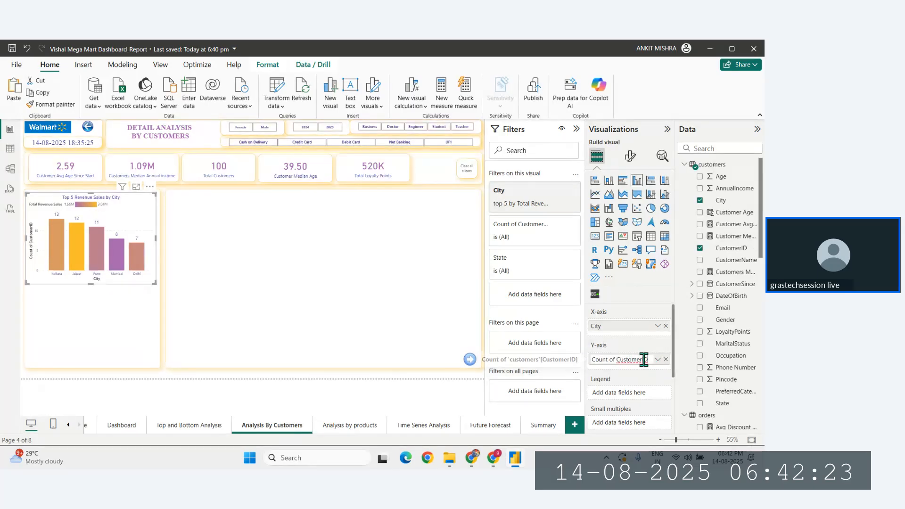
pyautogui.moveTo(649, 359); pyautogui.dragTo(607, 378)
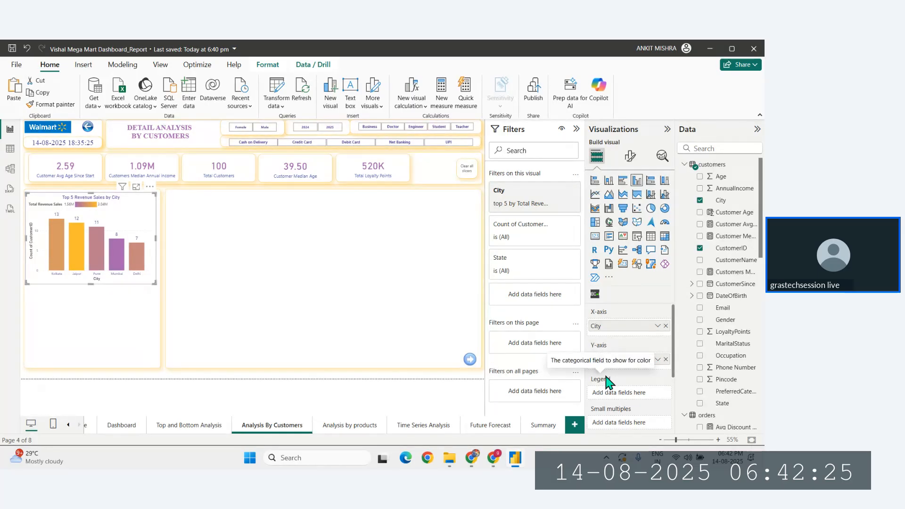
pyautogui.press('BackSpace')
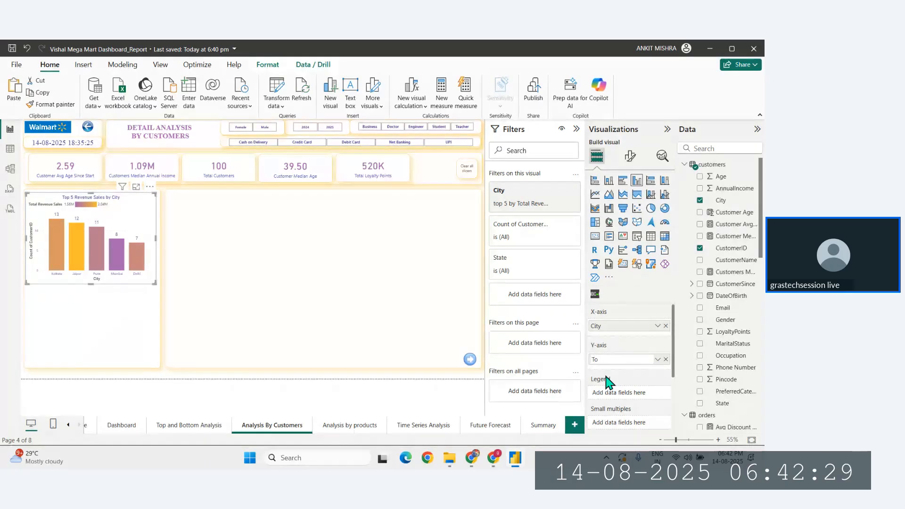
pyautogui.write('al Customers')
pyautogui.press('Return')
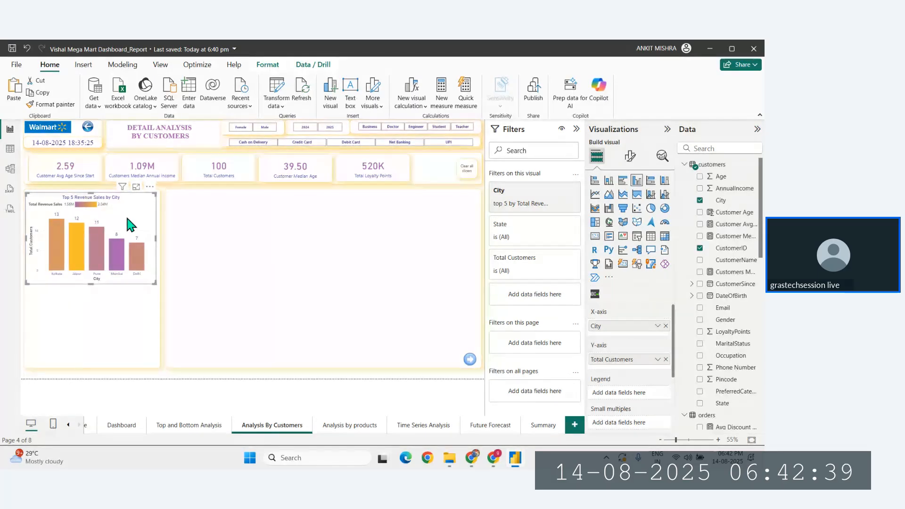
# Clear the chart's top 5 City filter and convert the visual to a clustered bar chart
pyautogui.click(631, 157)
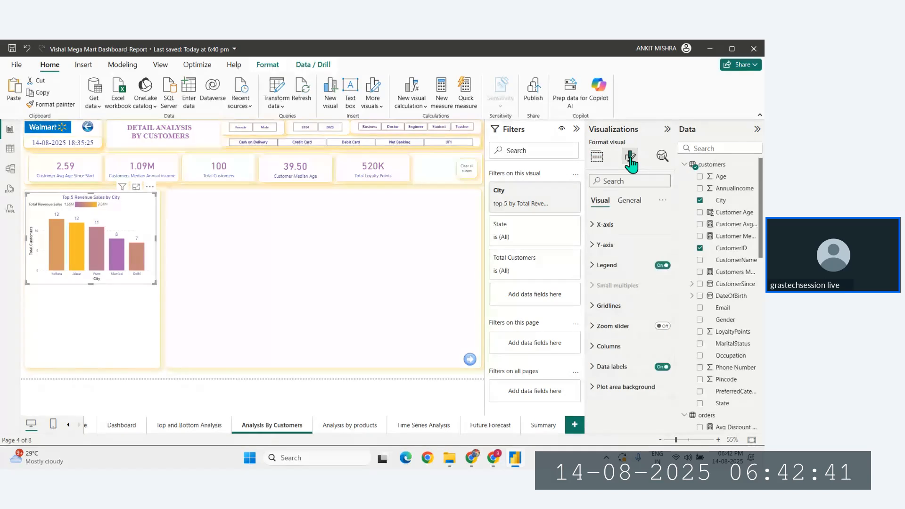
pyautogui.click(555, 203)
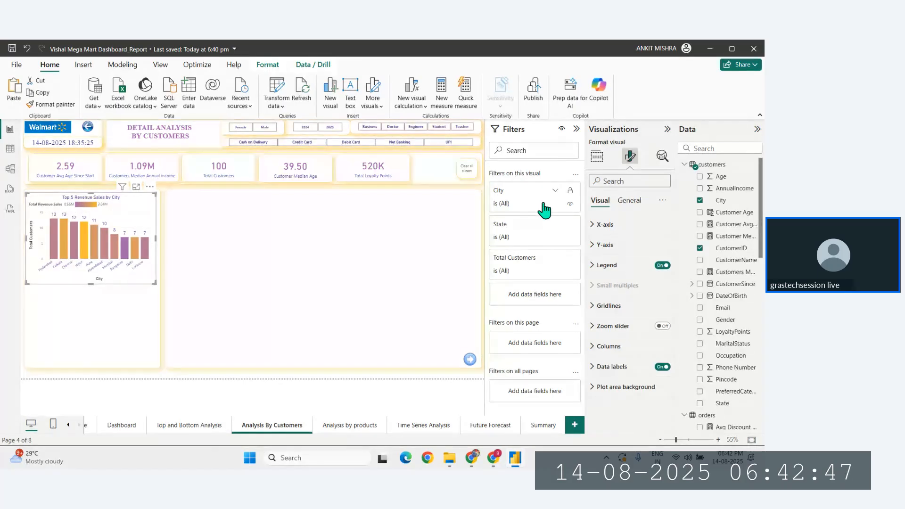
pyautogui.click(597, 156)
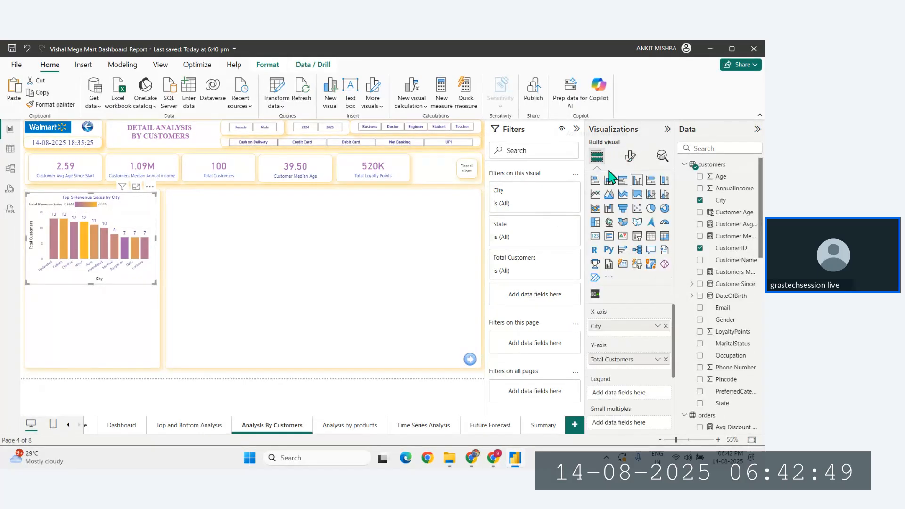
pyautogui.click(623, 180)
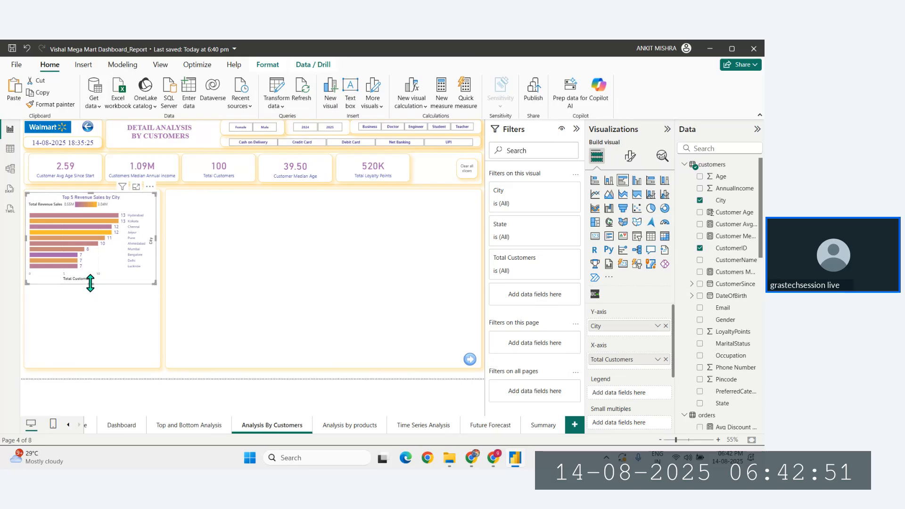
# Stretch the bar chart down to fill the narrow panel's full height and inspect it in focus mode
pyautogui.moveTo(90, 283); pyautogui.dragTo(88, 363)
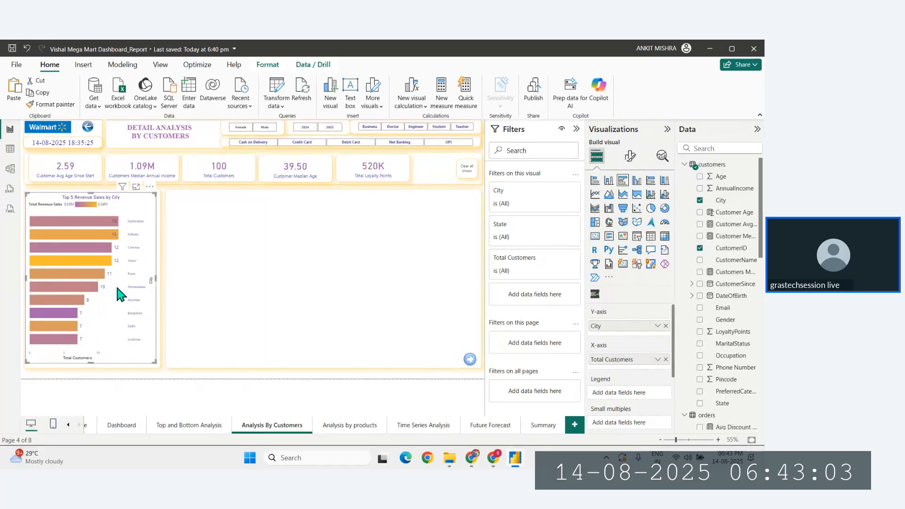
pyautogui.click(136, 188)
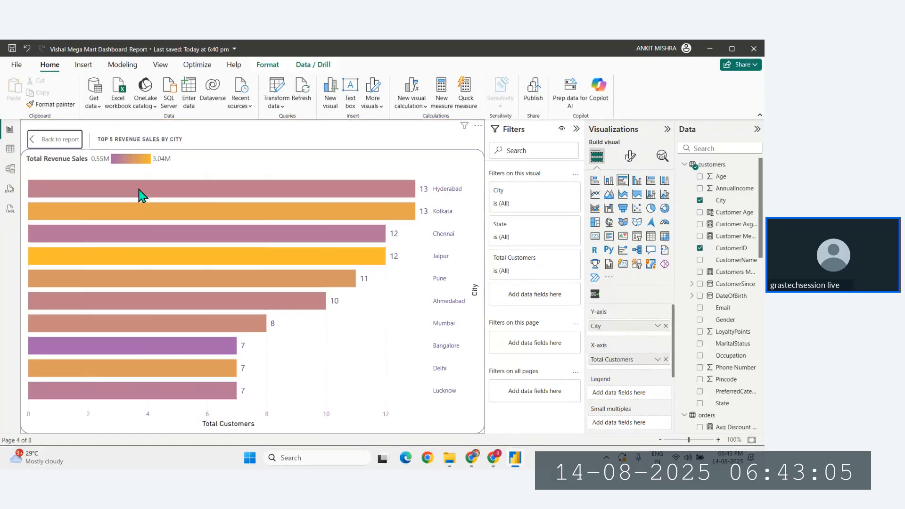
pyautogui.moveTo(182, 201)
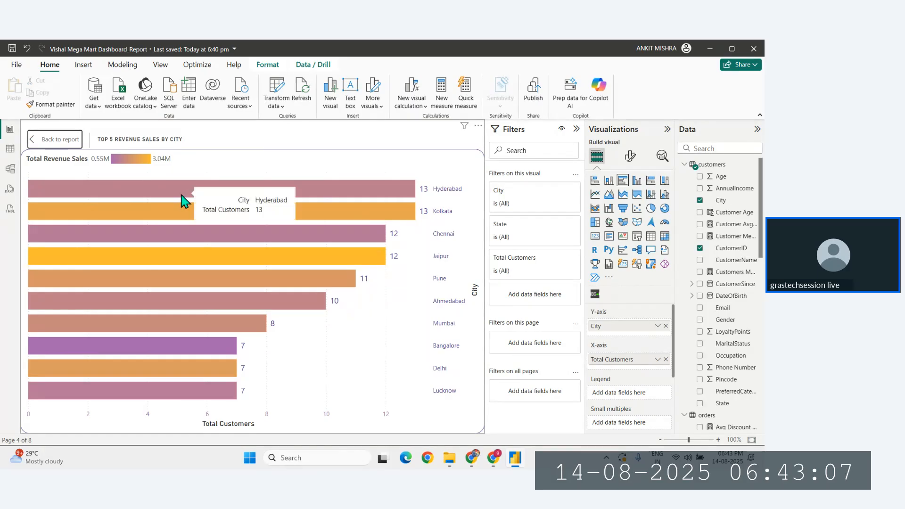
pyautogui.click(49, 151)
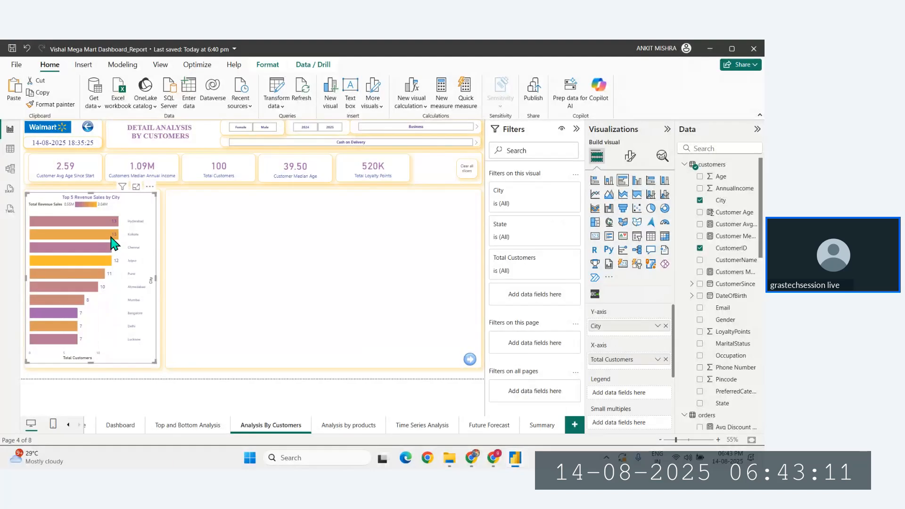
# Change the bar chart's title to "Total Customers by City"
pyautogui.click(631, 156)
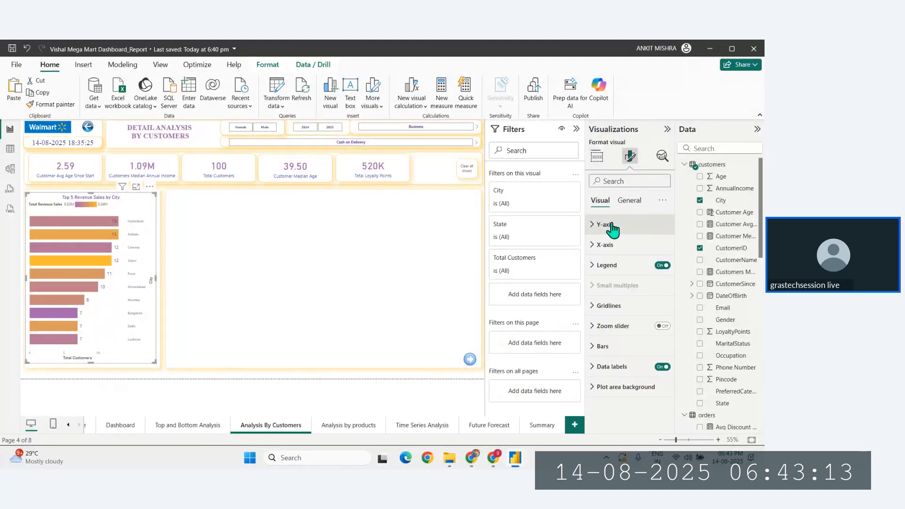
pyautogui.click(628, 201)
pyautogui.click(603, 244)
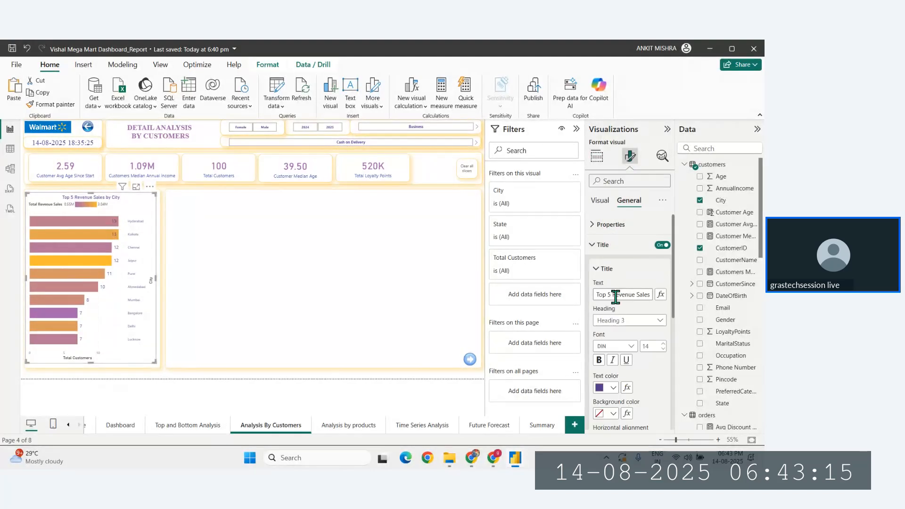
pyautogui.click(647, 294)
pyautogui.moveTo(650, 294); pyautogui.dragTo(594, 295)
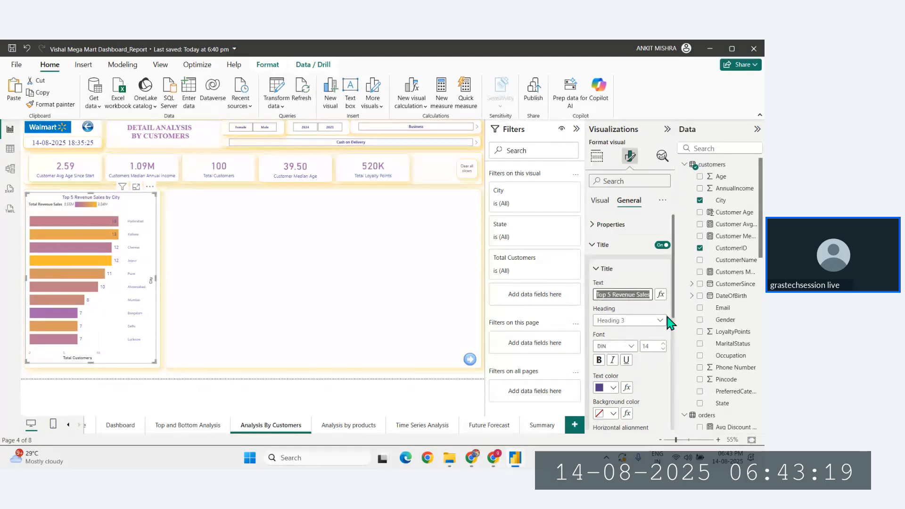
pyautogui.write('Total')
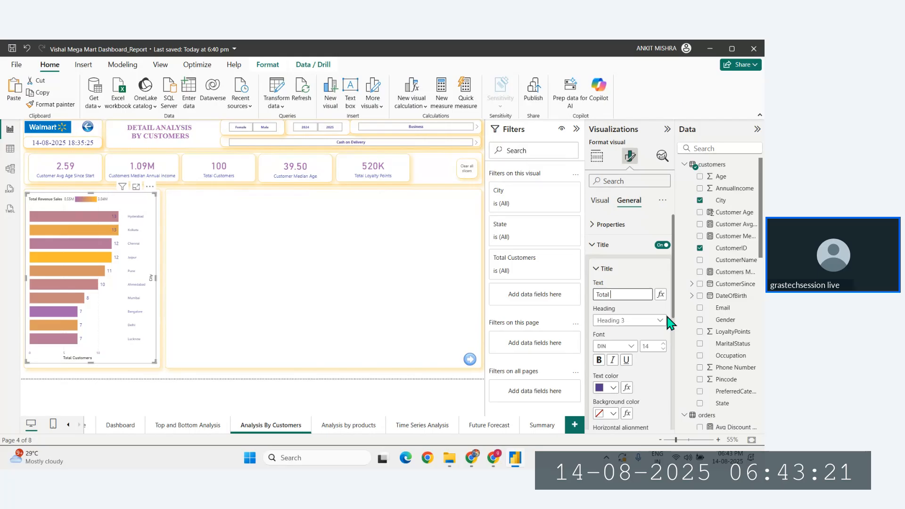
pyautogui.write(' Customers by')
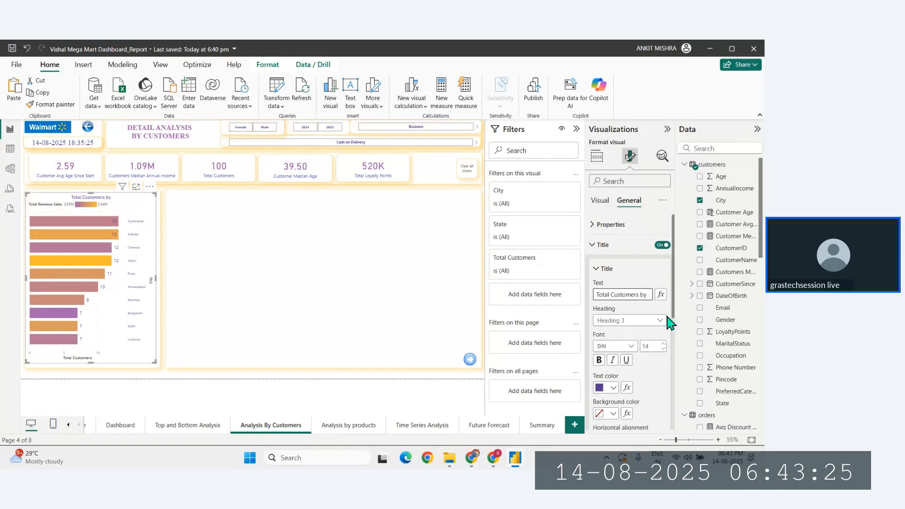
pyautogui.write(' City')
pyautogui.click(103, 308)
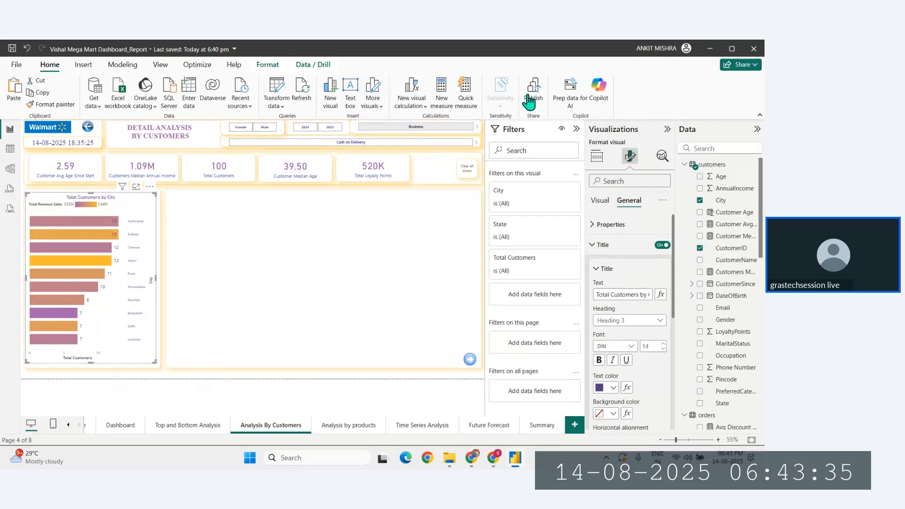
# Base the bars' gradient color on the Total Customers count, then deselect the chart and save the report
pyautogui.click(600, 202)
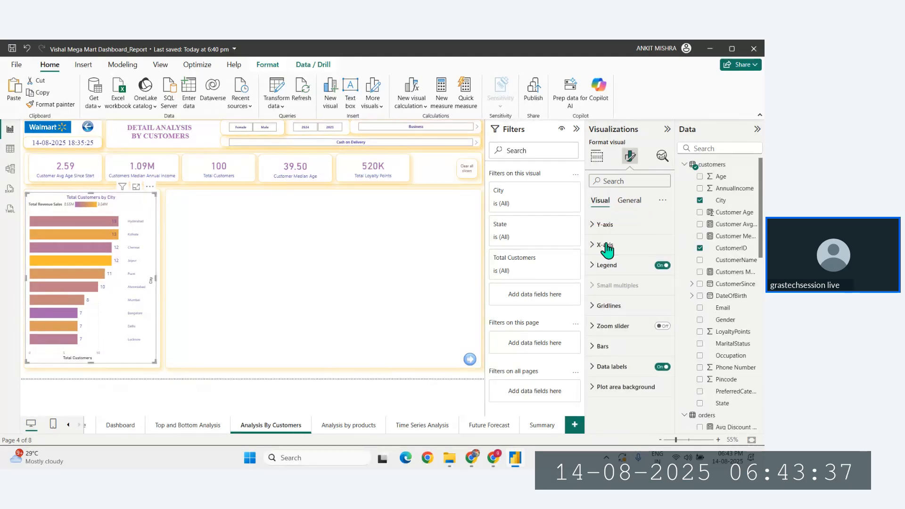
pyautogui.click(604, 347)
pyautogui.scroll(-1, 618, 382)
pyautogui.scroll(-3, 618, 384)
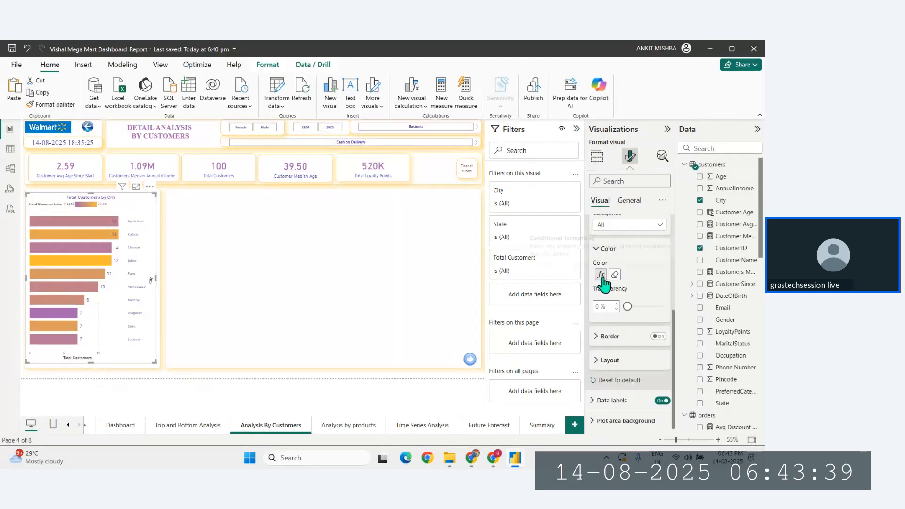
pyautogui.click(602, 279)
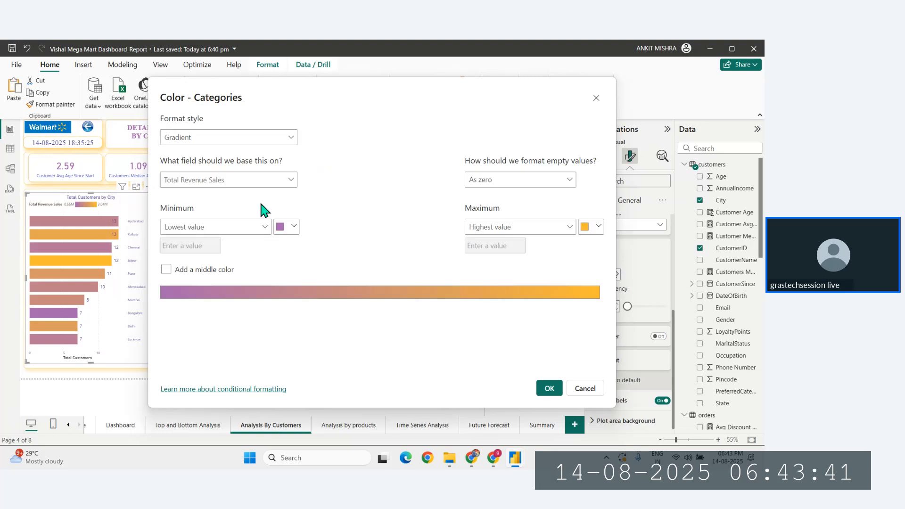
pyautogui.click(297, 182)
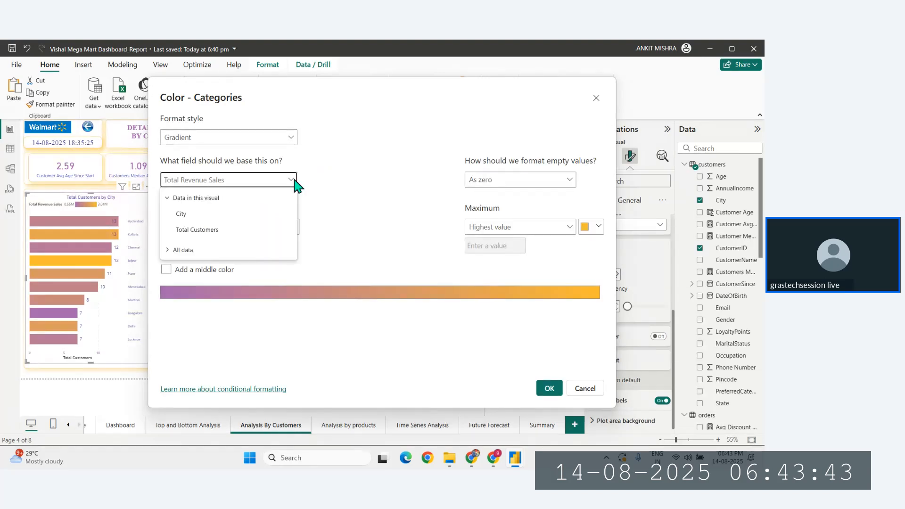
pyautogui.click(197, 231)
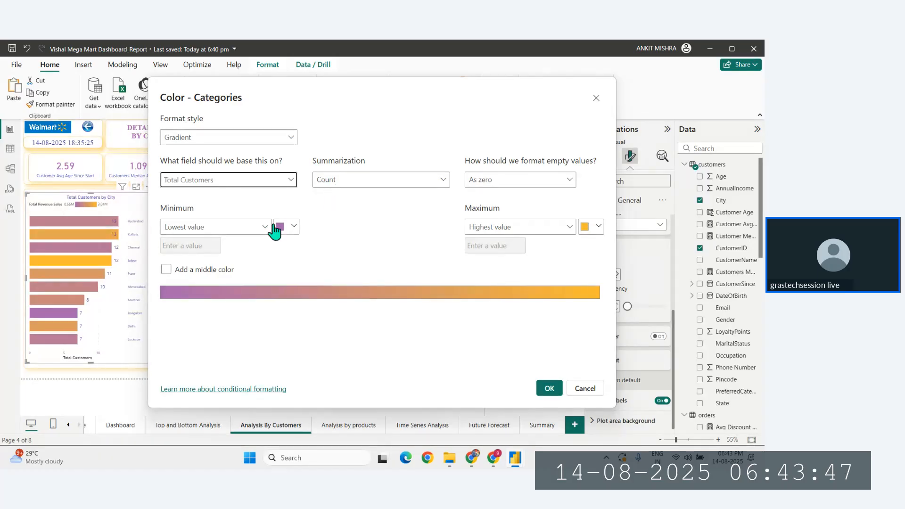
pyautogui.click(549, 388)
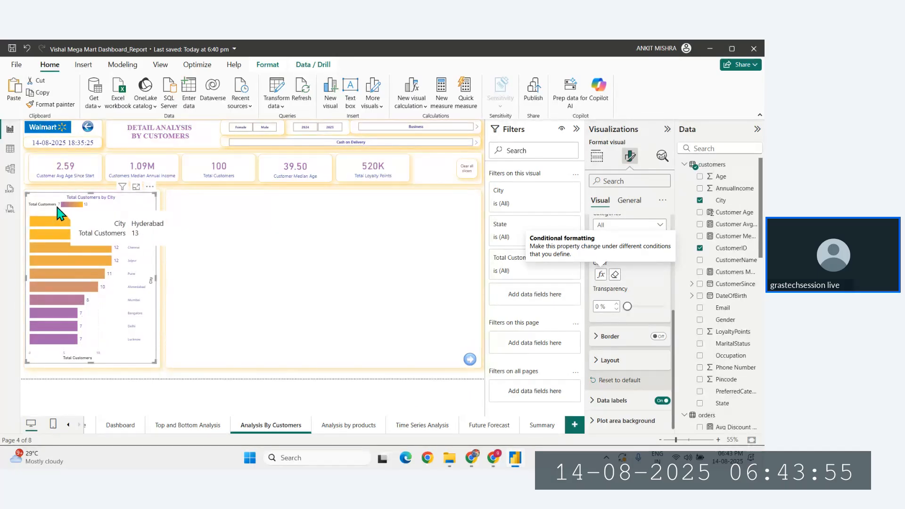
pyautogui.click(24, 296)
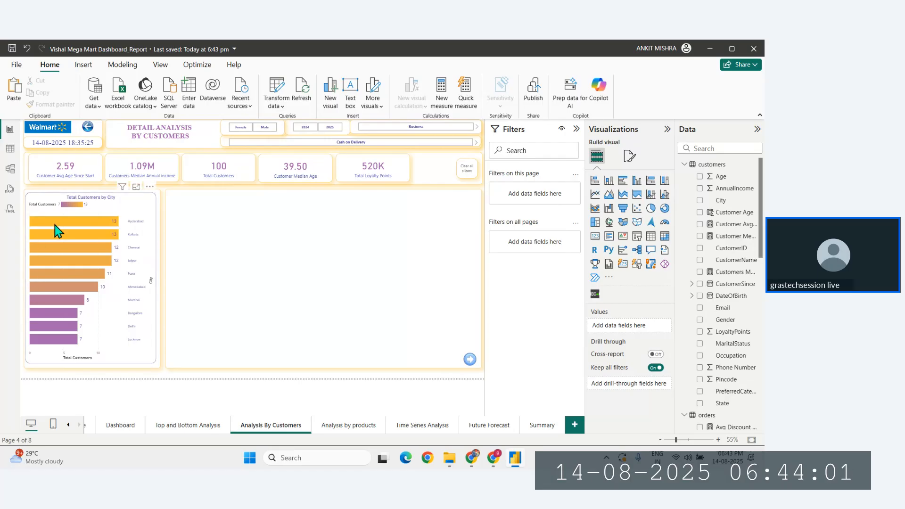
# Duplicate the Total Customers by City chart and place the copy at the start of the wide empty panel
pyautogui.click(122, 310)
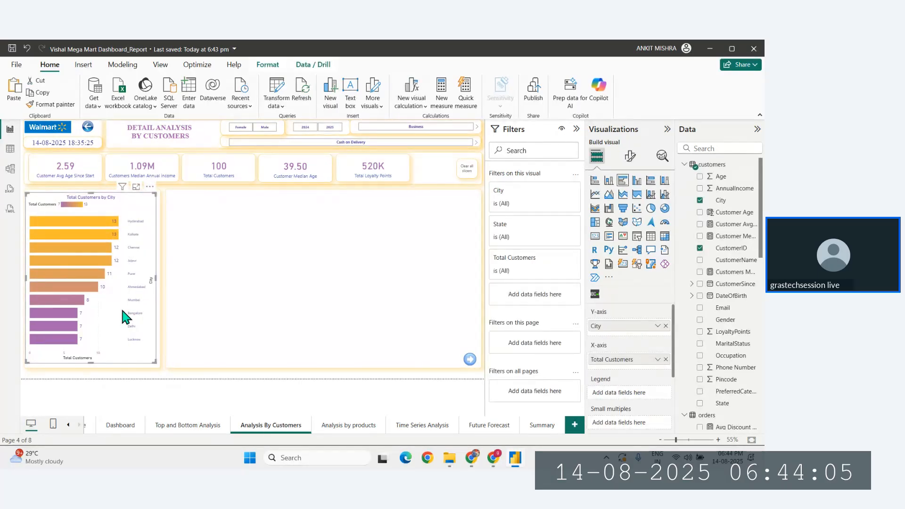
pyautogui.hotkey('ctrl', 'c')
pyautogui.hotkey('ctrl', 'v')
pyautogui.moveTo(122, 317); pyautogui.dragTo(262, 303)
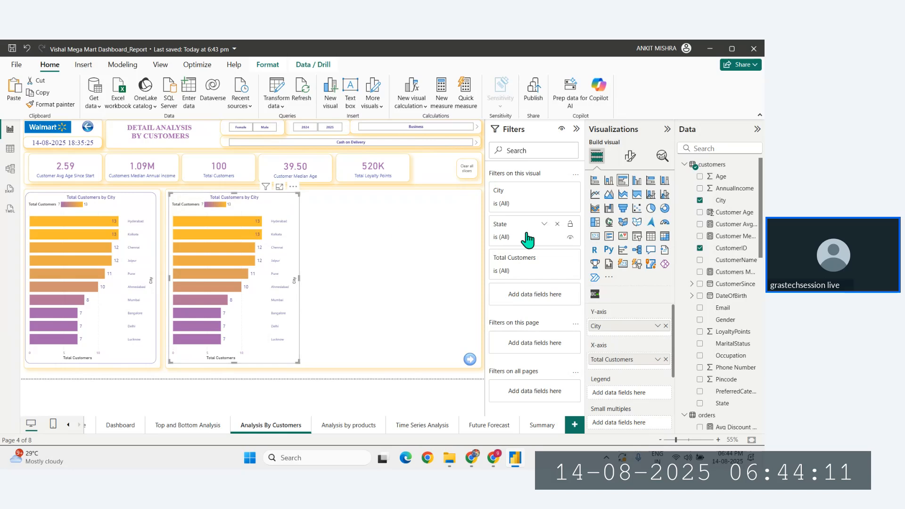
# Convert the copy to a clustered column chart and resize it to span the wide panel's lower half
pyautogui.click(637, 181)
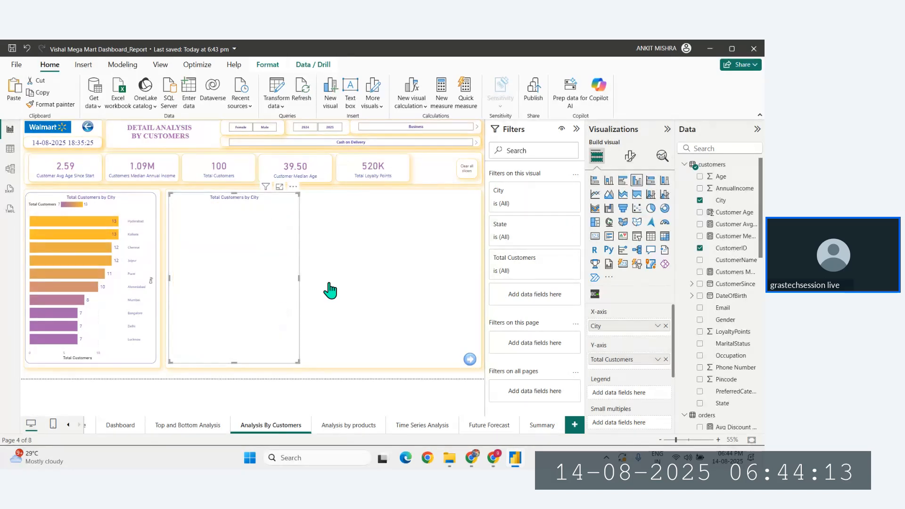
pyautogui.click(384, 293)
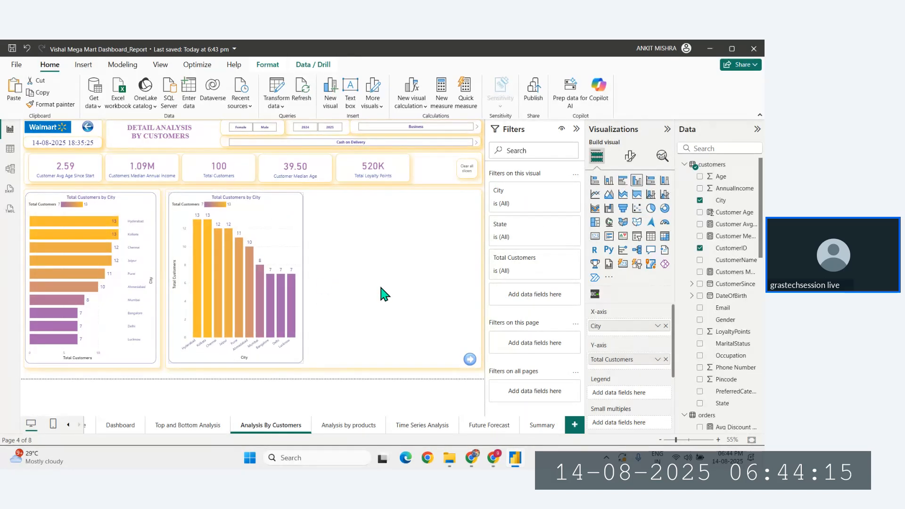
pyautogui.moveTo(304, 293); pyautogui.dragTo(480, 310)
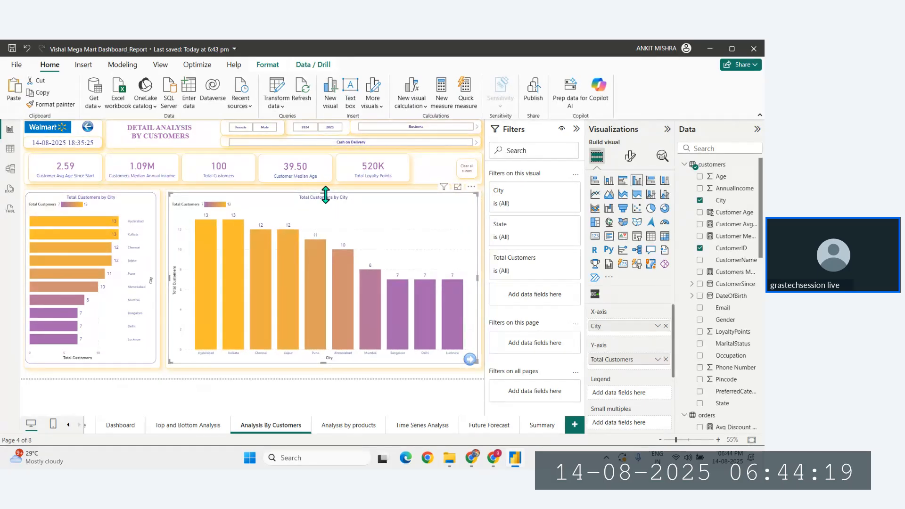
pyautogui.moveTo(329, 244); pyautogui.dragTo(326, 278)
# Replace City with the customers table's State field on the column chart's X-axis
pyautogui.moveTo(658, 325); pyautogui.dragTo(554, 326)
pyautogui.scroll(-3, 746, 341)
pyautogui.moveTo(722, 296); pyautogui.dragTo(639, 326)
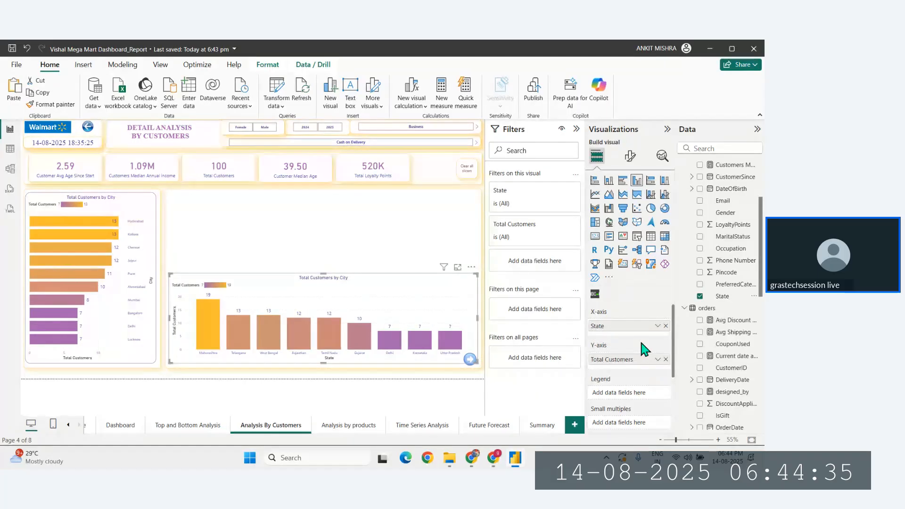
# Change the column chart's title text to "Total Customers by State"
pyautogui.click(630, 156)
pyautogui.click(630, 201)
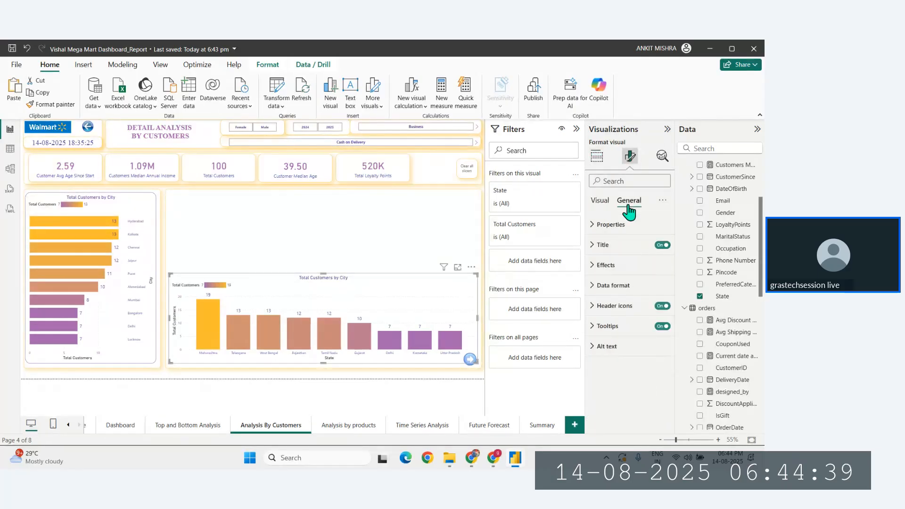
pyautogui.click(662, 245)
pyautogui.click(662, 244)
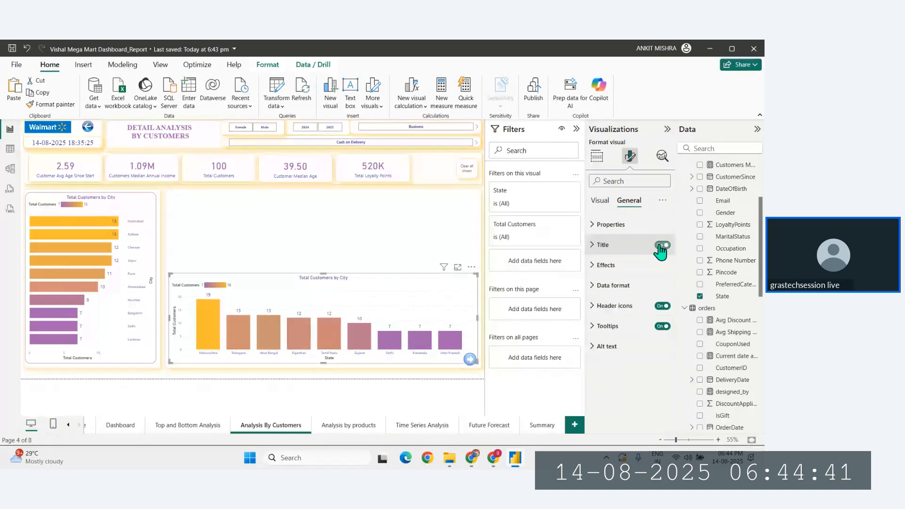
pyautogui.click(603, 245)
pyautogui.click(645, 293)
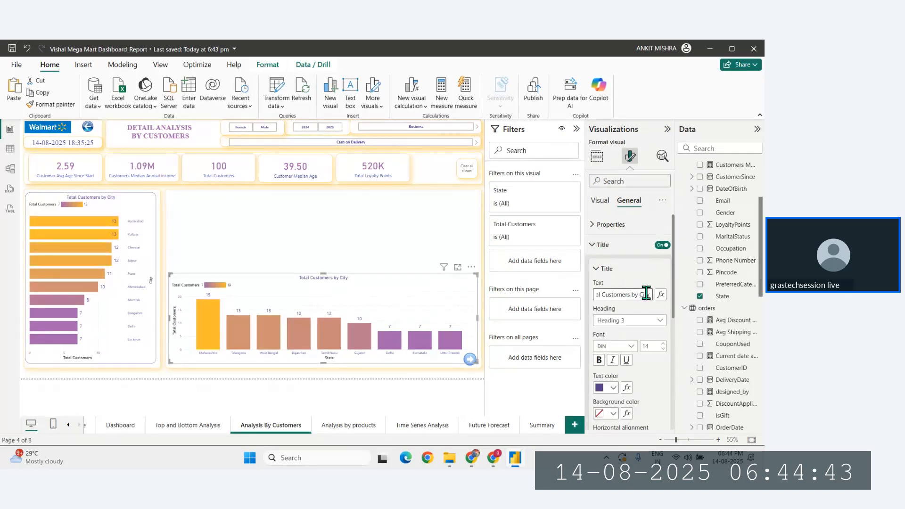
pyautogui.press('BackSpace')
pyautogui.press('BackSpace')
pyautogui.press('BackSpace')
pyautogui.press('BackSpace')
pyautogui.write('Sta')
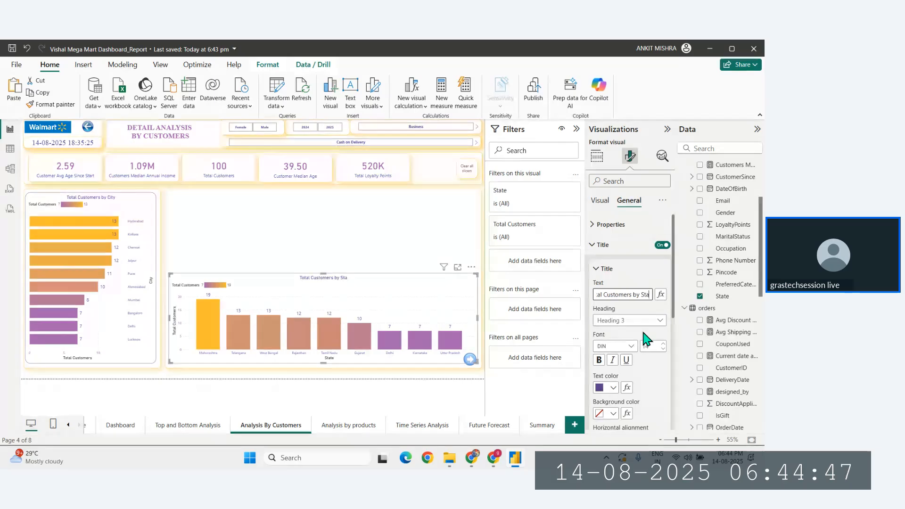
pyautogui.write('te')
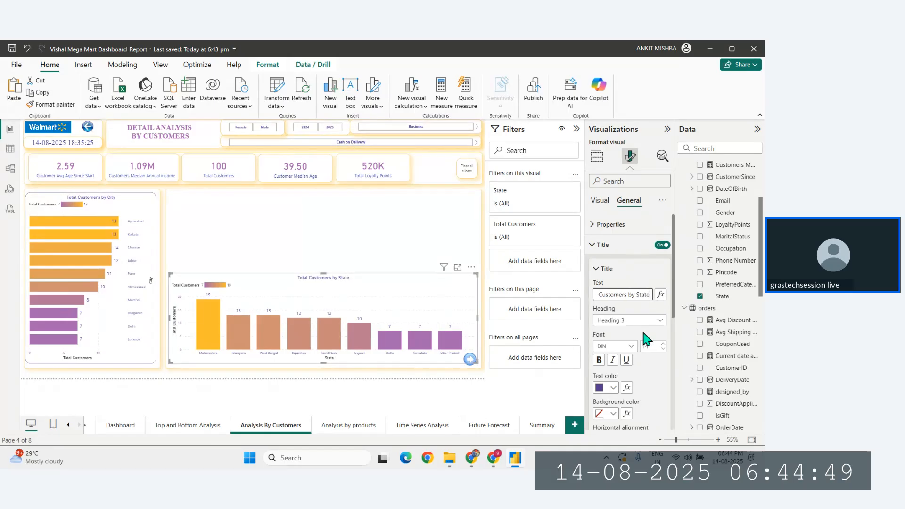
pyautogui.click(600, 202)
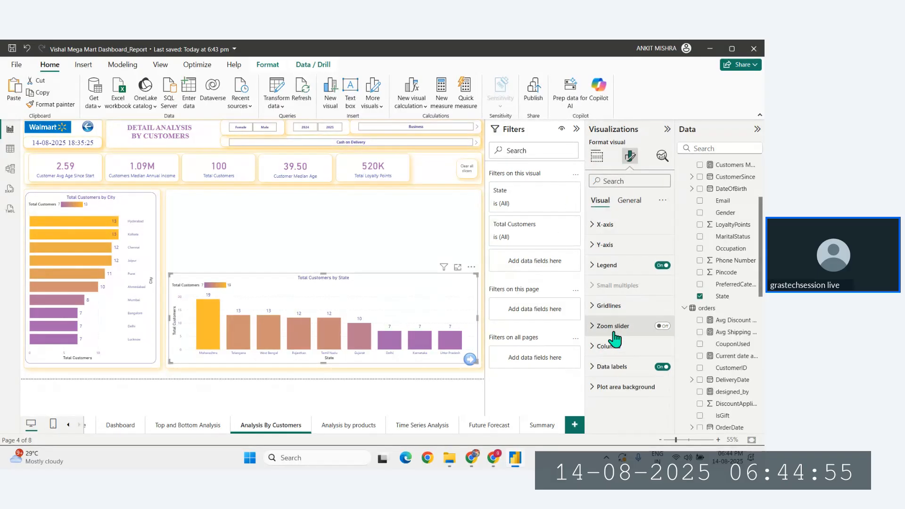
pyautogui.click(601, 347)
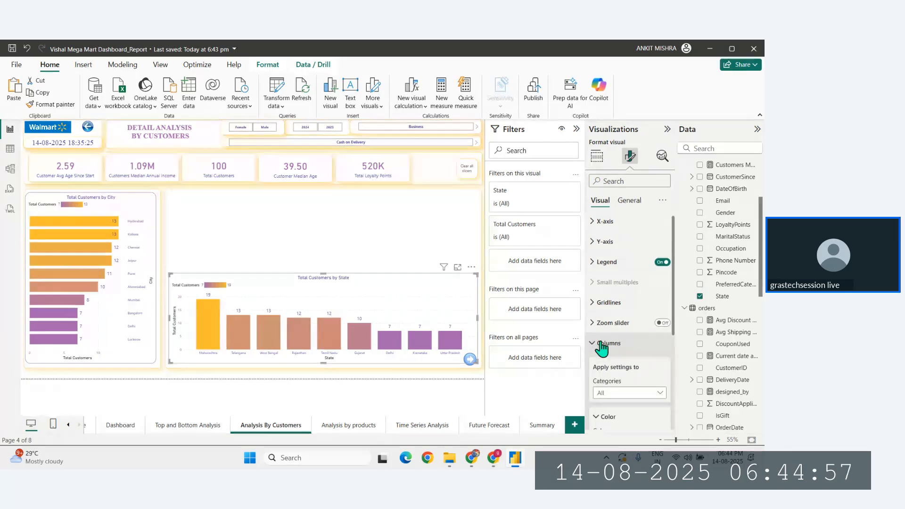
pyautogui.scroll(-3, 601, 347)
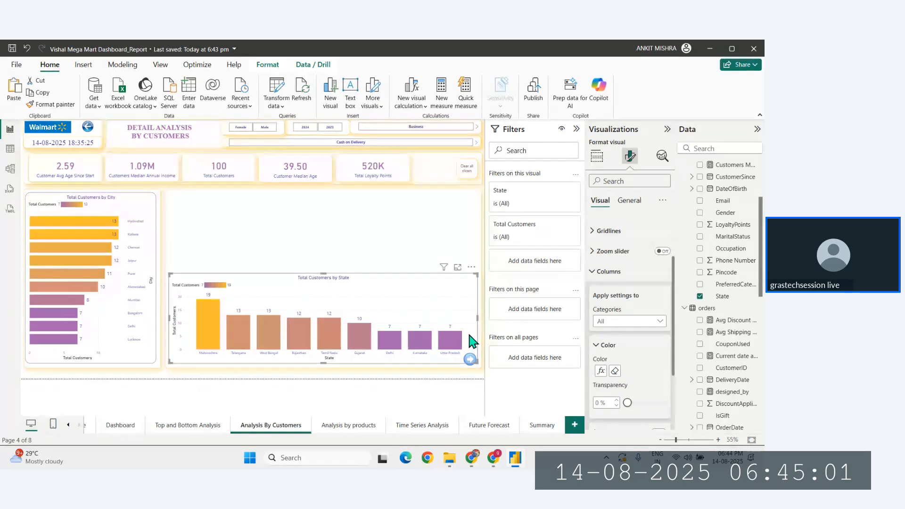
pyautogui.click(22, 286)
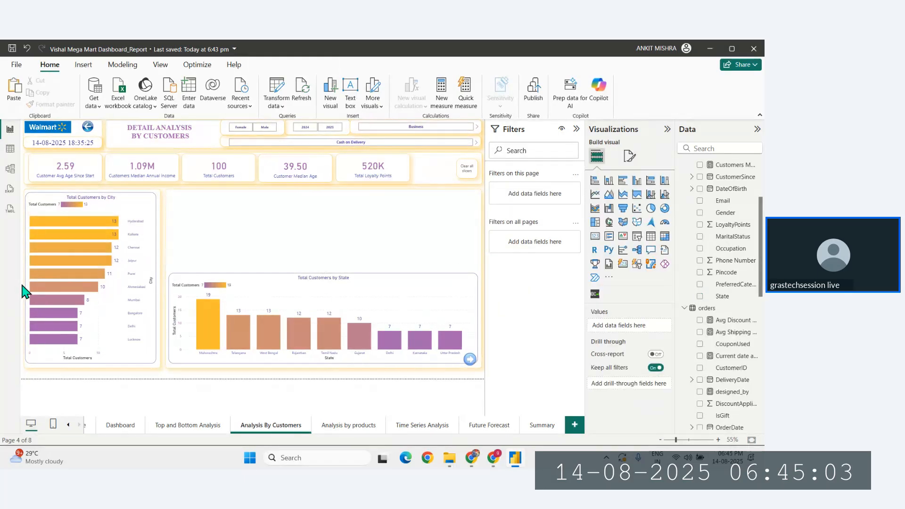
pyautogui.click(296, 302)
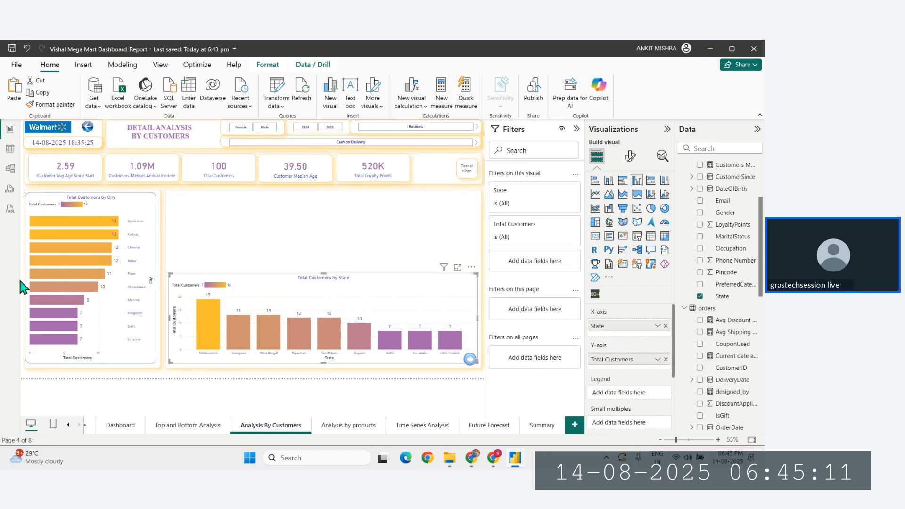
pyautogui.click(23, 287)
pyautogui.click(324, 281)
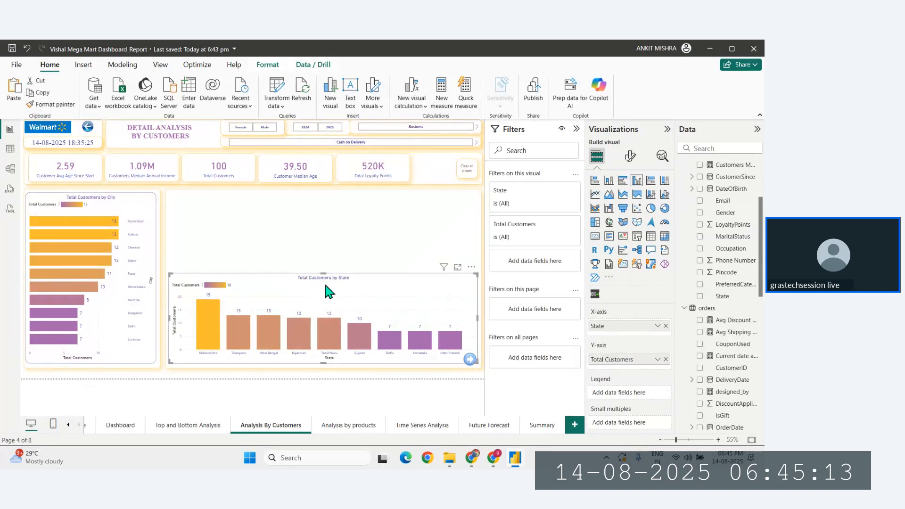
pyautogui.moveTo(329, 280); pyautogui.dragTo(329, 201)
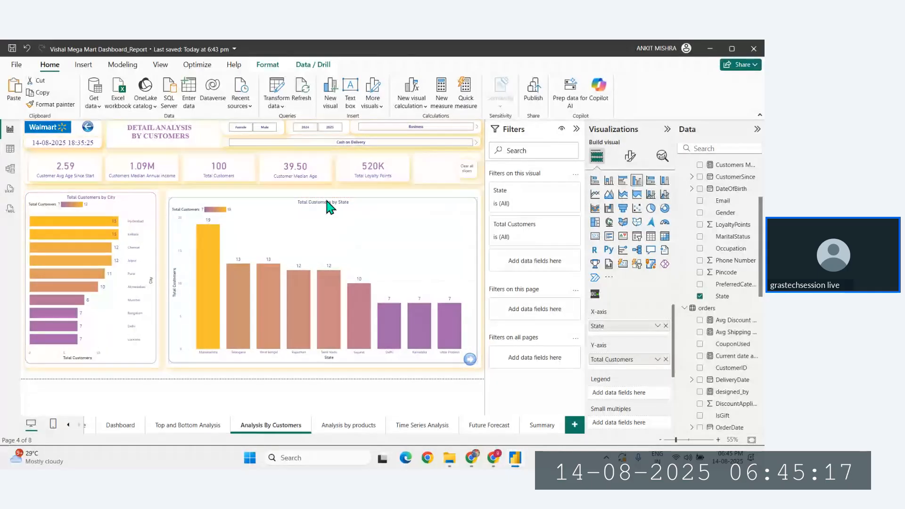
pyautogui.click(23, 265)
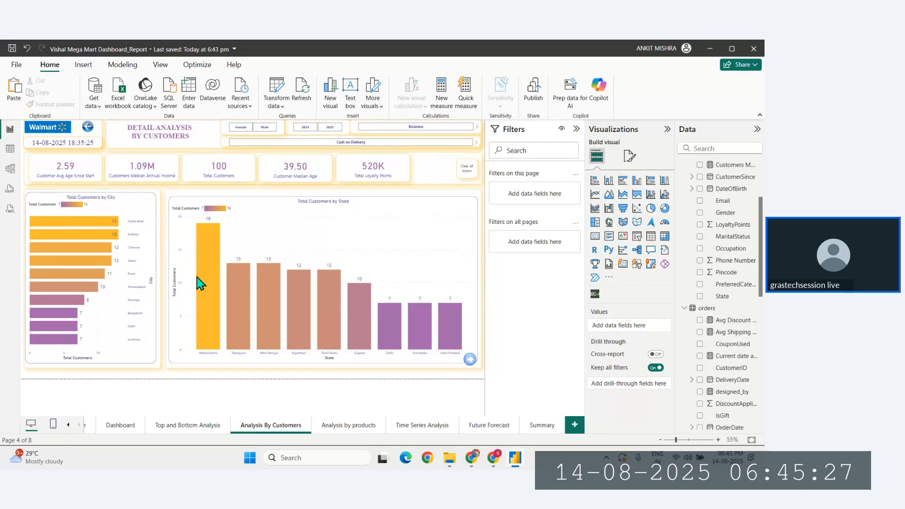
# Reduce the Total Customers by State chart's height so it fills only the lower half of the wide panel
pyautogui.click(282, 231)
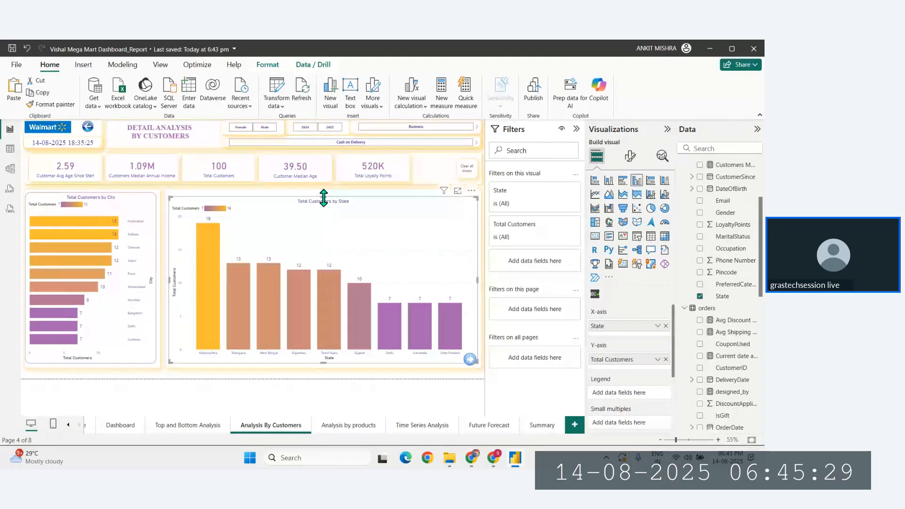
pyautogui.moveTo(326, 198); pyautogui.dragTo(319, 280)
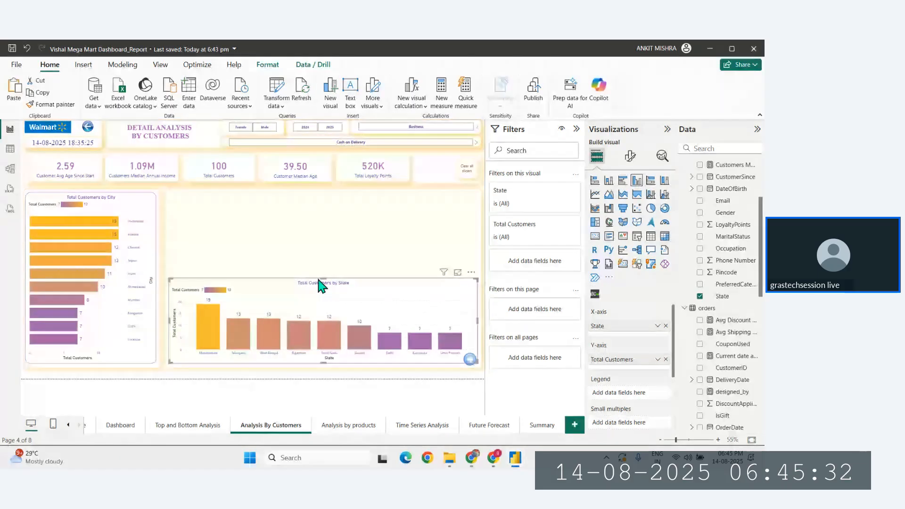
pyautogui.click(22, 285)
# Duplicate the Total Customers by State chart into the wide panel's upper half and narrow the copy to about half the panel's width
pyautogui.click(271, 290)
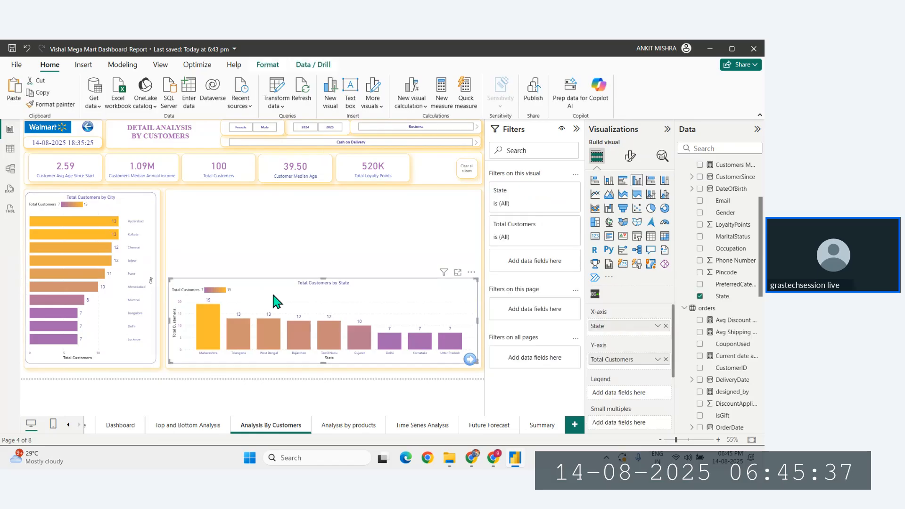
pyautogui.hotkey('ctrl', 'c')
pyautogui.hotkey('ctrl', 'v')
pyautogui.moveTo(271, 290); pyautogui.dragTo(270, 206)
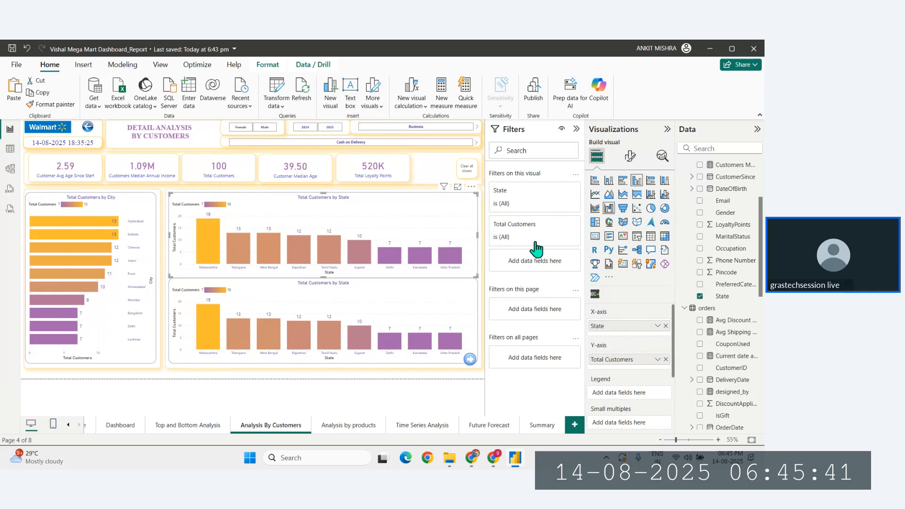
pyautogui.moveTo(477, 233); pyautogui.dragTo(329, 230)
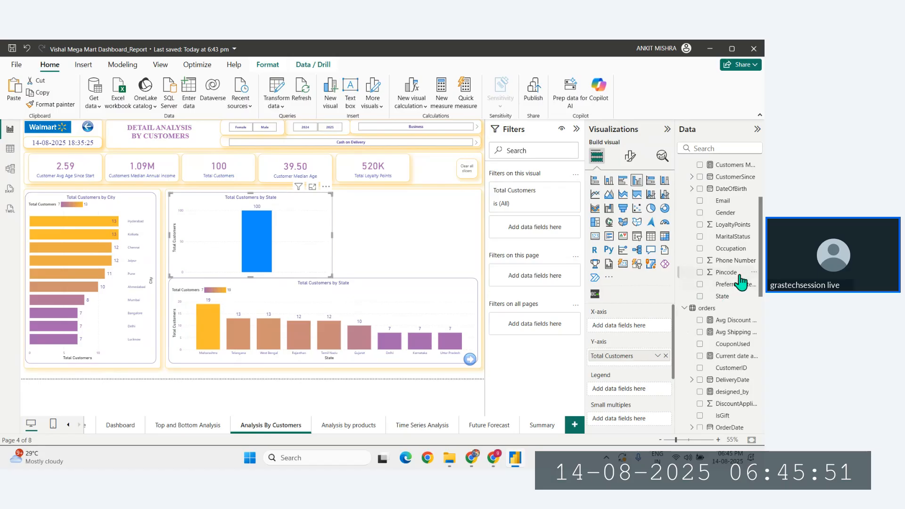
# Replace State with the customers table's CustomerSince field on the upper chart's X-axis
pyautogui.scroll(3, 738, 280)
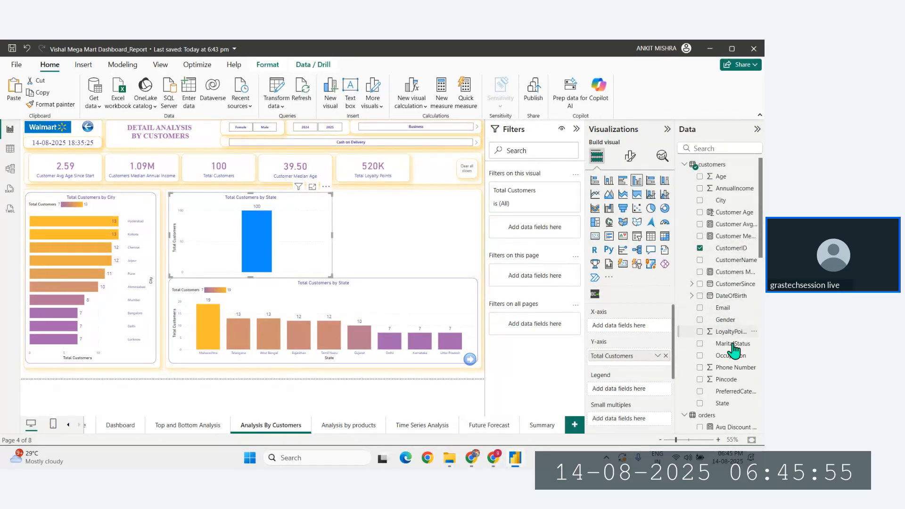
pyautogui.scroll(-1, 734, 393)
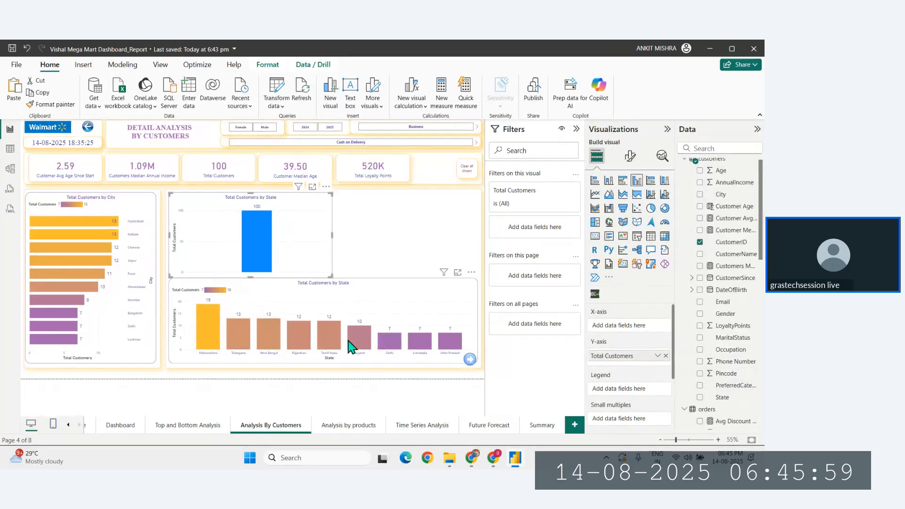
pyautogui.scroll(1, 728, 313)
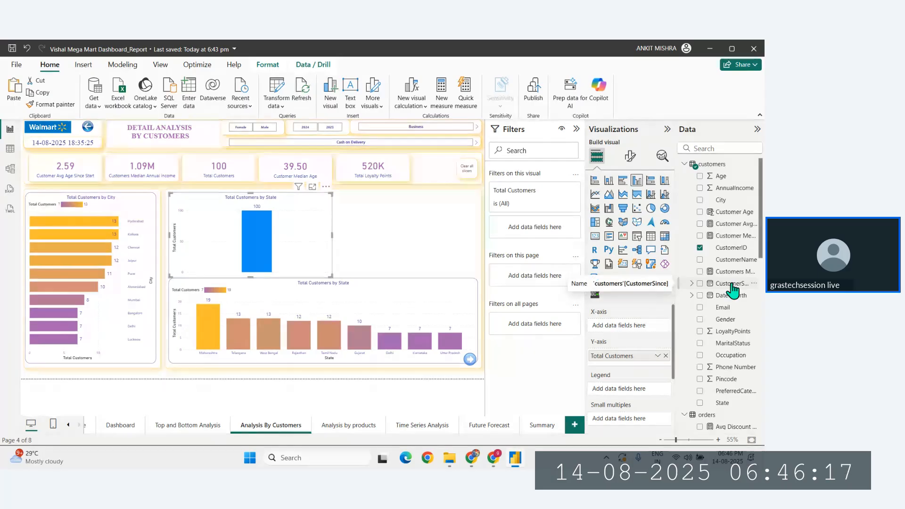
pyautogui.moveTo(732, 288); pyautogui.dragTo(625, 330)
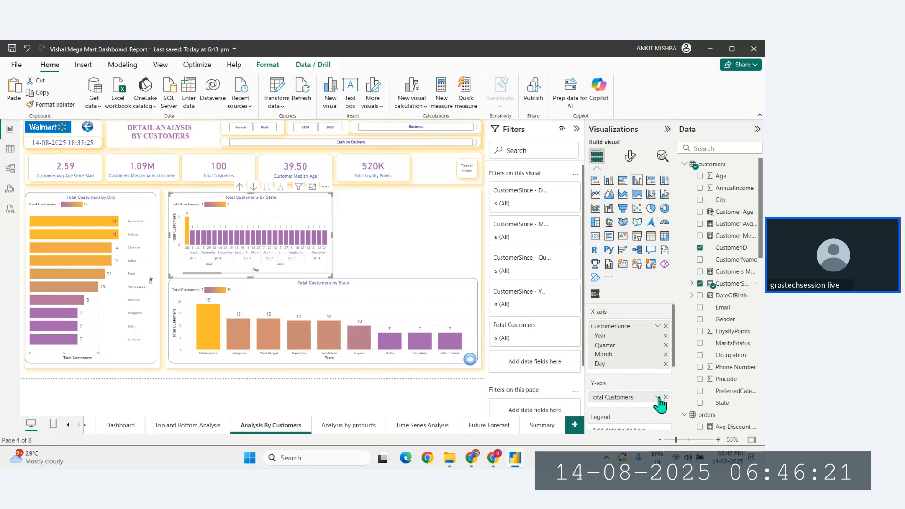
# Drill the CustomerSince chart up from day to year level, then deselect it
pyautogui.click(239, 187)
pyautogui.click(239, 187)
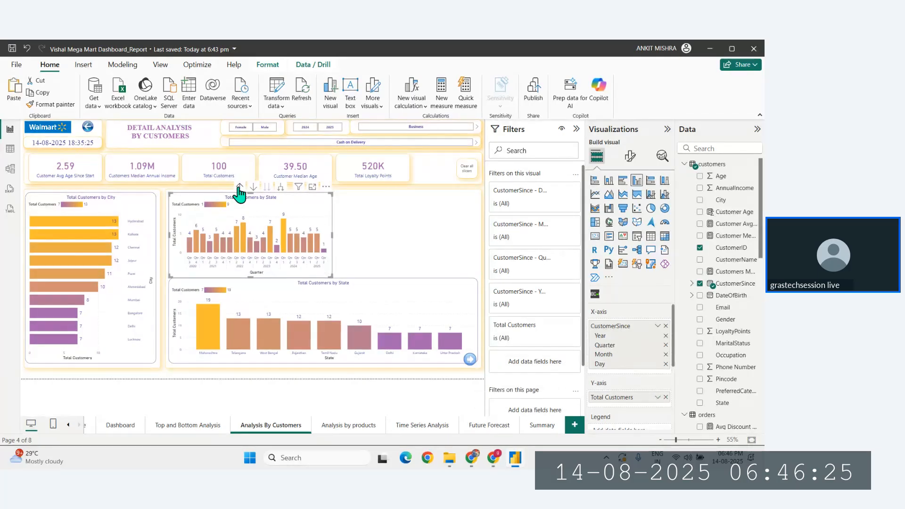
pyautogui.click(240, 188)
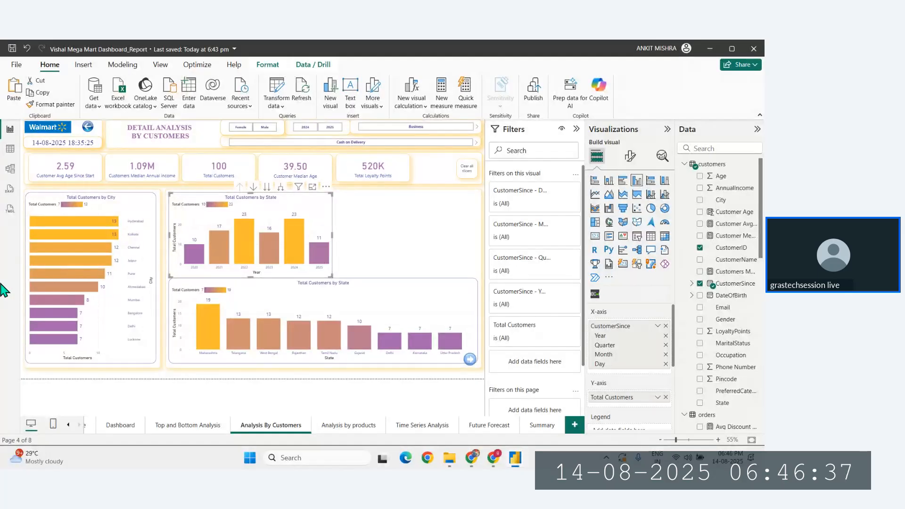
pyautogui.click(22, 274)
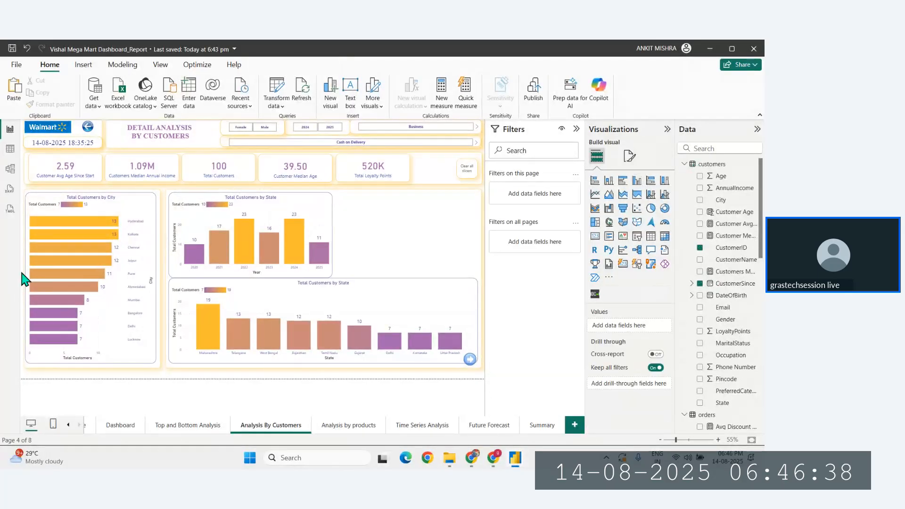
pyautogui.click(312, 214)
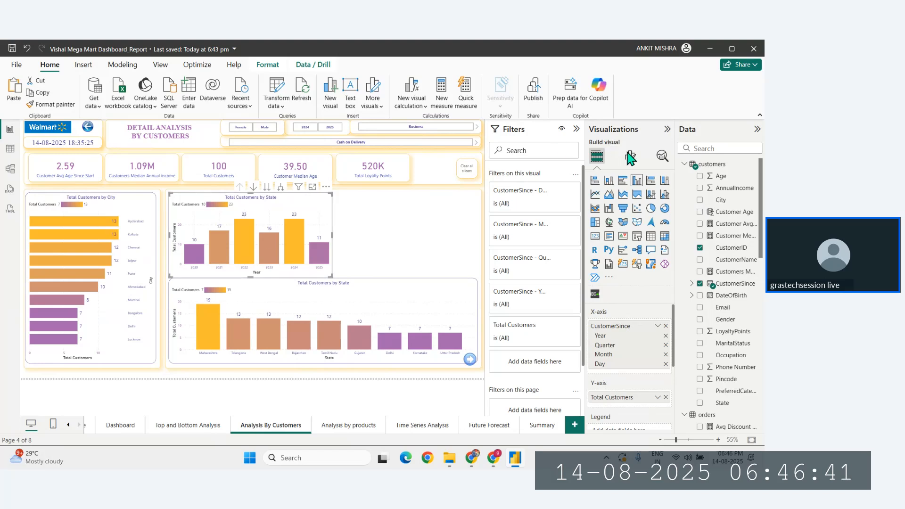
pyautogui.click(622, 182)
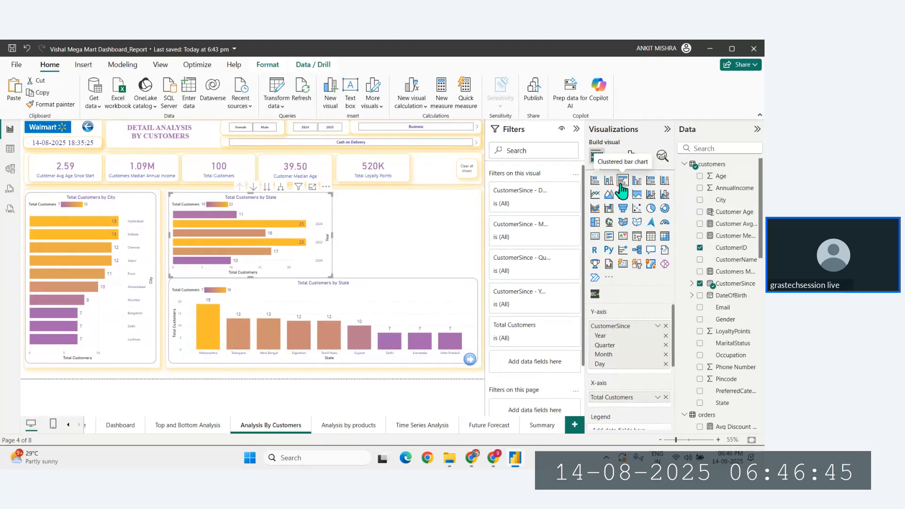
pyautogui.click(637, 184)
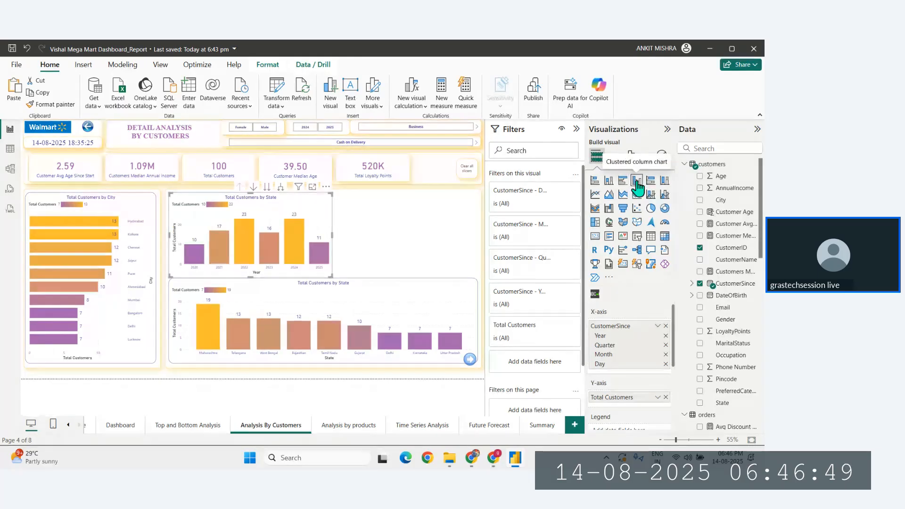
# Duplicate the yearly customers chart, place the copy beside it, and narrow the copy to fit the remaining space without overlap
pyautogui.scroll(-1, 637, 385)
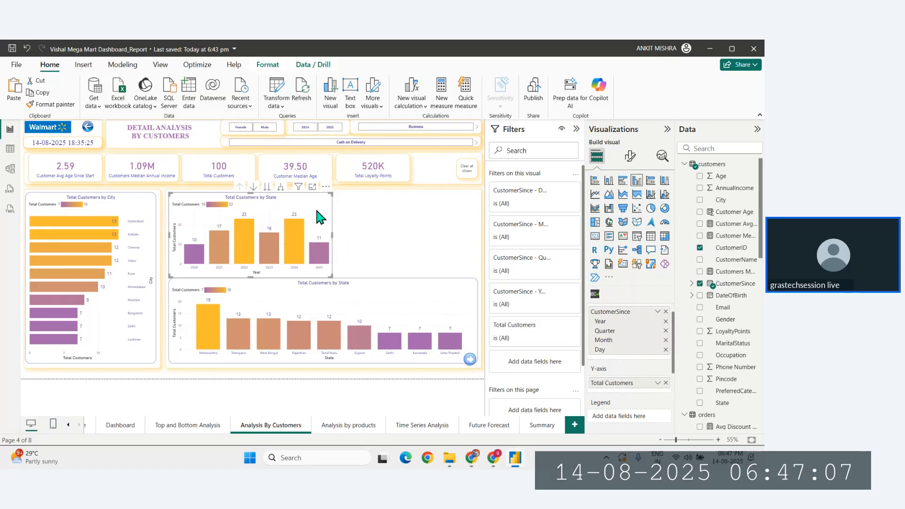
pyautogui.hotkey('ctrl', 'v')
pyautogui.moveTo(316, 211); pyautogui.dragTo(460, 211)
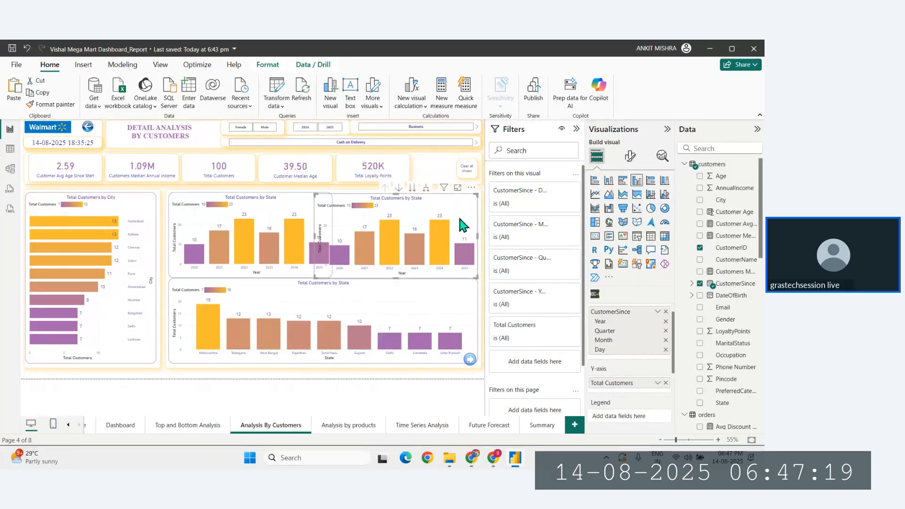
pyautogui.moveTo(457, 214); pyautogui.dragTo(456, 213)
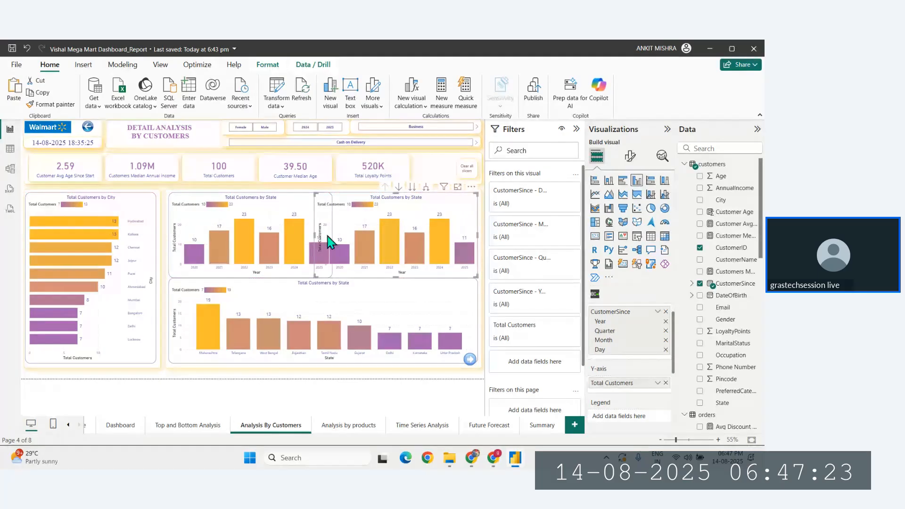
pyautogui.moveTo(316, 234); pyautogui.dragTo(337, 238)
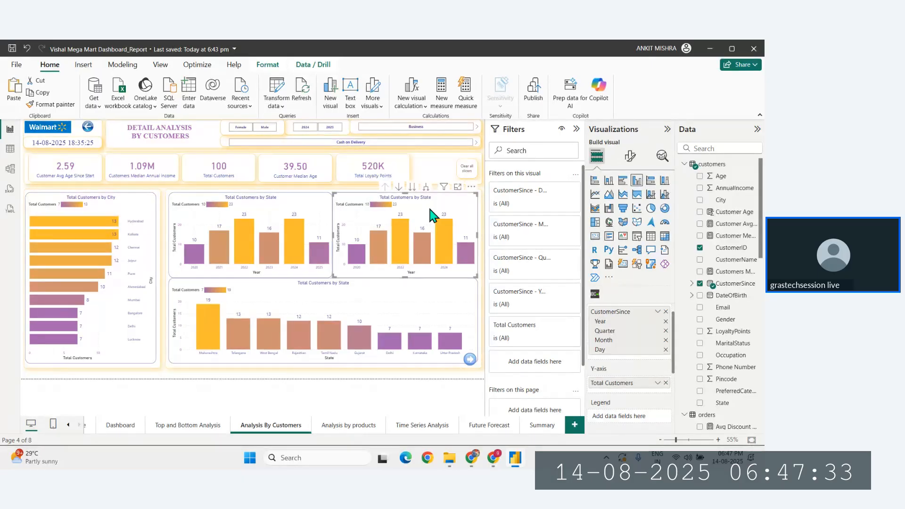
# Replace CustomerSince with the customers table's Occupation field in the new copy and convert it to a donut chart
pyautogui.click(666, 312)
pyautogui.scroll(-1, 738, 333)
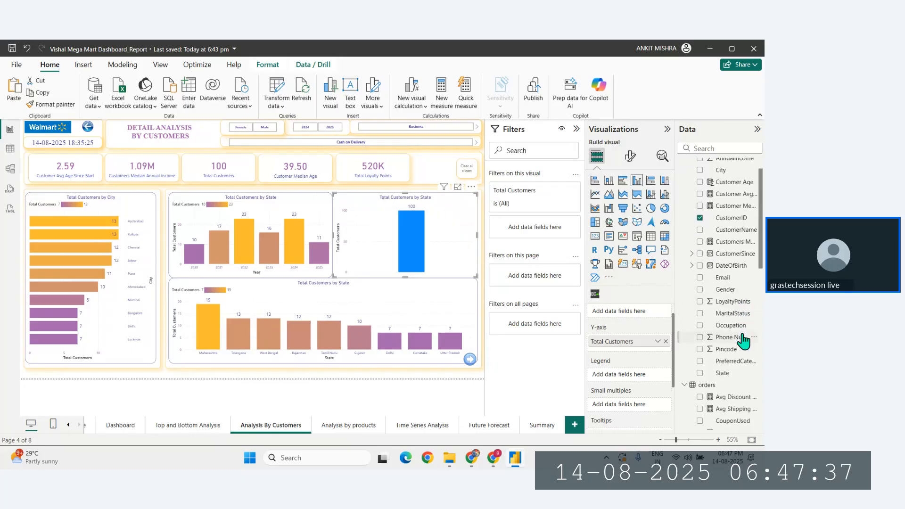
pyautogui.moveTo(731, 325); pyautogui.dragTo(628, 313)
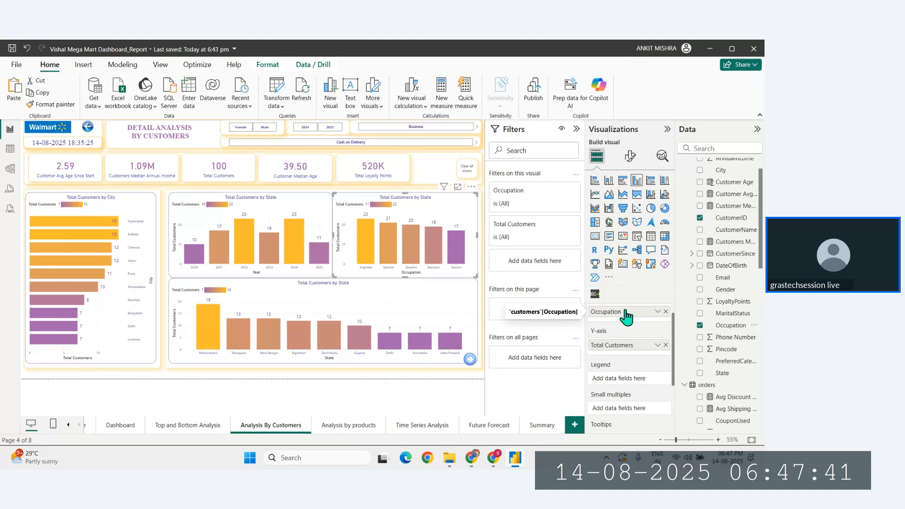
pyautogui.click(664, 208)
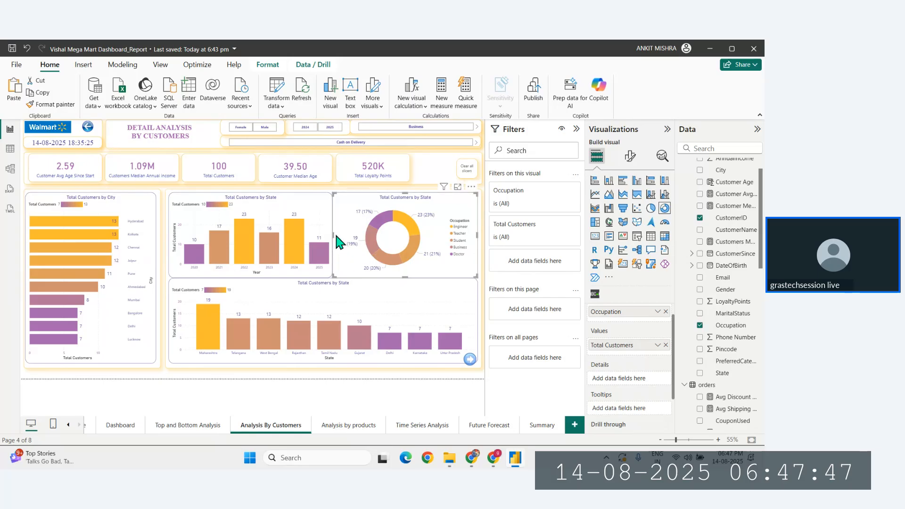
# Delete the payment mode slicer from the header of the customers analysis page
pyautogui.moveTo(336, 235)
pyautogui.mouseDown()
pyautogui.moveTo(340, 244)
pyautogui.moveTo(337, 234)
pyautogui.mouseUp()
pyautogui.click(25, 259)
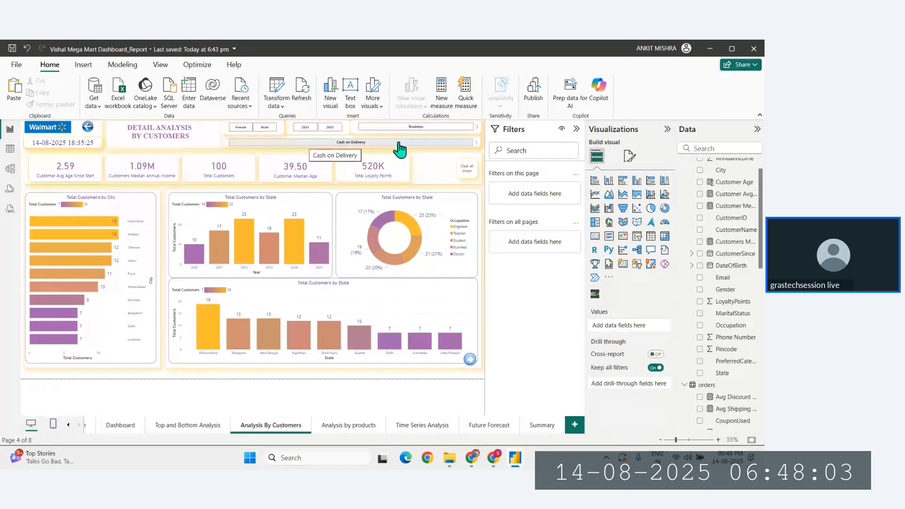
pyautogui.click(477, 146)
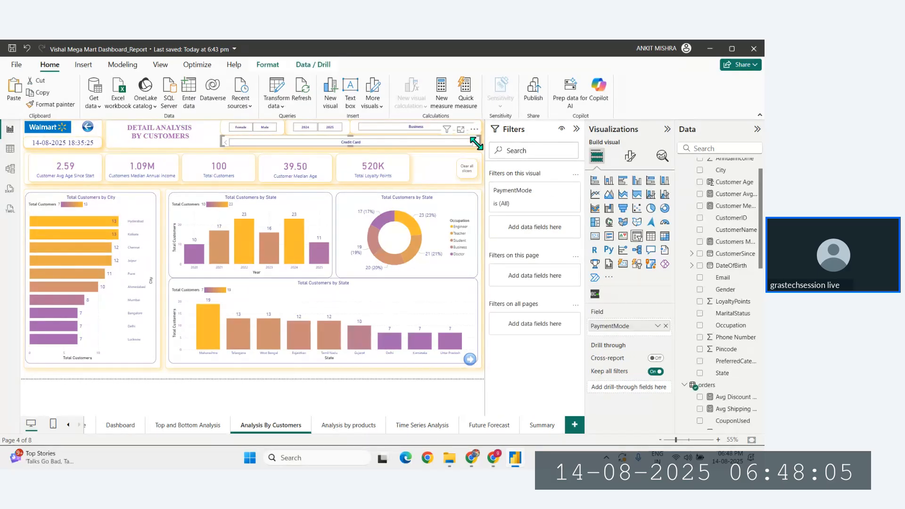
pyautogui.press('Delete')
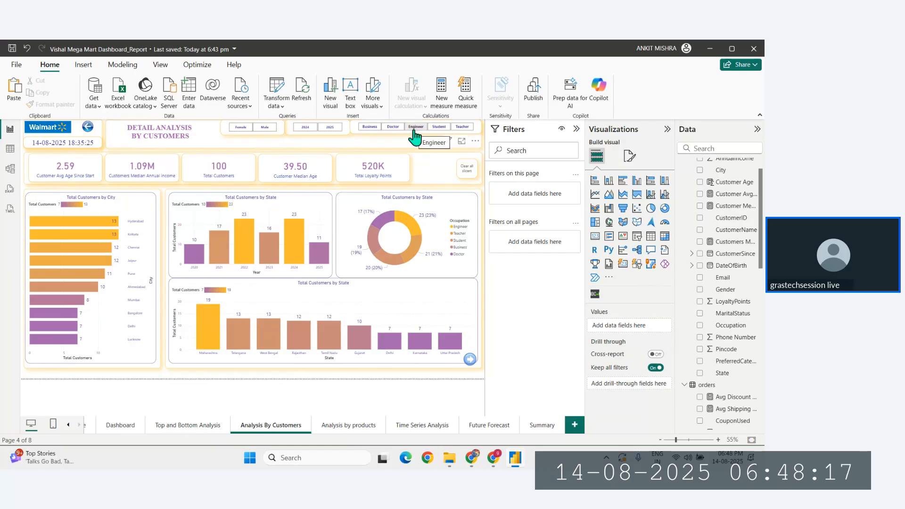
# Test filtering with the occupation slicer's Business, Doctor, Engineer and Student options and the donut's Engineer slice, clearing the selections
pyautogui.click(370, 127)
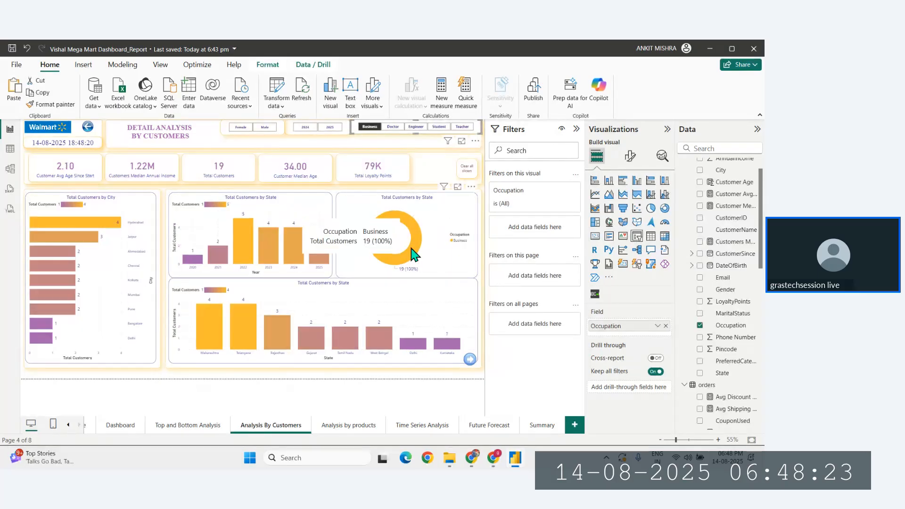
pyautogui.click(393, 127)
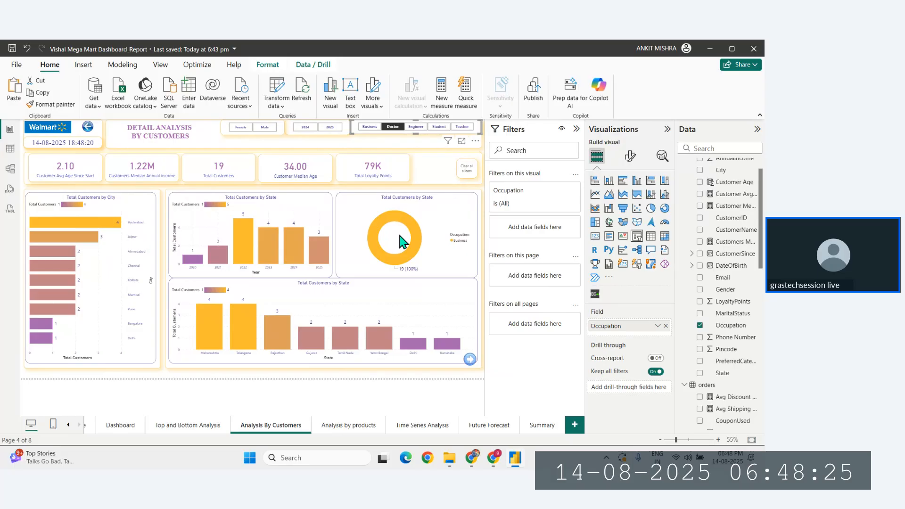
pyautogui.click(414, 127)
pyautogui.click(437, 127)
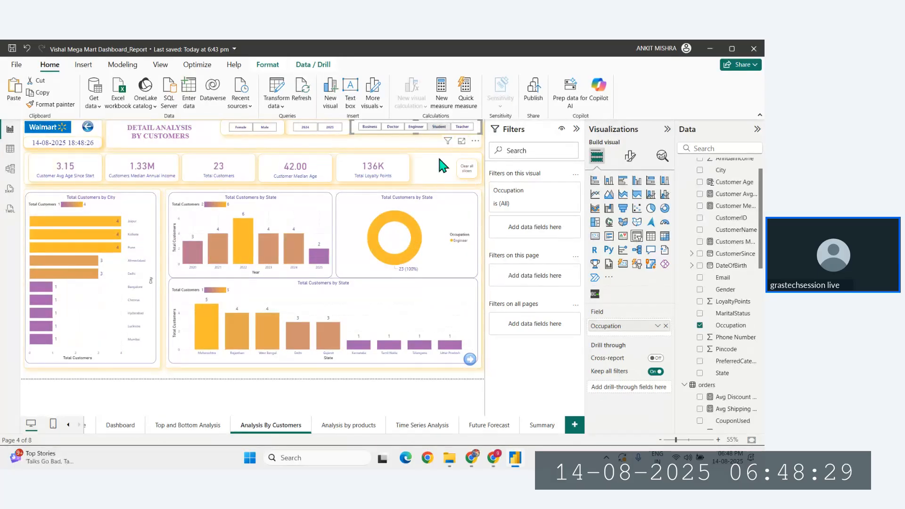
pyautogui.click(443, 127)
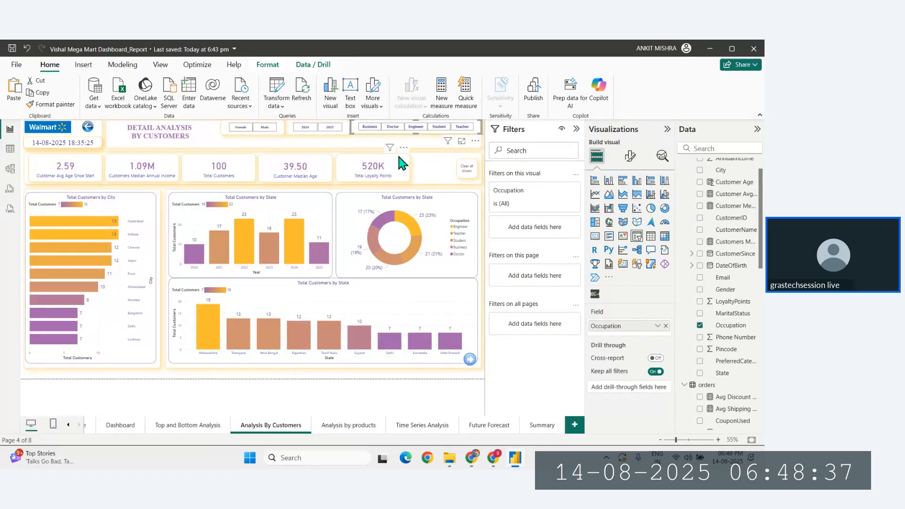
pyautogui.click(408, 237)
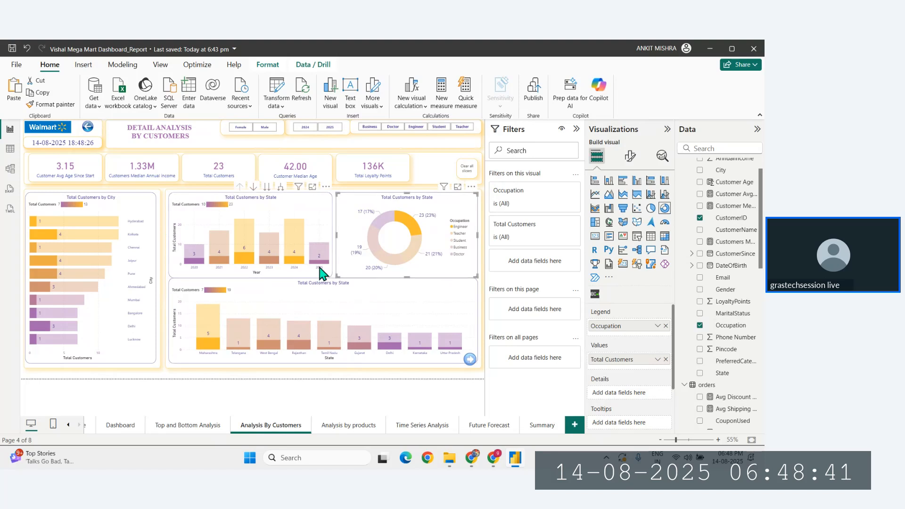
pyautogui.click(408, 223)
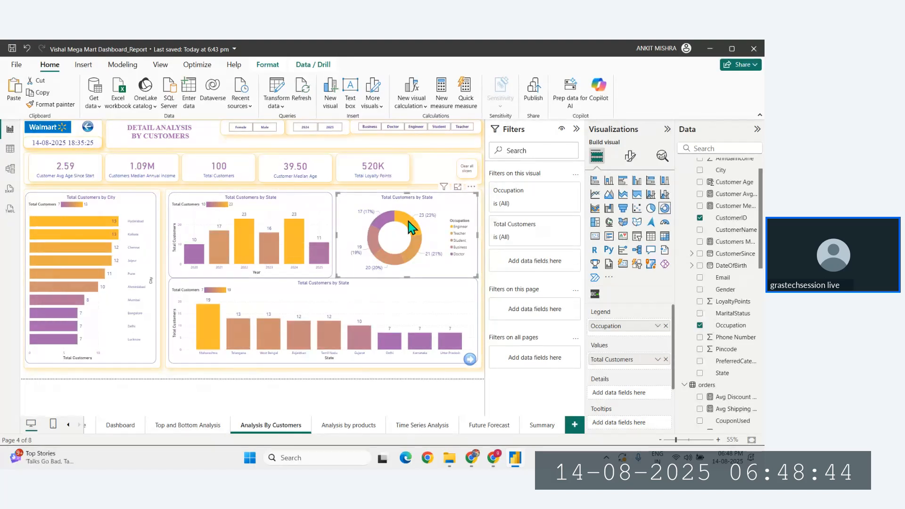
# Save the report
pyautogui.click(355, 130)
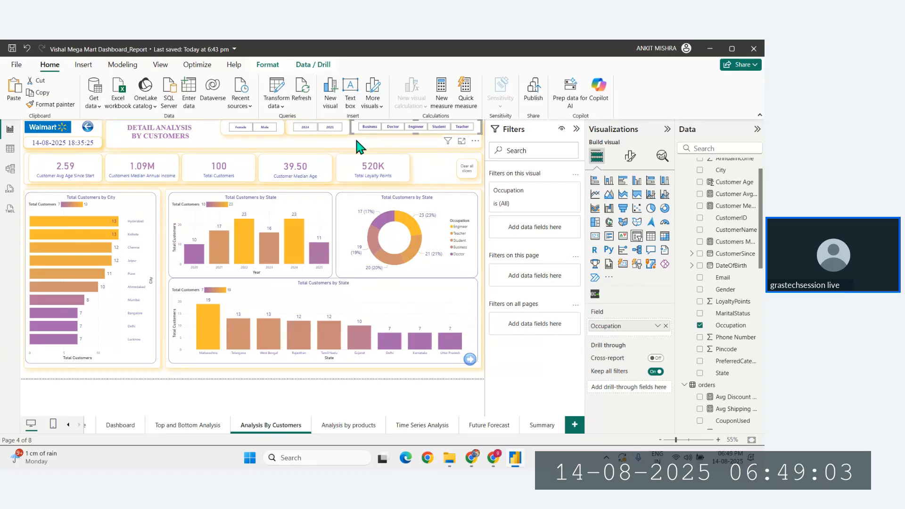
pyautogui.hotkey('ctrl', 's')
# Try to make the gender and order-year slicers in the header taller, and undo the resizing
pyautogui.click(227, 134)
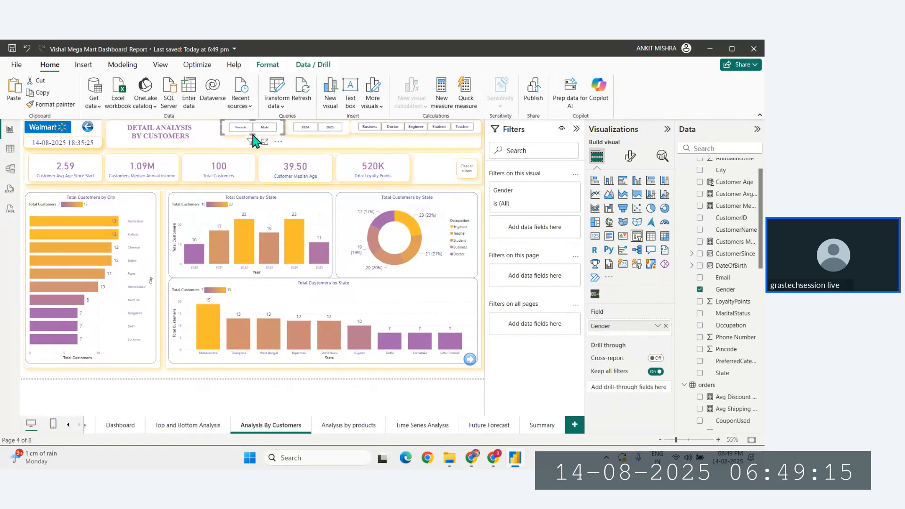
pyautogui.moveTo(253, 134); pyautogui.dragTo(255, 144)
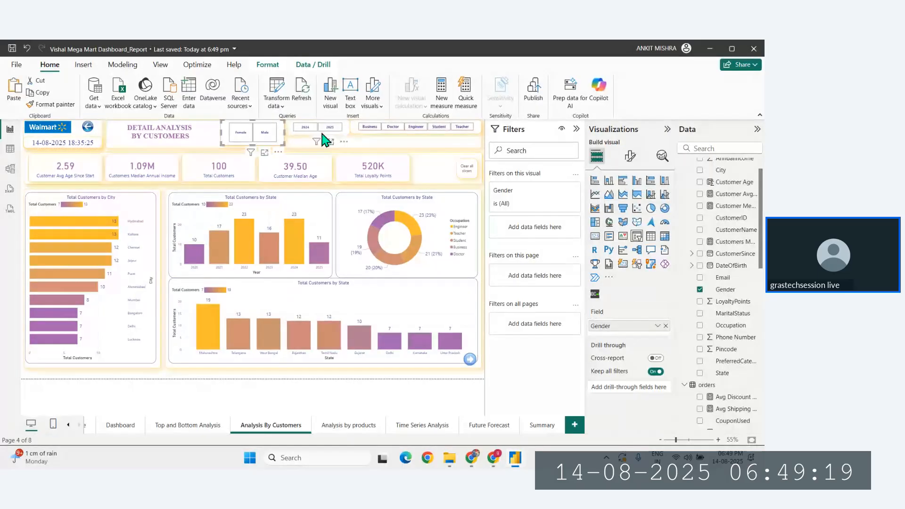
pyautogui.click(323, 139)
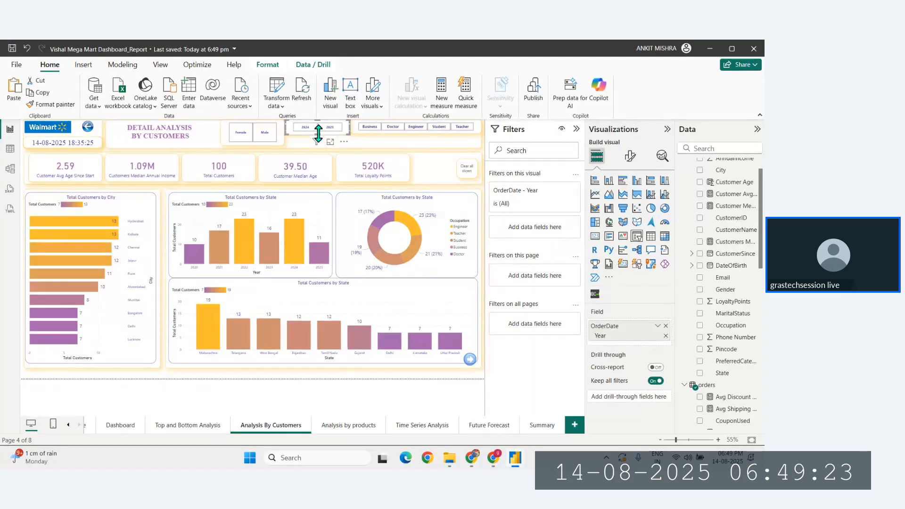
pyautogui.moveTo(318, 133); pyautogui.dragTo(319, 145)
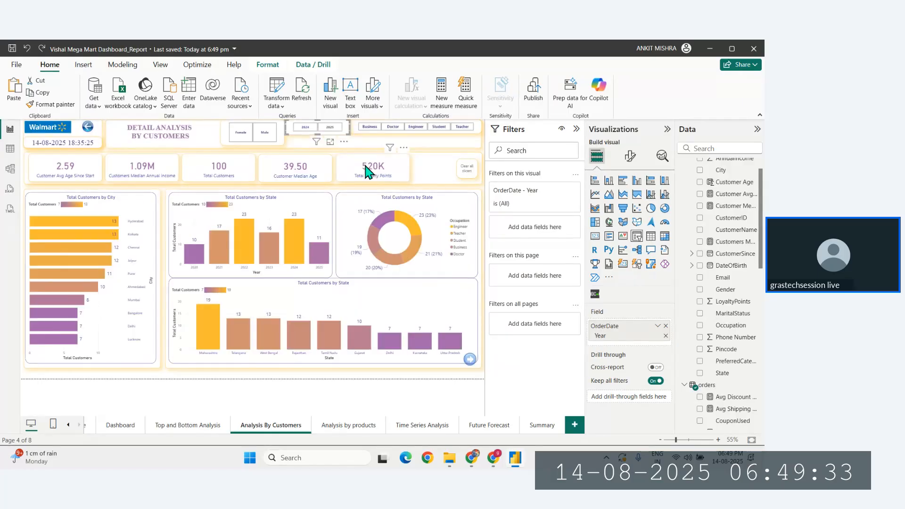
pyautogui.hotkey('ctrl', 'z')
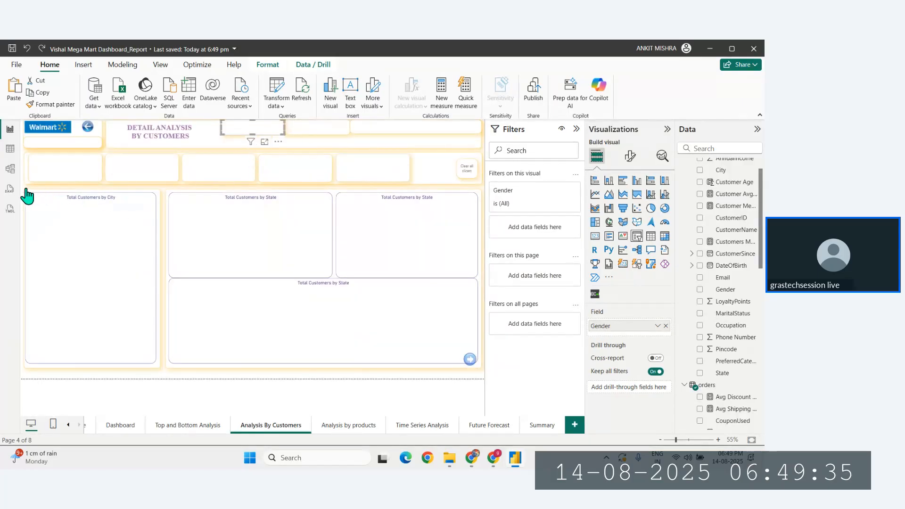
pyautogui.hotkey('ctrl', 'z')
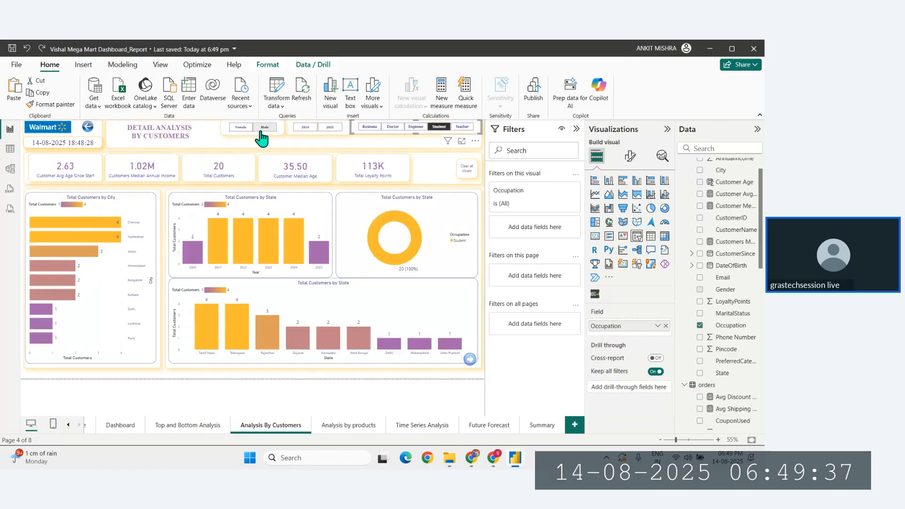
# Clear the Student selection in the occupation slicer so that the page is unfiltered
pyautogui.click(376, 147)
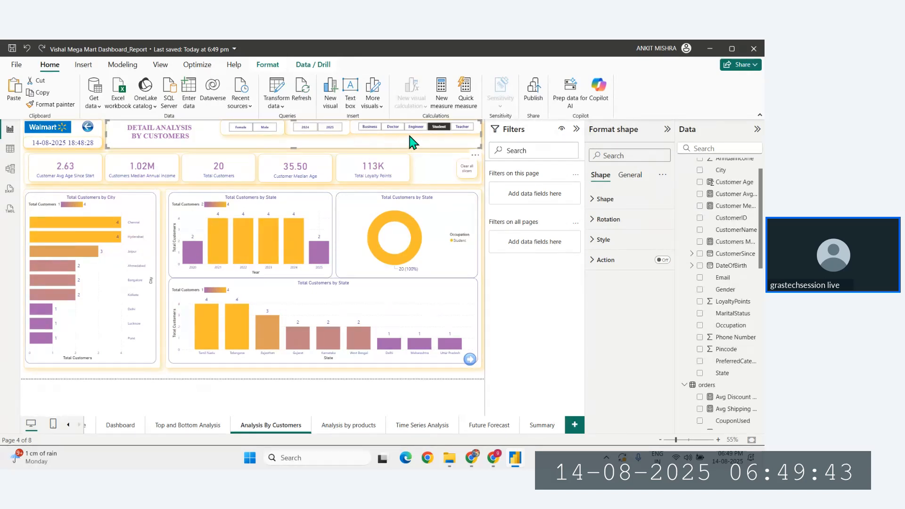
pyautogui.click(21, 191)
pyautogui.click(353, 125)
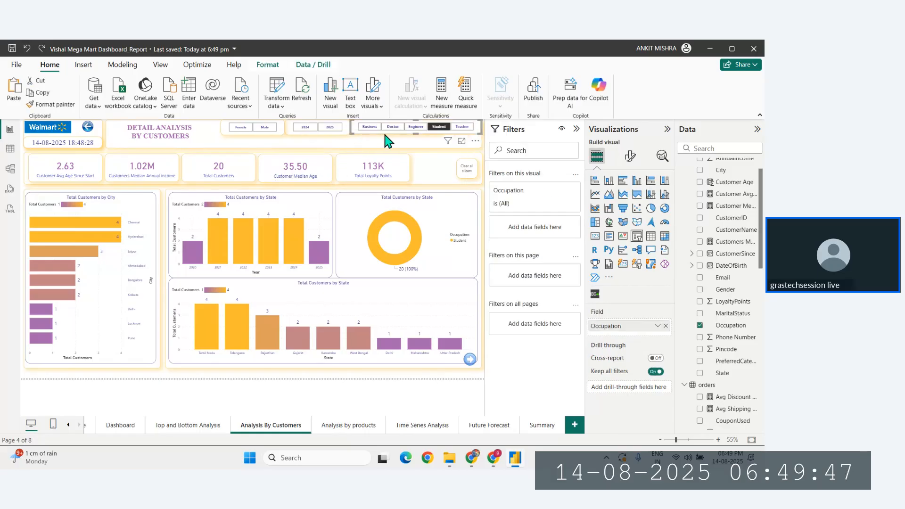
pyautogui.moveTo(416, 135); pyautogui.dragTo(418, 135)
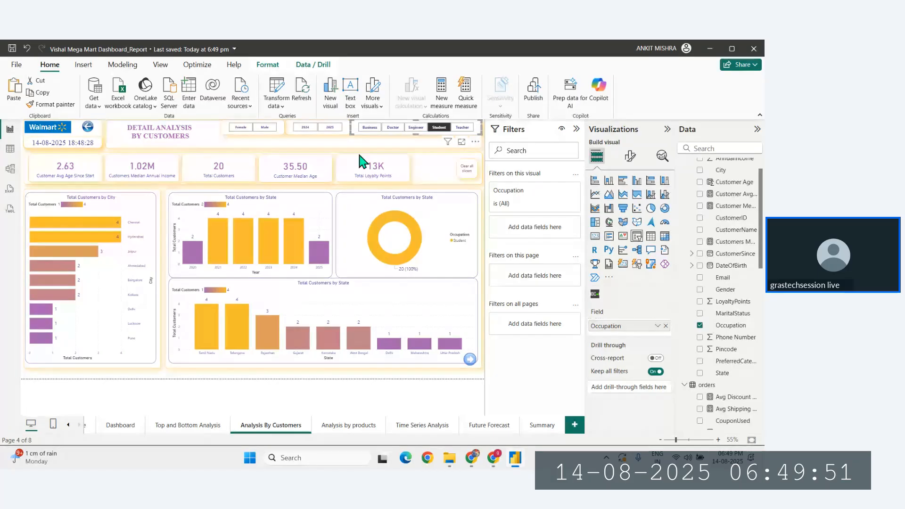
pyautogui.click(273, 146)
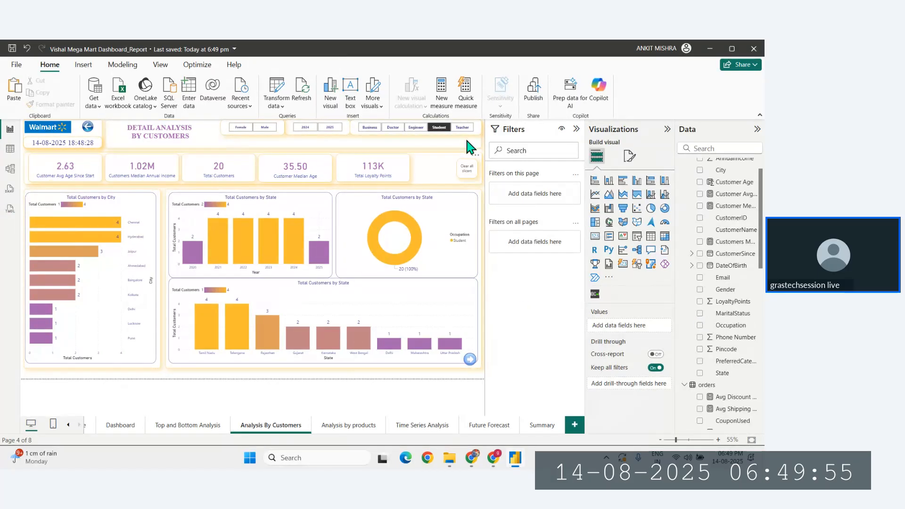
pyautogui.click(439, 130)
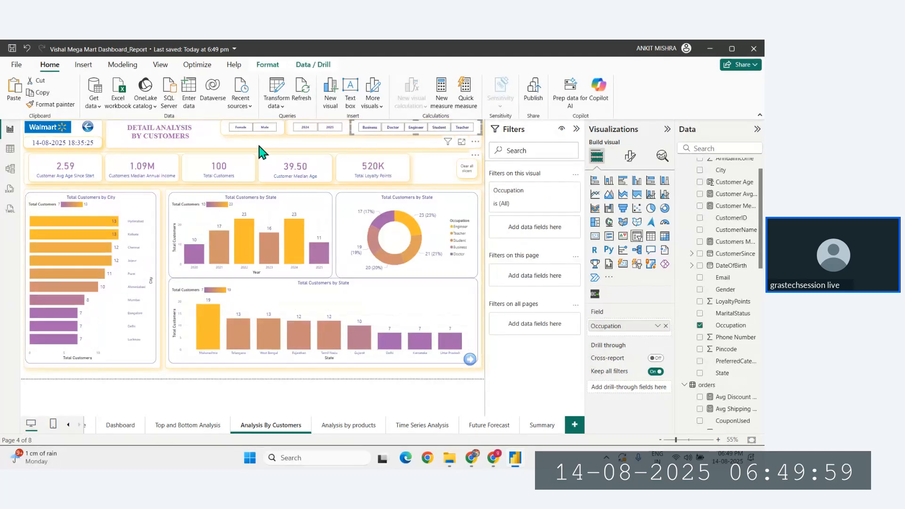
# Remove the OrderDate year field from the year slicer in the header
pyautogui.click(289, 137)
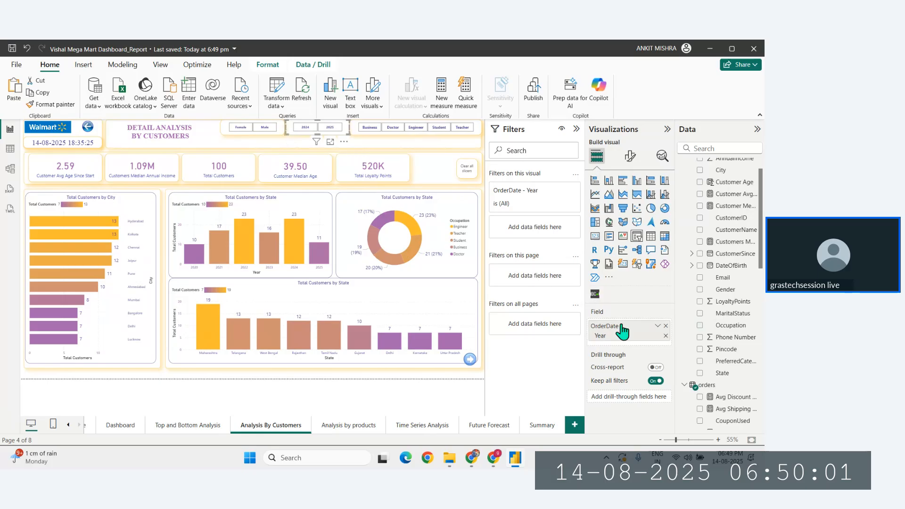
pyautogui.click(665, 326)
# Look through the fields of the customers and orders tables for a suitable replacement slicer field
pyautogui.scroll(2, 727, 189)
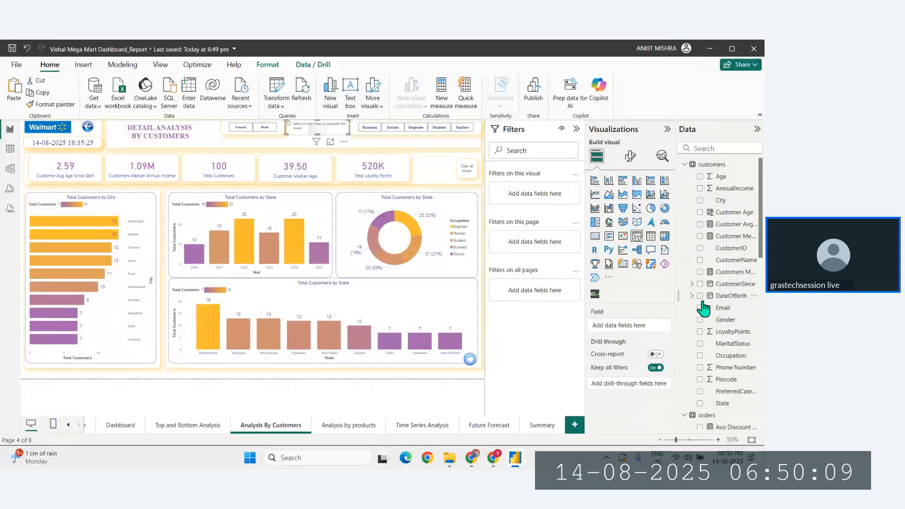
pyautogui.scroll(-3, 731, 318)
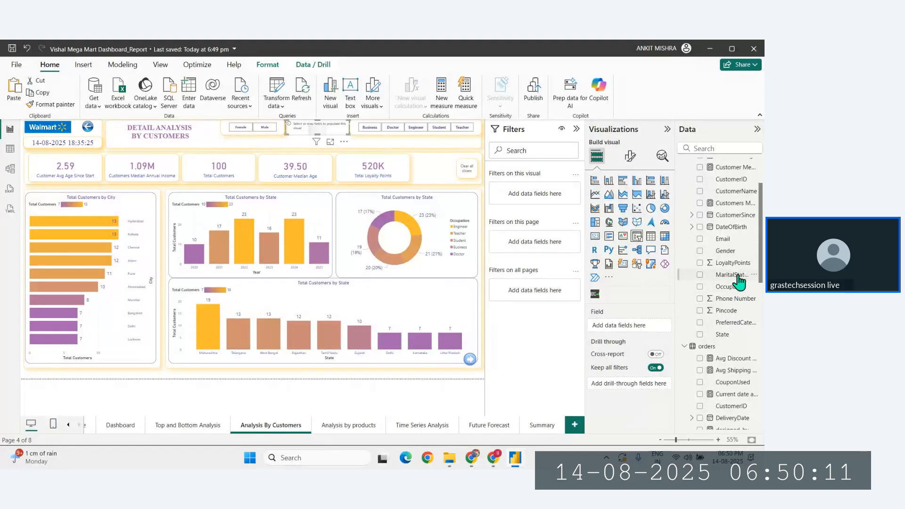
pyautogui.scroll(2, 734, 313)
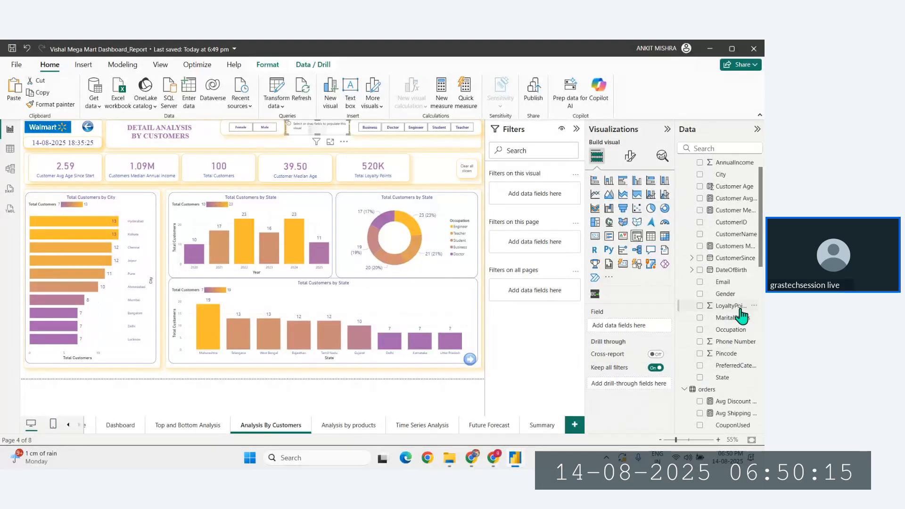
pyautogui.scroll(2, 732, 321)
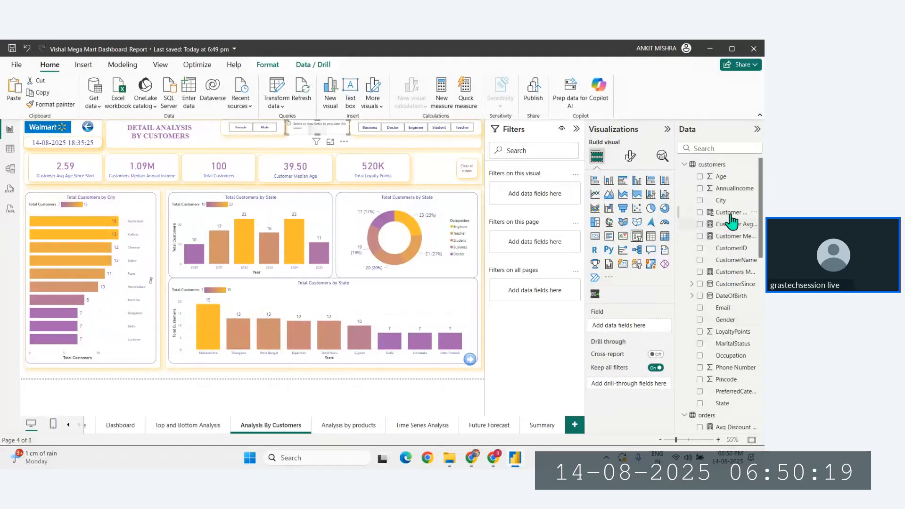
pyautogui.scroll(-3, 729, 265)
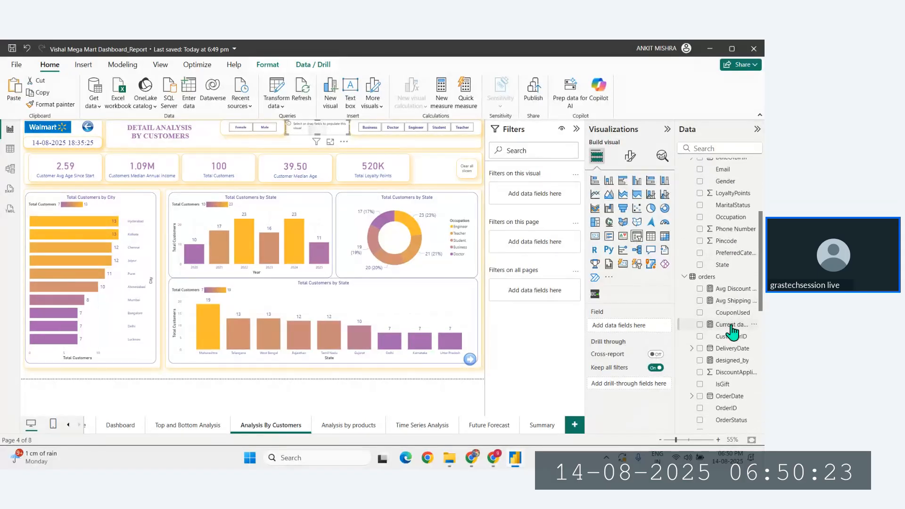
pyautogui.scroll(1, 733, 332)
pyautogui.scroll(-1, 733, 332)
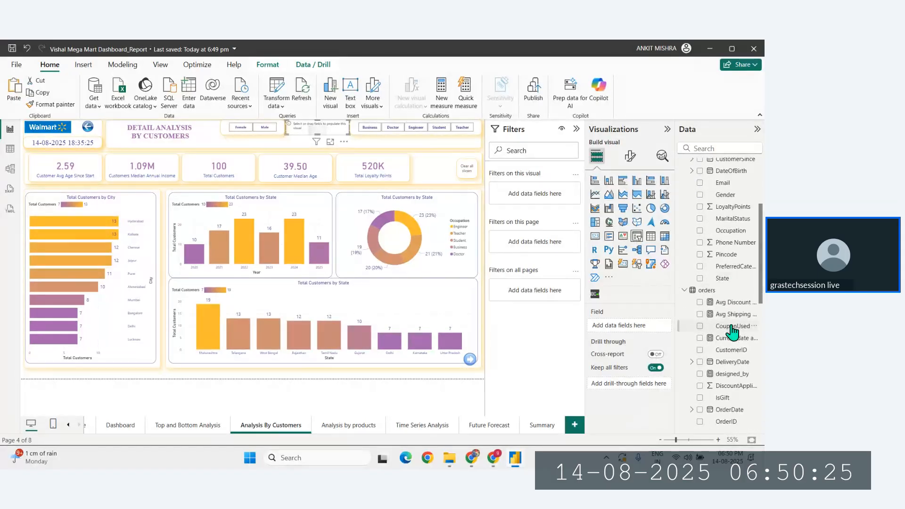
pyautogui.scroll(-1, 733, 332)
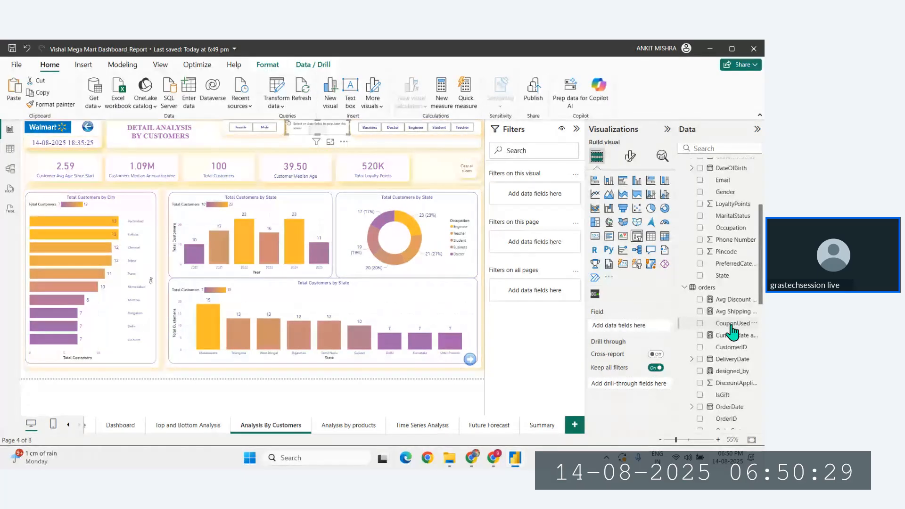
pyautogui.scroll(-1, 732, 332)
pyautogui.scroll(2, 733, 332)
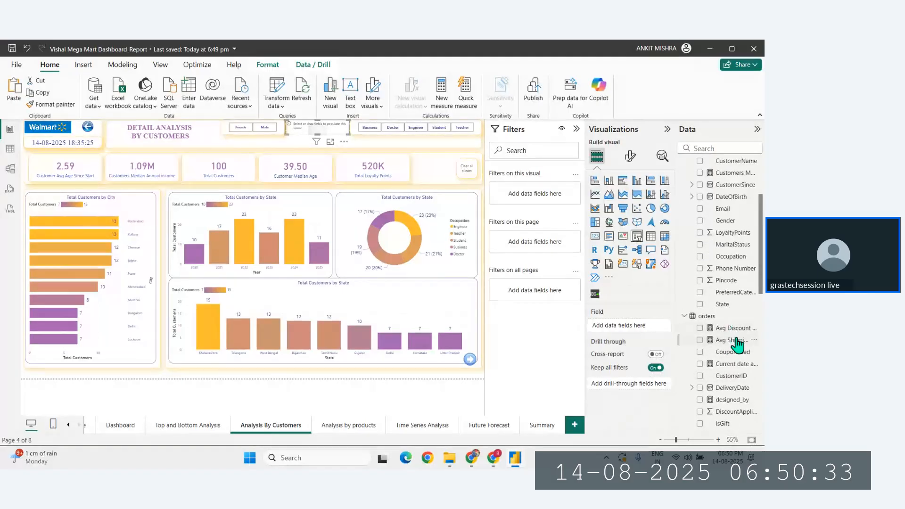
pyautogui.scroll(3, 734, 334)
pyautogui.scroll(2, 737, 297)
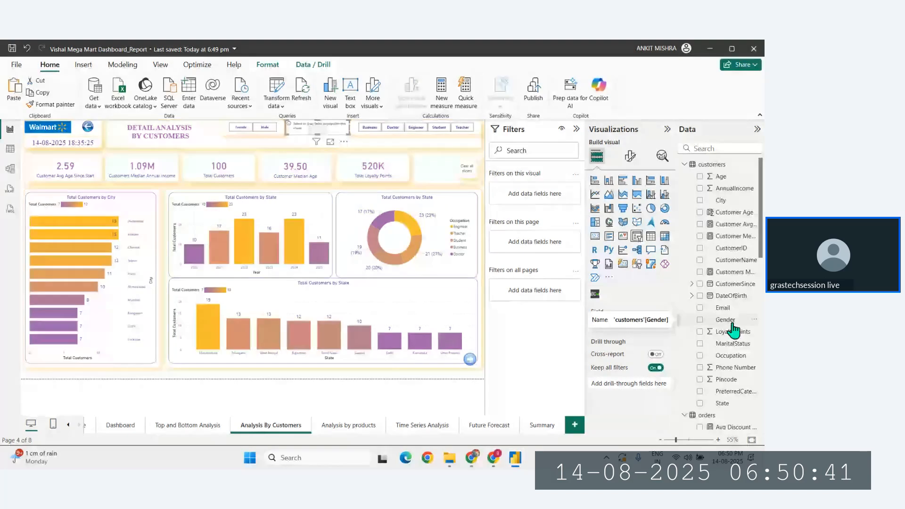
pyautogui.scroll(-1, 733, 349)
pyautogui.scroll(-1, 734, 349)
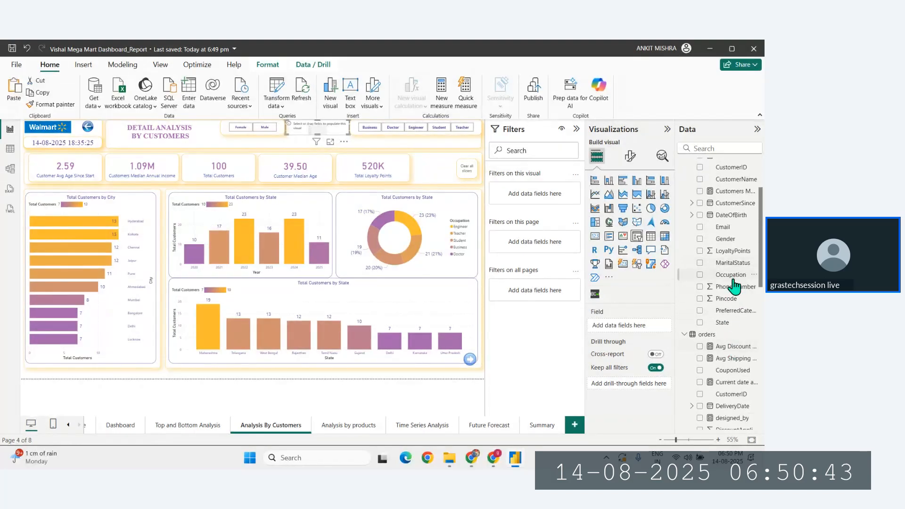
pyautogui.scroll(-2, 738, 329)
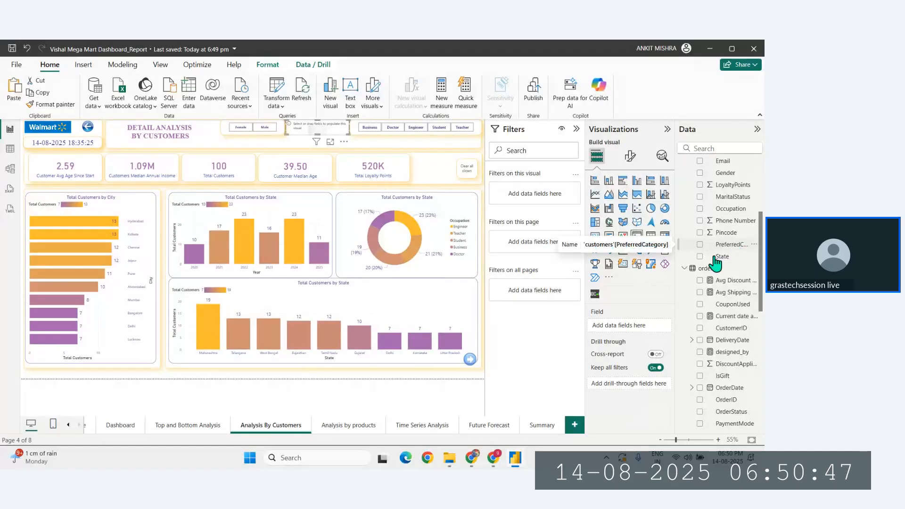
# Replace the Occupation field in the header slicer with the Category field from the products table
pyautogui.click(356, 131)
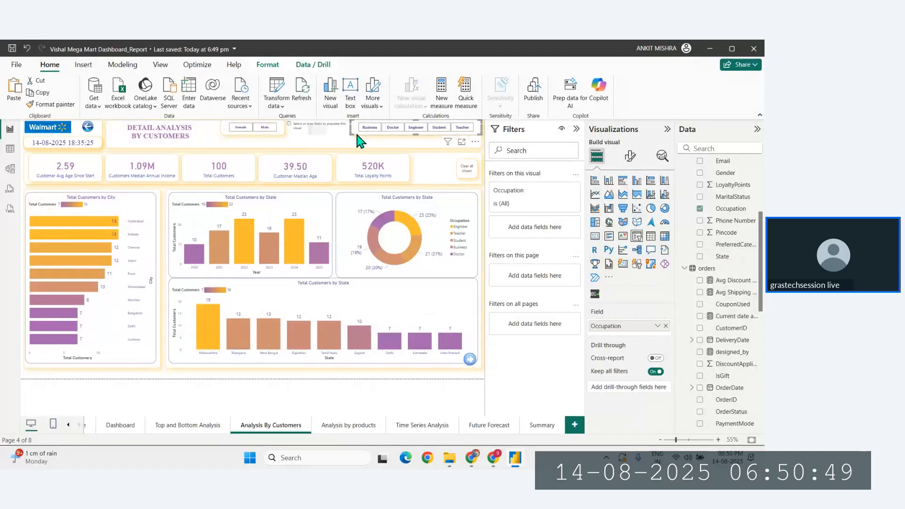
pyautogui.click(665, 325)
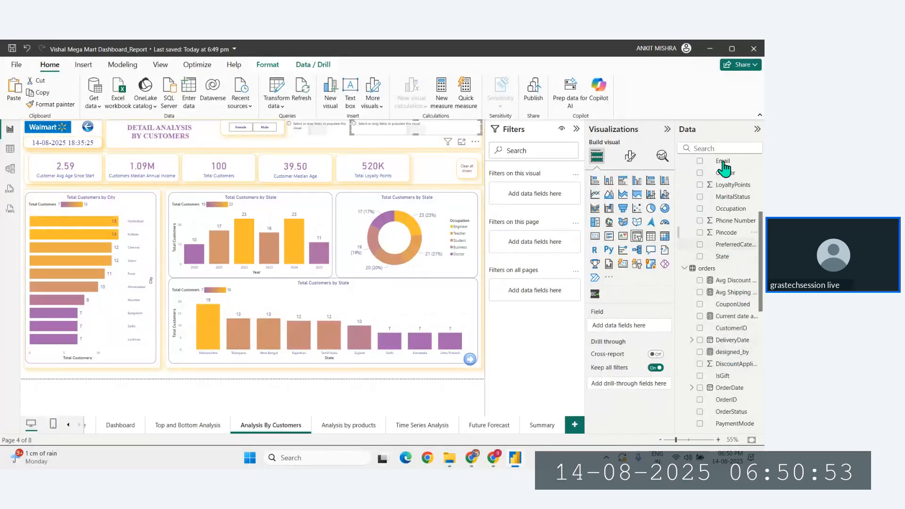
pyautogui.click(713, 149)
pyautogui.write('categ')
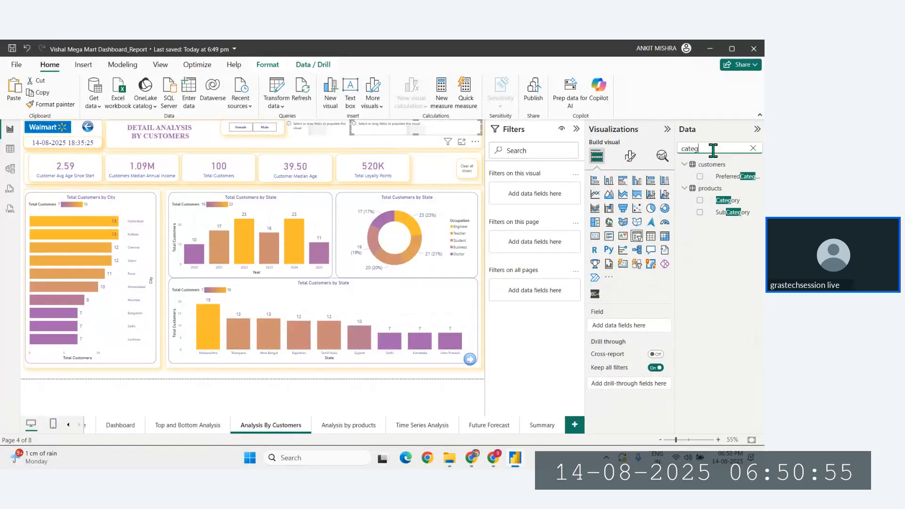
pyautogui.moveTo(727, 200); pyautogui.dragTo(636, 326)
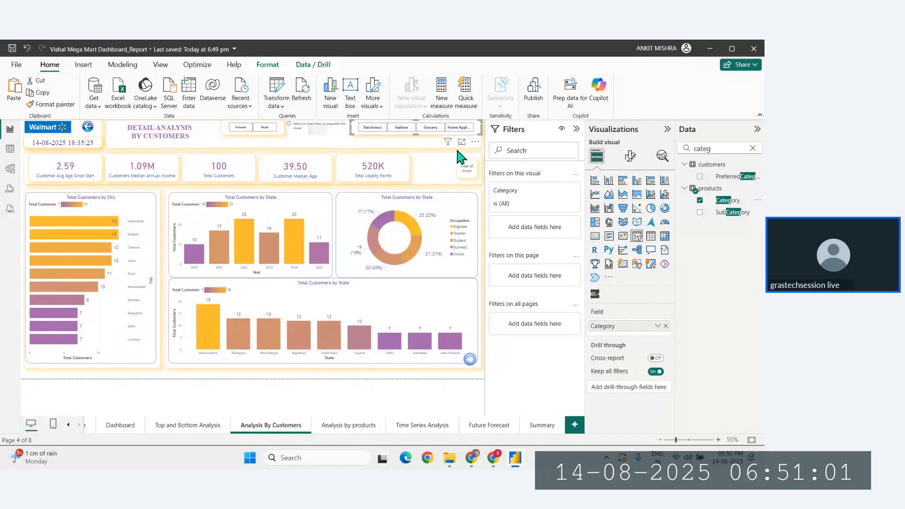
# Add the ReviewGiven field from the orders table to the empty header slicer
pyautogui.click(323, 129)
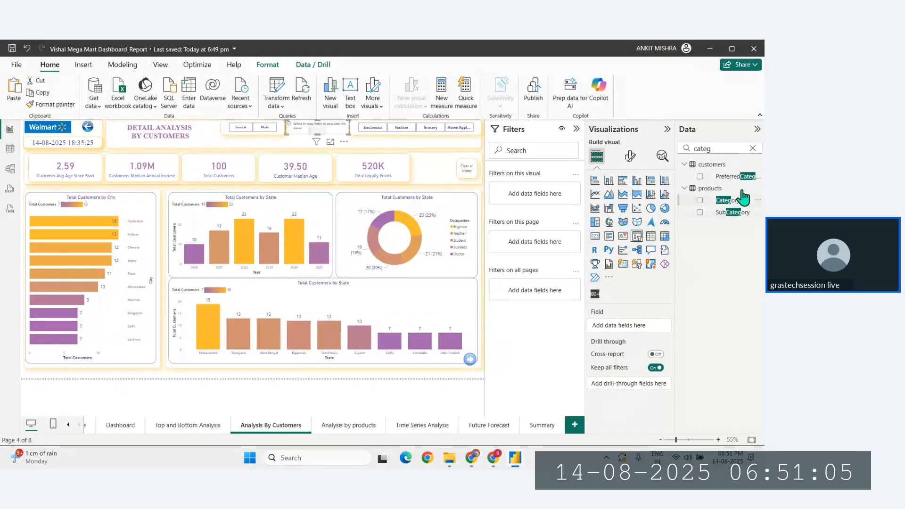
pyautogui.click(753, 148)
pyautogui.scroll(-5, 724, 356)
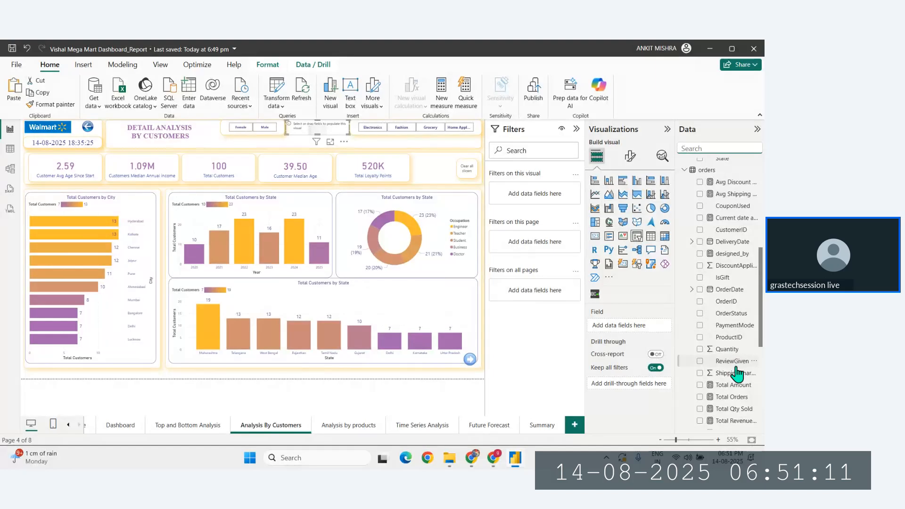
pyautogui.scroll(-1, 738, 370)
pyautogui.scroll(-3, 738, 374)
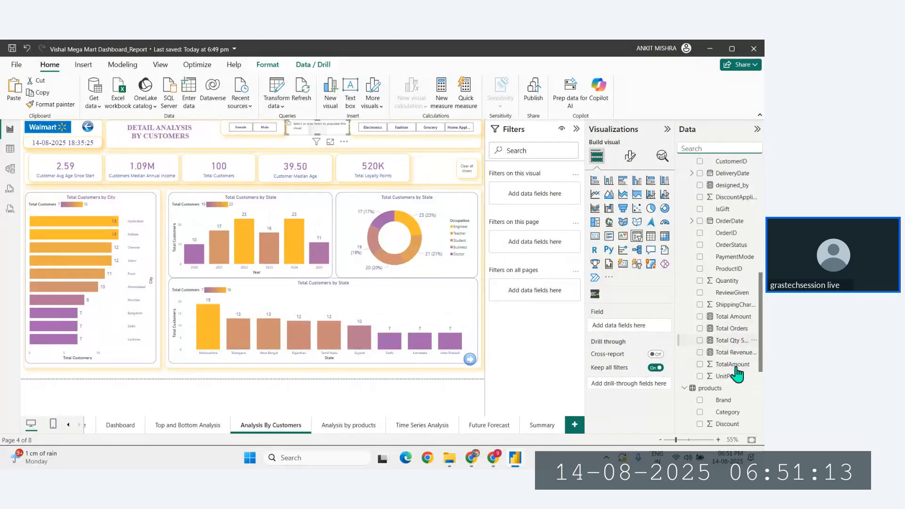
pyautogui.scroll(-2, 734, 364)
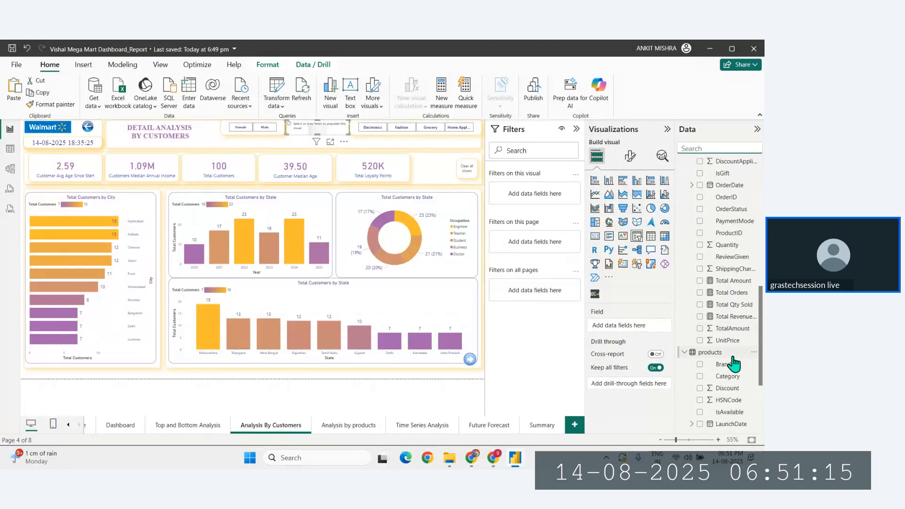
pyautogui.scroll(3, 733, 346)
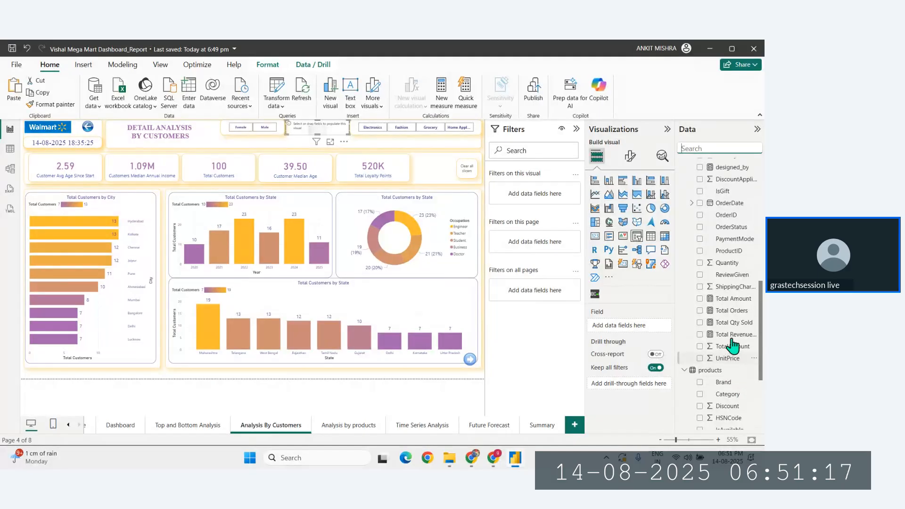
pyautogui.moveTo(733, 328); pyautogui.dragTo(631, 336)
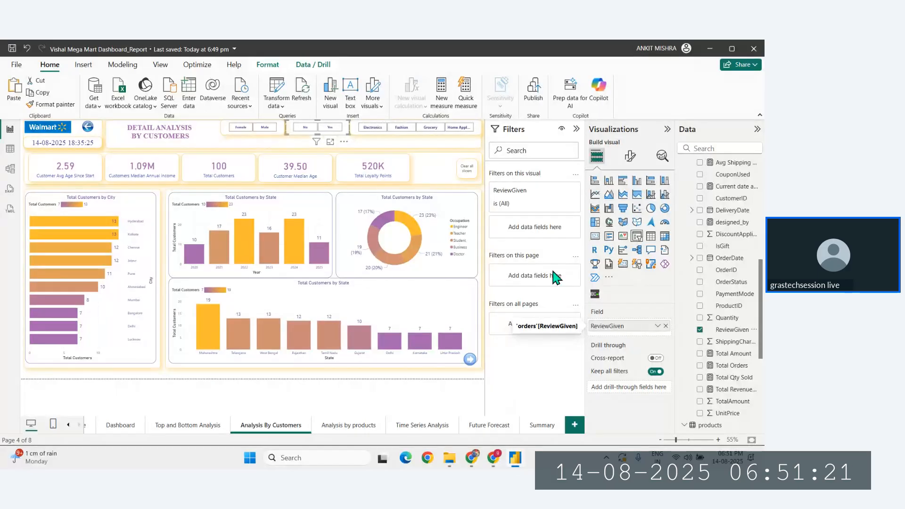
# Check whether the No and Yes options of the ReviewGiven slicer filter the customer cards and charts
pyautogui.click(21, 184)
pyautogui.click(304, 130)
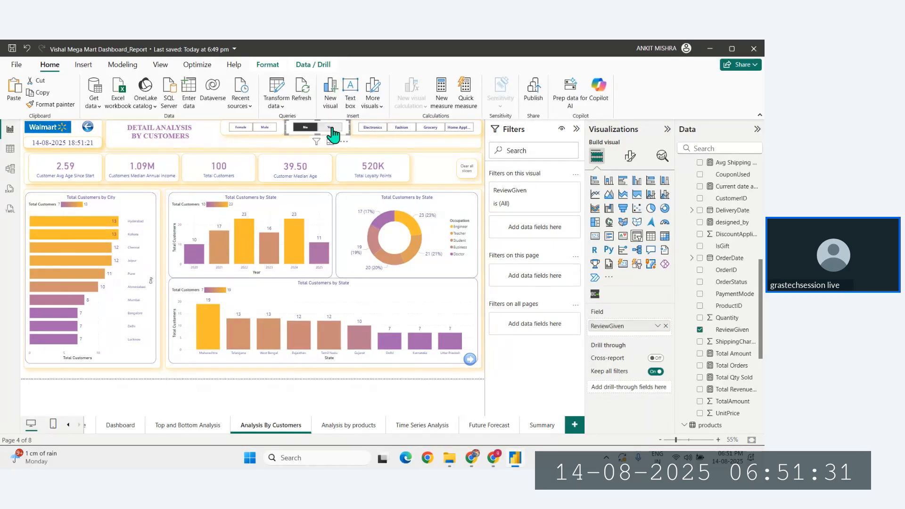
pyautogui.click(309, 129)
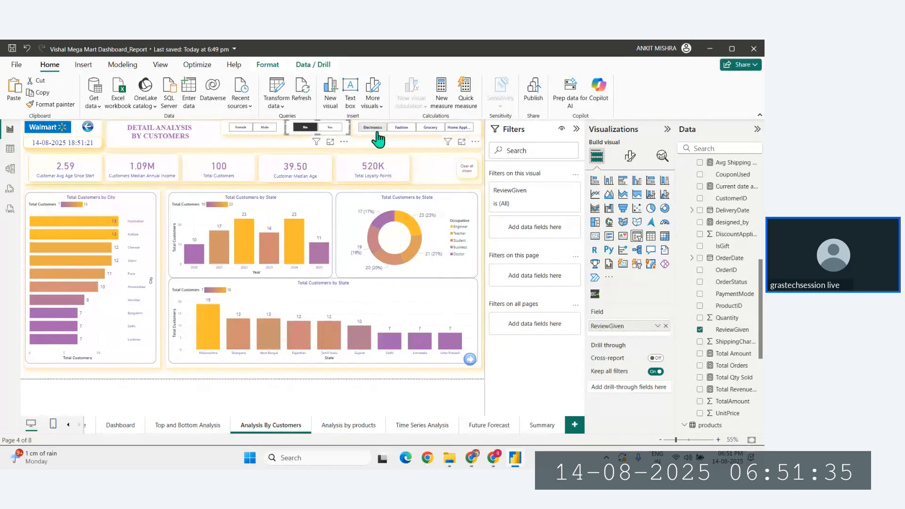
pyautogui.scroll(3, 713, 304)
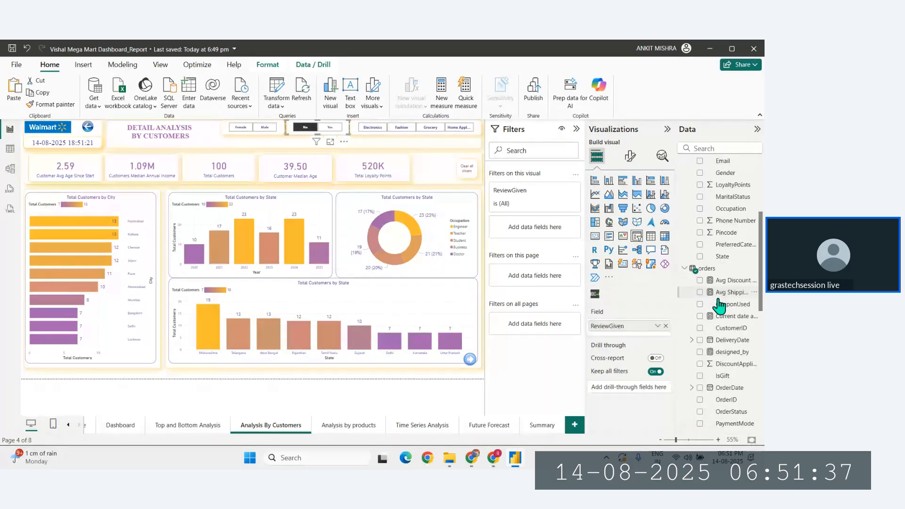
pyautogui.scroll(-3, 719, 305)
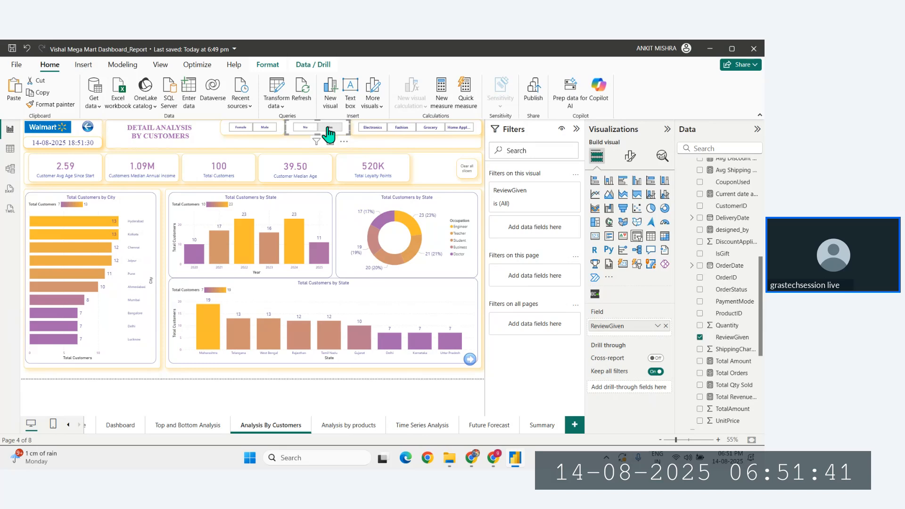
# Set the cross-filter direction of the orders–customers relationship on CustomerID to Both in the data model
pyautogui.click(10, 168)
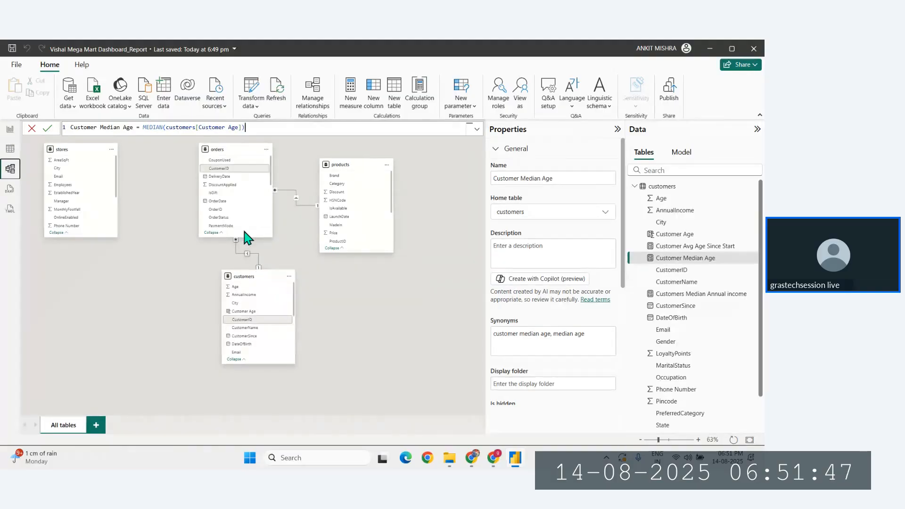
pyautogui.click(250, 256)
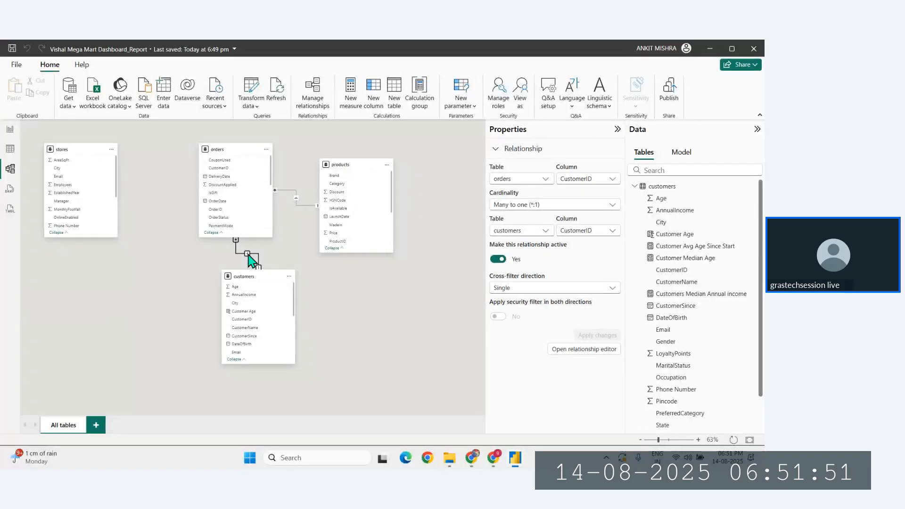
pyautogui.doubleClick(249, 255)
pyautogui.click(398, 306)
pyautogui.click(409, 331)
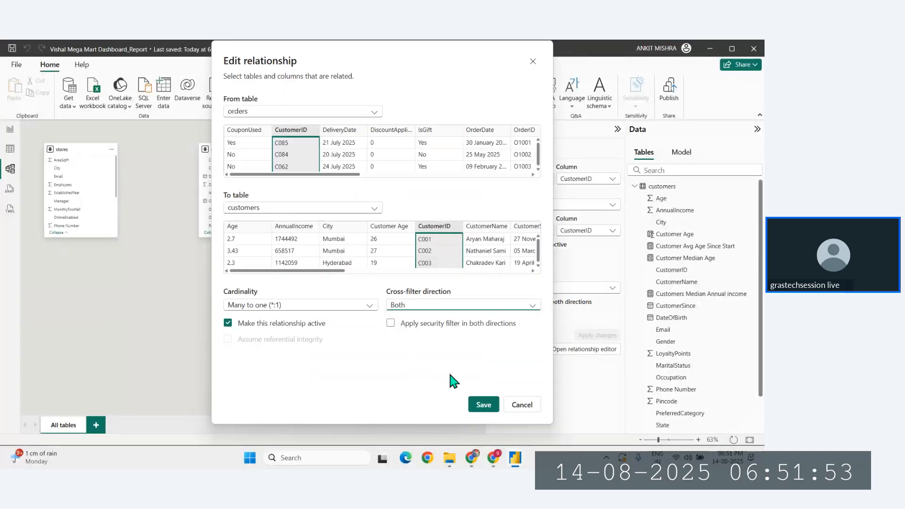
pyautogui.click(478, 402)
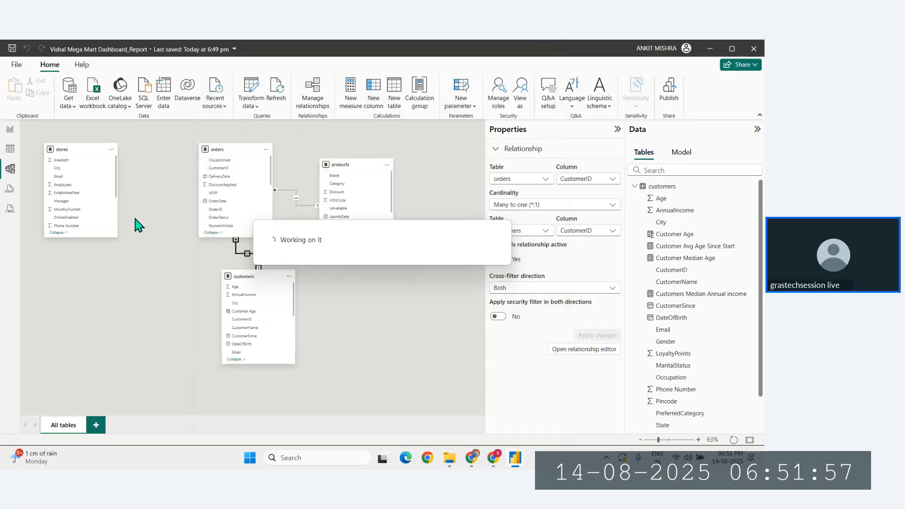
# Set the cross-filter direction of the orders–products relationship on ProductID to Both
pyautogui.click(296, 200)
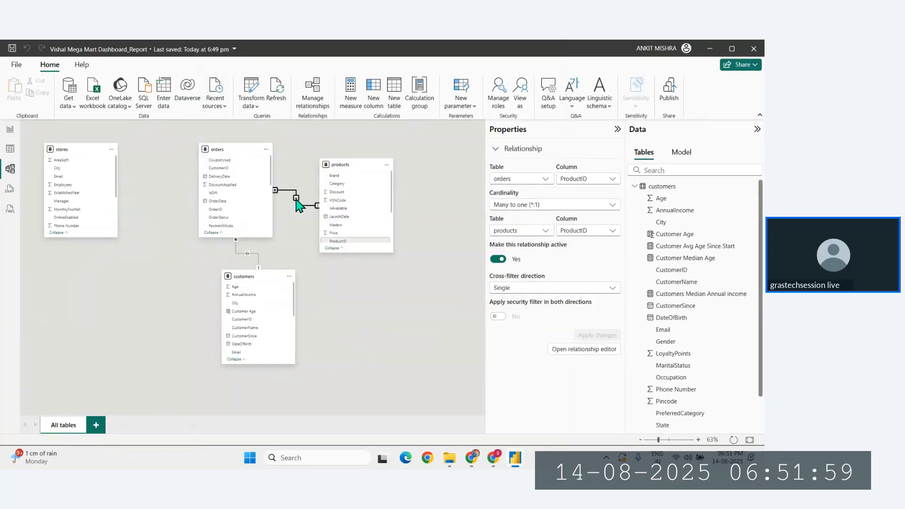
pyautogui.doubleClick(296, 200)
pyautogui.click(413, 307)
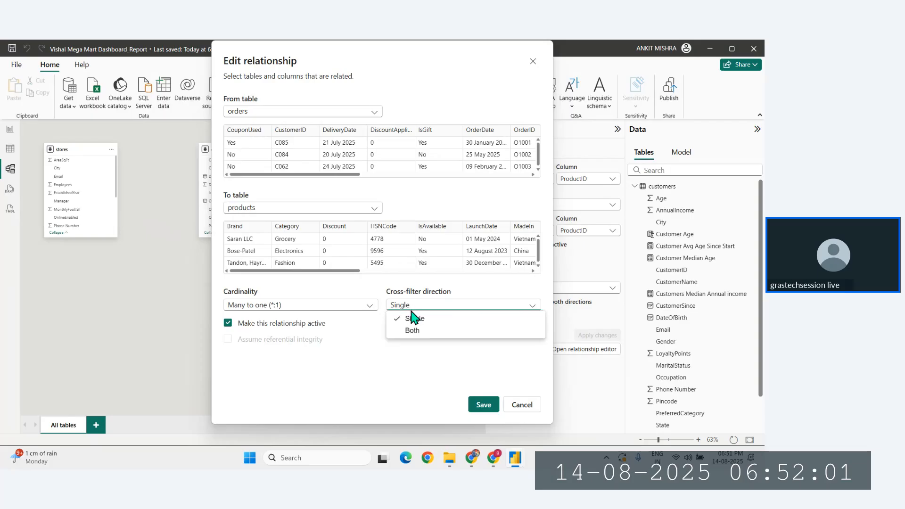
pyautogui.click(403, 333)
pyautogui.click(484, 405)
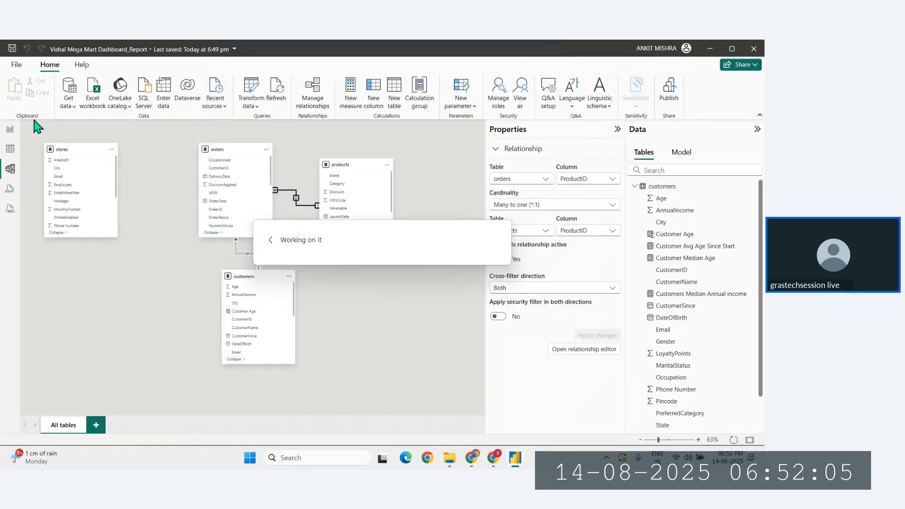
# Return to the report page, test the ReviewGiven slicer with No and Yes, and clear its selection
pyautogui.click(10, 129)
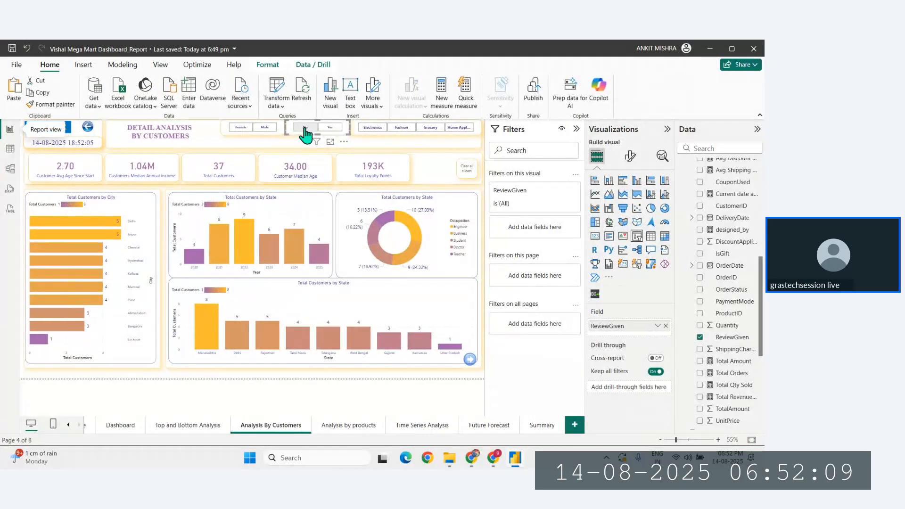
pyautogui.click(328, 128)
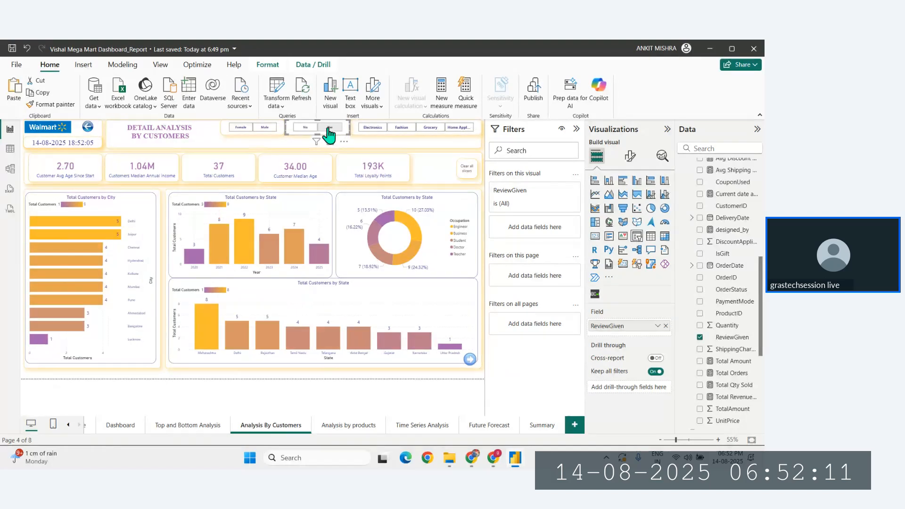
pyautogui.click(307, 128)
pyautogui.click(329, 128)
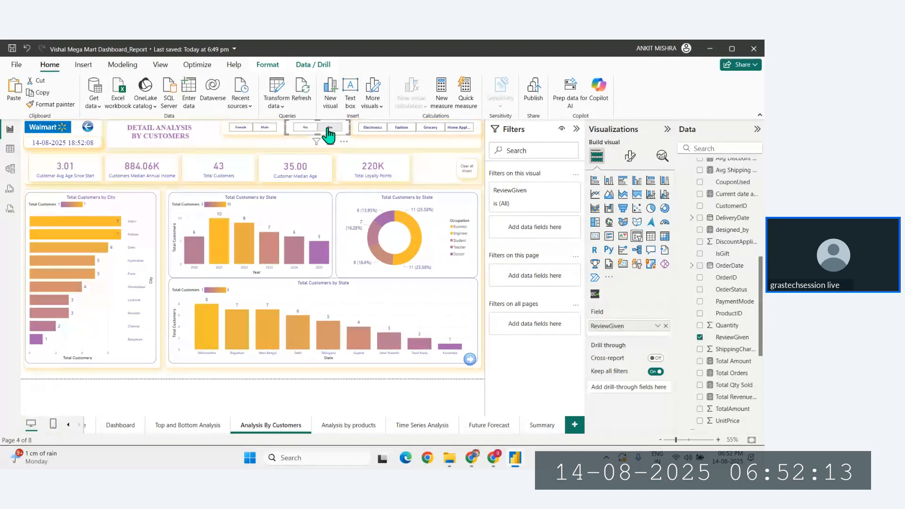
pyautogui.click(328, 130)
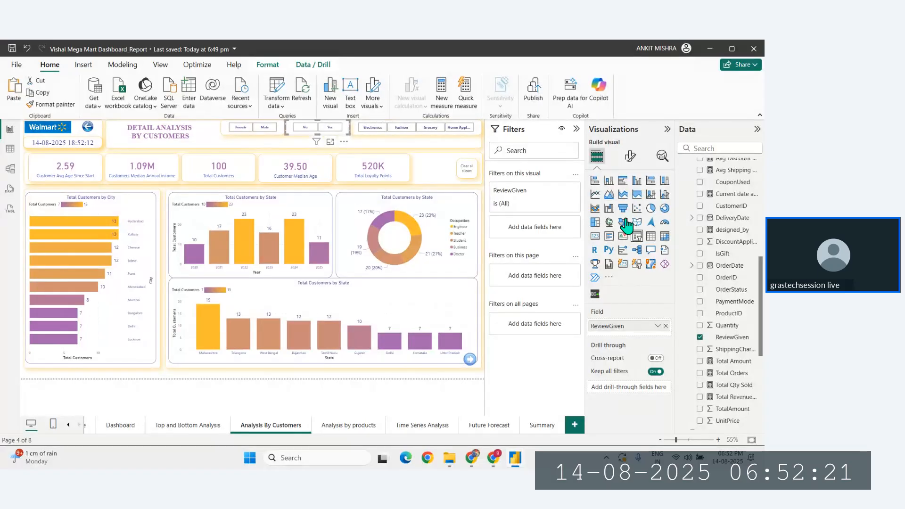
# Make the ReviewGiven slicer slightly taller and check its header text and background format settings
pyautogui.click(630, 156)
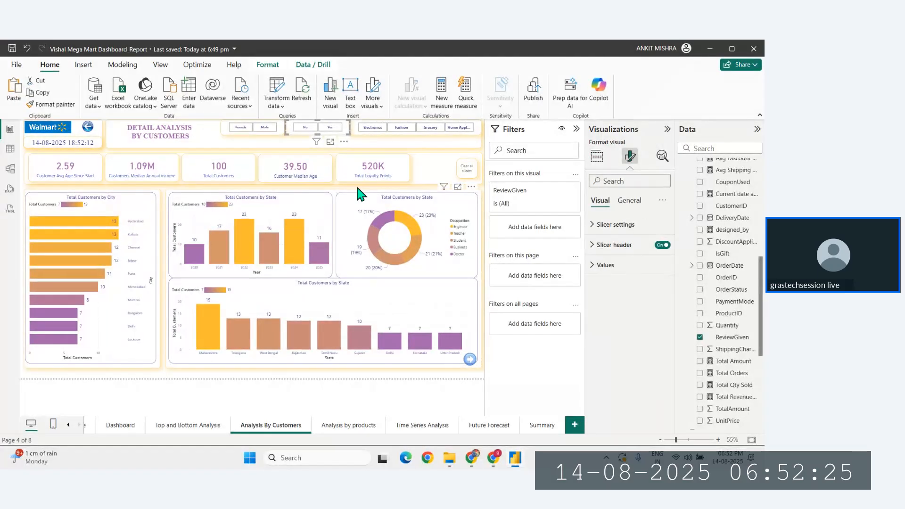
pyautogui.moveTo(319, 132)
pyautogui.mouseDown()
pyautogui.moveTo(323, 150)
pyautogui.moveTo(322, 141)
pyautogui.mouseUp()
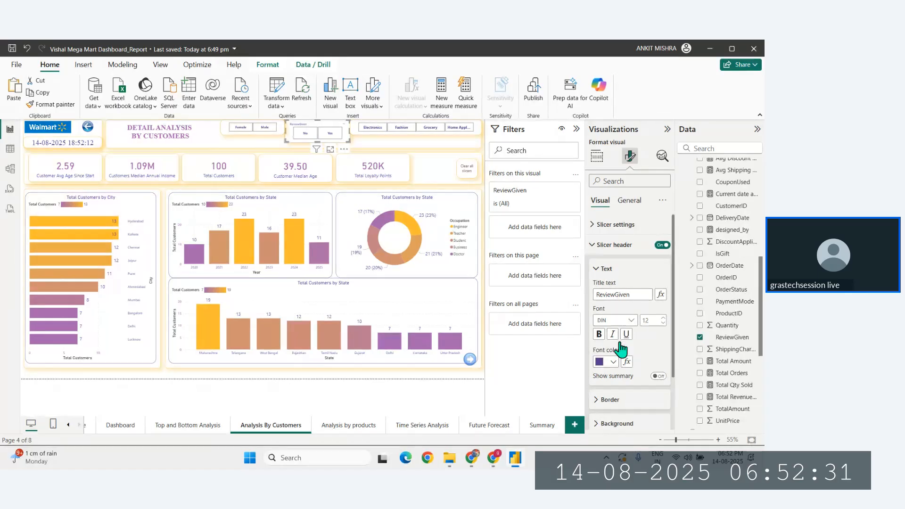
pyautogui.scroll(-2, 620, 400)
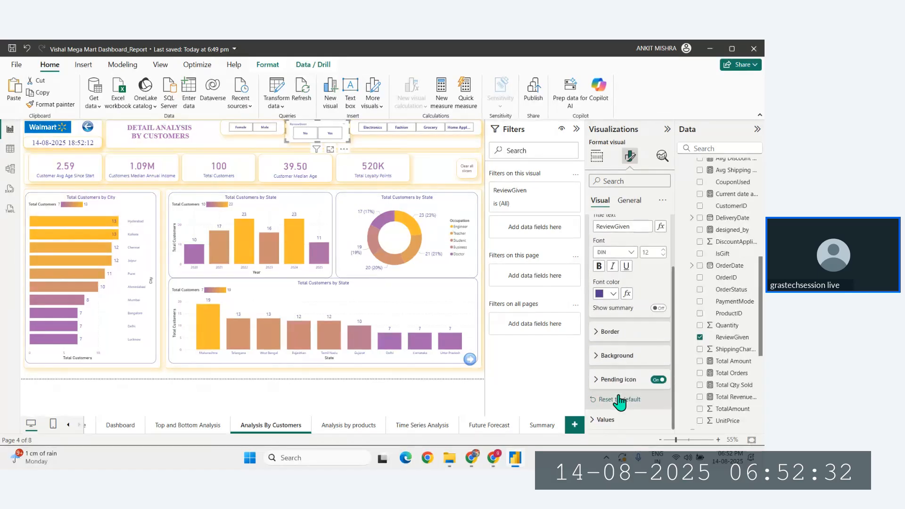
pyautogui.click(602, 356)
pyautogui.click(601, 356)
pyautogui.scroll(3, 644, 324)
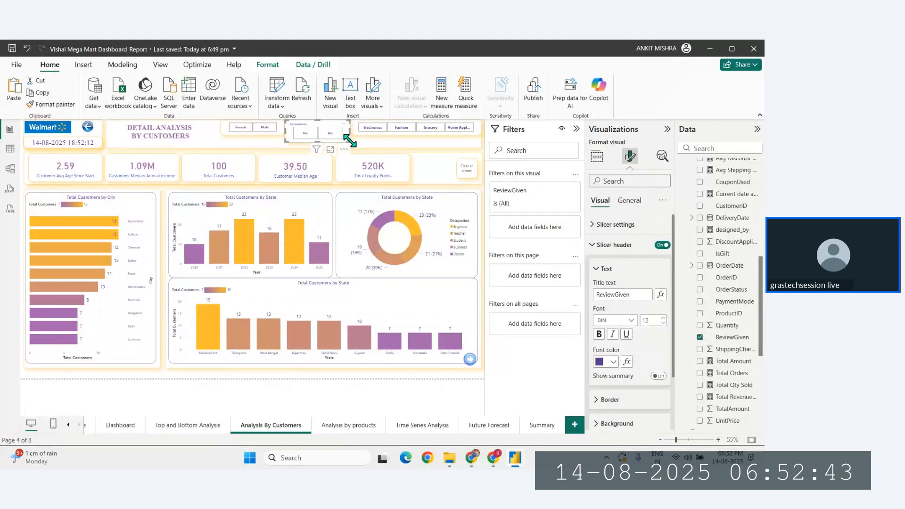
pyautogui.moveTo(349, 142)
pyautogui.mouseDown()
pyautogui.moveTo(319, 148)
pyautogui.moveTo(352, 149)
pyautogui.mouseUp()
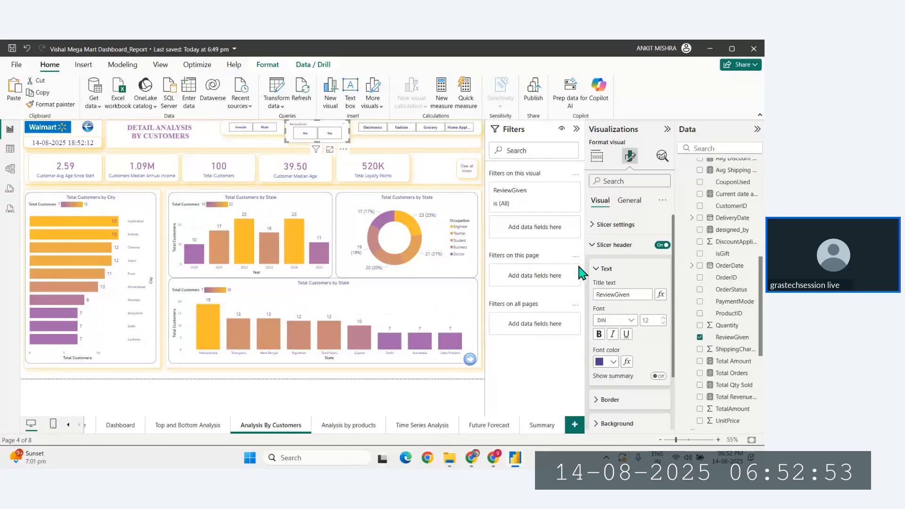
# Switch the ReviewGiven slicer to the Vertical list style and make it tall enough for both options
pyautogui.click(599, 234)
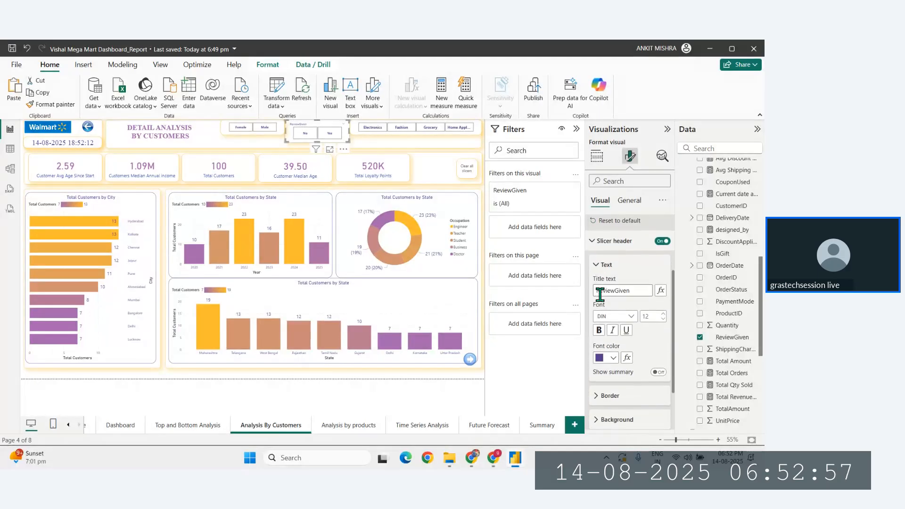
pyautogui.click(604, 276)
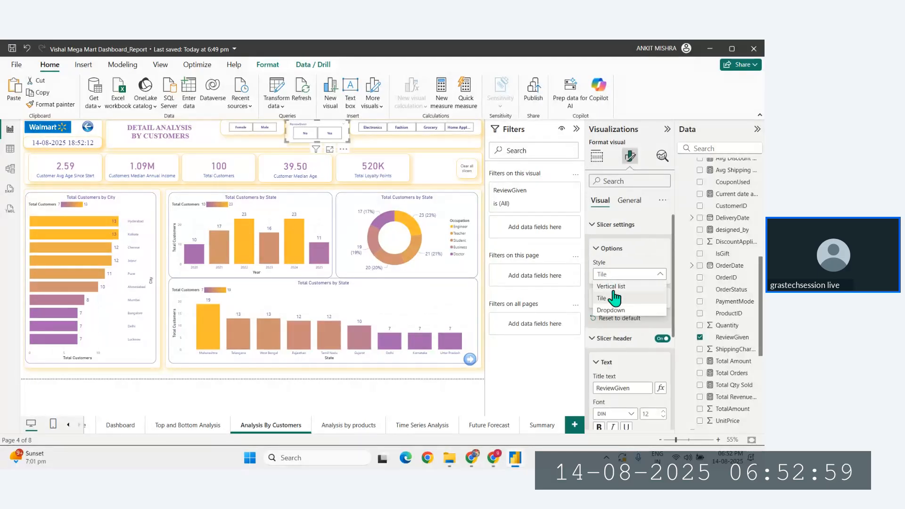
pyautogui.click(613, 298)
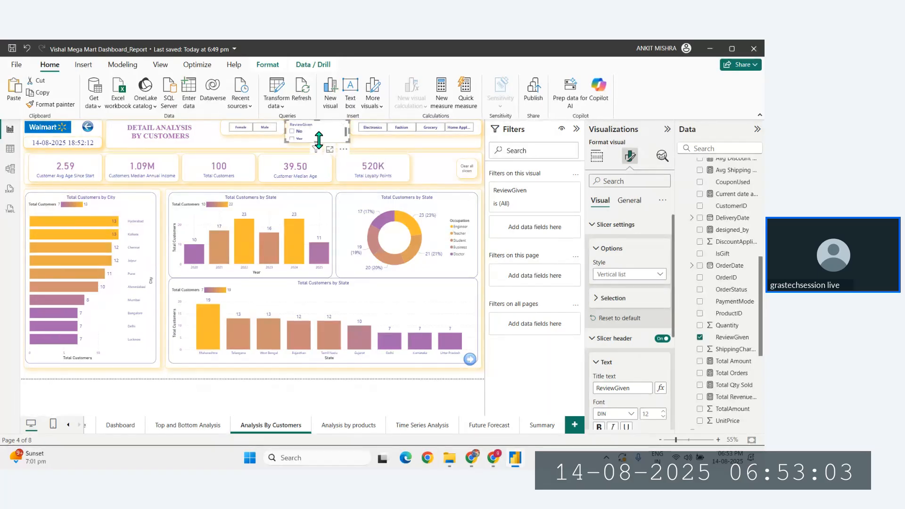
pyautogui.moveTo(319, 140); pyautogui.dragTo(323, 153)
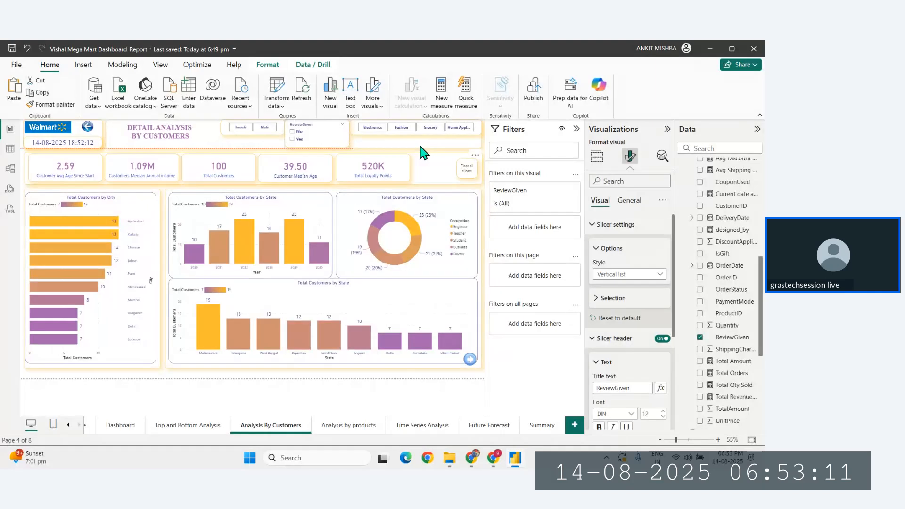
# Place the category slicer beside the gender slicer, put the ReviewGiven slicer at the right end of the page header, and clear its selection
pyautogui.moveTo(343, 155); pyautogui.dragTo(431, 189)
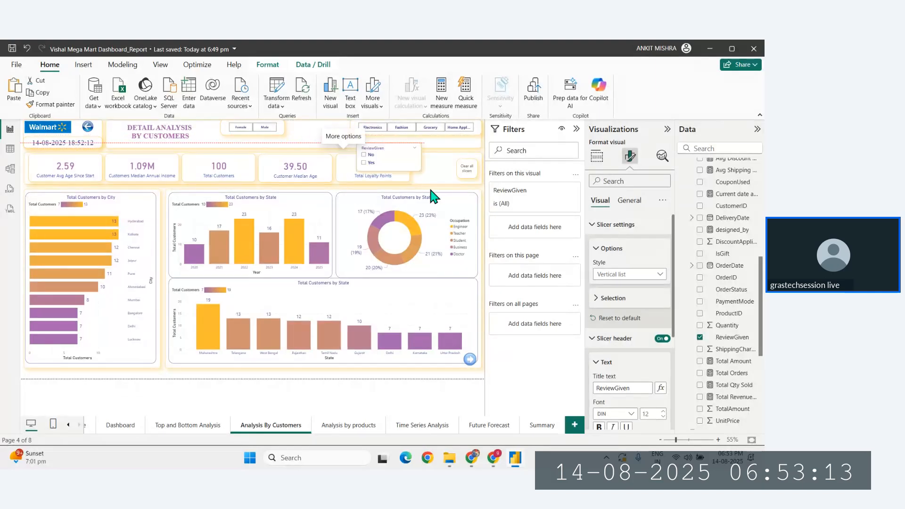
pyautogui.moveTo(422, 133); pyautogui.dragTo(360, 137)
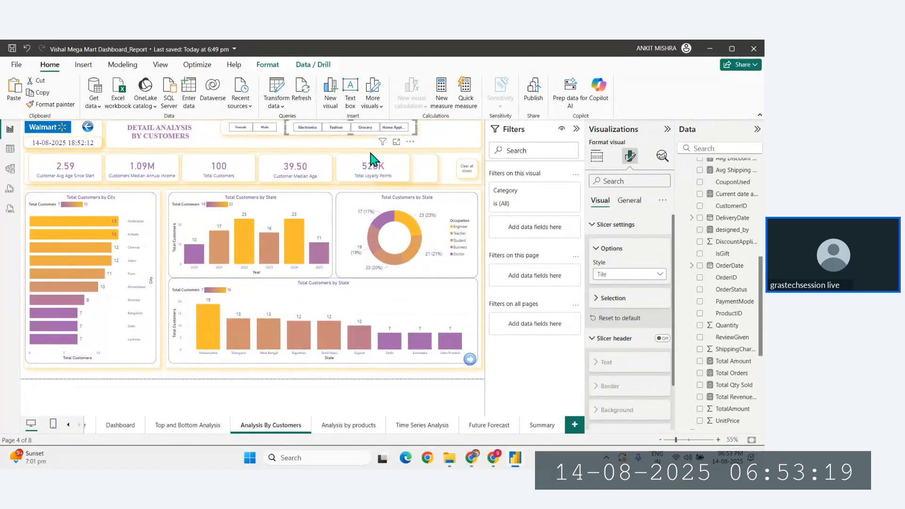
pyautogui.click(440, 159)
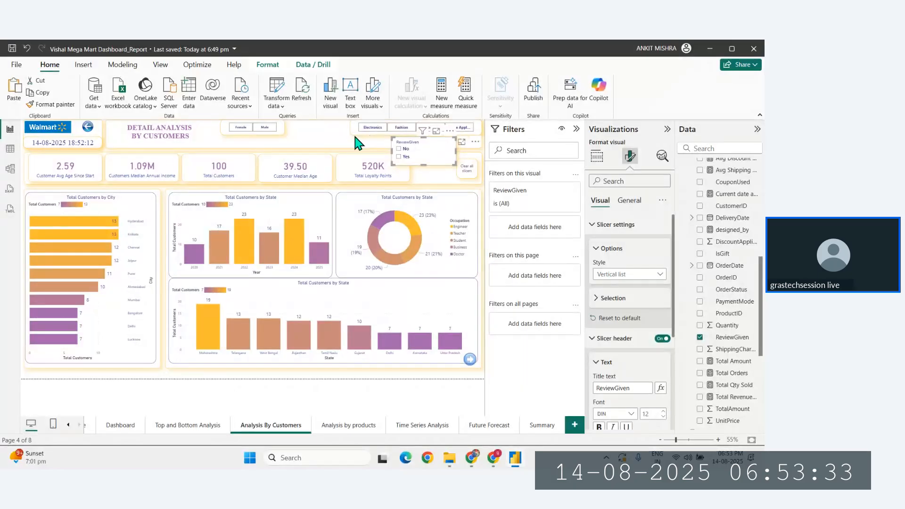
pyautogui.moveTo(355, 135); pyautogui.dragTo(302, 134)
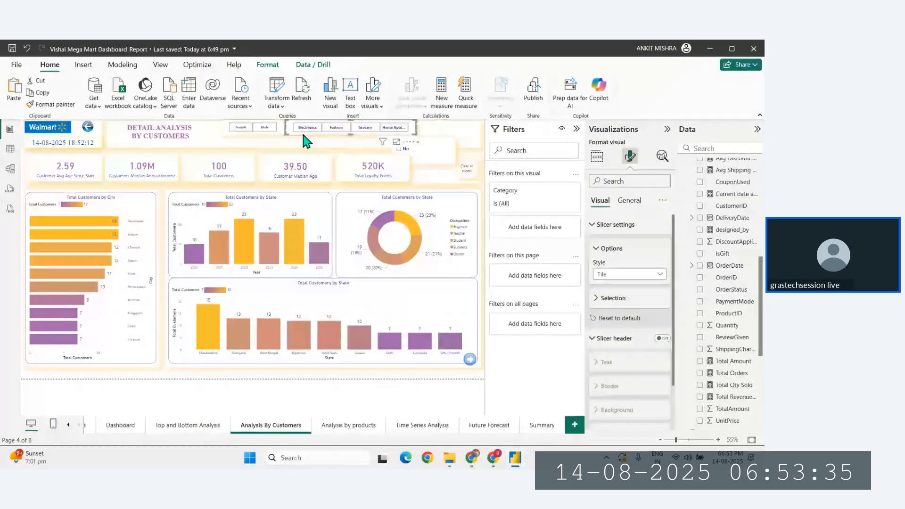
pyautogui.click(427, 145)
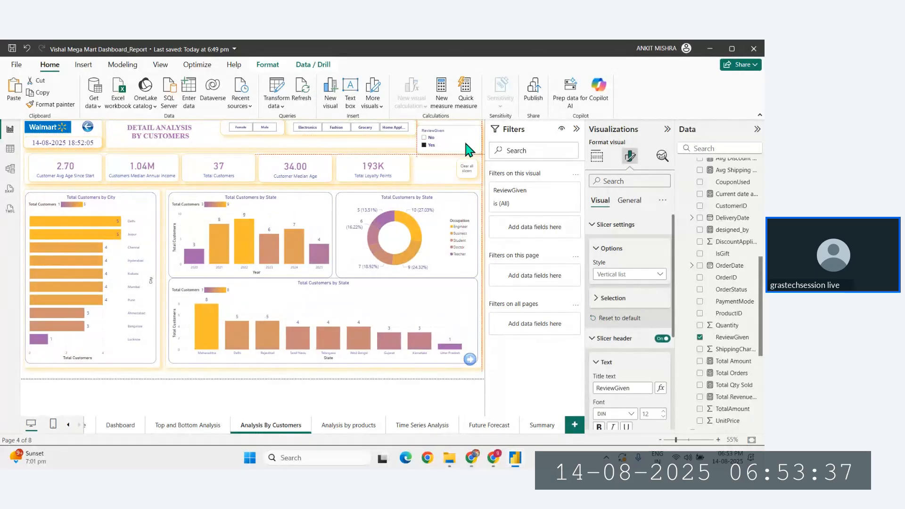
pyautogui.moveTo(469, 150)
pyautogui.mouseDown()
pyautogui.moveTo(473, 141)
pyautogui.moveTo(458, 141)
pyautogui.mouseUp()
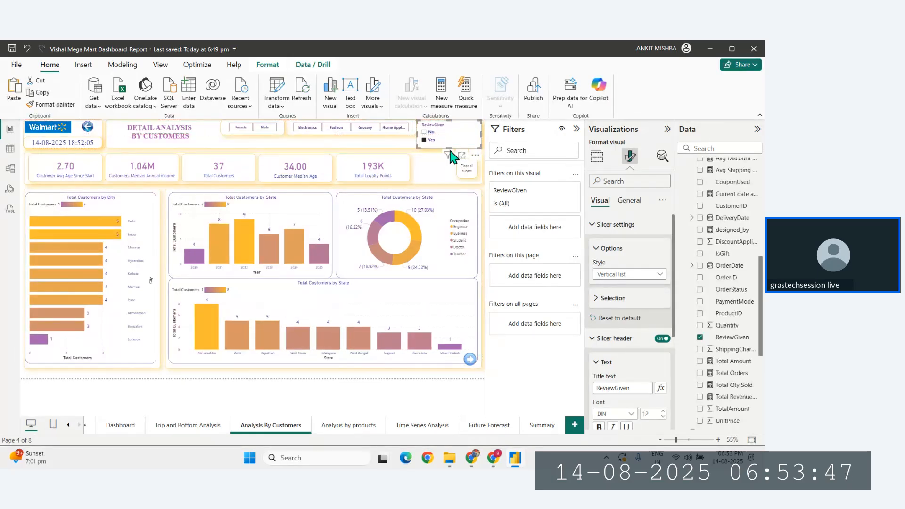
pyautogui.click(426, 140)
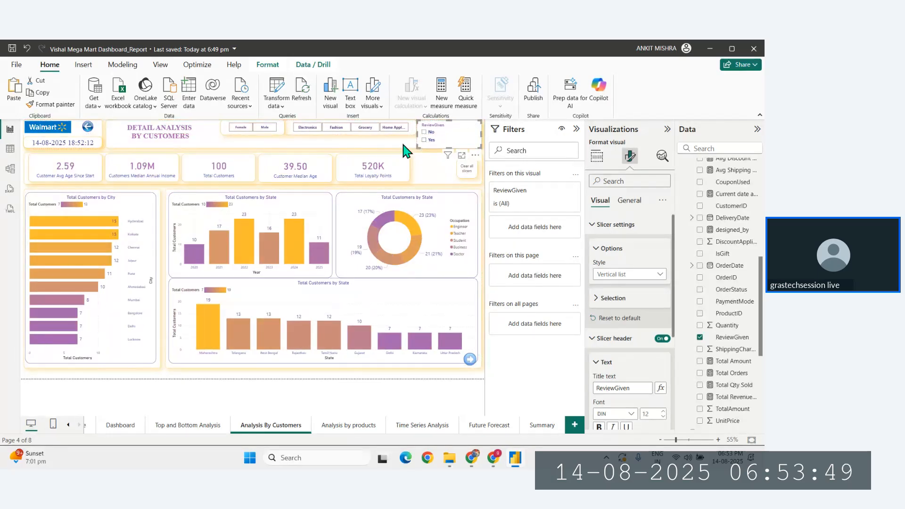
pyautogui.click(25, 189)
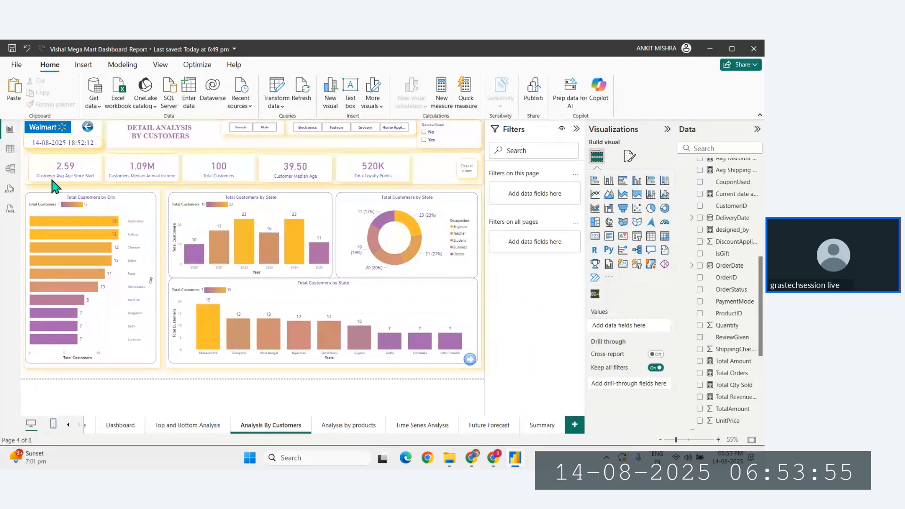
# Check how the cards and charts respond to the ReviewGiven slicer's No and Yes options, and return to the unfiltered report page
pyautogui.click(425, 134)
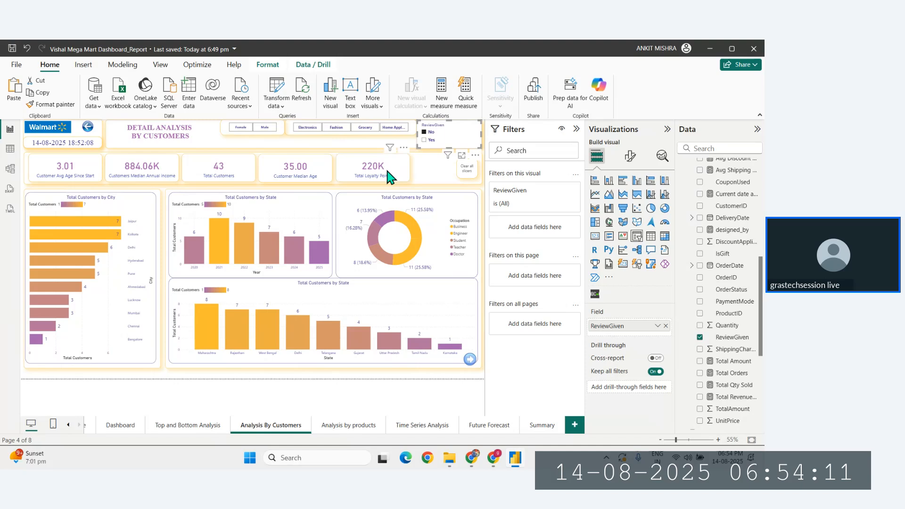
pyautogui.moveTo(416, 246)
pyautogui.click(428, 133)
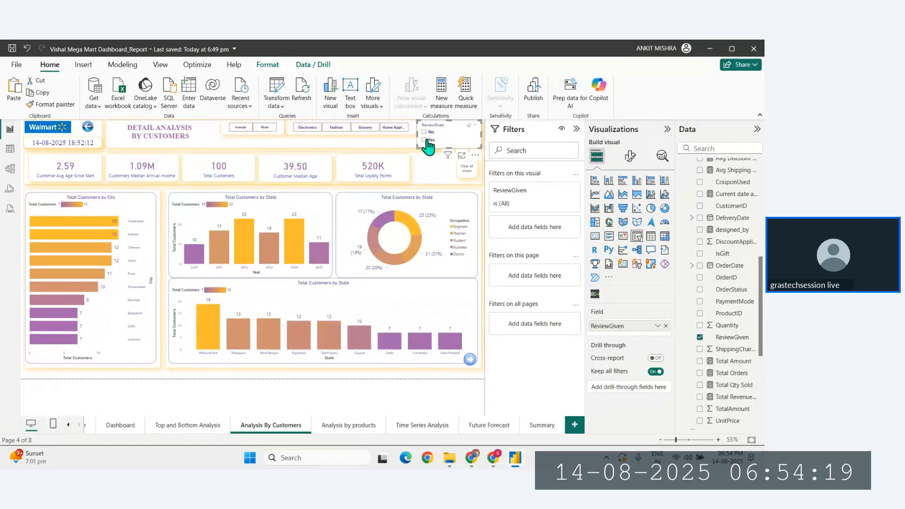
pyautogui.click(22, 190)
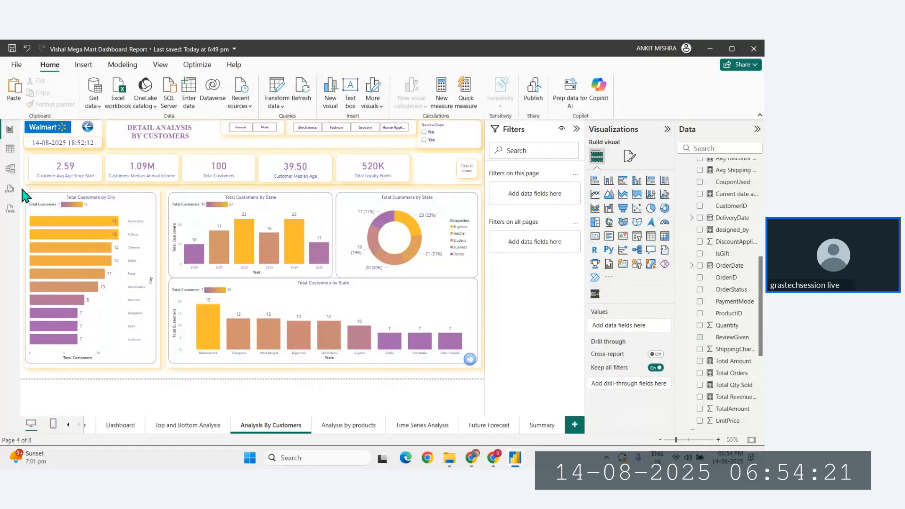
pyautogui.click(426, 140)
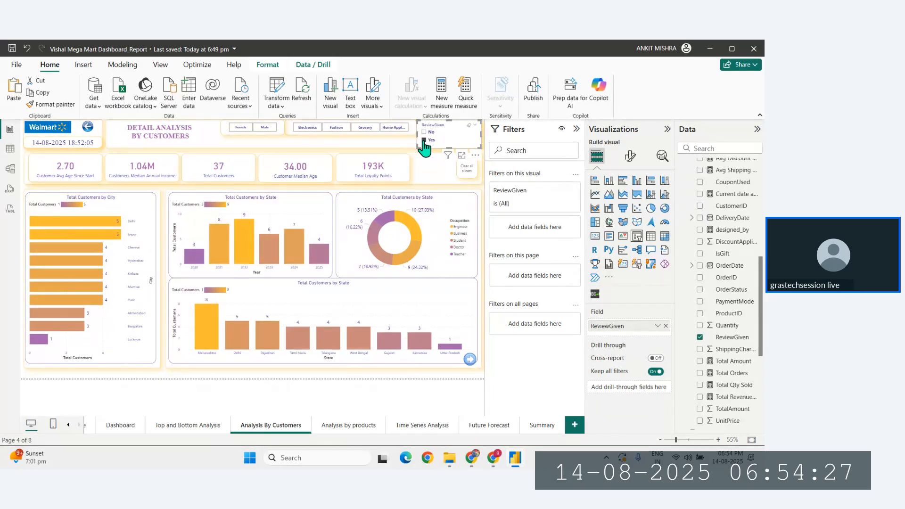
pyautogui.click(12, 210)
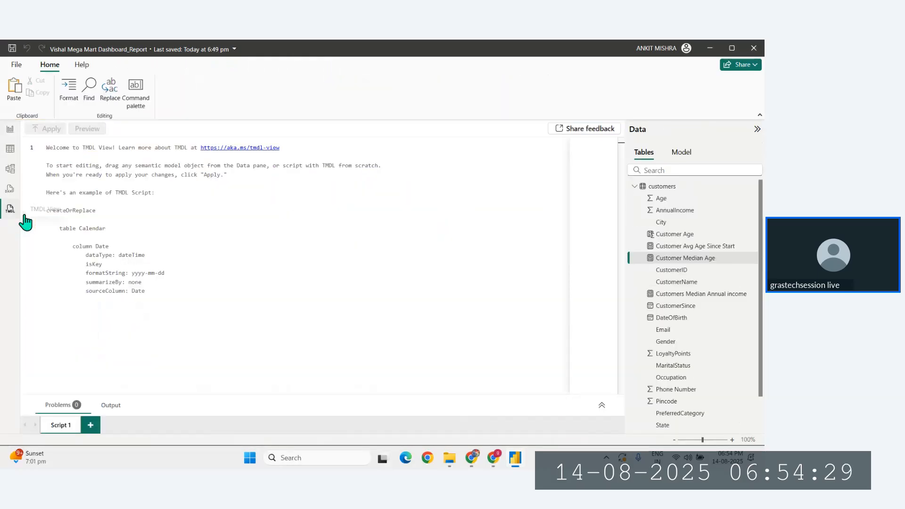
pyautogui.click(10, 129)
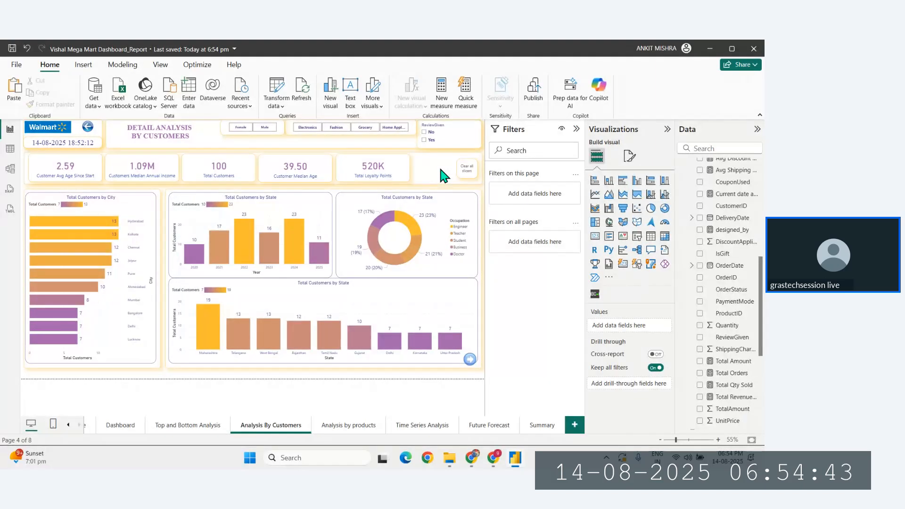
# Review the Top and Bottom Analysis, Dashboard and Index pages of the report, and return to the Analysis By Customers page
pyautogui.click(198, 426)
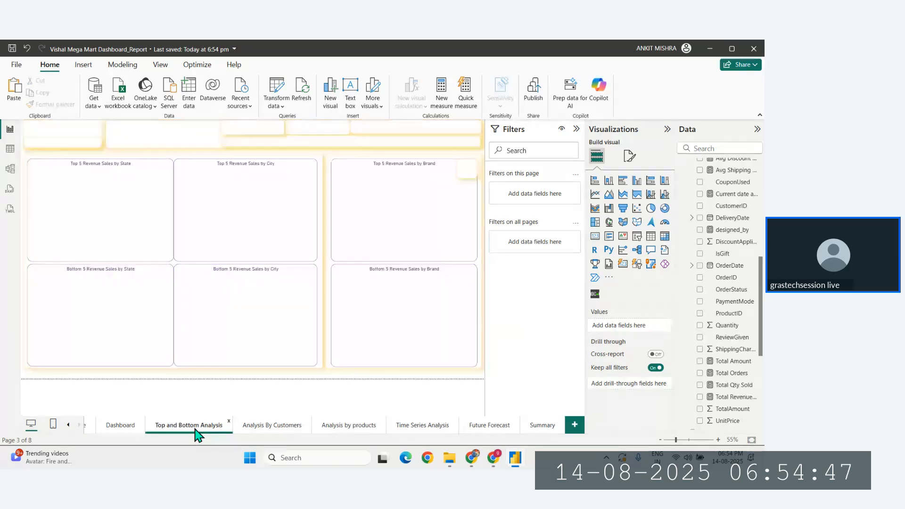
pyautogui.click(122, 426)
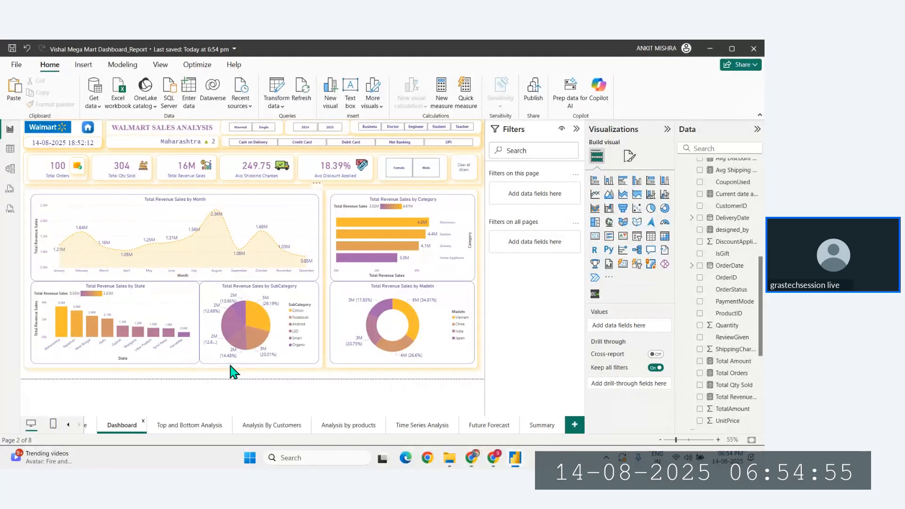
pyautogui.click(195, 426)
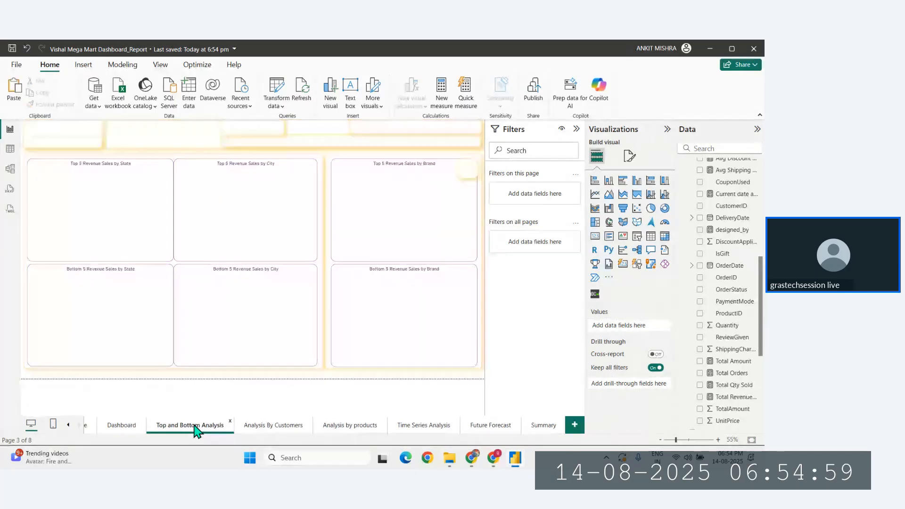
pyautogui.click(259, 426)
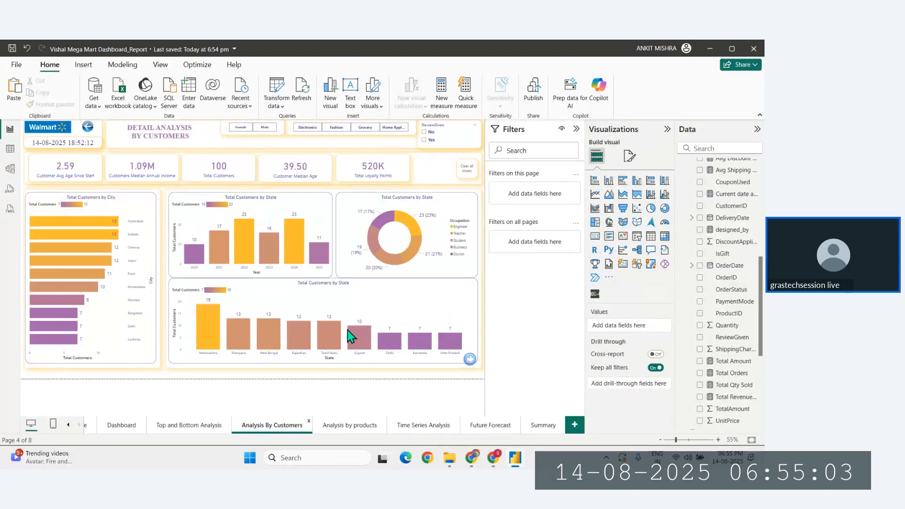
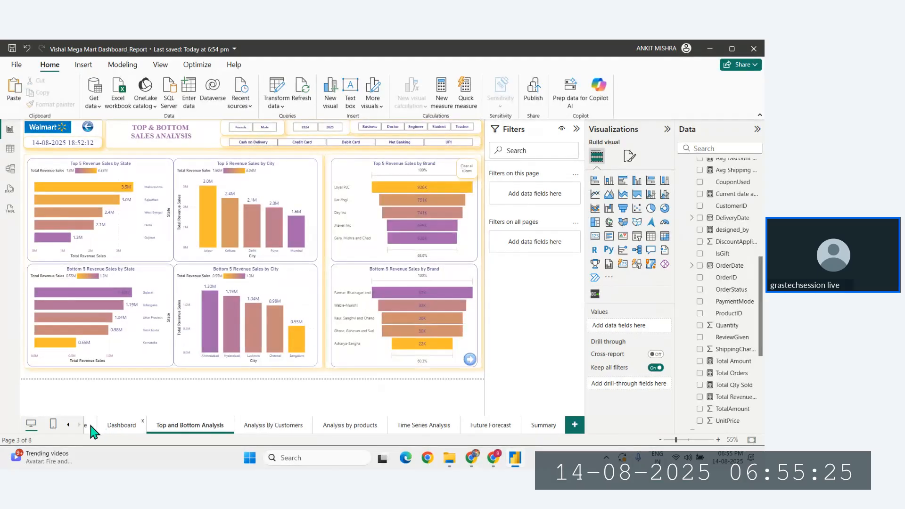
pyautogui.click(104, 429)
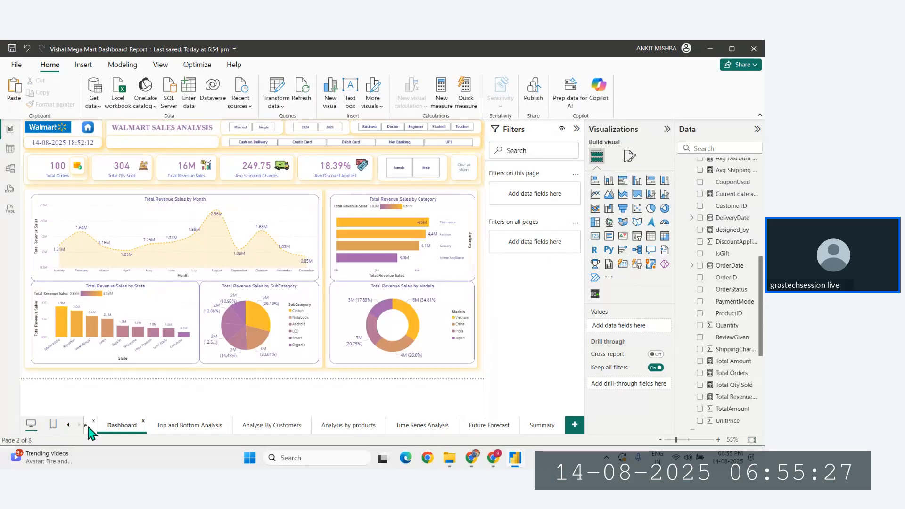
pyautogui.click(88, 428)
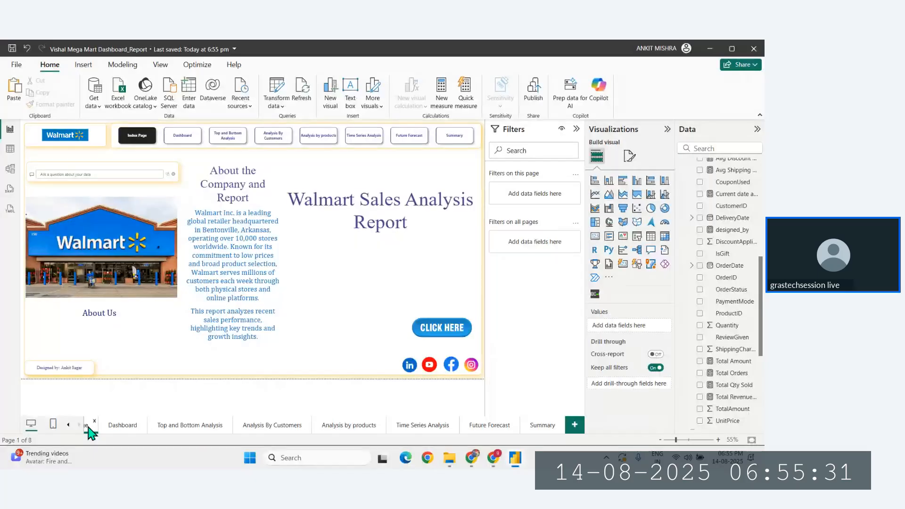
pyautogui.click(117, 427)
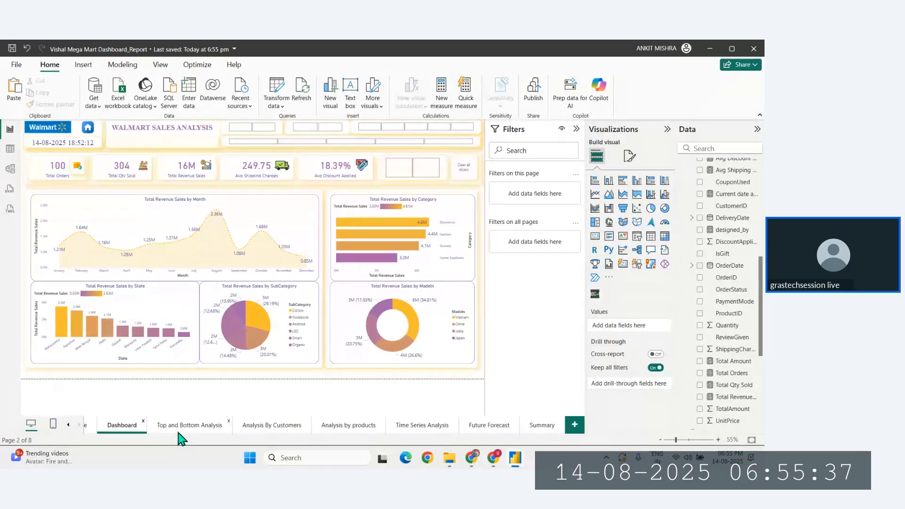
pyautogui.click(193, 427)
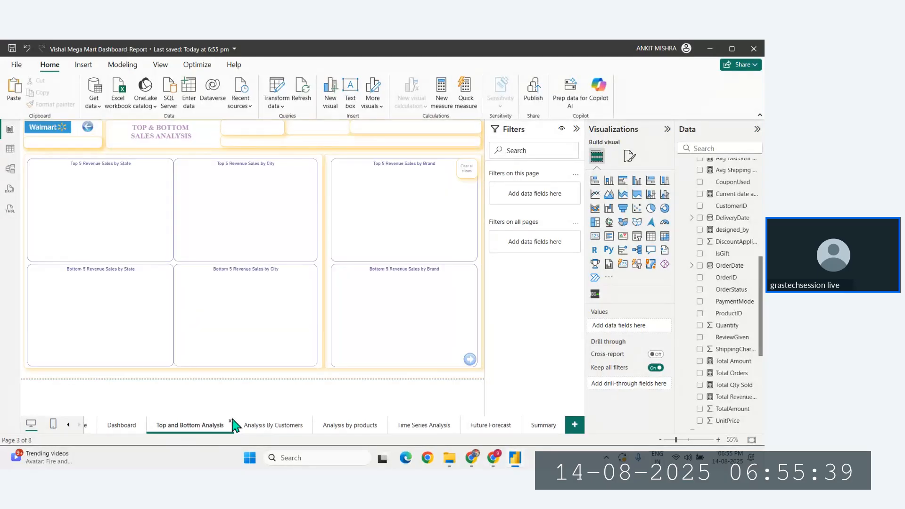
pyautogui.click(267, 427)
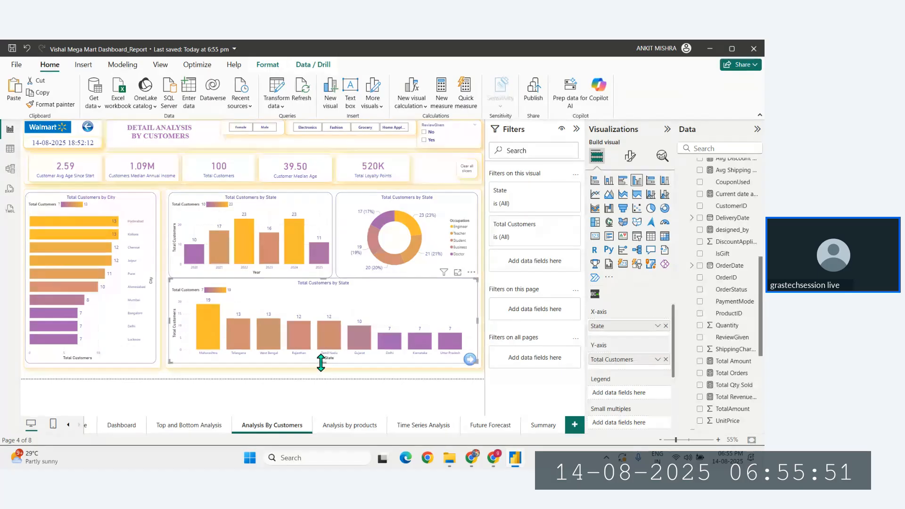
# Extend the lower edges of the customers-by-state column chart and the customers-by-city bar chart slightly to fill their background frames
pyautogui.moveTo(323, 364); pyautogui.dragTo(324, 367)
pyautogui.click(97, 360)
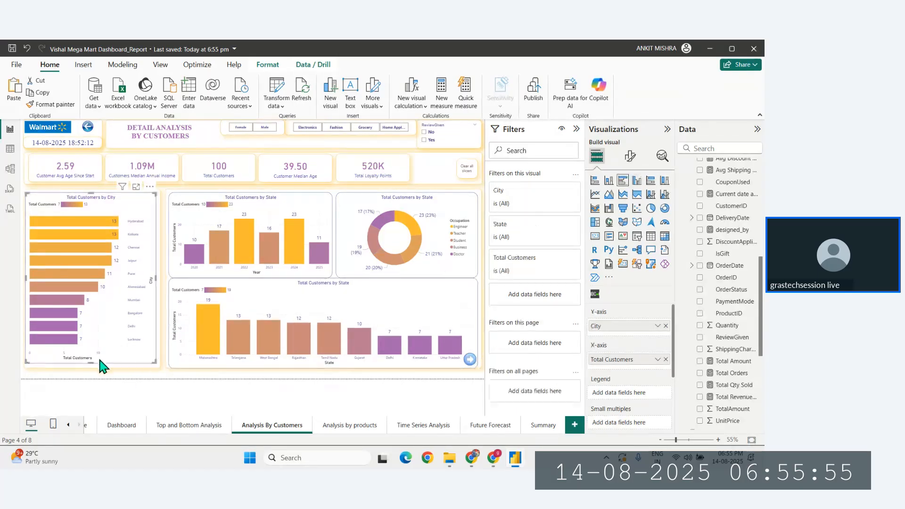
pyautogui.moveTo(91, 363); pyautogui.dragTo(91, 367)
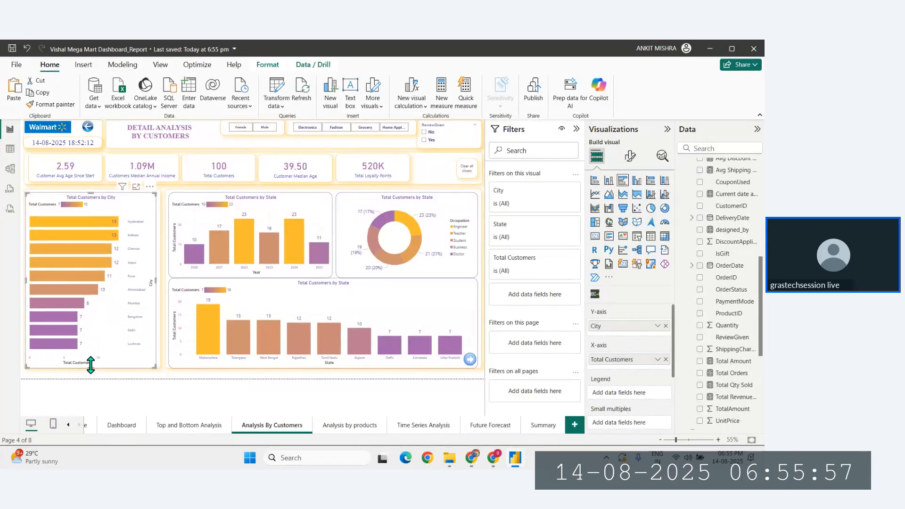
pyautogui.click(26, 381)
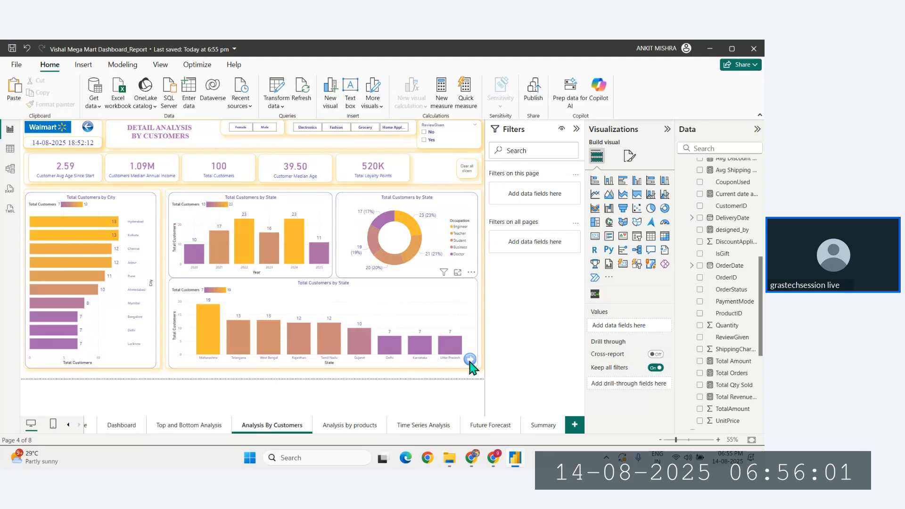
# Set the back arrow image's page navigation destination to Top and Bottom Analysis
pyautogui.click(88, 130)
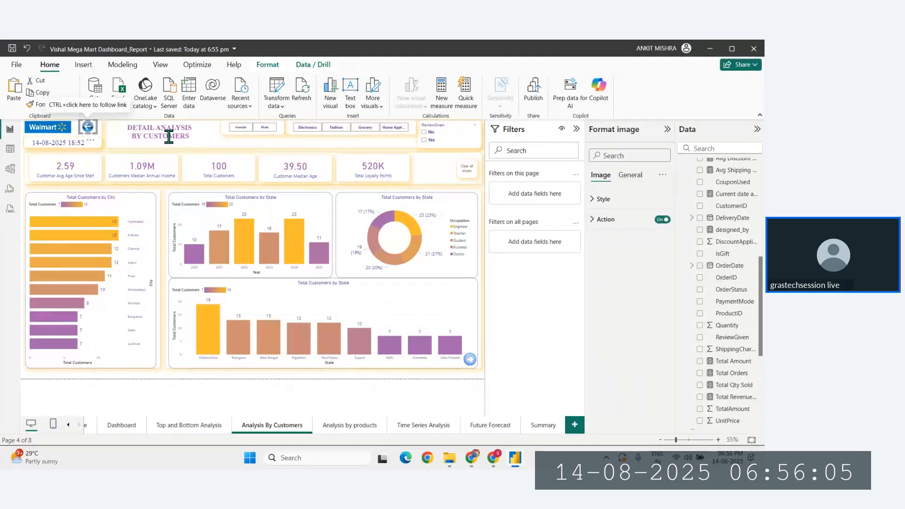
pyautogui.click(608, 220)
pyautogui.click(612, 321)
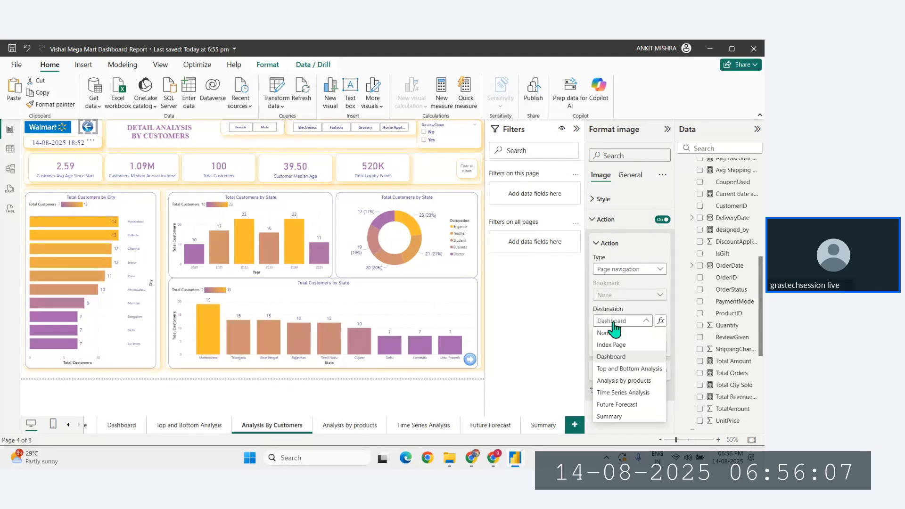
pyautogui.click(617, 369)
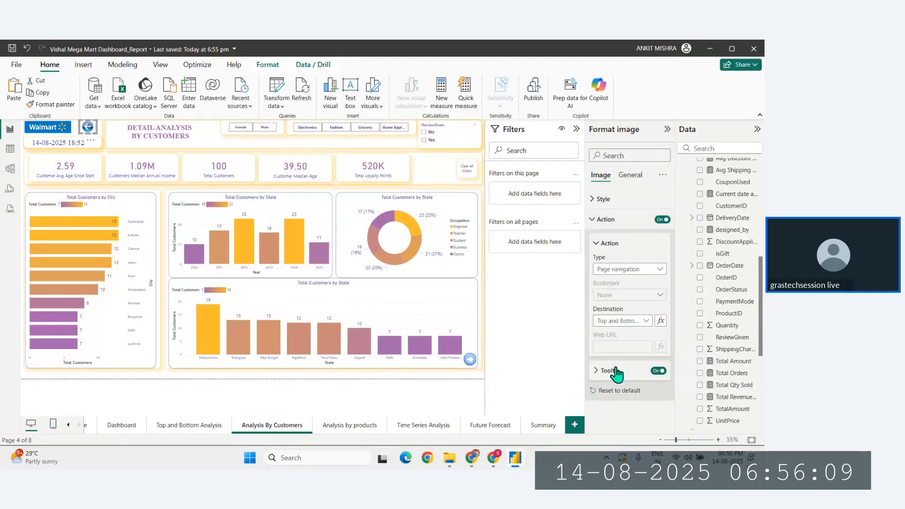
# Send the background frame shape around the state and occupation charts to the back of the page
pyautogui.click(475, 368)
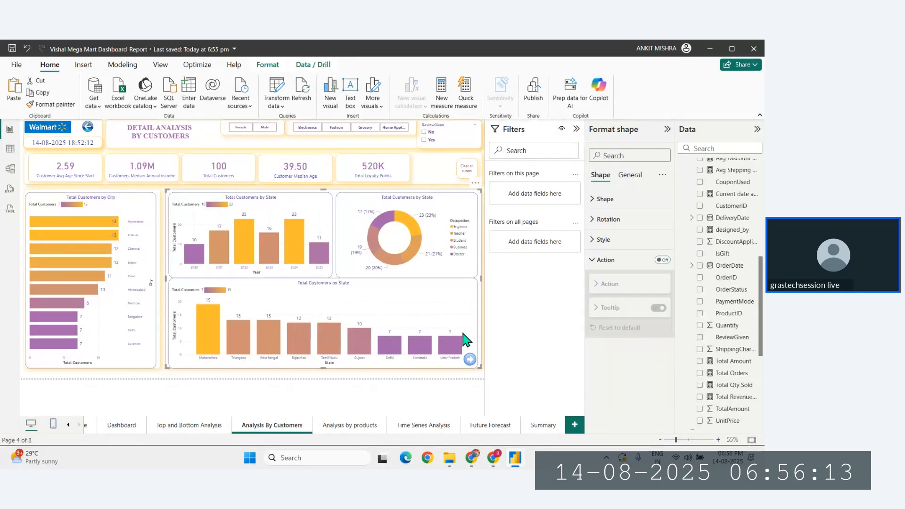
pyautogui.click(268, 65)
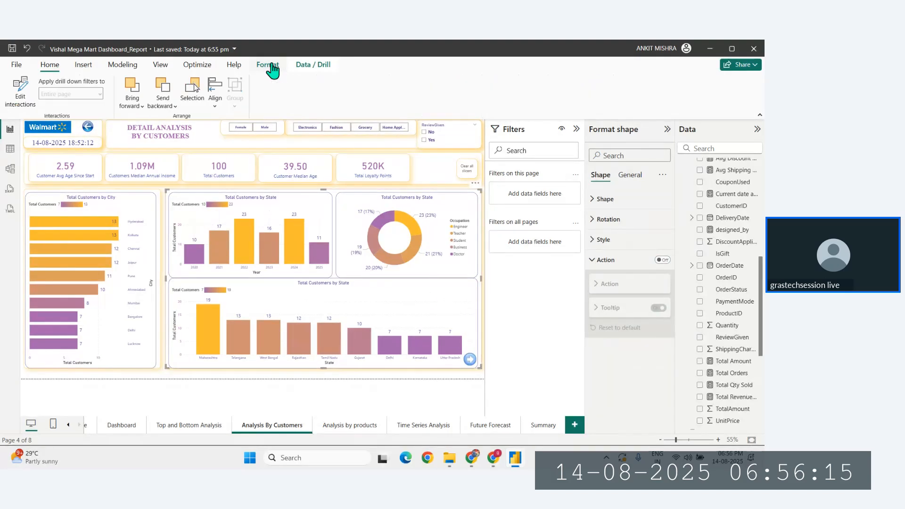
pyautogui.click(163, 100)
pyautogui.click(183, 137)
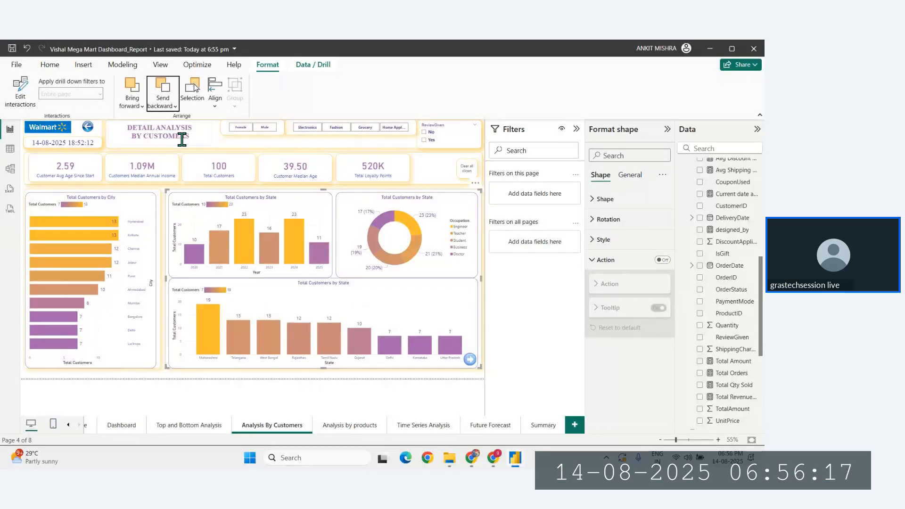
# Send the wide customers-by-state column chart backward and all the way to the back, behind the next-page arrow image
pyautogui.click(472, 364)
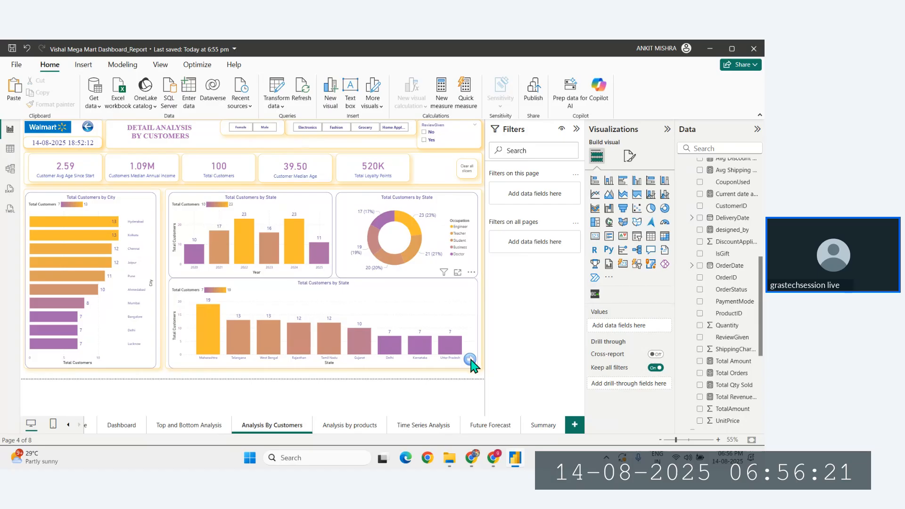
pyautogui.click(472, 363)
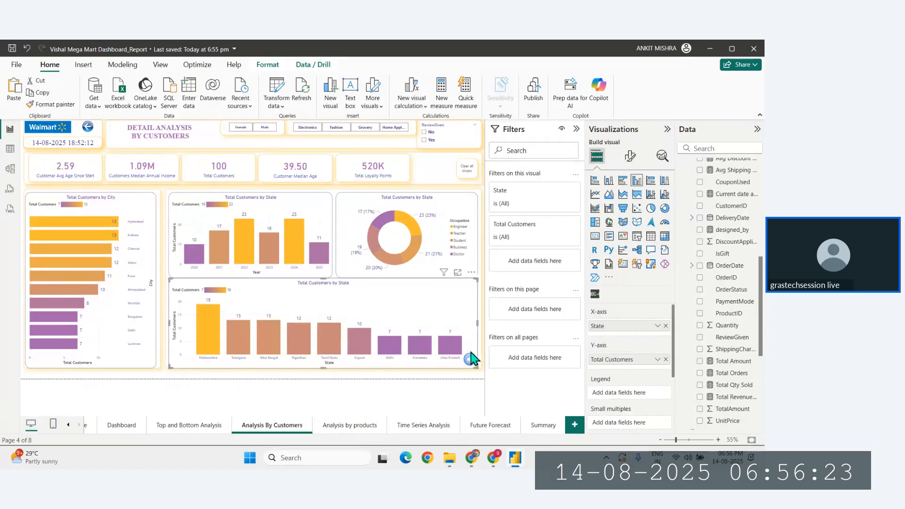
pyautogui.click(267, 64)
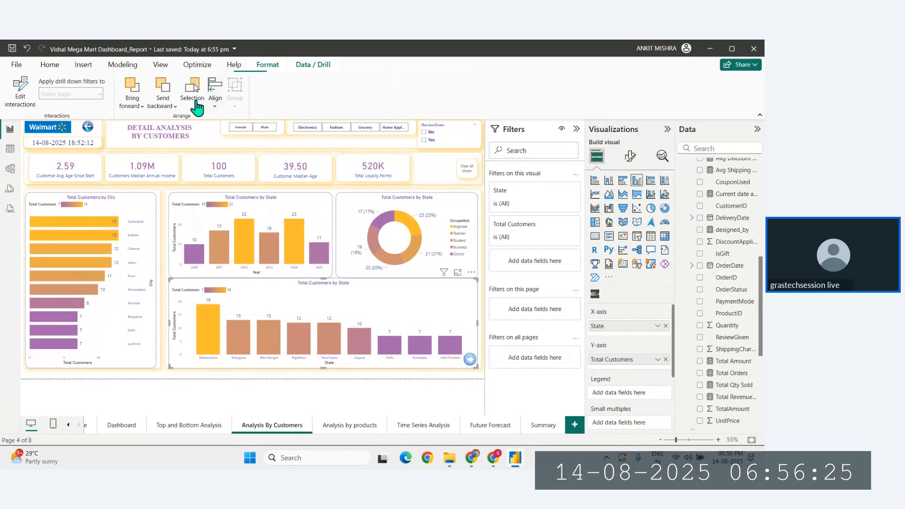
pyautogui.click(174, 107)
pyautogui.click(174, 123)
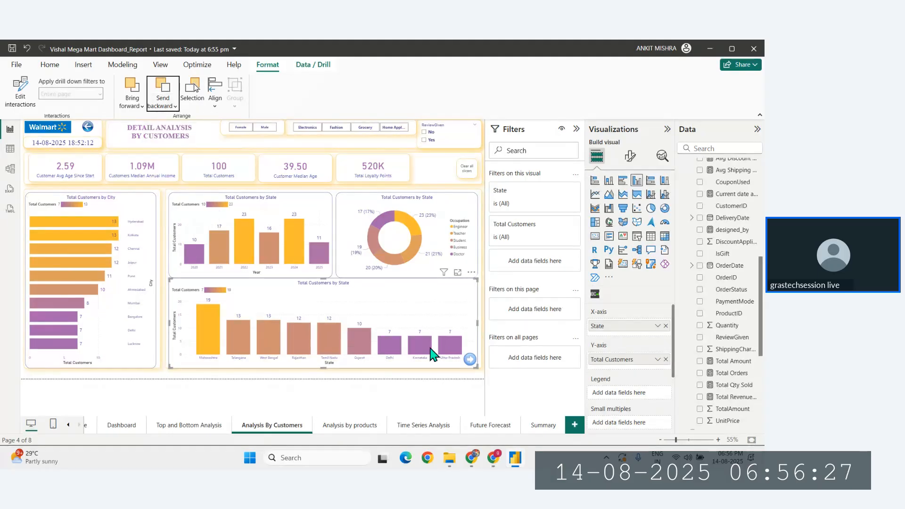
pyautogui.click(424, 377)
pyautogui.click(472, 360)
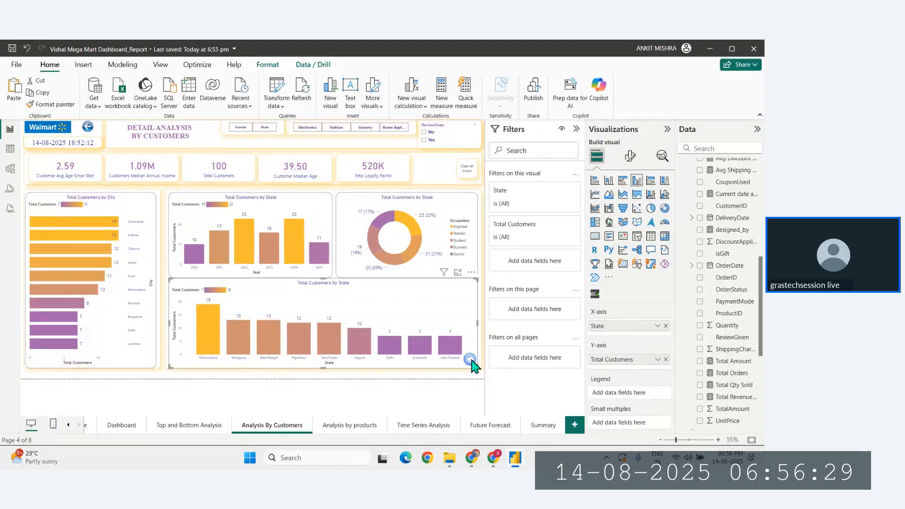
pyautogui.click(268, 65)
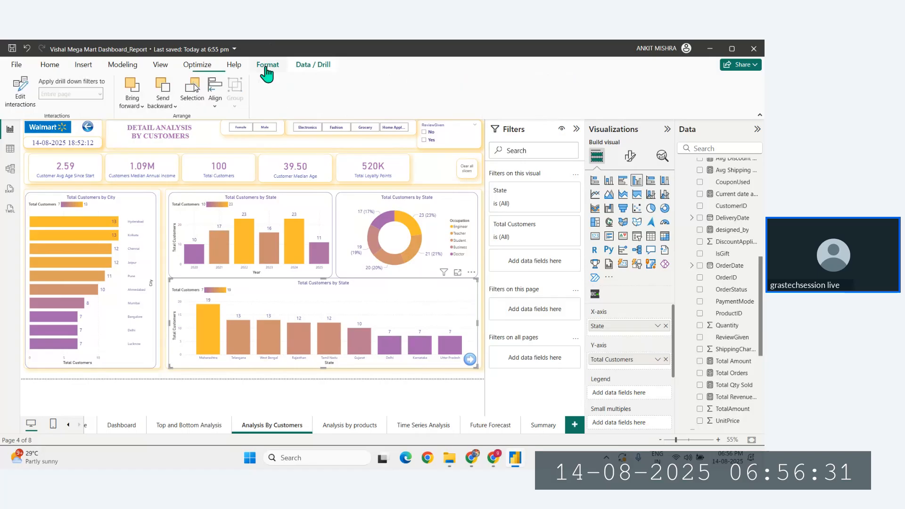
pyautogui.click(160, 106)
pyautogui.click(183, 138)
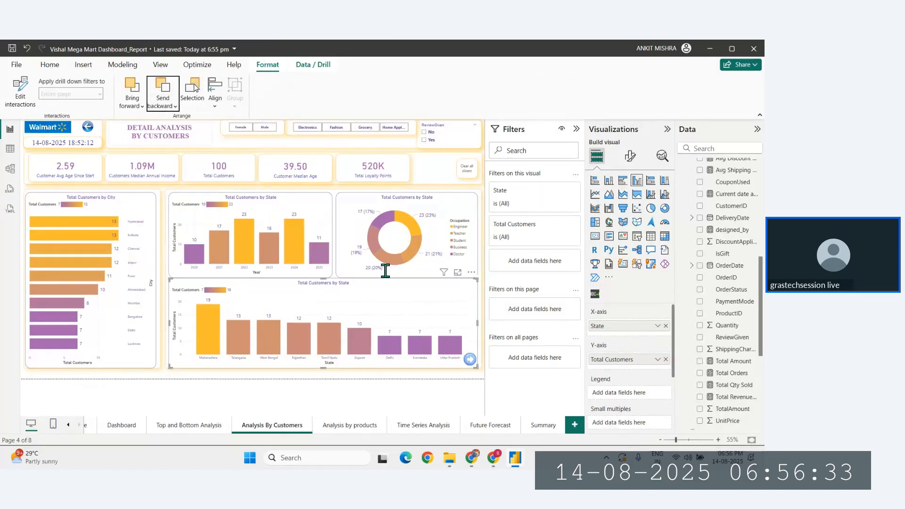
# Select the next-page arrow image over the customers-by-state column chart and open its page navigation action settings
pyautogui.click(482, 368)
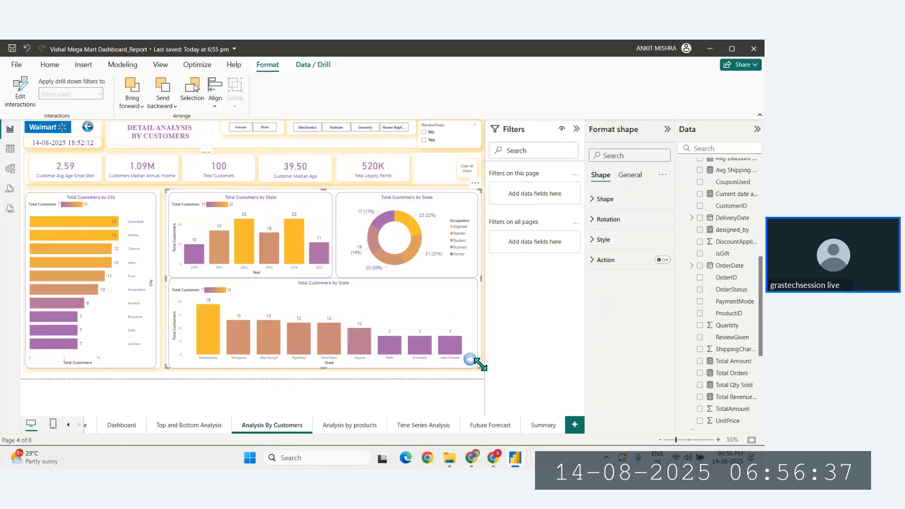
pyautogui.click(481, 366)
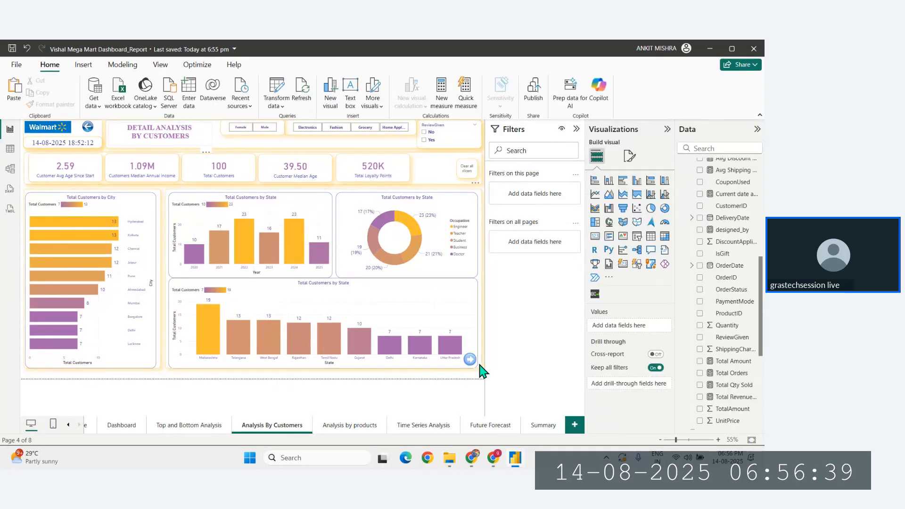
pyautogui.click(480, 365)
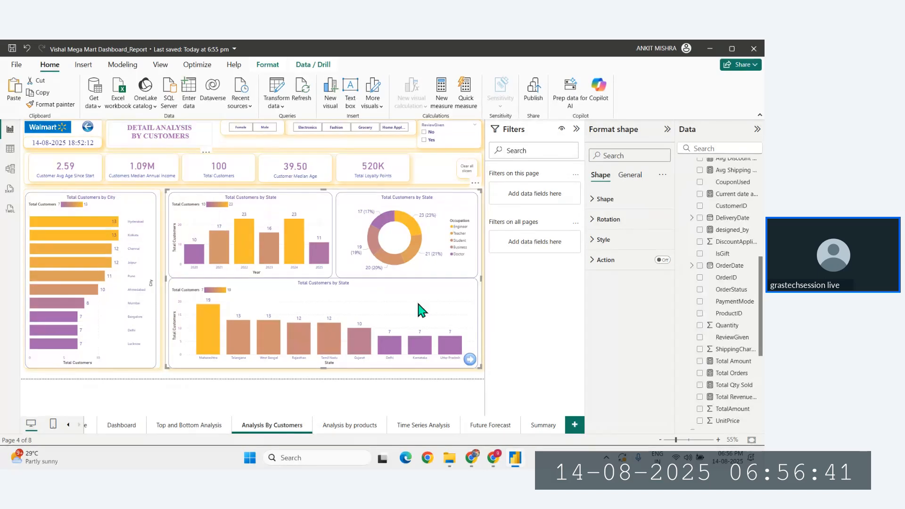
pyautogui.click(475, 371)
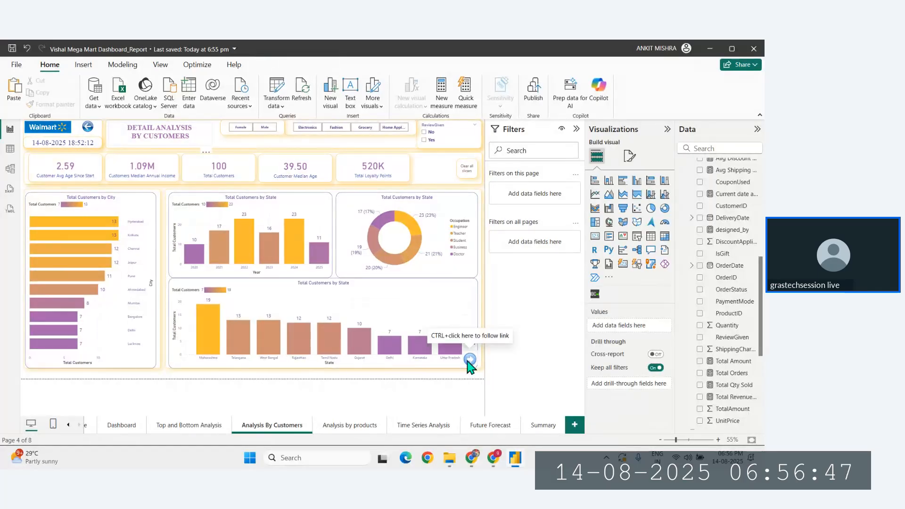
pyautogui.click(473, 362)
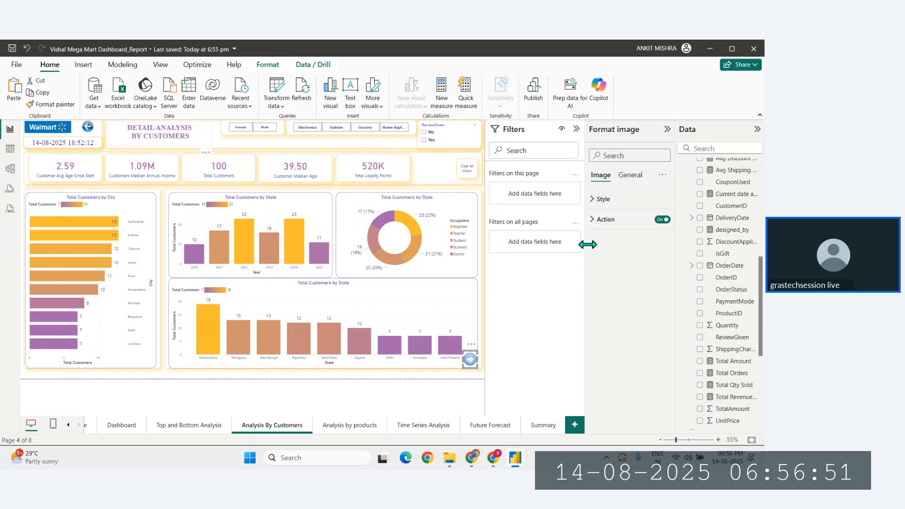
pyautogui.click(595, 224)
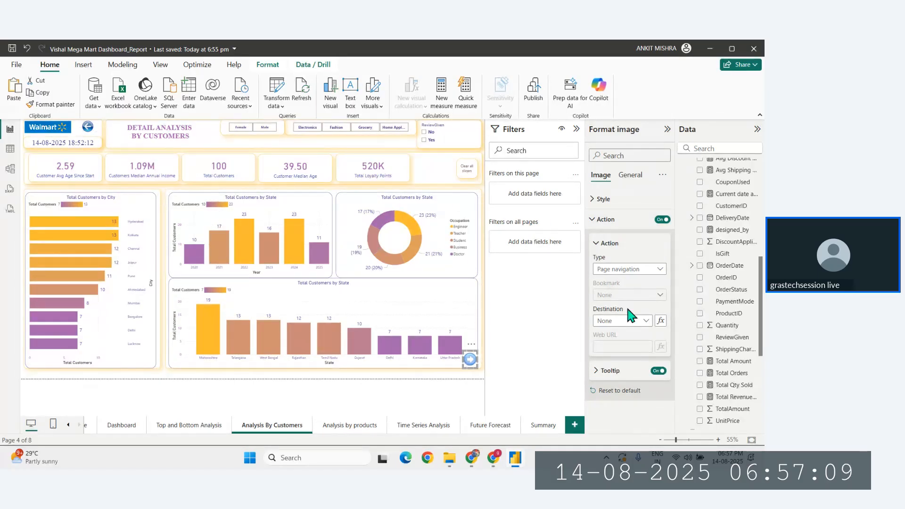
# On the Top and Bottom Analysis page, send the Bottom 5 Revenue Sales by Brand funnel chart to the back, behind the next-page arrow image
pyautogui.click(204, 427)
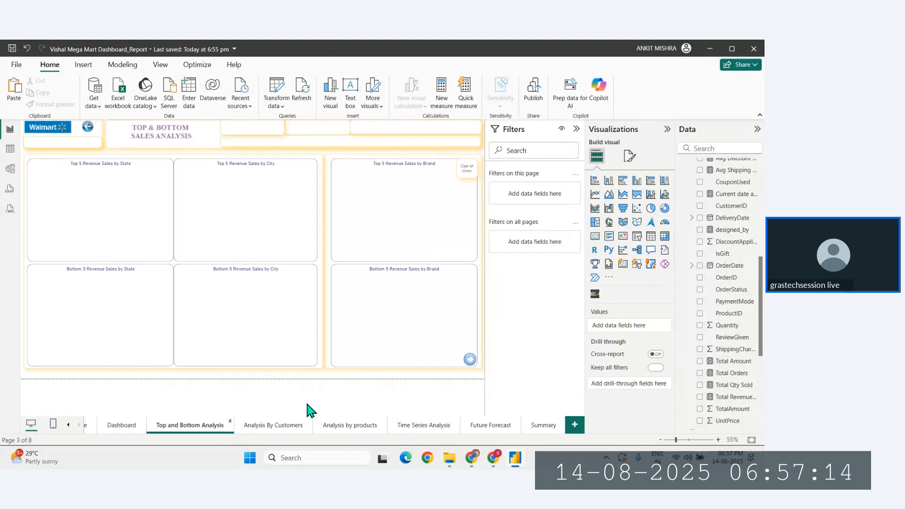
pyautogui.click(473, 364)
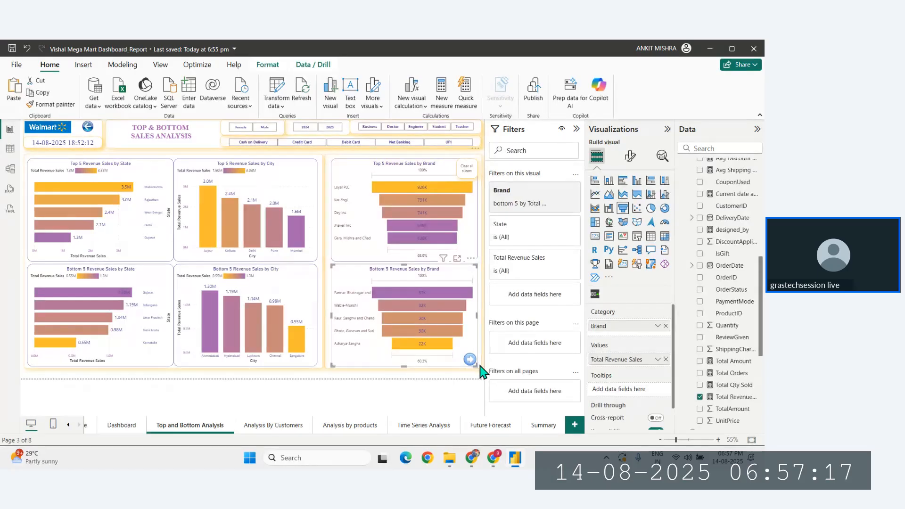
pyautogui.click(470, 368)
pyautogui.click(469, 366)
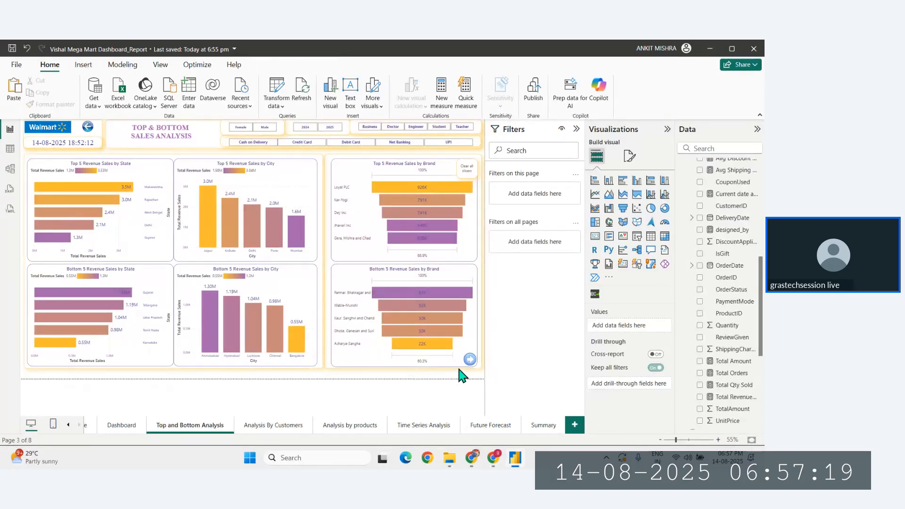
pyautogui.click(465, 377)
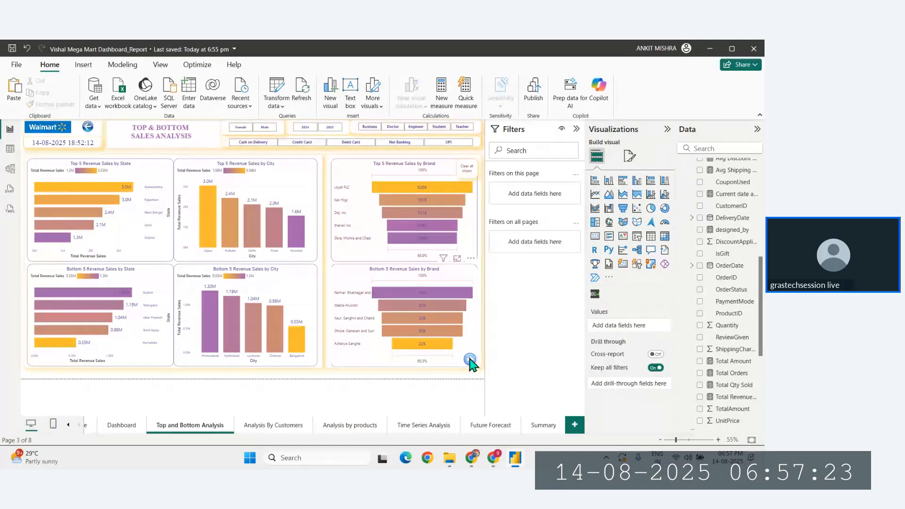
pyautogui.click(470, 363)
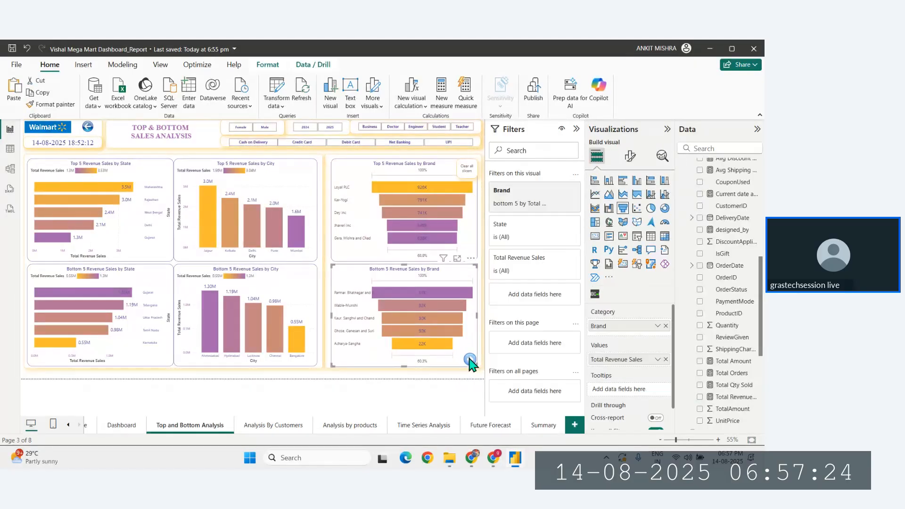
pyautogui.click(267, 64)
pyautogui.click(166, 106)
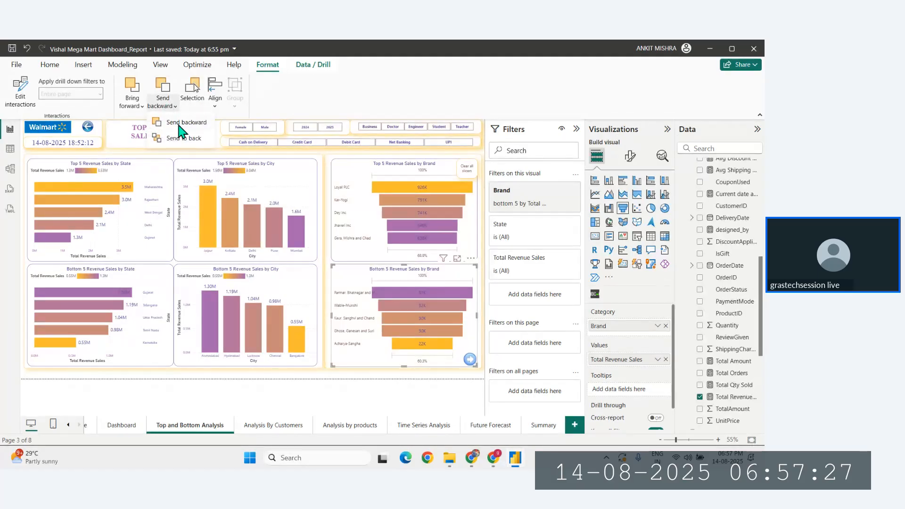
pyautogui.click(180, 123)
pyautogui.click(193, 106)
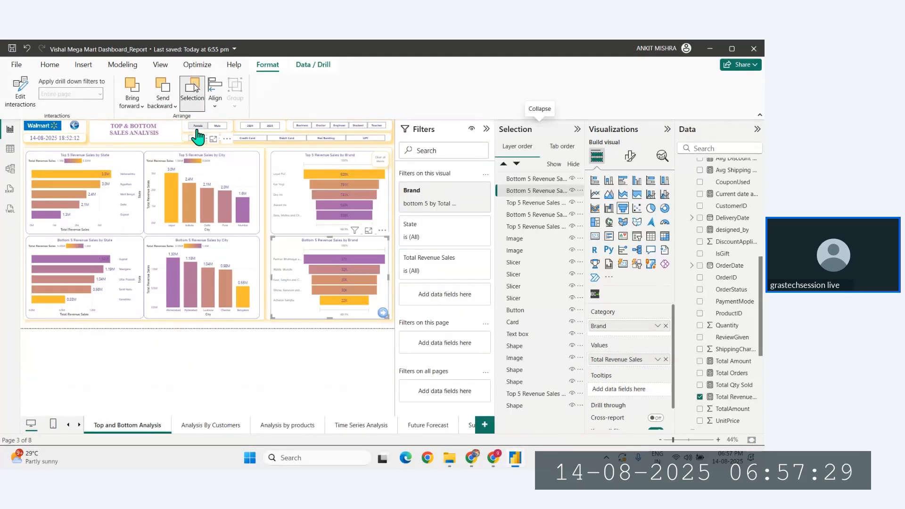
pyautogui.click(193, 94)
pyautogui.click(164, 107)
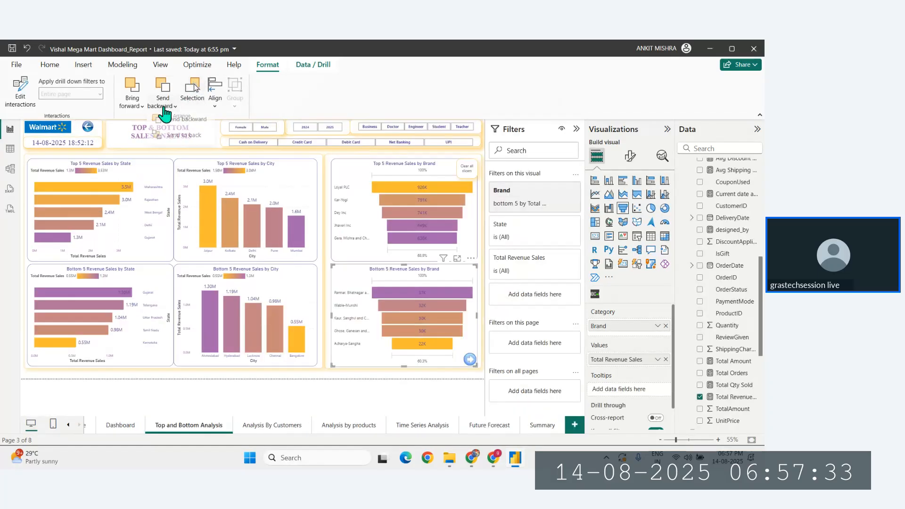
pyautogui.click(181, 139)
# Set the next-page arrow image's page navigation destination to Analysis By Customers
pyautogui.click(471, 365)
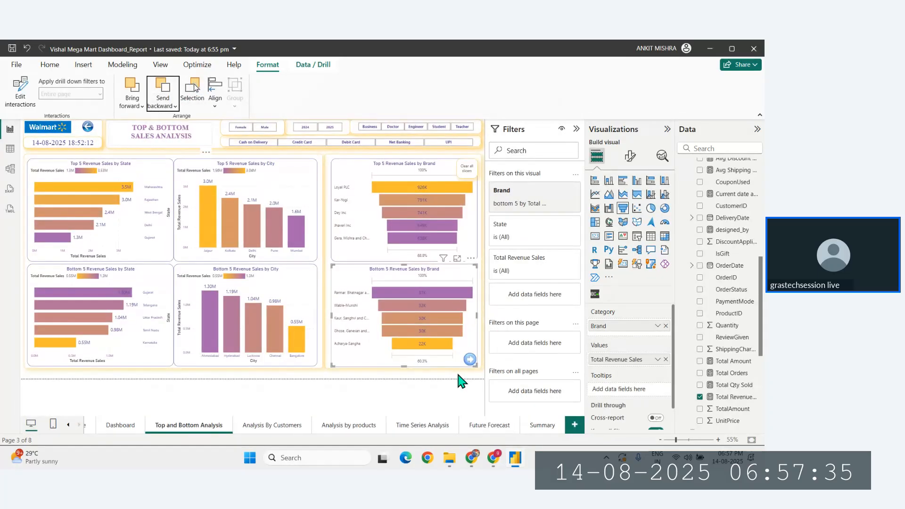
pyautogui.click(470, 366)
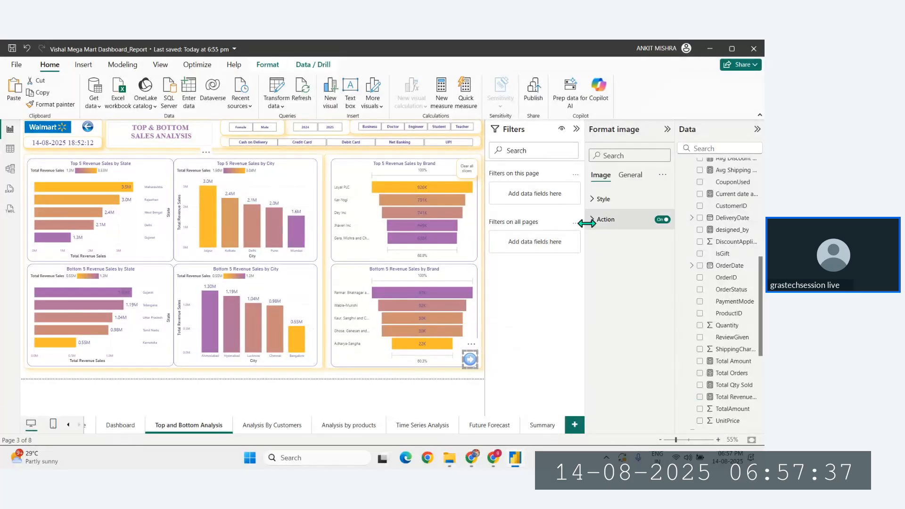
pyautogui.click(593, 220)
pyautogui.click(600, 323)
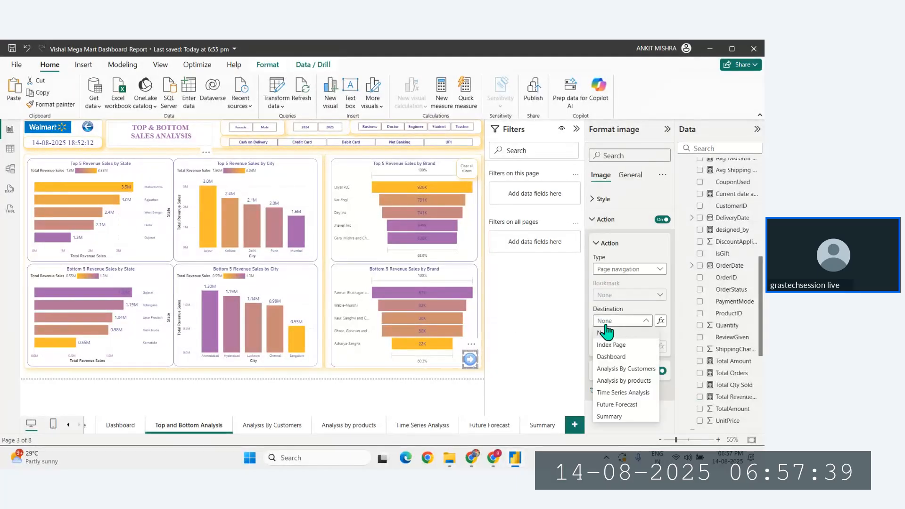
pyautogui.click(616, 370)
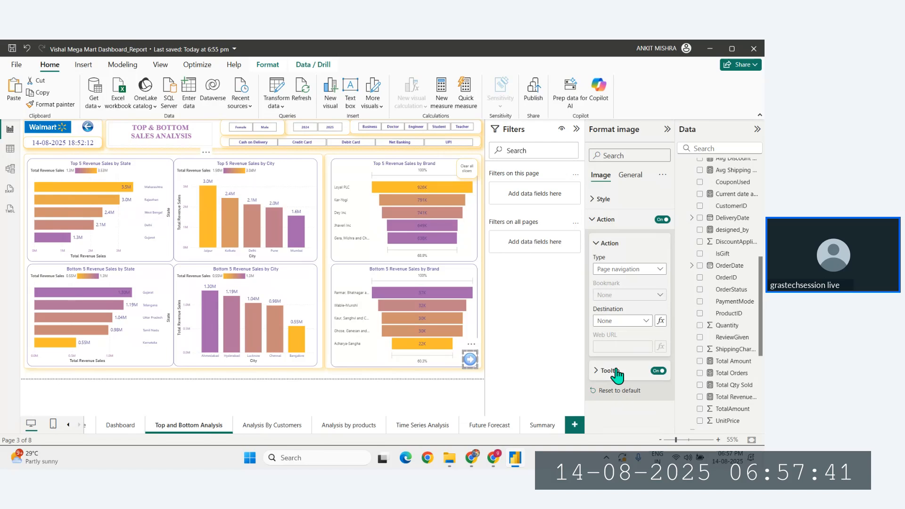
pyautogui.click(405, 382)
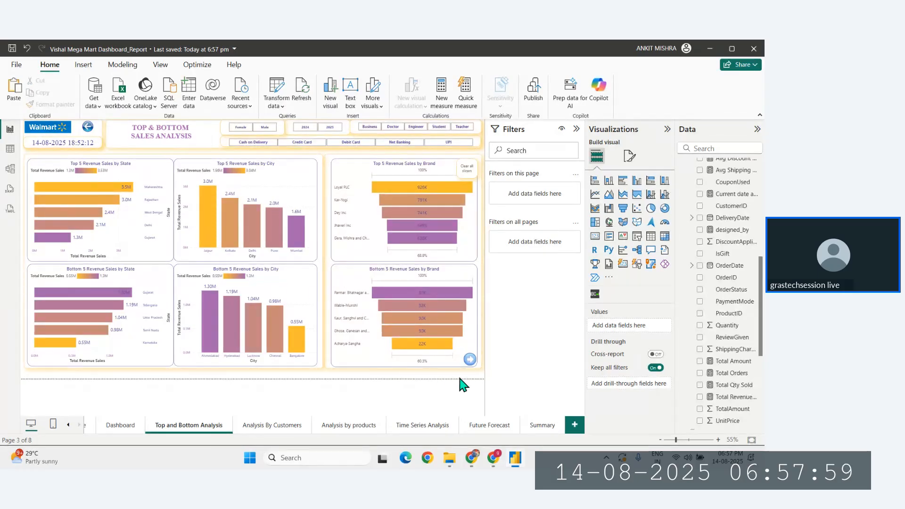
# Follow the back arrow to the Dashboard page and give its home icon a page navigation action with destination Index Page
pyautogui.keyDown('ctrl'); pyautogui.click(89, 133); pyautogui.keyUp('ctrl')
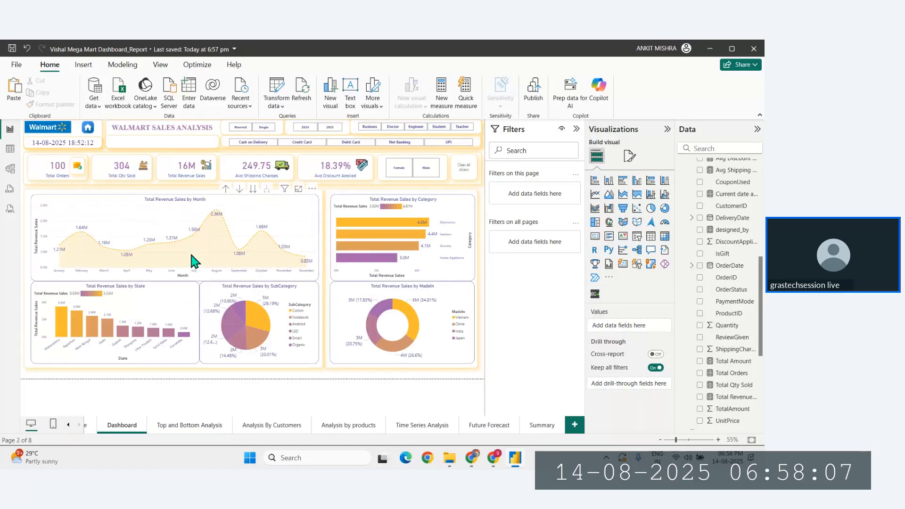
pyautogui.click(87, 133)
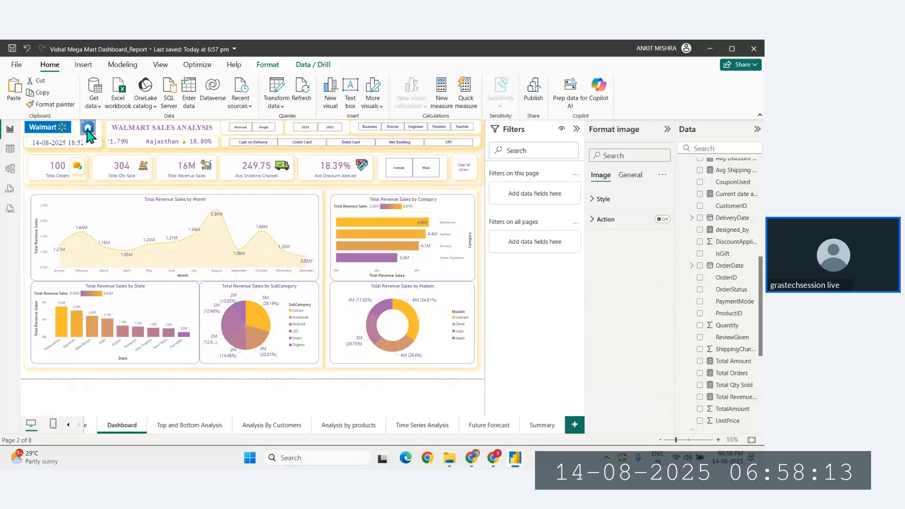
pyautogui.click(662, 219)
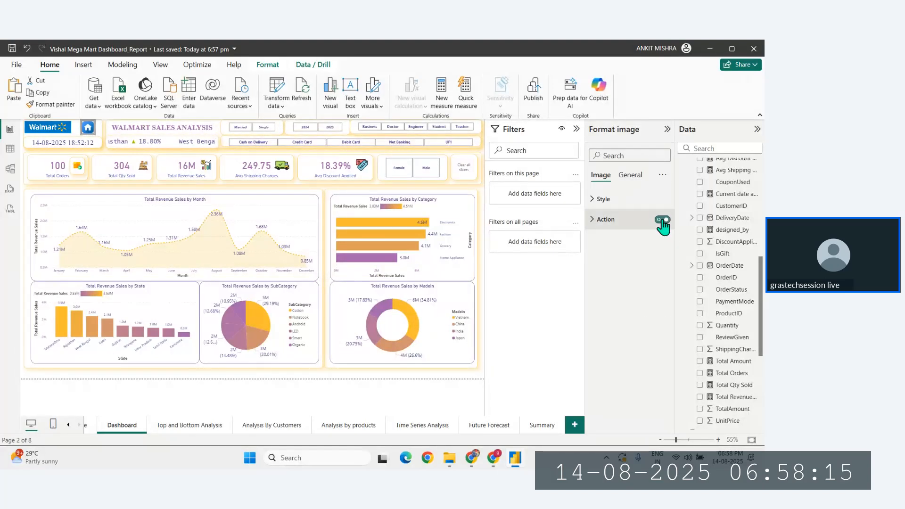
pyautogui.click(600, 225)
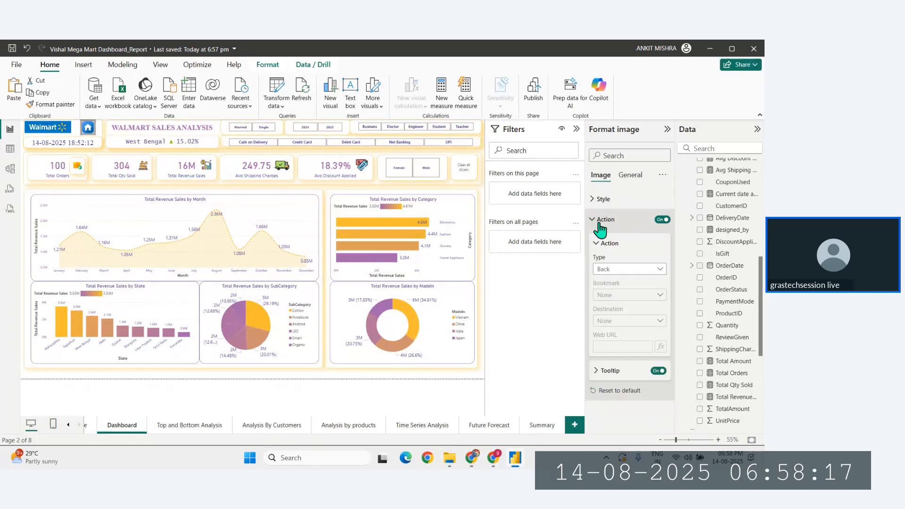
pyautogui.click(628, 269)
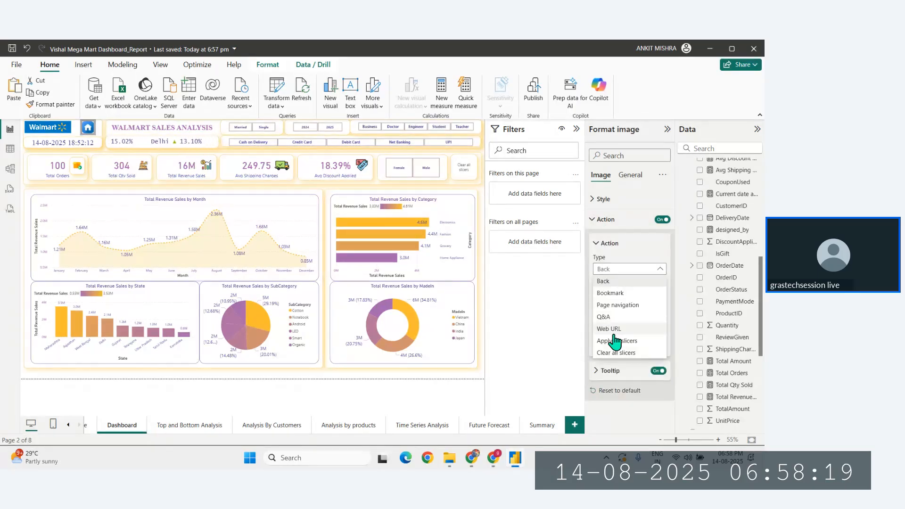
pyautogui.click(622, 306)
pyautogui.click(613, 323)
pyautogui.click(610, 348)
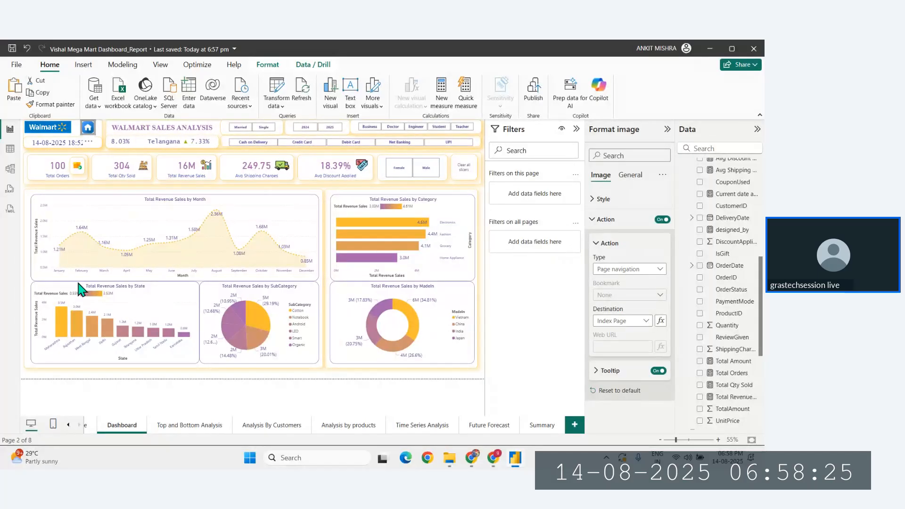
# Test the page navigation from the Dashboard home icon, the index page's Analysis By Customers button, and the back arrows through to the Index Page
pyautogui.click(70, 382)
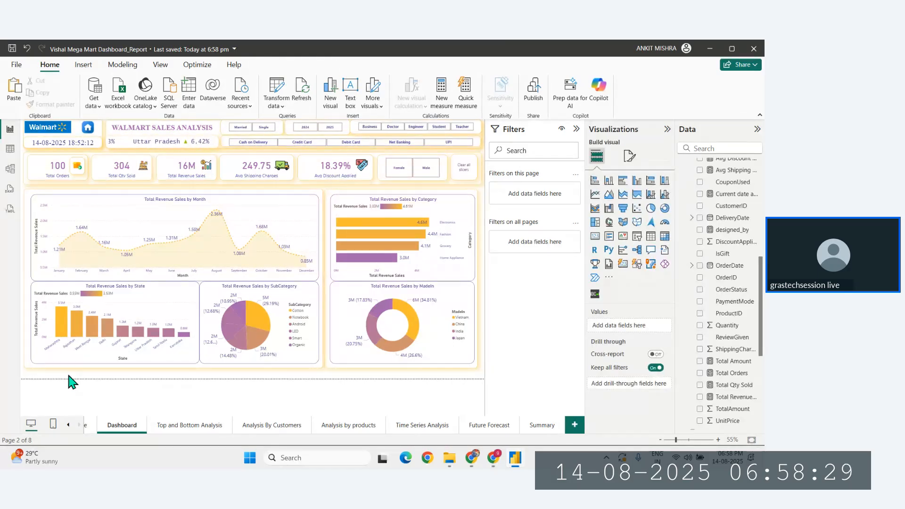
pyautogui.keyDown('ctrl'); pyautogui.click(88, 130); pyautogui.keyUp('ctrl')
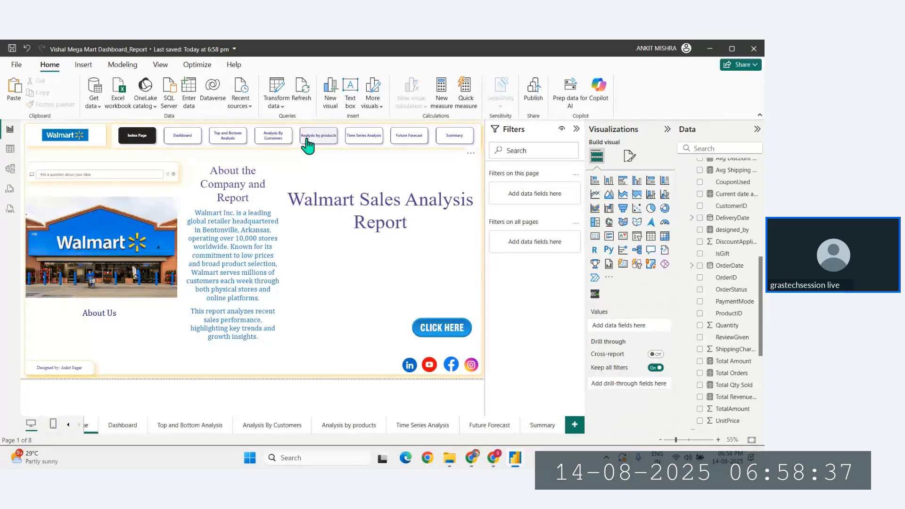
pyautogui.keyDown('ctrl'); pyautogui.click(278, 140); pyautogui.keyUp('ctrl')
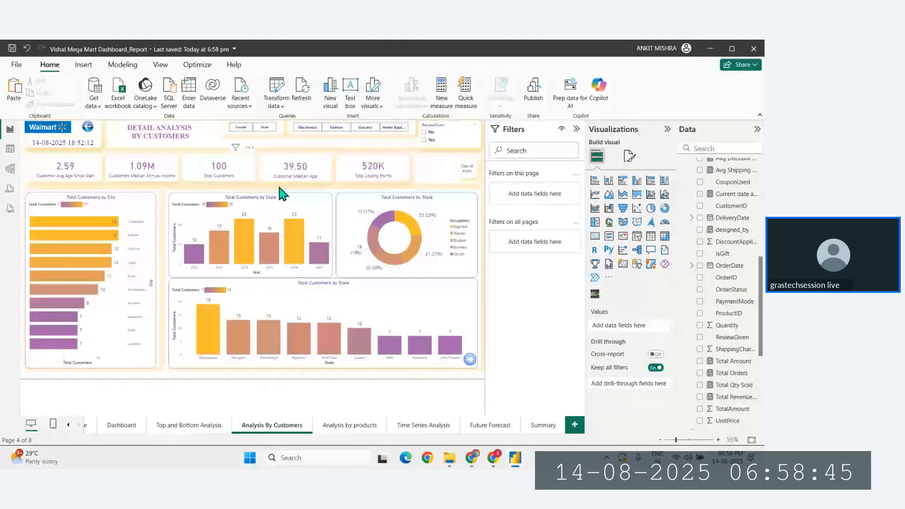
pyautogui.keyDown('ctrl'); pyautogui.click(87, 128); pyautogui.keyUp('ctrl')
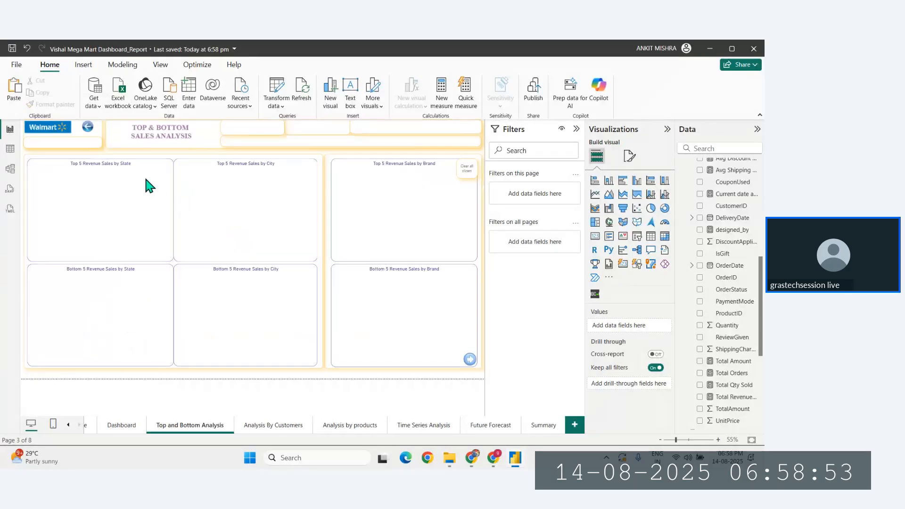
pyautogui.keyDown('ctrl'); pyautogui.click(88, 129); pyautogui.keyUp('ctrl')
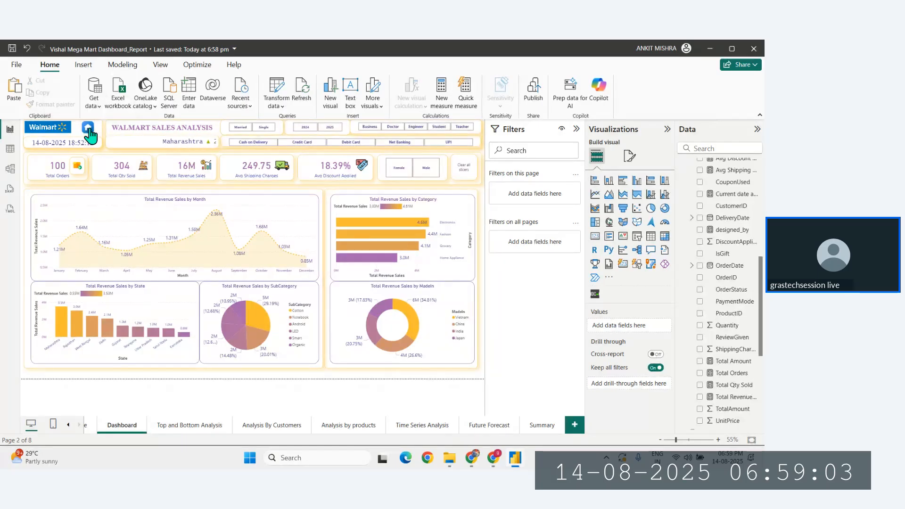
pyautogui.keyDown('ctrl'); pyautogui.click(88, 129); pyautogui.keyUp('ctrl')
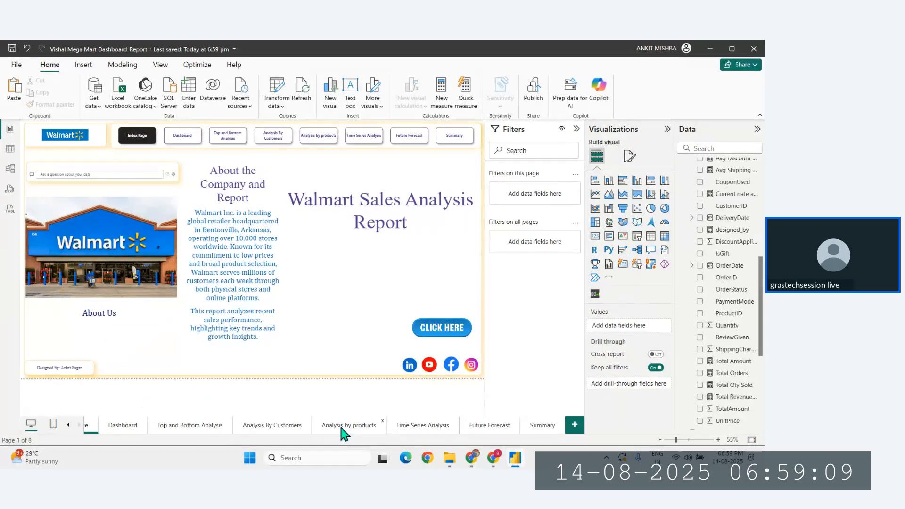
# From the Analysis By Customers page, switch to Chrome, search Google for "age icon" and open Flaticon's age icons page
pyautogui.click(288, 424)
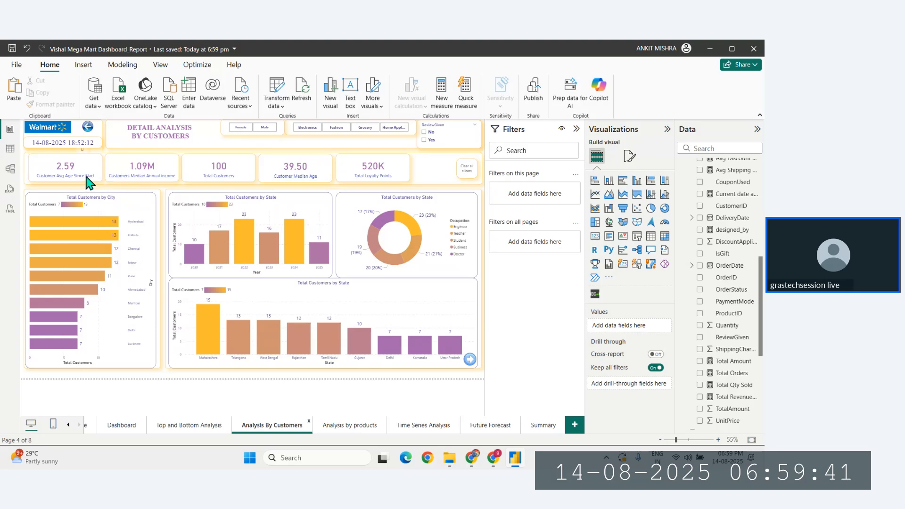
pyautogui.moveTo(472, 457)
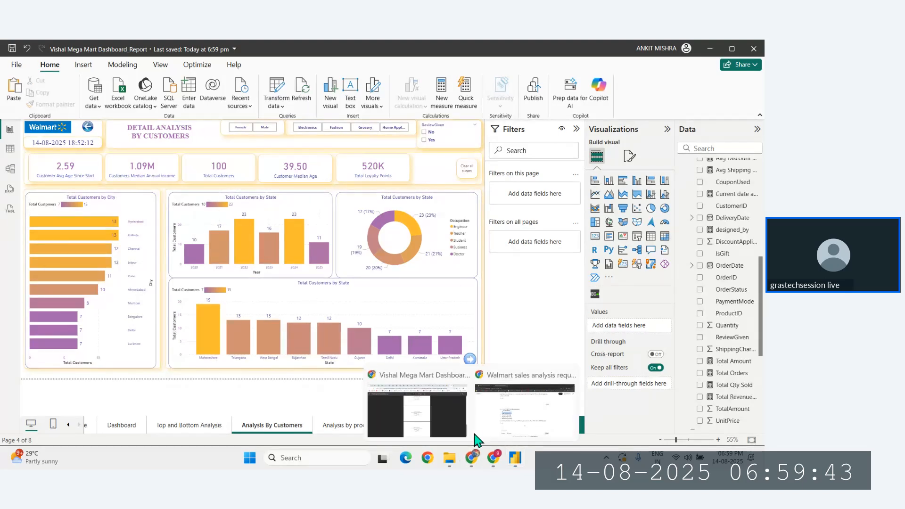
pyautogui.click(418, 408)
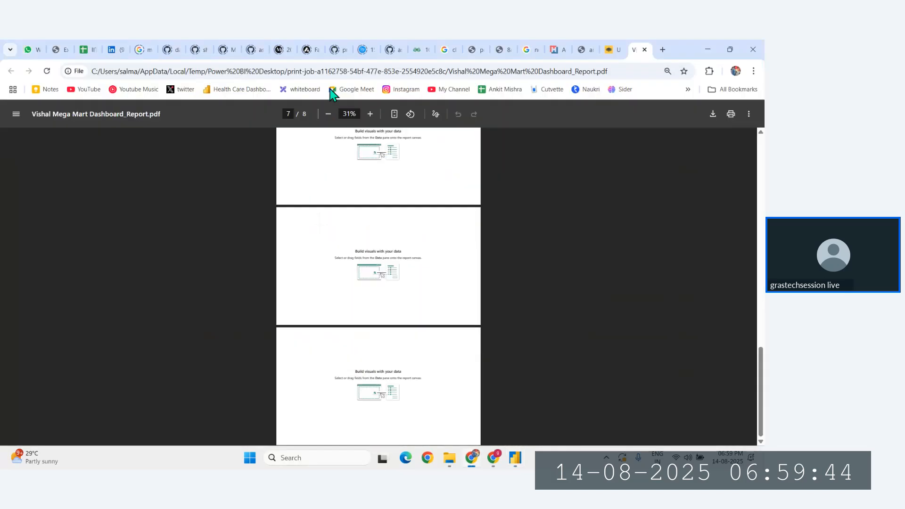
pyautogui.click(583, 49)
pyautogui.click(517, 71)
pyautogui.write('age ico')
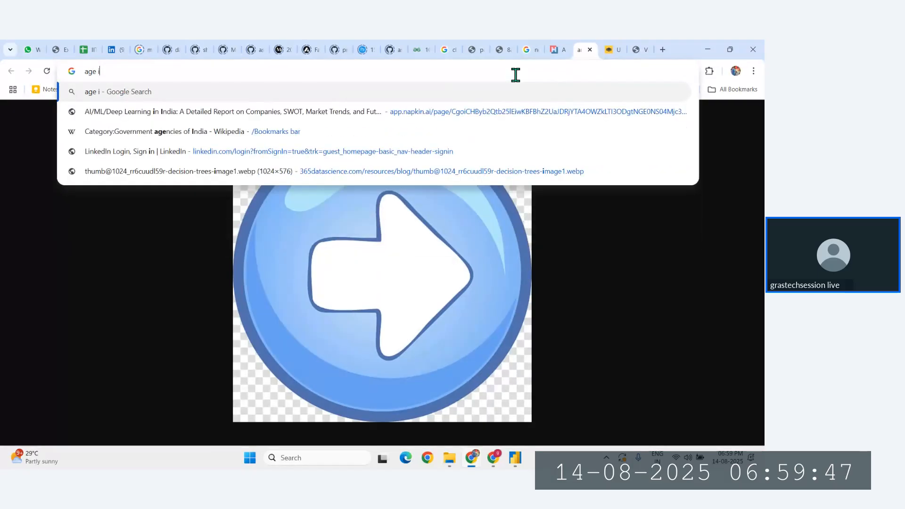
pyautogui.write('n')
pyautogui.press('Return')
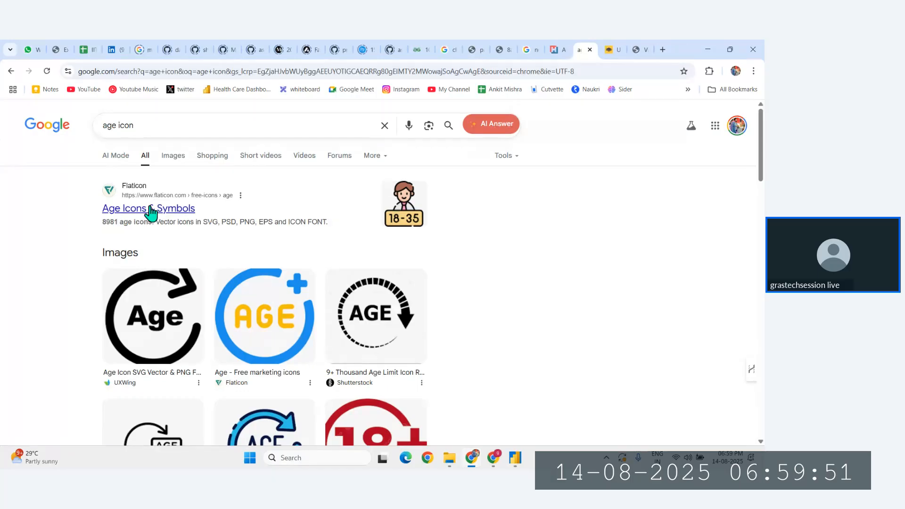
pyautogui.click(170, 215)
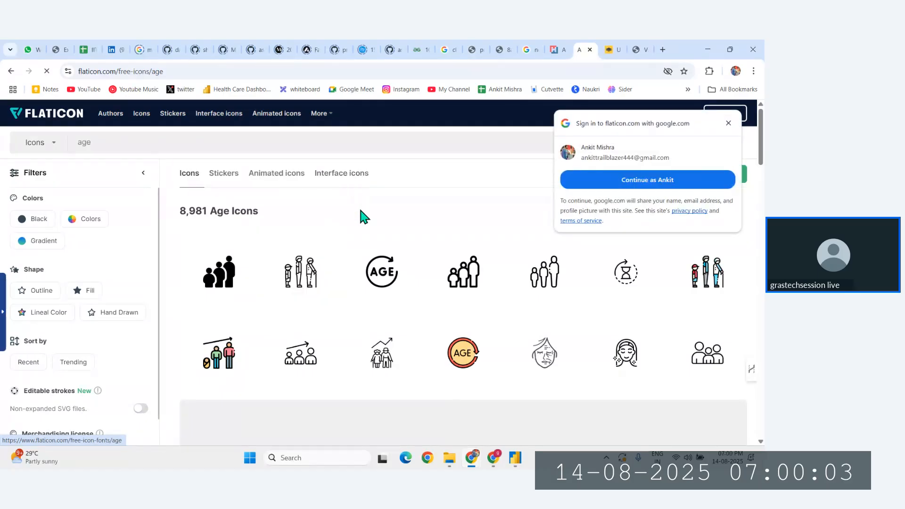
# Download the purple gradient version of the Age icon showing three people under a rising arrow as a free PNG
pyautogui.click(694, 273)
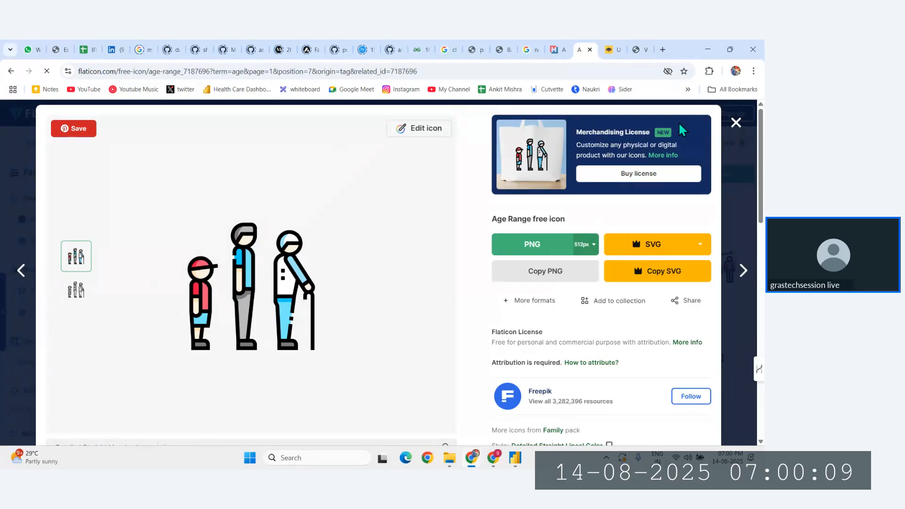
pyautogui.click(736, 123)
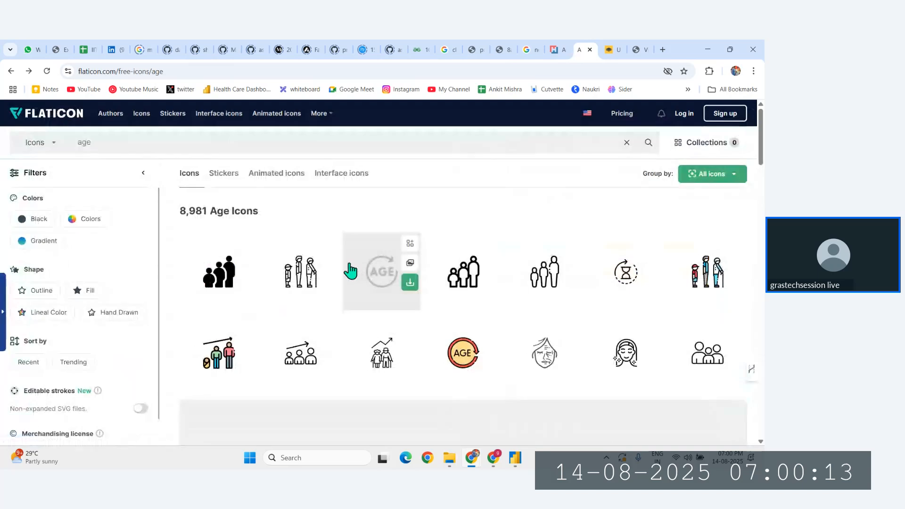
pyautogui.scroll(-2, 350, 271)
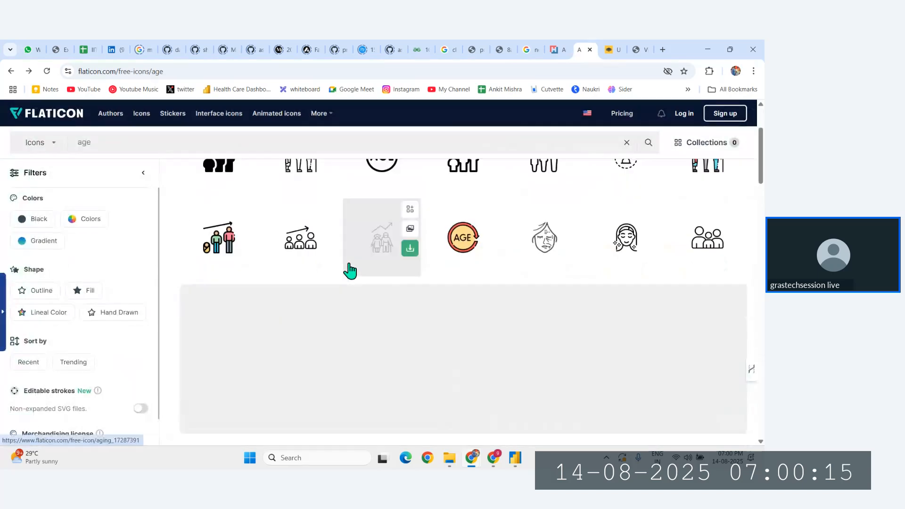
pyautogui.scroll(1, 351, 271)
pyautogui.click(308, 274)
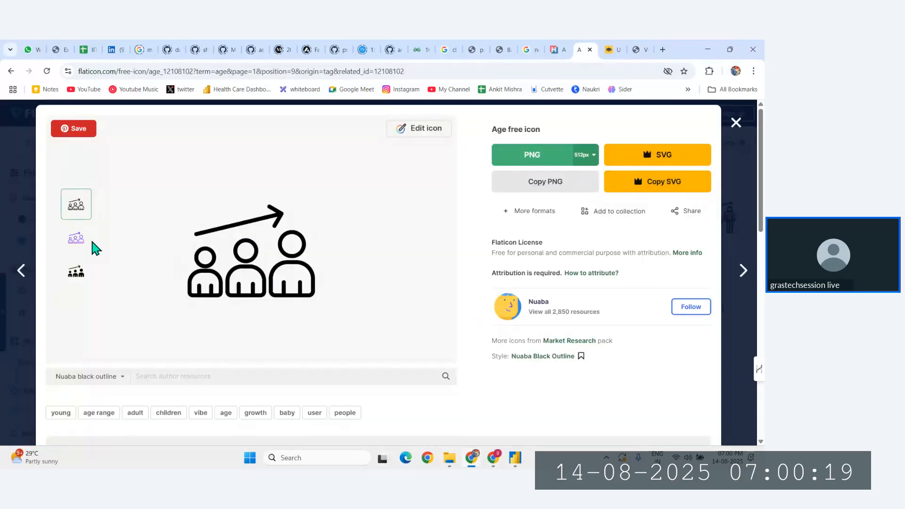
pyautogui.click(77, 239)
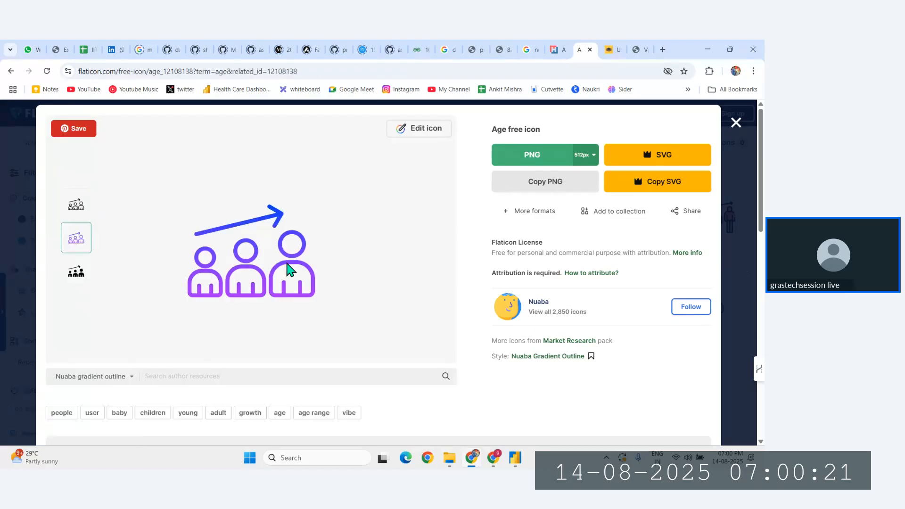
pyautogui.click(545, 160)
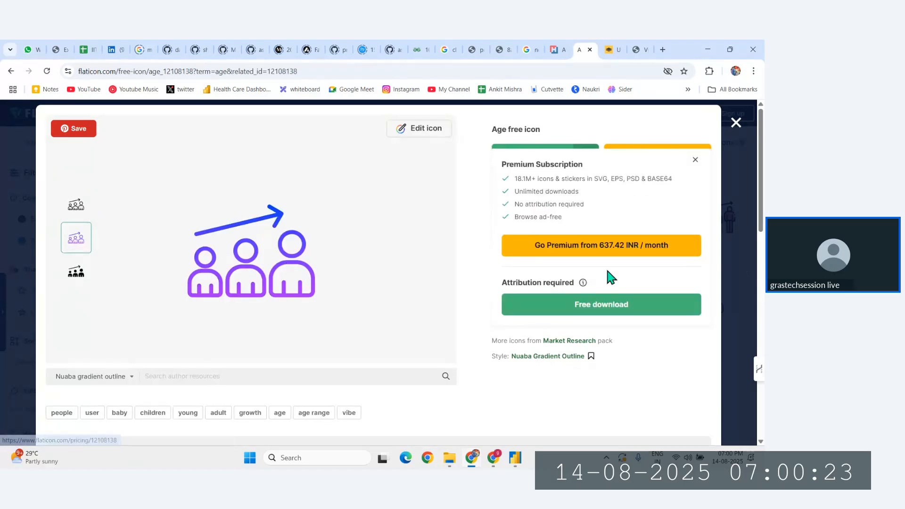
pyautogui.click(591, 314)
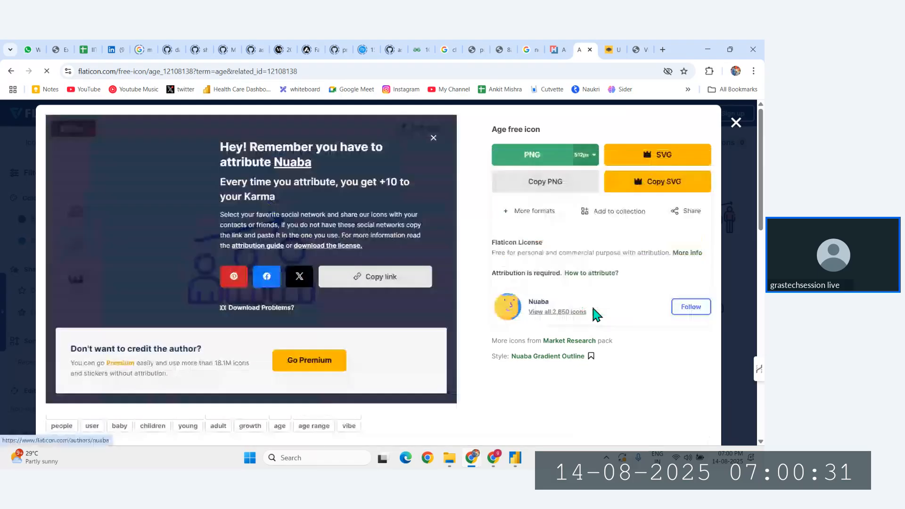
pyautogui.click(736, 124)
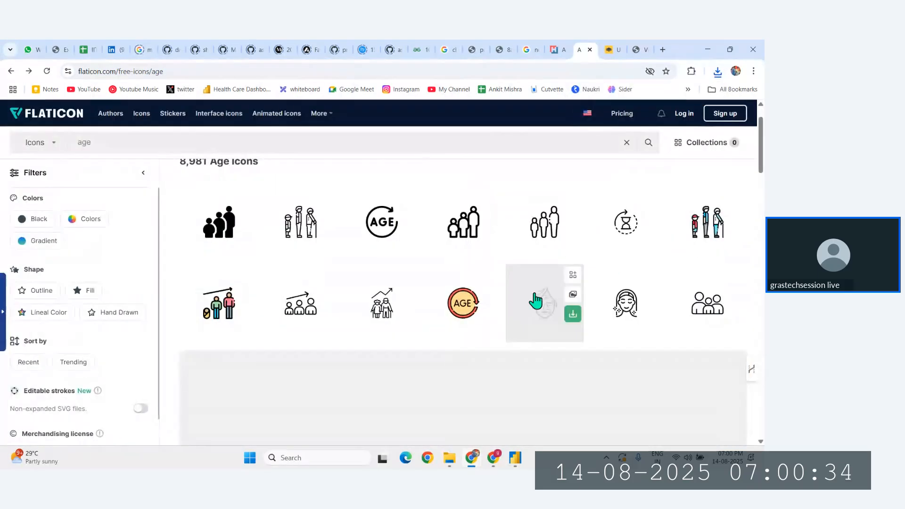
# Back in Power BI, insert the age image from Downloads and shrink it to fit inside the Customer Avg Age Since Start card
pyautogui.click(517, 464)
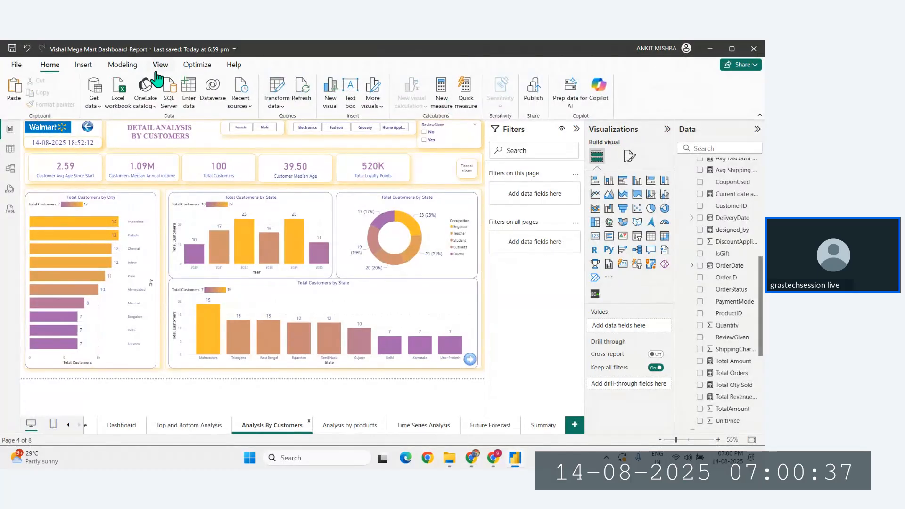
pyautogui.click(88, 71)
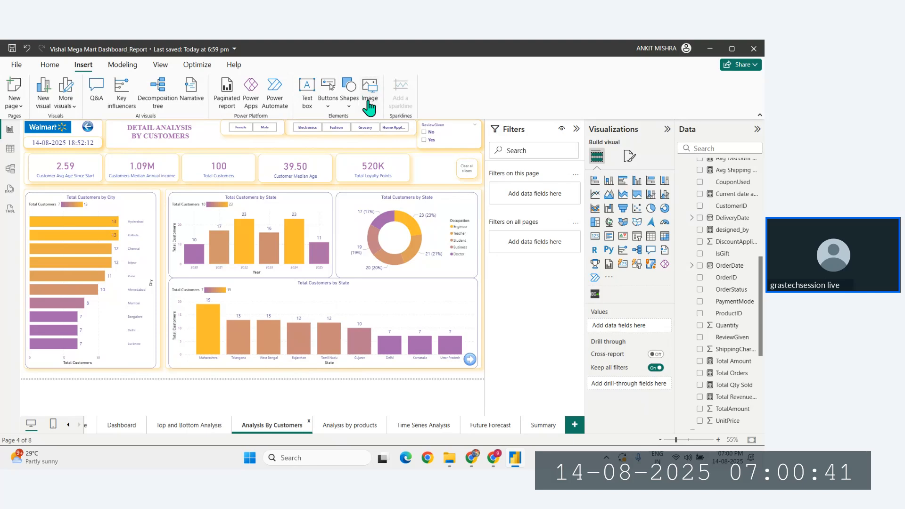
pyautogui.click(369, 99)
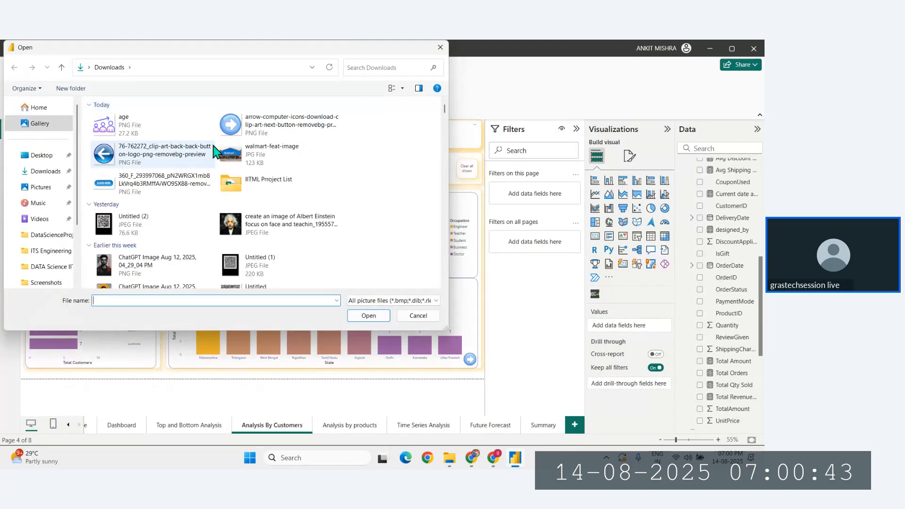
pyautogui.click(123, 132)
pyautogui.click(375, 317)
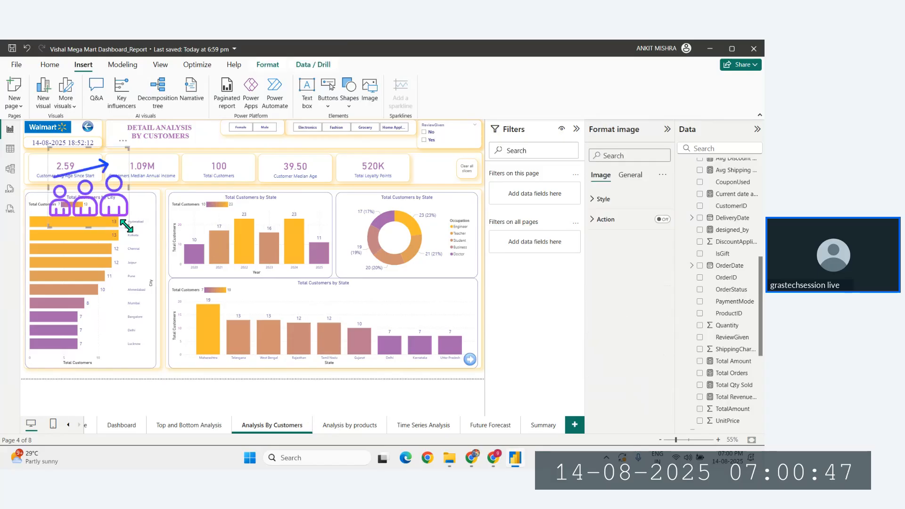
pyautogui.moveTo(124, 224); pyautogui.dragTo(46, 170)
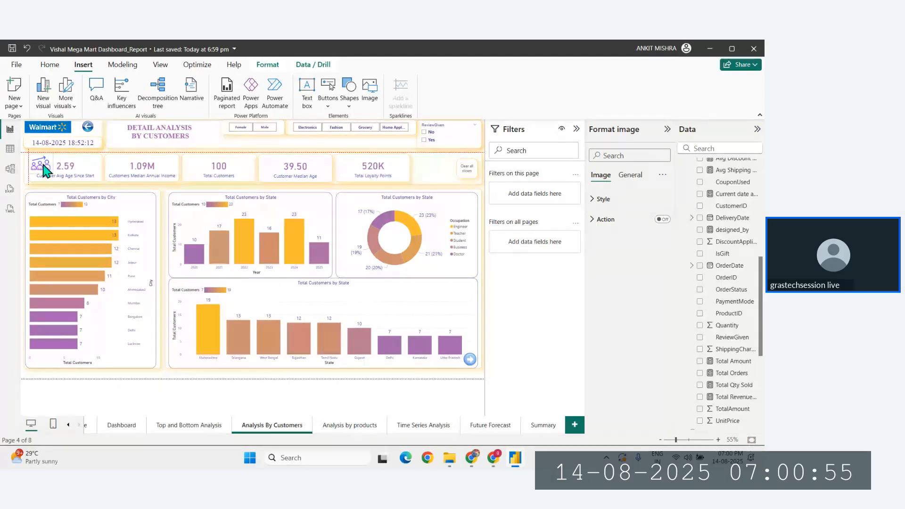
pyautogui.moveTo(46, 170); pyautogui.dragTo(45, 169)
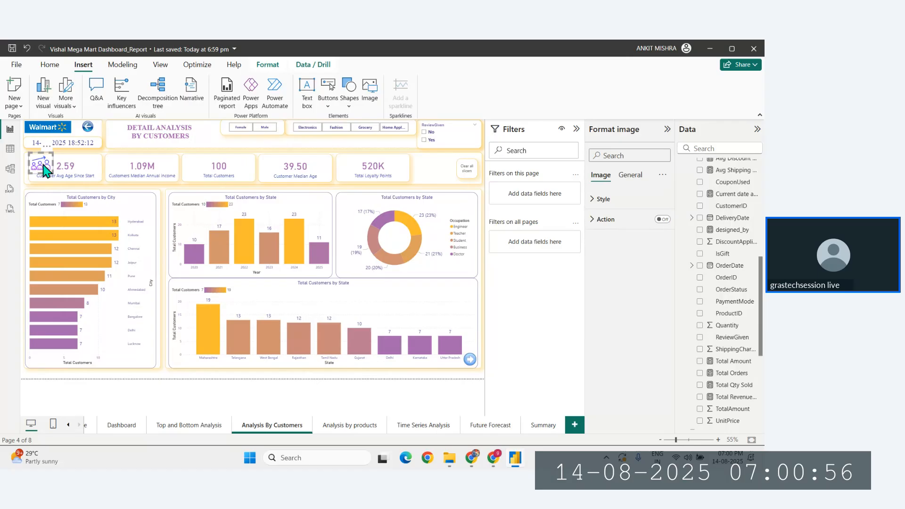
# Shift the Total Loyalty Points, Customer Median Age, Total Customers and Customers Median Annual Income cards rightward to free space beside the first card
pyautogui.click(374, 177)
pyautogui.moveTo(383, 177); pyautogui.dragTo(412, 178)
pyautogui.moveTo(324, 164); pyautogui.dragTo(362, 172)
pyautogui.moveTo(240, 171); pyautogui.dragTo(284, 172)
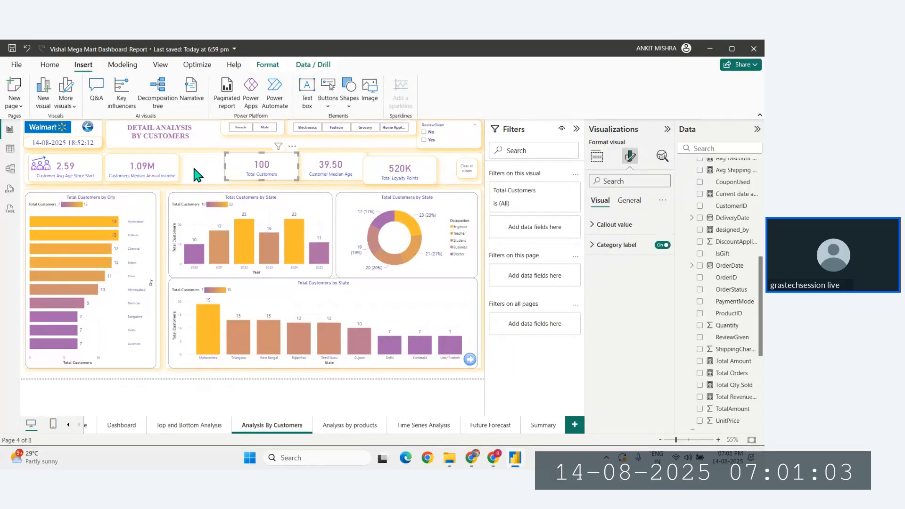
pyautogui.moveTo(168, 169); pyautogui.dragTo(202, 170)
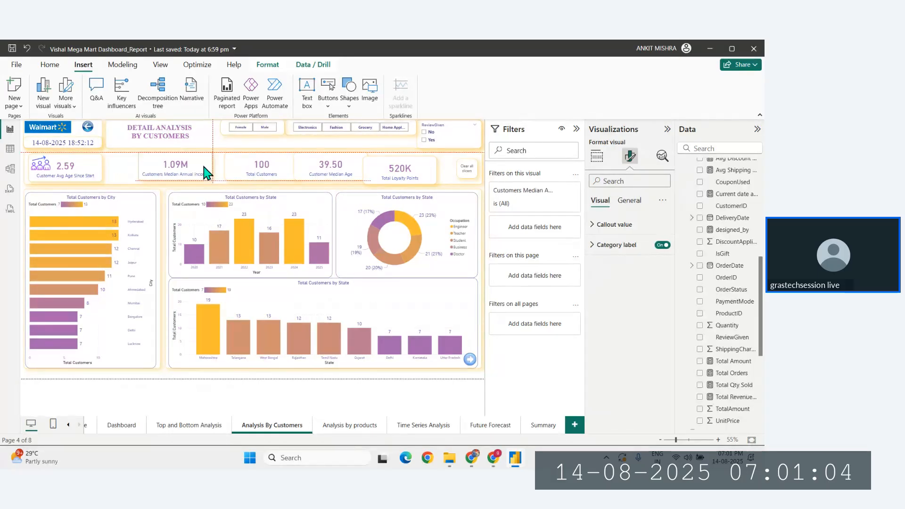
# Widen the Customer Avg Age Since Start card toward the Customers Median Annual Income card
pyautogui.click(96, 175)
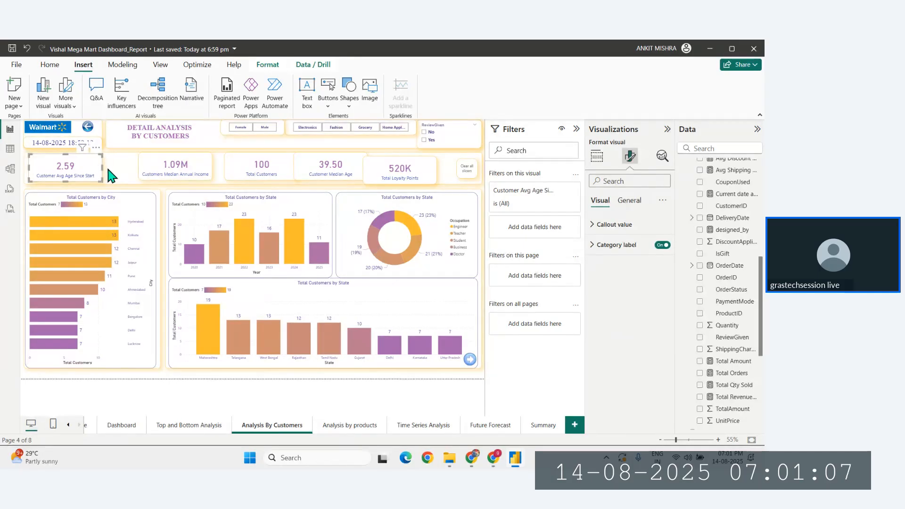
pyautogui.moveTo(108, 169); pyautogui.dragTo(119, 169)
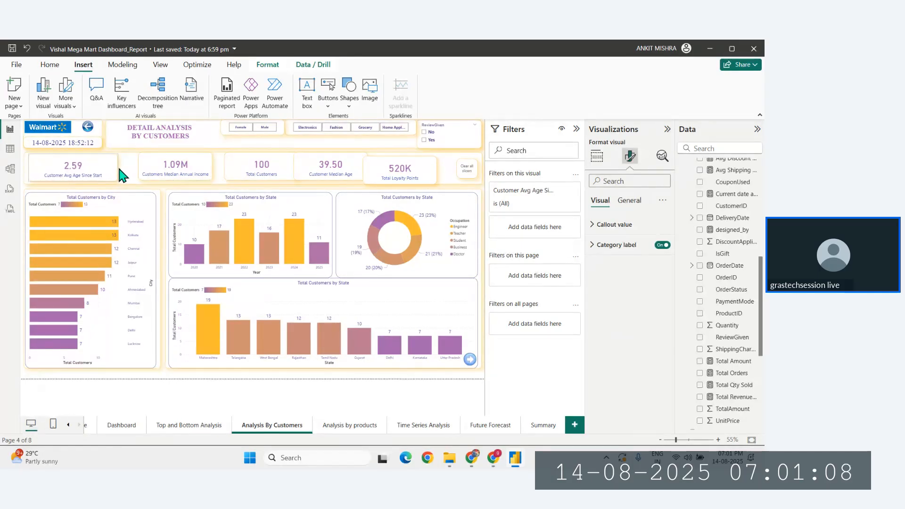
pyautogui.click(26, 187)
# Position the age icon at the left end of the Customer Avg Age Since Start card and make it slightly smaller
pyautogui.moveTo(46, 162)
pyautogui.mouseDown()
pyautogui.moveTo(58, 161)
pyautogui.moveTo(49, 169)
pyautogui.mouseUp()
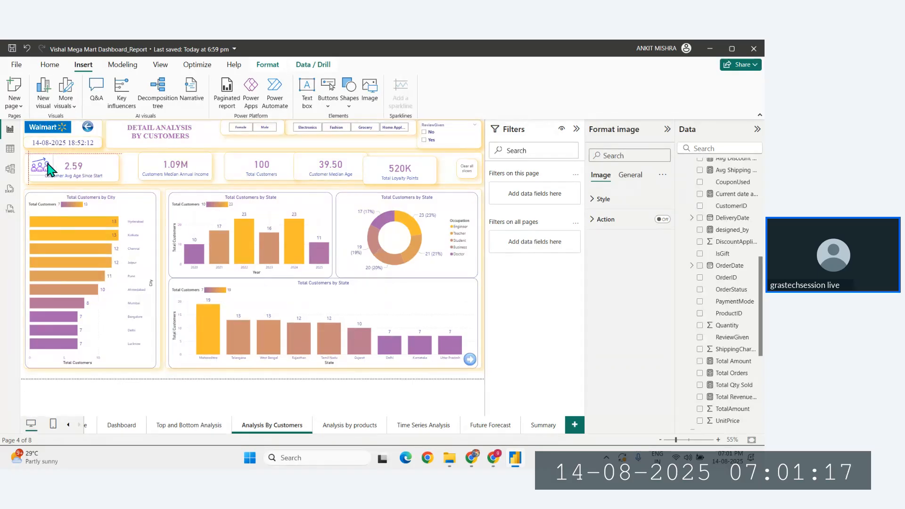
pyautogui.click(23, 191)
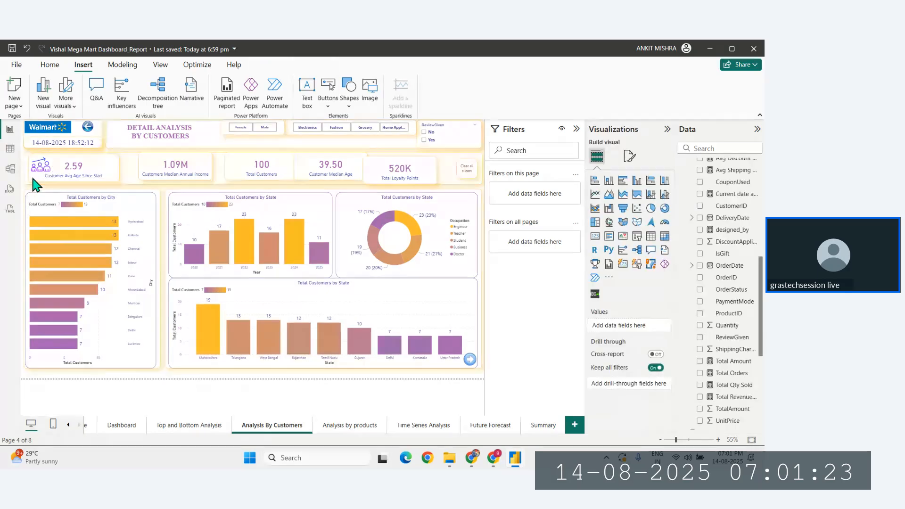
pyautogui.click(46, 169)
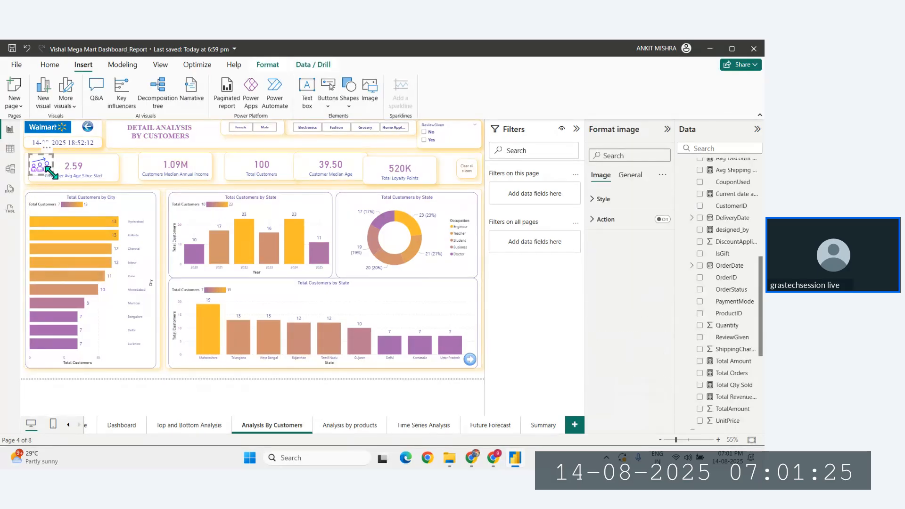
pyautogui.moveTo(52, 174); pyautogui.dragTo(47, 170)
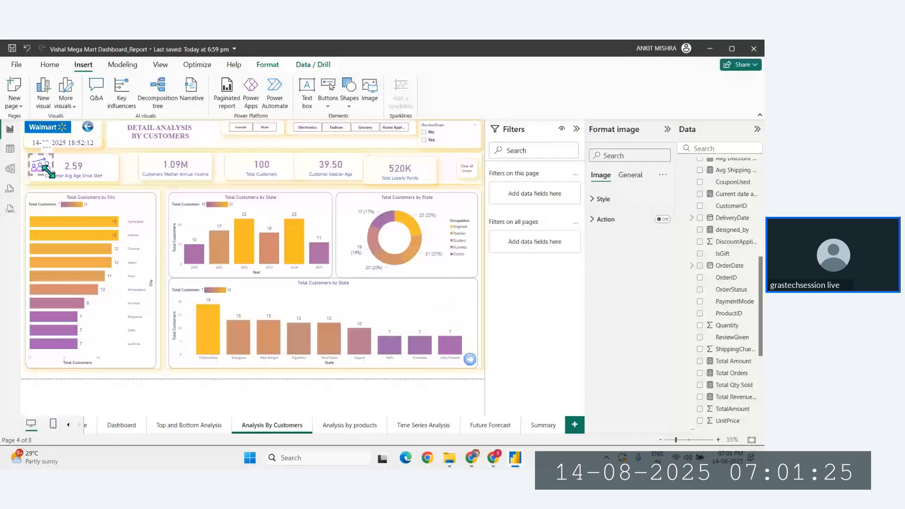
pyautogui.click(24, 187)
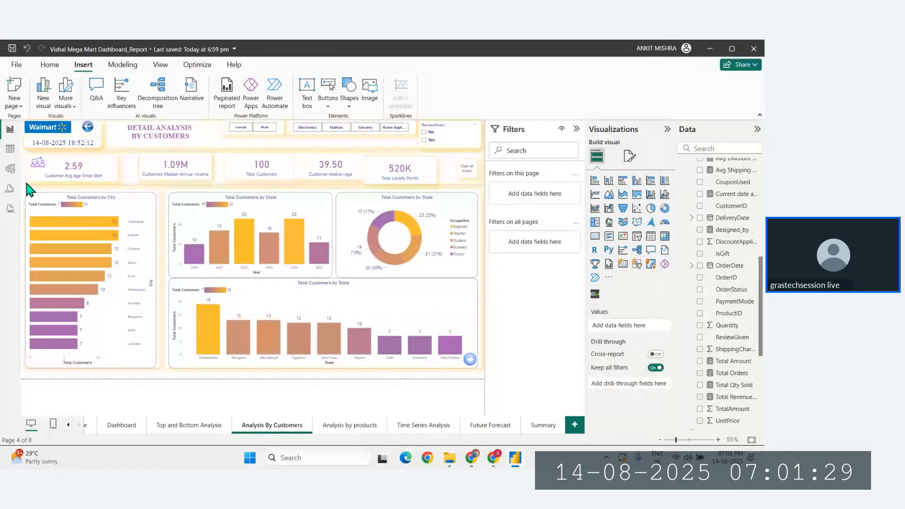
# Nudge the age icon rightward and slightly down until it sits just before the value in the Customer Avg Age Since Start card
pyautogui.click(40, 165)
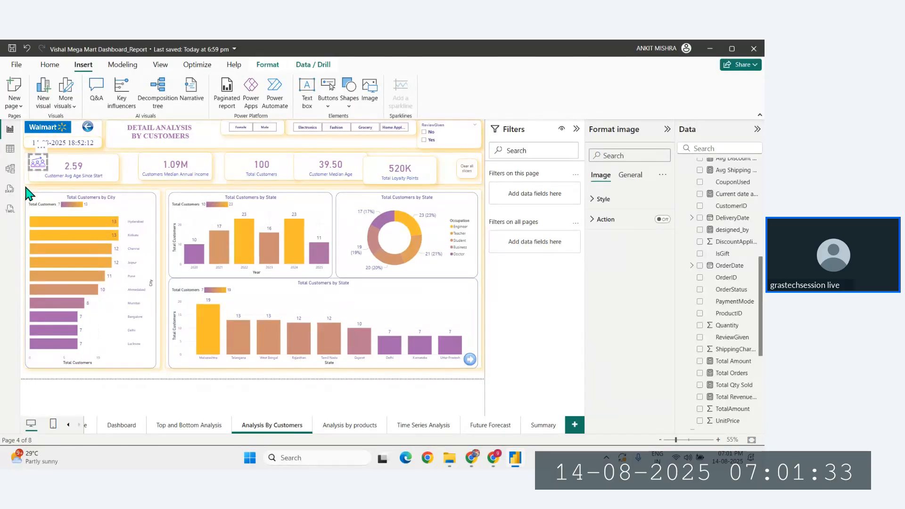
pyautogui.press('Right')
pyautogui.press('Right')
pyautogui.press('Right')
pyautogui.press('Right')
pyautogui.press('Right')
pyautogui.press('Right')
pyautogui.press('Right')
pyautogui.press('Right')
pyautogui.press('Right')
pyautogui.press('Right')
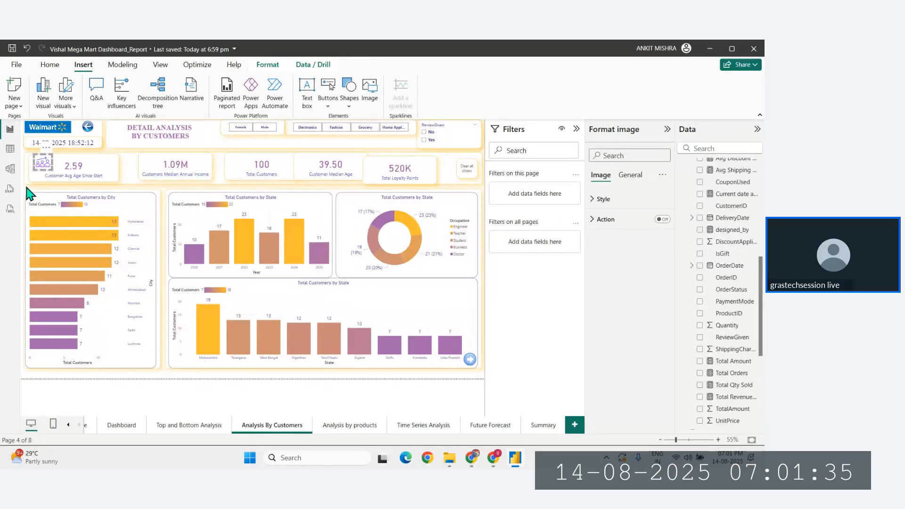
pyautogui.press('Down')
pyautogui.press('Down')
pyautogui.click(27, 193)
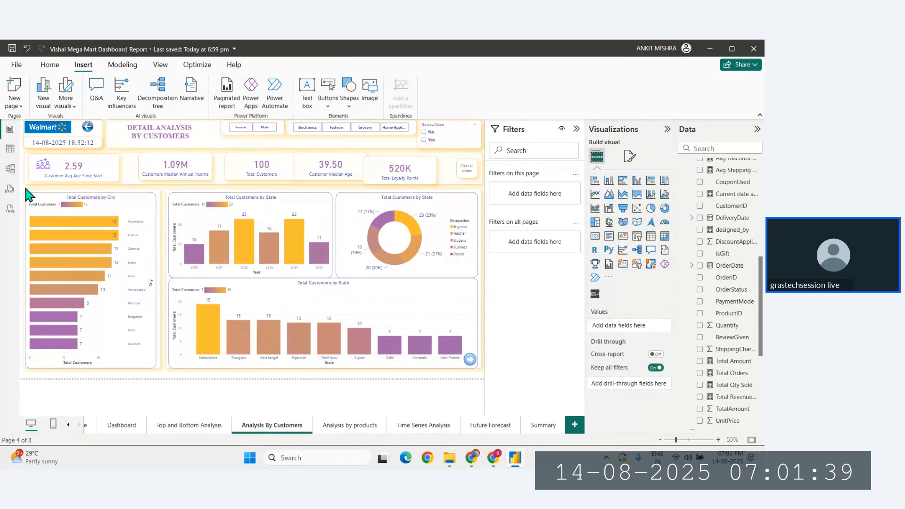
pyautogui.click(44, 166)
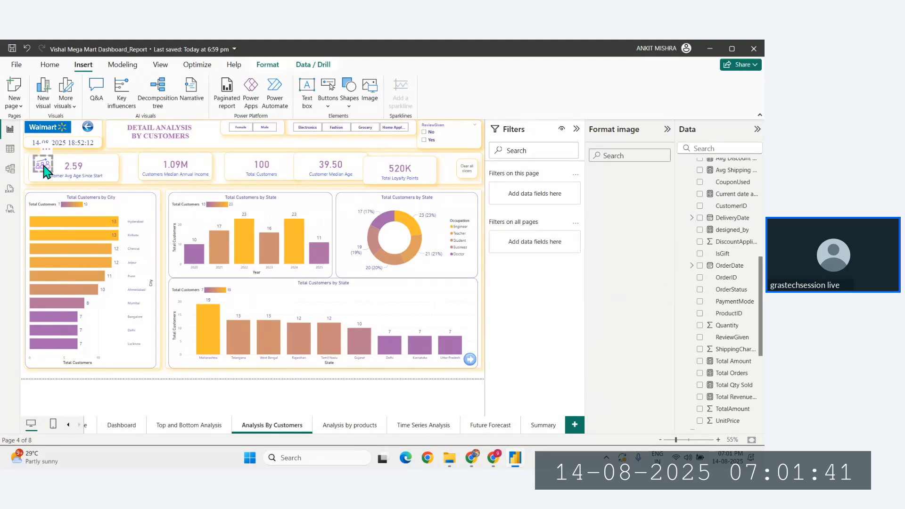
pyautogui.press('Right')
pyautogui.press('Right')
pyautogui.press('Right')
pyautogui.press('Right')
pyautogui.press('Right')
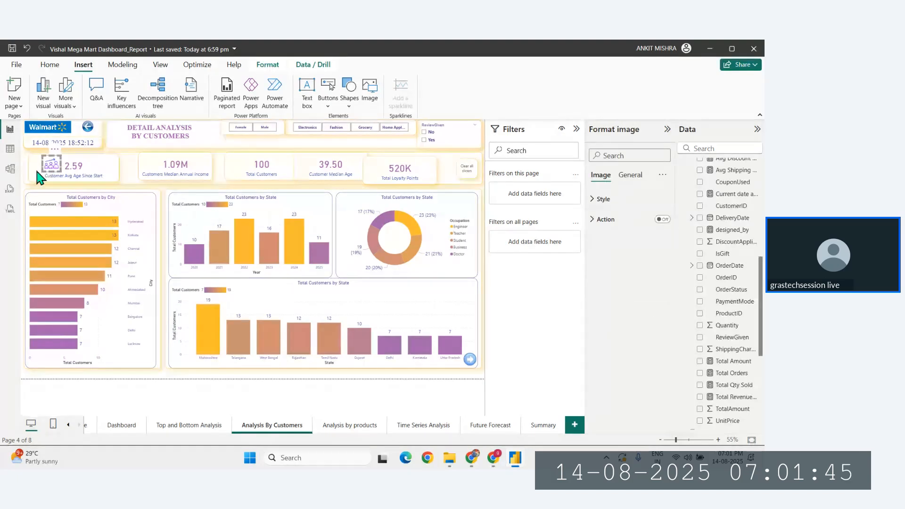
pyautogui.click(26, 188)
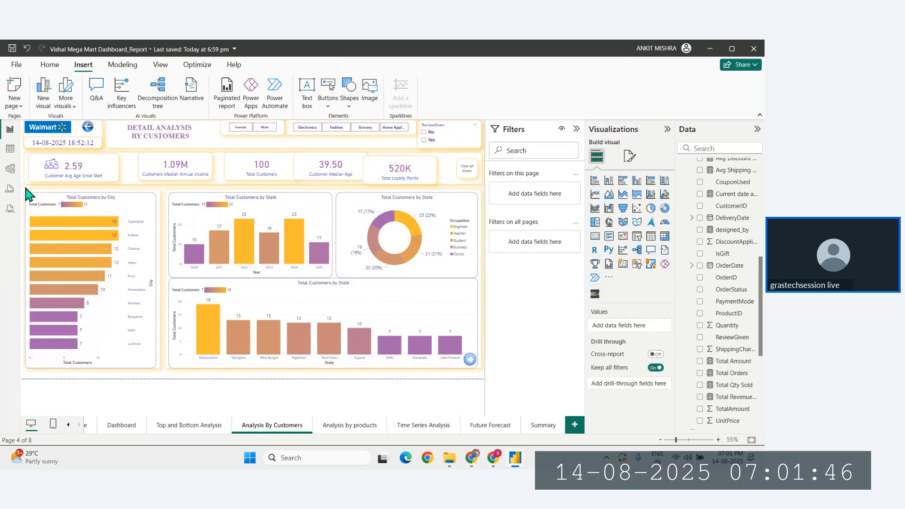
# Fine-tune the age icon's horizontal position so it sits close beside the Customer Avg Age Since Start value
pyautogui.click(57, 167)
pyautogui.press('Right')
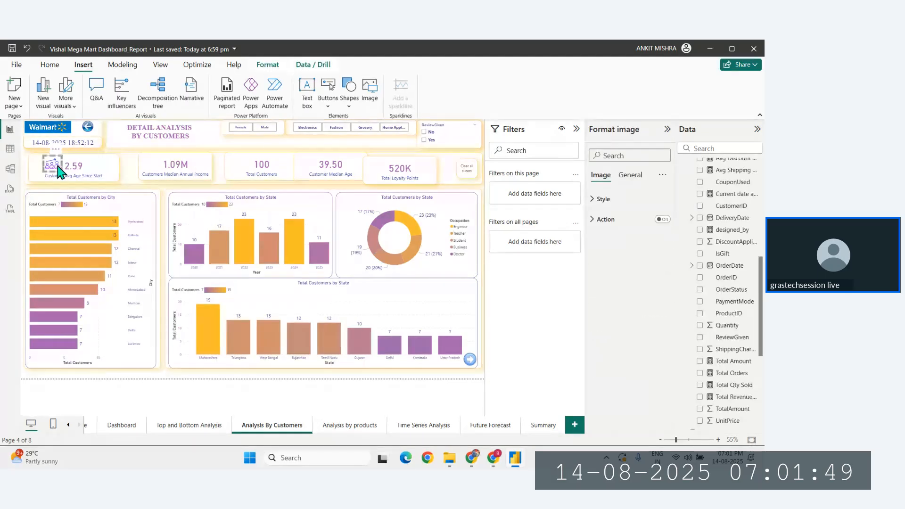
pyautogui.press('Left')
pyautogui.press('Left')
pyautogui.press('Left')
pyautogui.press('Left')
pyautogui.press('Left')
pyautogui.press('Right')
pyautogui.press('Right')
pyautogui.press('Right')
pyautogui.press('Right')
pyautogui.press('Right')
pyautogui.press('Right')
pyautogui.press('Right')
pyautogui.press('Right')
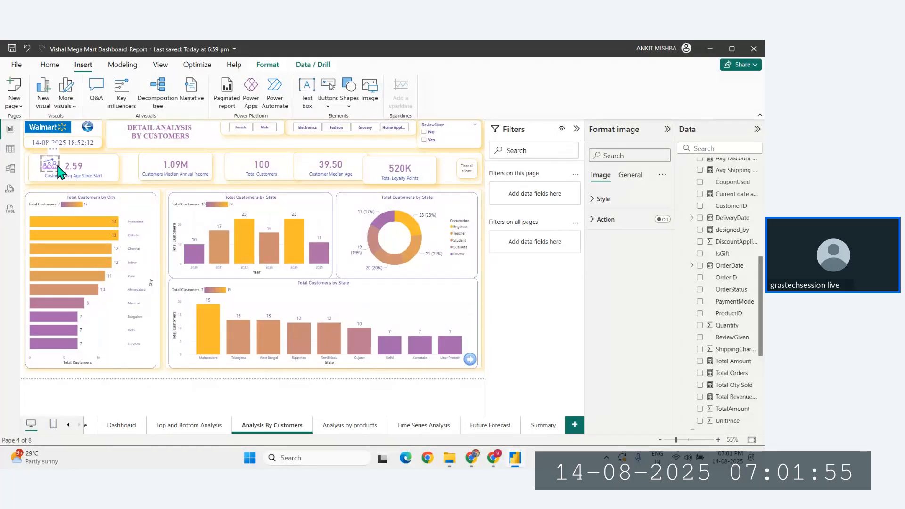
pyautogui.press('Right')
pyautogui.press('Right')
pyautogui.press('Right')
pyautogui.press('Right')
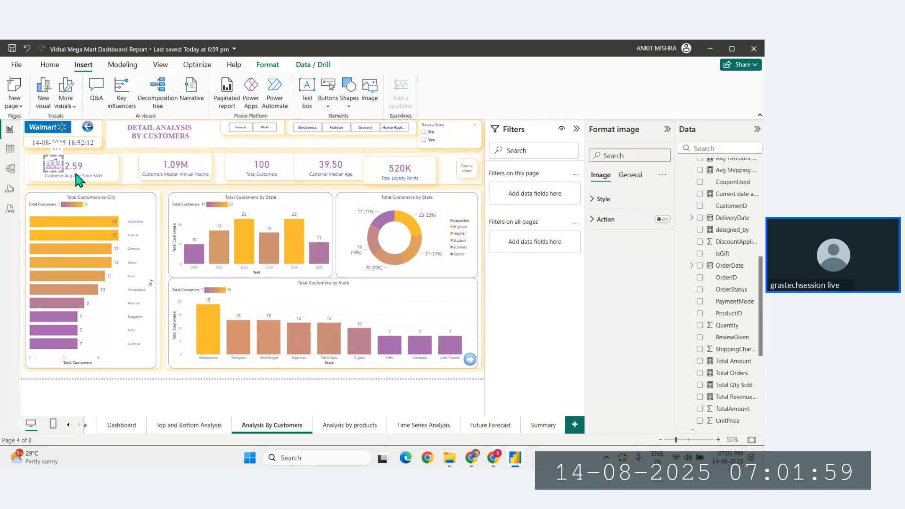
# Narrow the Customer Avg Age Since Start card from its right edge and shift the age icon left of the value
pyautogui.click(109, 168)
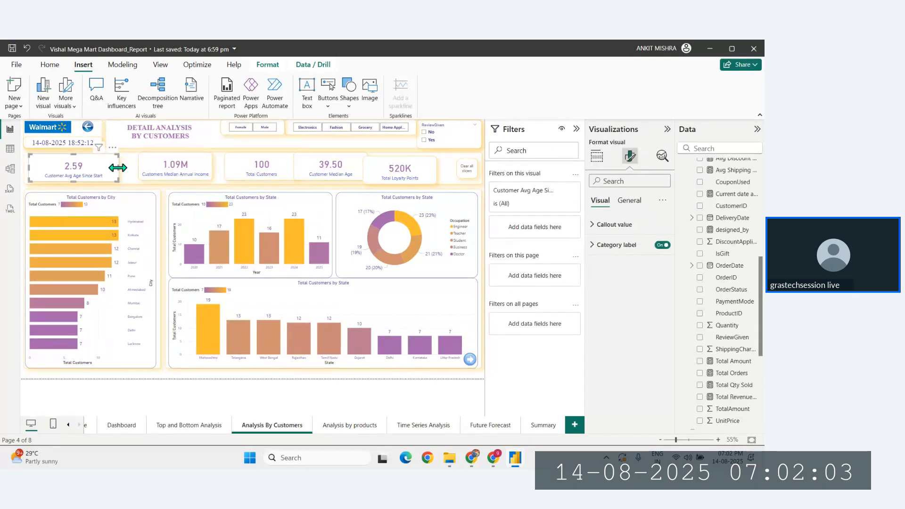
pyautogui.moveTo(111, 168); pyautogui.dragTo(104, 168)
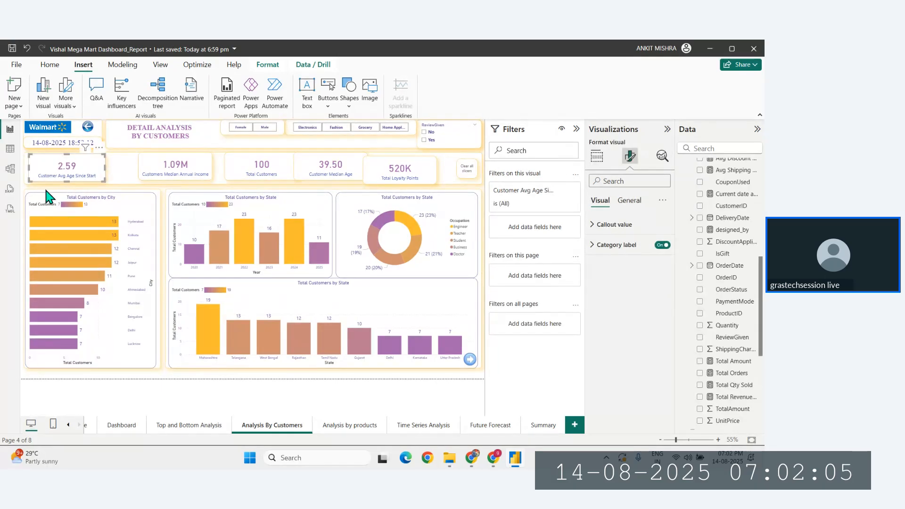
pyautogui.click(24, 189)
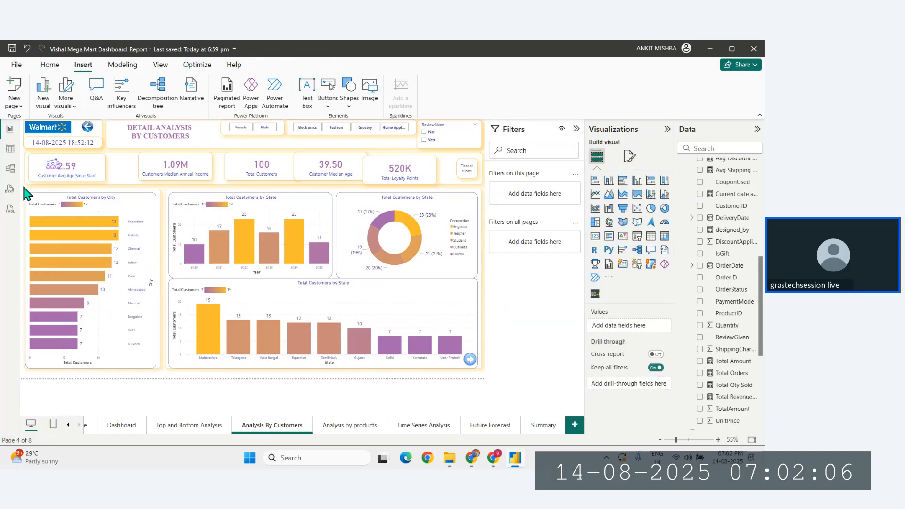
pyautogui.click(49, 168)
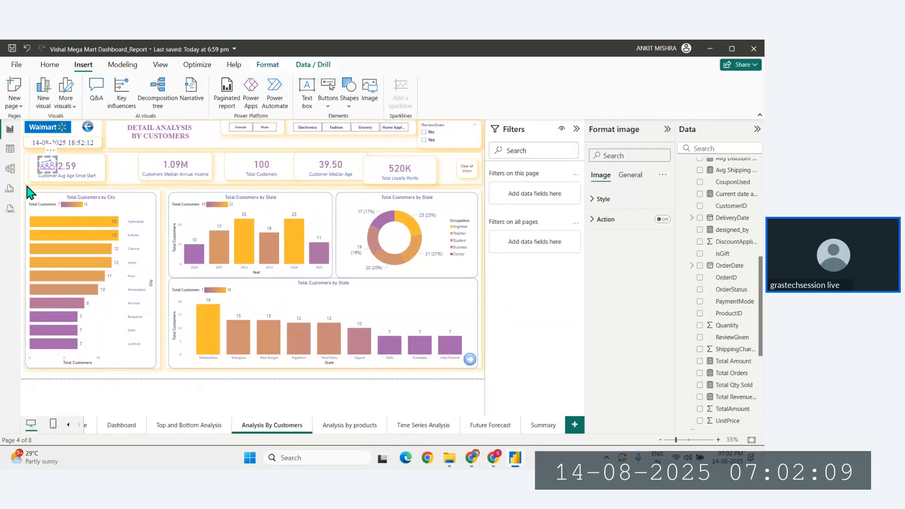
pyautogui.click(28, 193)
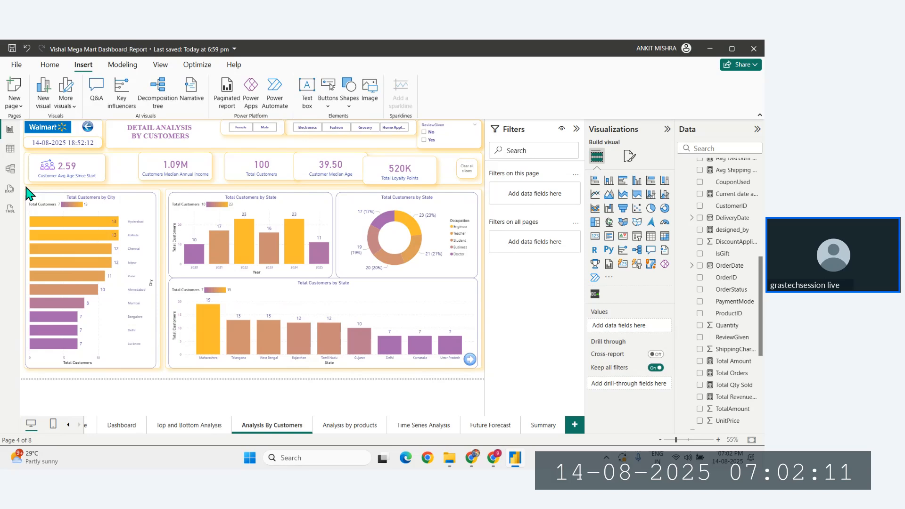
# Select the Customer Avg Age Since Start card together with its age icon and send both to the back
pyautogui.click(99, 166)
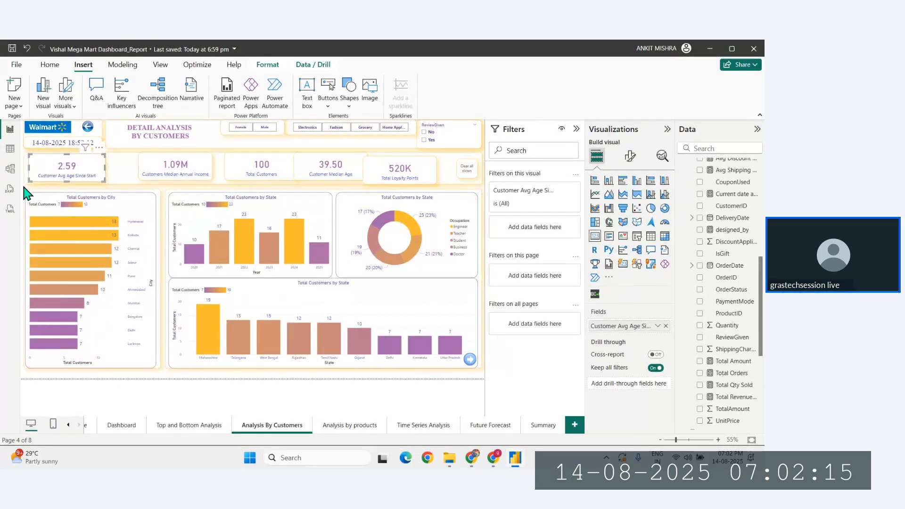
pyautogui.click(22, 182)
pyautogui.click(48, 166)
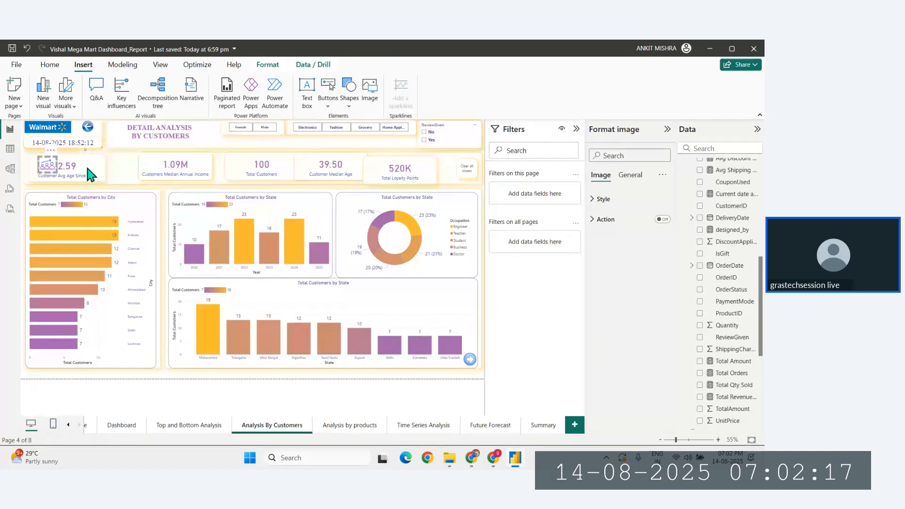
pyautogui.click(97, 174)
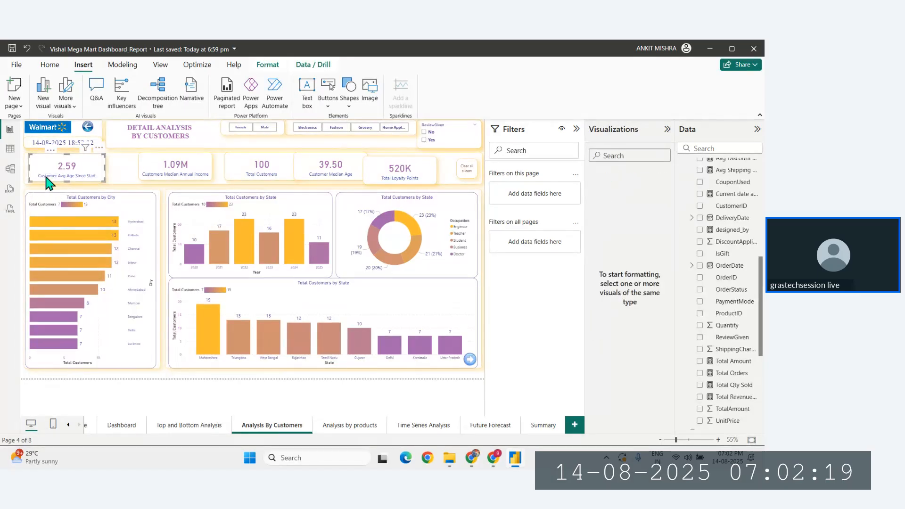
pyautogui.click(273, 66)
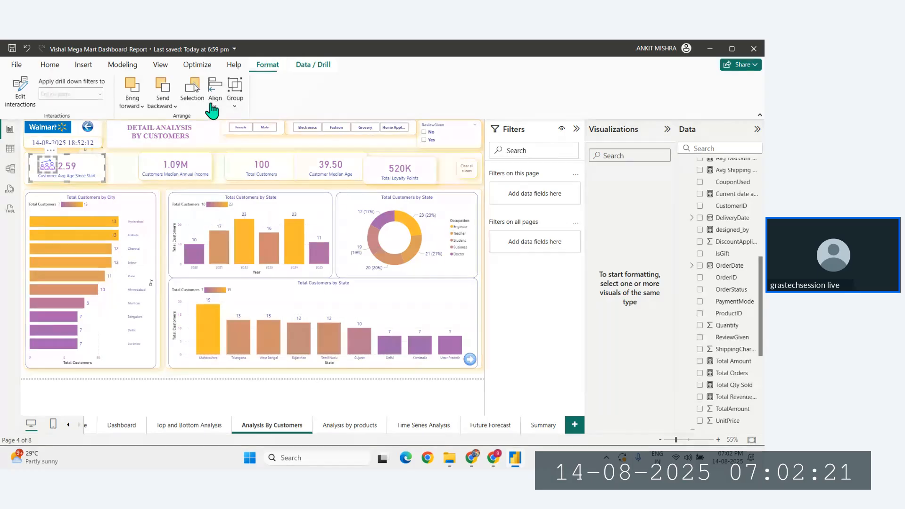
pyautogui.click(162, 102)
pyautogui.click(179, 139)
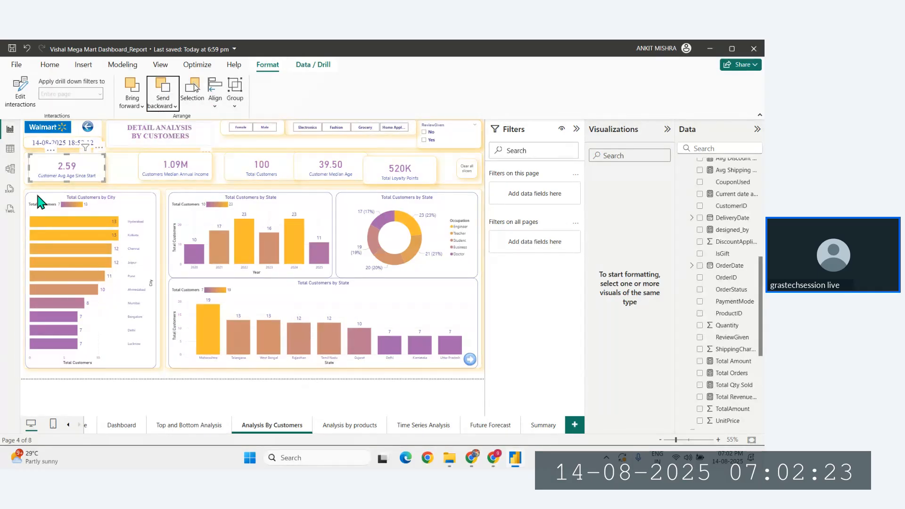
pyautogui.click(27, 188)
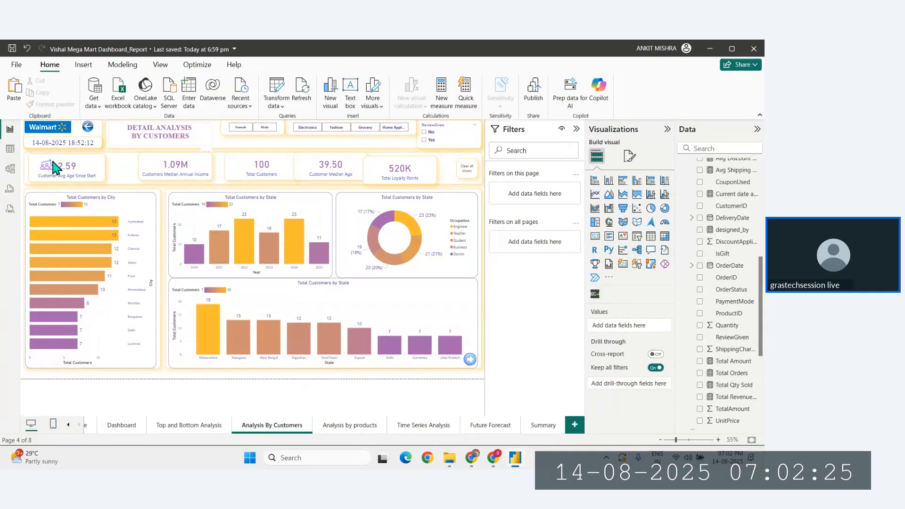
# Send the wide background shape of the KPI row to the back, behind the cards and the age icon
pyautogui.click(56, 167)
pyautogui.click(30, 194)
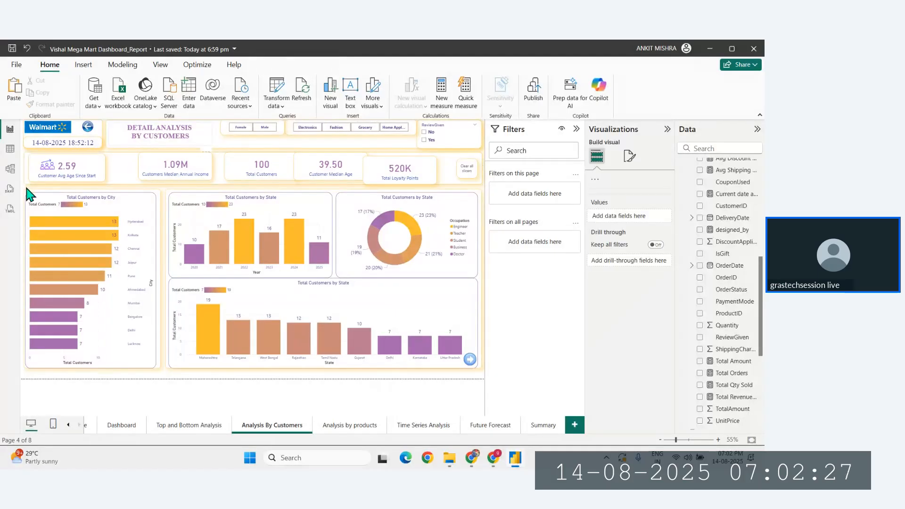
pyautogui.click(103, 169)
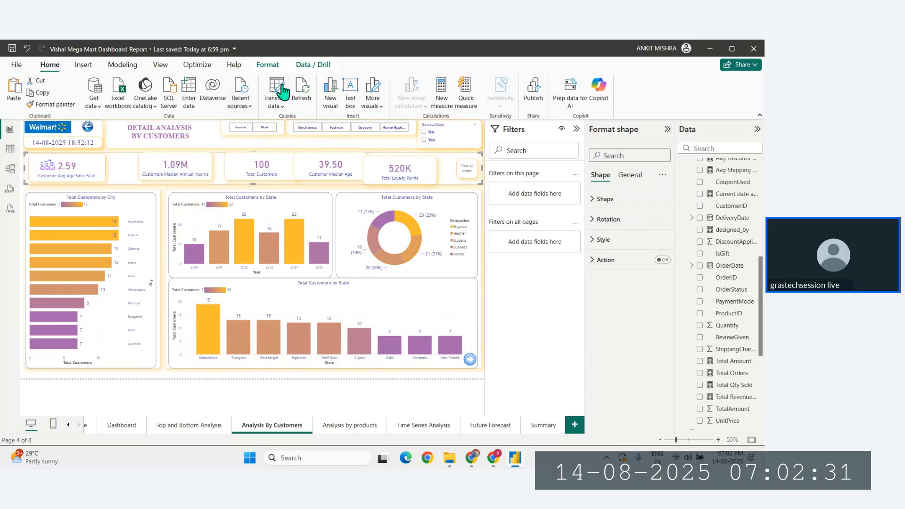
pyautogui.click(267, 65)
pyautogui.click(165, 106)
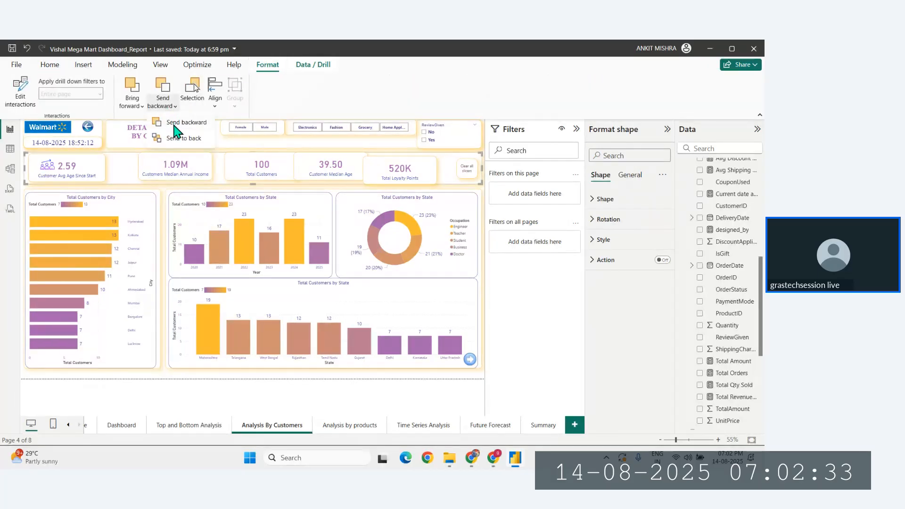
pyautogui.click(165, 106)
pyautogui.click(165, 106)
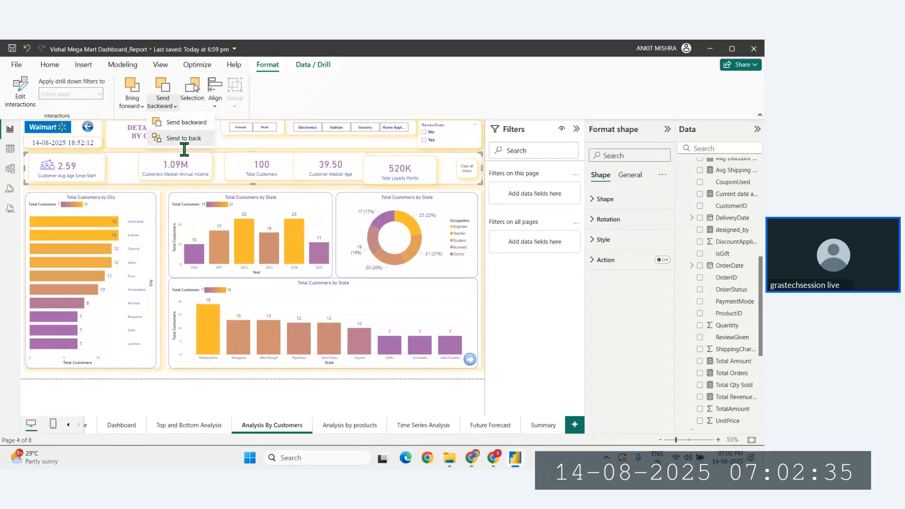
pyautogui.click(175, 138)
pyautogui.click(34, 185)
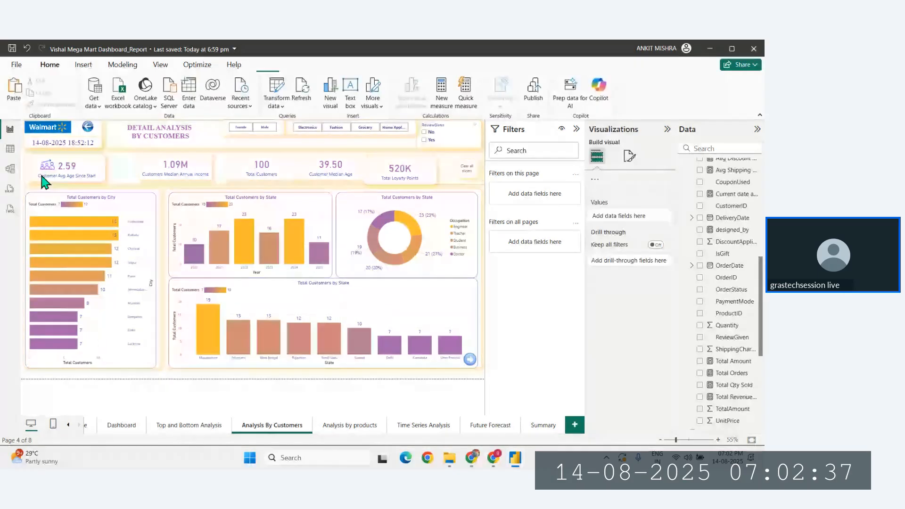
# Group the age icon with the Customer Avg Age Since Start card
pyautogui.click(46, 167)
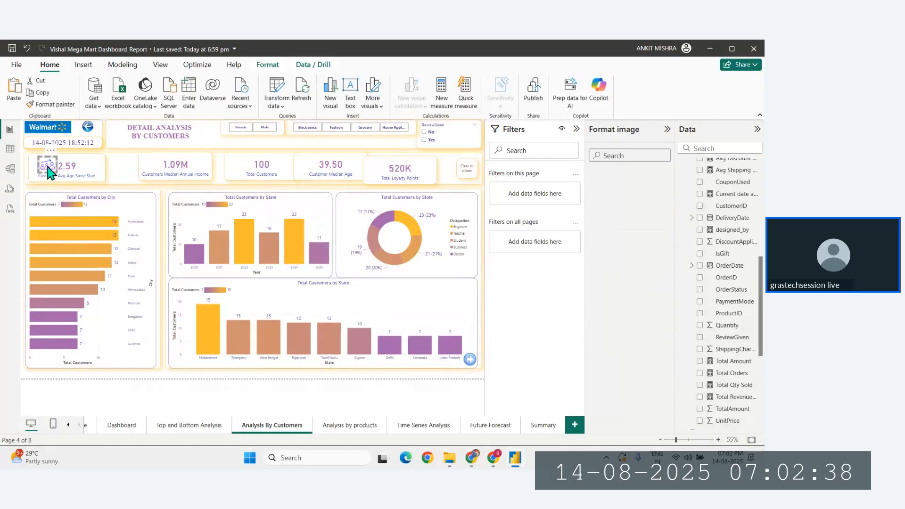
pyautogui.click(88, 165)
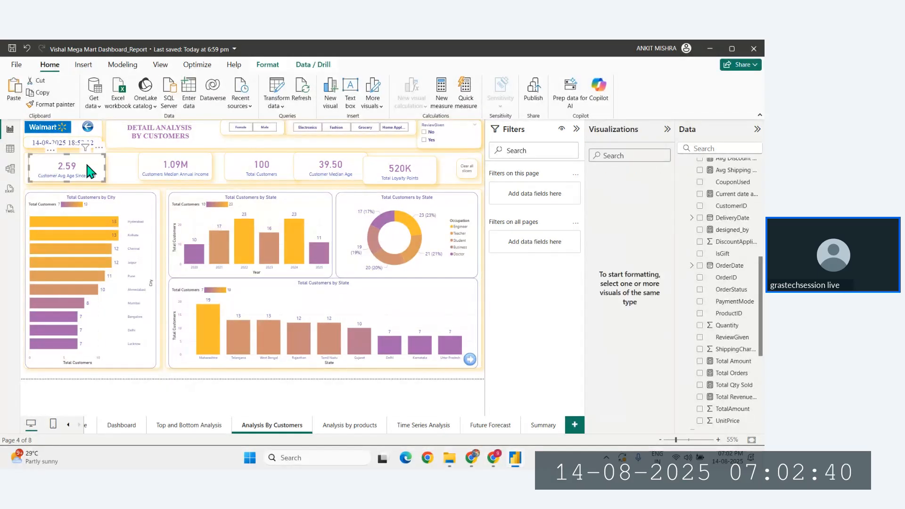
pyautogui.click(269, 67)
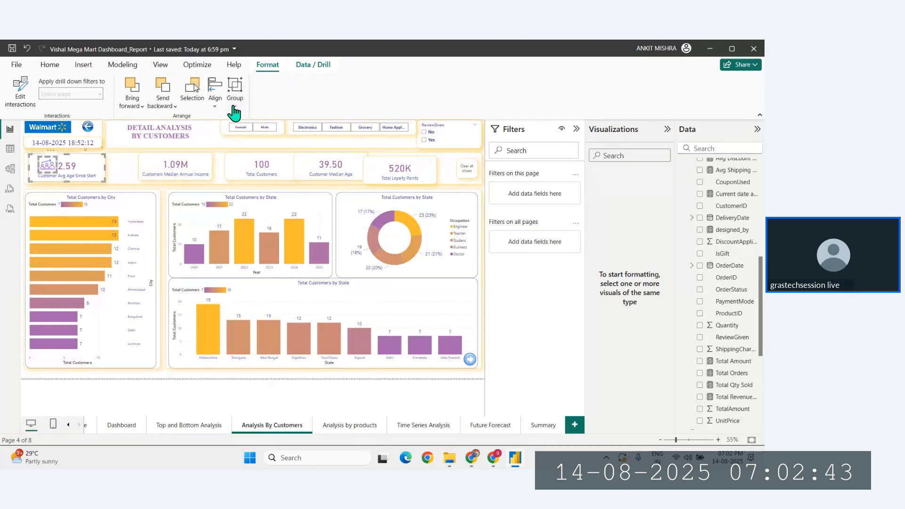
pyautogui.click(27, 189)
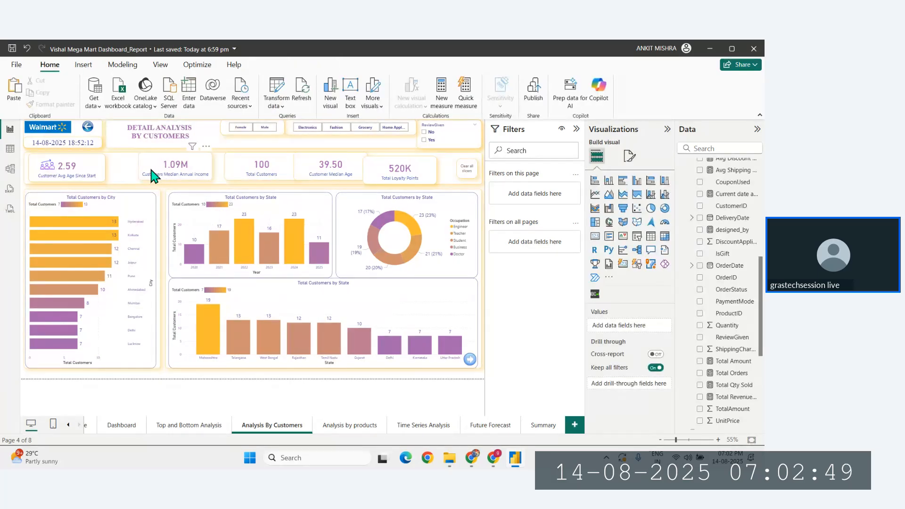
# Move the Customers Median Annual Income card left beside the first card and widen it slightly
pyautogui.moveTo(152, 177); pyautogui.dragTo(122, 177)
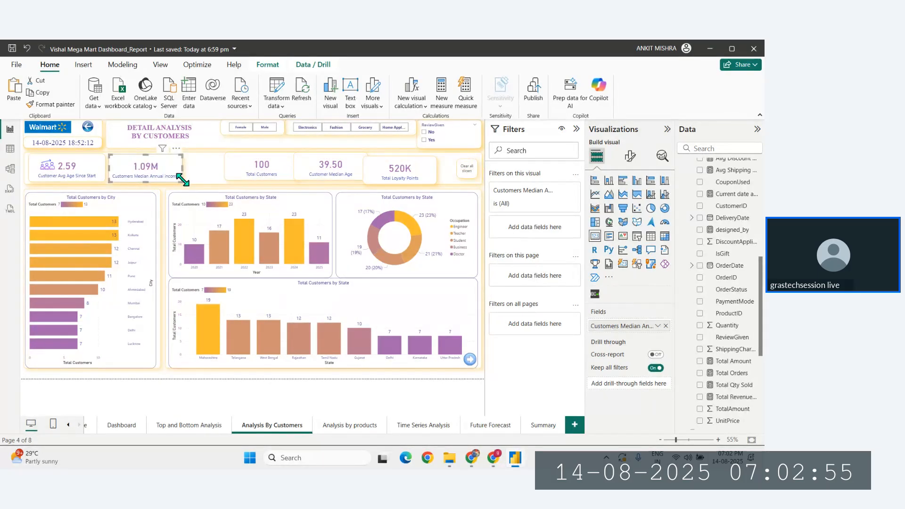
pyautogui.moveTo(183, 179); pyautogui.dragTo(195, 185)
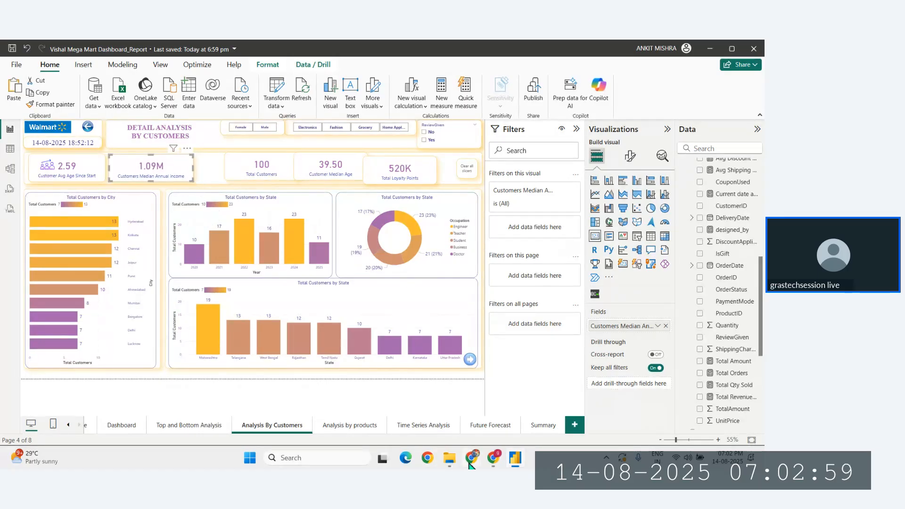
# Switch to Flaticon in Chrome, search for "annual income" icons and open the Income Growth icon with the hand and dollar coin
pyautogui.moveTo(470, 465)
pyautogui.click(420, 401)
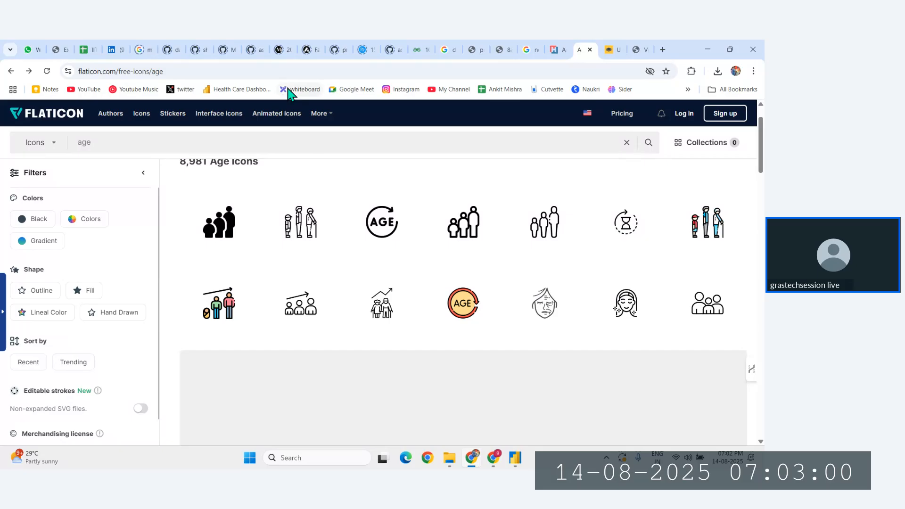
pyautogui.click(201, 142)
pyautogui.write('annual incom')
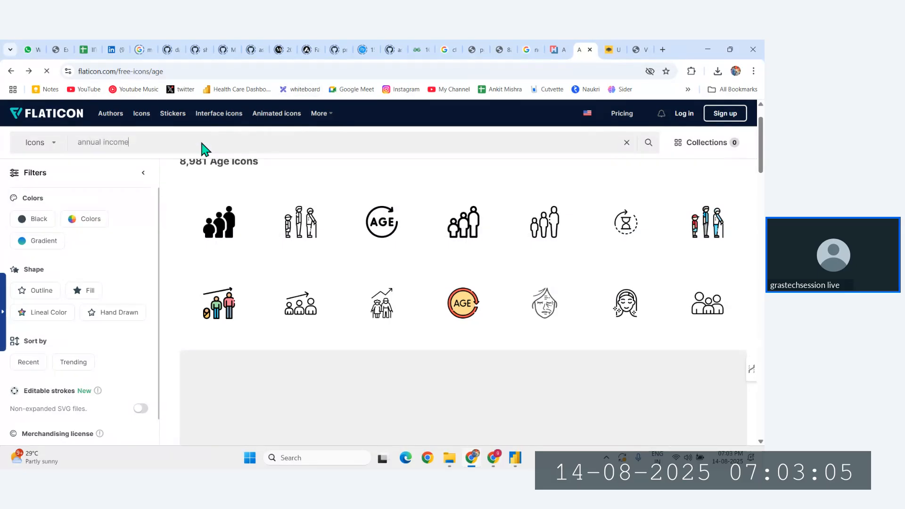
pyautogui.press('Return')
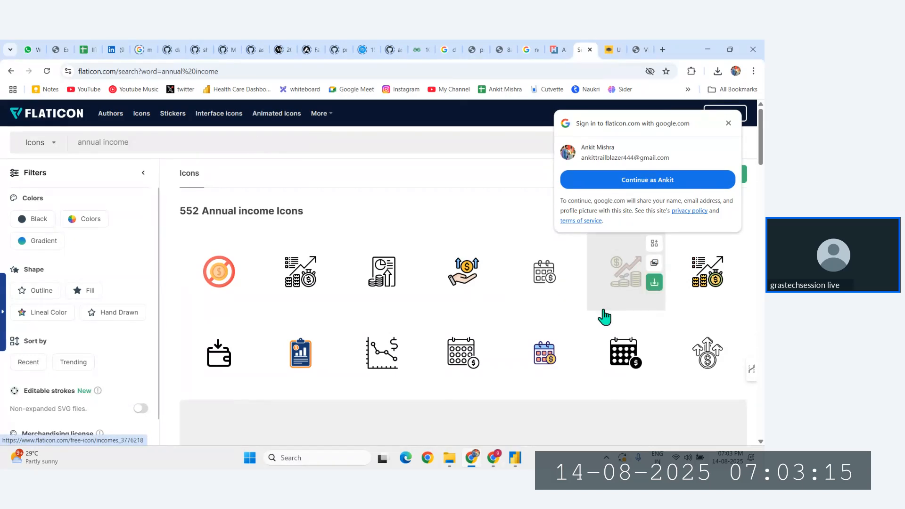
pyautogui.click(464, 271)
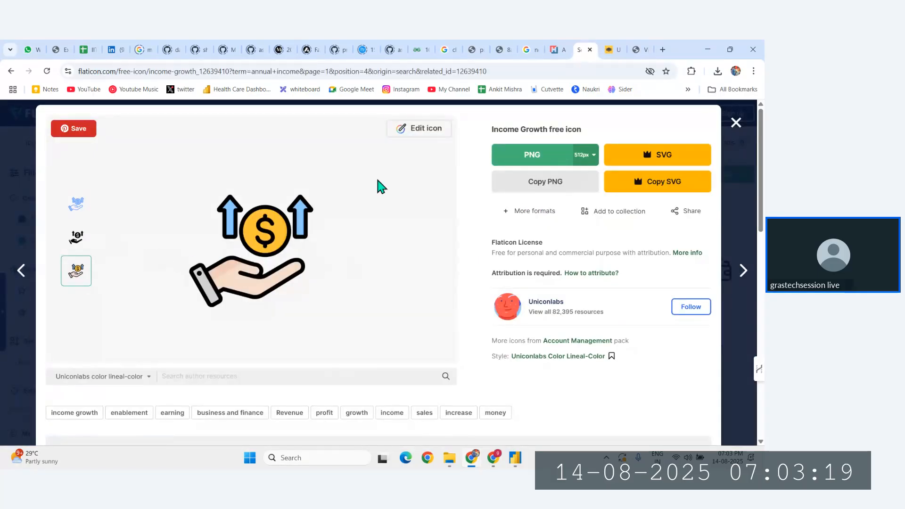
# Close the Income Growth icon, browse the annual income results and open the Banknote icon with the rising arrow
pyautogui.click(735, 123)
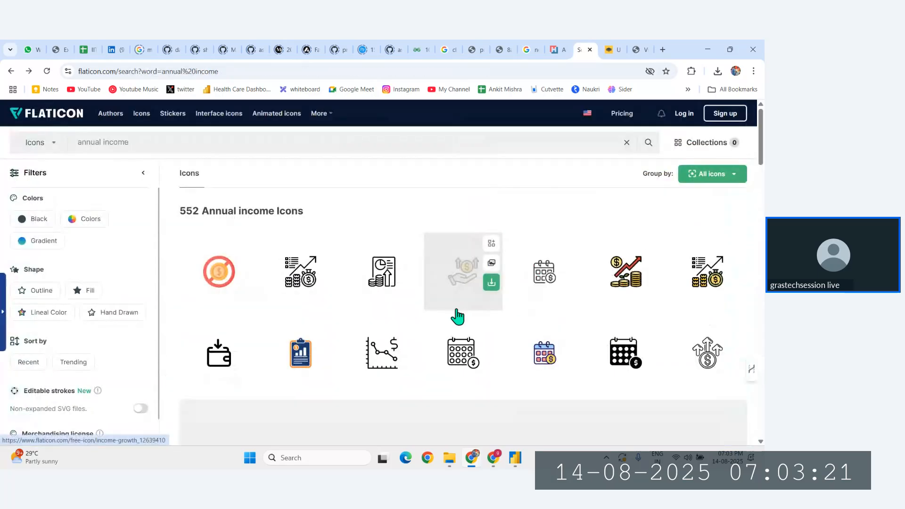
pyautogui.scroll(-2, 459, 315)
pyautogui.scroll(2, 457, 315)
pyautogui.scroll(-5, 457, 315)
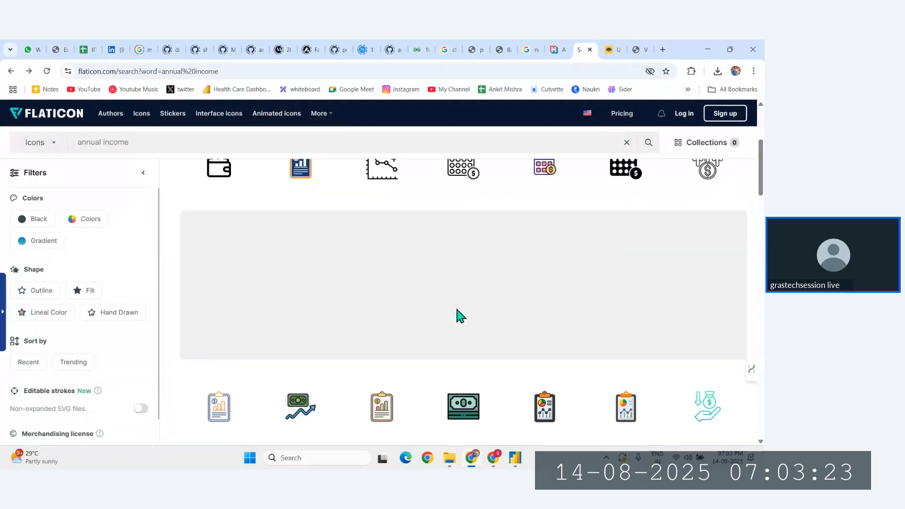
pyautogui.scroll(-1, 457, 315)
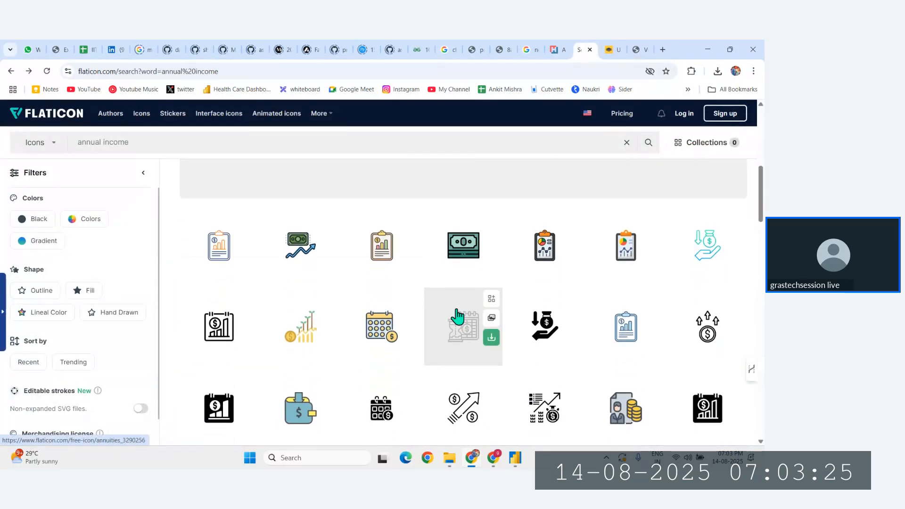
pyautogui.scroll(5, 456, 315)
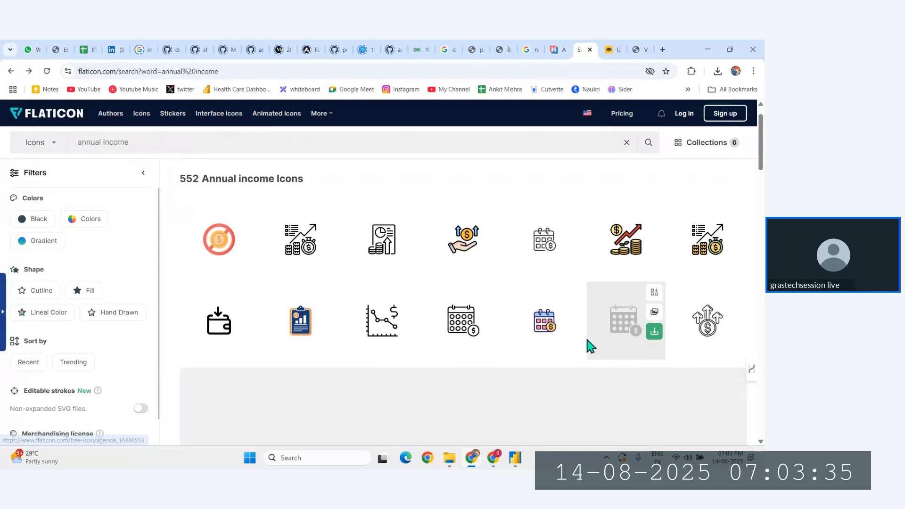
pyautogui.scroll(-3, 587, 342)
pyautogui.scroll(-3, 588, 341)
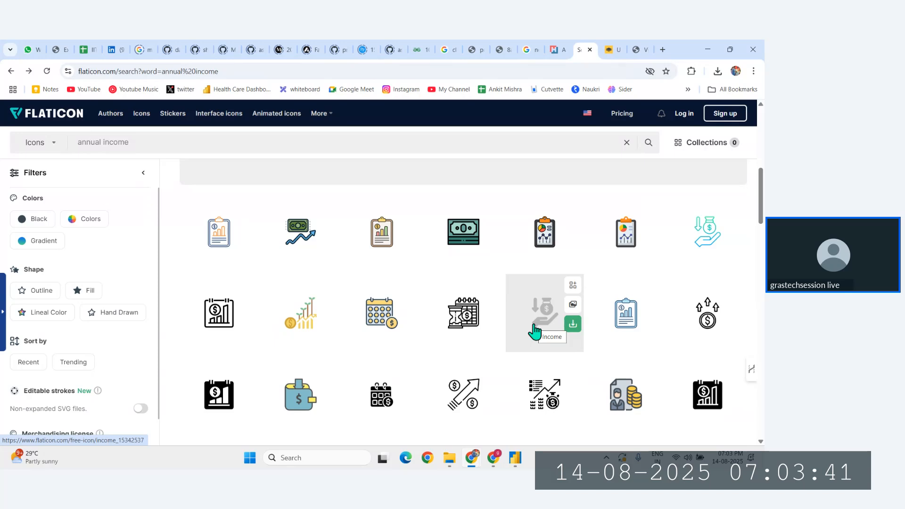
pyautogui.click(300, 245)
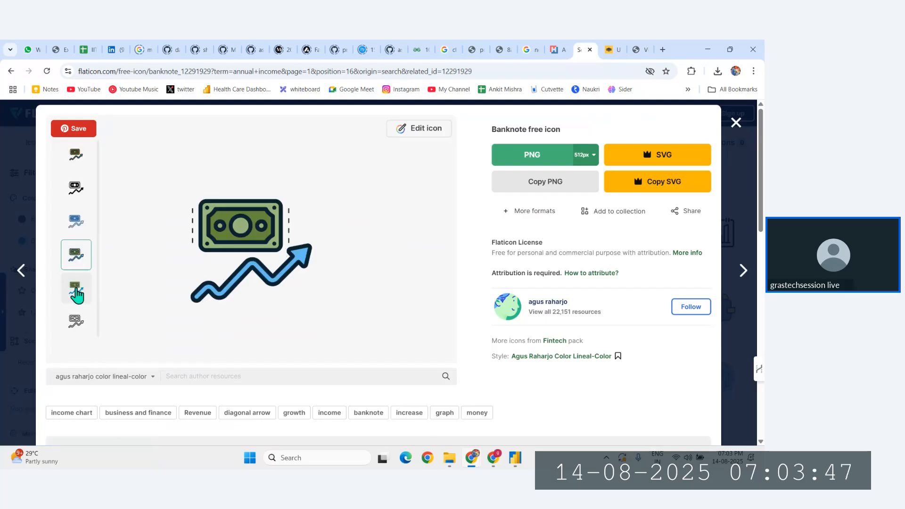
# Choose the blue outlined variant of the Banknote icon and download it free as a PNG
pyautogui.click(74, 288)
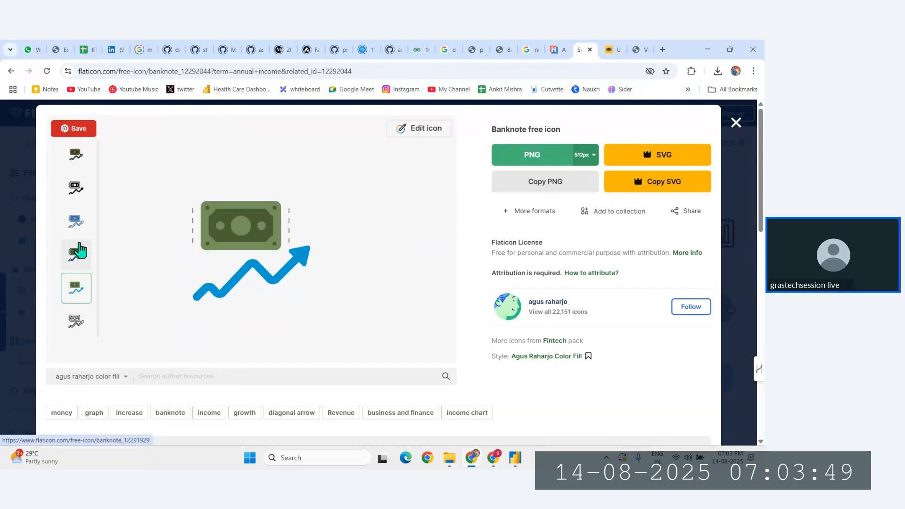
pyautogui.click(75, 226)
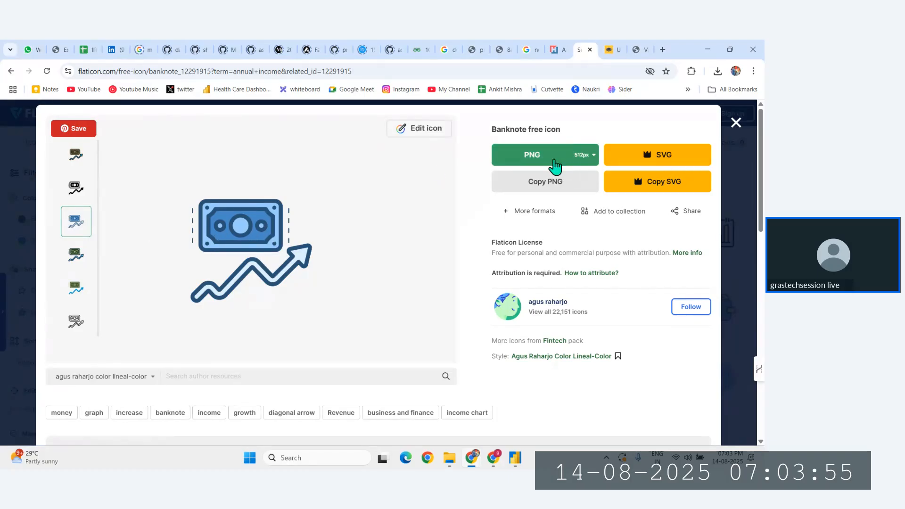
pyautogui.click(555, 166)
pyautogui.click(595, 307)
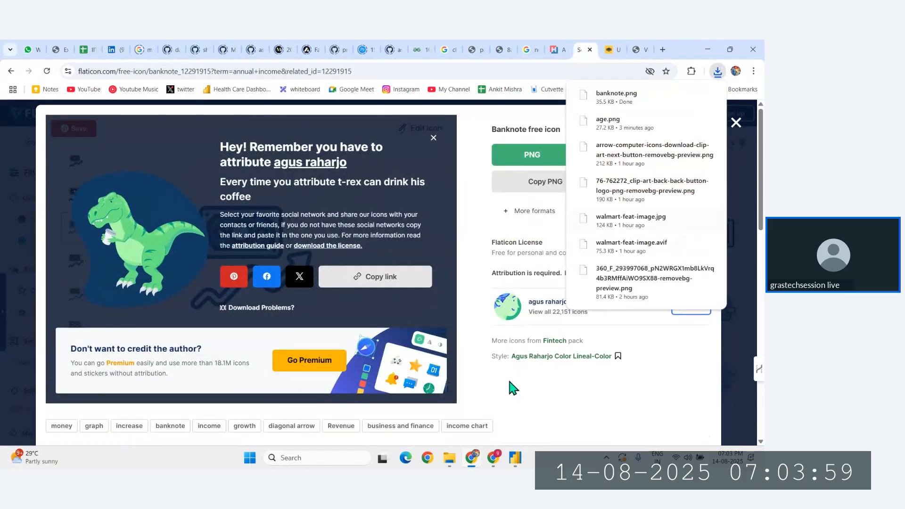
# Switch to Power BI and insert the banknote image from Downloads on the Analysis By Customers page
pyautogui.click(515, 458)
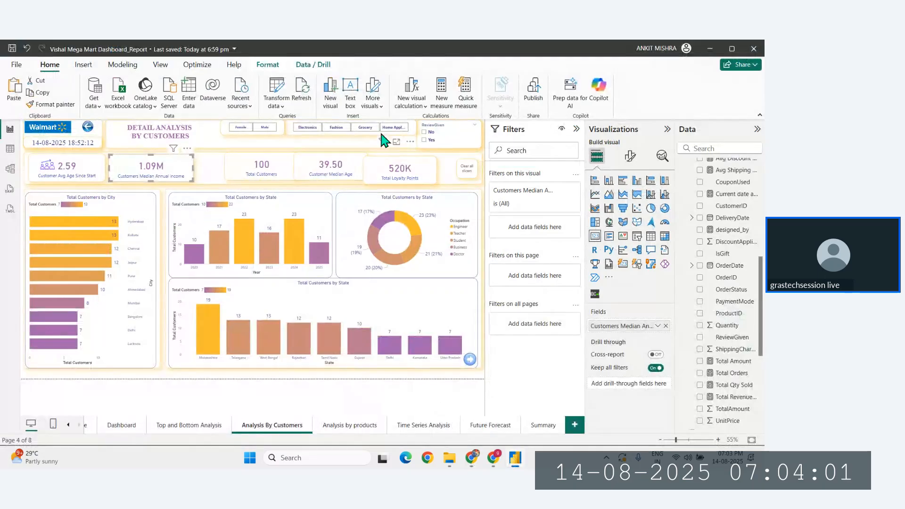
pyautogui.click(83, 66)
pyautogui.click(369, 92)
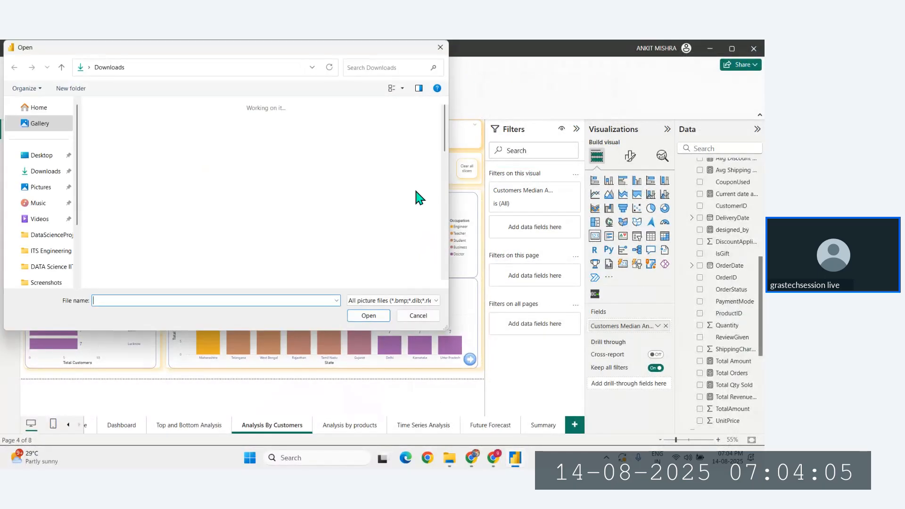
pyautogui.click(135, 125)
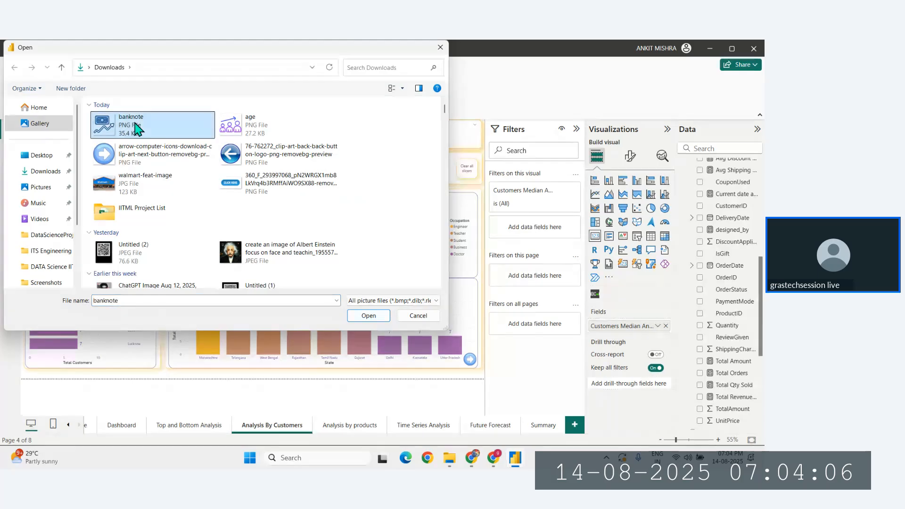
pyautogui.click(369, 316)
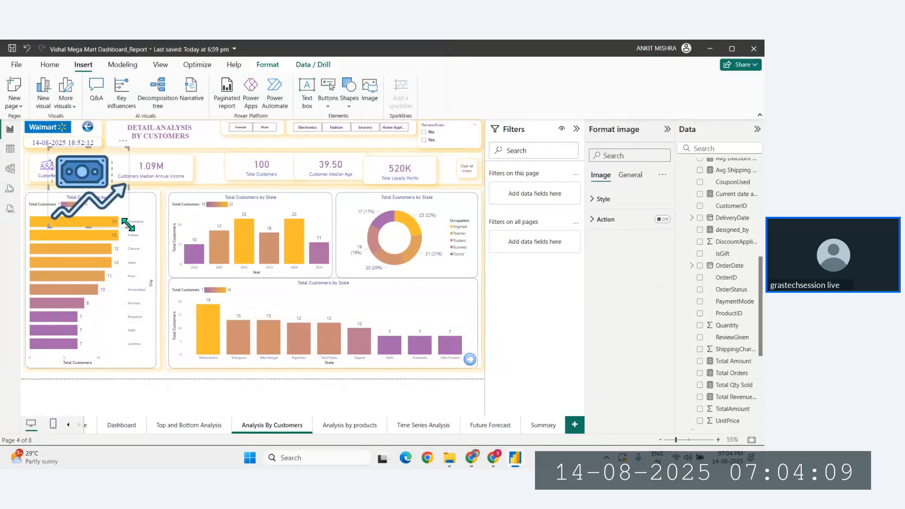
# Shrink the banknote icon and place it before the value on the Customers Median Annual Income card
pyautogui.moveTo(128, 224); pyautogui.dragTo(131, 174)
pyautogui.click(24, 193)
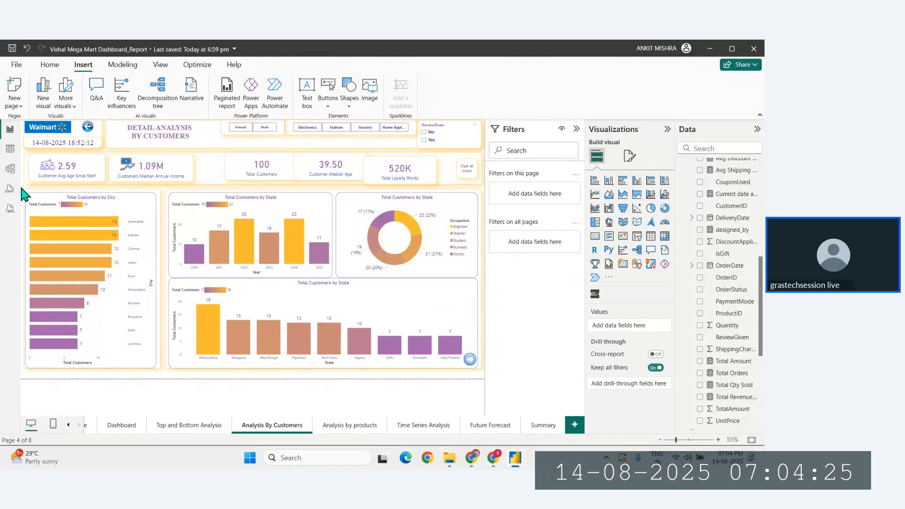
pyautogui.click(131, 169)
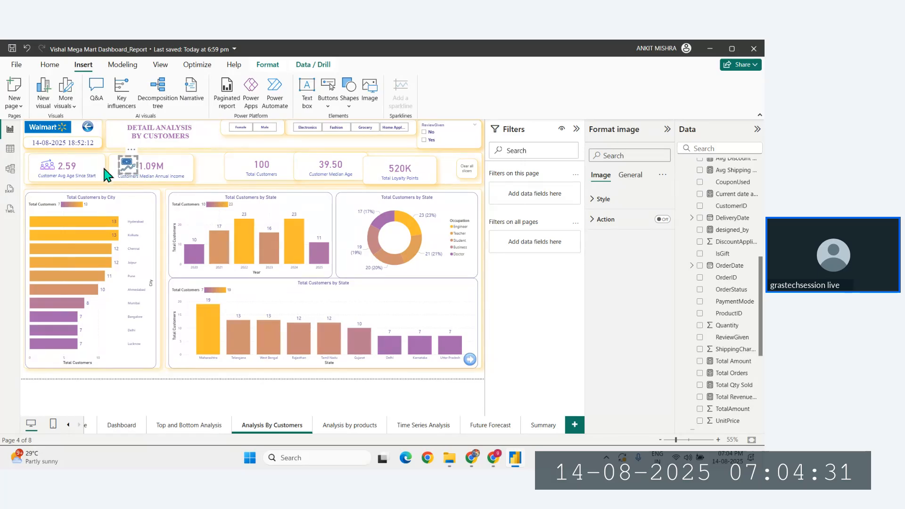
pyautogui.click(22, 189)
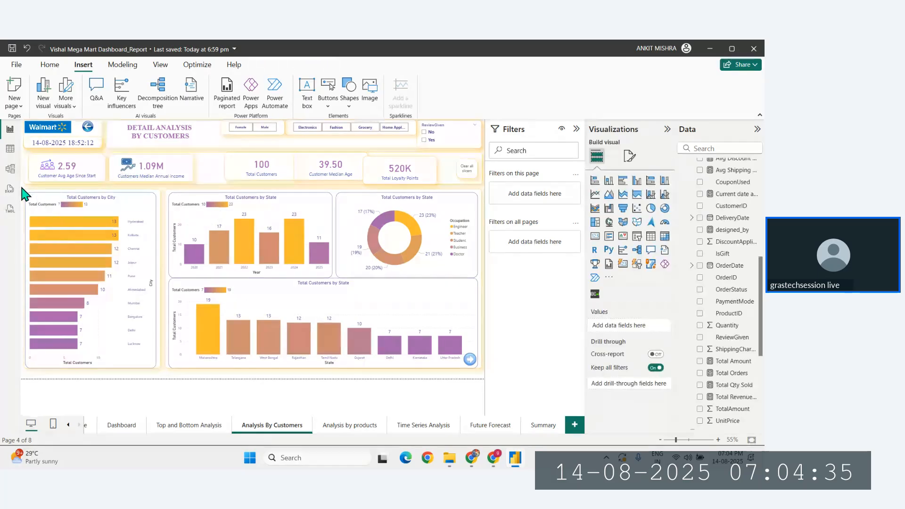
# Delete the banknote icon from the Customers Median Annual Income card
pyautogui.click(129, 172)
pyautogui.press('Delete')
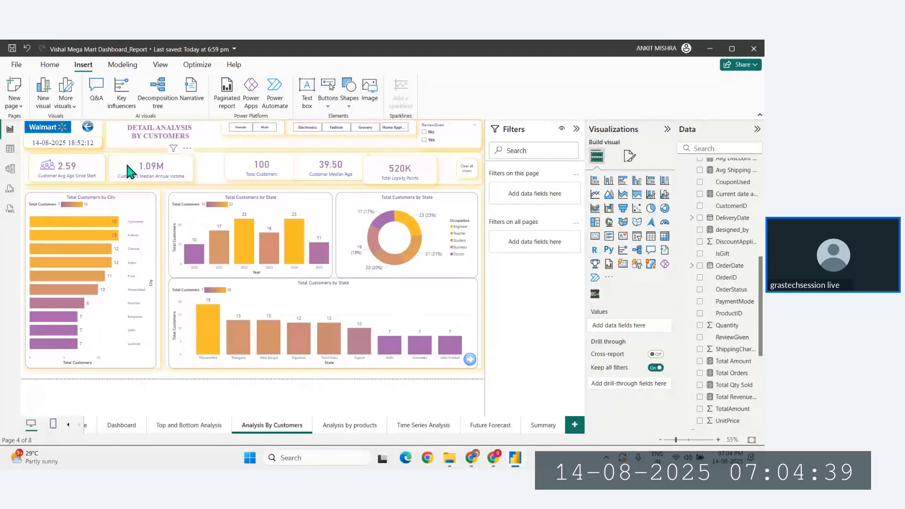
# Switch to Flaticon in Chrome, close the Banknote icon and search for "income" icons
pyautogui.moveTo(474, 462)
pyautogui.click(419, 405)
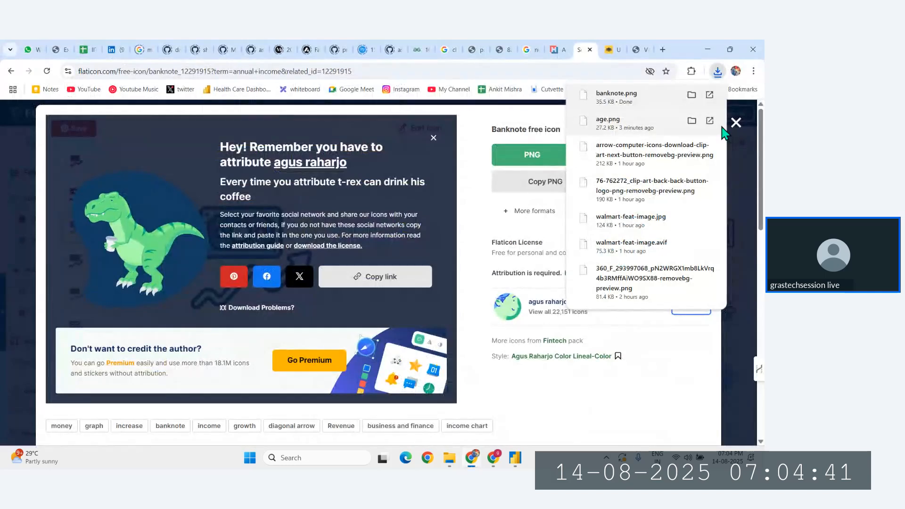
pyautogui.click(736, 122)
pyautogui.click(737, 121)
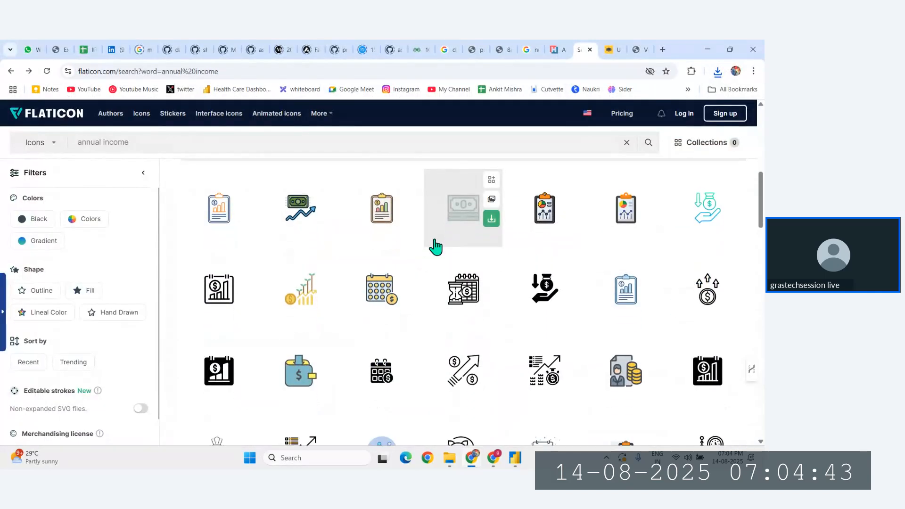
pyautogui.scroll(-1, 359, 255)
pyautogui.scroll(9, 360, 255)
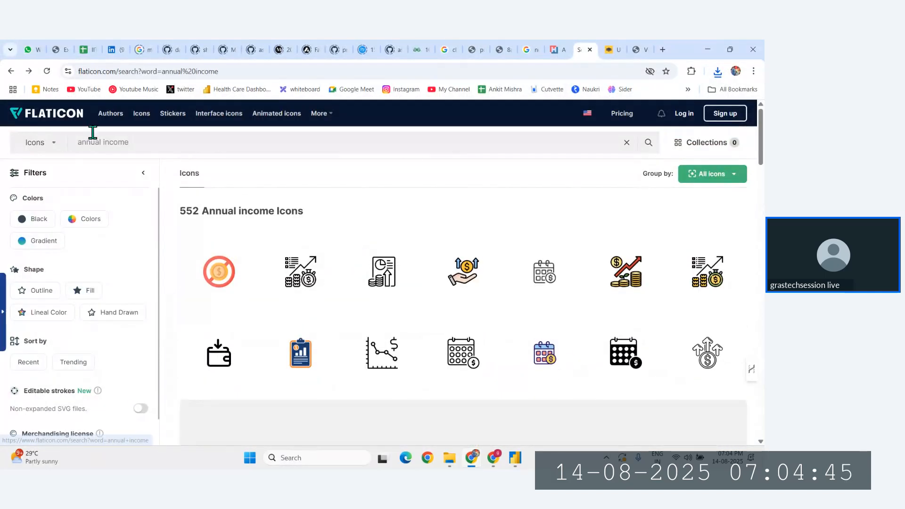
pyautogui.moveTo(105, 142); pyautogui.dragTo(65, 152)
pyautogui.press('BackSpace')
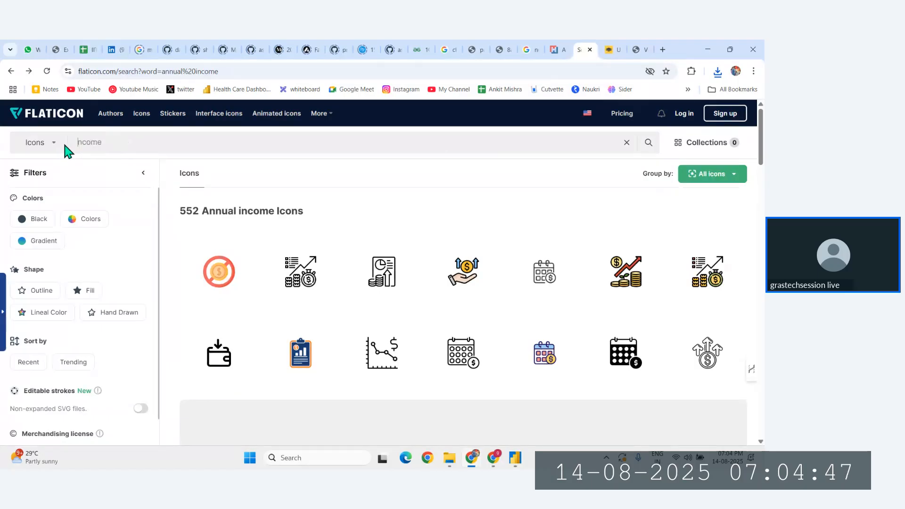
pyautogui.press('Return')
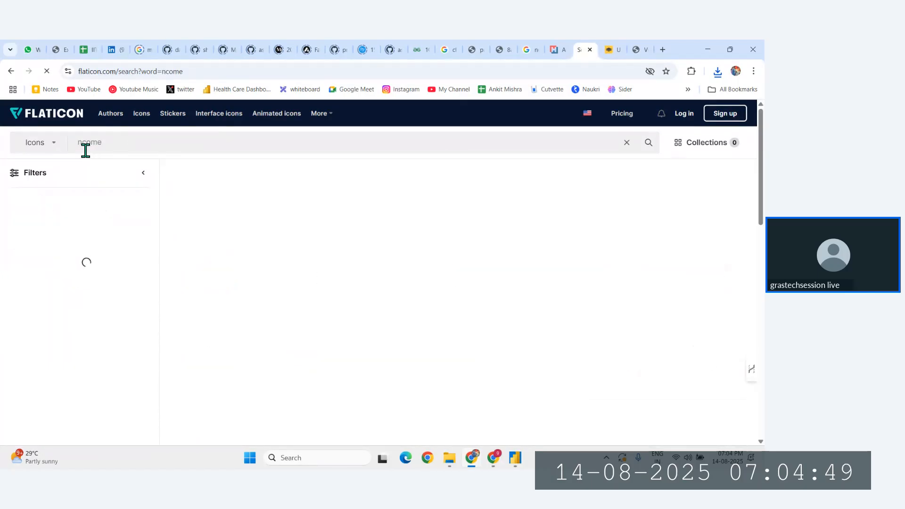
pyautogui.click(79, 147)
pyautogui.write('i')
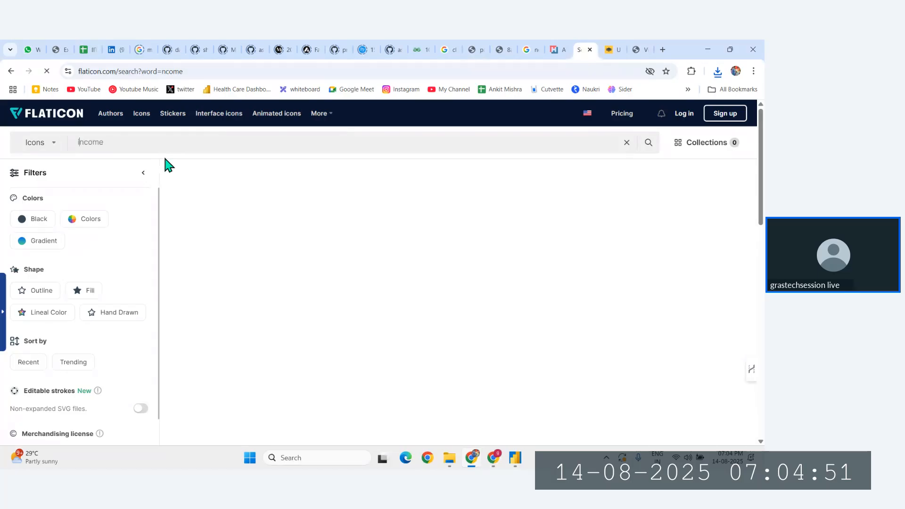
pyautogui.press('Return')
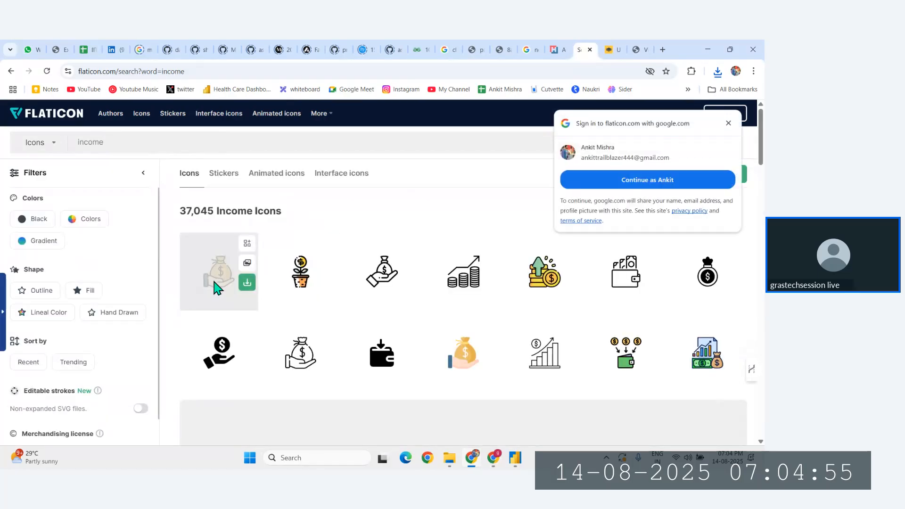
# Open the Profits icon with the coin stack and green arrow and download it free as a PNG
pyautogui.click(533, 296)
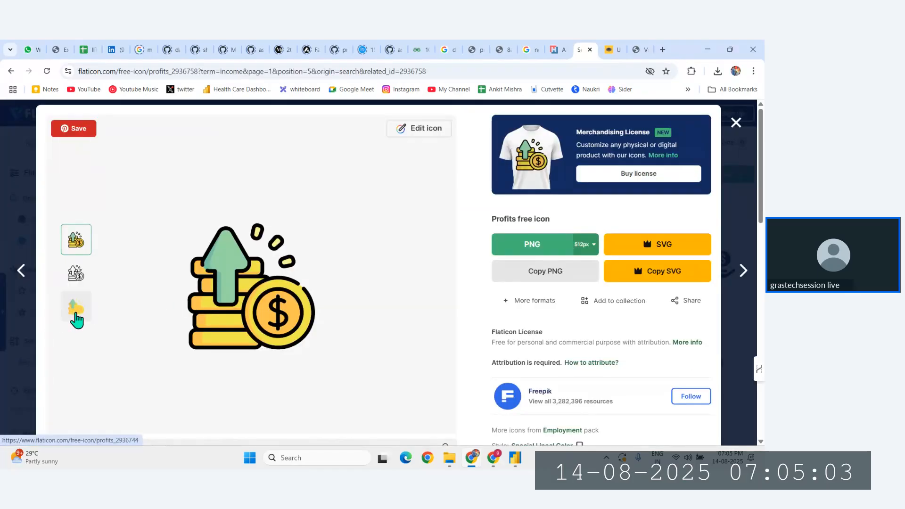
pyautogui.click(540, 249)
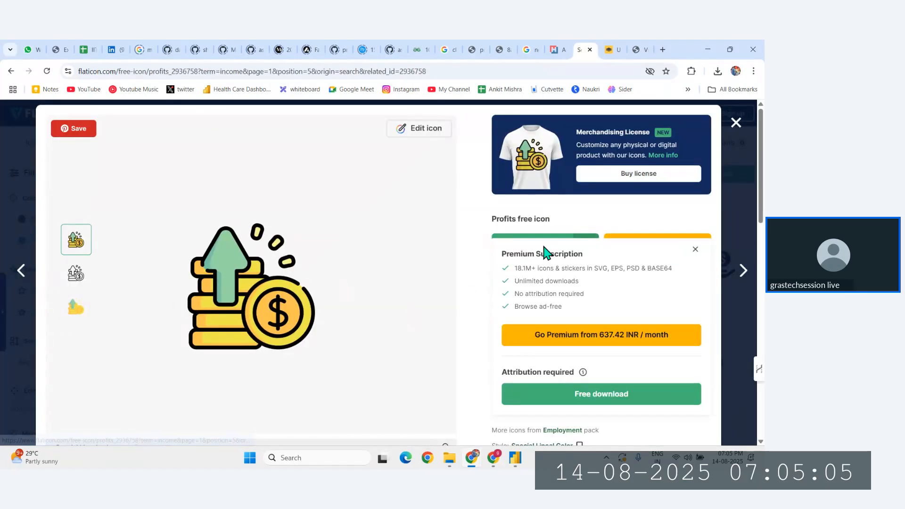
pyautogui.click(574, 405)
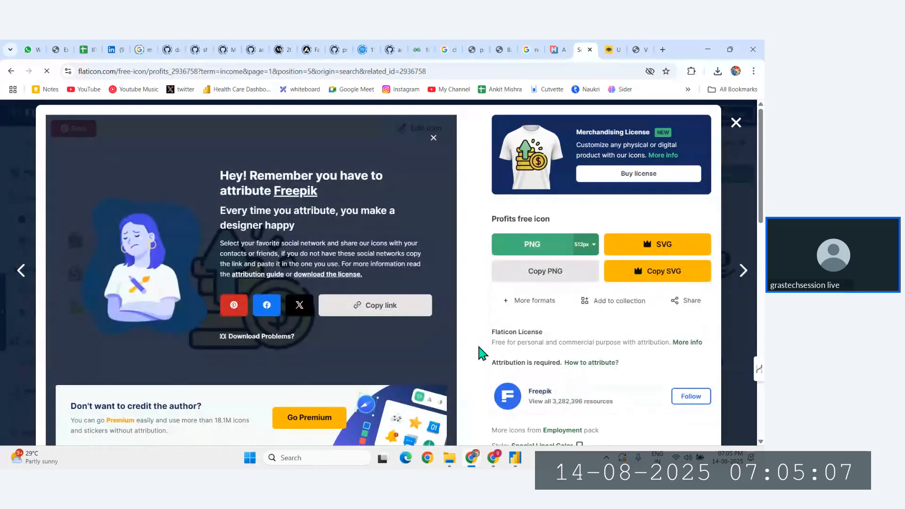
# Switch to Power BI, insert the profits image from Downloads, and shrink and place it before the Customers Median Annual Income card's value
pyautogui.click(516, 458)
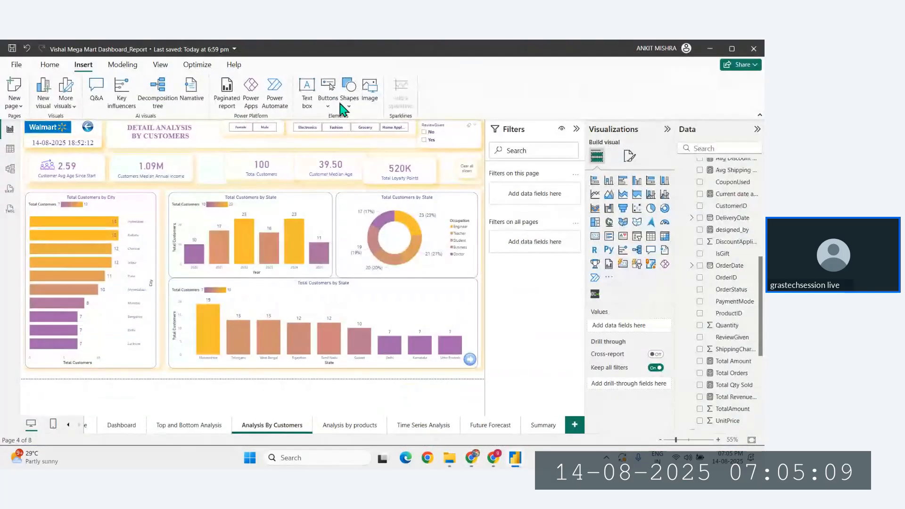
pyautogui.click(370, 104)
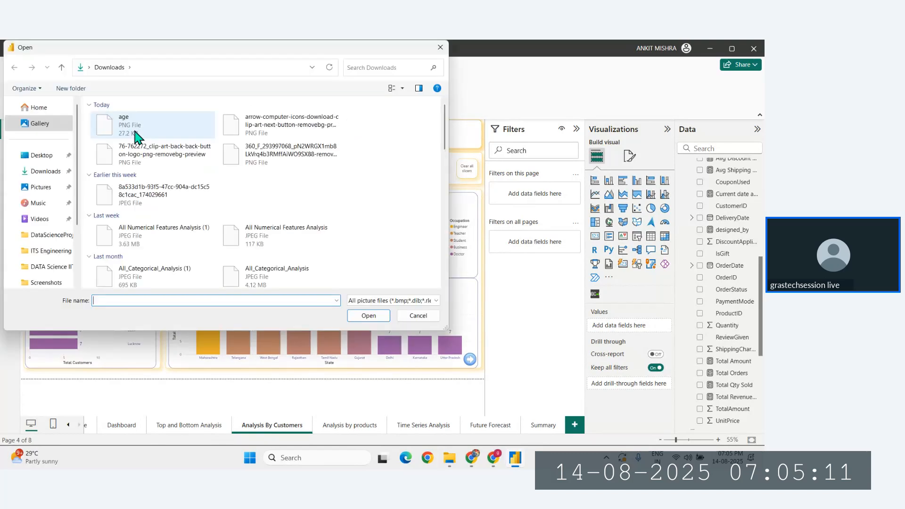
pyautogui.click(165, 136)
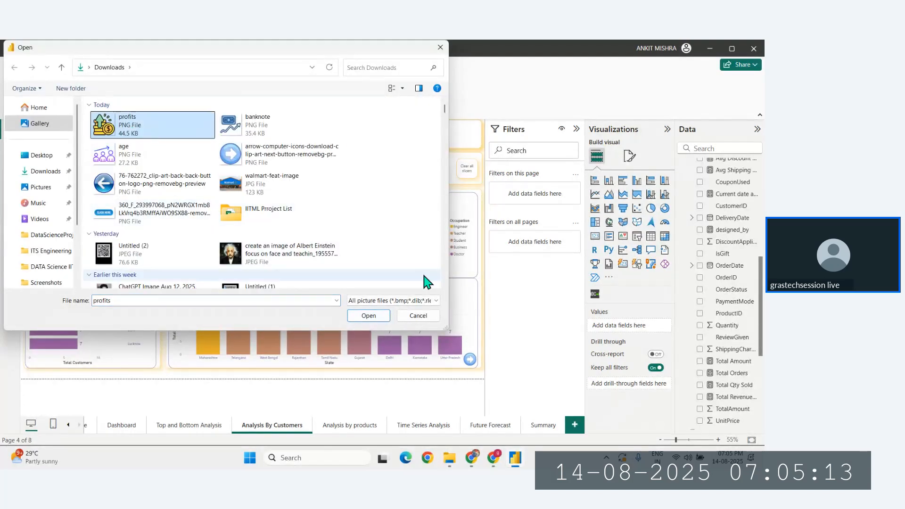
pyautogui.click(376, 317)
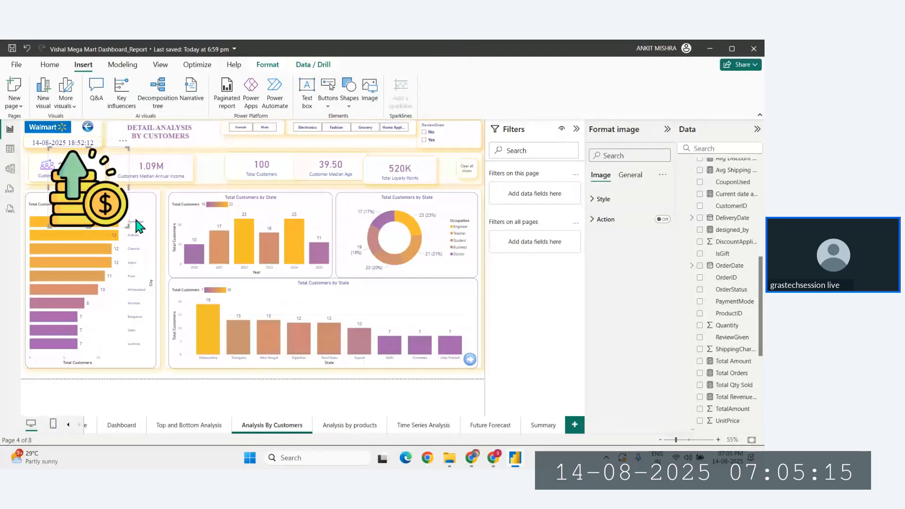
pyautogui.moveTo(118, 221); pyautogui.dragTo(133, 170)
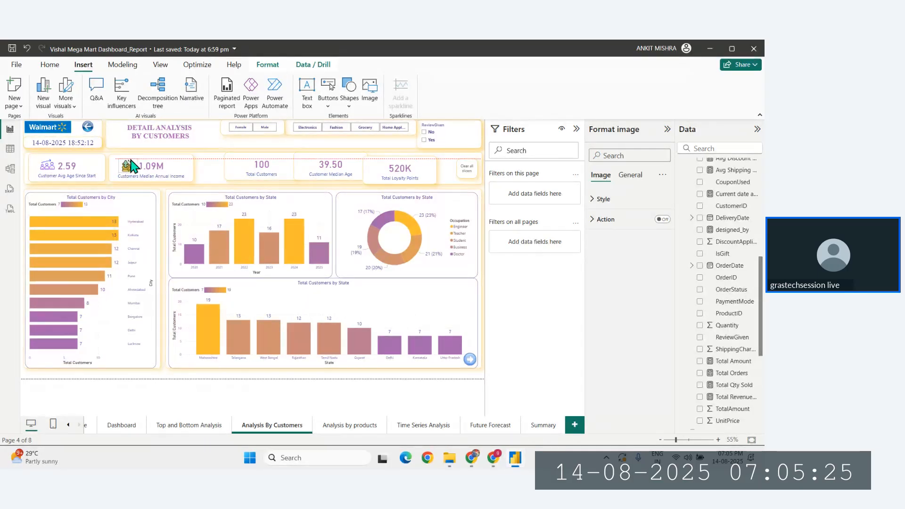
pyautogui.click(26, 188)
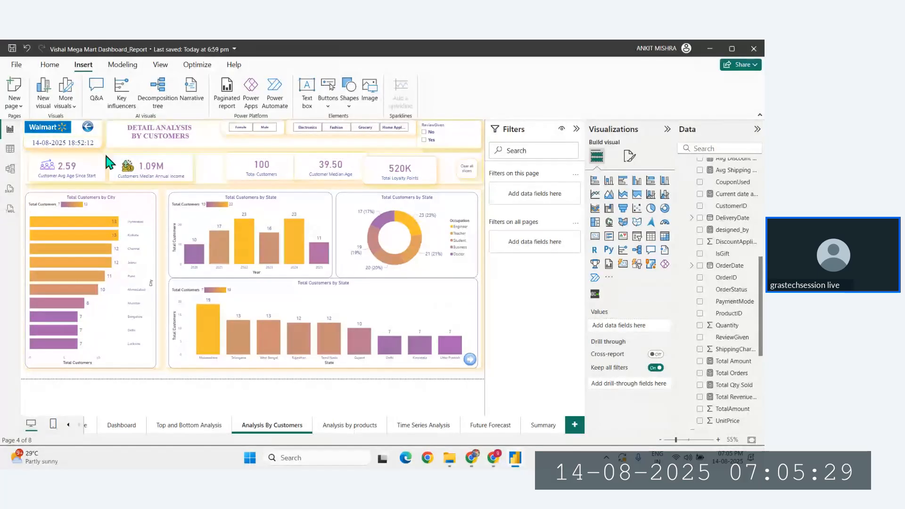
# Group the profits icon with the Customers Median Annual Income card
pyautogui.click(131, 170)
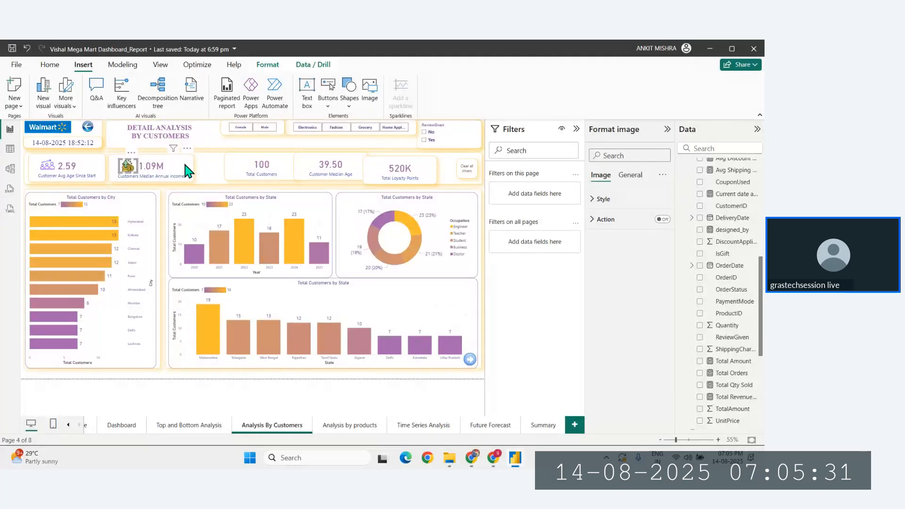
pyautogui.keyDown('ctrl'); pyautogui.click(187, 171); pyautogui.keyUp('ctrl')
pyautogui.click(268, 64)
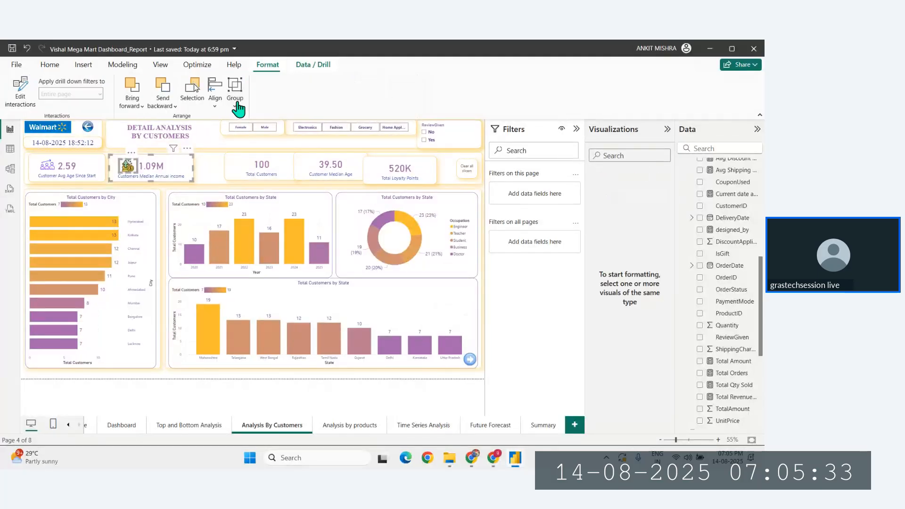
pyautogui.click(237, 111)
pyautogui.click(255, 126)
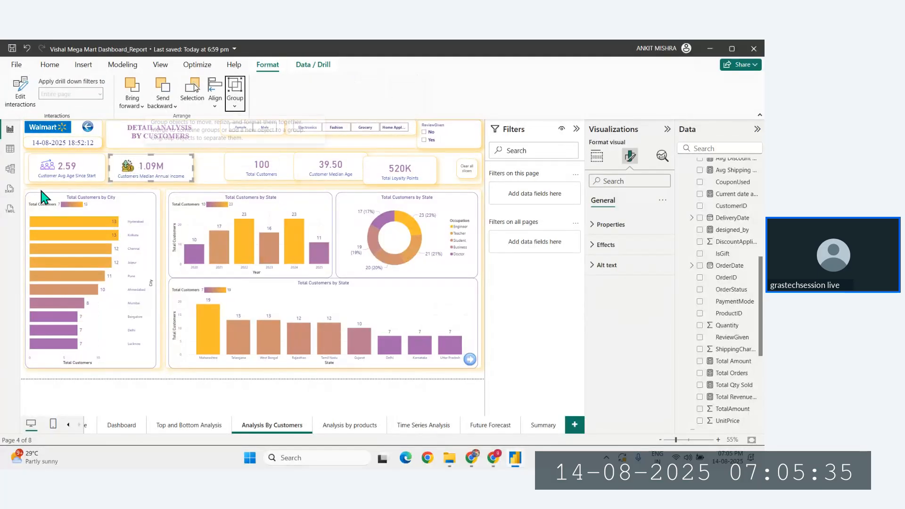
pyautogui.click(21, 186)
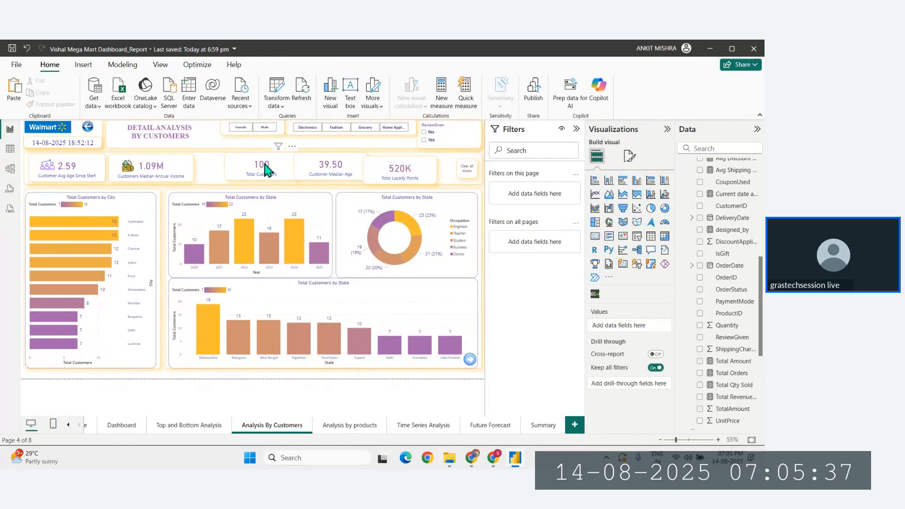
# Move the Total Customers card beside the Customers Median Annual Income card, level with it, and save the report
pyautogui.moveTo(246, 174); pyautogui.dragTo(218, 178)
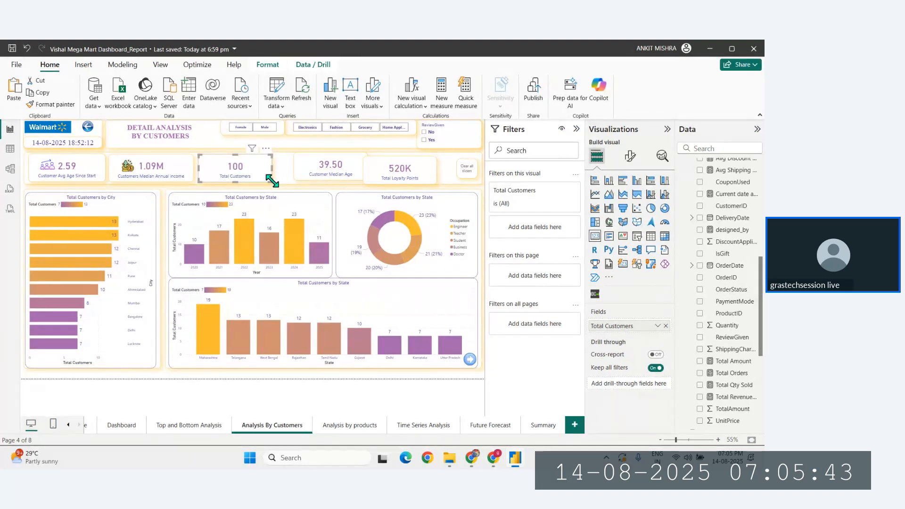
pyautogui.click(84, 186)
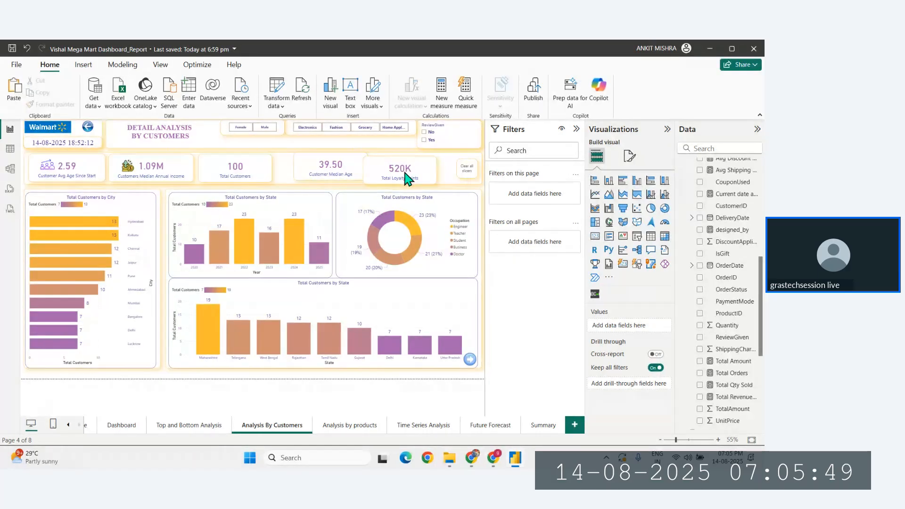
pyautogui.hotkey('ctrl', 's')
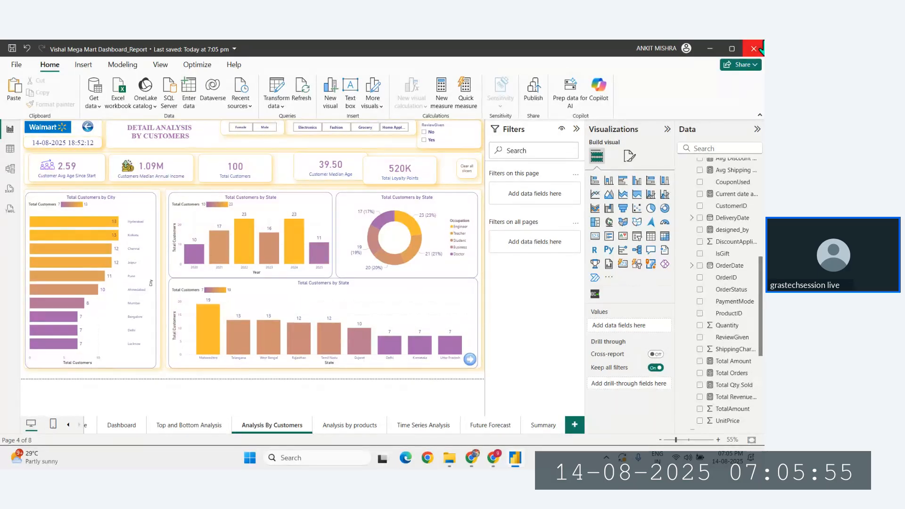
# Look at the Analysis by products and Time Series Analysis pages, returning to Analysis by products
pyautogui.click(362, 429)
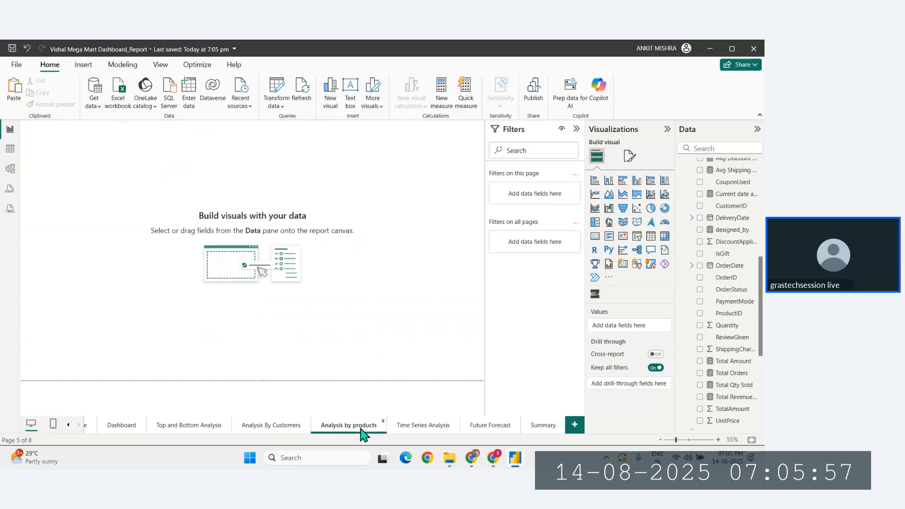
pyautogui.click(409, 428)
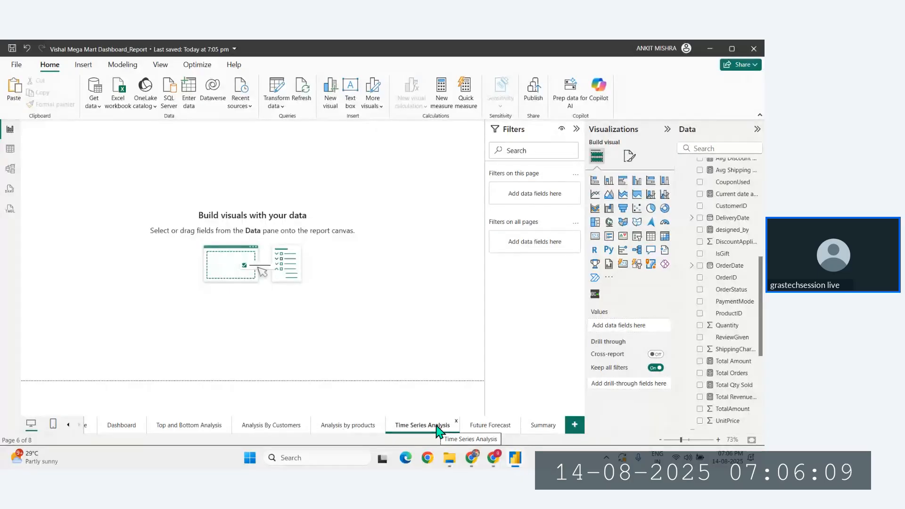
pyautogui.click(353, 426)
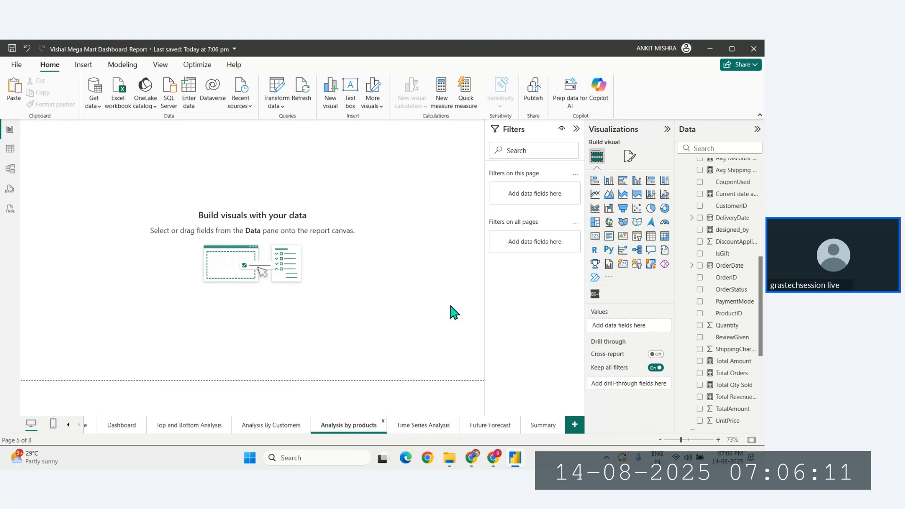
# Close the Power BI report and switch to the Zoho Meeting window in Chrome
pyautogui.click(760, 50)
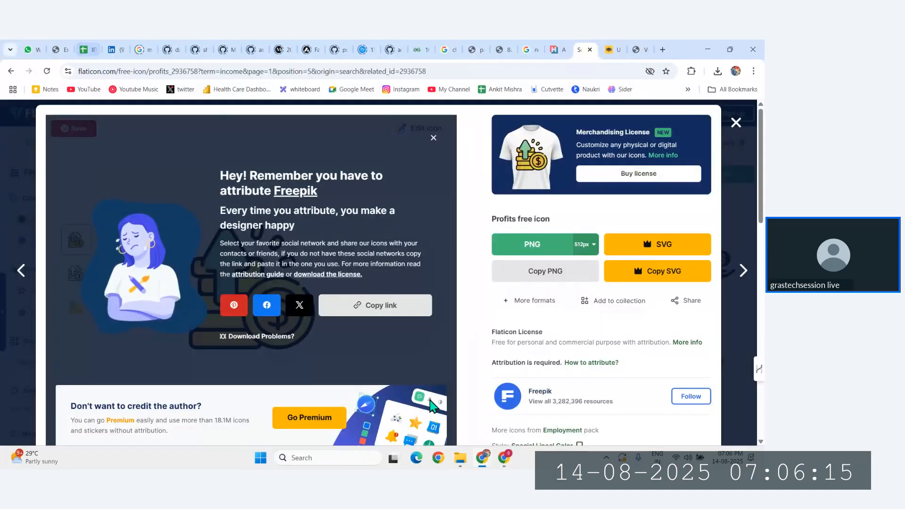
pyautogui.moveTo(507, 459)
pyautogui.click(474, 418)
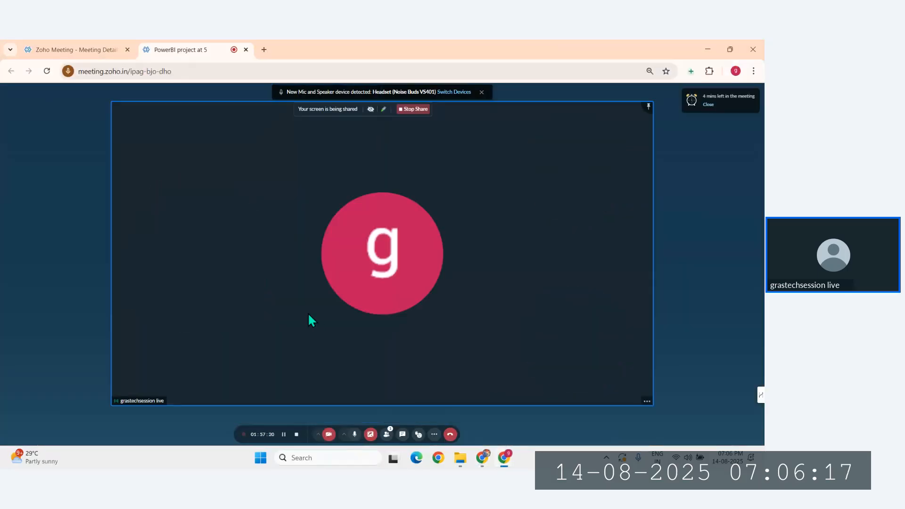